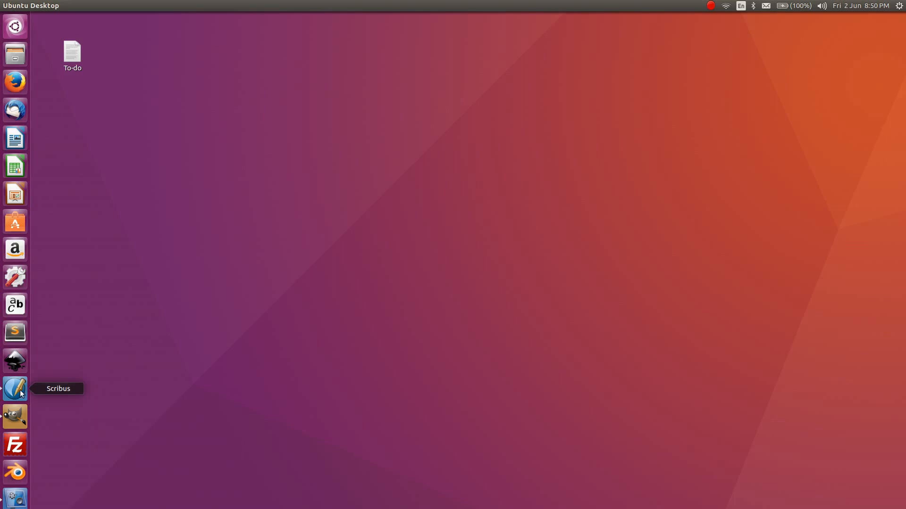
- Launch Scribus and start a new document from the File menu
{"action": "left_click", "coordinate": [14, 390]}
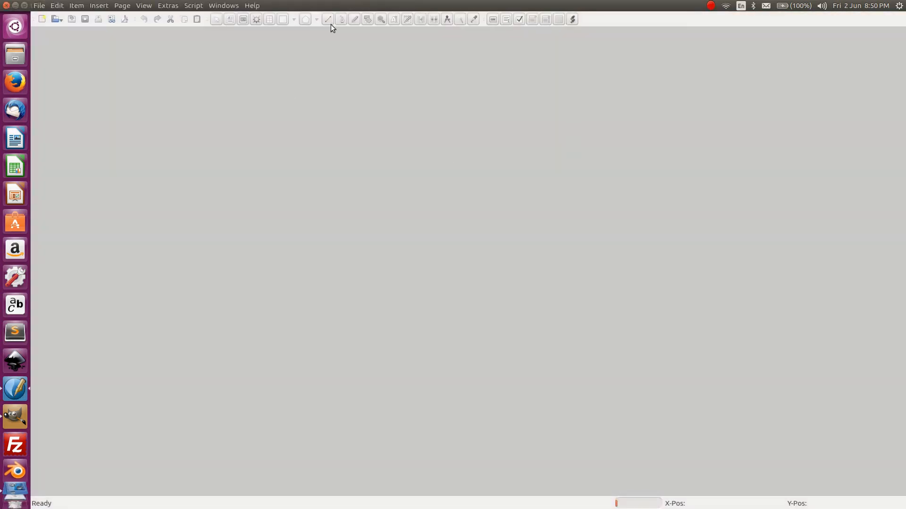
{"action": "left_click", "coordinate": [42, 6]}
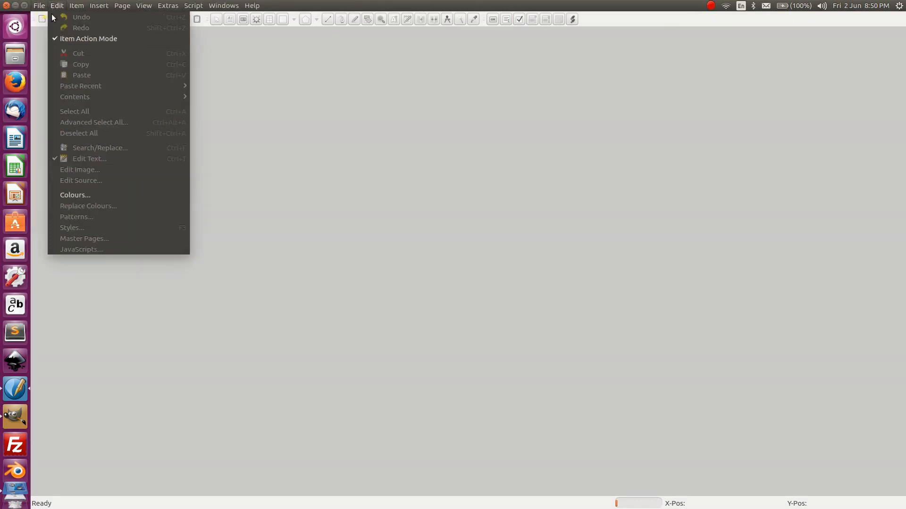
{"action": "left_click", "coordinate": [41, 16]}
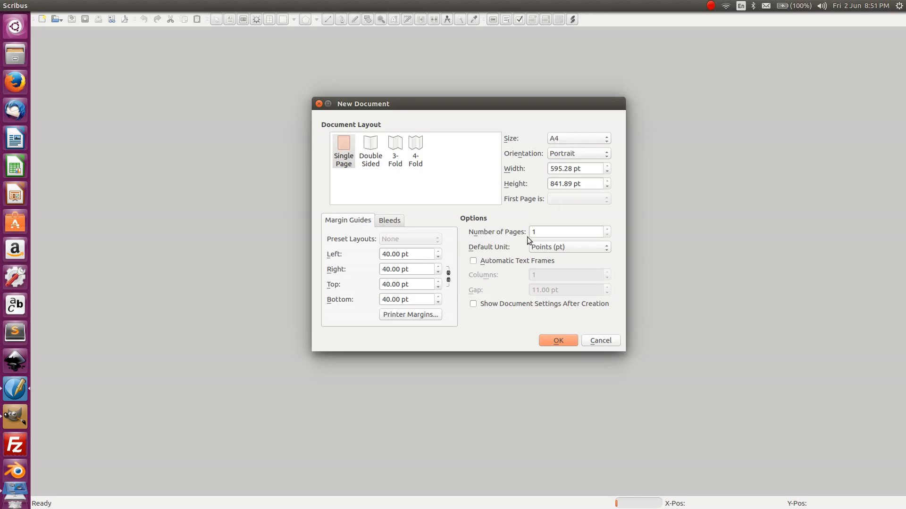
- Switch the document units to millimetres and set the page size to 89 × 54 mm
{"action": "left_click", "coordinate": [551, 251]}
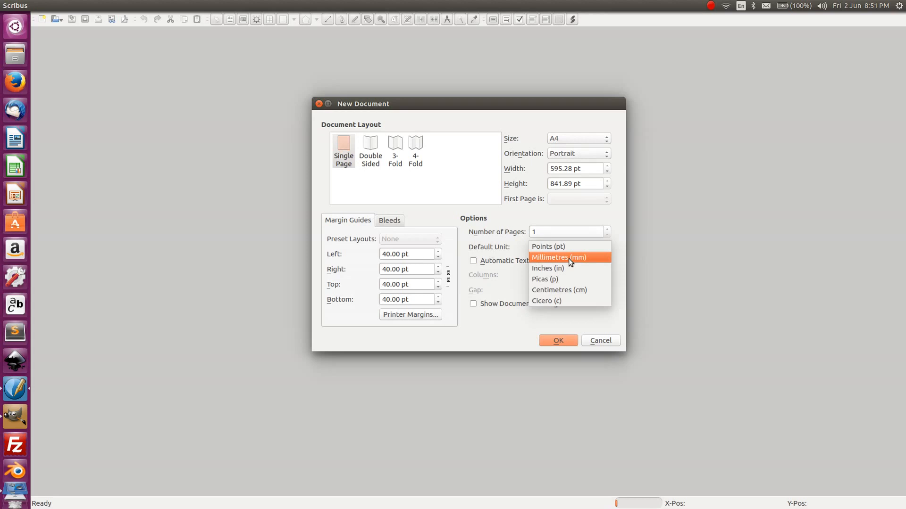
{"action": "left_click", "coordinate": [569, 259]}
{"action": "triple_click", "coordinate": [589, 170]}
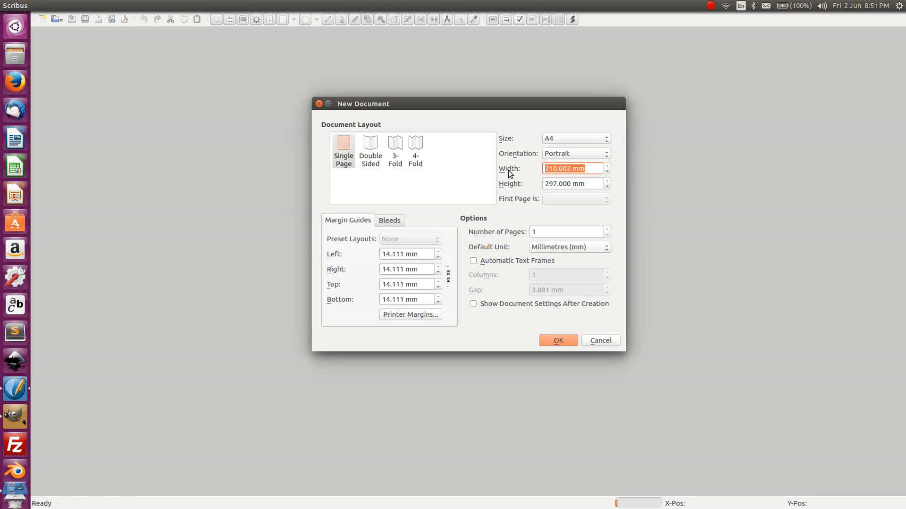
{"action": "type", "text": "89"}
{"action": "key", "text": "Tab"}
{"action": "type", "text": "54"}
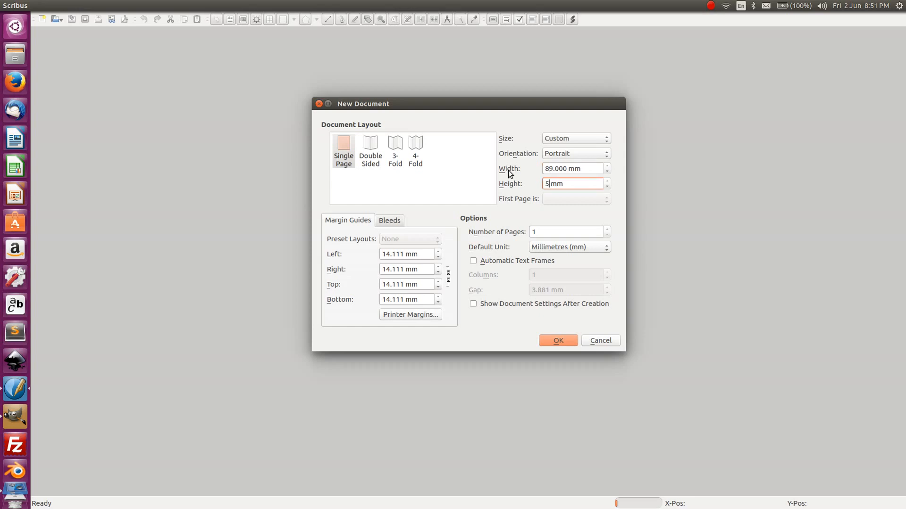
{"action": "key", "text": "Tab"}
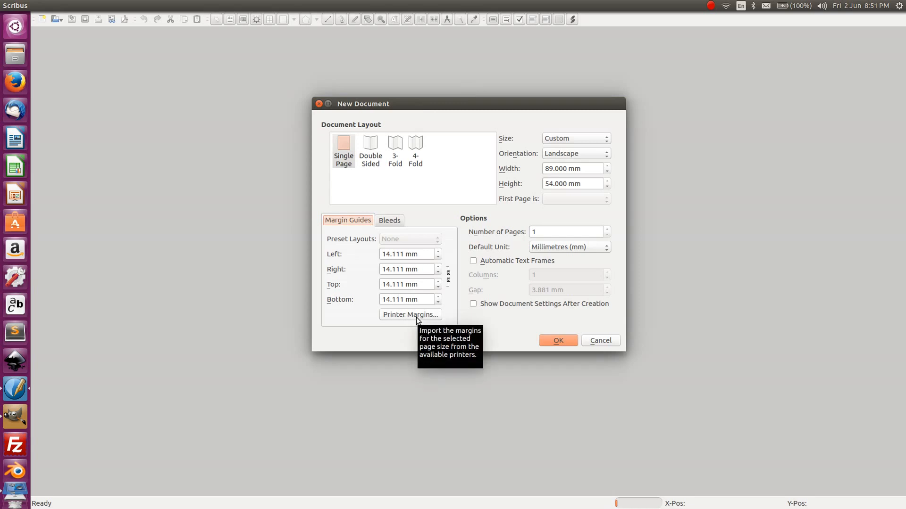
{"action": "left_click_drag", "start_coordinate": [419, 254], "coordinate": [375, 250]}
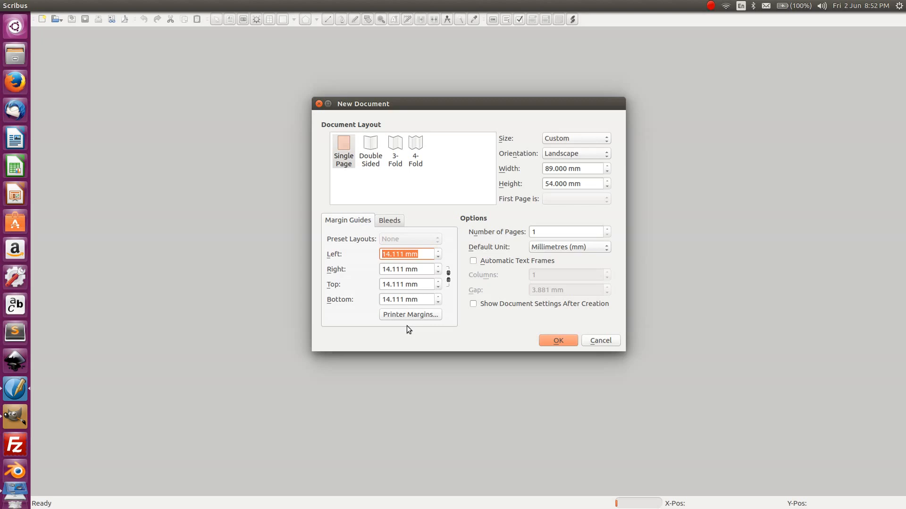
- Link the margins and set all four to 3.5 mm
{"action": "left_click", "coordinate": [448, 275]}
{"action": "left_click", "coordinate": [425, 256]}
{"action": "left_click_drag", "start_coordinate": [428, 255], "coordinate": [336, 244]}
{"action": "type", "text": "3.5"}
{"action": "key", "text": "Tab"}
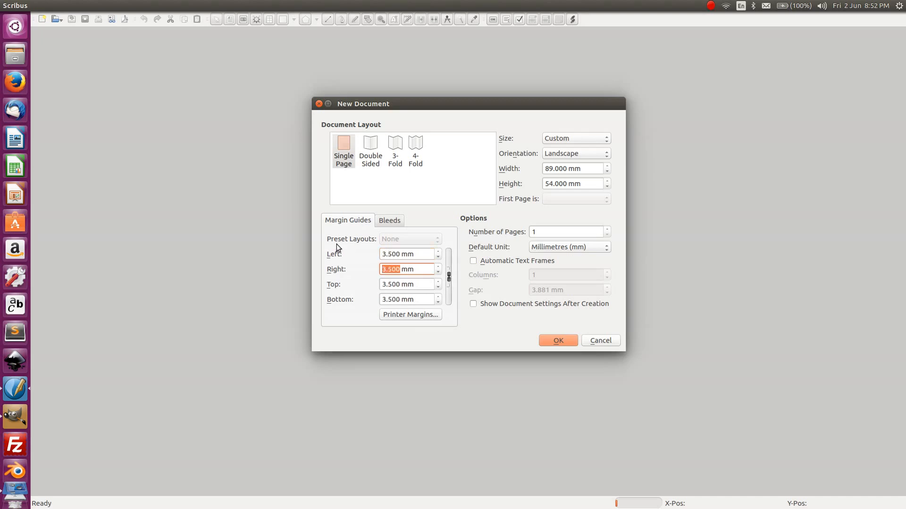
- Set a 5 mm bleed on all sides
{"action": "left_click", "coordinate": [385, 222]}
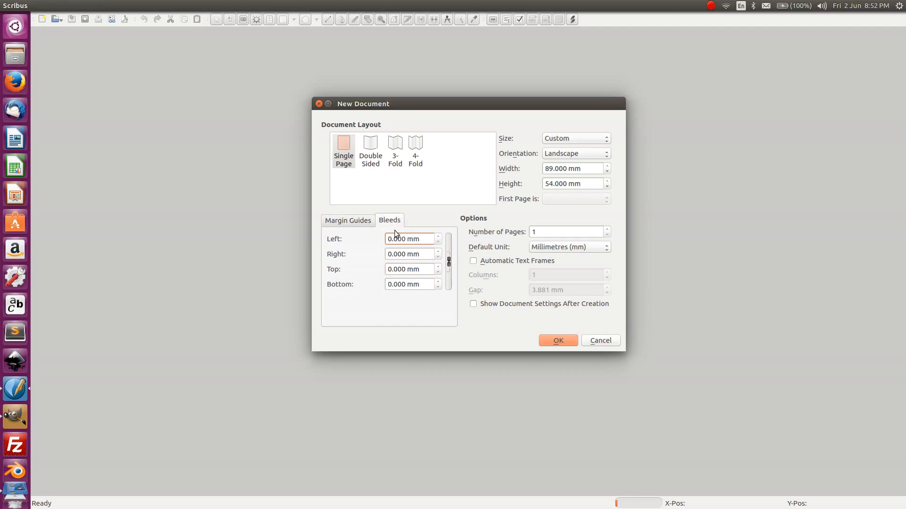
{"action": "left_click_drag", "start_coordinate": [429, 240], "coordinate": [357, 233]}
{"action": "type", "text": "5"}
{"action": "key", "text": "Tab"}
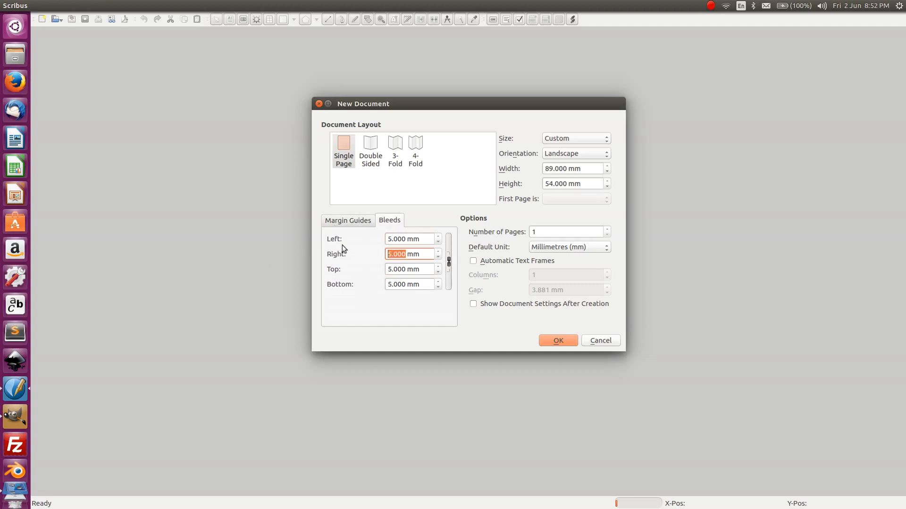
- Set the page count to 2 and create the document
{"action": "double_click", "coordinate": [543, 232]}
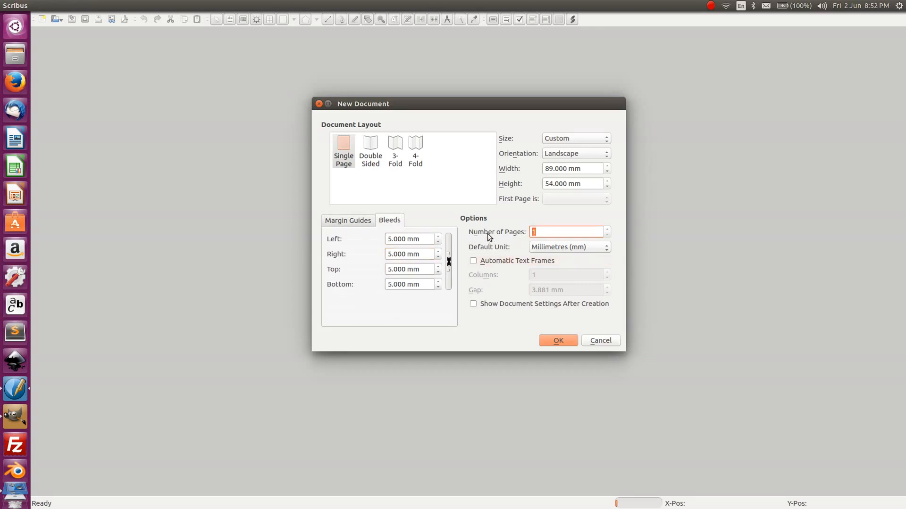
{"action": "type", "text": "2"}
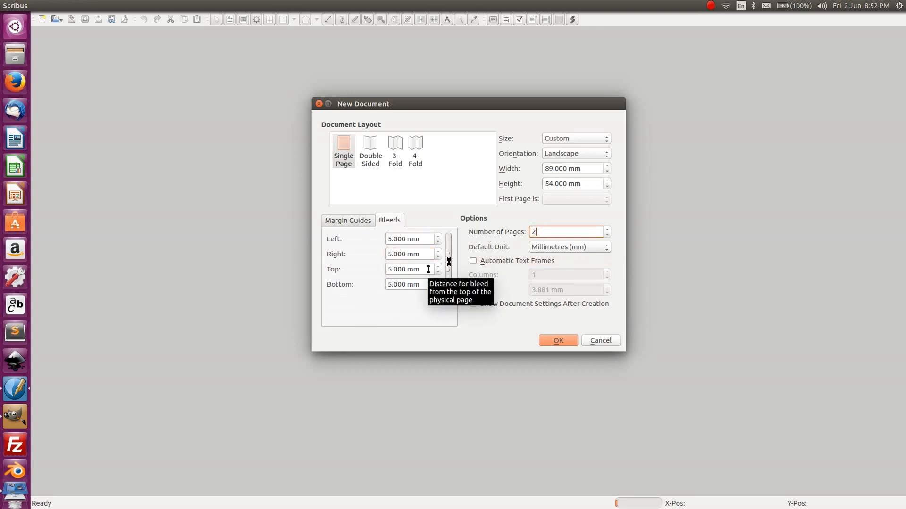
{"action": "left_click", "coordinate": [558, 343]}
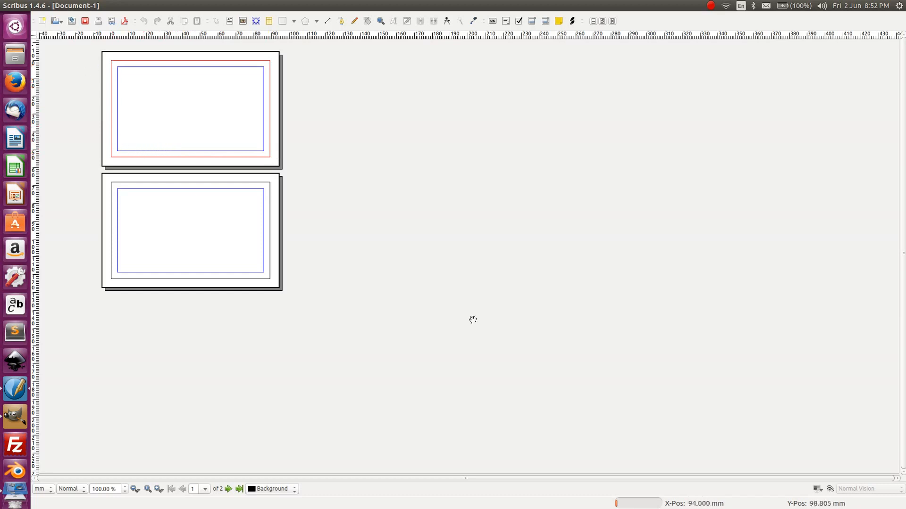
{"action": "left_click", "coordinate": [831, 489]}
{"action": "left_click", "coordinate": [832, 489]}
{"action": "left_click", "coordinate": [832, 489]}
{"action": "left_click", "coordinate": [831, 489]}
{"action": "left_click", "coordinate": [831, 489]}
{"action": "left_click", "coordinate": [831, 489]}
{"action": "left_click", "coordinate": [831, 489]}
{"action": "left_click", "coordinate": [832, 490]}
{"action": "left_click", "coordinate": [831, 489]}
{"action": "left_click", "coordinate": [830, 490]}
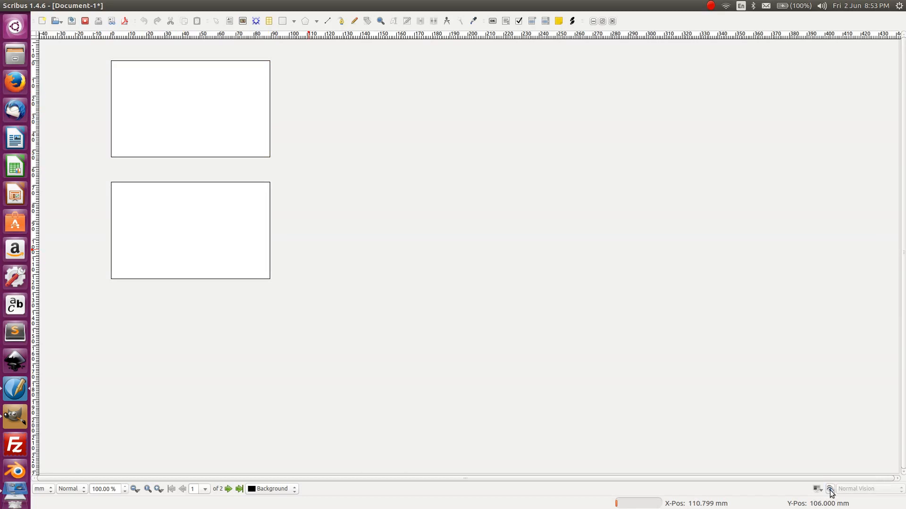
{"action": "left_click", "coordinate": [831, 490]}
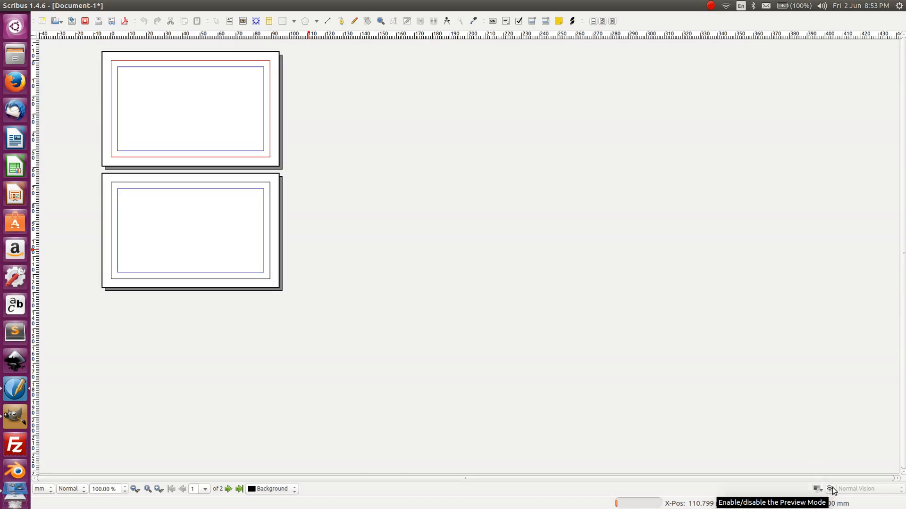
{"action": "left_click", "coordinate": [831, 490]}
{"action": "left_click", "coordinate": [832, 490]}
{"action": "left_click", "coordinate": [831, 490]}
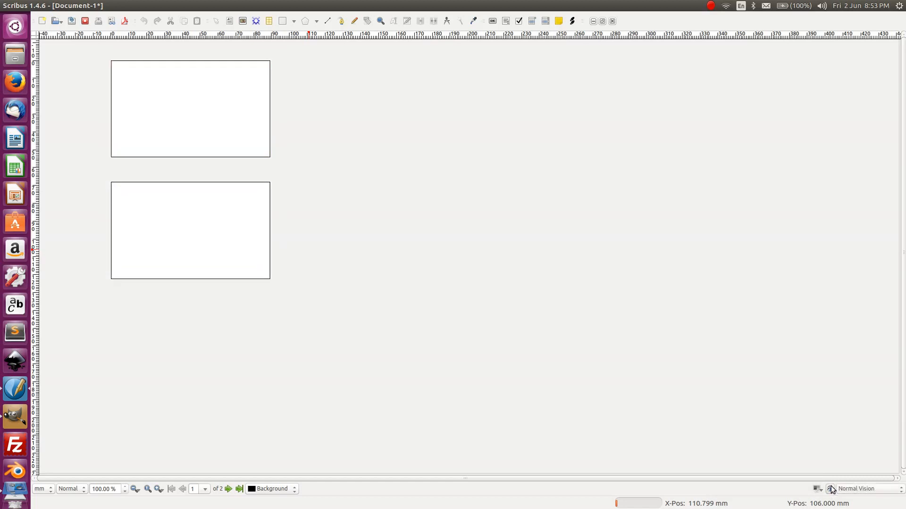
{"action": "left_click", "coordinate": [831, 490]}
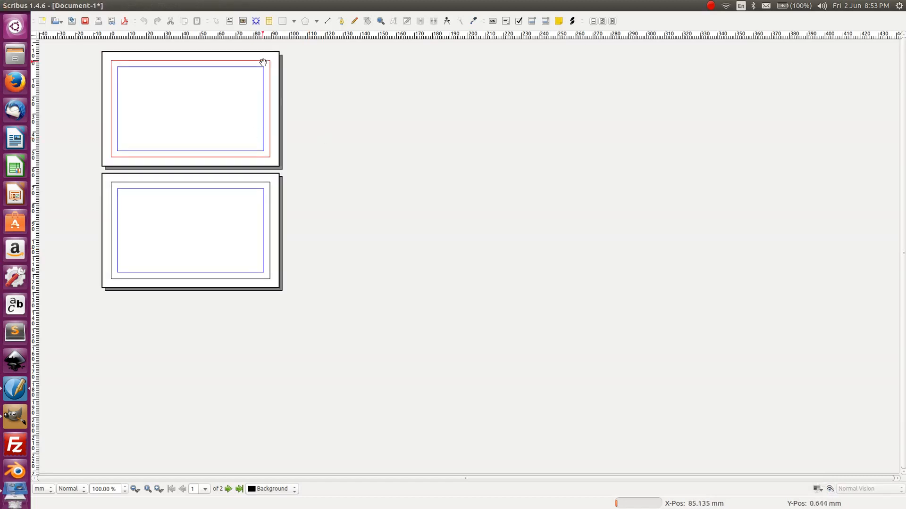
{"action": "left_click", "coordinate": [264, 86]}
{"action": "left_click", "coordinate": [830, 488]}
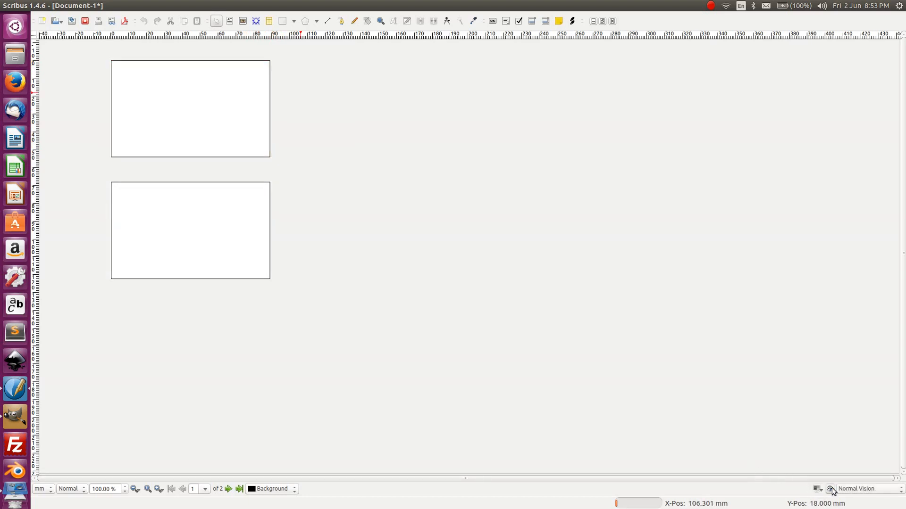
{"action": "left_click", "coordinate": [830, 489]}
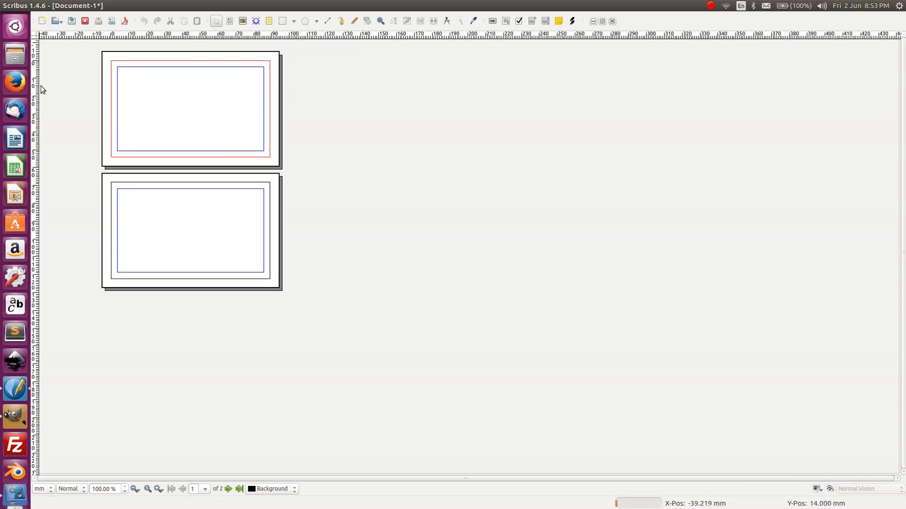
- In Save As, go to the Desktop and create a 'Basic Business Card' folder
{"action": "key", "text": "ctrl+s"}
{"action": "mouse_move", "coordinate": [430, 186]}
{"action": "left_mouse_down"}
{"action": "mouse_move", "coordinate": [434, 167]}
{"action": "mouse_move", "coordinate": [433, 176]}
{"action": "left_mouse_up"}
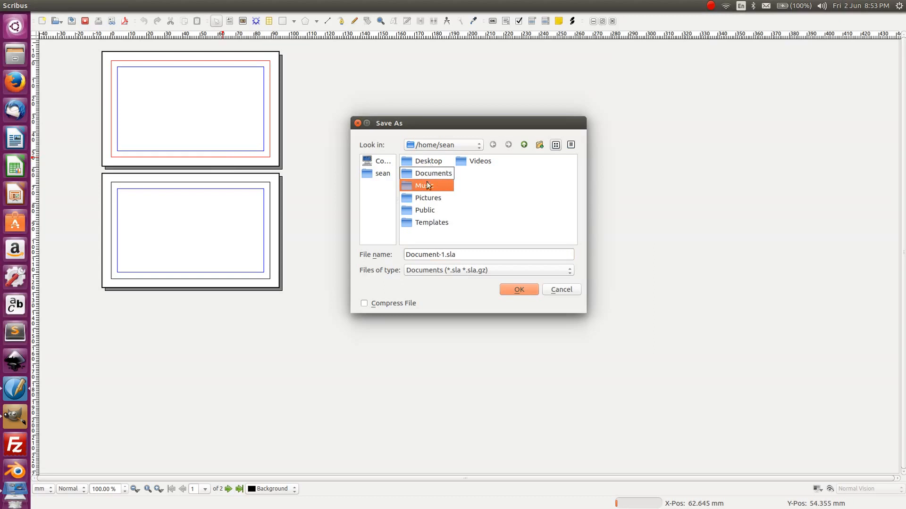
{"action": "left_click", "coordinate": [431, 161]}
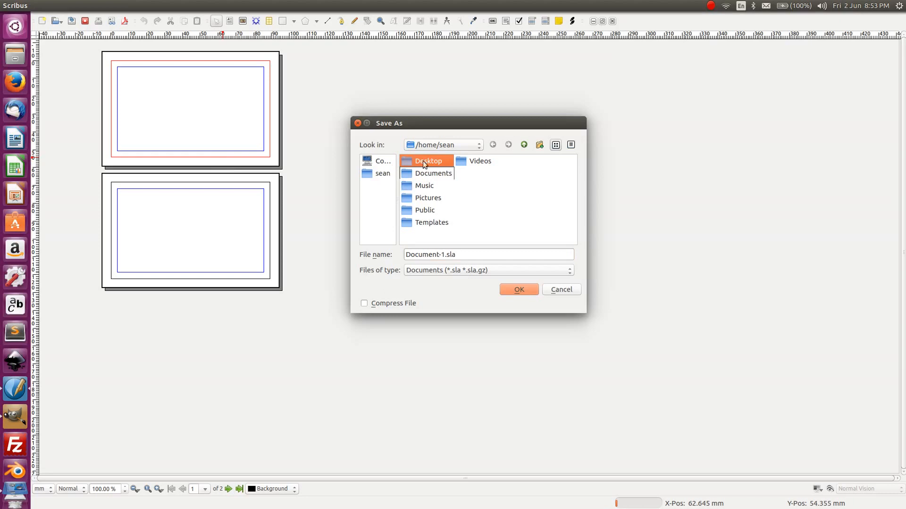
{"action": "double_click", "coordinate": [429, 162]}
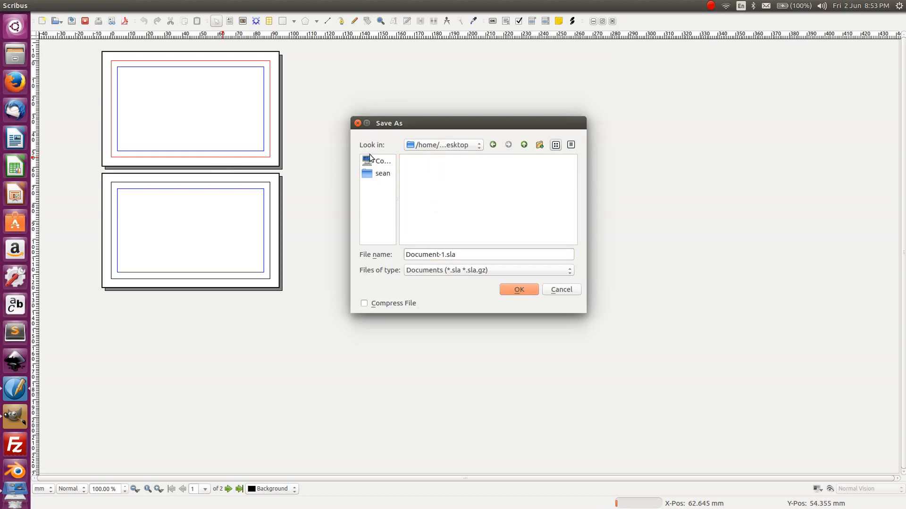
{"action": "left_click", "coordinate": [541, 147]}
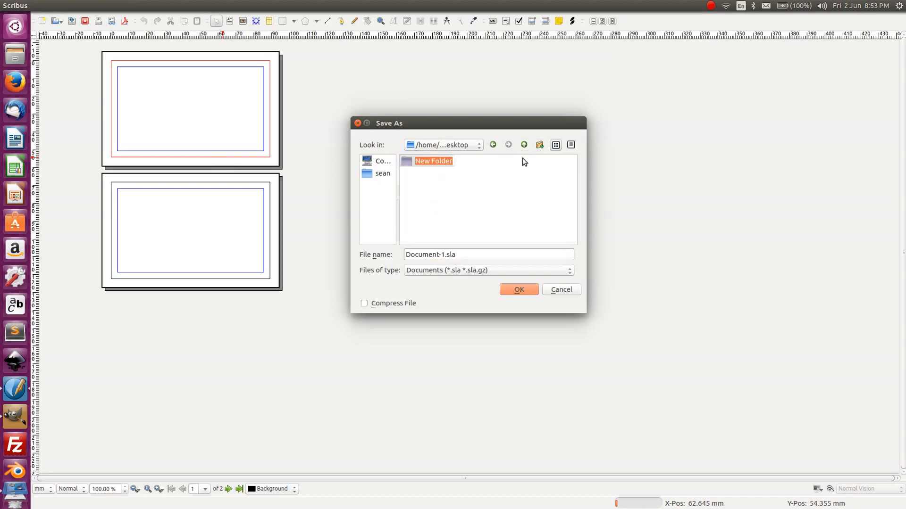
{"action": "type", "text": "Busines"}
{"action": "type", "text": "s Card"}
{"action": "type", "text": "Ba"}
{"action": "type", "text": "sic"}
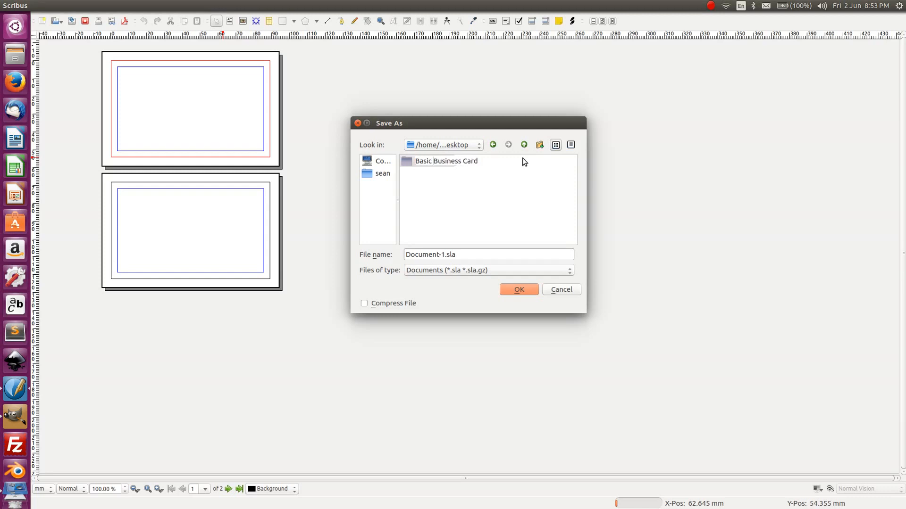
{"action": "key", "text": "Return"}
- Open the new folder and save the file as 'Basic Business Card'
{"action": "double_click", "coordinate": [425, 160]}
{"action": "left_click_drag", "start_coordinate": [445, 257], "coordinate": [388, 255]}
{"action": "type", "text": "Basic B"}
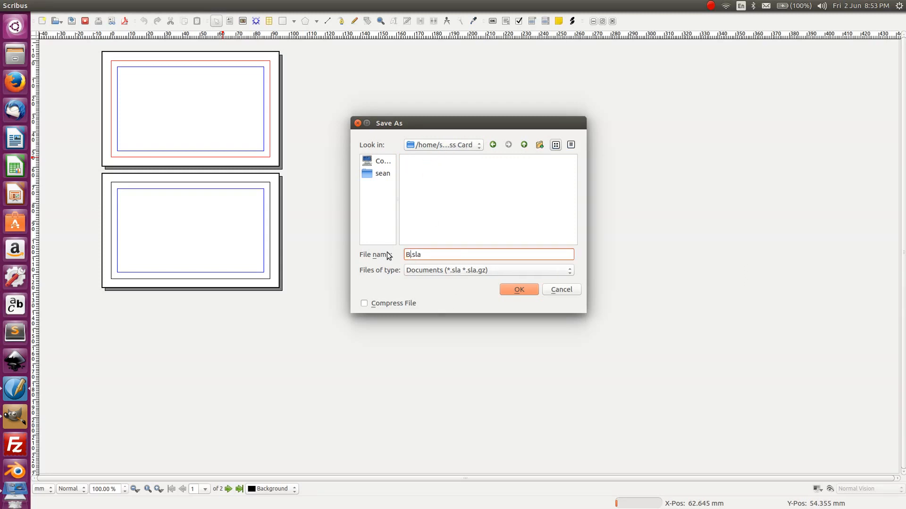
{"action": "type", "text": "usiness Card"}
{"action": "key", "text": "Return"}
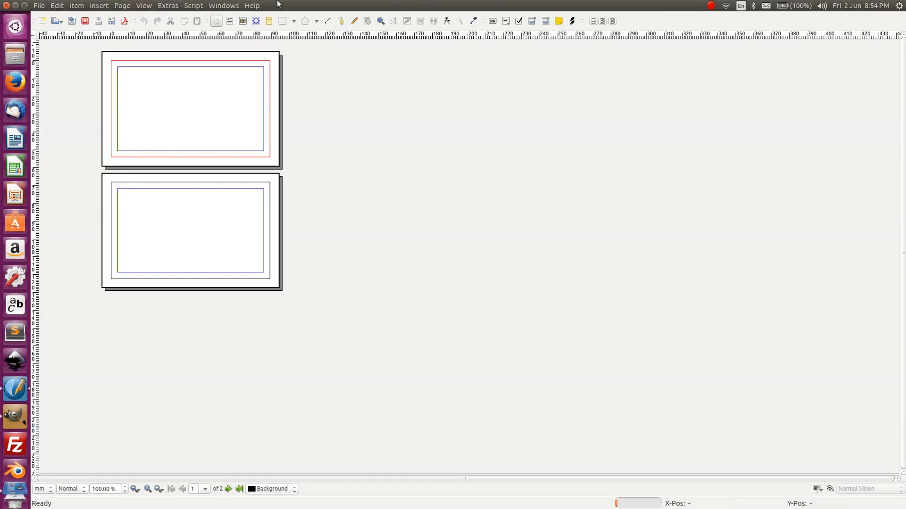
{"action": "left_click", "coordinate": [252, 6]}
{"action": "left_click", "coordinate": [257, 5]}
{"action": "left_click", "coordinate": [261, 5]}
{"action": "left_click", "coordinate": [260, 5]}
{"action": "left_click", "coordinate": [238, 5]}
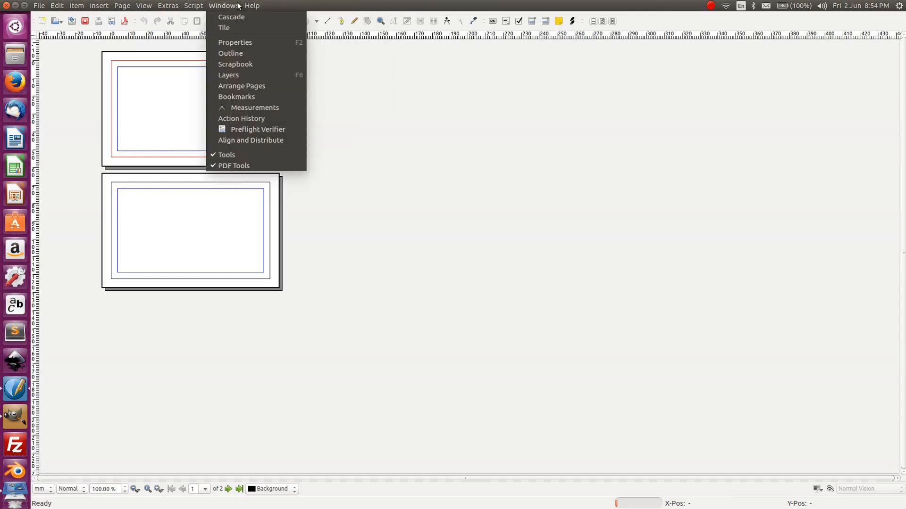
{"action": "left_click", "coordinate": [238, 5]}
{"action": "left_click", "coordinate": [239, 5]}
{"action": "left_click", "coordinate": [239, 5]}
{"action": "left_click", "coordinate": [243, 5]}
{"action": "left_click", "coordinate": [239, 6]}
{"action": "left_click", "coordinate": [244, 5]}
{"action": "left_click", "coordinate": [238, 5]}
{"action": "left_click", "coordinate": [254, 5]}
{"action": "left_click", "coordinate": [239, 6]}
{"action": "left_click", "coordinate": [209, 5]}
{"action": "left_click", "coordinate": [166, 6]}
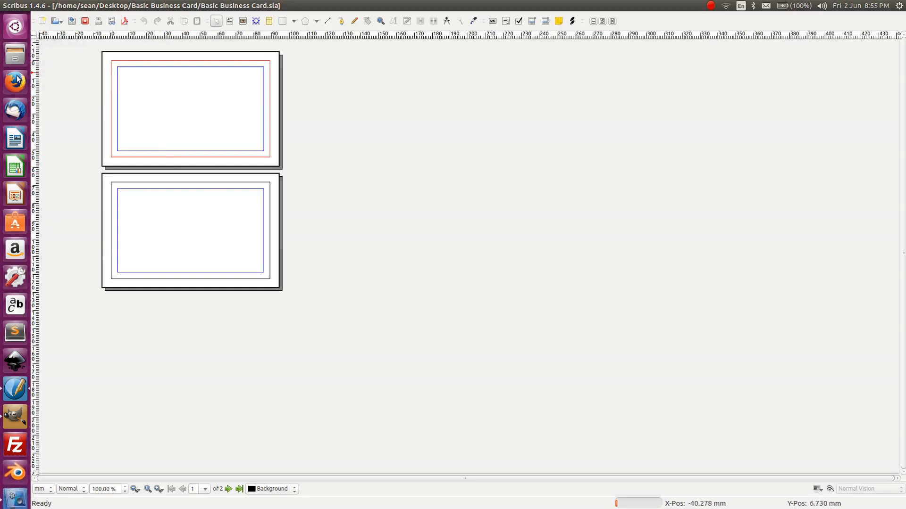
- Open Files and navigate to Documents > Design > Resources > Fonts
{"action": "left_click", "coordinate": [15, 54]}
{"action": "left_click_drag", "start_coordinate": [582, 255], "coordinate": [257, 95]}
{"action": "left_click", "coordinate": [371, 127]}
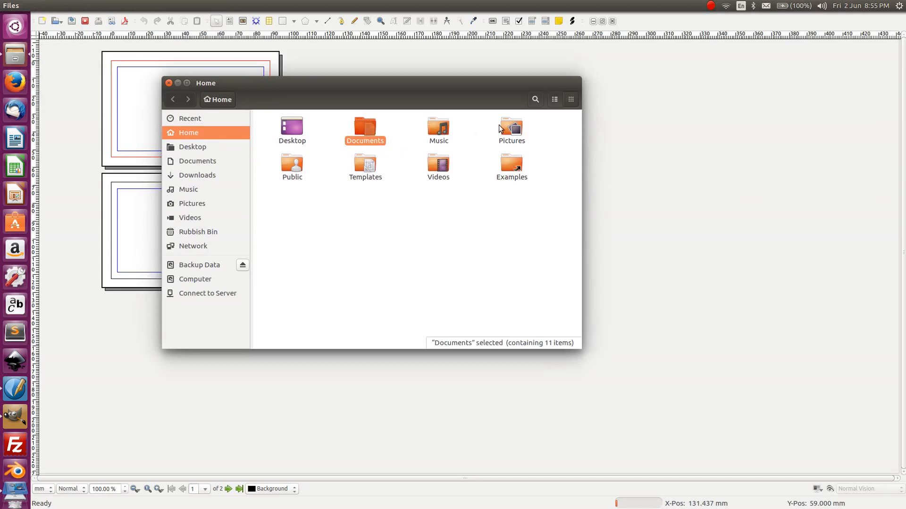
{"action": "left_click", "coordinate": [435, 163]}
{"action": "left_click", "coordinate": [443, 144]}
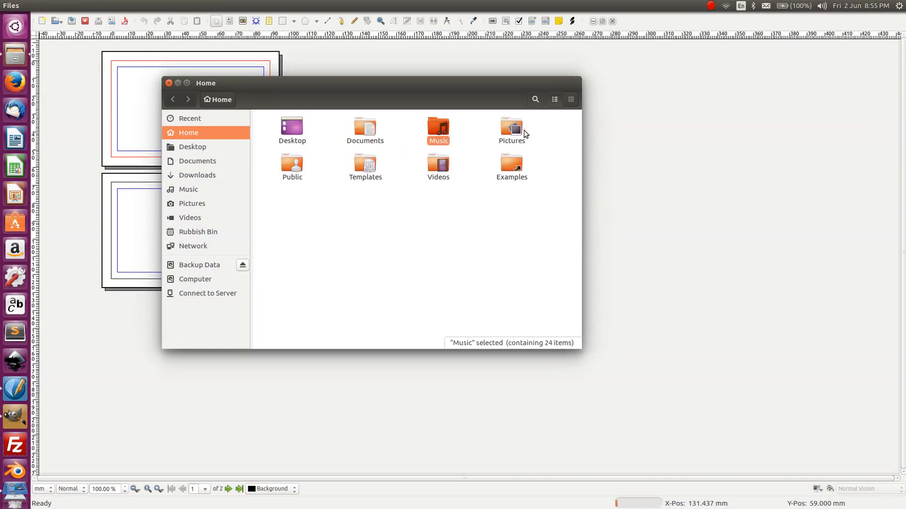
{"action": "left_click", "coordinate": [519, 132]}
{"action": "left_click", "coordinate": [369, 132]}
{"action": "double_click", "coordinate": [369, 132]}
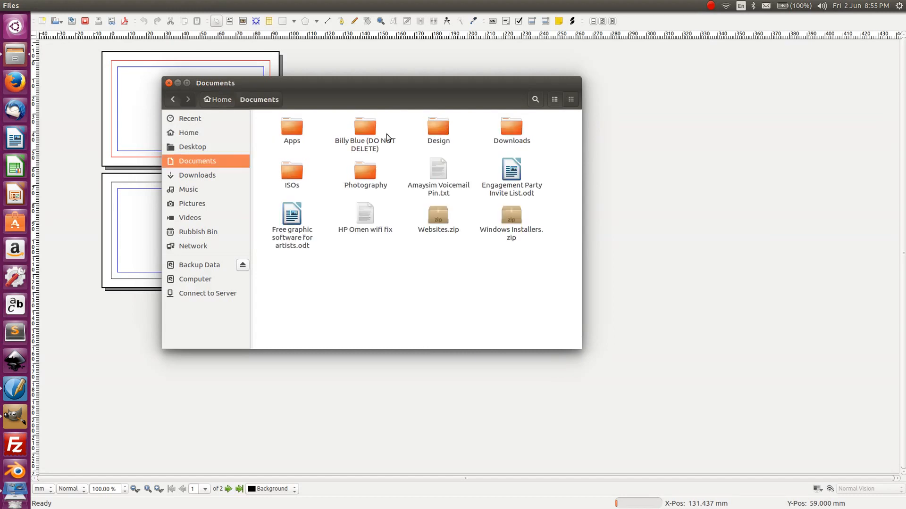
{"action": "double_click", "coordinate": [438, 128]}
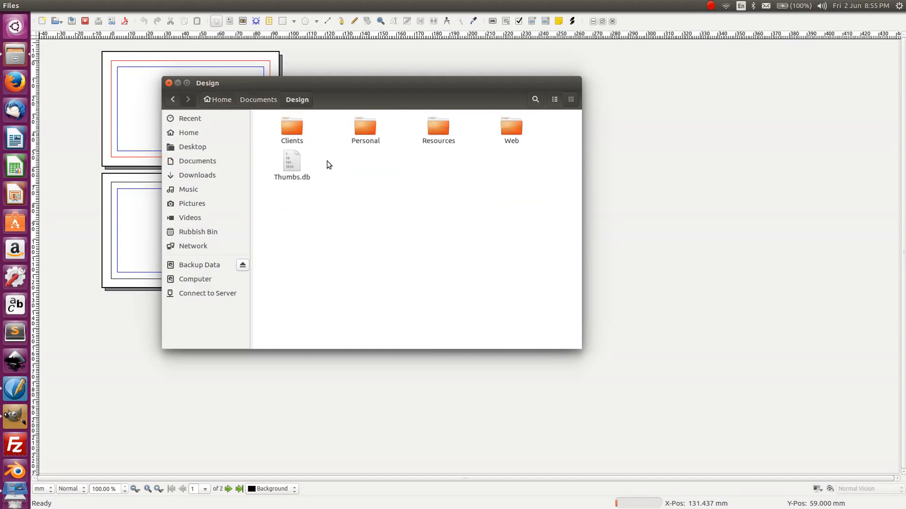
{"action": "double_click", "coordinate": [440, 123]}
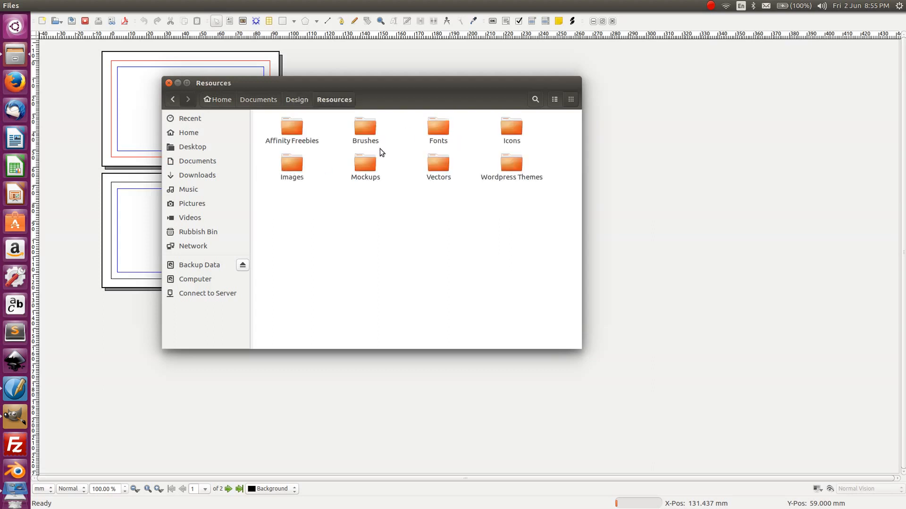
{"action": "double_click", "coordinate": [447, 134]}
- Browse the font subfolders and open Hippie > spicy-rice
{"action": "double_click", "coordinate": [294, 127]}
{"action": "double_click", "coordinate": [293, 129]}
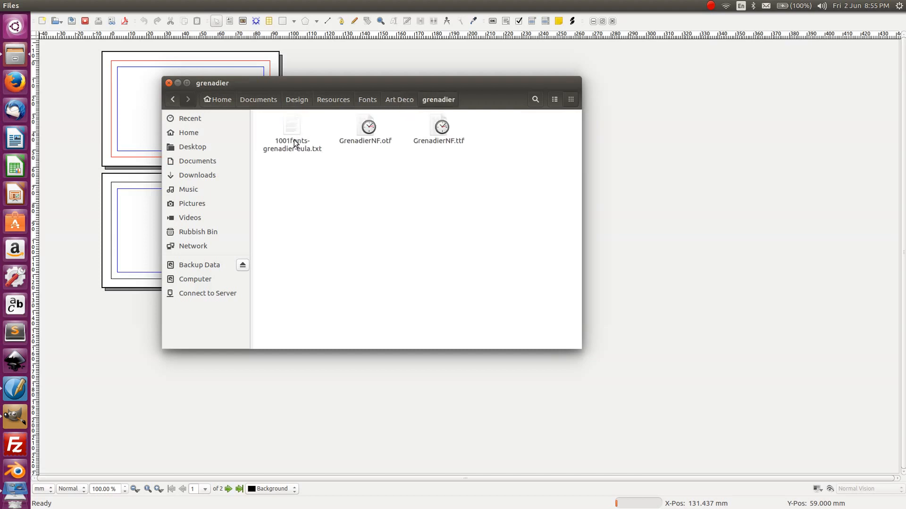
{"action": "left_click", "coordinate": [173, 99]}
{"action": "left_click", "coordinate": [173, 99]}
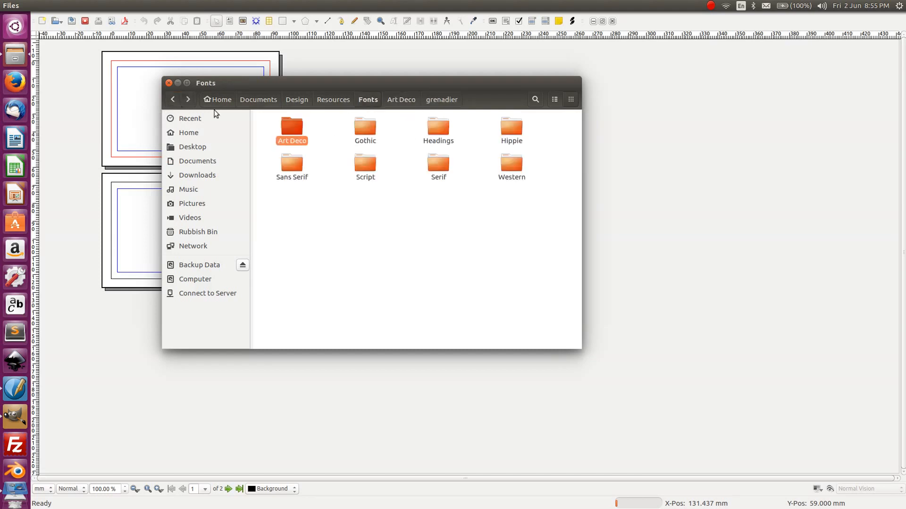
{"action": "double_click", "coordinate": [436, 128]}
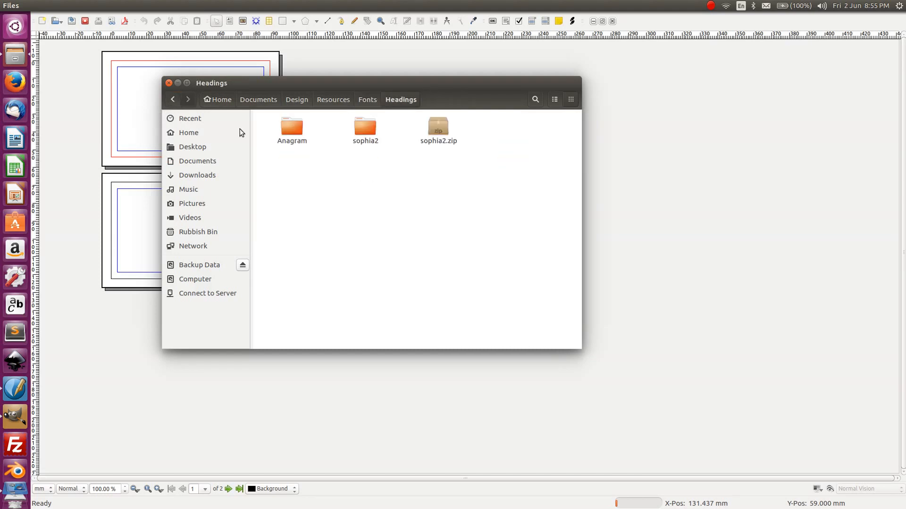
{"action": "left_click", "coordinate": [173, 99]}
{"action": "left_click", "coordinate": [508, 140]}
{"action": "double_click", "coordinate": [508, 140]}
{"action": "left_click", "coordinate": [370, 129]}
{"action": "double_click", "coordinate": [370, 130]}
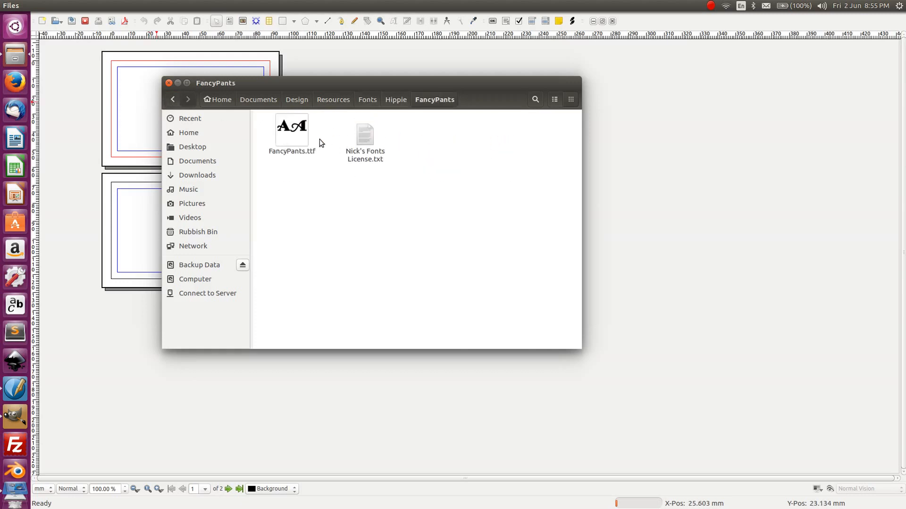
{"action": "left_click", "coordinate": [173, 100]}
{"action": "double_click", "coordinate": [293, 136]}
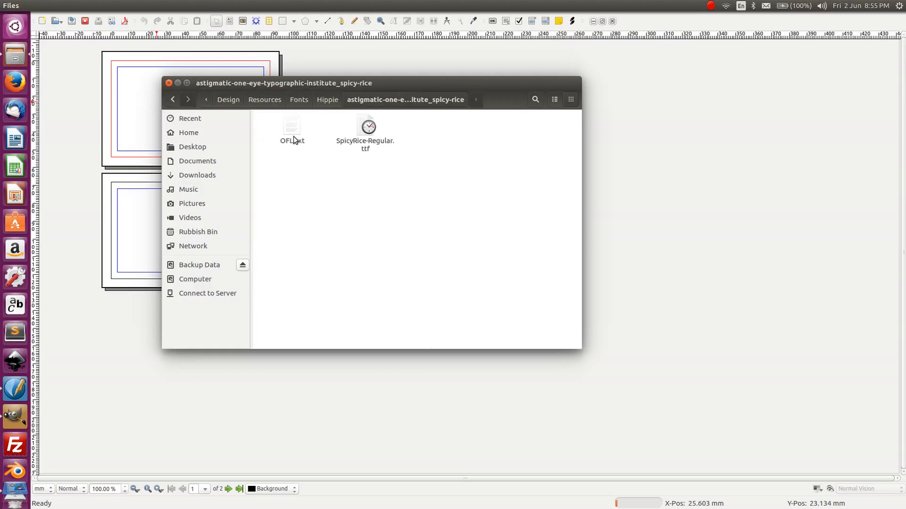
- Preview SpicyRice-Regular.ttf, close the preview, and start Font Manager
{"action": "left_click", "coordinate": [361, 138]}
{"action": "double_click", "coordinate": [371, 138]}
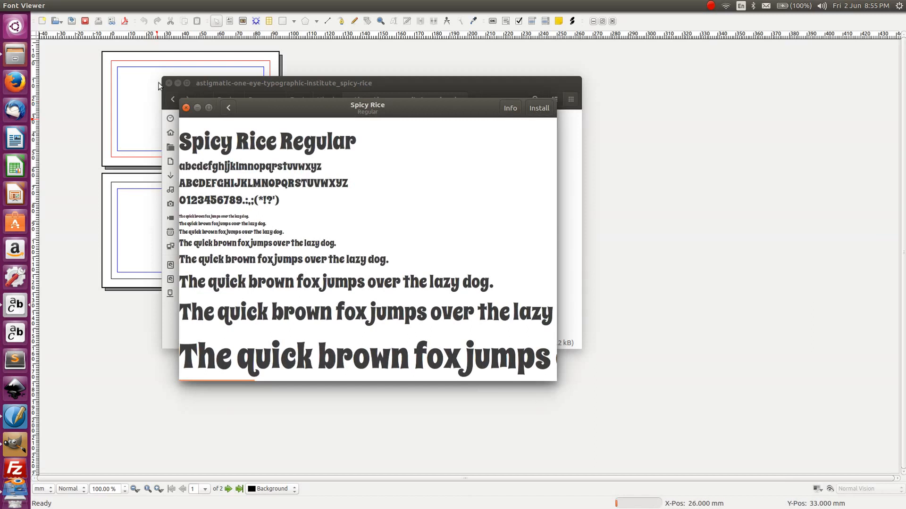
{"action": "left_click", "coordinate": [186, 107]}
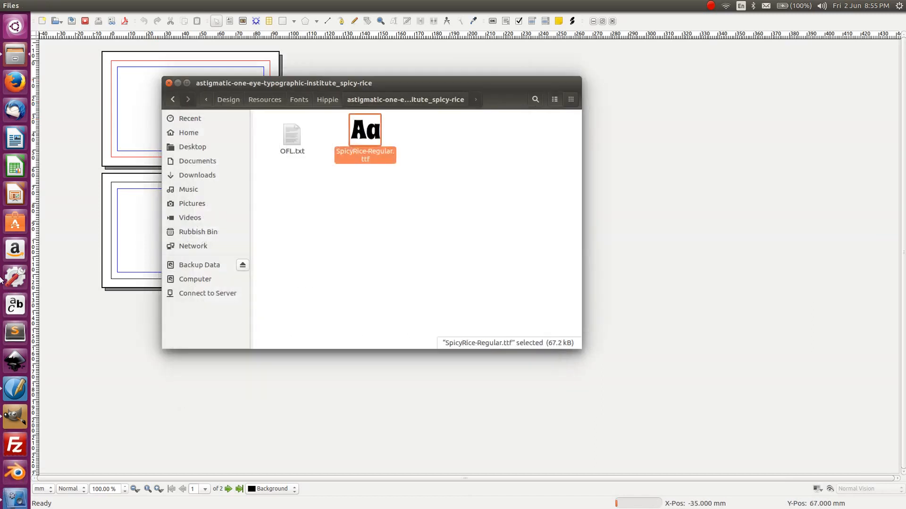
{"action": "left_click", "coordinate": [13, 307]}
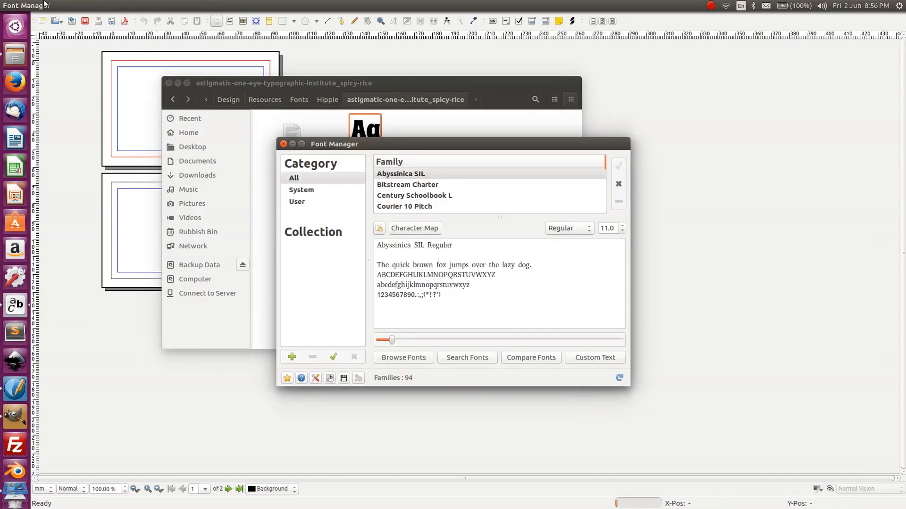
- Filter Font Manager to User fonts and choose Install Fonts from the gear menu
{"action": "left_click_drag", "start_coordinate": [385, 147], "coordinate": [374, 140]}
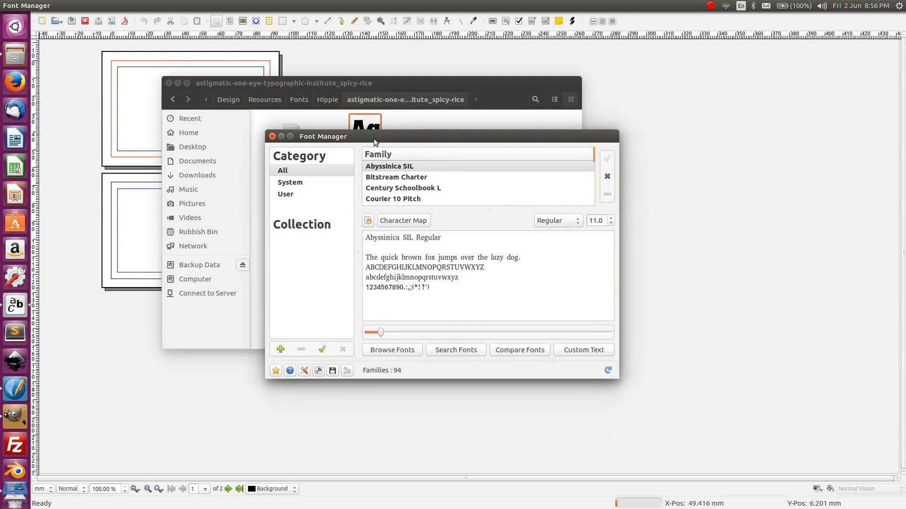
{"action": "left_click", "coordinate": [300, 194]}
{"action": "left_click", "coordinate": [305, 183]}
{"action": "left_click", "coordinate": [300, 191]}
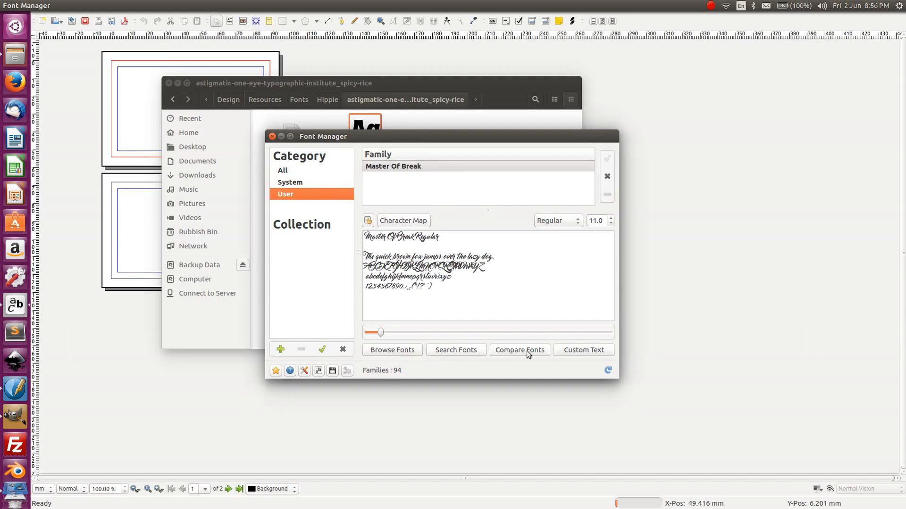
{"action": "left_click", "coordinate": [347, 371]}
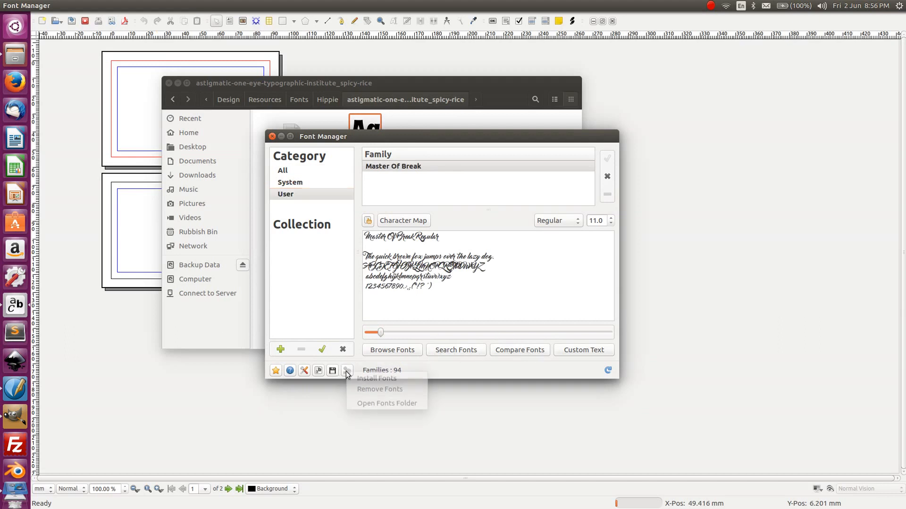
{"action": "left_click", "coordinate": [367, 379]}
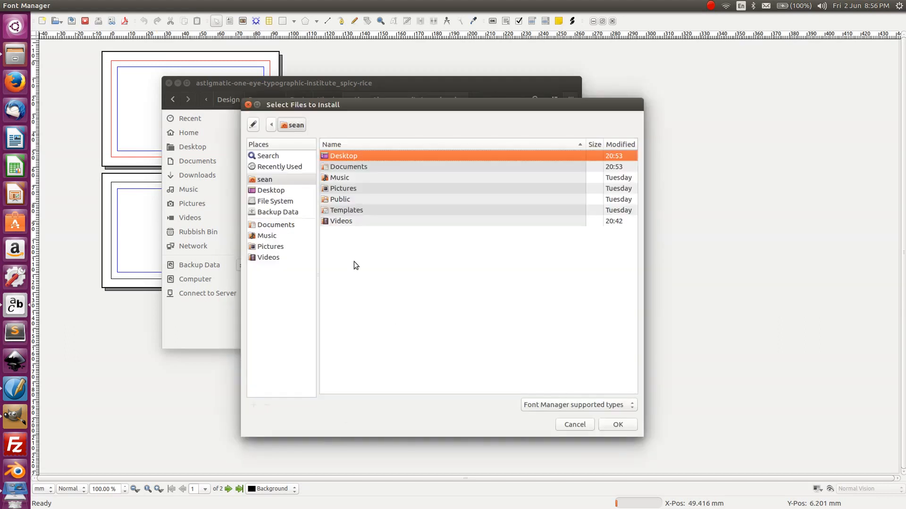
- Install SpicyRice-Regular.ttf from the Hippie fonts folder, reload, and bring Scribus forward
{"action": "double_click", "coordinate": [364, 167]}
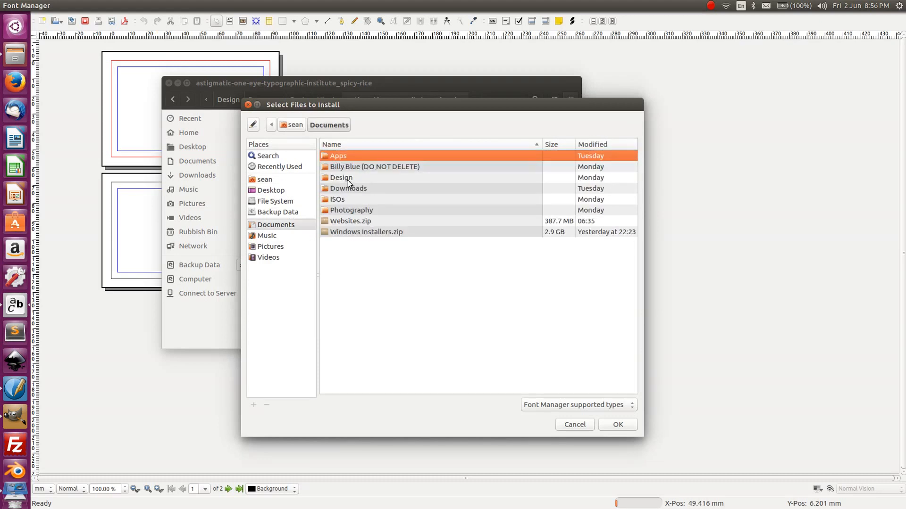
{"action": "double_click", "coordinate": [345, 178]}
{"action": "double_click", "coordinate": [347, 179]}
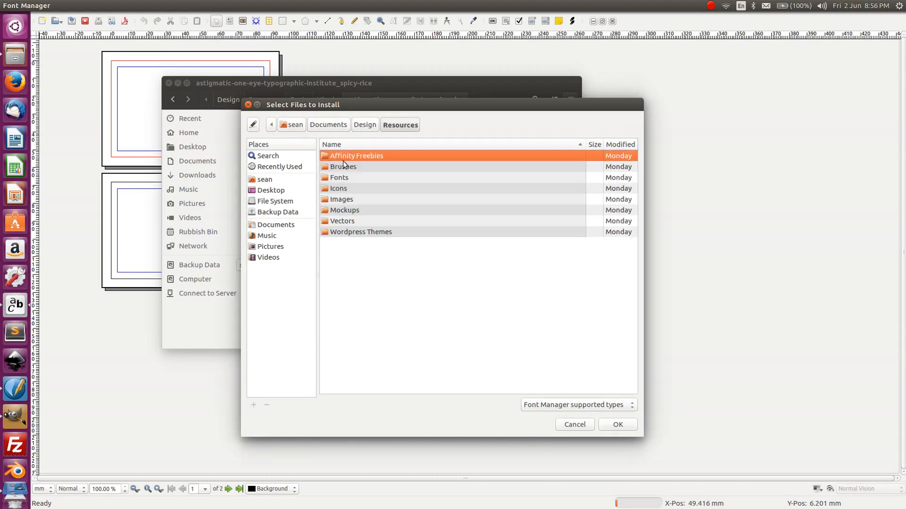
{"action": "double_click", "coordinate": [343, 179]}
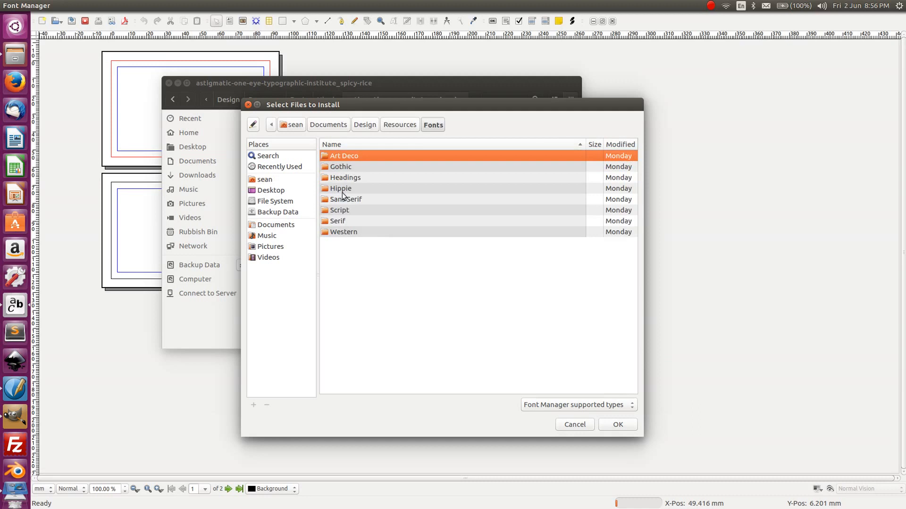
{"action": "double_click", "coordinate": [346, 190]}
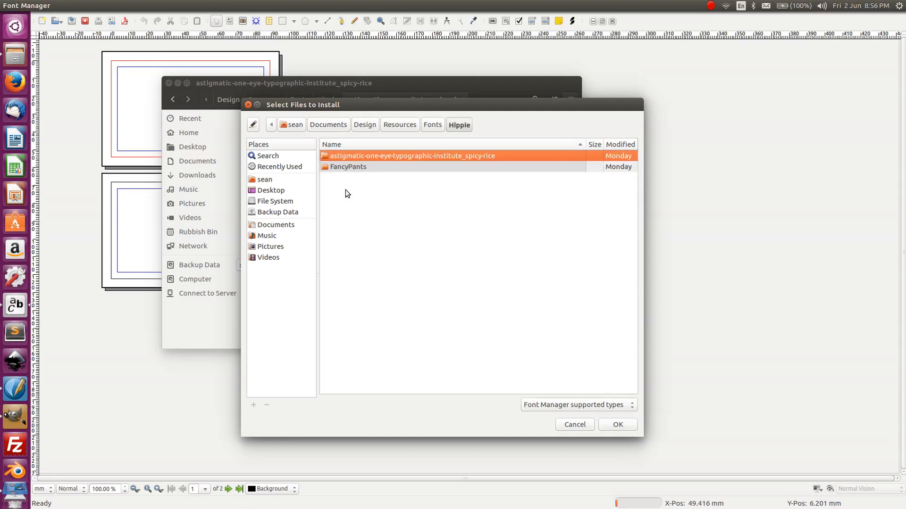
{"action": "double_click", "coordinate": [374, 156]}
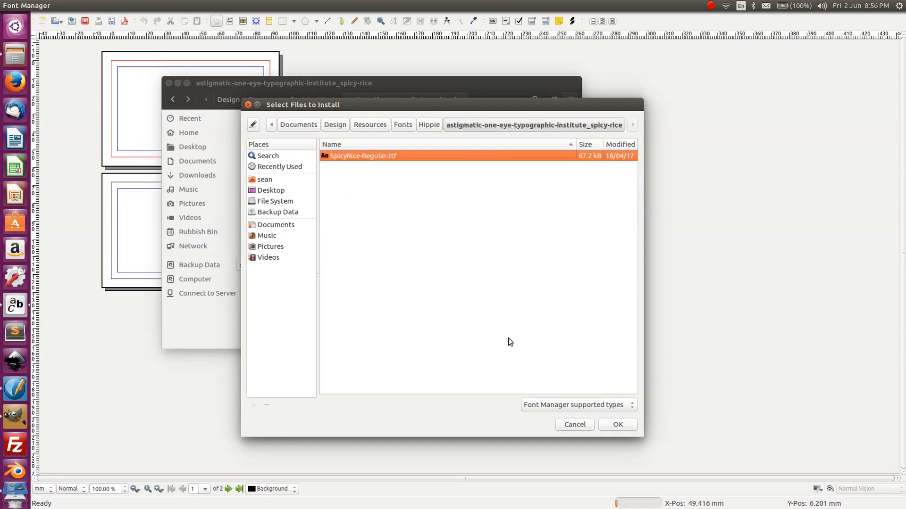
{"action": "left_click", "coordinate": [619, 424]}
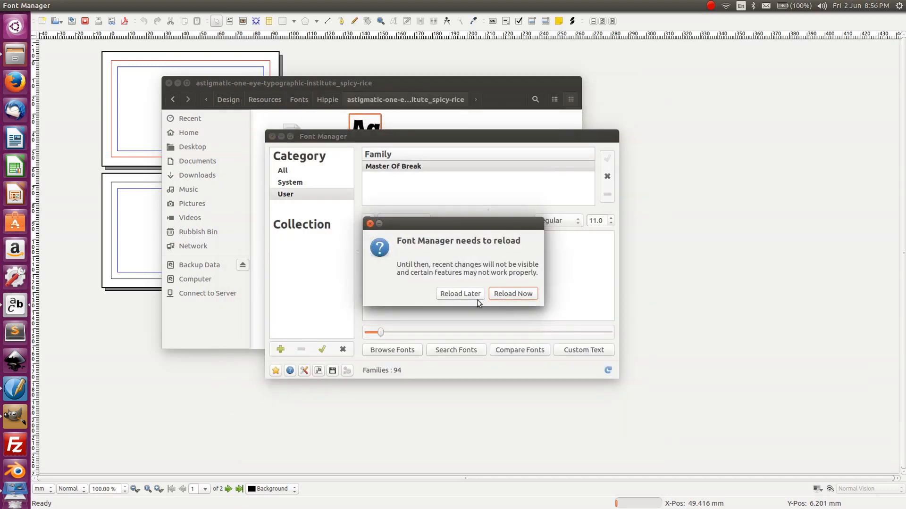
{"action": "left_click", "coordinate": [506, 295]}
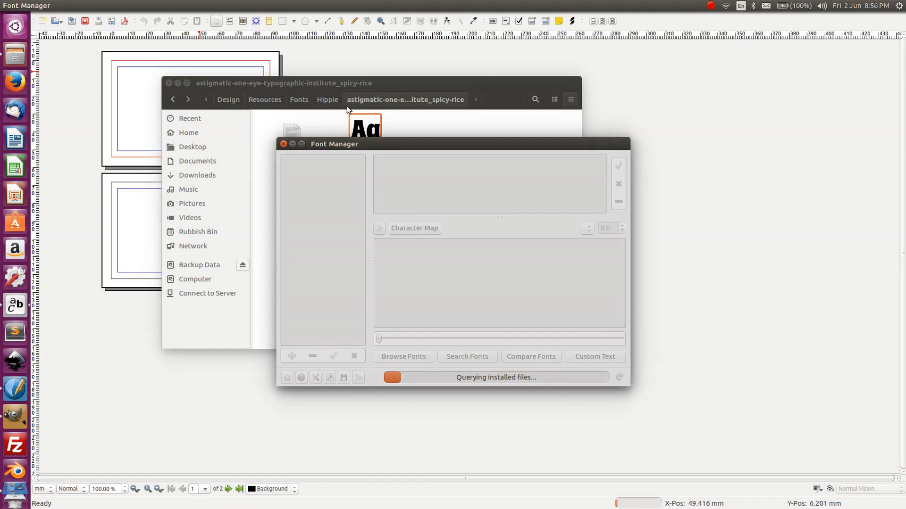
{"action": "left_click_drag", "start_coordinate": [399, 92], "coordinate": [515, 185]}
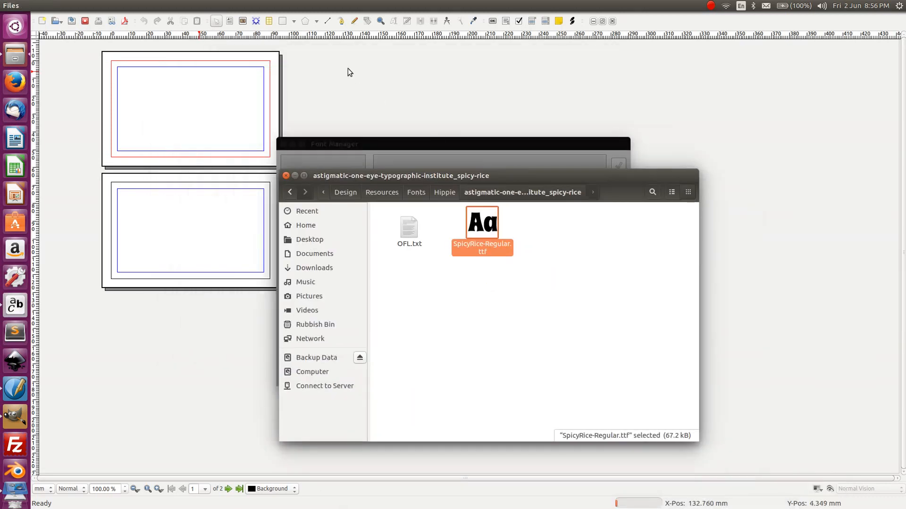
{"action": "left_click", "coordinate": [339, 75]}
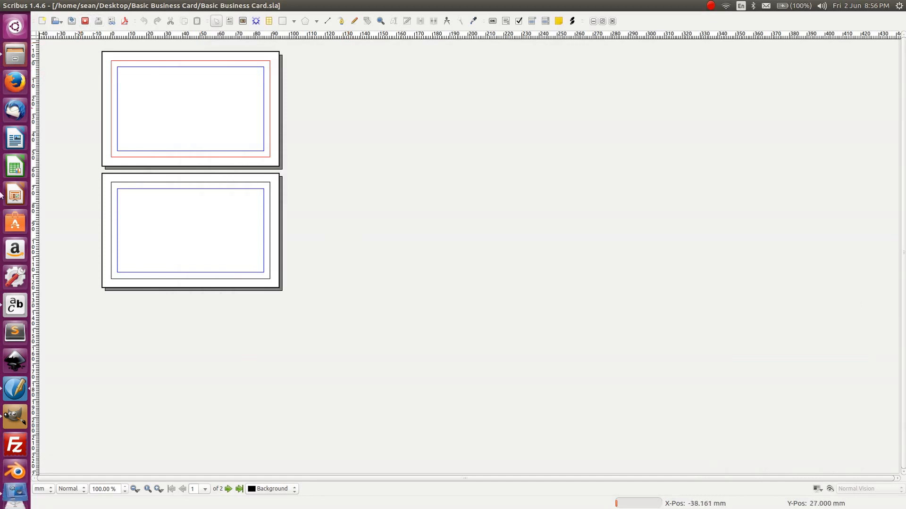
- Draw a text frame across the top of the first card page
{"action": "key", "text": "t"}
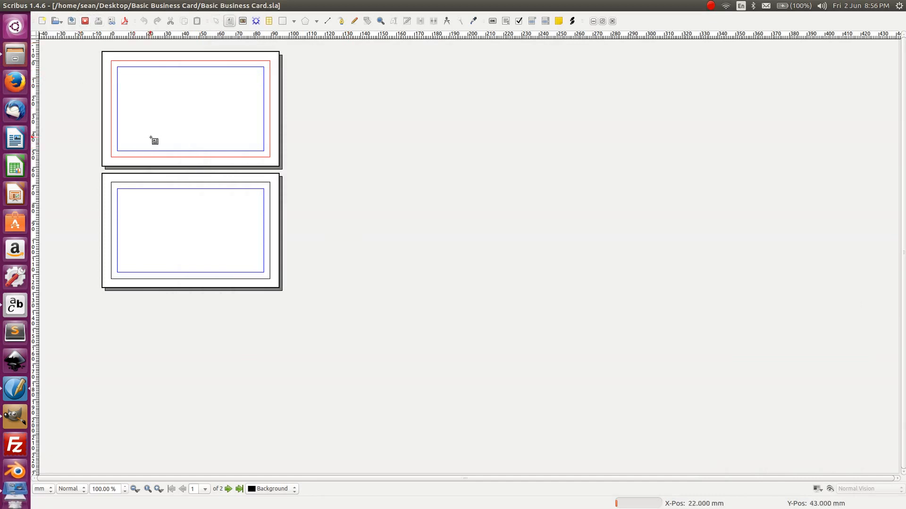
{"action": "left_click", "coordinate": [137, 95]}
{"action": "left_click", "coordinate": [503, 234]}
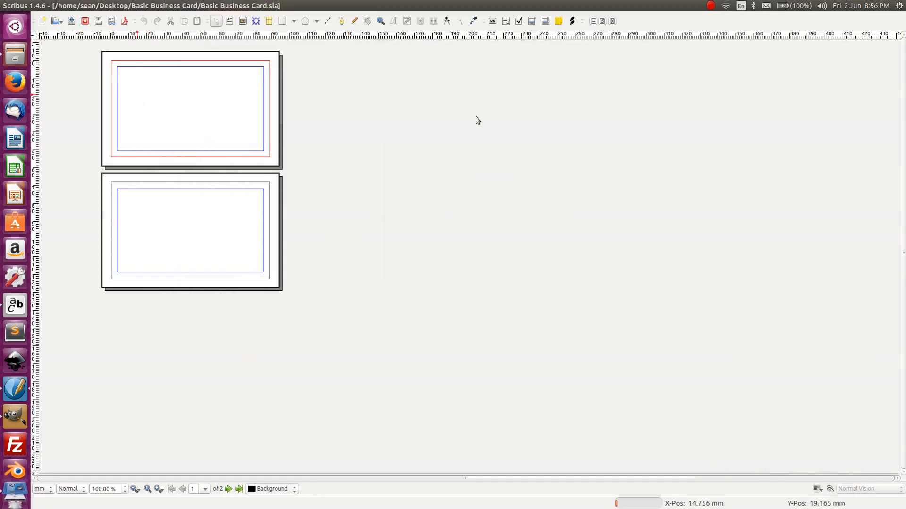
{"action": "left_click", "coordinate": [231, 21]}
{"action": "left_click", "coordinate": [123, 98]}
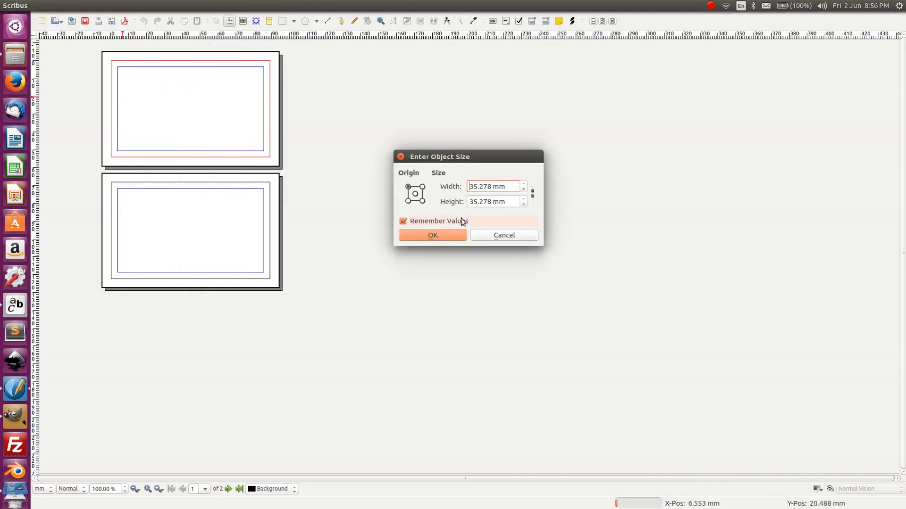
{"action": "left_click", "coordinate": [484, 234]}
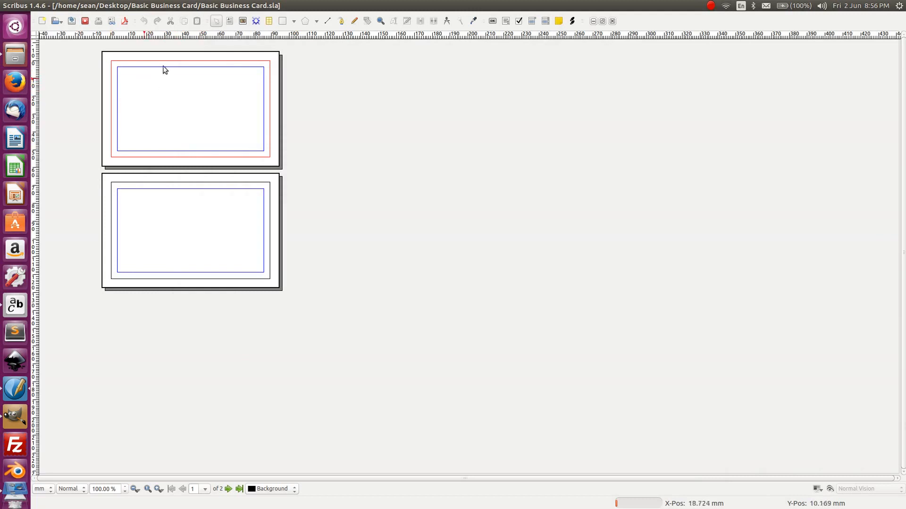
{"action": "left_click", "coordinate": [230, 21]}
{"action": "left_click_drag", "start_coordinate": [124, 84], "coordinate": [204, 107]}
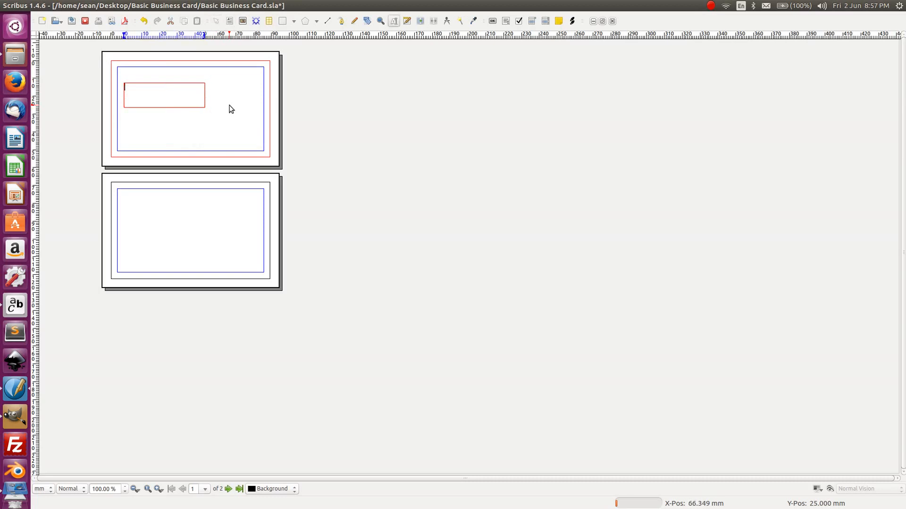
- Type 'The' into the frame, then leave text editing with the Select Item tool
{"action": "type", "text": "The OJ Company"}
{"action": "key", "text": "ctrl+a"}
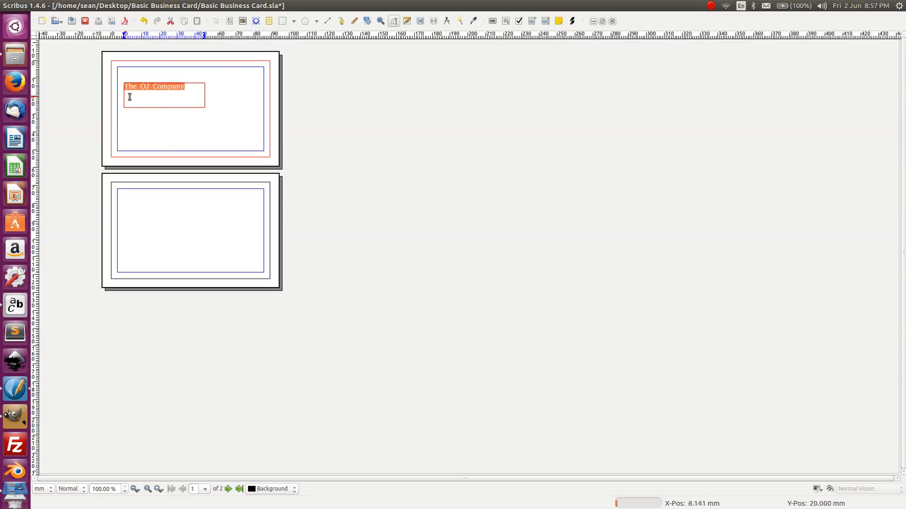
{"action": "left_click", "coordinate": [159, 93]}
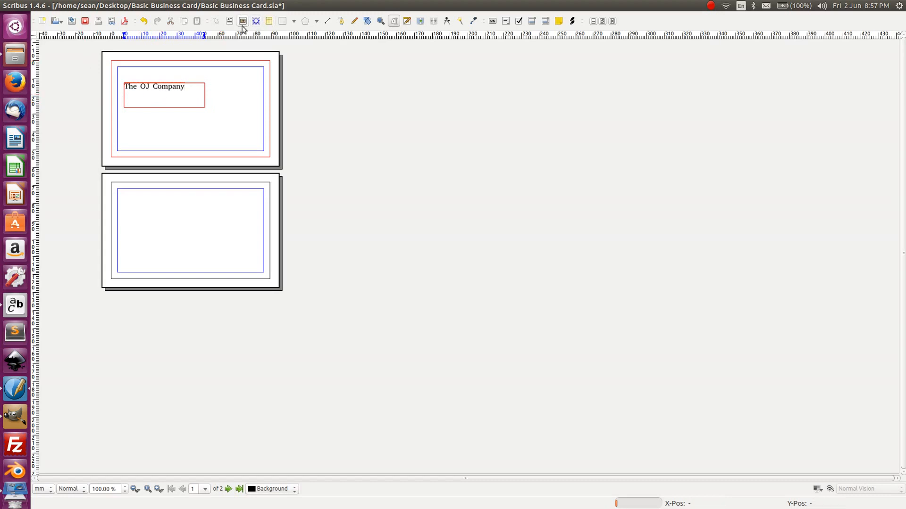
{"action": "left_click", "coordinate": [216, 22]}
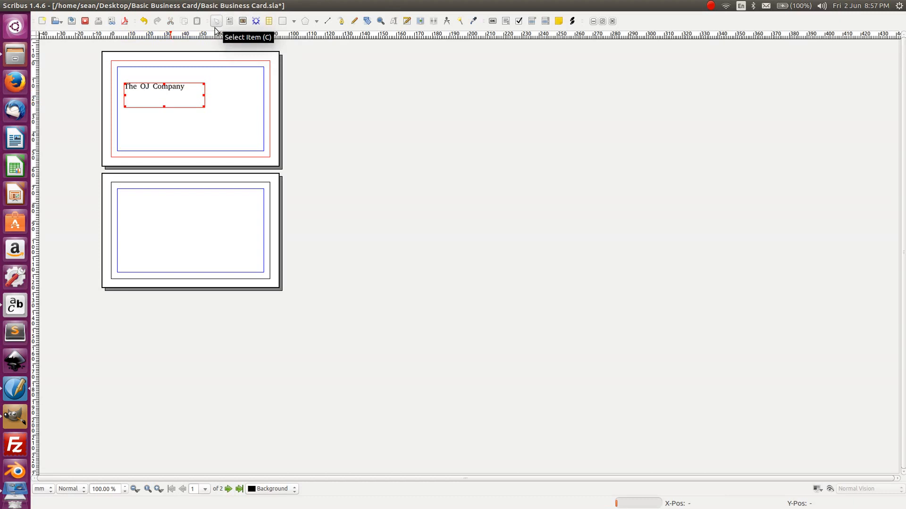
{"action": "left_click", "coordinate": [218, 123]}
- Open the text frame's Properties, browse the font list, and close it without changes
{"action": "left_click", "coordinate": [183, 89]}
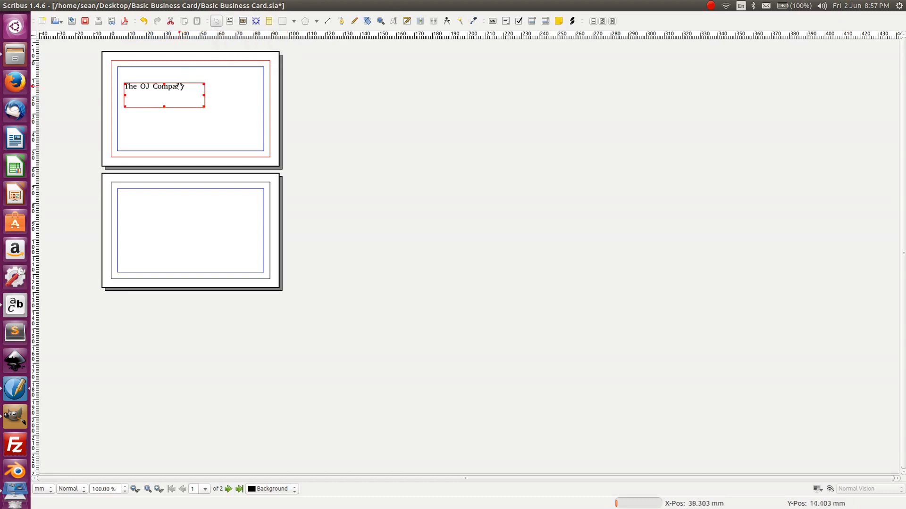
{"action": "right_click", "coordinate": [179, 86]}
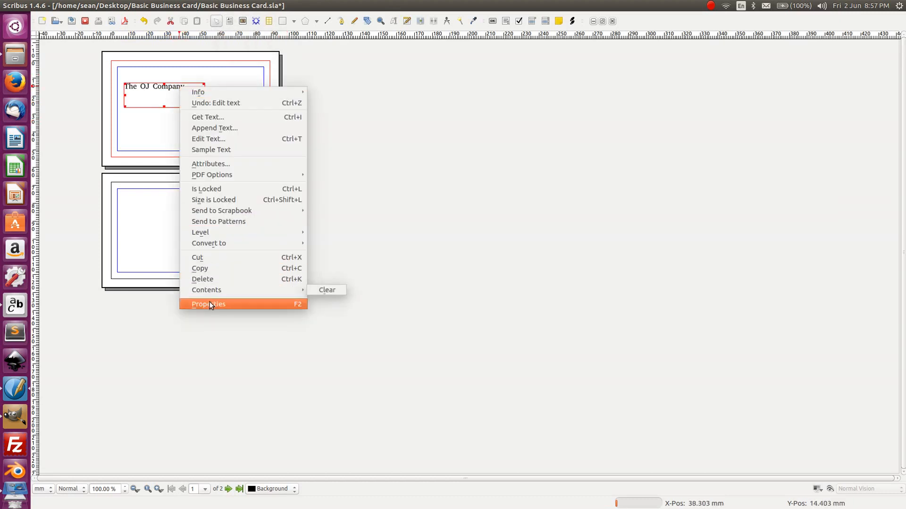
{"action": "left_click", "coordinate": [211, 305]}
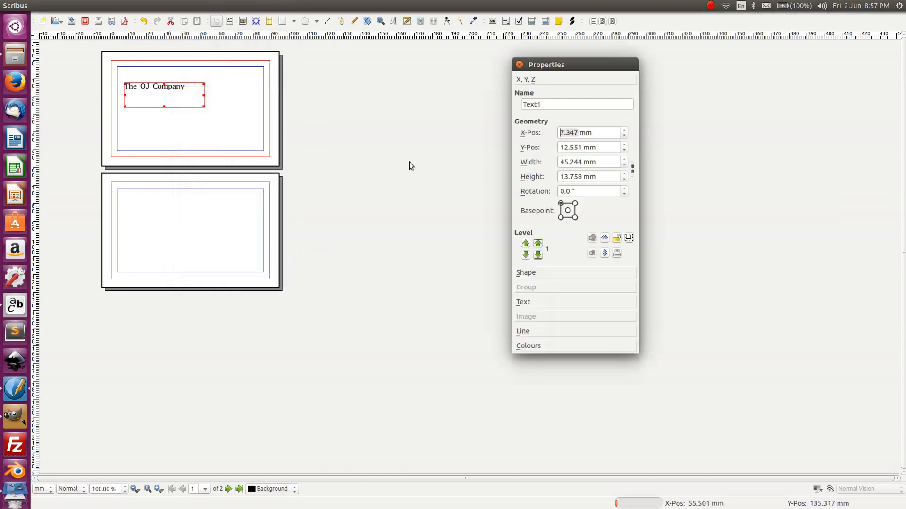
{"action": "left_click", "coordinate": [523, 302]}
{"action": "left_click", "coordinate": [559, 136]}
{"action": "scroll", "coordinate": [557, 140], "scroll_direction": "down", "scroll_amount": 15}
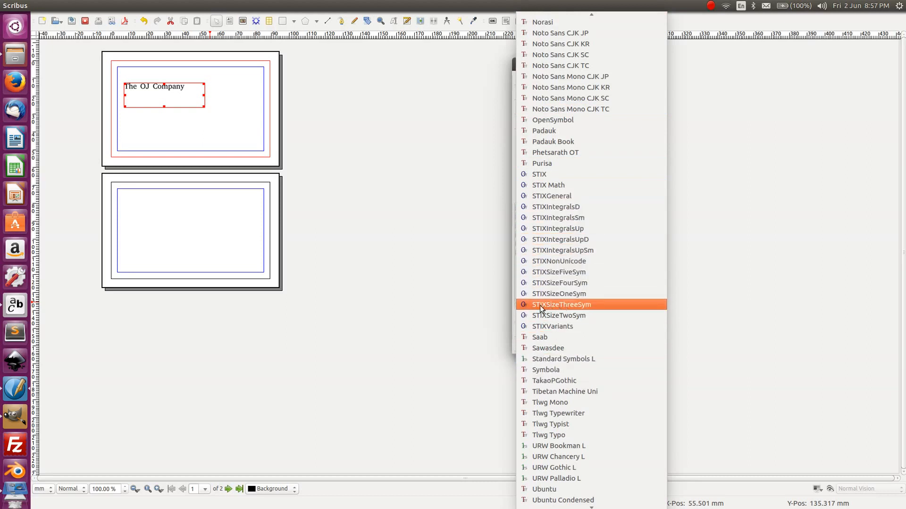
{"action": "left_click", "coordinate": [496, 289]}
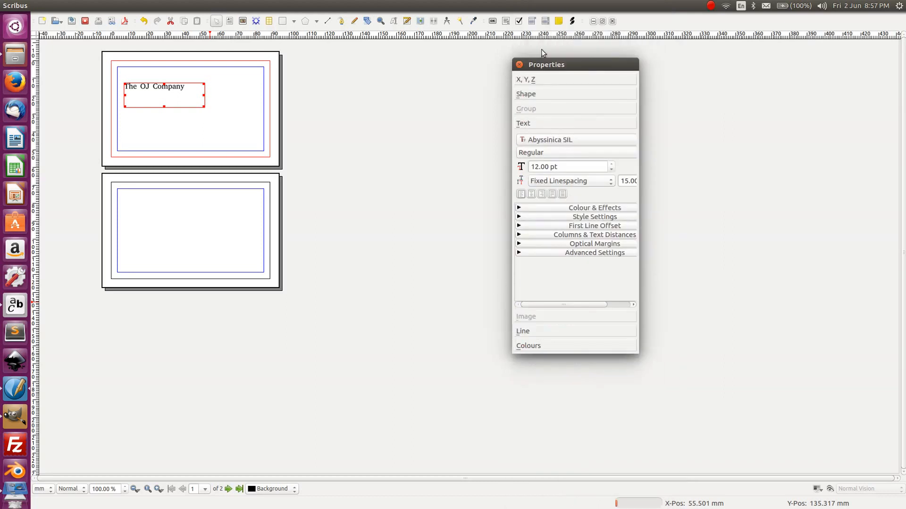
{"action": "left_click", "coordinate": [520, 65]}
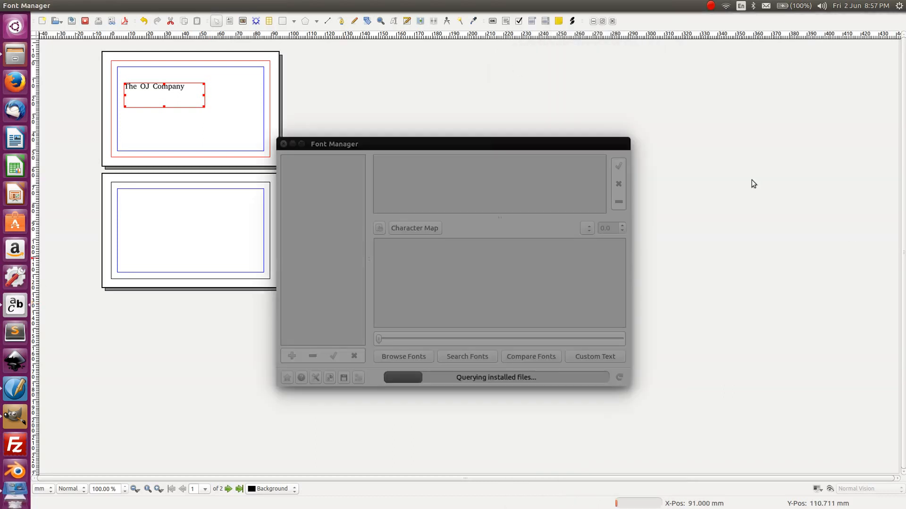
- Force-quit the frozen Font Manager and save the business card
{"action": "left_click", "coordinate": [284, 144]}
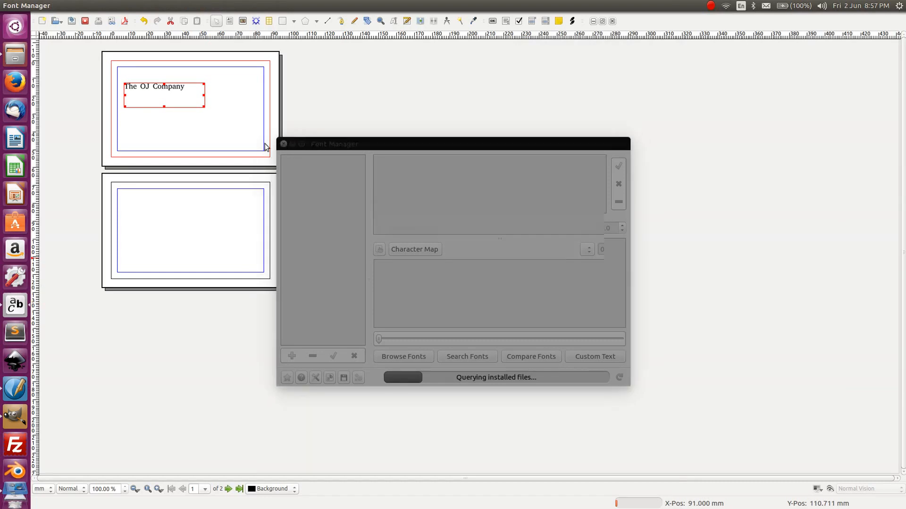
{"action": "left_click", "coordinate": [521, 285]}
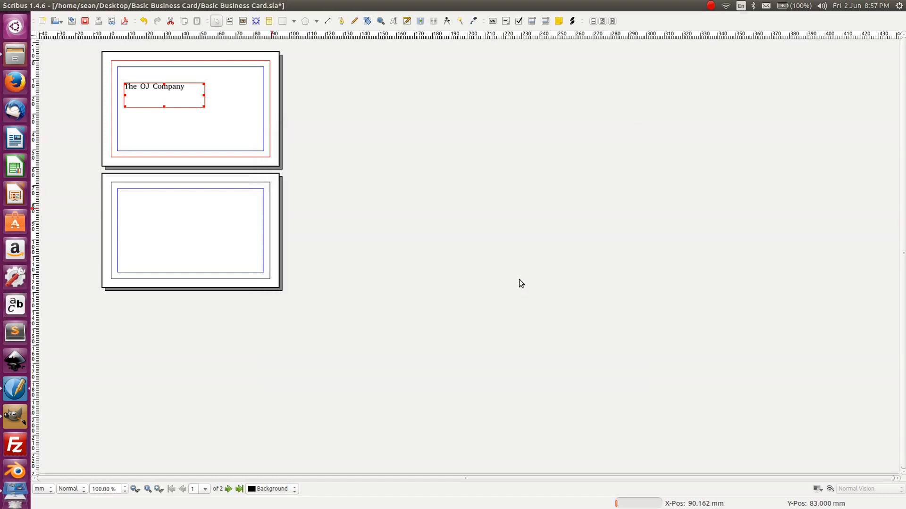
{"action": "left_click", "coordinate": [54, 56]}
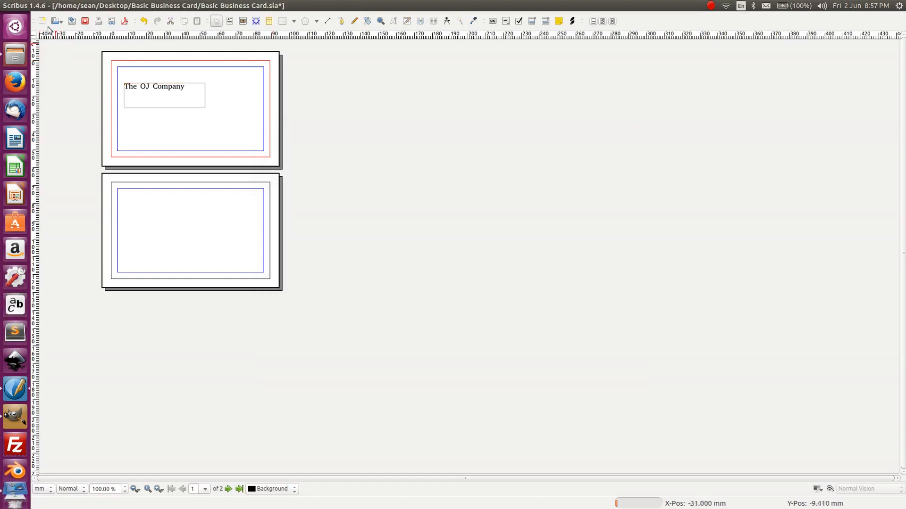
{"action": "left_click", "coordinate": [72, 22]}
- Minimize Scribus, close the font folder window, and start LibreOffice Writer
{"action": "left_click", "coordinate": [15, 6]}
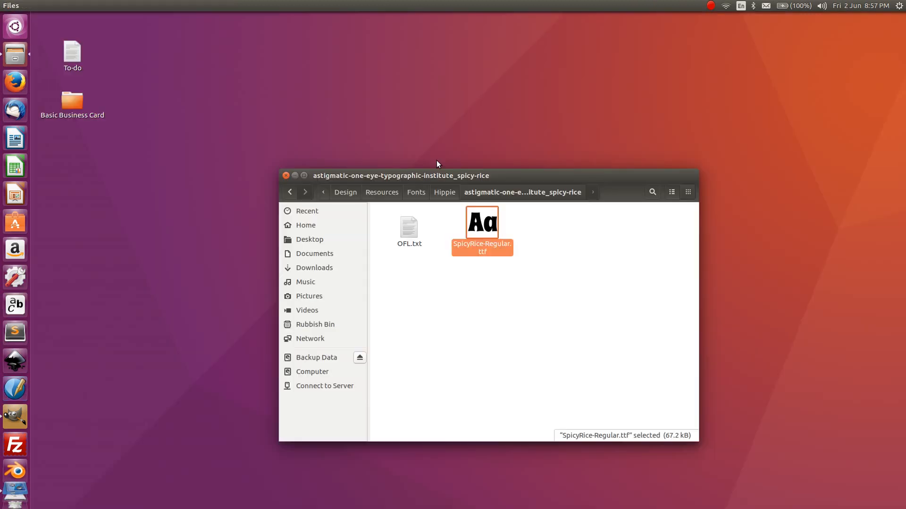
{"action": "left_click", "coordinate": [416, 265]}
{"action": "left_click", "coordinate": [286, 176]}
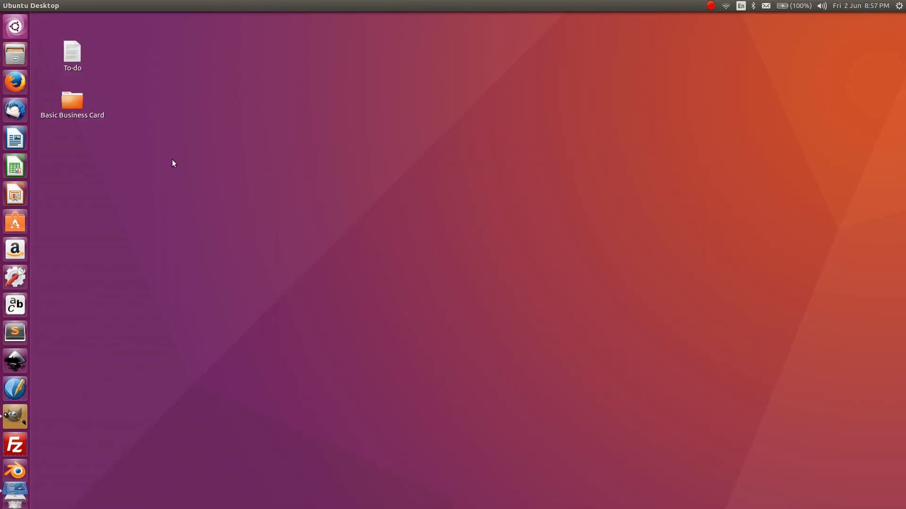
{"action": "left_click", "coordinate": [15, 138]}
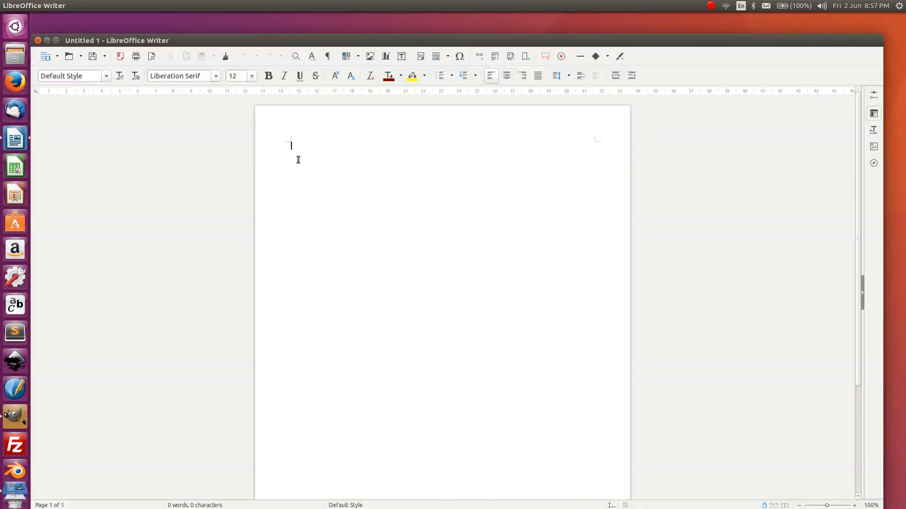
- Apply Sawasdee to some sample text in Writer, then close it without saving
{"action": "type", "text": "tjrekgjkfldg"}
{"action": "key", "text": "ctrl+a"}
{"action": "left_click", "coordinate": [213, 76]}
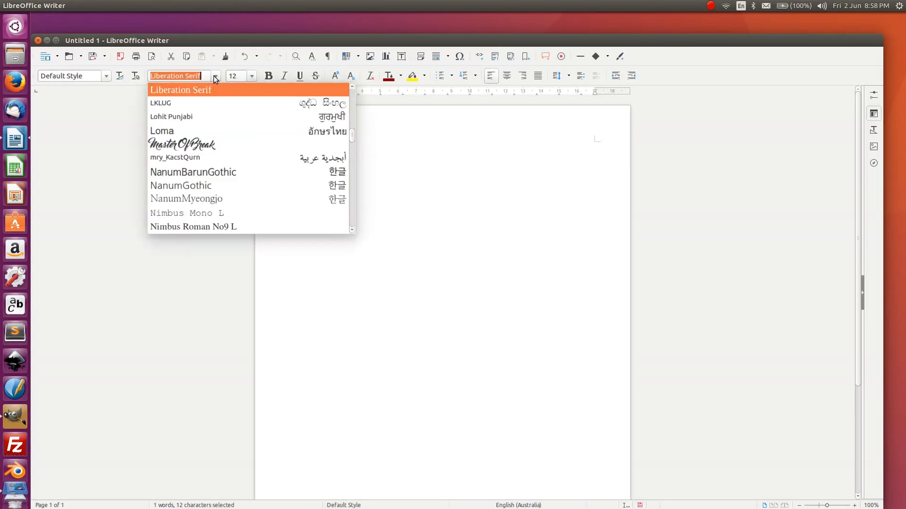
{"action": "type", "text": "Sawasdee"}
{"action": "left_click", "coordinate": [206, 104]}
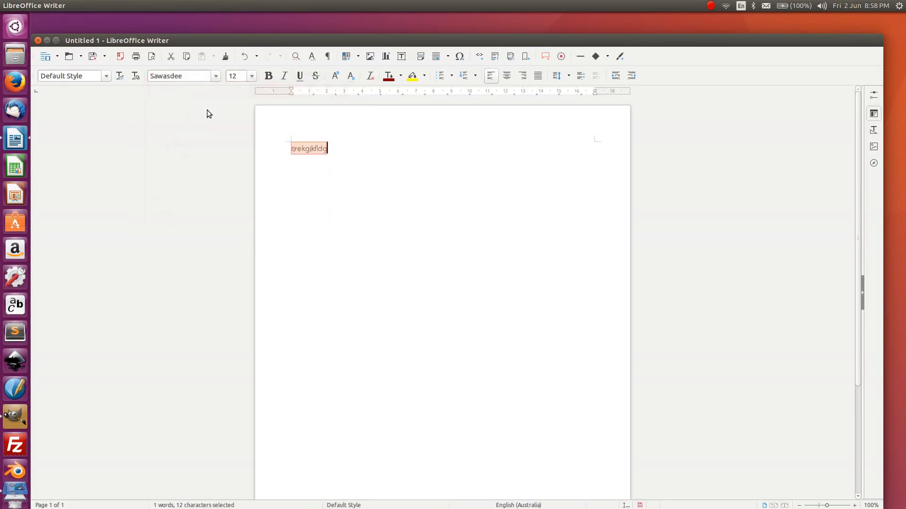
{"action": "left_click", "coordinate": [214, 77]}
{"action": "left_click", "coordinate": [492, 171]}
{"action": "left_click", "coordinate": [37, 40]}
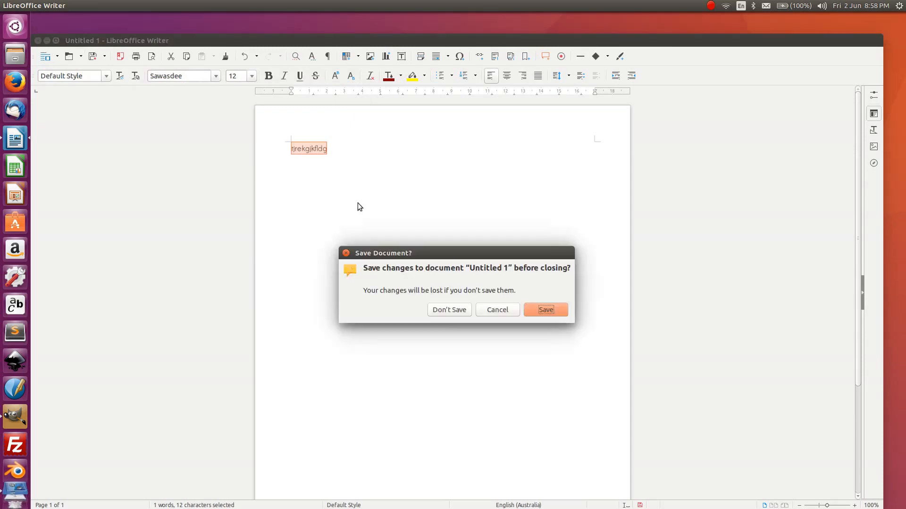
{"action": "left_click", "coordinate": [441, 309]}
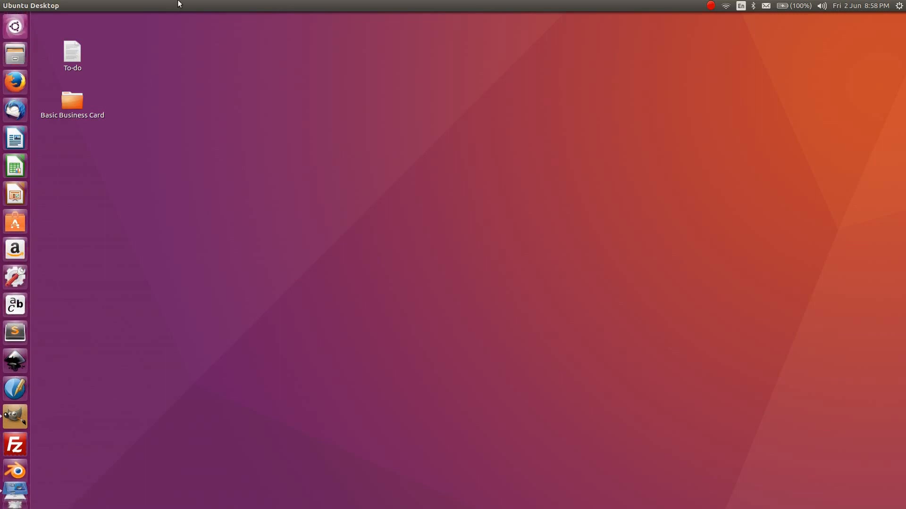
- Reopen Basic Business Card.sla from the Desktop's Basic Business Card folder in Scribus
{"action": "double_click", "coordinate": [69, 101]}
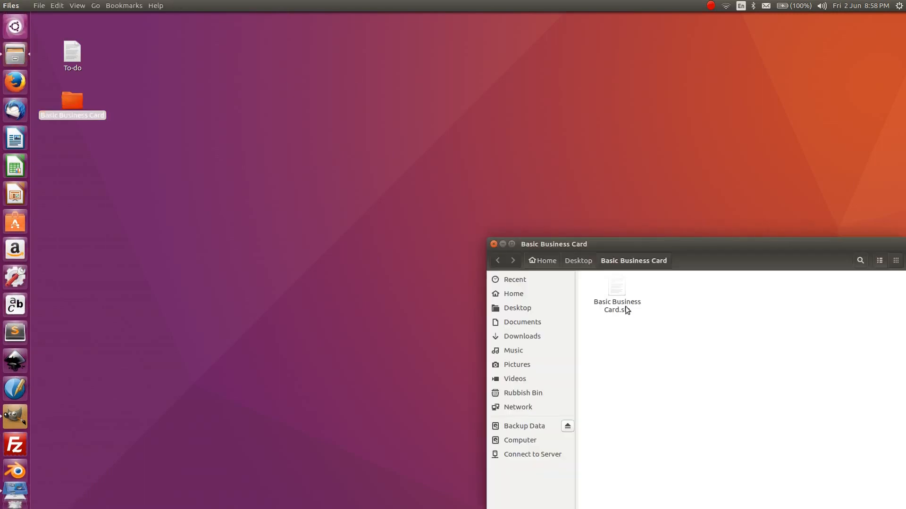
{"action": "double_click", "coordinate": [618, 290]}
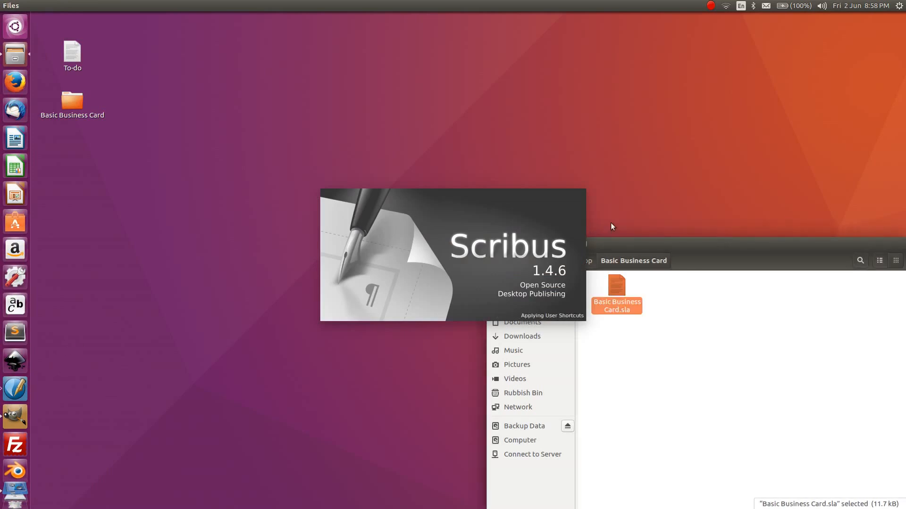
{"action": "left_click_drag", "start_coordinate": [612, 239], "coordinate": [626, 196]}
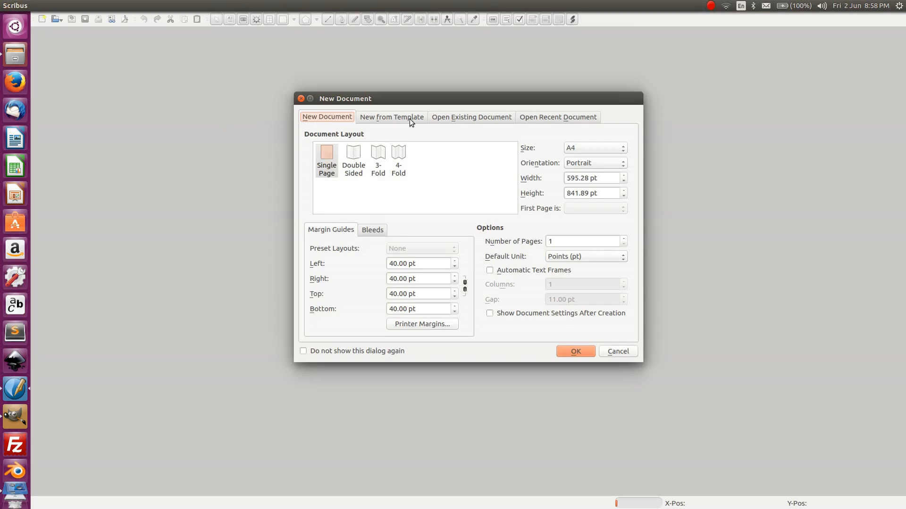
{"action": "left_click", "coordinate": [485, 118]}
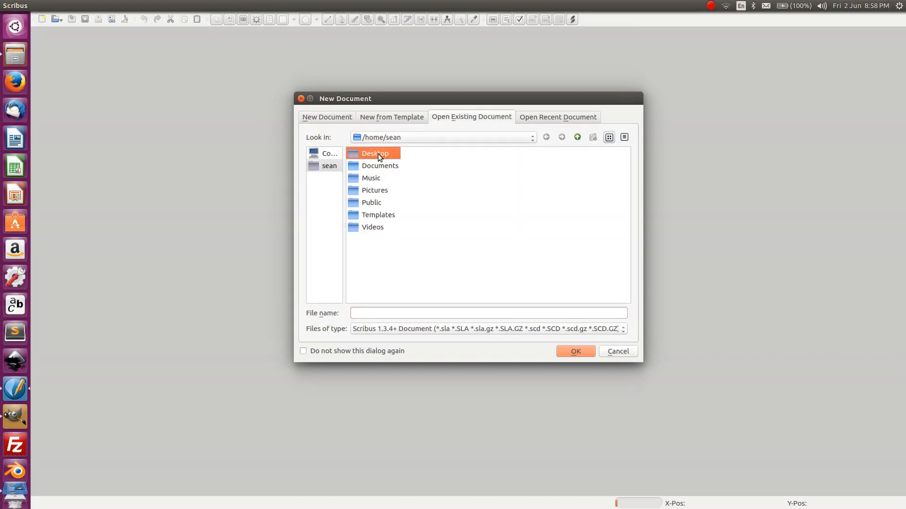
{"action": "double_click", "coordinate": [378, 154]}
{"action": "double_click", "coordinate": [392, 154]}
{"action": "left_click", "coordinate": [381, 156]}
{"action": "left_click", "coordinate": [576, 354]}
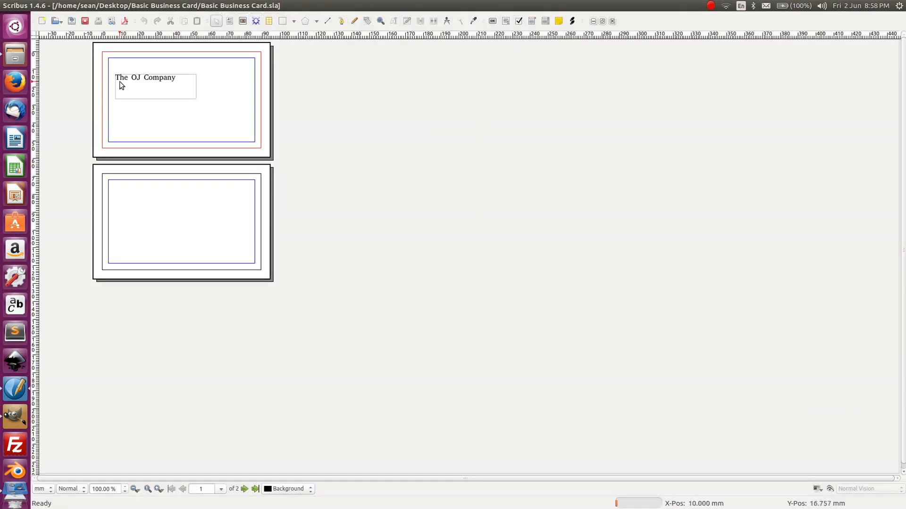
- Zoom the card to 200% and open Properties for The OJ Company text frame
{"action": "left_click", "coordinate": [158, 490]}
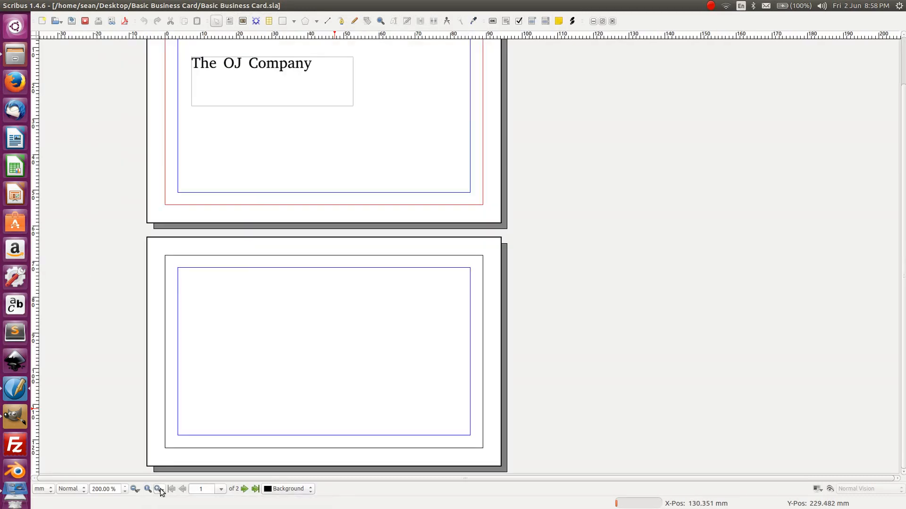
{"action": "left_click", "coordinate": [158, 489]}
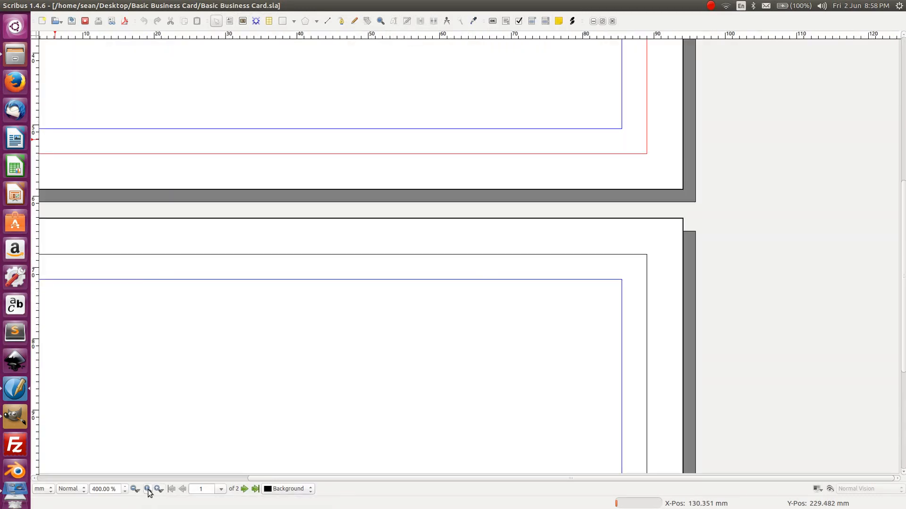
{"action": "left_click", "coordinate": [134, 490]}
{"action": "scroll", "coordinate": [290, 245], "scroll_direction": "up", "scroll_amount": 2}
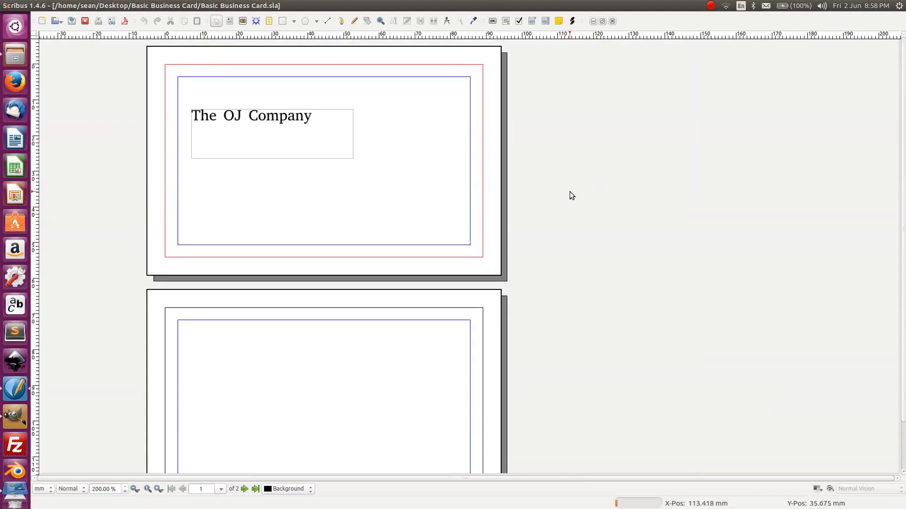
{"action": "left_click", "coordinate": [257, 124]}
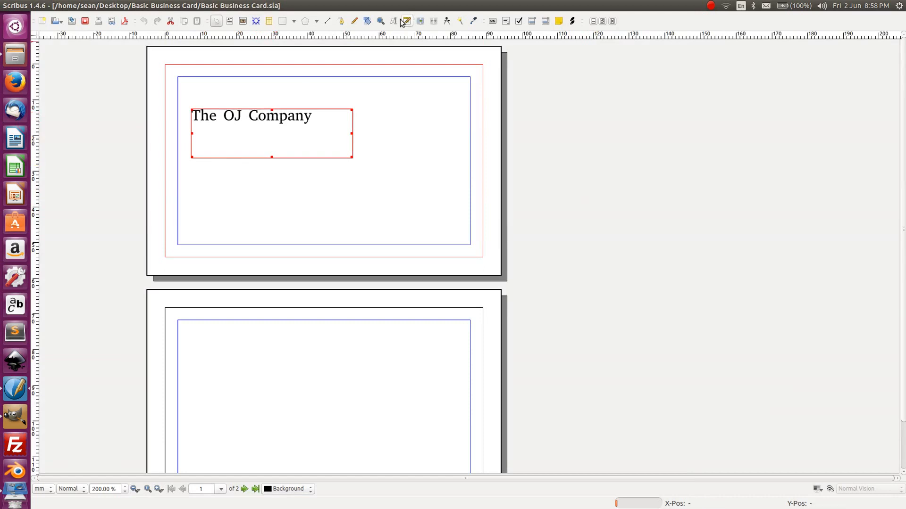
{"action": "right_click", "coordinate": [266, 125]}
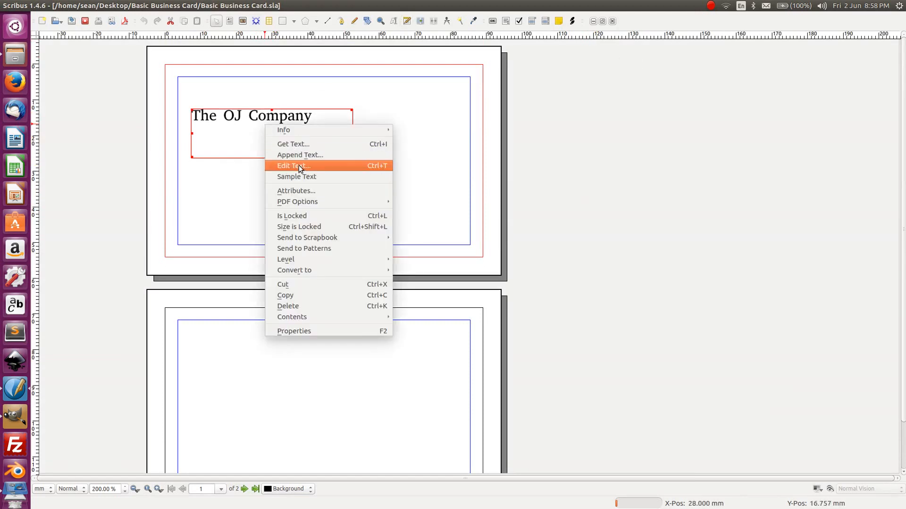
{"action": "left_click", "coordinate": [330, 331]}
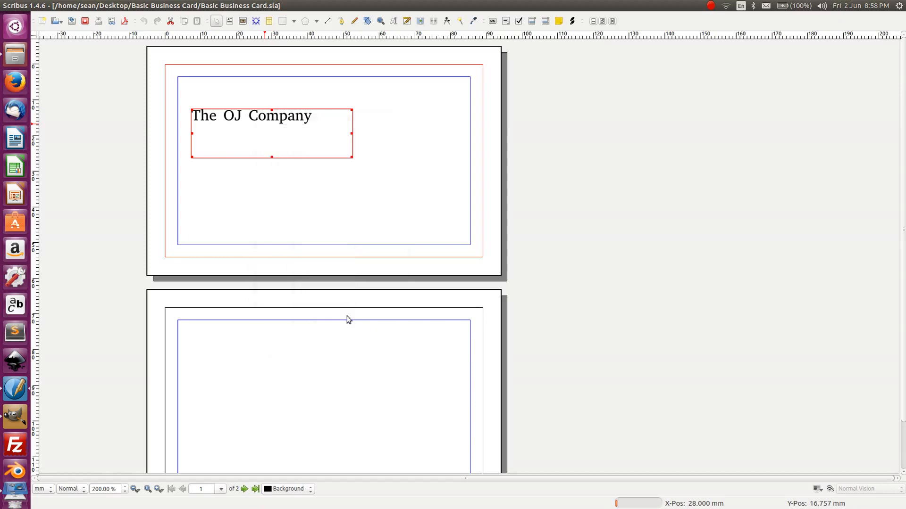
- Change The OJ Company text font from Abyssinica SIL to Spicy Rice
{"action": "left_click", "coordinate": [525, 298]}
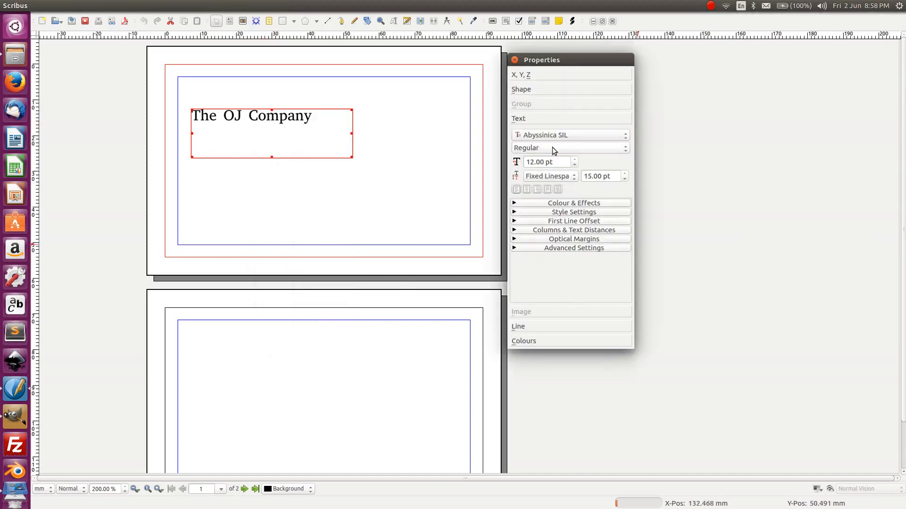
{"action": "left_click", "coordinate": [560, 136]}
{"action": "scroll", "coordinate": [567, 426], "scroll_direction": "down", "scroll_amount": 11}
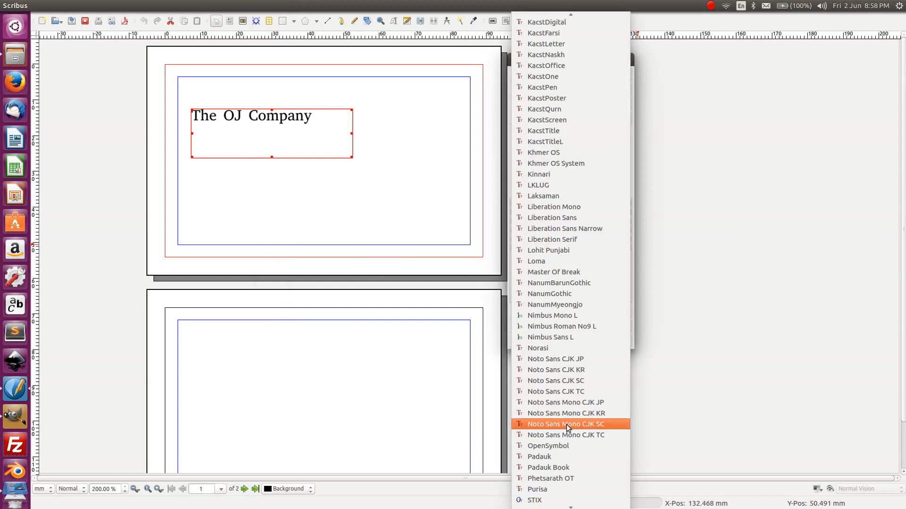
{"action": "scroll", "coordinate": [566, 425], "scroll_direction": "down", "scroll_amount": 3}
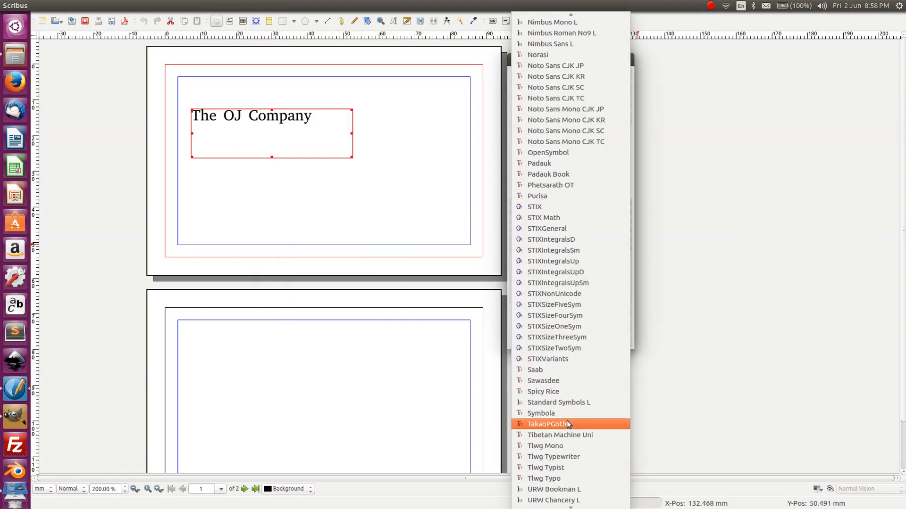
{"action": "left_click", "coordinate": [564, 394]}
{"action": "left_click", "coordinate": [349, 210]}
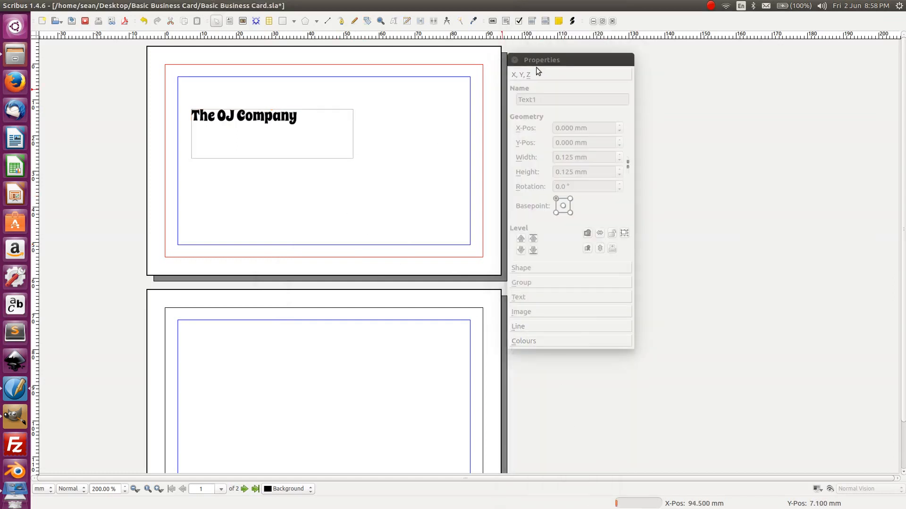
{"action": "left_click", "coordinate": [514, 60]}
{"action": "left_click", "coordinate": [243, 118]}
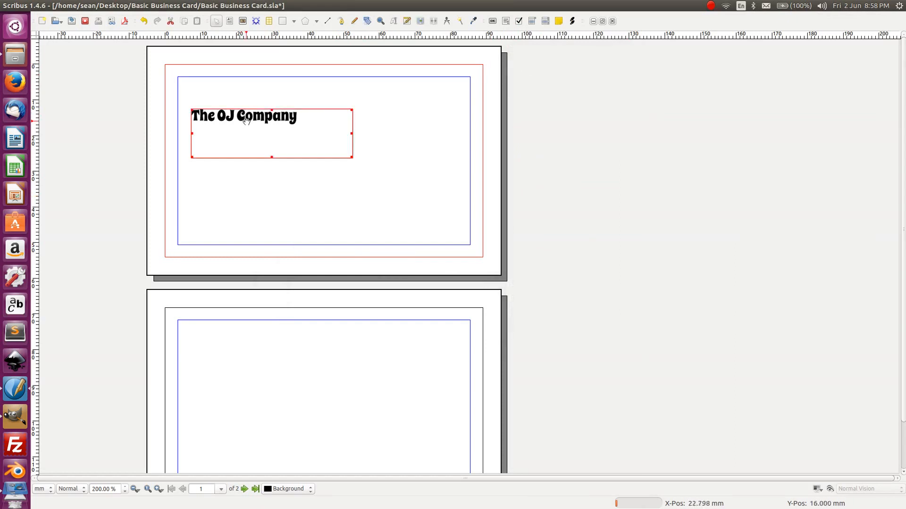
{"action": "key", "text": "t"}
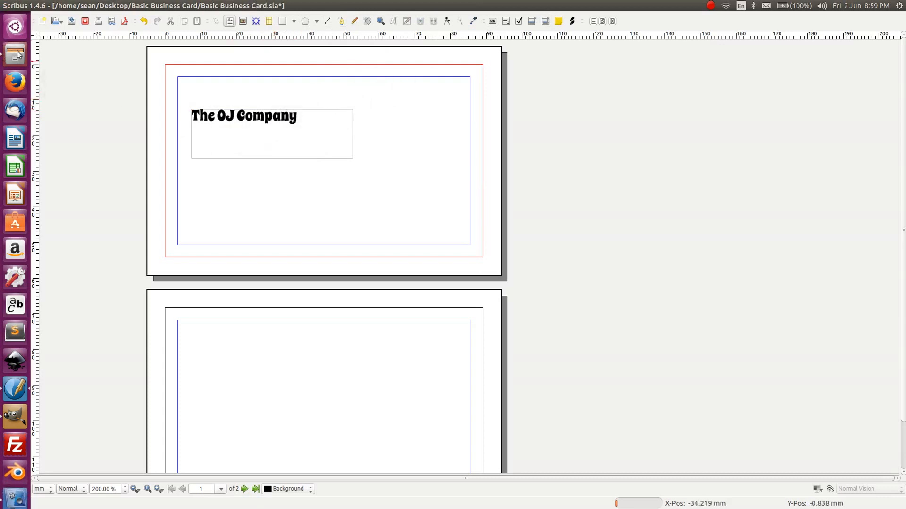
- Drag The OJ Company frame up and left into the top-left margin corner
{"action": "key", "text": "Escape"}
{"action": "left_click", "coordinate": [225, 116]}
{"action": "left_click_drag", "start_coordinate": [224, 113], "coordinate": [212, 82]}
{"action": "left_click", "coordinate": [235, 142]}
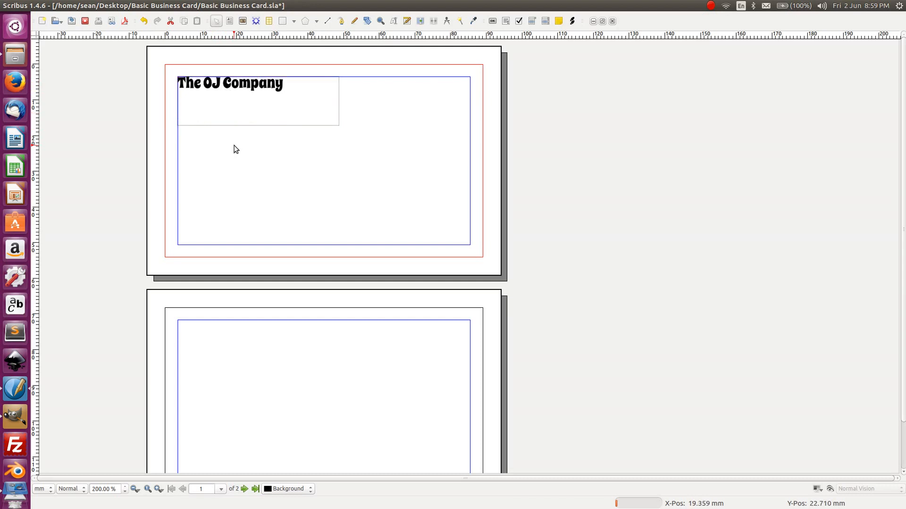
{"action": "left_click", "coordinate": [204, 90]}
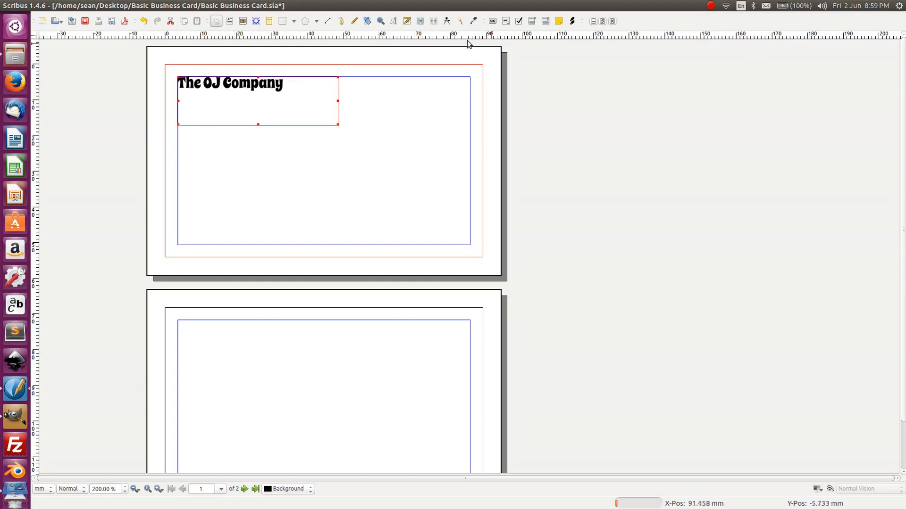
{"action": "right_click", "coordinate": [228, 83]}
{"action": "left_click", "coordinate": [224, 88]}
{"action": "double_click", "coordinate": [217, 85]}
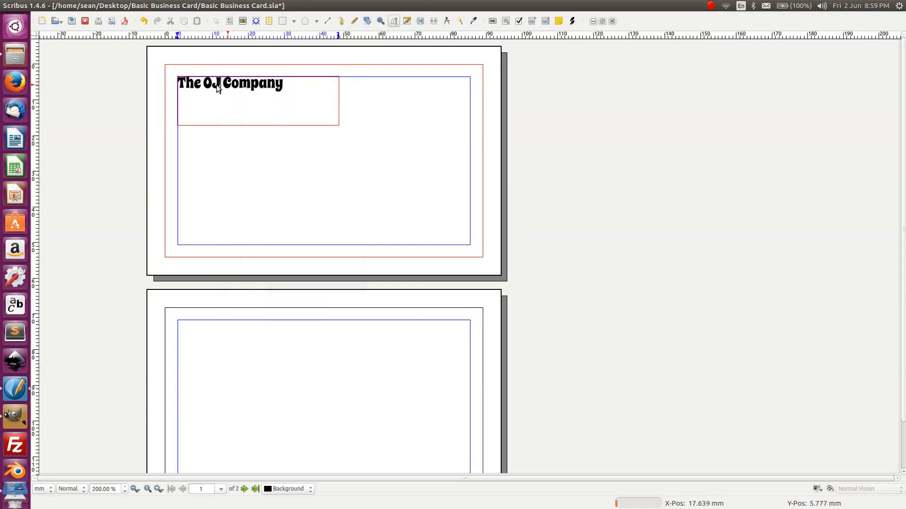
{"action": "left_click", "coordinate": [233, 128]}
{"action": "double_click", "coordinate": [236, 122]}
{"action": "right_click", "coordinate": [249, 100]}
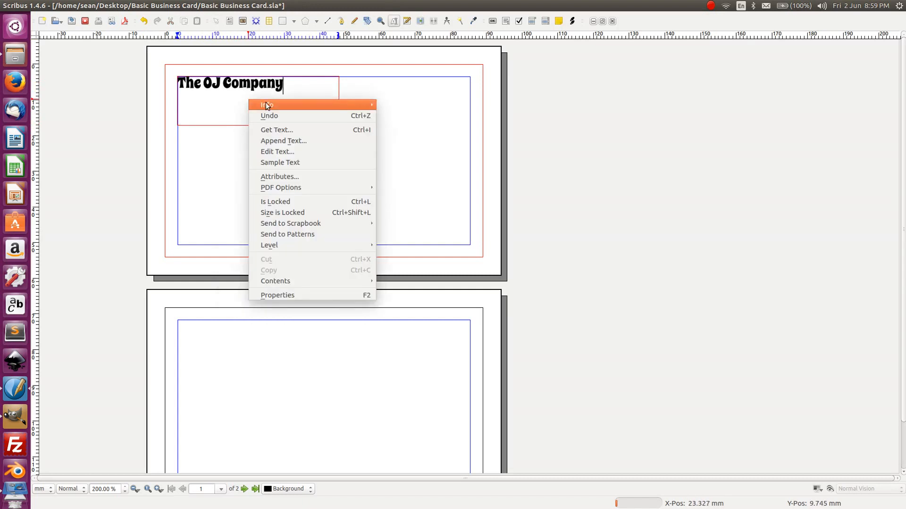
- Centre-align The OJ Company text in its frame and break 'The' onto its own line
{"action": "left_click", "coordinate": [277, 295]}
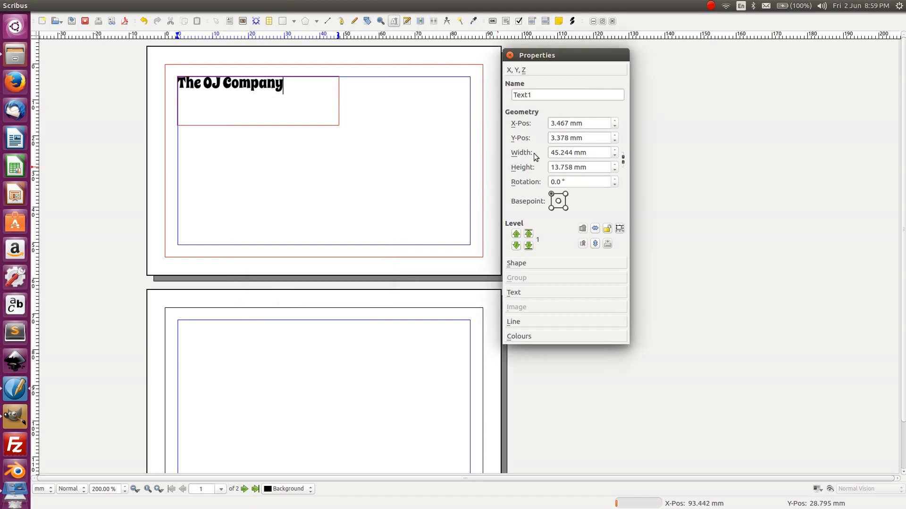
{"action": "left_click", "coordinate": [592, 123]}
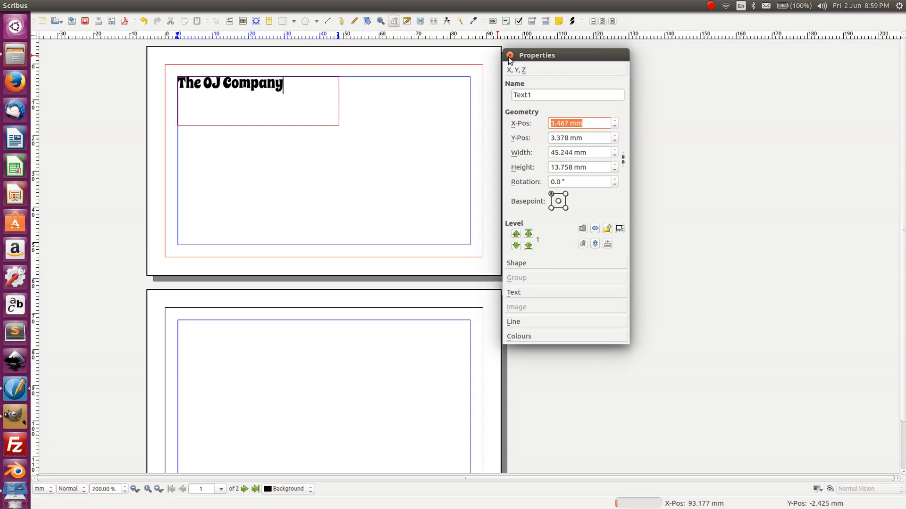
{"action": "left_click", "coordinate": [522, 293]}
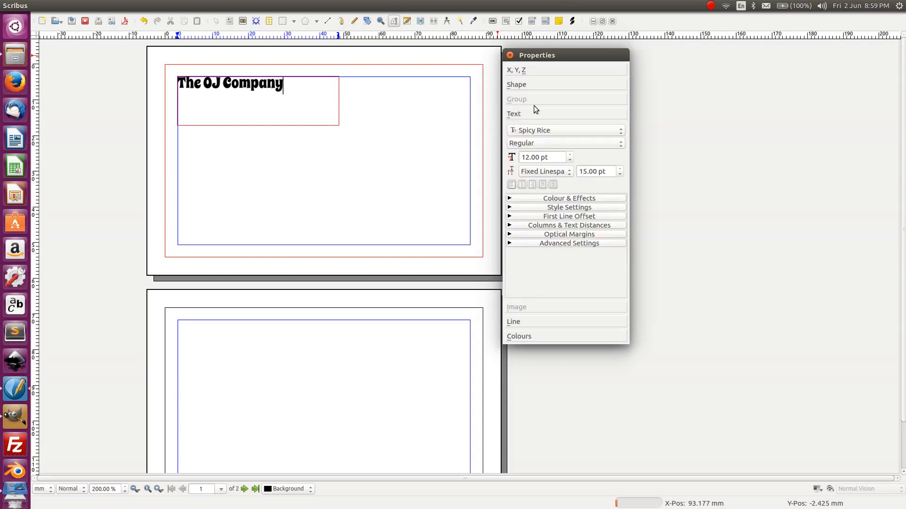
{"action": "left_click", "coordinate": [522, 184]}
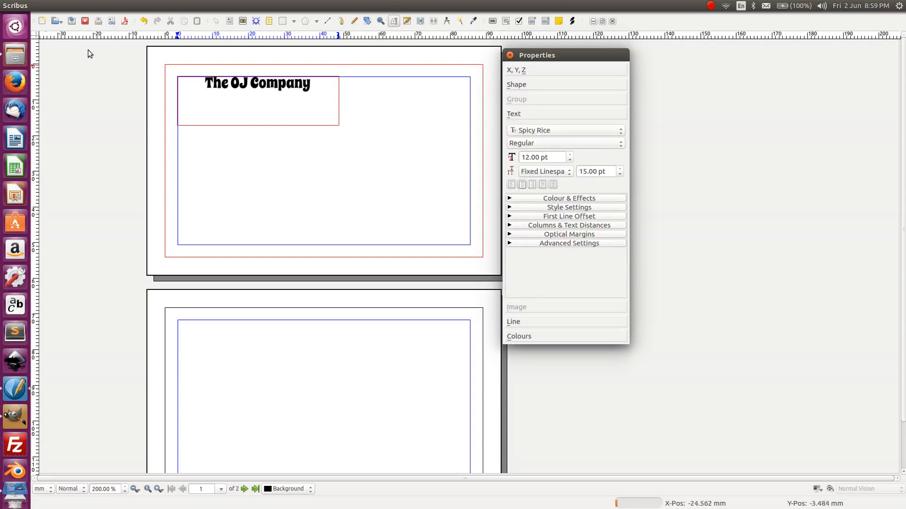
{"action": "left_click", "coordinate": [509, 55]}
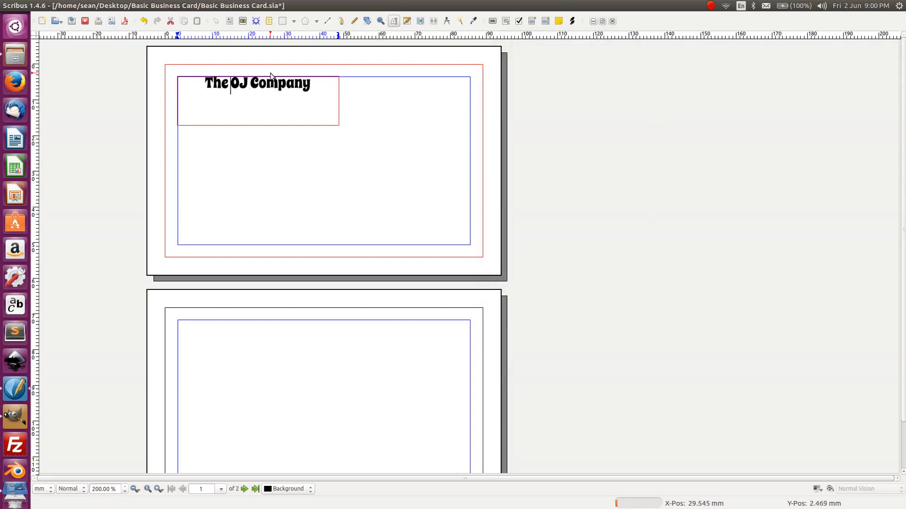
{"action": "key", "text": "Return"}
- Put 'Company' on a third line and enlarge the frame so 'The', 'OJ', 'Company' show
{"action": "left_click", "coordinate": [240, 104]}
{"action": "key", "text": "Return"}
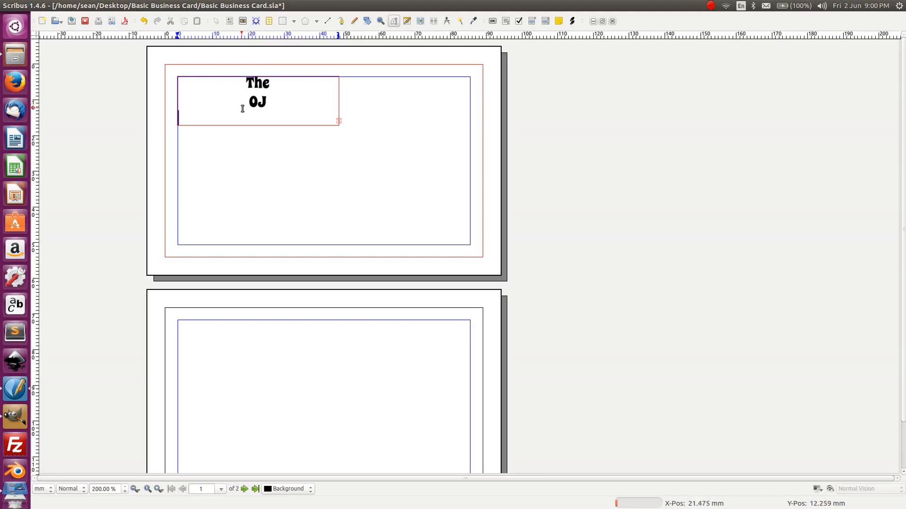
{"action": "left_click", "coordinate": [338, 125]}
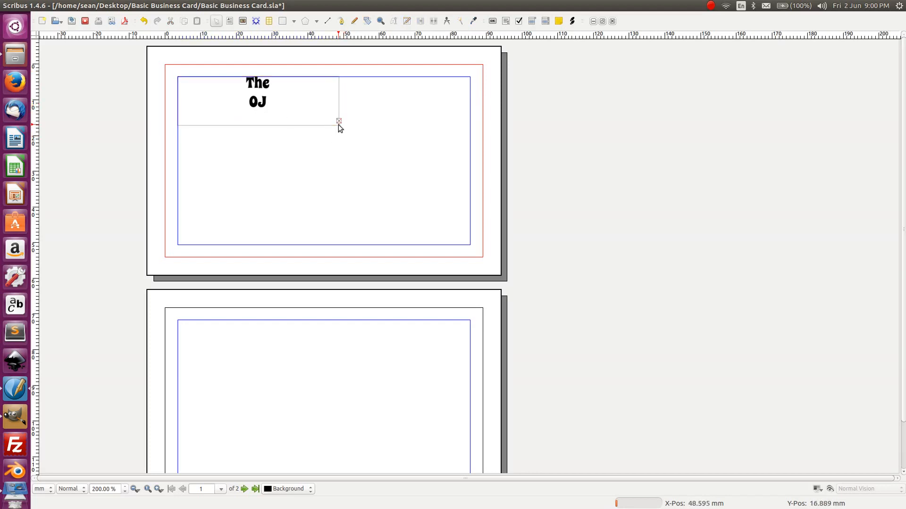
{"action": "left_click_drag", "start_coordinate": [340, 125], "coordinate": [345, 149]}
{"action": "left_click", "coordinate": [332, 123]}
{"action": "left_click", "coordinate": [390, 151]}
{"action": "left_click", "coordinate": [271, 105]}
{"action": "left_click", "coordinate": [411, 160]}
{"action": "left_click", "coordinate": [251, 93]}
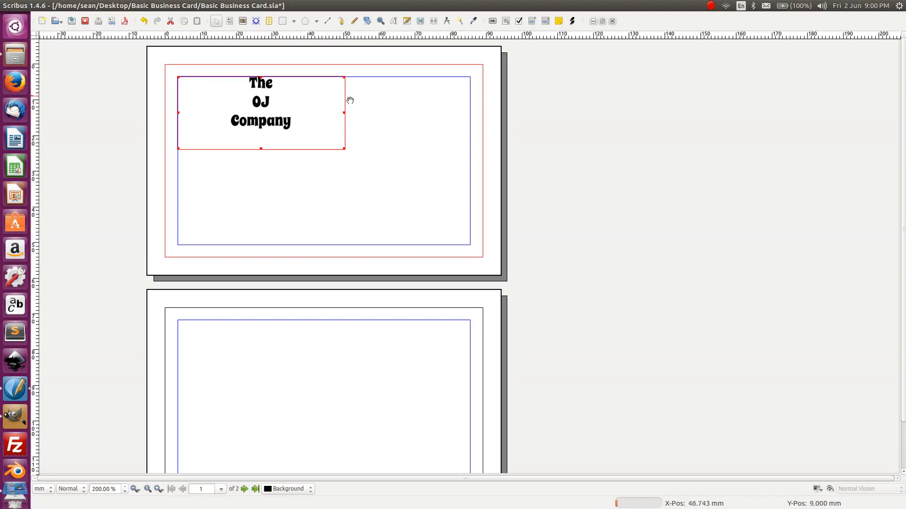
{"action": "left_click", "coordinate": [389, 131]}
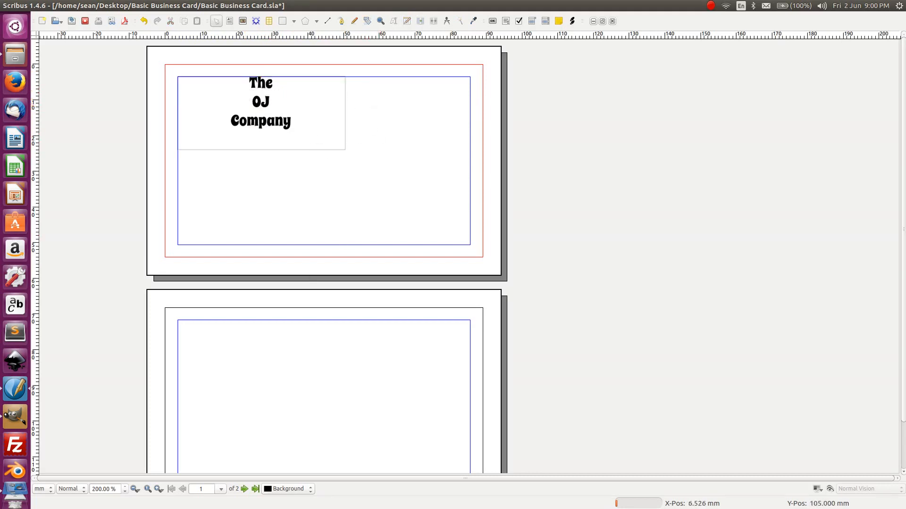
{"action": "left_click", "coordinate": [158, 489]}
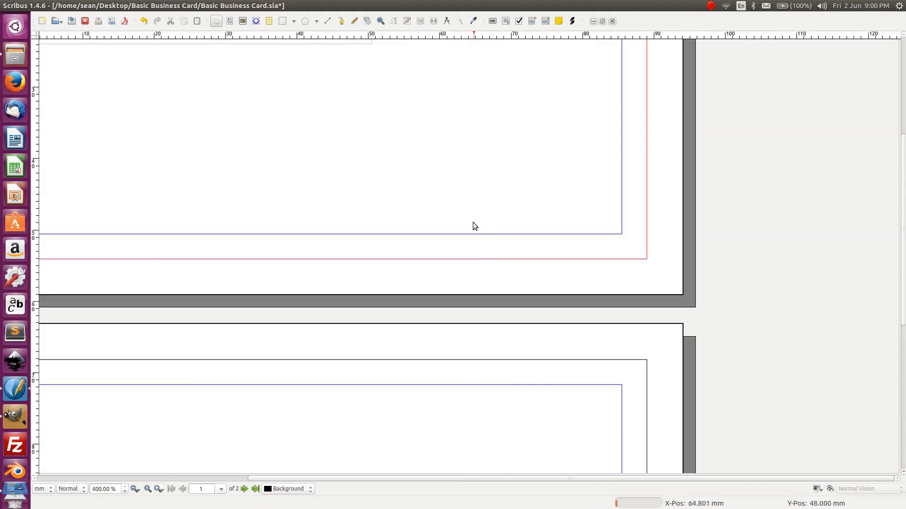
- Delete 'OJ' from the logo frame and draw a new text frame to its right
{"action": "scroll", "coordinate": [503, 184], "scroll_direction": "up", "scroll_amount": 5}
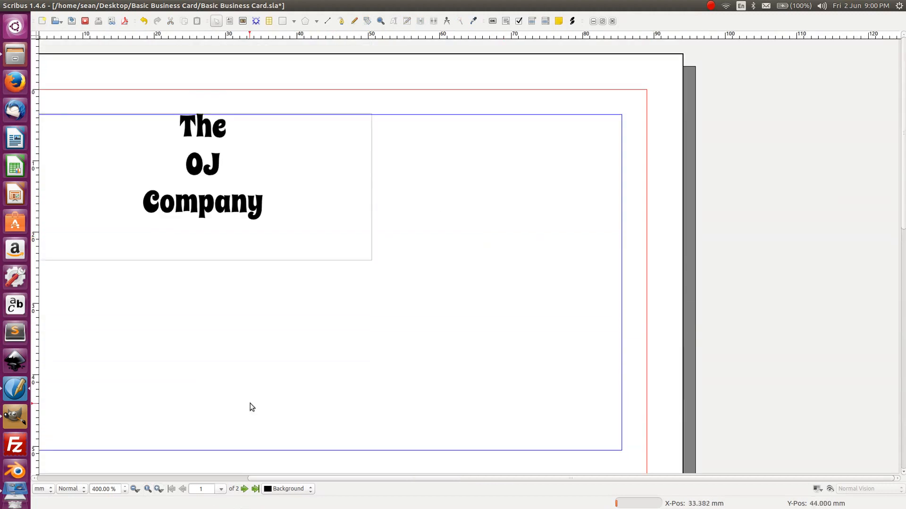
{"action": "left_click_drag", "start_coordinate": [285, 477], "coordinate": [162, 477]}
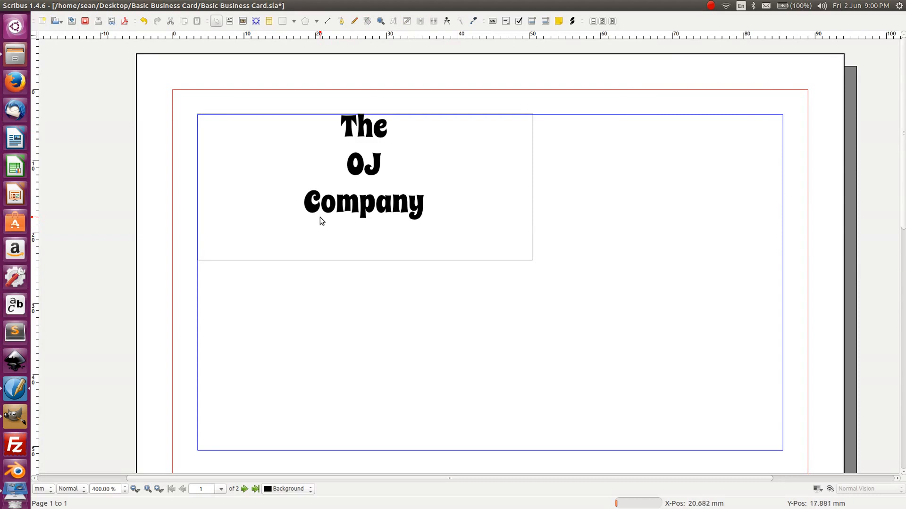
{"action": "double_click", "coordinate": [354, 162]}
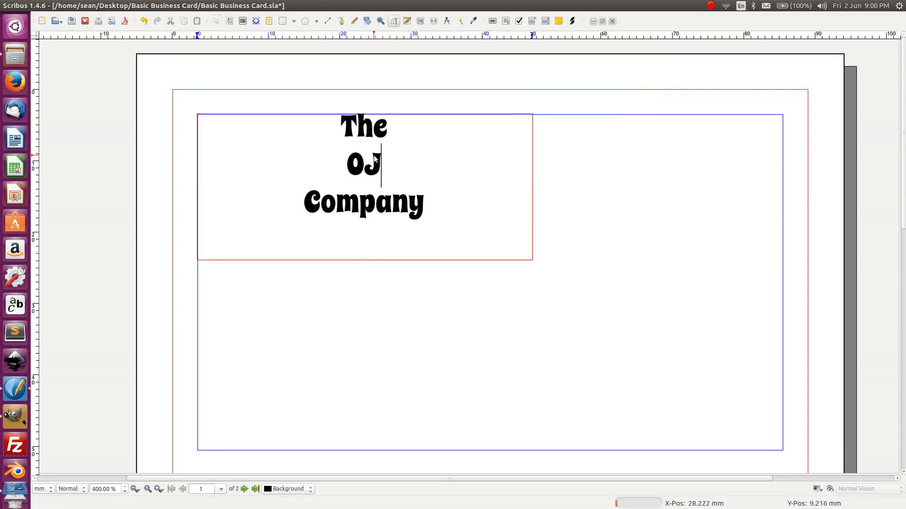
{"action": "double_click", "coordinate": [354, 163]}
{"action": "key", "text": "BackSpace"}
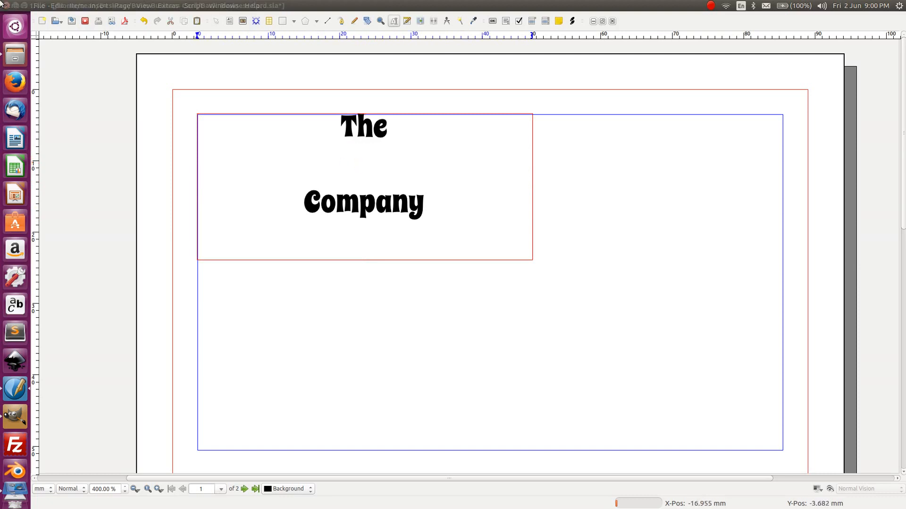
{"action": "left_click", "coordinate": [177, 137]}
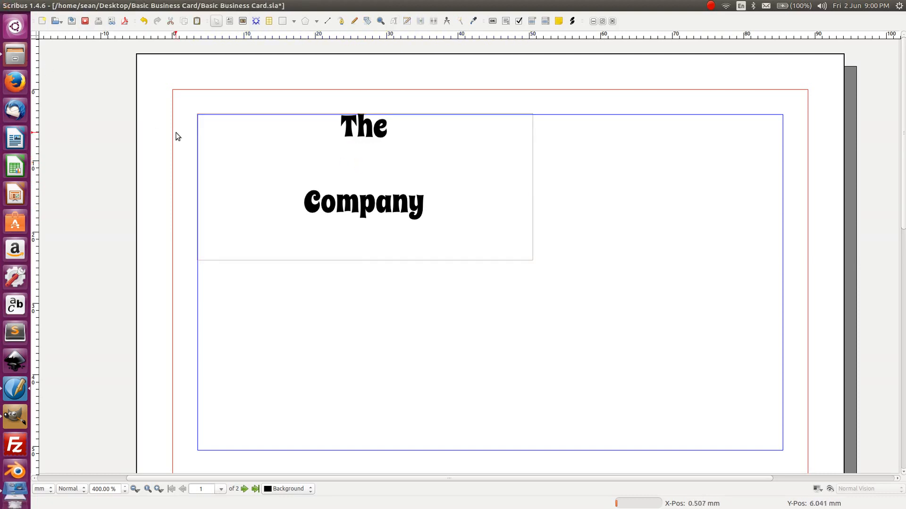
{"action": "key", "text": "t"}
{"action": "left_click_drag", "start_coordinate": [587, 142], "coordinate": [693, 217]}
- Type 'OJ' into the new frame and select it for formatting
{"action": "double_click", "coordinate": [601, 160]}
{"action": "type", "text": "OJ"}
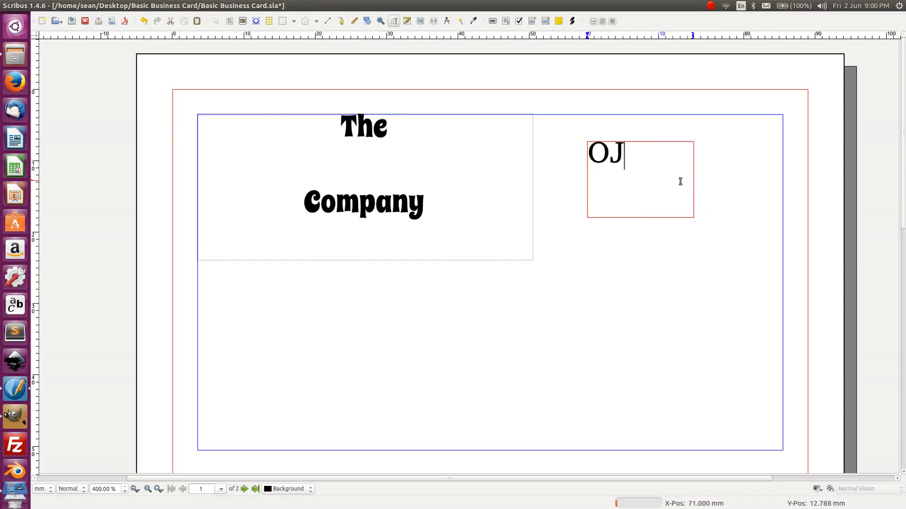
{"action": "key", "text": "ctrl+a"}
{"action": "right_click", "coordinate": [640, 155]}
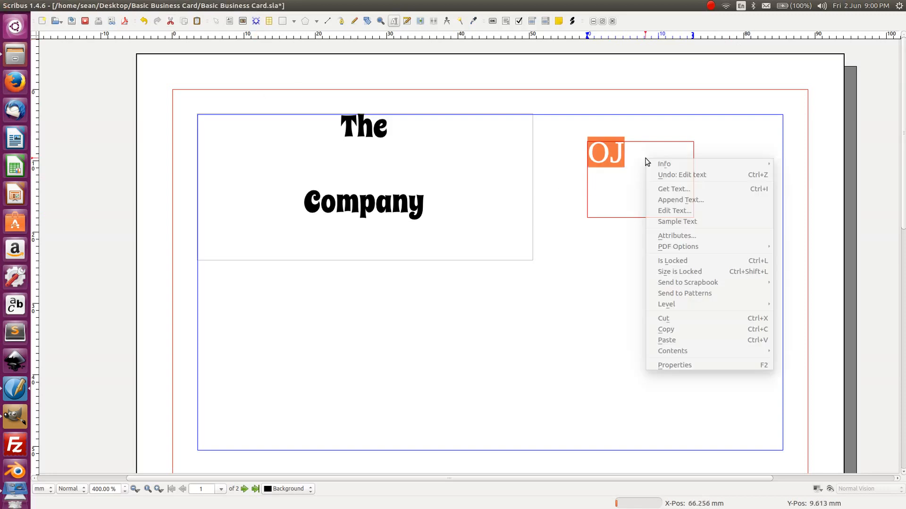
{"action": "left_click", "coordinate": [696, 365]}
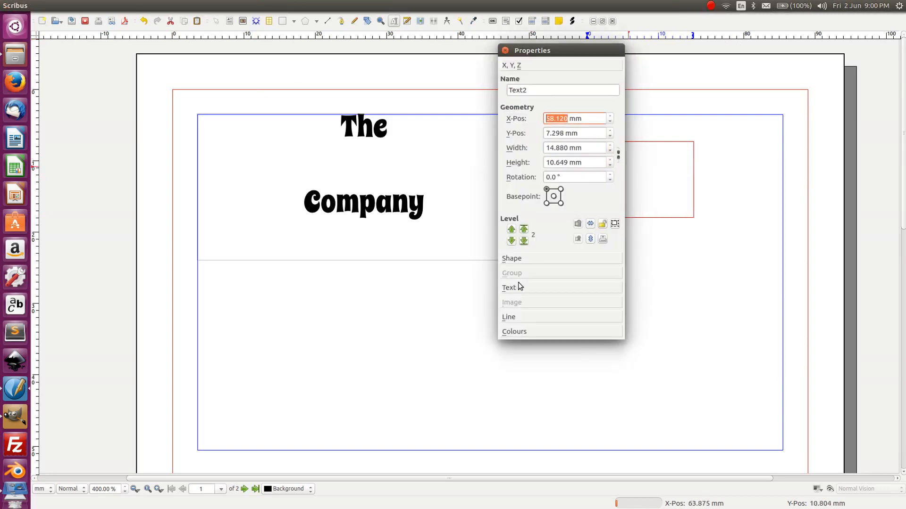
{"action": "left_click", "coordinate": [520, 287]}
{"action": "left_click", "coordinate": [565, 129]}
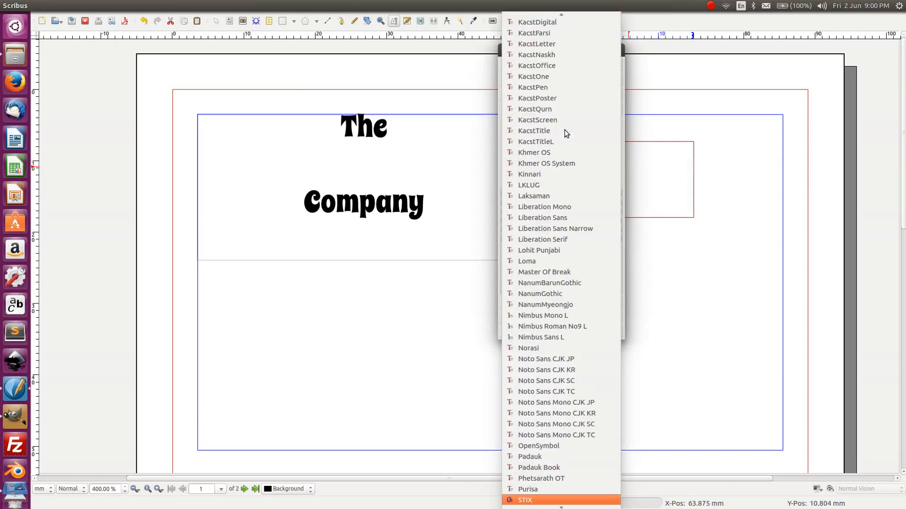
{"action": "scroll", "coordinate": [545, 404], "scroll_direction": "down", "scroll_amount": 10}
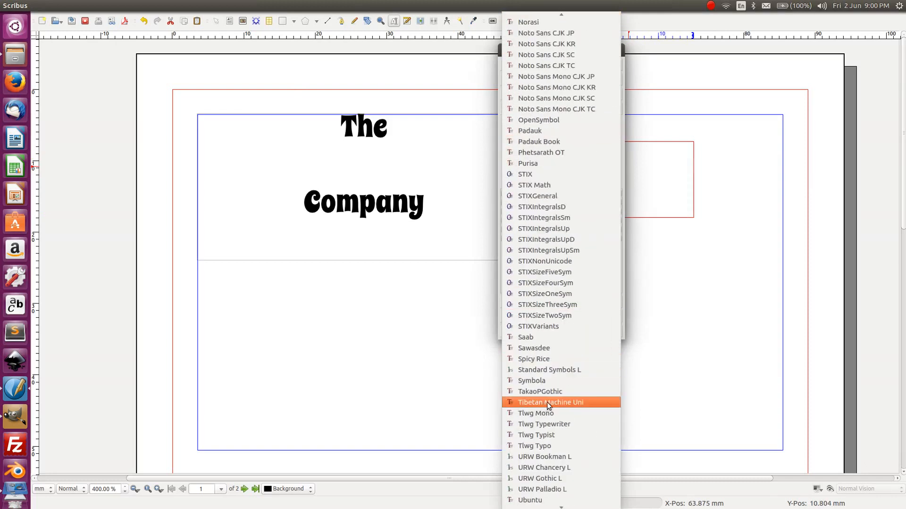
{"action": "left_click", "coordinate": [551, 352]}
- Enlarge OJ to 25 pt, move it down-left, and draw an empty frame above it
{"action": "left_click", "coordinate": [693, 202]}
{"action": "left_click_drag", "start_coordinate": [546, 47], "coordinate": [796, 52]}
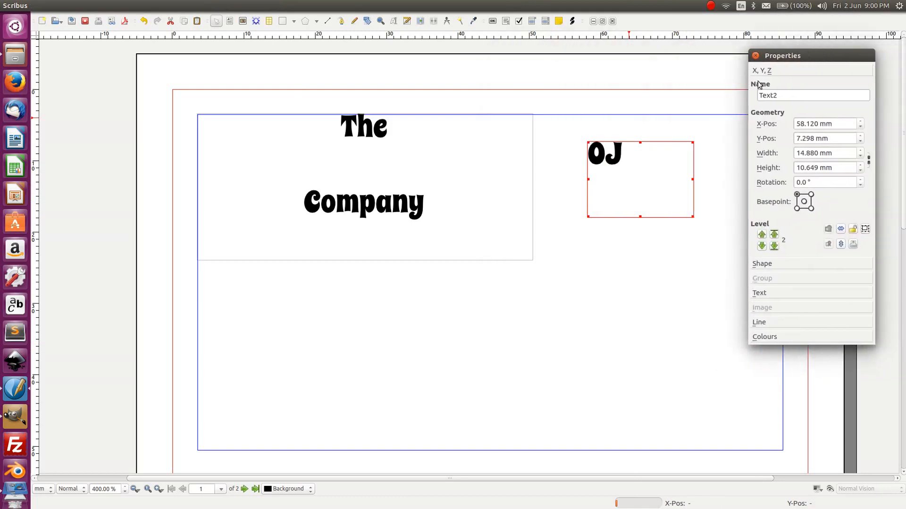
{"action": "left_click", "coordinate": [600, 228]}
{"action": "left_click", "coordinate": [598, 151]}
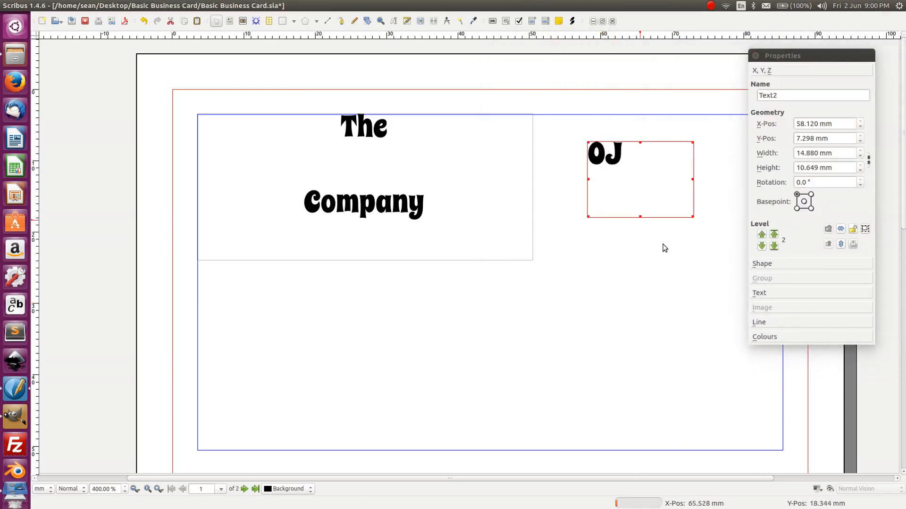
{"action": "left_click", "coordinate": [776, 293]}
{"action": "scroll", "coordinate": [815, 156], "scroll_direction": "up", "scroll_amount": 10}
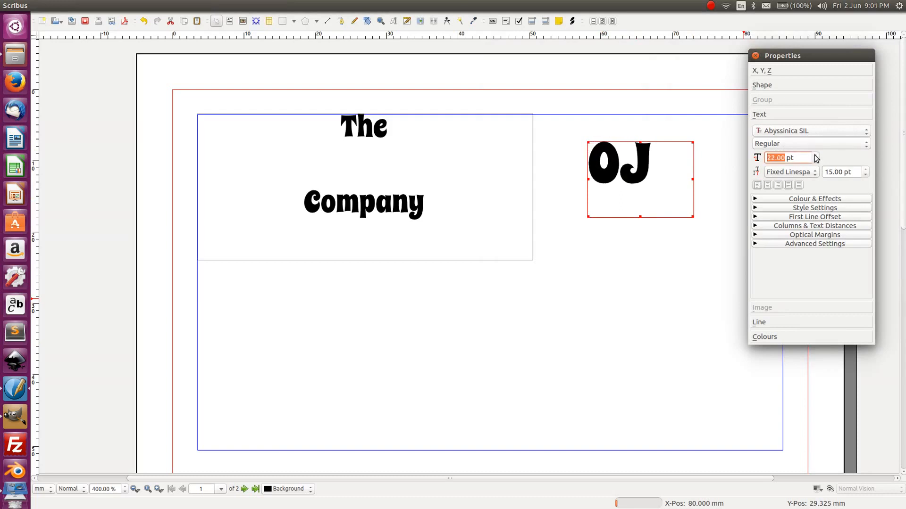
{"action": "scroll", "coordinate": [815, 158], "scroll_direction": "up", "scroll_amount": 3}
{"action": "scroll", "coordinate": [815, 158], "scroll_direction": "up", "scroll_amount": 2}
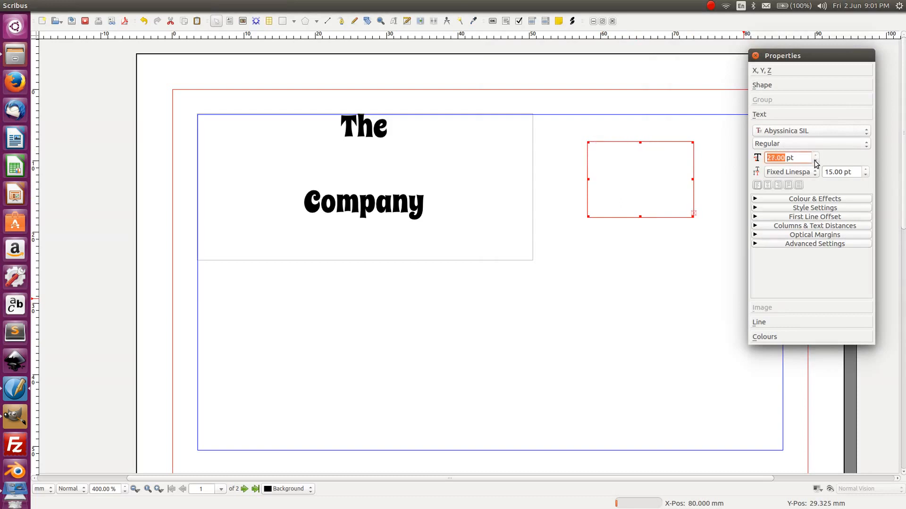
{"action": "scroll", "coordinate": [815, 162], "scroll_direction": "down", "scroll_amount": 2}
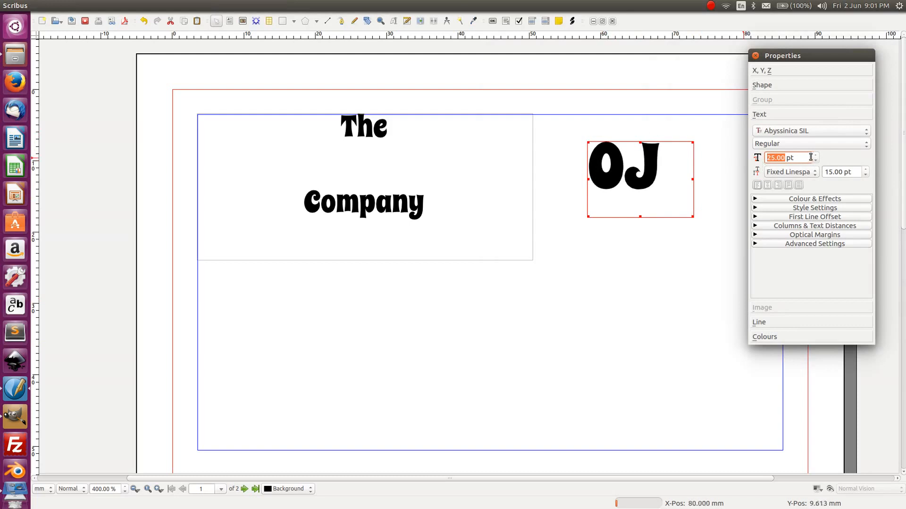
{"action": "left_click_drag", "start_coordinate": [622, 159], "coordinate": [570, 258]}
{"action": "key", "text": "t"}
{"action": "left_click_drag", "start_coordinate": [567, 165], "coordinate": [658, 207]}
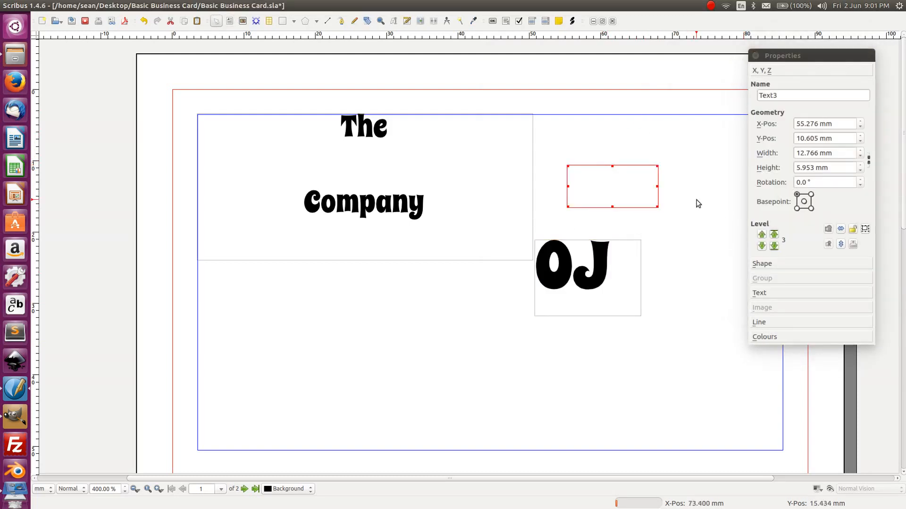
- Type 'The' into the new frame and select it
{"action": "left_click", "coordinate": [698, 204]}
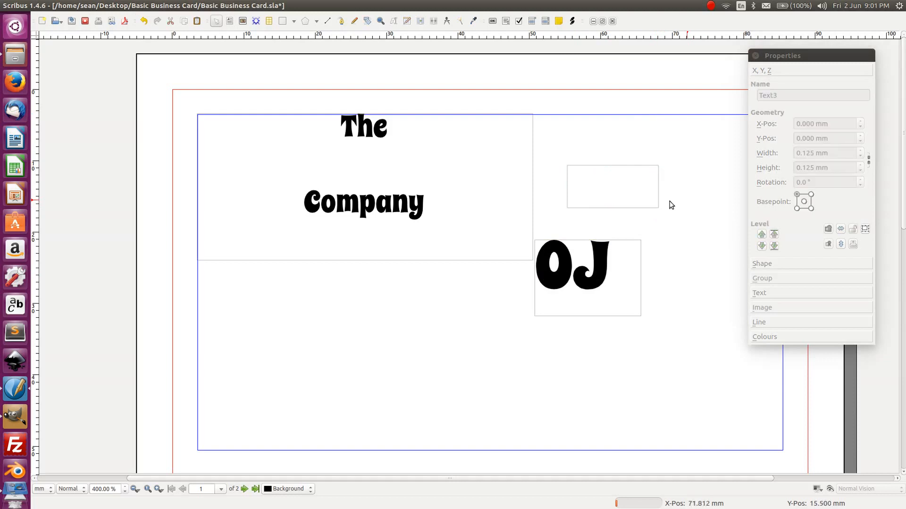
{"action": "double_click", "coordinate": [599, 204]}
{"action": "type", "text": "The"}
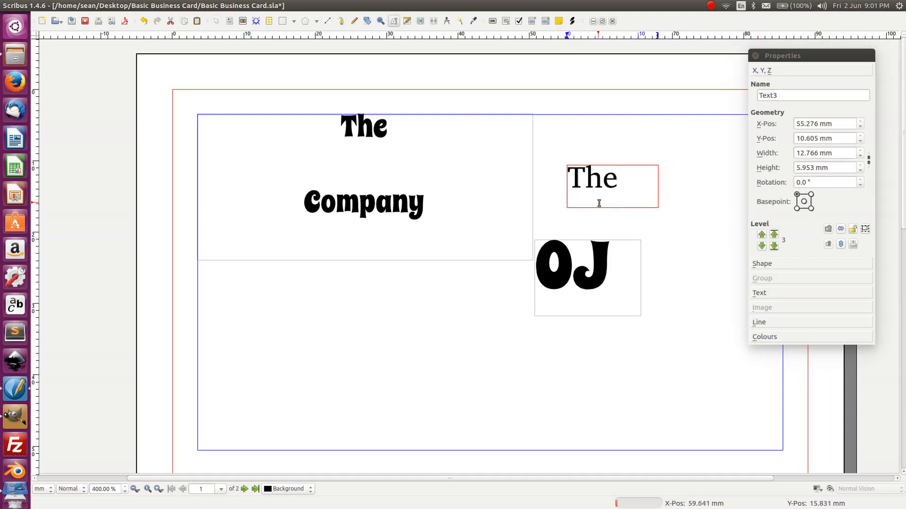
{"action": "key", "text": "ctrl+a"}
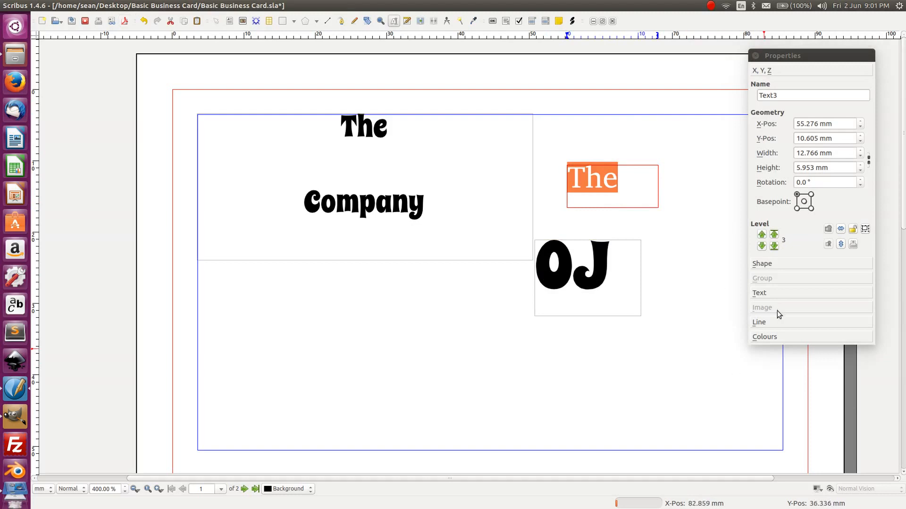
- Set 'The' to the Spicy Rice font, undoing an accidental text replacement
{"action": "left_click", "coordinate": [783, 294]}
{"action": "left_click", "coordinate": [807, 130]}
{"action": "scroll", "coordinate": [797, 210], "scroll_direction": "down", "scroll_amount": 5}
{"action": "left_click", "coordinate": [795, 221]}
{"action": "type", "text": "sp"}
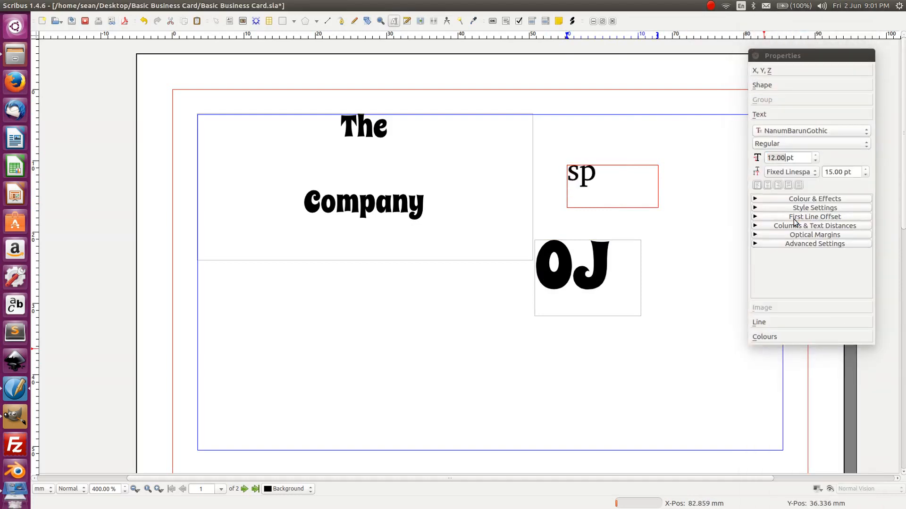
{"action": "key", "text": "BackSpace"}
{"action": "key", "text": "BackSpace"}
{"action": "type", "text": "sp"}
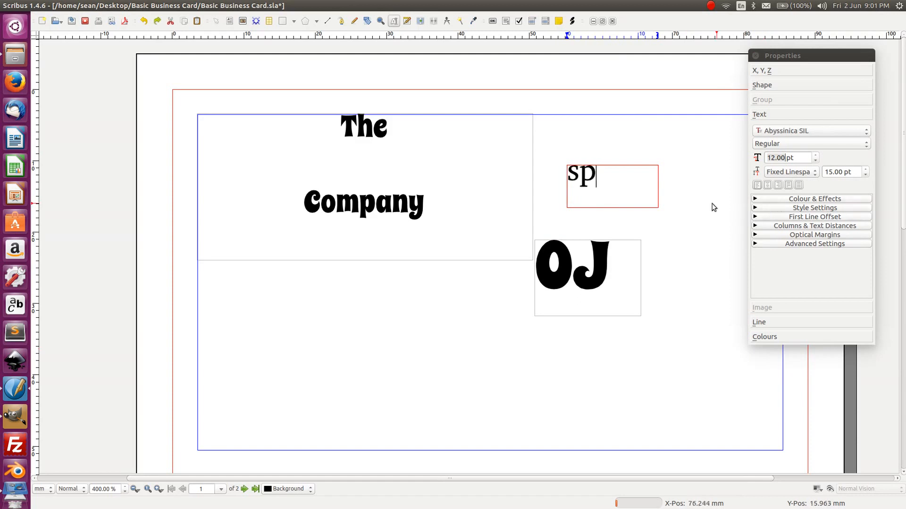
{"action": "key", "text": "BackSpace"}
{"action": "key", "text": "ctrl+z"}
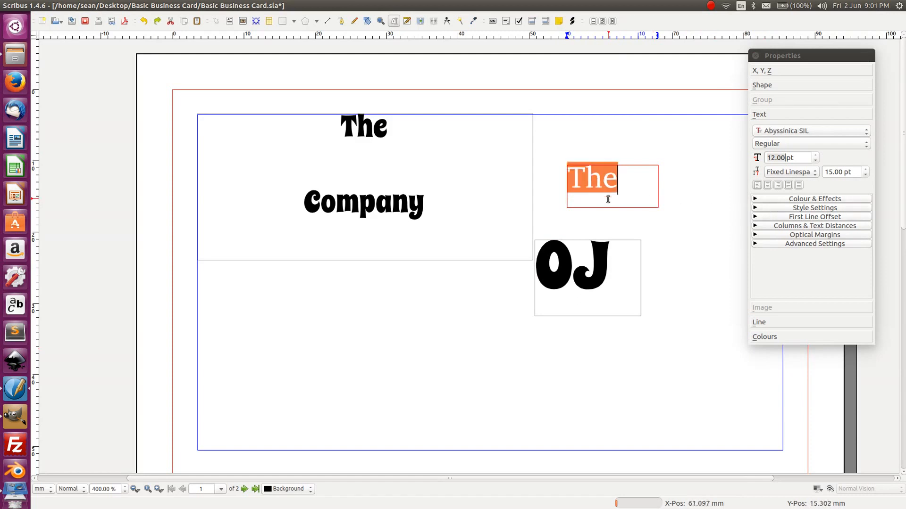
{"action": "left_click", "coordinate": [832, 129]}
{"action": "scroll", "coordinate": [868, 189], "scroll_direction": "down", "scroll_amount": 9}
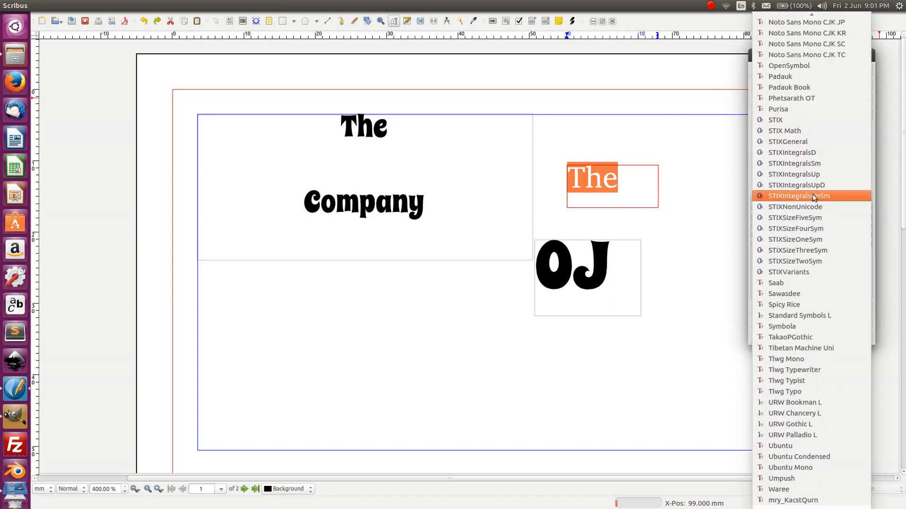
{"action": "left_click", "coordinate": [783, 305]}
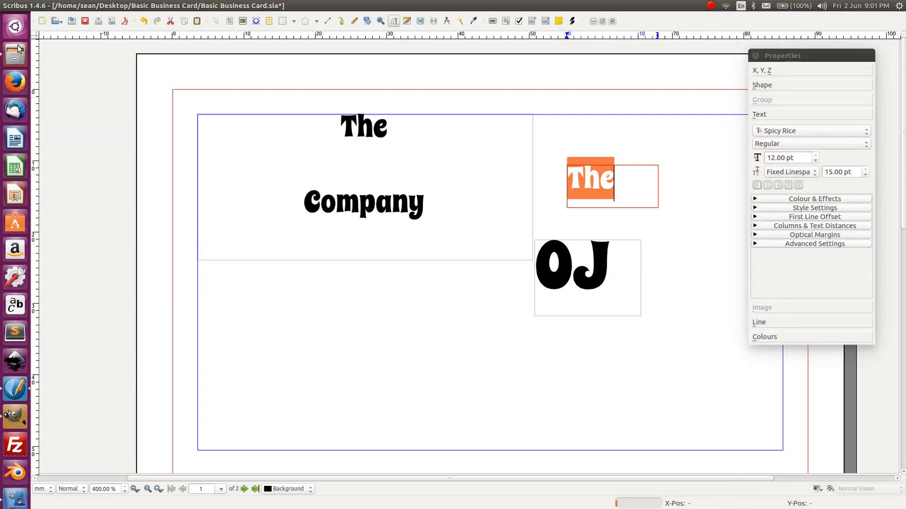
- Delete the word 'Company' from the large title frame
{"action": "double_click", "coordinate": [335, 202]}
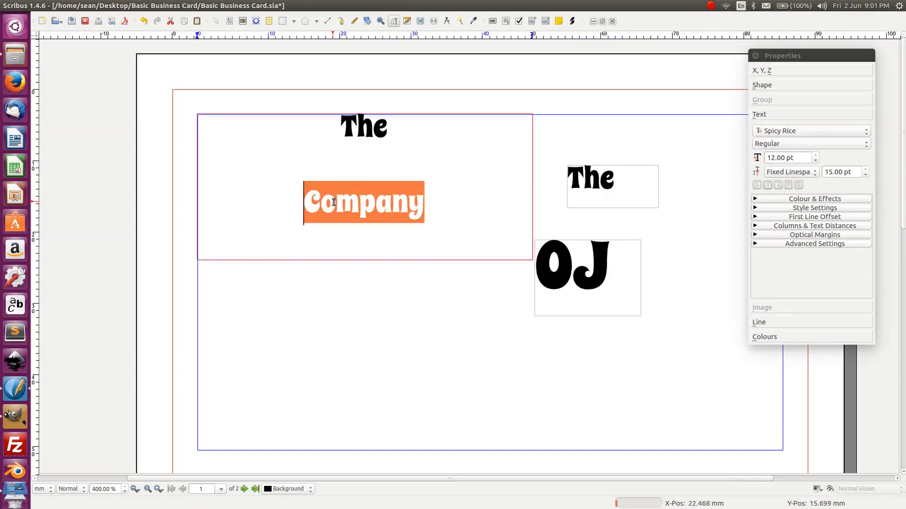
{"action": "key", "text": "Delete"}
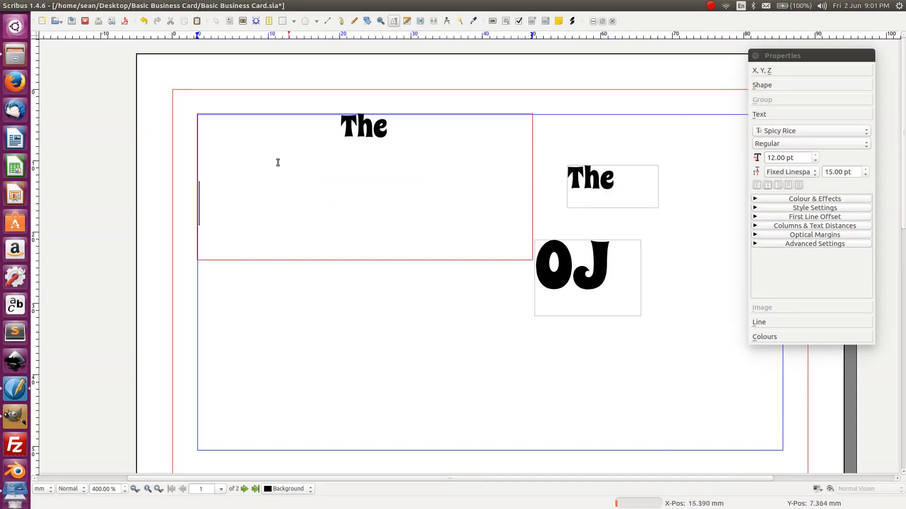
{"action": "left_click", "coordinate": [295, 279]}
- Delete the old large frame and draw a new frame containing 'Company'
{"action": "left_click", "coordinate": [302, 259]}
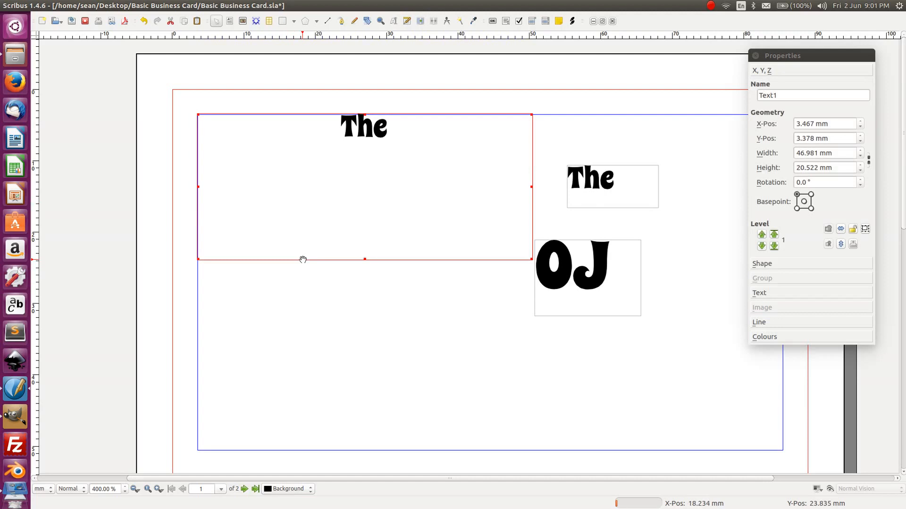
{"action": "key", "text": "Delete"}
{"action": "key", "text": "t"}
{"action": "left_click_drag", "start_coordinate": [234, 163], "coordinate": [403, 270]}
{"action": "double_click", "coordinate": [294, 202]}
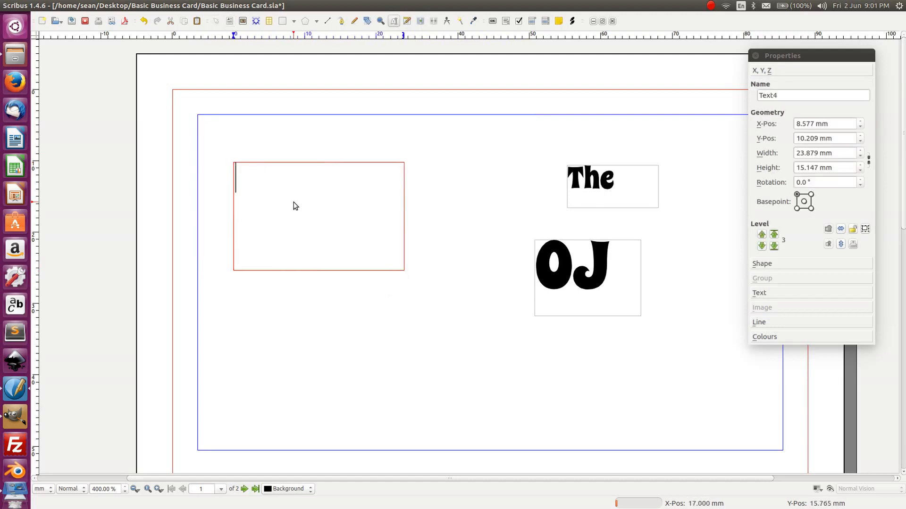
{"action": "type", "text": "Company"}
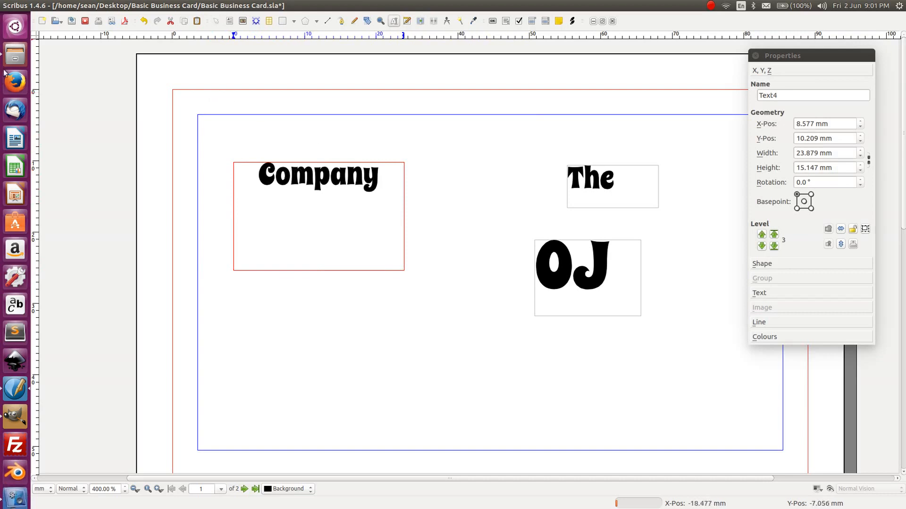
- Move the Company frame lower and drag 'The' to the top-left margin corner
{"action": "left_click", "coordinate": [271, 119]}
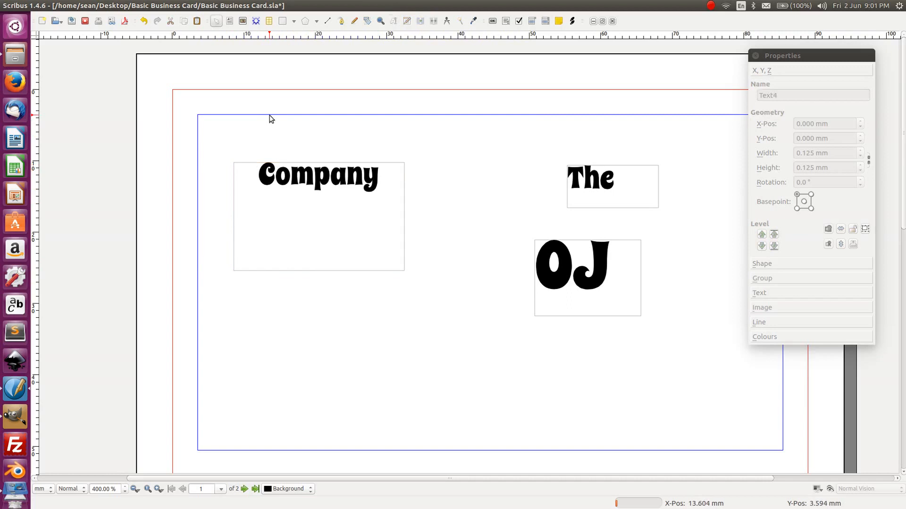
{"action": "left_click", "coordinate": [320, 207]}
{"action": "left_click_drag", "start_coordinate": [320, 207], "coordinate": [327, 287]}
{"action": "left_click_drag", "start_coordinate": [608, 185], "coordinate": [225, 128]}
{"action": "left_click", "coordinate": [406, 225]}
- Place OJ directly beneath 'The', nudging its frame to X 1.176 mm, Y 7.804 mm
{"action": "left_click", "coordinate": [613, 283]}
{"action": "left_click_drag", "start_coordinate": [614, 282], "coordinate": [252, 183]}
{"action": "key", "text": "Right"}
{"action": "key", "text": "Right"}
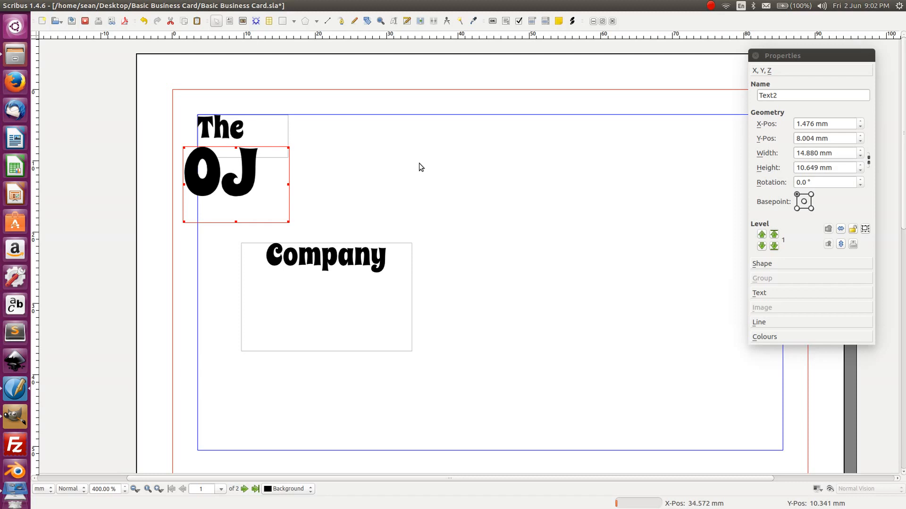
{"action": "key", "text": "Right"}
{"action": "key", "text": "Right"}
{"action": "key", "text": "Right"}
{"action": "key", "text": "Right"}
{"action": "key", "text": "Right"}
{"action": "key", "text": "Right"}
{"action": "key", "text": "Right"}
{"action": "key", "text": "Right"}
{"action": "key", "text": "Right"}
{"action": "key", "text": "Right"}
{"action": "key", "text": "Right"}
{"action": "key", "text": "Right"}
{"action": "key", "text": "Right"}
{"action": "key", "text": "Right"}
{"action": "key", "text": "Right"}
{"action": "key", "text": "Right"}
{"action": "key", "text": "Right"}
{"action": "key", "text": "Right"}
{"action": "key", "text": "Right"}
{"action": "key", "text": "Right"}
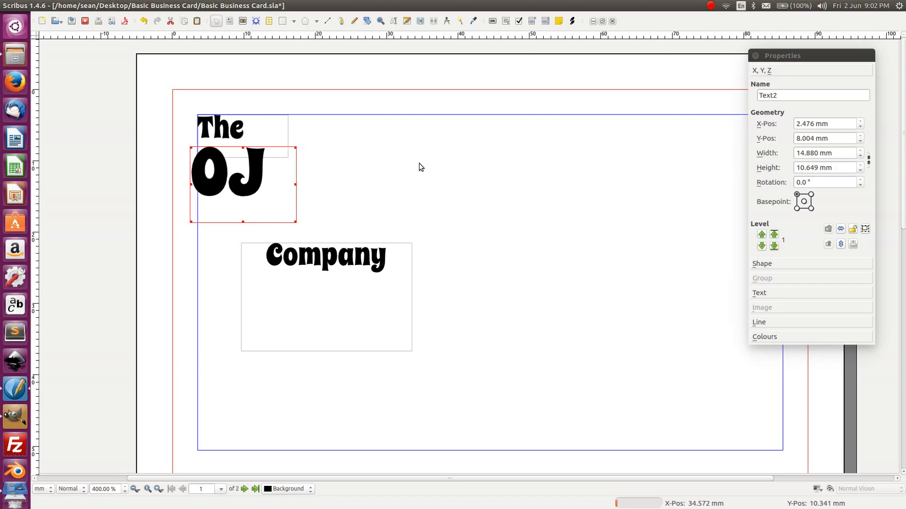
{"action": "key", "text": "Left"}
{"action": "key", "text": "Left"}
{"action": "key", "text": "Left"}
{"action": "key", "text": "Left"}
{"action": "key", "text": "Left"}
{"action": "key", "text": "Left"}
{"action": "key", "text": "Left"}
{"action": "key", "text": "Left"}
{"action": "key", "text": "Left"}
{"action": "key", "text": "Left"}
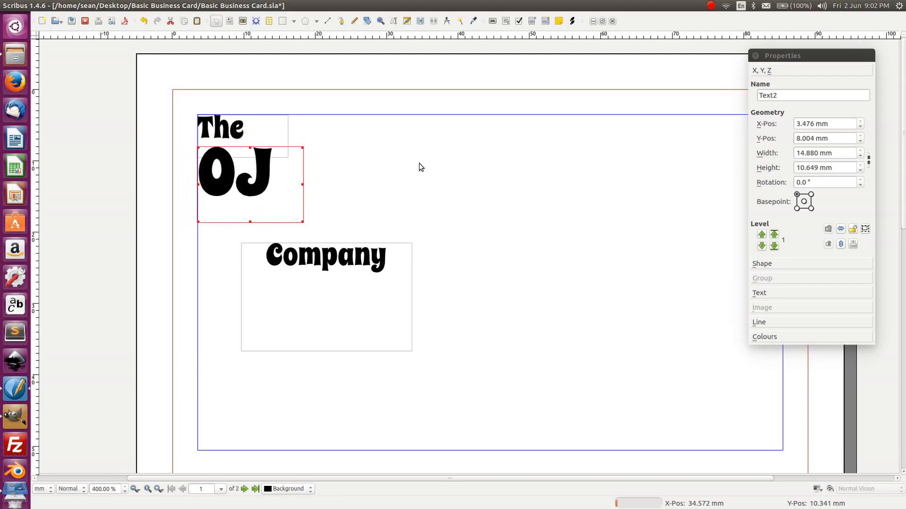
{"action": "key", "text": "Left"}
{"action": "key", "text": "Left"}
{"action": "key", "text": "Left"}
{"action": "key", "text": "Left"}
{"action": "key", "text": "Left"}
{"action": "key", "text": "Left"}
{"action": "key", "text": "Left"}
{"action": "key", "text": "Left"}
{"action": "key", "text": "Left"}
{"action": "key", "text": "Left"}
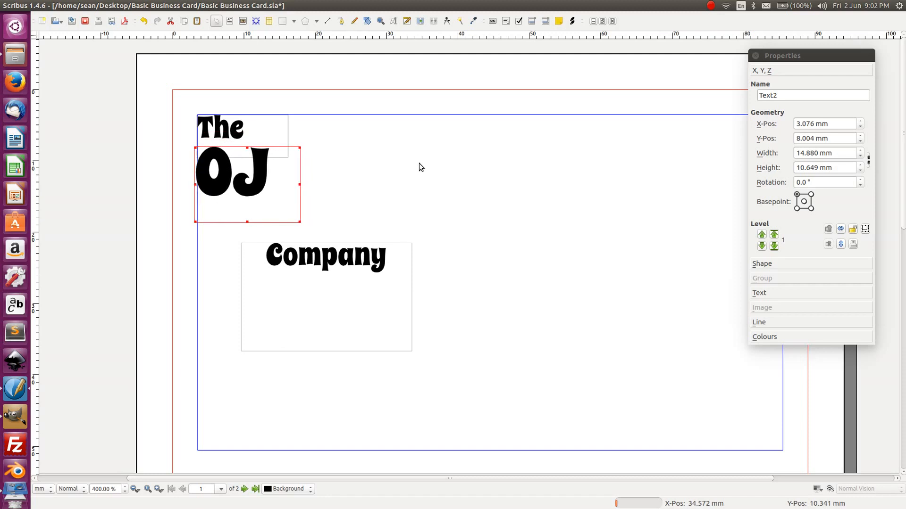
{"action": "key", "text": "Left"}
{"action": "key", "text": "Left"}
{"action": "key", "text": "Left"}
{"action": "key", "text": "Left"}
{"action": "key", "text": "Left"}
{"action": "key", "text": "Left"}
{"action": "key", "text": "Left"}
{"action": "key", "text": "Left"}
{"action": "key", "text": "Left"}
{"action": "key", "text": "Left"}
{"action": "key", "text": "Left"}
{"action": "key", "text": "Left"}
{"action": "key", "text": "Left"}
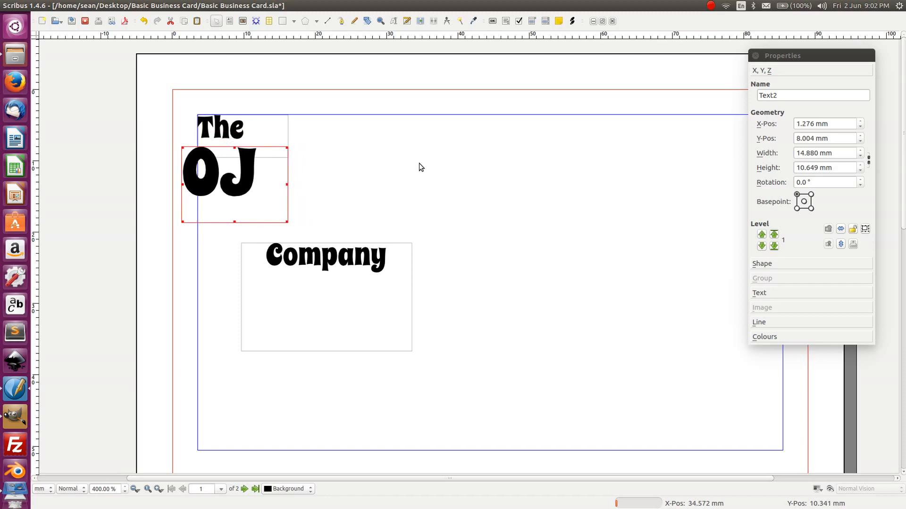
{"action": "key", "text": "Right"}
{"action": "key", "text": "Up"}
{"action": "key", "text": "Up"}
{"action": "key", "text": "Up"}
{"action": "key", "text": "Up"}
{"action": "key", "text": "Up"}
{"action": "key", "text": "Up"}
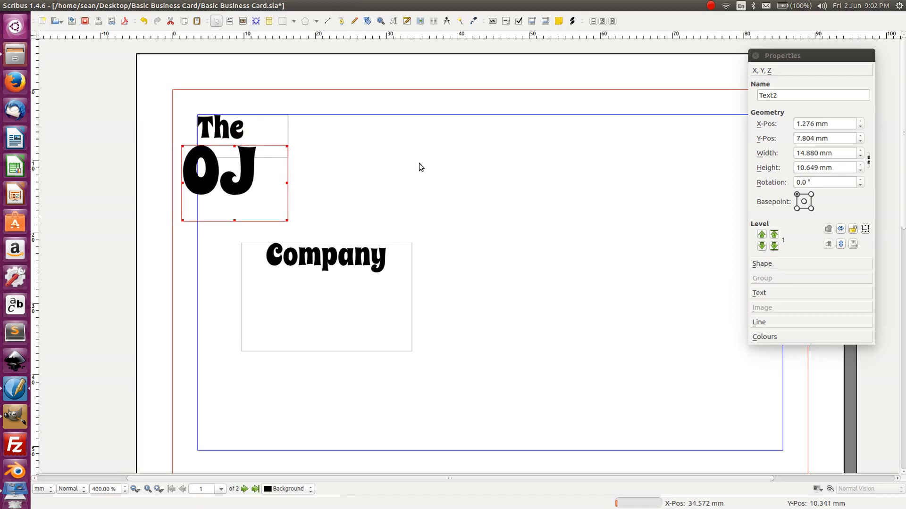
{"action": "key", "text": "Down"}
{"action": "key", "text": "Down"}
{"action": "key", "text": "Down"}
{"action": "key", "text": "Down"}
{"action": "key", "text": "Right"}
{"action": "key", "text": "Right"}
{"action": "key", "text": "Left"}
{"action": "key", "text": "Left"}
{"action": "key", "text": "Left"}
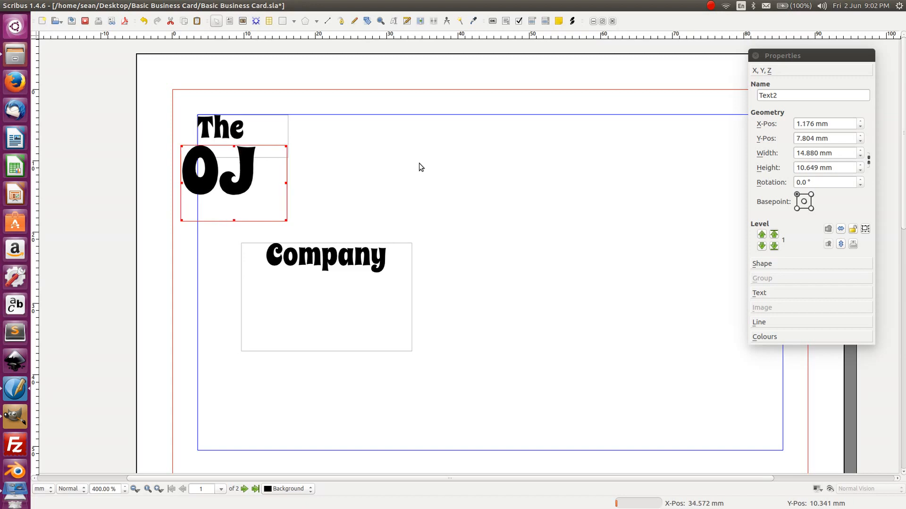
- Trim the Company frame's height and right edge so it fits its text
{"action": "left_click", "coordinate": [325, 350]}
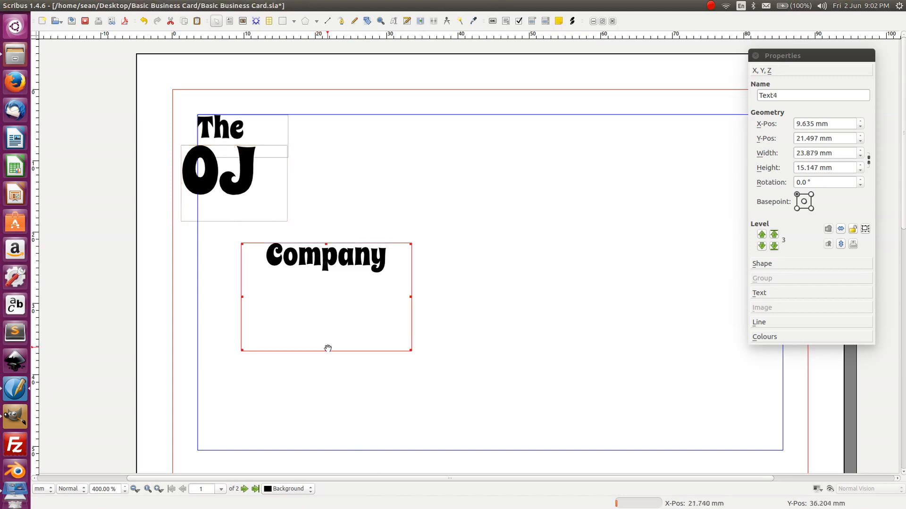
{"action": "left_click_drag", "start_coordinate": [325, 350], "coordinate": [326, 281]}
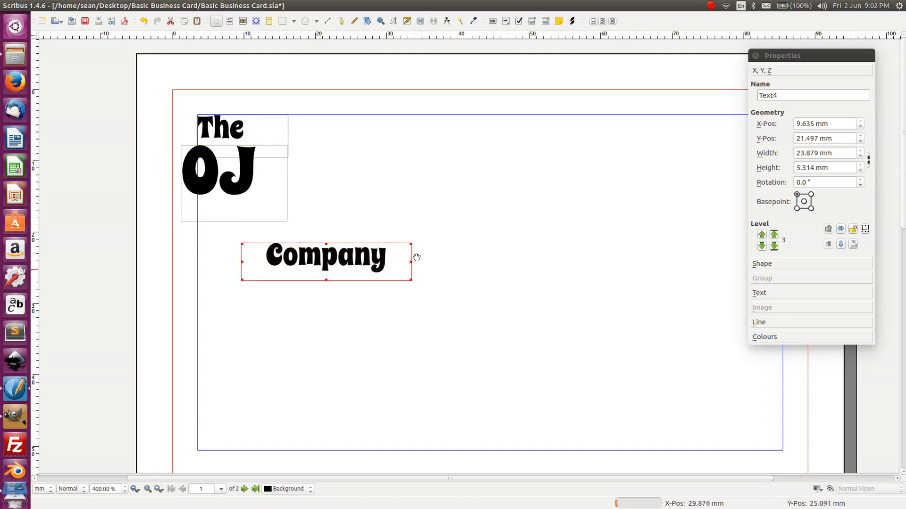
{"action": "left_click_drag", "start_coordinate": [412, 260], "coordinate": [387, 261]}
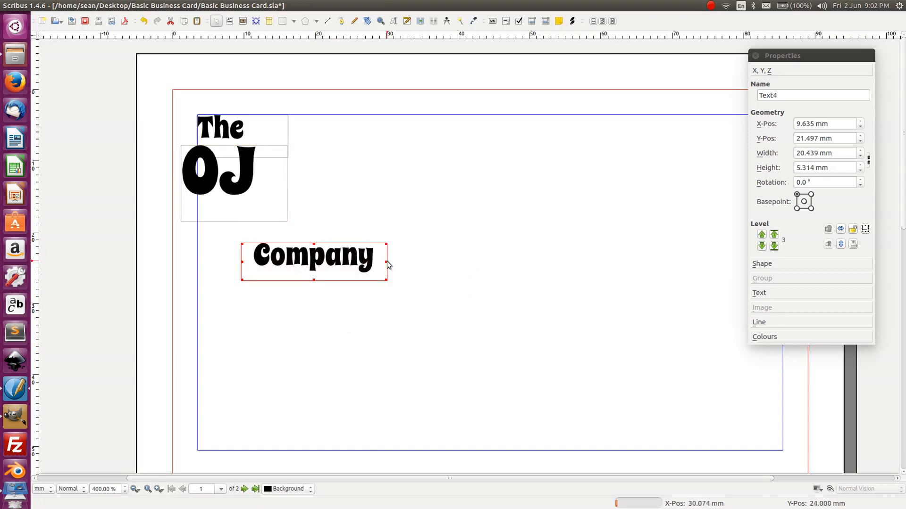
{"action": "left_click", "coordinate": [409, 250]}
{"action": "left_click", "coordinate": [343, 257]}
- Nudge the Company frame up and left with Shift+arrow keys until it sits beneath OJ
{"action": "key", "text": "shift+Left"}
{"action": "key", "text": "shift+Up"}
{"action": "key", "text": "shift+Up"}
{"action": "key", "text": "shift+Up"}
{"action": "key", "text": "shift+Up"}
{"action": "key", "text": "shift+Up"}
{"action": "key", "text": "shift+Up"}
{"action": "key", "text": "shift+Up"}
{"action": "key", "text": "shift+Up"}
{"action": "key", "text": "shift+Up"}
{"action": "key", "text": "shift+Up"}
{"action": "key", "text": "shift+Up"}
{"action": "key", "text": "shift+Up"}
{"action": "key", "text": "shift+Up"}
{"action": "key", "text": "shift+Up"}
{"action": "key", "text": "shift+Up"}
{"action": "key", "text": "shift+Up"}
{"action": "key", "text": "shift+Up"}
{"action": "key", "text": "shift+Up"}
{"action": "key", "text": "shift+Up"}
{"action": "key", "text": "shift+Up"}
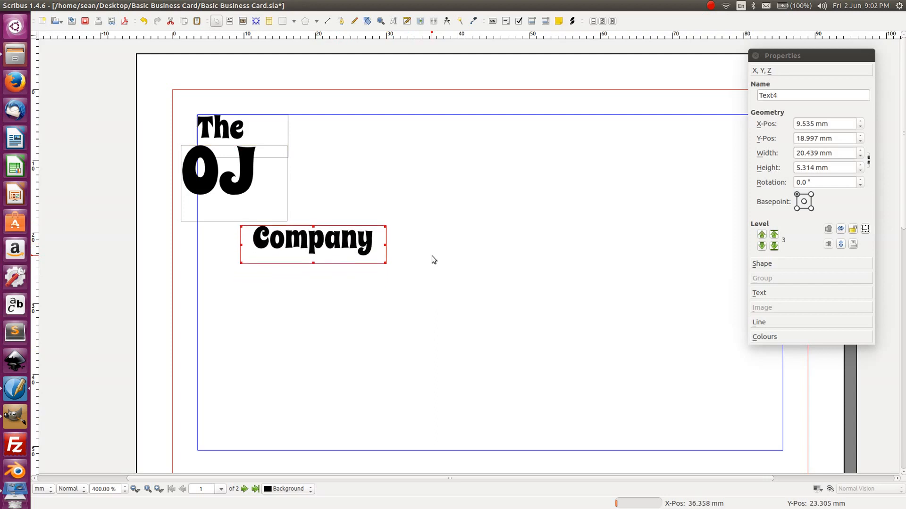
{"action": "key", "text": "shift+Up"}
{"action": "key", "text": "shift+Up"}
{"action": "key", "text": "shift+Up"}
{"action": "key", "text": "shift+Up"}
{"action": "key", "text": "shift+Up"}
{"action": "key", "text": "shift+Up"}
{"action": "key", "text": "shift+Up"}
{"action": "key", "text": "shift+Up"}
{"action": "key", "text": "shift+Up"}
{"action": "key", "text": "shift+Up"}
{"action": "key", "text": "shift+Left"}
{"action": "key", "text": "shift+Left"}
{"action": "key", "text": "shift+Left"}
{"action": "key", "text": "shift+Left"}
{"action": "key", "text": "shift+Left"}
{"action": "key", "text": "shift+Left"}
{"action": "key", "text": "shift+Left"}
{"action": "key", "text": "shift+Left"}
{"action": "key", "text": "shift+Left"}
{"action": "key", "text": "shift+Left"}
{"action": "key", "text": "shift+Left"}
{"action": "key", "text": "shift+Left"}
{"action": "key", "text": "shift+Left"}
{"action": "key", "text": "shift+Left"}
{"action": "key", "text": "shift+Left"}
{"action": "key", "text": "shift+Left"}
{"action": "key", "text": "shift+Left"}
{"action": "key", "text": "shift+Left"}
{"action": "key", "text": "shift+Left"}
{"action": "key", "text": "shift+Left"}
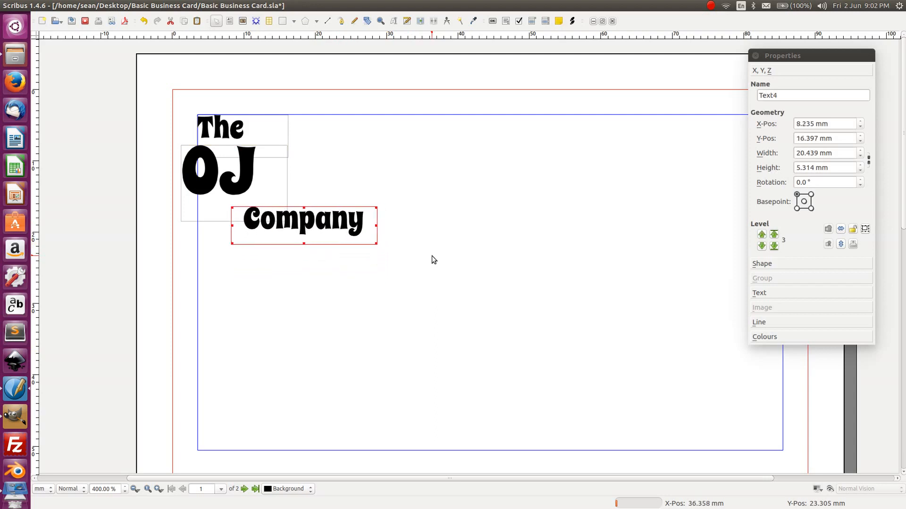
{"action": "key", "text": "shift+Left"}
{"action": "key", "text": "shift+Left"}
{"action": "key", "text": "shift+Left"}
{"action": "key", "text": "shift+Left"}
{"action": "key", "text": "shift+Left"}
{"action": "key", "text": "shift+Left"}
{"action": "key", "text": "shift+Left"}
{"action": "key", "text": "shift+Left"}
{"action": "key", "text": "shift+Left"}
{"action": "key", "text": "shift+Left"}
{"action": "key", "text": "shift+Left"}
{"action": "key", "text": "shift+Left"}
{"action": "key", "text": "shift+Left"}
{"action": "key", "text": "shift+Left"}
{"action": "key", "text": "shift+Left"}
{"action": "key", "text": "shift+Left"}
{"action": "key", "text": "shift+Left"}
{"action": "key", "text": "shift+Left"}
{"action": "key", "text": "shift+Left"}
{"action": "key", "text": "shift+Left"}
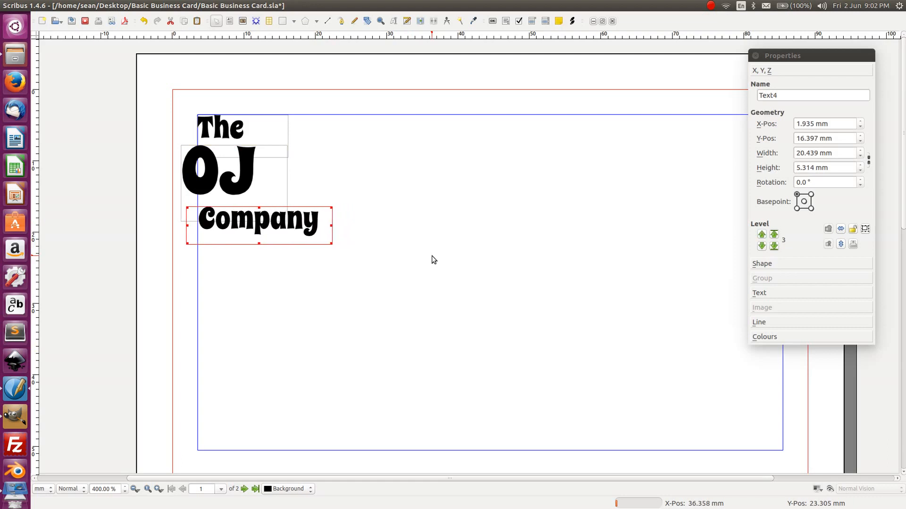
{"action": "key", "text": "shift+Left"}
{"action": "key", "text": "shift+Left"}
{"action": "key", "text": "shift+Left"}
{"action": "key", "text": "shift+Left"}
{"action": "key", "text": "shift+Left"}
{"action": "key", "text": "shift+Left"}
{"action": "key", "text": "shift+Left"}
{"action": "key", "text": "shift+Left"}
{"action": "key", "text": "shift+Left"}
{"action": "key", "text": "shift+Left"}
{"action": "key", "text": "shift+Left"}
{"action": "key", "text": "shift+Left"}
{"action": "key", "text": "shift+Left"}
{"action": "key", "text": "shift+Left"}
{"action": "key", "text": "shift+Left"}
{"action": "key", "text": "shift+Left"}
{"action": "key", "text": "shift+Left"}
{"action": "key", "text": "shift+Left"}
{"action": "key", "text": "shift+Left"}
{"action": "key", "text": "shift+Left"}
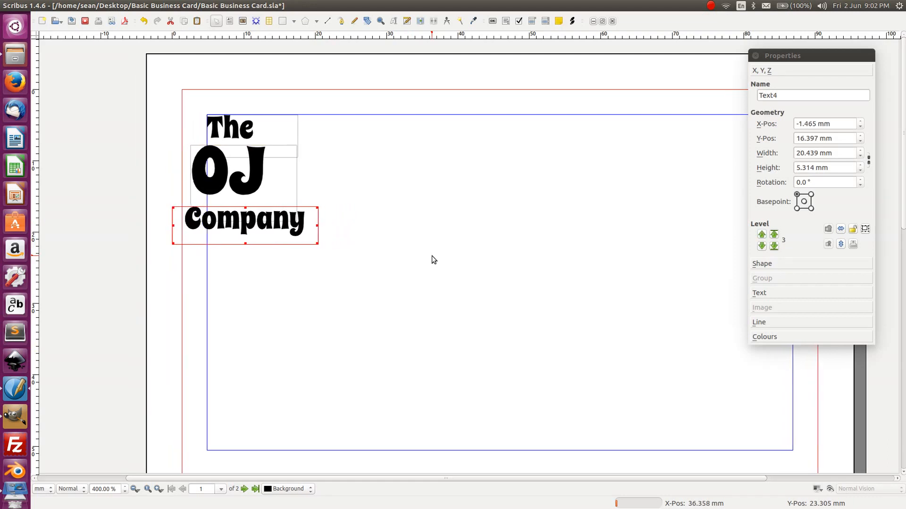
{"action": "key", "text": "shift+Left"}
{"action": "key", "text": "shift+Left"}
{"action": "key", "text": "shift+Left"}
{"action": "key", "text": "shift+Left"}
{"action": "key", "text": "shift+Left"}
{"action": "key", "text": "shift+Left"}
{"action": "key", "text": "shift+Left"}
{"action": "key", "text": "shift+Left"}
{"action": "key", "text": "shift+Left"}
{"action": "key", "text": "shift+Left"}
{"action": "key", "text": "shift+Left"}
{"action": "key", "text": "shift+Left"}
{"action": "key", "text": "shift+Left"}
{"action": "key", "text": "shift+Left"}
{"action": "key", "text": "shift+Left"}
{"action": "key", "text": "shift+Left"}
{"action": "key", "text": "shift+Left"}
{"action": "key", "text": "shift+Left"}
{"action": "key", "text": "shift+Left"}
{"action": "key", "text": "shift+Left"}
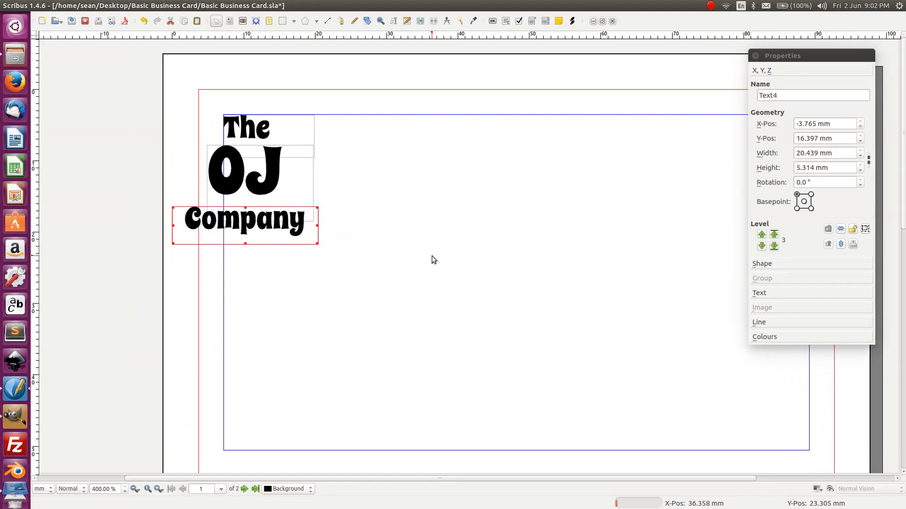
{"action": "key", "text": "shift+Left"}
{"action": "key", "text": "shift+Left"}
{"action": "key", "text": "shift+Left"}
{"action": "key", "text": "shift+Left"}
{"action": "key", "text": "shift+Left"}
{"action": "key", "text": "shift+Left"}
{"action": "key", "text": "shift+Left"}
{"action": "key", "text": "shift+Left"}
{"action": "key", "text": "shift+Left"}
{"action": "key", "text": "shift+Left"}
{"action": "key", "text": "shift+Left"}
{"action": "key", "text": "shift+Left"}
{"action": "key", "text": "shift+Left"}
{"action": "key", "text": "shift+Left"}
{"action": "key", "text": "shift+Left"}
{"action": "key", "text": "shift+Left"}
{"action": "key", "text": "shift+Left"}
{"action": "key", "text": "shift+Left"}
{"action": "key", "text": "shift+Left"}
{"action": "key", "text": "shift+Left"}
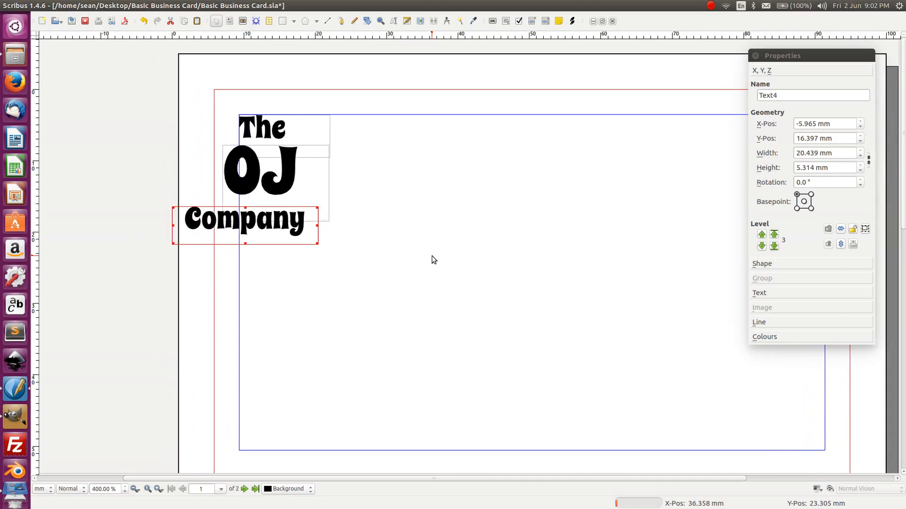
{"action": "key", "text": "shift+Left"}
{"action": "key", "text": "shift+Left"}
{"action": "key", "text": "shift+Left"}
{"action": "key", "text": "shift+Left"}
{"action": "key", "text": "shift+Left"}
{"action": "key", "text": "shift+Left"}
{"action": "key", "text": "shift+Left"}
{"action": "key", "text": "shift+Left"}
{"action": "key", "text": "shift+Left"}
{"action": "key", "text": "shift+Left"}
{"action": "key", "text": "shift+Left"}
{"action": "key", "text": "shift+Left"}
{"action": "key", "text": "shift+Left"}
{"action": "left_click", "coordinate": [381, 335]}
{"action": "key", "text": "shift+Left"}
{"action": "key", "text": "shift+Left"}
{"action": "key", "text": "shift+Left"}
{"action": "key", "text": "shift+Left"}
{"action": "key", "text": "shift+Left"}
{"action": "key", "text": "shift+Left"}
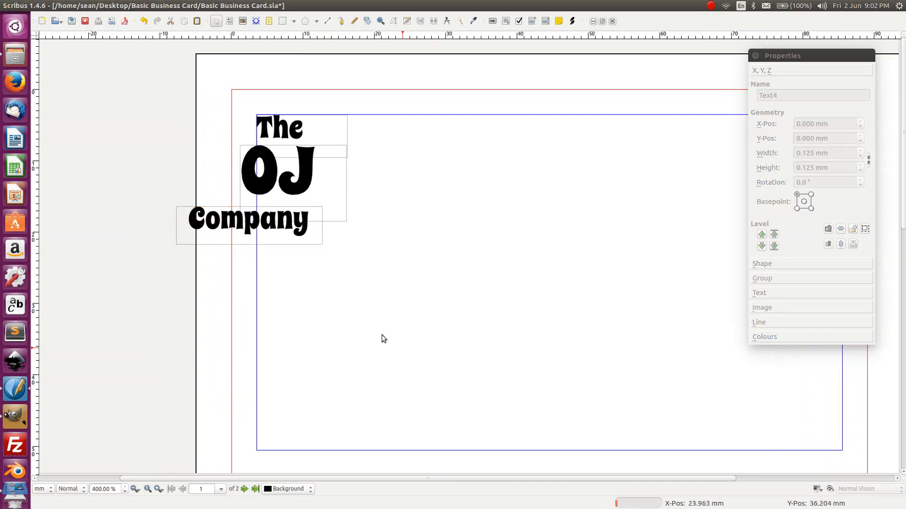
{"action": "left_click", "coordinate": [272, 229]}
- Fine-tune the Company frame's position so it is centred under OJ at X -3.165 mm
{"action": "key", "text": "shift+Right"}
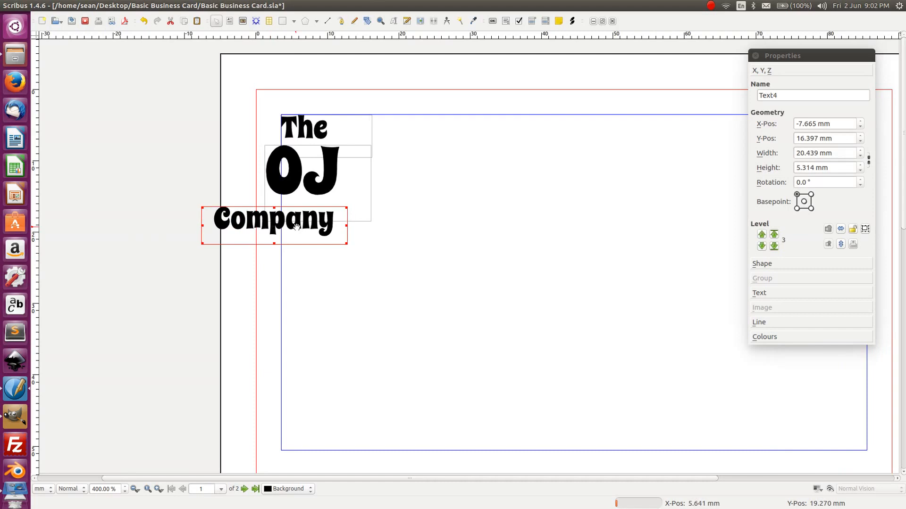
{"action": "key", "text": "shift+Right"}
{"action": "key", "text": "shift+Right"}
{"action": "key", "text": "shift+Right"}
{"action": "key", "text": "shift+Right"}
{"action": "key", "text": "shift+Right"}
{"action": "key", "text": "shift+Right"}
{"action": "key", "text": "shift+Right"}
{"action": "key", "text": "shift+Right"}
{"action": "key", "text": "shift+Right"}
{"action": "key", "text": "shift+Right"}
{"action": "key", "text": "shift+Right"}
{"action": "key", "text": "shift+Right"}
{"action": "key", "text": "shift+Right"}
{"action": "key", "text": "shift+Right"}
{"action": "key", "text": "shift+Right"}
{"action": "key", "text": "shift+Right"}
{"action": "key", "text": "shift+Right"}
{"action": "key", "text": "shift+Right"}
{"action": "key", "text": "shift+Right"}
{"action": "key", "text": "shift+Right"}
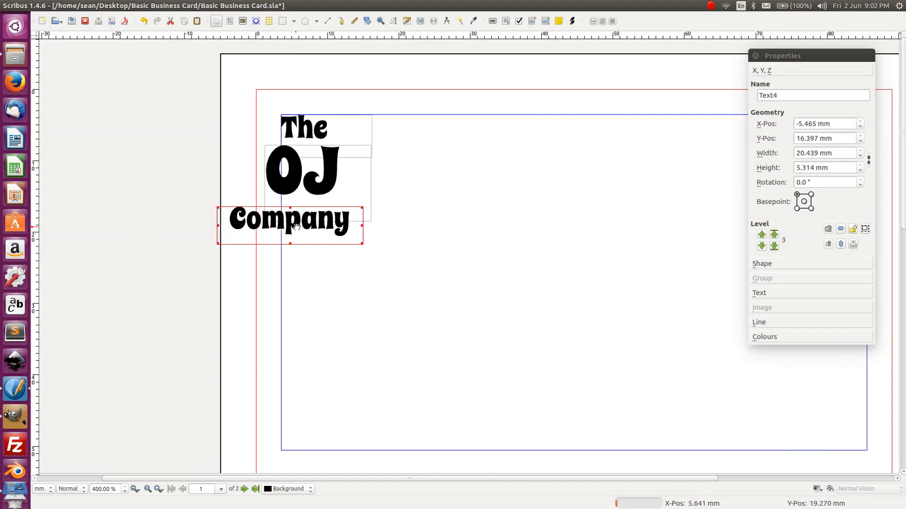
{"action": "key", "text": "shift+Right"}
{"action": "key", "text": "shift+Right"}
{"action": "key", "text": "shift+Right"}
{"action": "key", "text": "shift+Right"}
{"action": "key", "text": "shift+Right"}
{"action": "key", "text": "shift+Right"}
{"action": "key", "text": "shift+Right"}
{"action": "key", "text": "shift+Right"}
{"action": "key", "text": "shift+Right"}
{"action": "key", "text": "shift+Right"}
{"action": "key", "text": "shift+Right"}
{"action": "key", "text": "shift+Right"}
{"action": "key", "text": "shift+Right"}
{"action": "key", "text": "shift+Right"}
{"action": "key", "text": "shift+Right"}
{"action": "key", "text": "shift+Right"}
{"action": "key", "text": "shift+Right"}
{"action": "key", "text": "shift+Right"}
{"action": "key", "text": "shift+Right"}
{"action": "key", "text": "shift+Up"}
{"action": "key", "text": "shift+Up"}
{"action": "key", "text": "shift+Up"}
{"action": "key", "text": "shift+Up"}
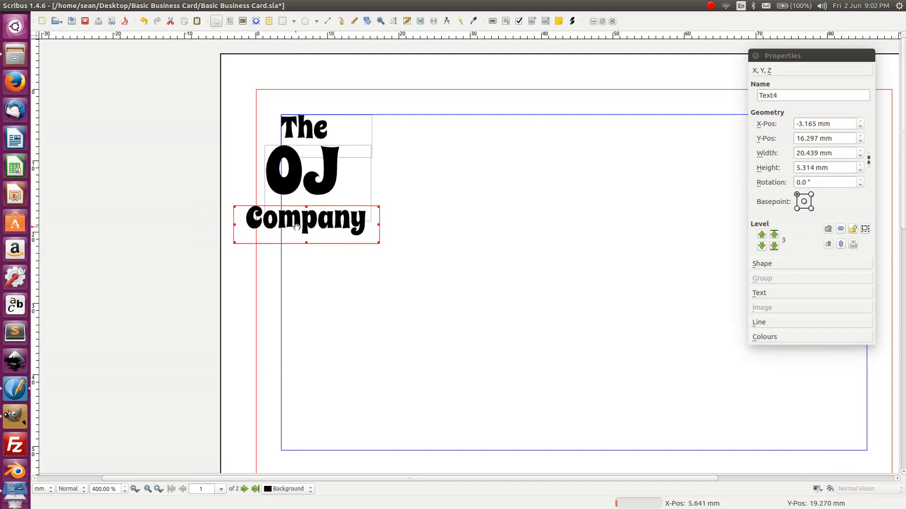
{"action": "key", "text": "shift+Left"}
{"action": "key", "text": "shift+Left"}
{"action": "key", "text": "shift+Left"}
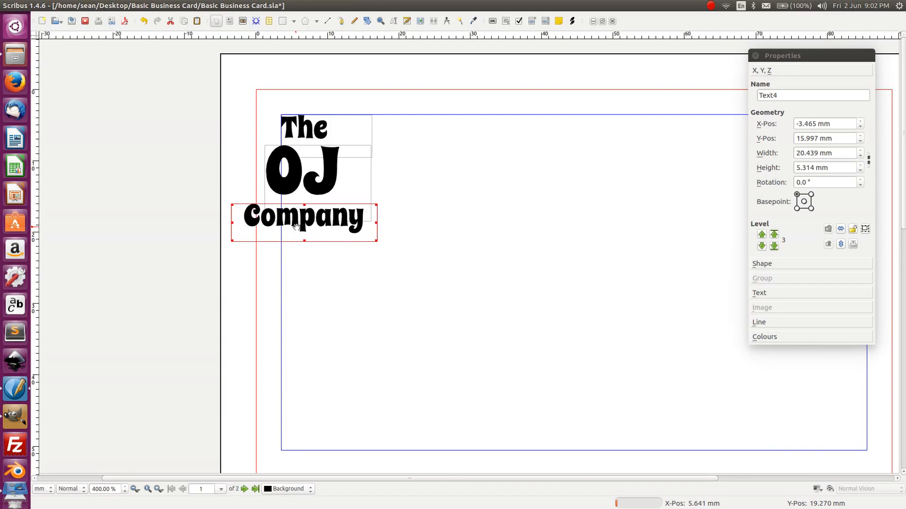
{"action": "key", "text": "shift+Up"}
{"action": "key", "text": "shift+Up"}
{"action": "key", "text": "shift+Up"}
{"action": "key", "text": "shift+Left"}
{"action": "key", "text": "shift+Left"}
{"action": "key", "text": "shift+Up"}
{"action": "key", "text": "shift+Right"}
{"action": "key", "text": "shift+Right"}
{"action": "key", "text": "shift+Right"}
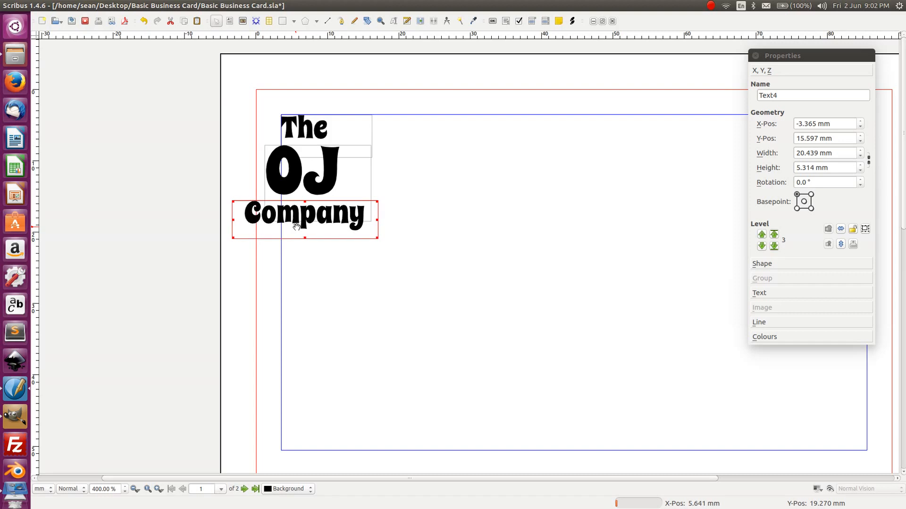
{"action": "key", "text": "shift+Right"}
{"action": "key", "text": "shift+Left"}
{"action": "key", "text": "shift+Right"}
{"action": "key", "text": "shift+Left"}
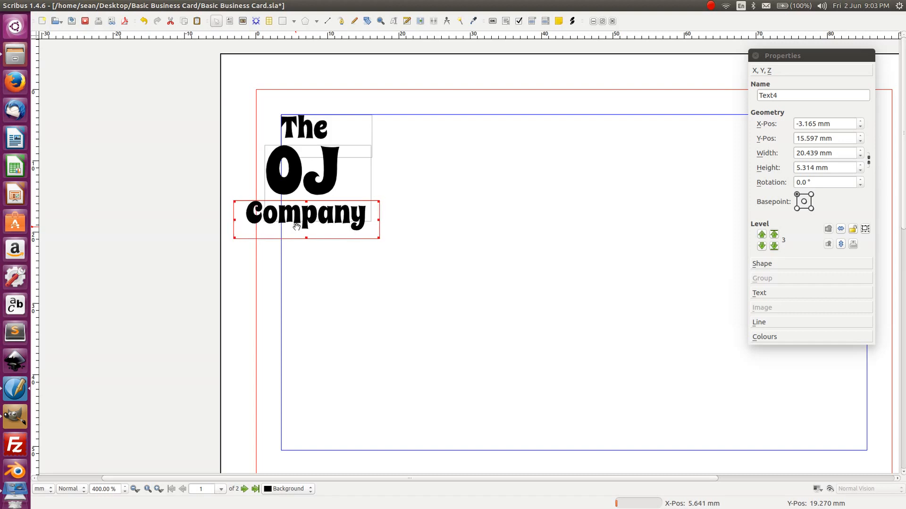
{"action": "left_click", "coordinate": [421, 287]}
- Rubber-band select The, OJ and Company and group them with Ctrl+G
{"action": "left_click_drag", "start_coordinate": [417, 258], "coordinate": [192, 64]}
{"action": "key", "text": "ctrl+g"}
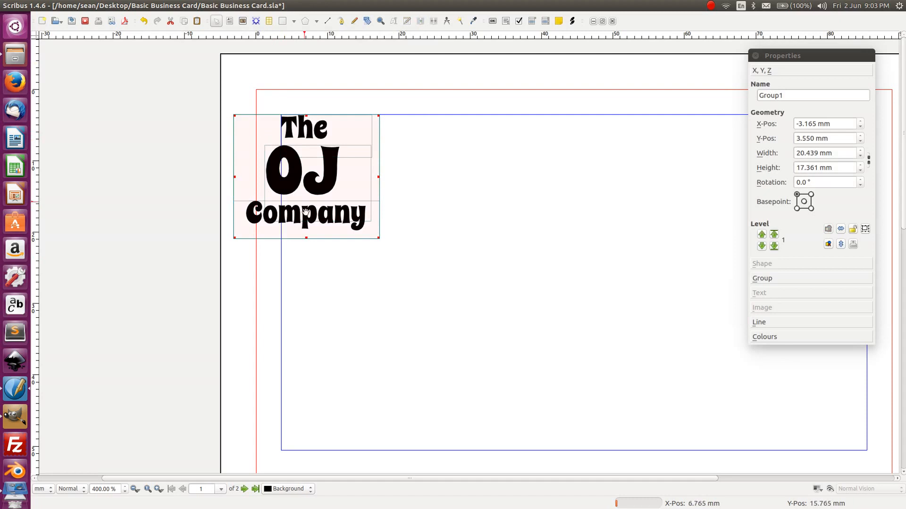
{"action": "left_click", "coordinate": [533, 319]}
{"action": "left_click_drag", "start_coordinate": [593, 334], "coordinate": [400, 95]}
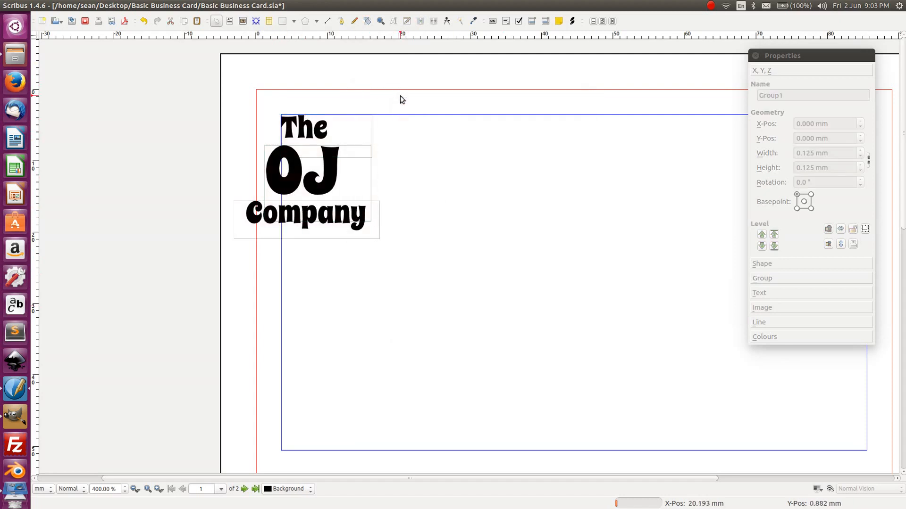
{"action": "left_click", "coordinate": [330, 168]}
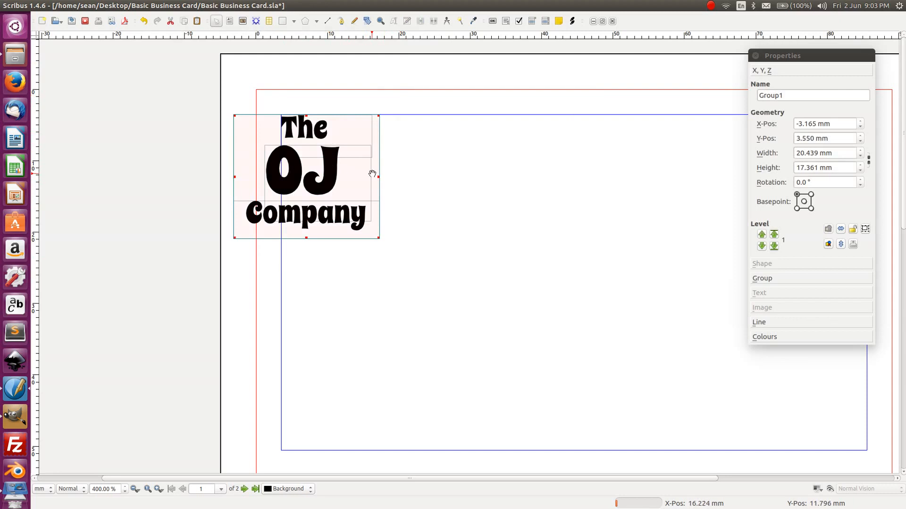
{"action": "left_click", "coordinate": [410, 191]}
{"action": "left_click", "coordinate": [323, 180]}
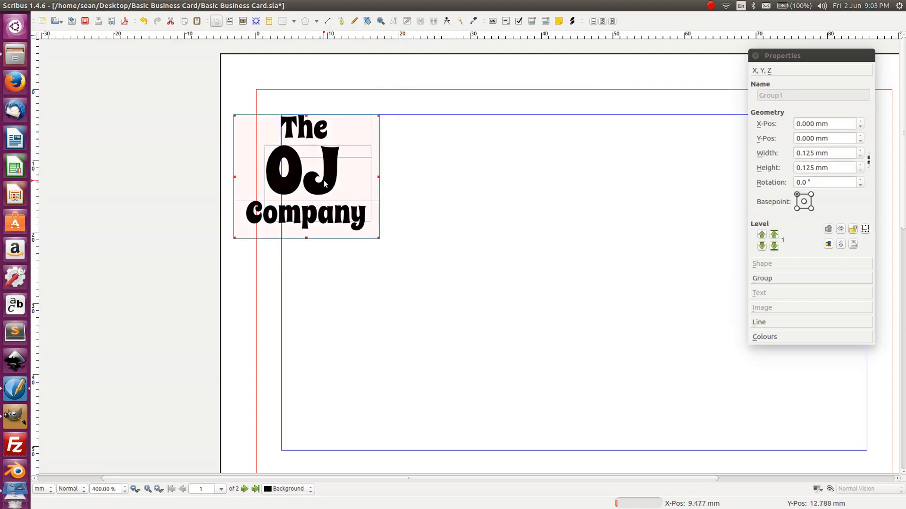
{"action": "left_click", "coordinate": [414, 173]}
- Regroup the three logo frames and drag the group to the top-left margin corner
{"action": "left_click", "coordinate": [310, 123]}
{"action": "left_click", "coordinate": [410, 179]}
{"action": "left_click_drag", "start_coordinate": [462, 317], "coordinate": [184, 64]}
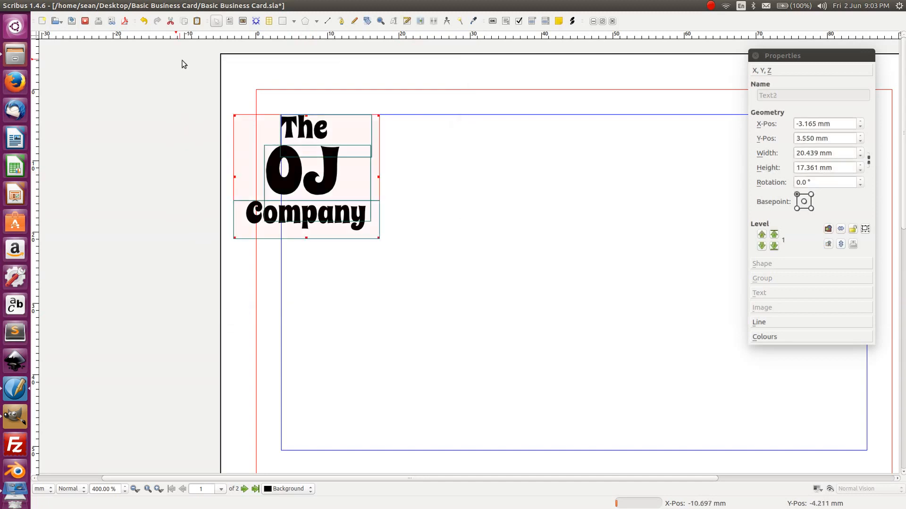
{"action": "key", "text": "ctrl+g"}
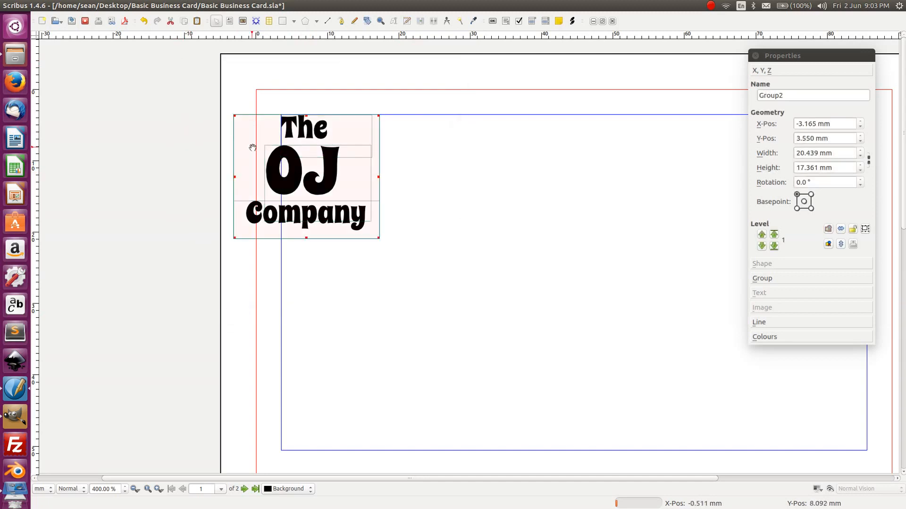
{"action": "left_click_drag", "start_coordinate": [297, 179], "coordinate": [344, 181]}
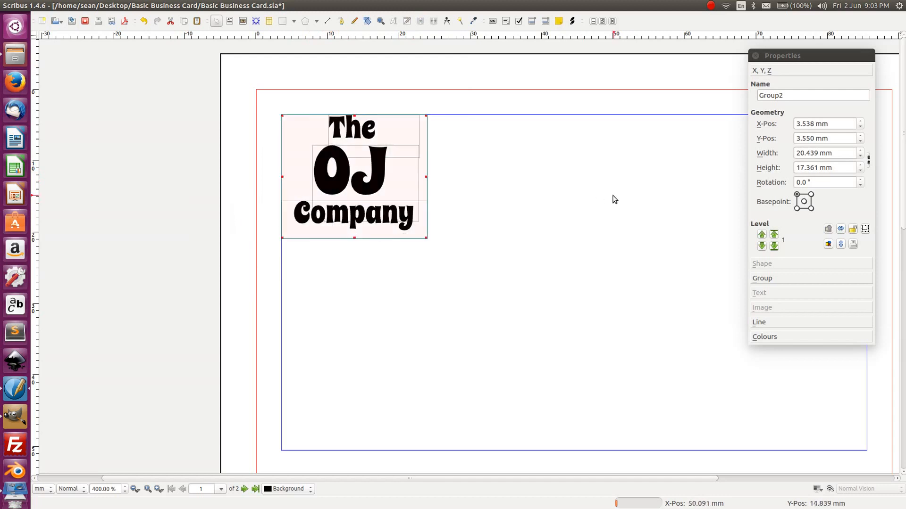
{"action": "left_click", "coordinate": [592, 196]}
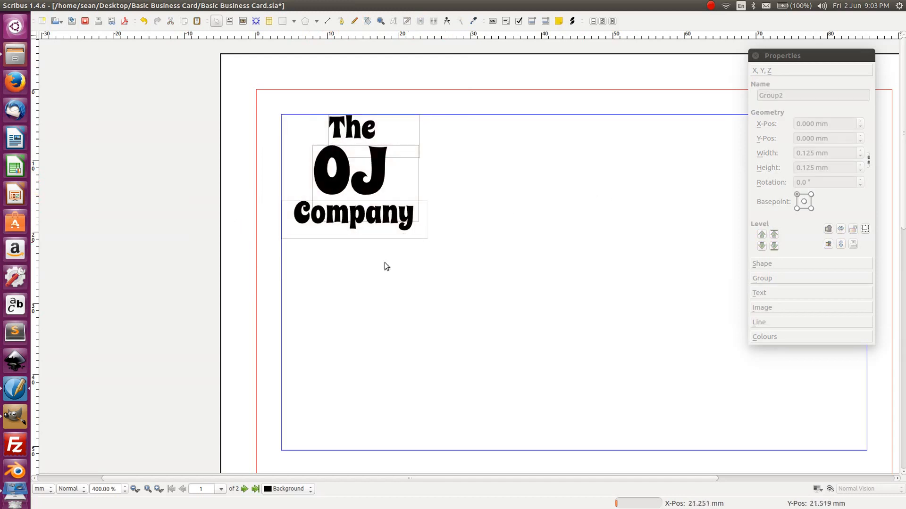
- Try enlarging the logo group, undo the resize, and scroll the page back into view
{"action": "left_click_drag", "start_coordinate": [494, 217], "coordinate": [349, 192]}
{"action": "left_click", "coordinate": [256, 198]}
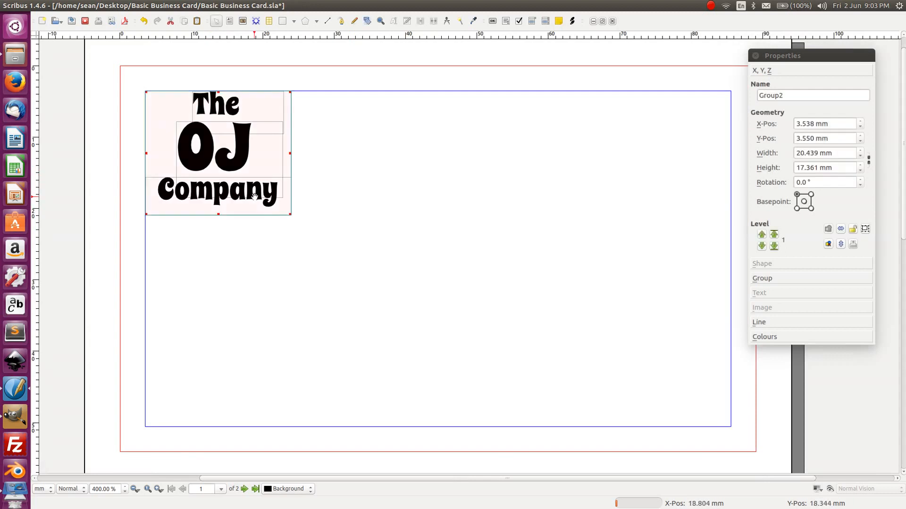
{"action": "left_click_drag", "start_coordinate": [290, 216], "coordinate": [321, 238]}
{"action": "key", "text": "ctrl+z"}
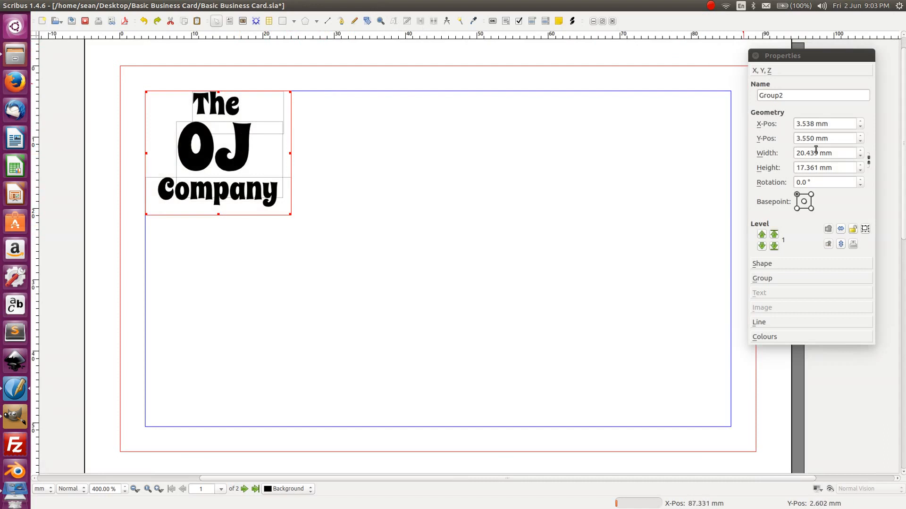
{"action": "scroll", "coordinate": [861, 151], "scroll_direction": "up", "scroll_amount": 5}
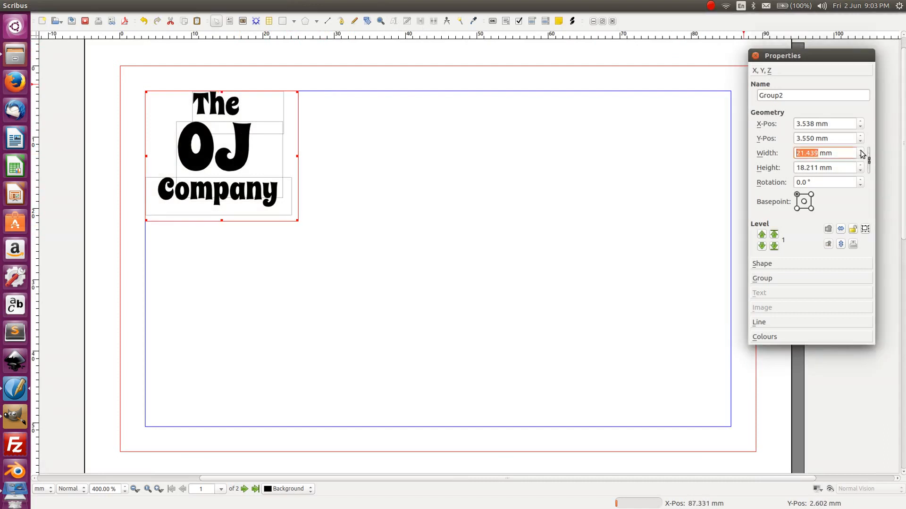
{"action": "scroll", "coordinate": [861, 152], "scroll_direction": "up", "scroll_amount": 3}
{"action": "scroll", "coordinate": [861, 152], "scroll_direction": "up", "scroll_amount": 3}
{"action": "left_click", "coordinate": [258, 209]}
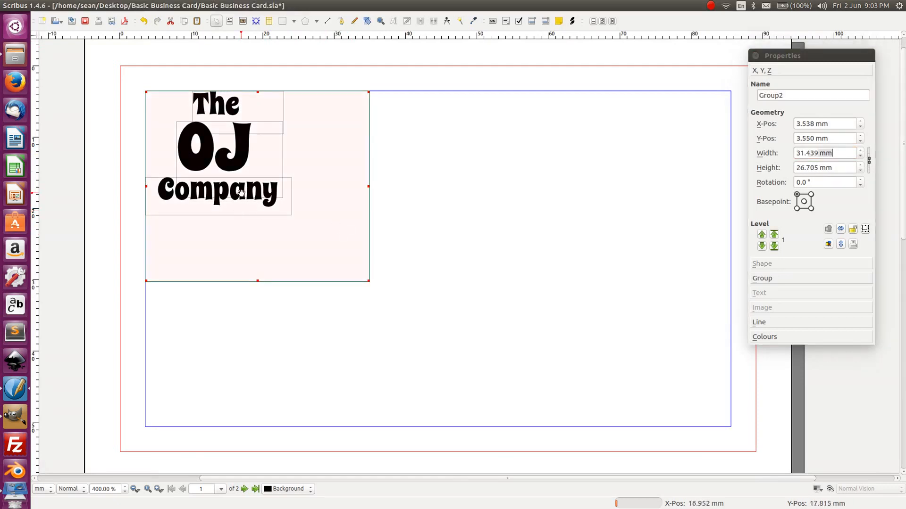
{"action": "scroll", "coordinate": [789, 150], "scroll_direction": "down", "scroll_amount": 7}
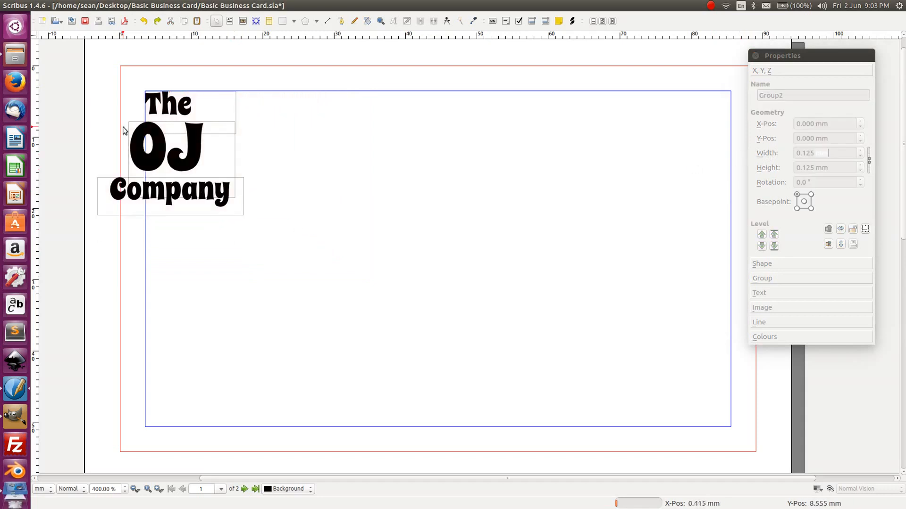
- Regroup The, OJ and Company and move the logo group inside the margins
{"action": "left_click", "coordinate": [143, 132]}
{"action": "left_click_drag", "start_coordinate": [346, 256], "coordinate": [261, 229]}
{"action": "left_click", "coordinate": [190, 157]}
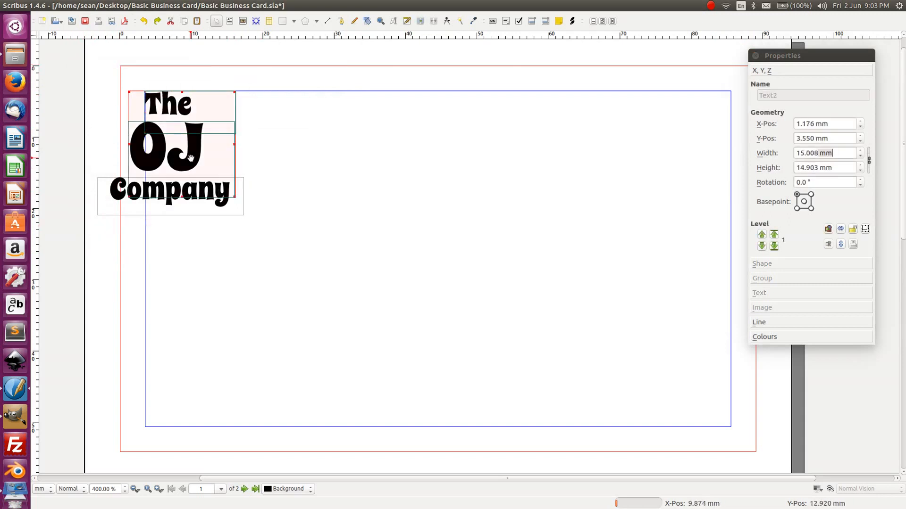
{"action": "left_click", "coordinate": [172, 205], "text": "shift"}
{"action": "key", "text": "ctrl+g"}
{"action": "left_click_drag", "start_coordinate": [153, 160], "coordinate": [232, 182]}
{"action": "left_click", "coordinate": [415, 188]}
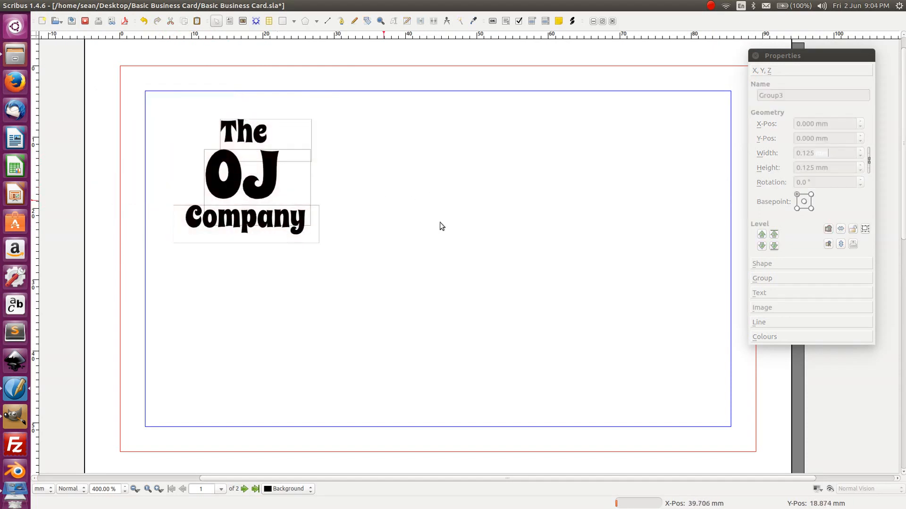
- Shift the logo right and down, add a horizontal guide, and save the document
{"action": "left_click", "coordinate": [831, 489]}
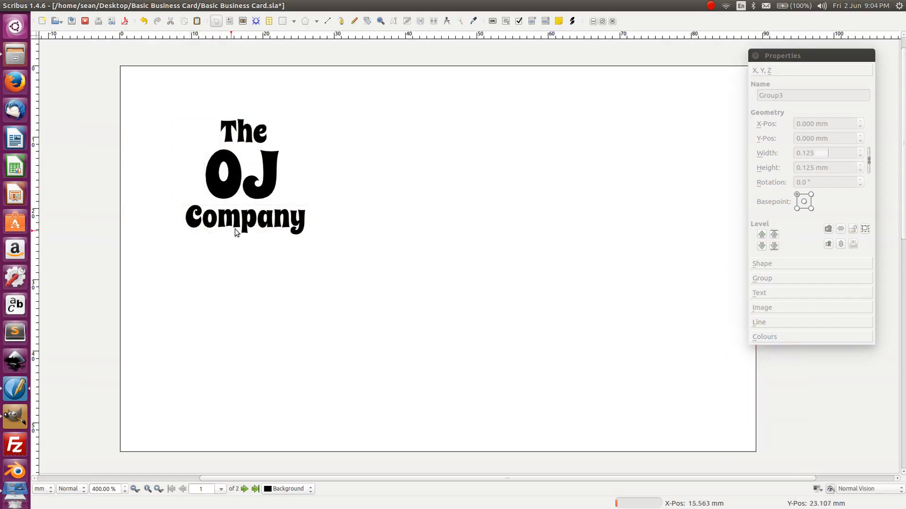
{"action": "left_click_drag", "start_coordinate": [258, 196], "coordinate": [276, 218]}
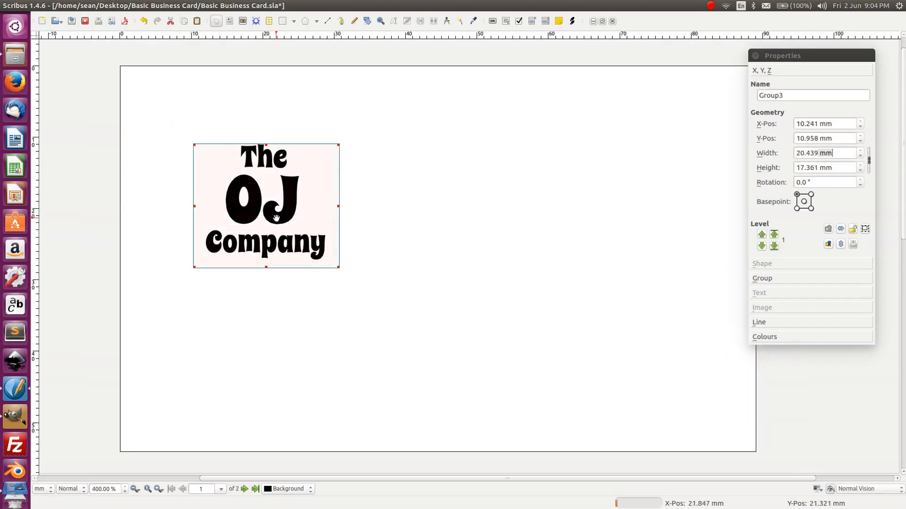
{"action": "left_click_drag", "start_coordinate": [579, 35], "coordinate": [265, 344]}
{"action": "left_click_drag", "start_coordinate": [339, 267], "coordinate": [396, 307]}
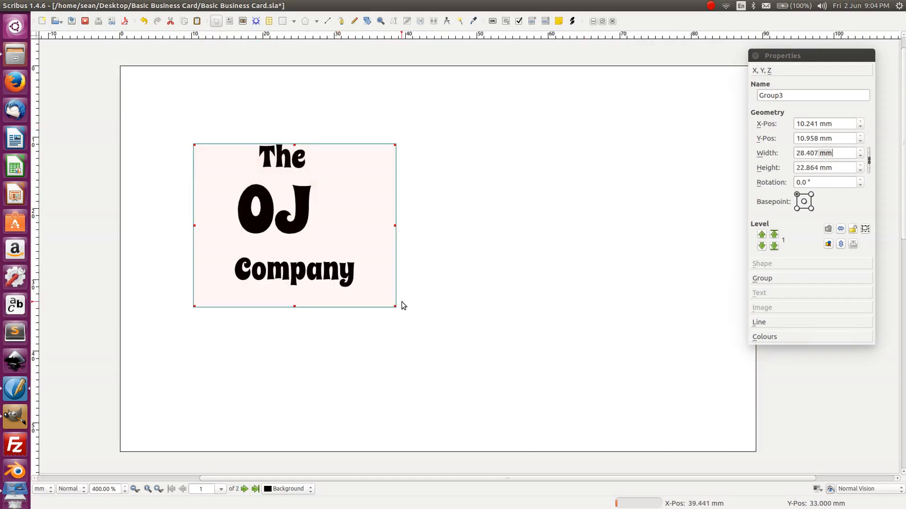
{"action": "key", "text": "ctrl+z"}
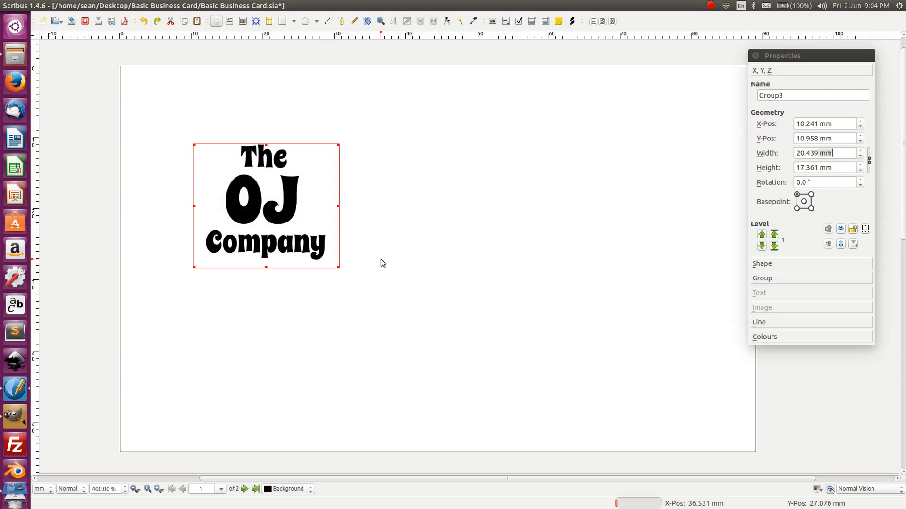
{"action": "left_click_drag", "start_coordinate": [338, 137], "coordinate": [500, 209]}
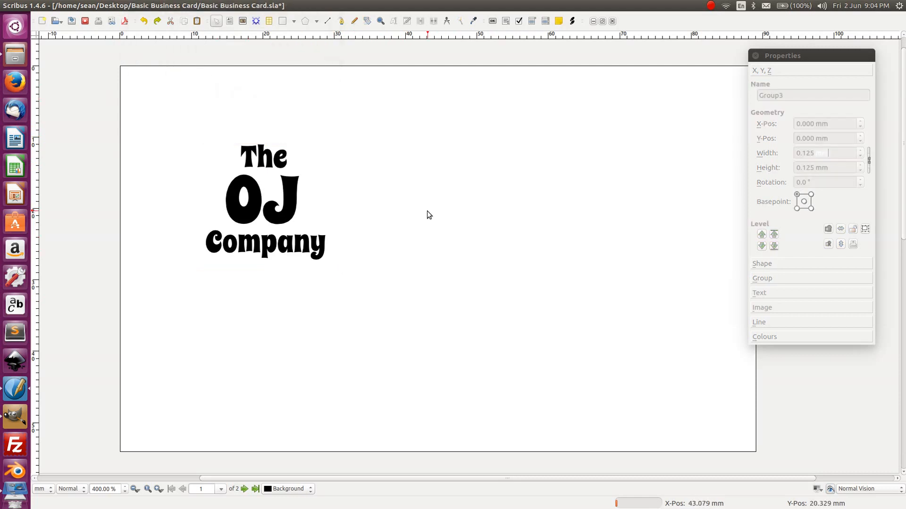
{"action": "key", "text": "ctrl+s"}
- Ungroup the logo into separate The, OJ and Company frames with Ctrl+Shift+G
{"action": "left_click", "coordinate": [276, 202]}
{"action": "left_click", "coordinate": [391, 237]}
{"action": "left_click", "coordinate": [301, 231]}
{"action": "left_click", "coordinate": [777, 293]}
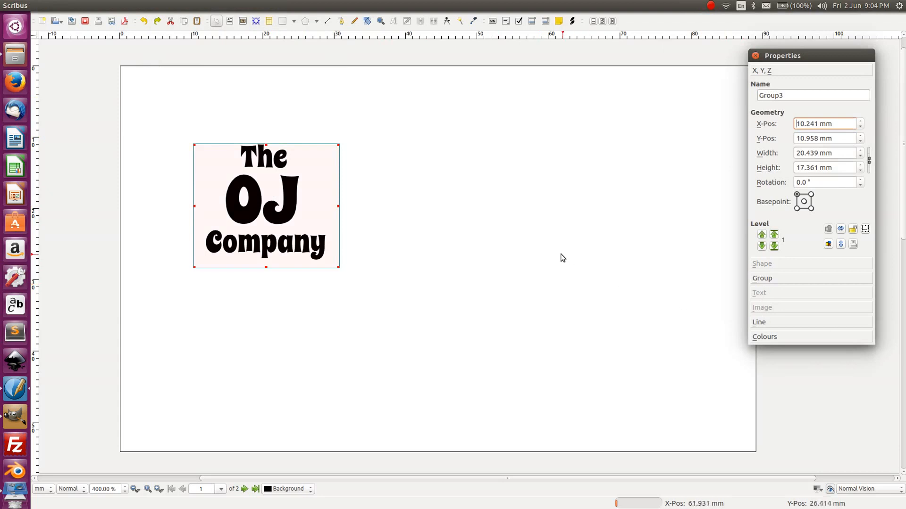
{"action": "key", "text": "ctrl+shift+g"}
{"action": "left_click", "coordinate": [484, 227]}
- Inspect OJ's text settings: optical margins, columns, first line offset, styles and colour
{"action": "left_click", "coordinate": [292, 224]}
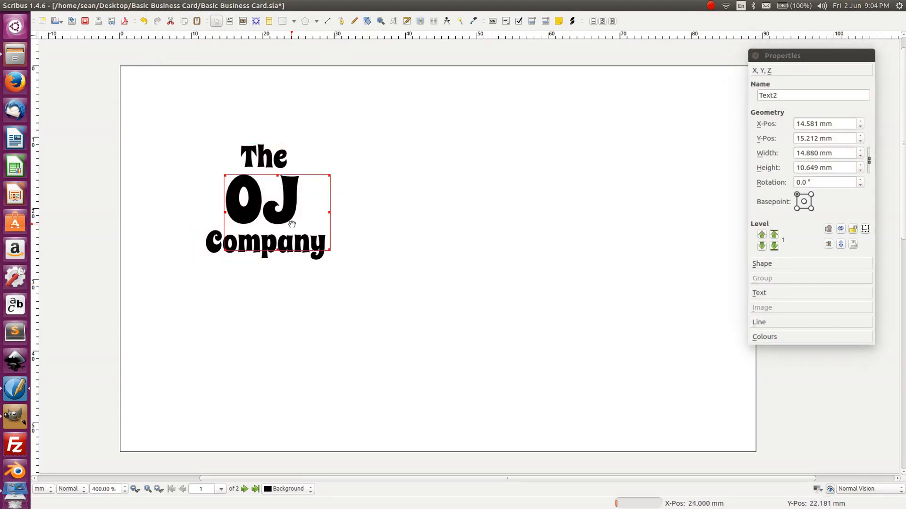
{"action": "left_click", "coordinate": [763, 292]}
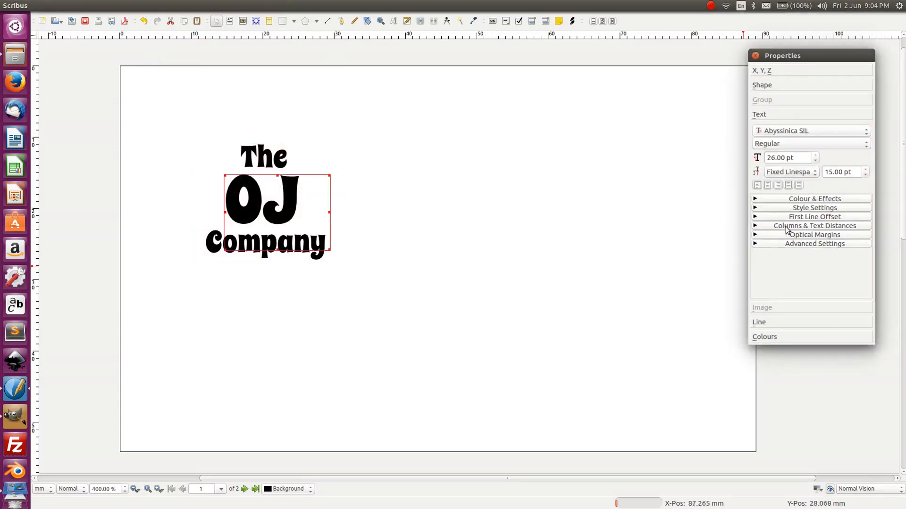
{"action": "left_click", "coordinate": [801, 244]}
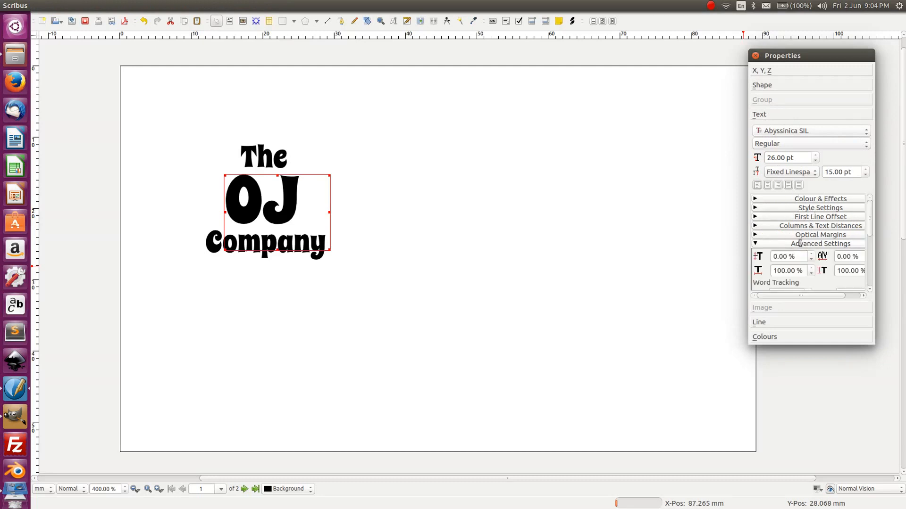
{"action": "scroll", "coordinate": [806, 243], "scroll_direction": "down", "scroll_amount": 6}
{"action": "scroll", "coordinate": [829, 254], "scroll_direction": "down", "scroll_amount": 1}
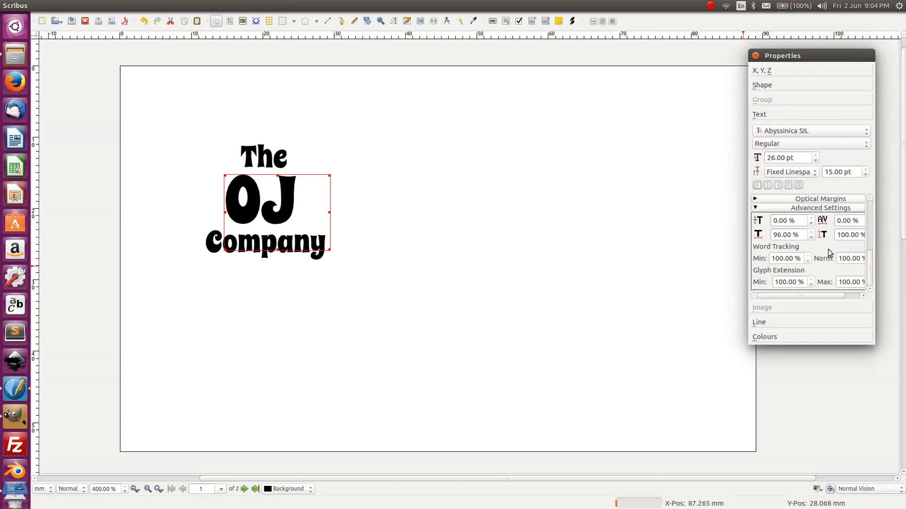
{"action": "scroll", "coordinate": [826, 255], "scroll_direction": "up", "scroll_amount": 4}
{"action": "left_click", "coordinate": [826, 235]}
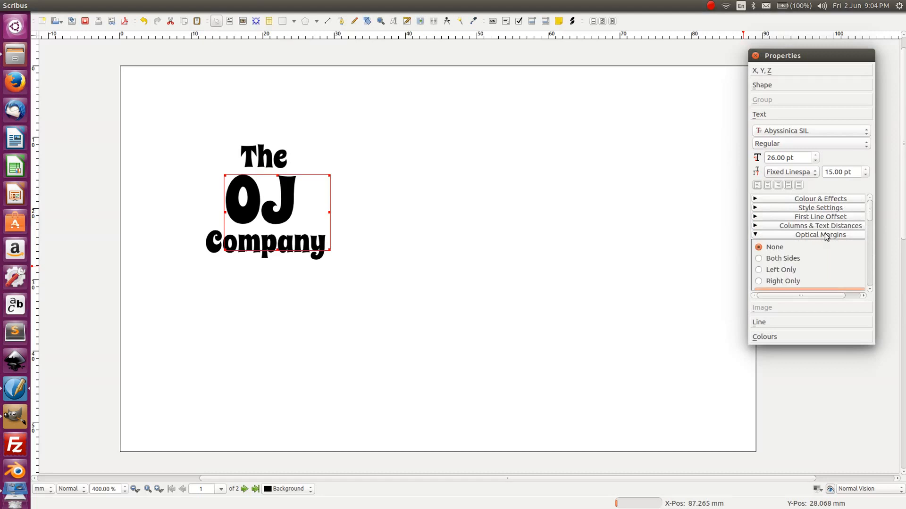
{"action": "left_click", "coordinate": [827, 226]}
{"action": "left_click", "coordinate": [829, 218]}
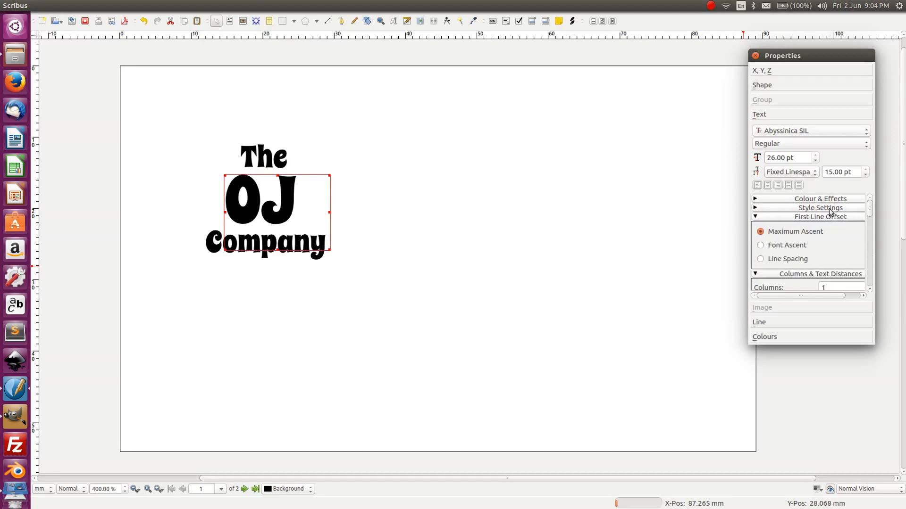
{"action": "left_click", "coordinate": [831, 210]}
{"action": "left_click", "coordinate": [827, 200]}
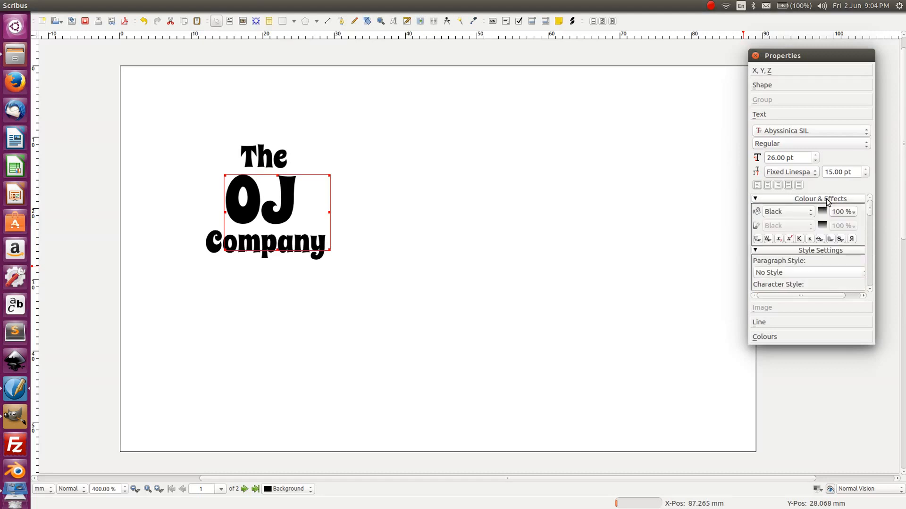
{"action": "left_click", "coordinate": [459, 172]}
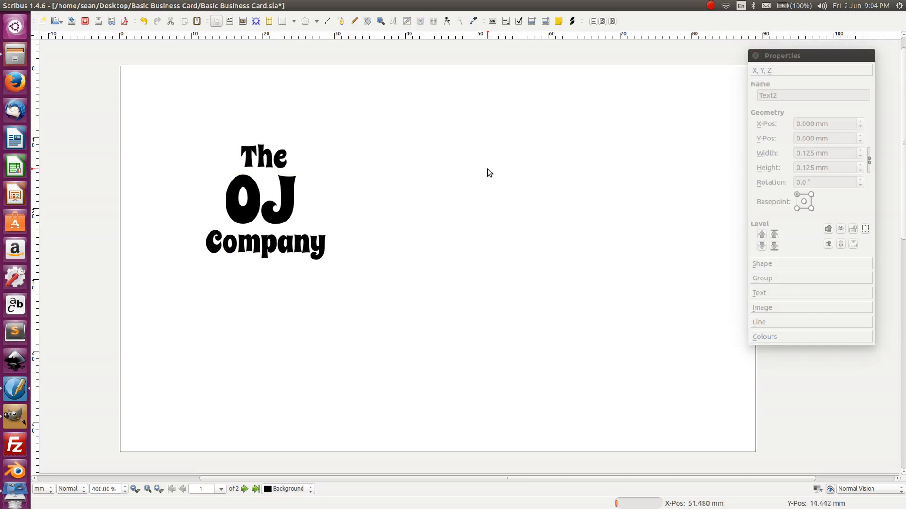
- Review the The frame's Text, Shape, Line and Colours panels in Properties
{"action": "left_click", "coordinate": [268, 161]}
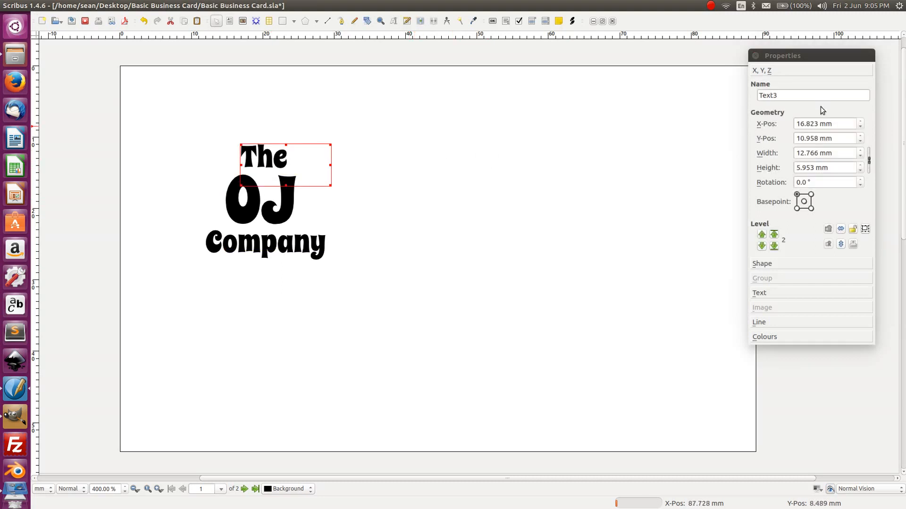
{"action": "left_click", "coordinate": [778, 293]}
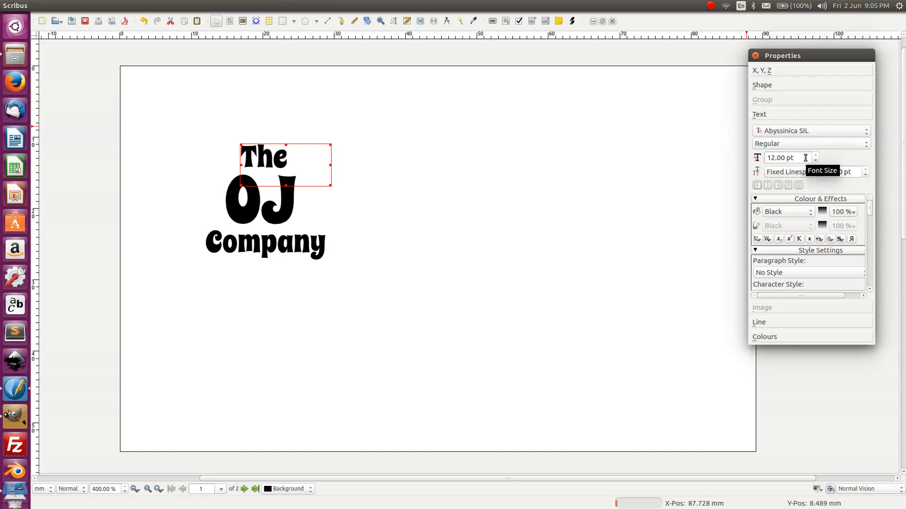
{"action": "left_click", "coordinate": [769, 87]}
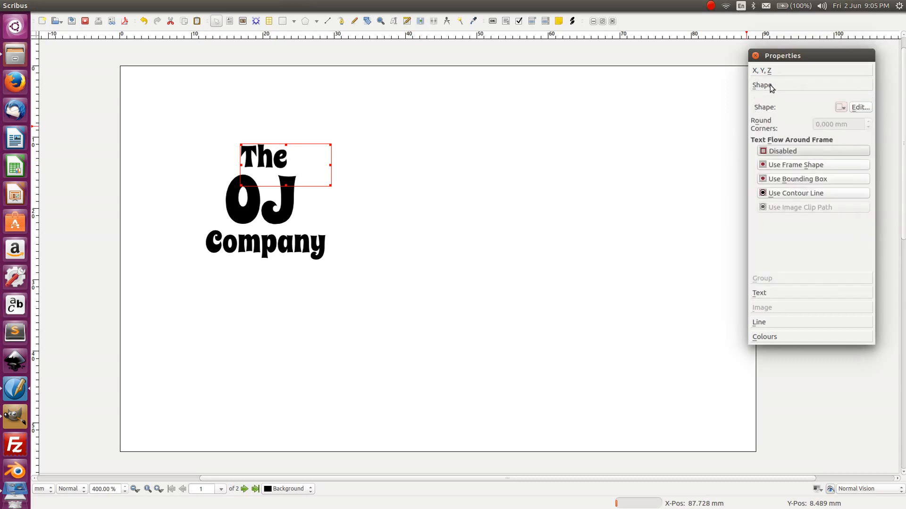
{"action": "left_click", "coordinate": [771, 322]}
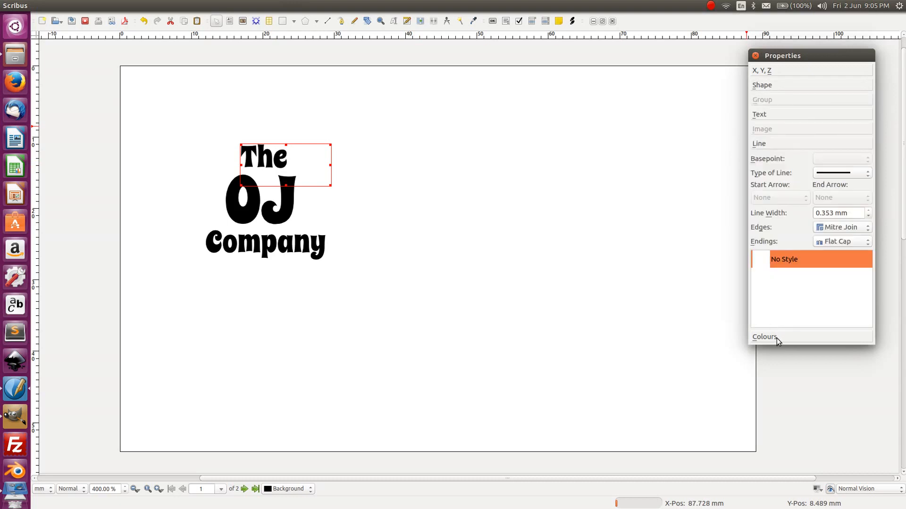
{"action": "left_click", "coordinate": [776, 338]}
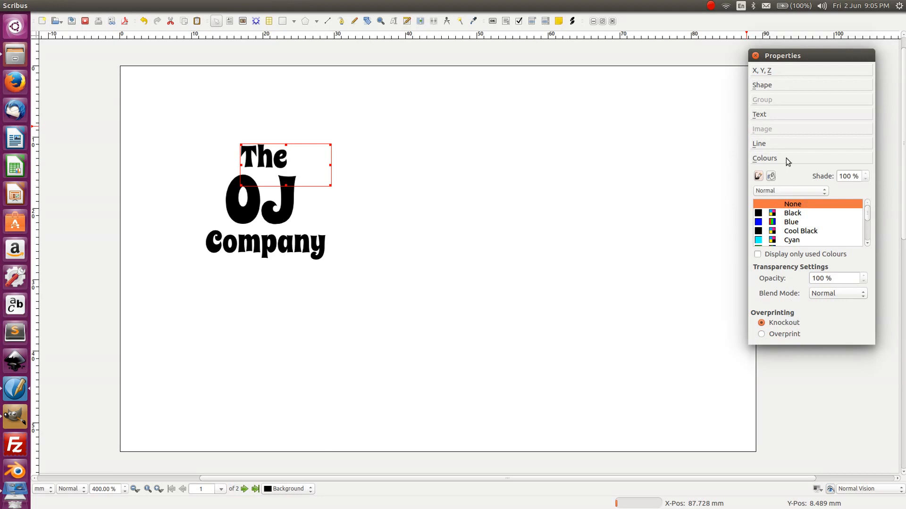
{"action": "left_click", "coordinate": [776, 142]}
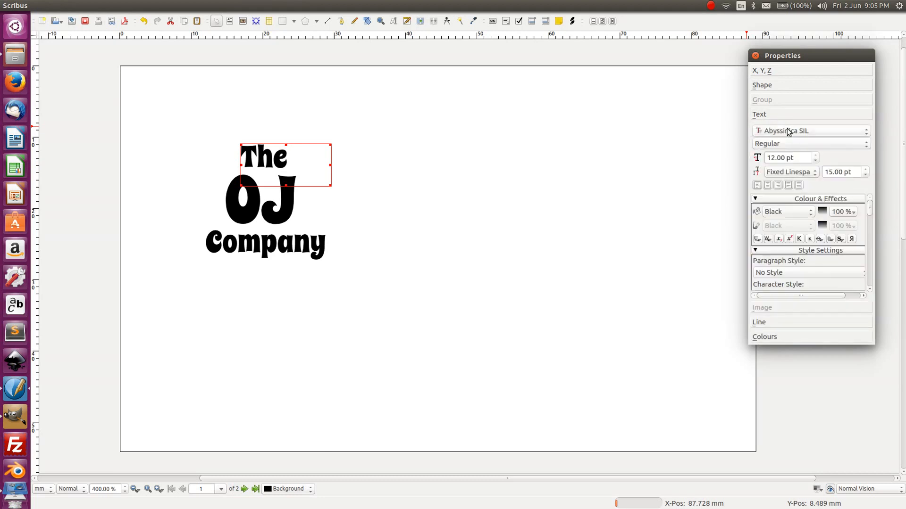
{"action": "left_click_drag", "start_coordinate": [717, 202], "coordinate": [724, 394]}
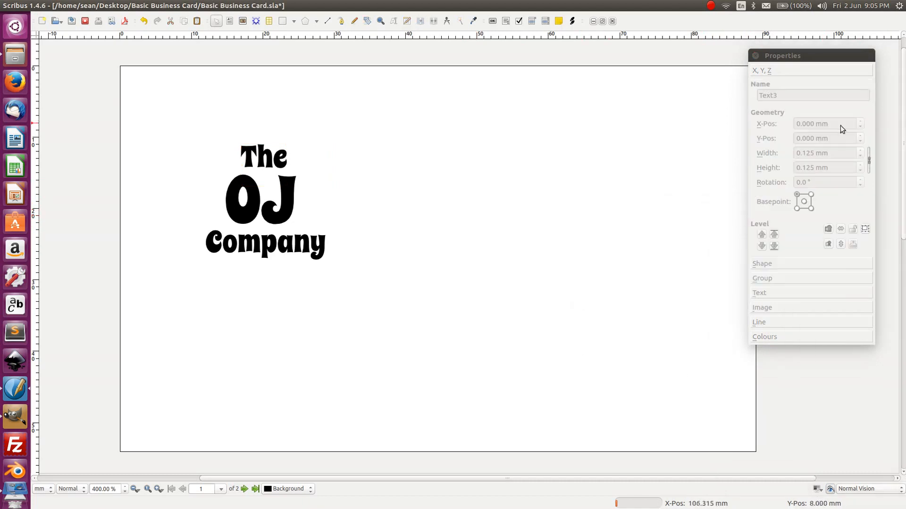
- Enlarge the OJ text frame to about 28 by 26 mm
{"action": "left_click", "coordinate": [264, 206]}
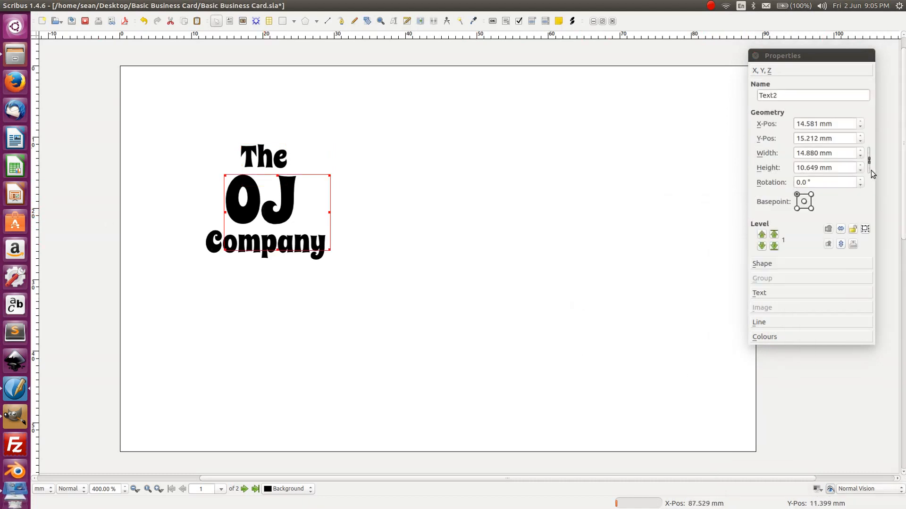
{"action": "left_click", "coordinate": [462, 191]}
{"action": "left_click", "coordinate": [258, 189]}
{"action": "left_click", "coordinate": [775, 295]}
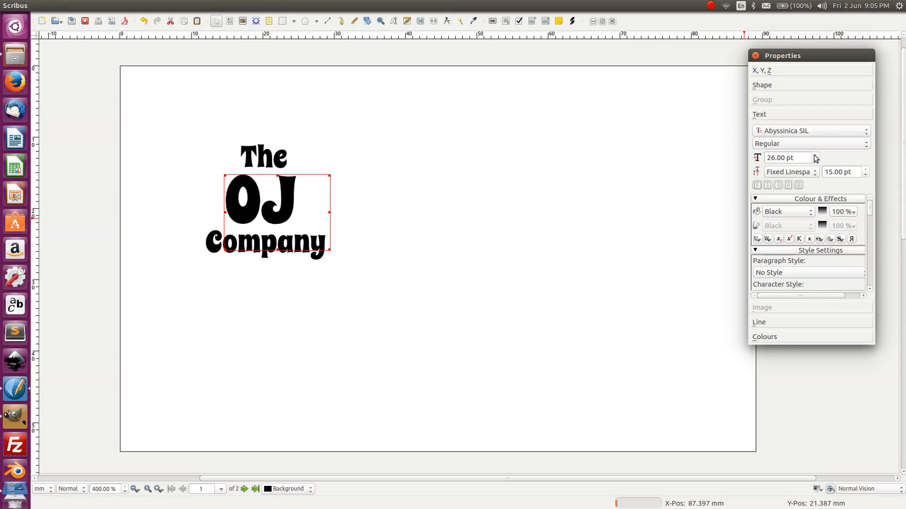
{"action": "scroll", "coordinate": [817, 155], "scroll_direction": "up", "scroll_amount": 3}
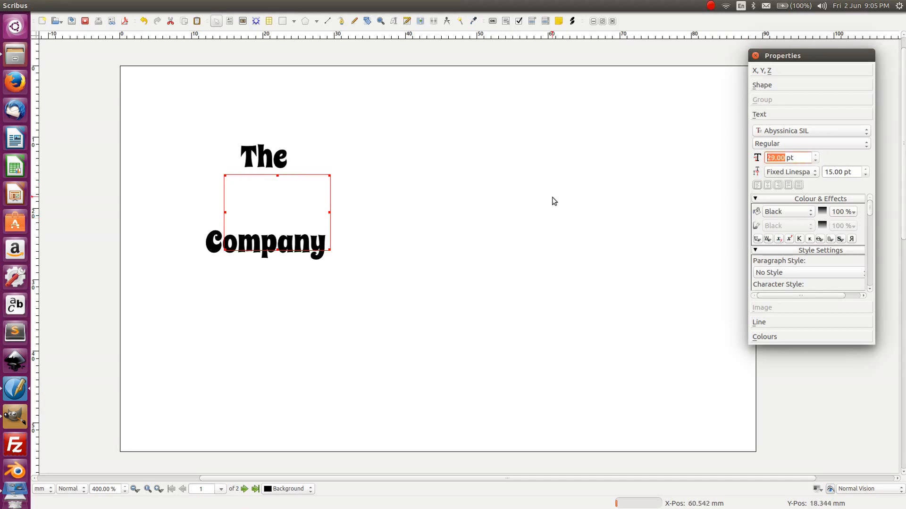
{"action": "left_click", "coordinate": [364, 266]}
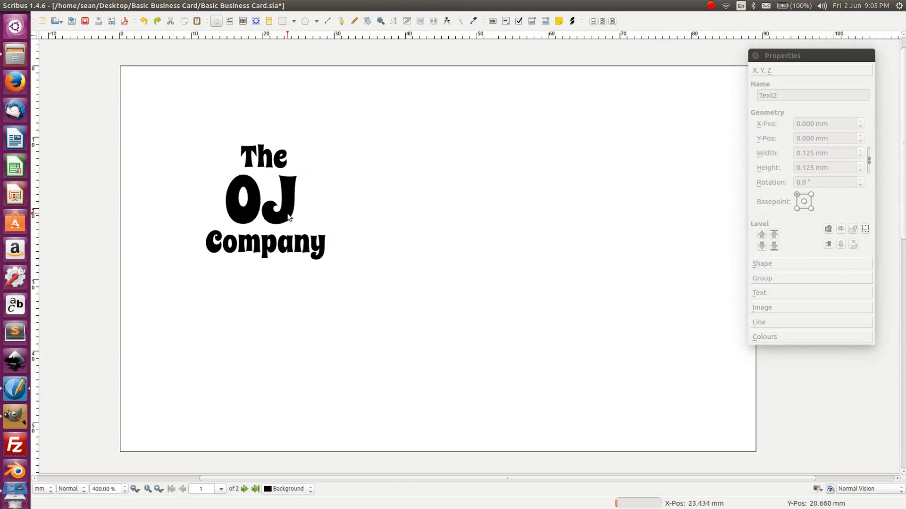
{"action": "left_click", "coordinate": [300, 230]}
{"action": "left_click_drag", "start_coordinate": [329, 250], "coordinate": [424, 361]}
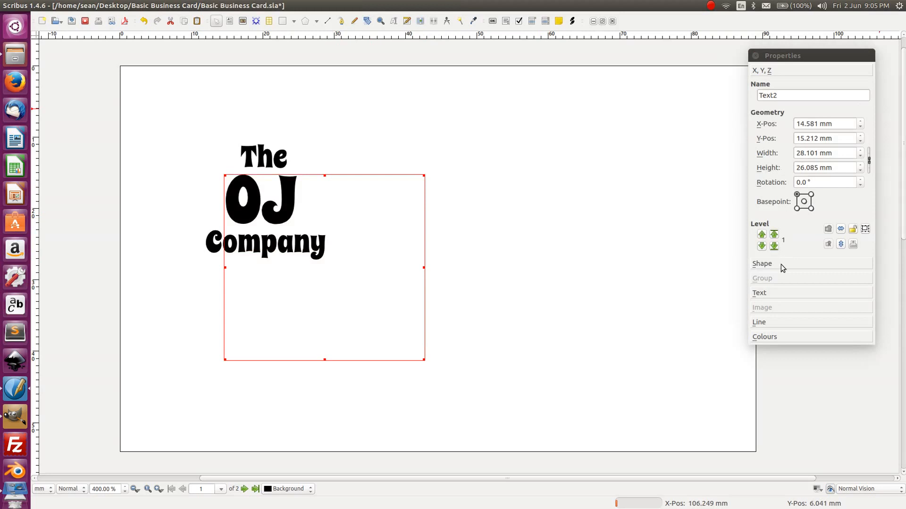
- Raise the OJ font size to 38 pt in Properties > Text
{"action": "left_click", "coordinate": [767, 293]}
{"action": "left_click", "coordinate": [816, 155]}
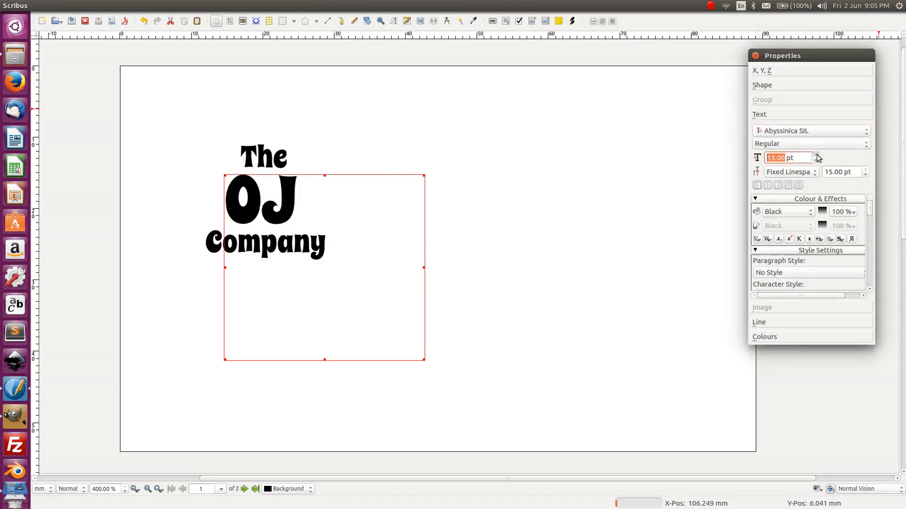
{"action": "left_click", "coordinate": [817, 156]}
{"action": "left_click", "coordinate": [817, 155]}
{"action": "left_click", "coordinate": [817, 155]}
{"action": "left_click", "coordinate": [817, 155]}
{"action": "left_click", "coordinate": [816, 155]}
{"action": "left_click", "coordinate": [817, 155]}
{"action": "left_click", "coordinate": [817, 155]}
{"action": "left_click", "coordinate": [817, 155]}
{"action": "left_click", "coordinate": [816, 156]}
{"action": "left_click", "coordinate": [816, 155]}
{"action": "left_click", "coordinate": [817, 155]}
{"action": "left_click", "coordinate": [816, 155]}
{"action": "left_click", "coordinate": [816, 155]}
{"action": "left_click", "coordinate": [816, 156]}
{"action": "left_click", "coordinate": [817, 155]}
{"action": "left_click", "coordinate": [817, 155]}
{"action": "left_click", "coordinate": [817, 155]}
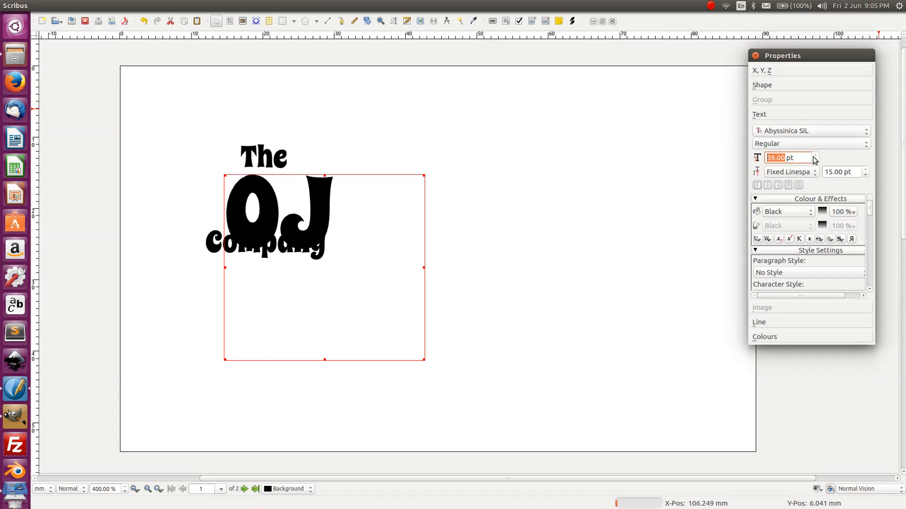
{"action": "left_click", "coordinate": [814, 161]}
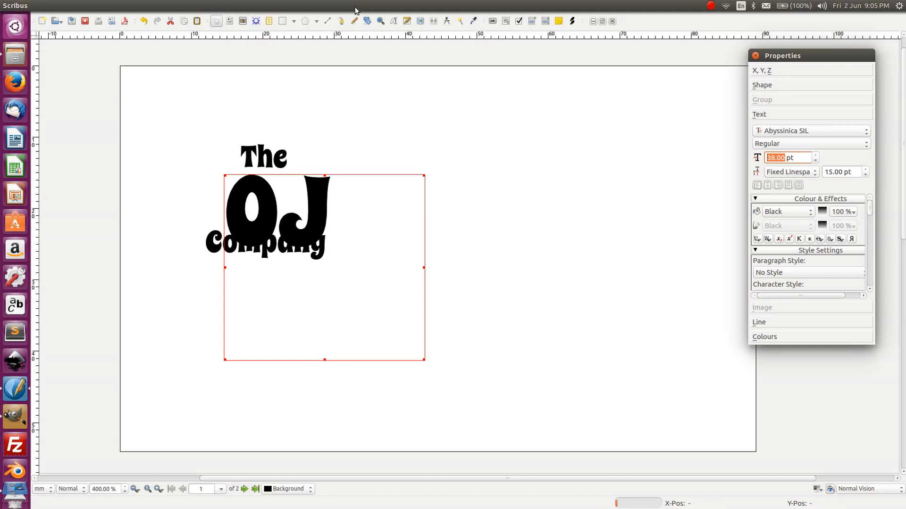
- Shrink the OJ frame around its letters, move it right of Company, and lift The above it
{"action": "left_click", "coordinate": [421, 362]}
{"action": "left_click_drag", "start_coordinate": [423, 361], "coordinate": [371, 290]}
{"action": "left_click_drag", "start_coordinate": [286, 226], "coordinate": [421, 251]}
{"action": "left_click", "coordinate": [392, 115]}
{"action": "left_click_drag", "start_coordinate": [283, 162], "coordinate": [428, 152]}
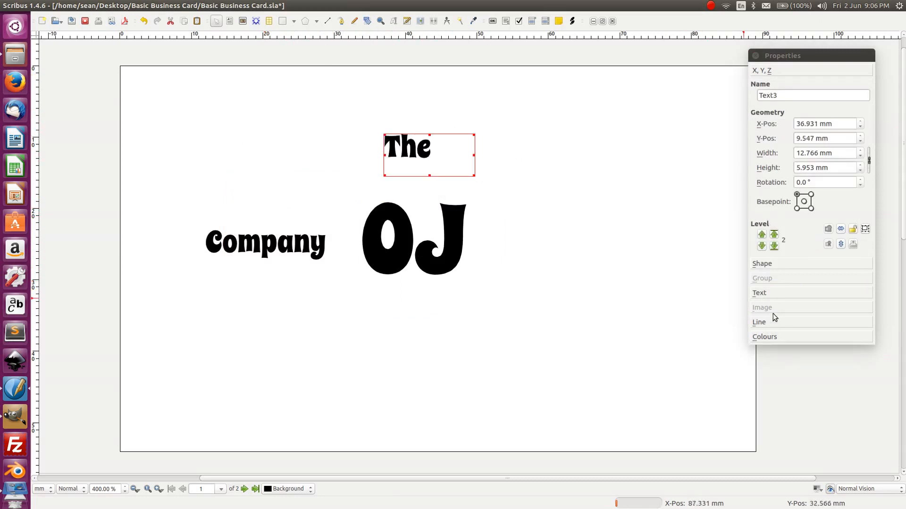
- Switch the 'The' text to automatic line spacing in the Text properties
{"action": "left_click", "coordinate": [780, 294]}
{"action": "left_click", "coordinate": [865, 169]}
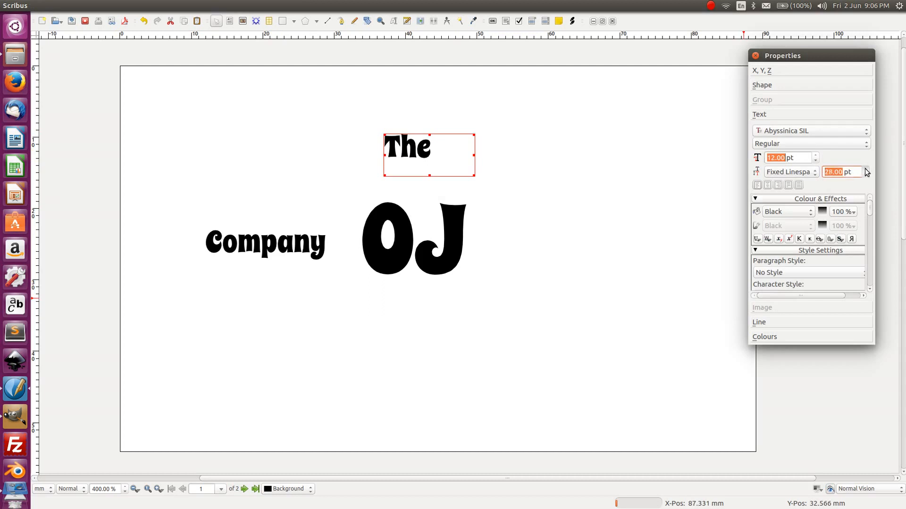
{"action": "left_click", "coordinate": [807, 174]}
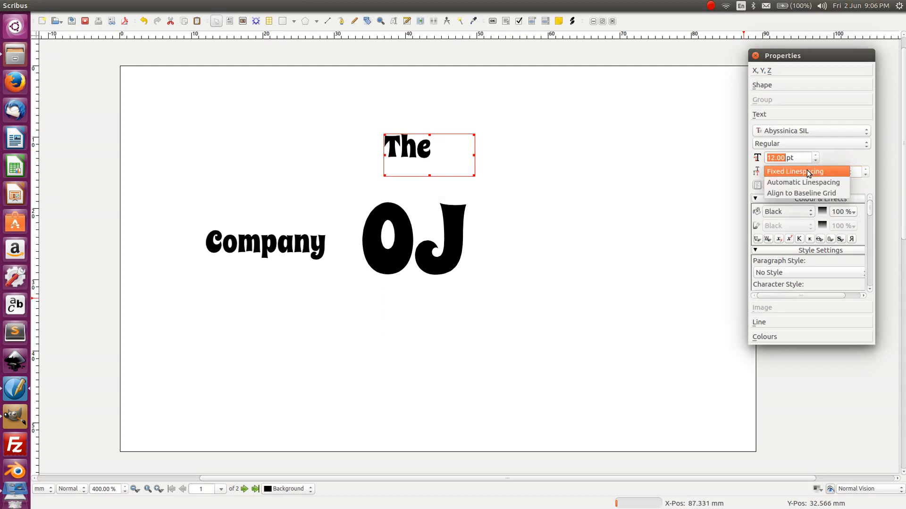
{"action": "left_click", "coordinate": [805, 180]}
{"action": "left_click", "coordinate": [805, 172]}
{"action": "left_click", "coordinate": [801, 172]}
{"action": "left_click", "coordinate": [793, 171]}
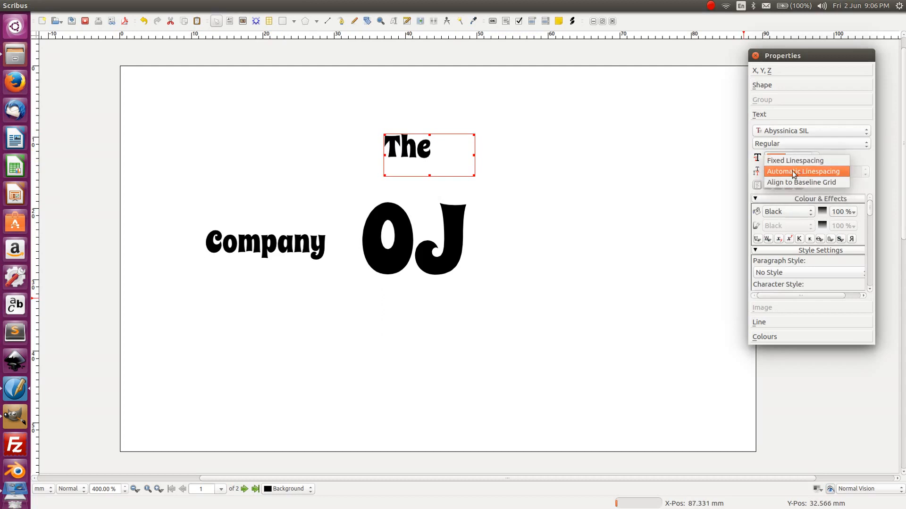
{"action": "left_click", "coordinate": [794, 173]}
- Drag the 'The' frame roughly into place above the OJ
{"action": "left_click", "coordinate": [651, 175]}
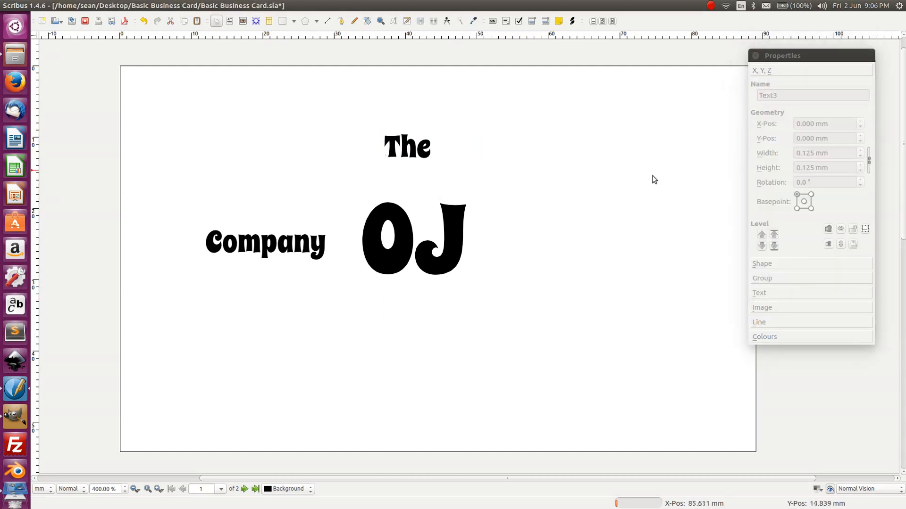
{"action": "left_click", "coordinate": [394, 152]}
{"action": "left_click", "coordinate": [759, 293]}
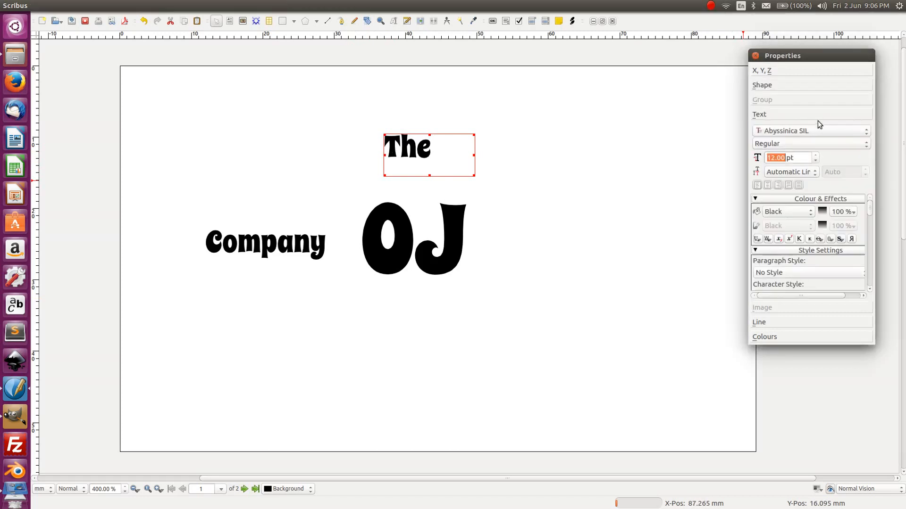
{"action": "scroll", "coordinate": [817, 156], "scroll_direction": "up", "scroll_amount": 4}
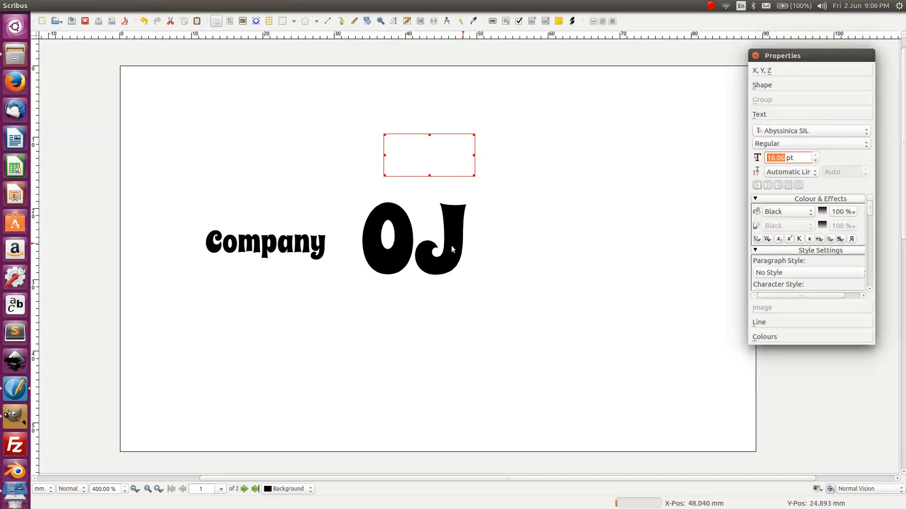
{"action": "left_click_drag", "start_coordinate": [472, 176], "coordinate": [518, 233]}
{"action": "left_click_drag", "start_coordinate": [411, 147], "coordinate": [386, 97]}
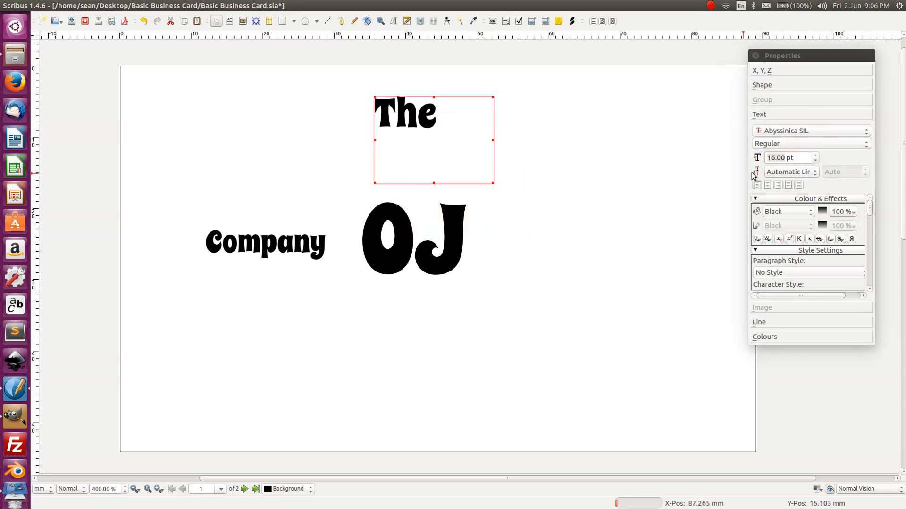
{"action": "scroll", "coordinate": [815, 158], "scroll_direction": "up", "scroll_amount": 5}
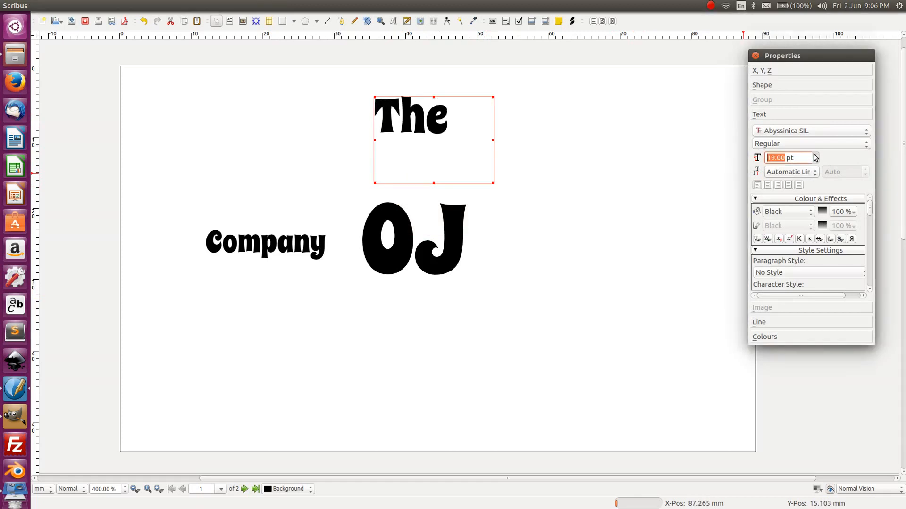
{"action": "scroll", "coordinate": [815, 162], "scroll_direction": "down", "scroll_amount": 5}
{"action": "scroll", "coordinate": [816, 162], "scroll_direction": "down", "scroll_amount": 1}
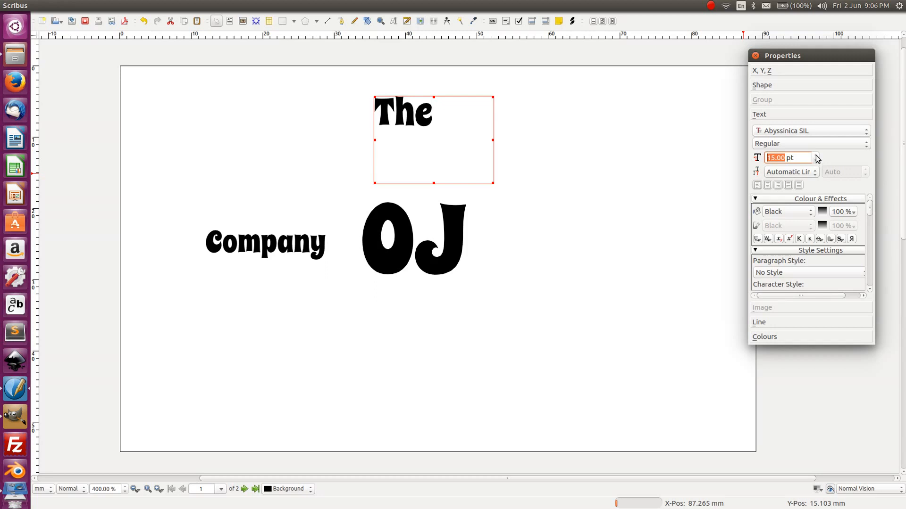
{"action": "scroll", "coordinate": [817, 159], "scroll_direction": "up", "scroll_amount": 4}
{"action": "scroll", "coordinate": [817, 160], "scroll_direction": "down", "scroll_amount": 1}
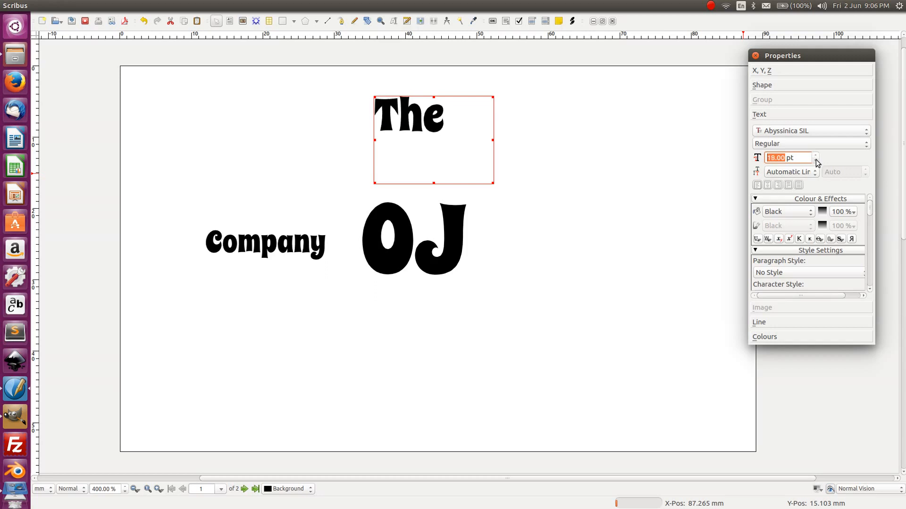
- Nudge 'The' with arrow keys to sit just above OJ at X 36.231 mm, Y 12.689 mm
{"action": "left_click", "coordinate": [437, 157]}
{"action": "left_click", "coordinate": [533, 161]}
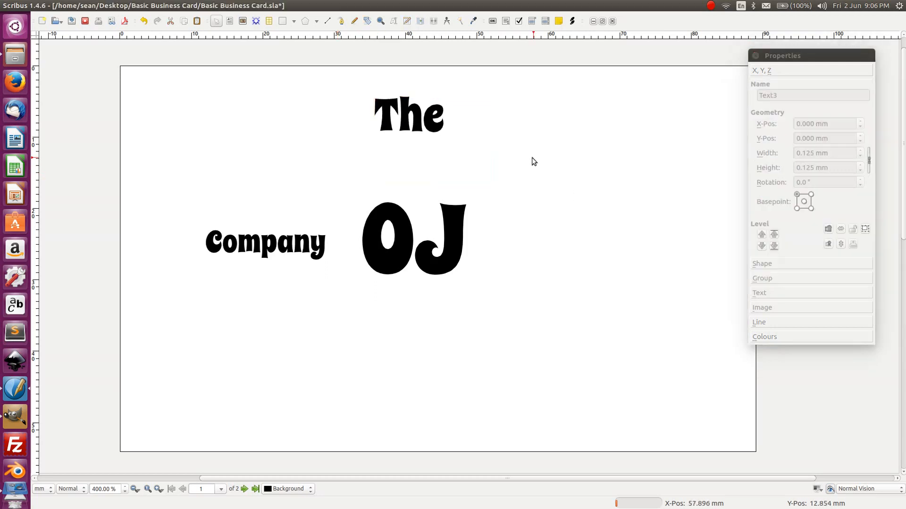
{"action": "left_click", "coordinate": [402, 121]}
{"action": "left_click_drag", "start_coordinate": [404, 116], "coordinate": [415, 146]}
{"action": "key", "text": "shift+Down"}
{"action": "key", "text": "shift+Down"}
{"action": "key", "text": "shift+Down"}
{"action": "key", "text": "Down"}
{"action": "key", "text": "Down"}
{"action": "key", "text": "Down"}
{"action": "key", "text": "Down"}
{"action": "key", "text": "Left"}
{"action": "key", "text": "Left"}
{"action": "key", "text": "Right"}
{"action": "key", "text": "Right"}
{"action": "key", "text": "Left"}
{"action": "key", "text": "shift+Up"}
{"action": "key", "text": "shift+Up"}
{"action": "key", "text": "shift+Up"}
{"action": "key", "text": "shift+Up"}
{"action": "key", "text": "shift+Up"}
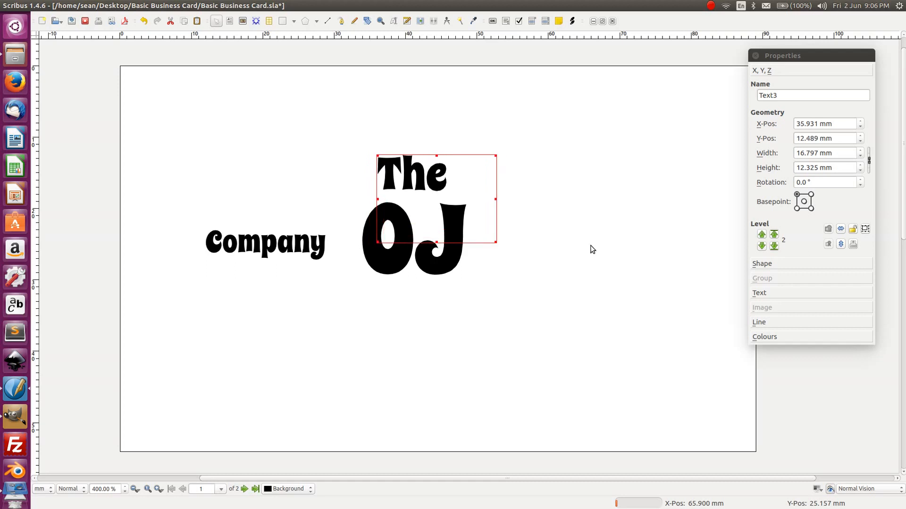
{"action": "key", "text": "shift+Right"}
{"action": "key", "text": "shift+Right"}
{"action": "key", "text": "shift+Right"}
{"action": "key", "text": "shift+Right"}
{"action": "key", "text": "shift+Left"}
{"action": "key", "text": "shift+Left"}
{"action": "key", "text": "shift+Down"}
{"action": "key", "text": "shift+Down"}
{"action": "key", "text": "shift+Down"}
{"action": "key", "text": "shift+Down"}
{"action": "key", "text": "shift+Down"}
{"action": "key", "text": "shift+Up"}
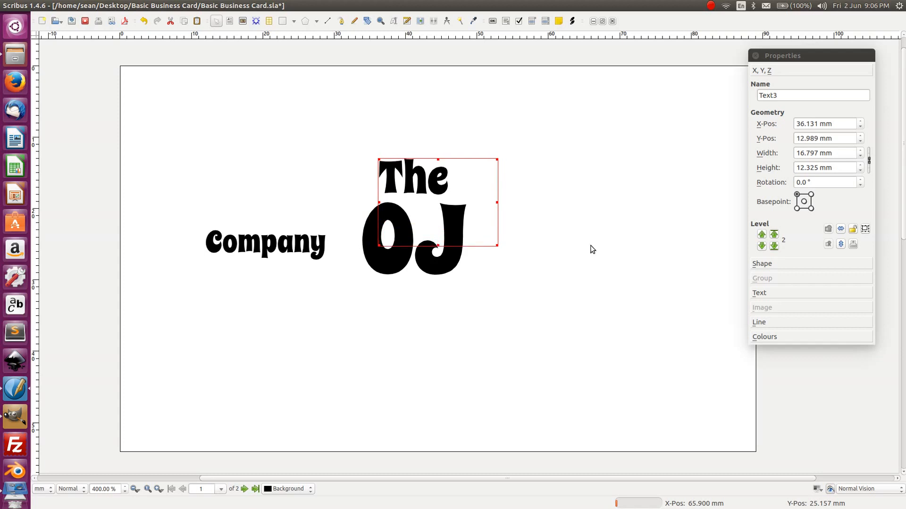
{"action": "key", "text": "shift+Right"}
{"action": "key", "text": "shift+Left"}
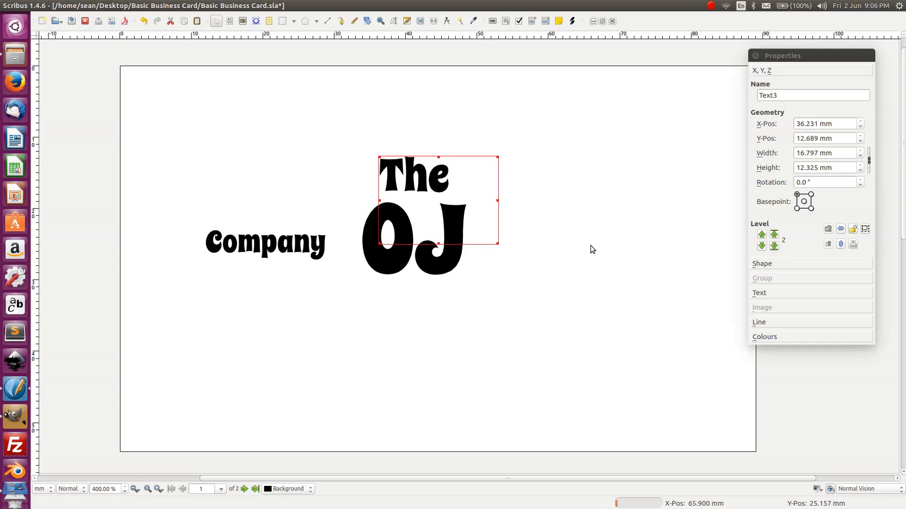
- Move the Company frame to sit centred below the OJ
{"action": "left_click", "coordinate": [353, 119]}
{"action": "left_click", "coordinate": [283, 242]}
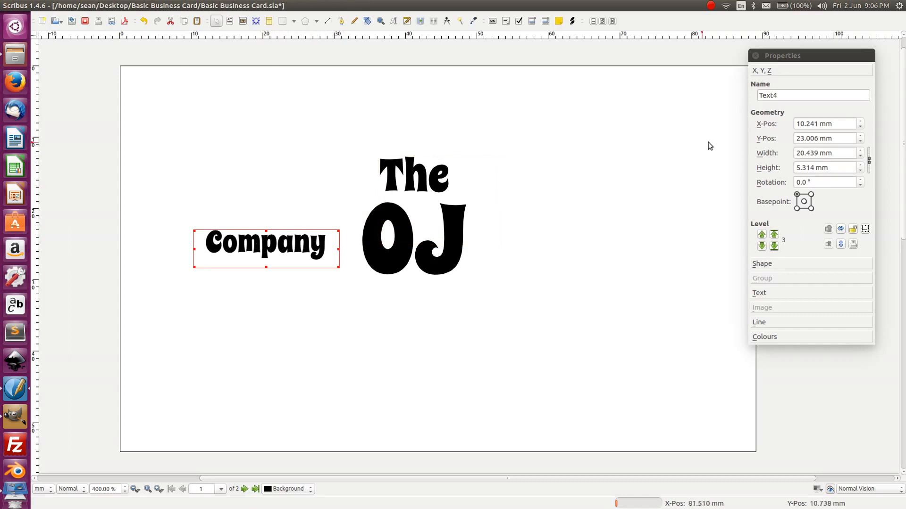
{"action": "left_click_drag", "start_coordinate": [241, 244], "coordinate": [390, 305]}
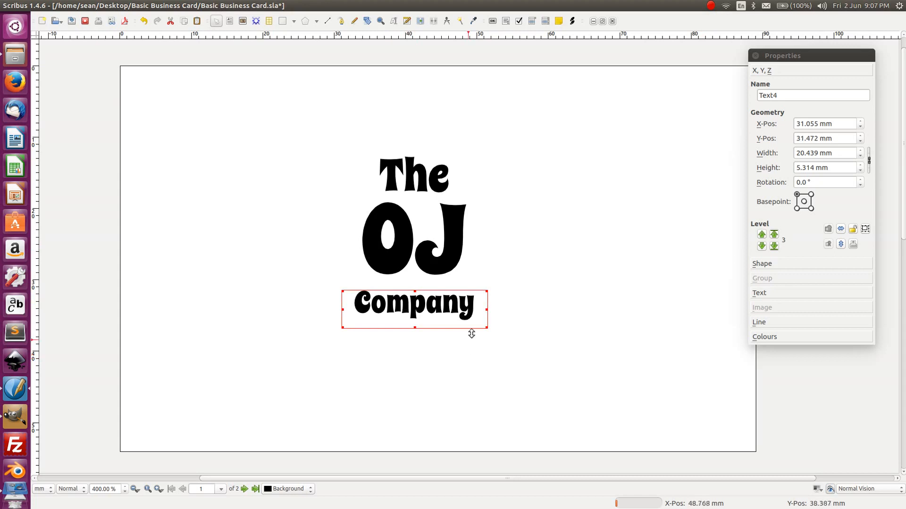
- Set Company's font size to 15 pt and enlarge its frame so the text shows
{"action": "left_click", "coordinate": [770, 294]}
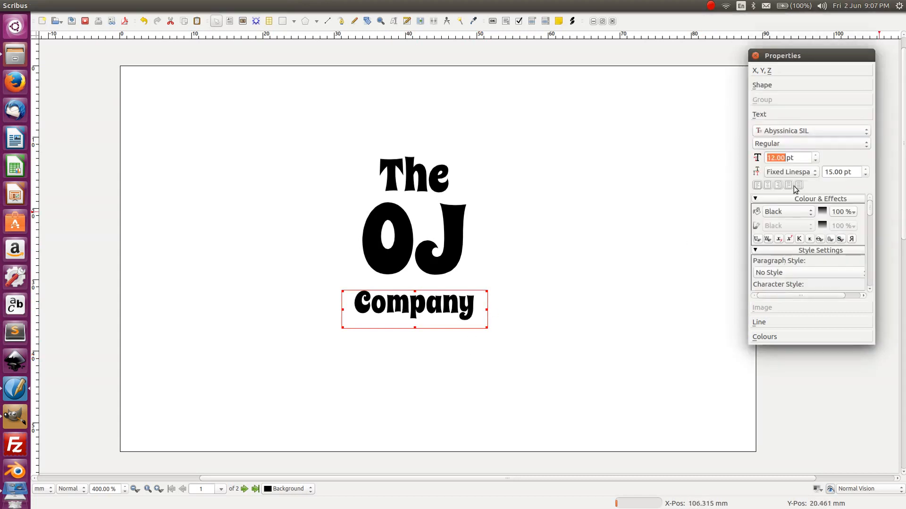
{"action": "left_click", "coordinate": [815, 155]}
{"action": "left_click", "coordinate": [816, 156]}
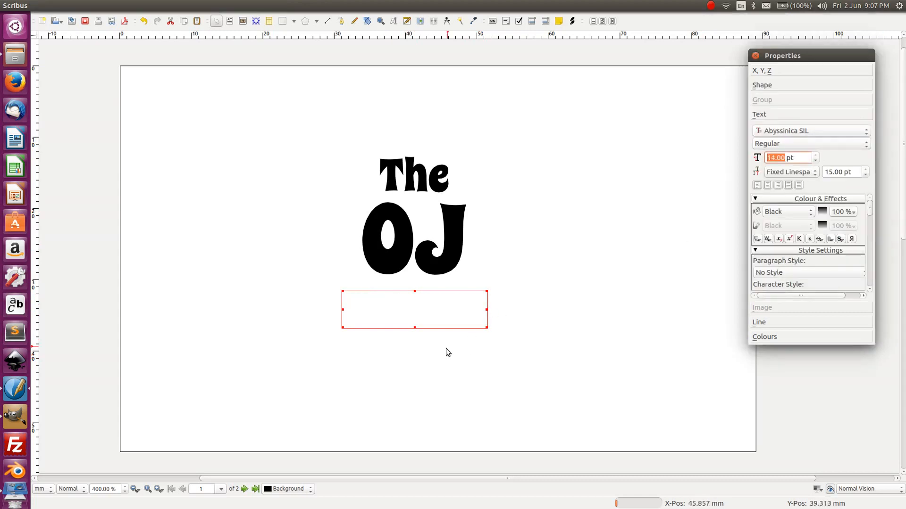
{"action": "left_click_drag", "start_coordinate": [488, 327], "coordinate": [507, 343]}
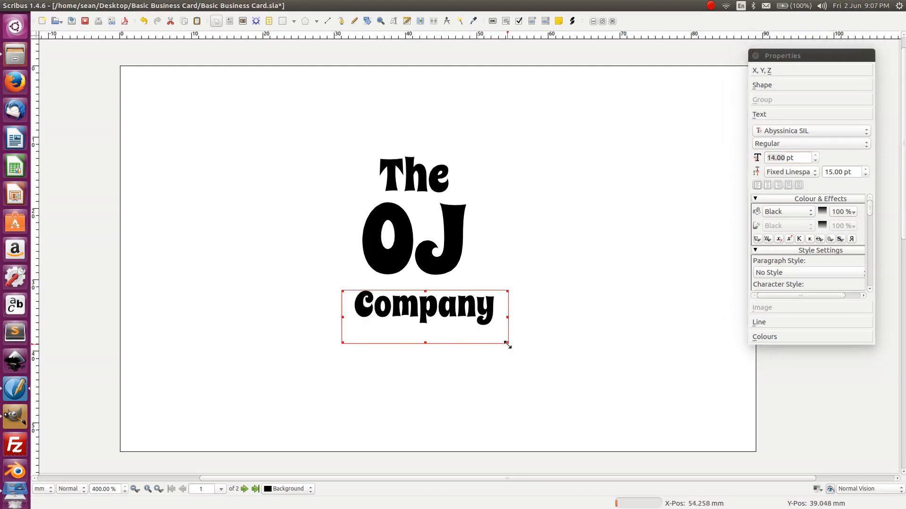
{"action": "left_click", "coordinate": [814, 157]}
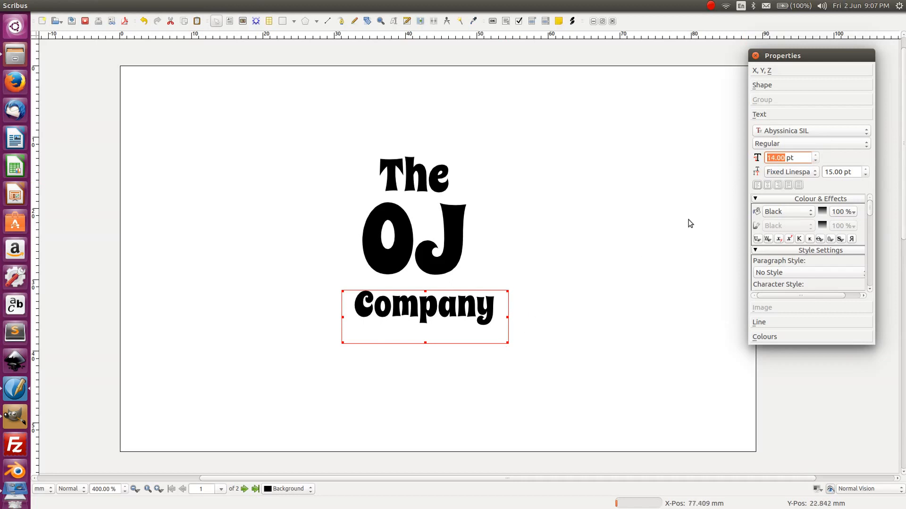
{"action": "left_click", "coordinate": [815, 155]}
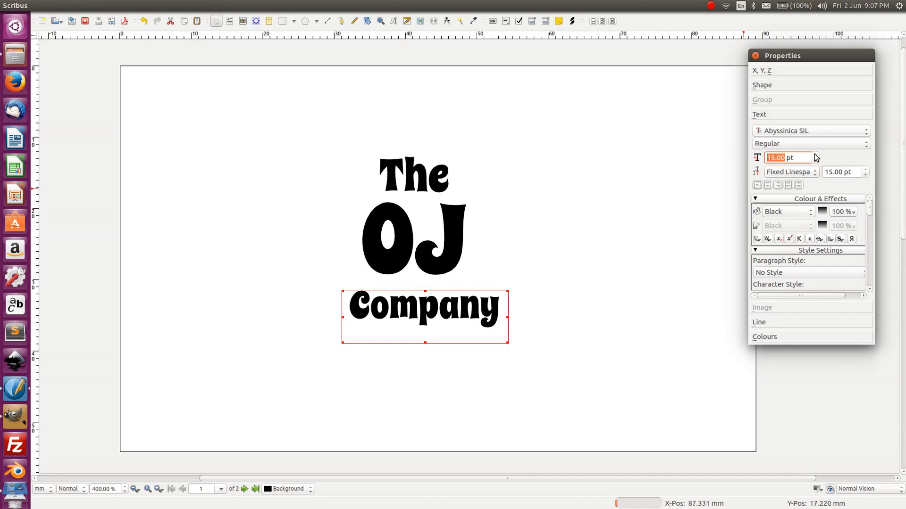
{"action": "left_click", "coordinate": [815, 155]}
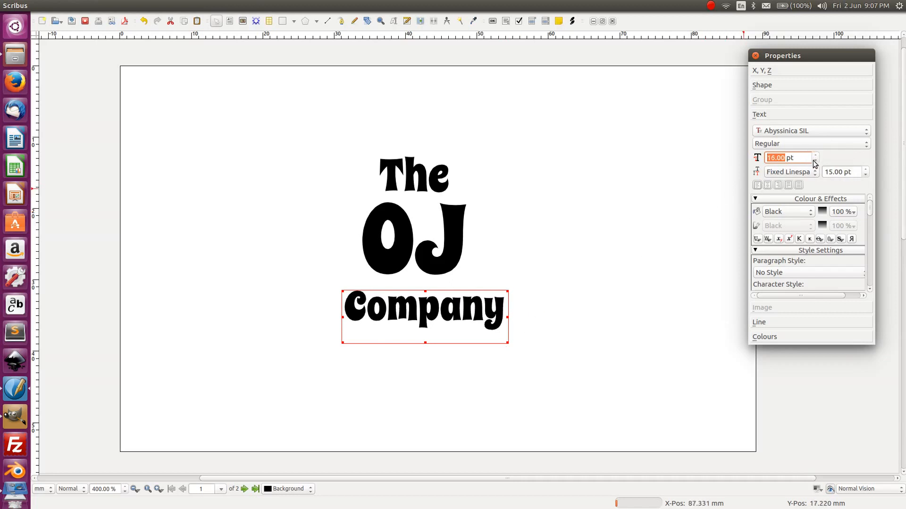
{"action": "left_click", "coordinate": [813, 161]}
- Nudge Company with arrow keys to X 30.355 mm, Y 30.172 mm directly beneath OJ
{"action": "left_click", "coordinate": [515, 310]}
{"action": "left_click", "coordinate": [483, 309]}
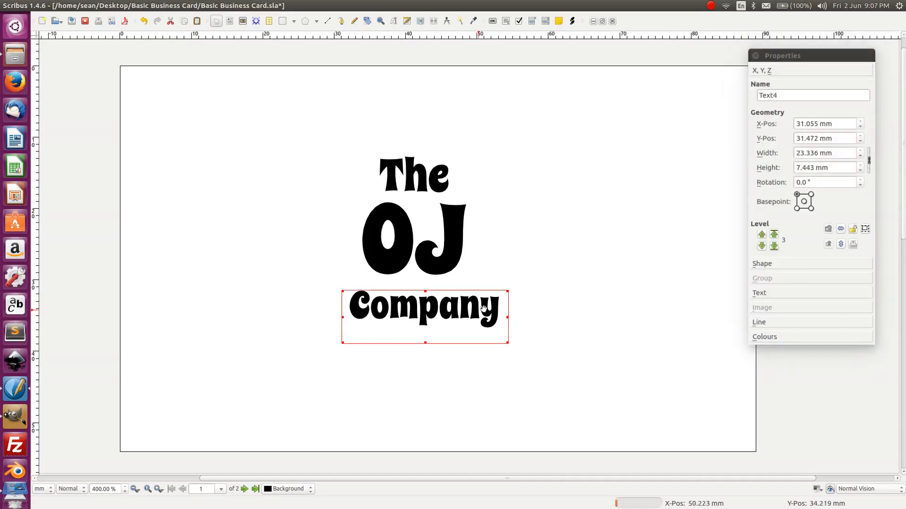
{"action": "key", "text": "shift+Left"}
{"action": "key", "text": "shift+Left"}
{"action": "key", "text": "shift+Left"}
{"action": "key", "text": "shift+Left"}
{"action": "key", "text": "shift+Left"}
{"action": "key", "text": "shift+Left"}
{"action": "key", "text": "shift+Left"}
{"action": "key", "text": "shift+Up"}
{"action": "key", "text": "shift+Up"}
{"action": "key", "text": "shift+Up"}
{"action": "key", "text": "shift+Up"}
{"action": "key", "text": "shift+Up"}
{"action": "key", "text": "shift+Up"}
{"action": "key", "text": "shift+Up"}
{"action": "key", "text": "shift+Up"}
{"action": "key", "text": "shift+Up"}
{"action": "key", "text": "shift+Up"}
{"action": "key", "text": "shift+Up"}
{"action": "key", "text": "shift+Up"}
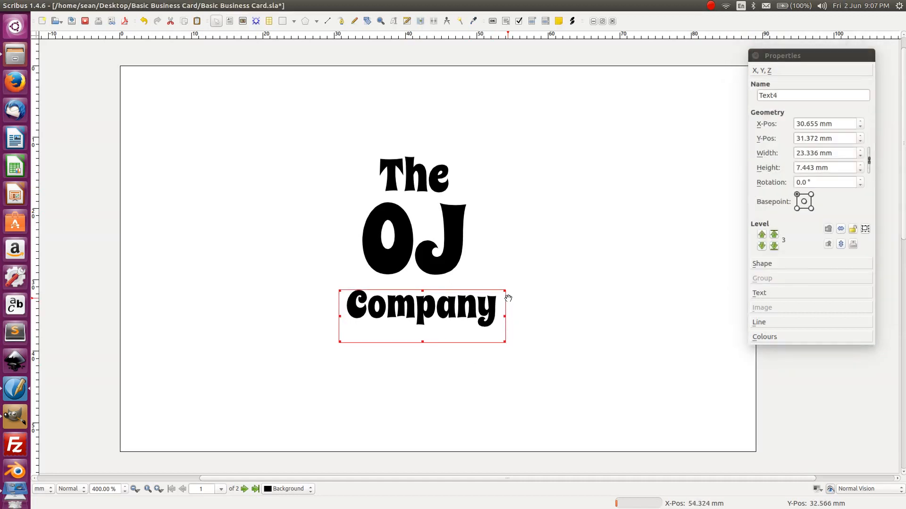
{"action": "key", "text": "shift+Left"}
{"action": "key", "text": "shift+Left"}
{"action": "key", "text": "shift+Left"}
{"action": "key", "text": "shift+Left"}
{"action": "key", "text": "shift+Left"}
{"action": "key", "text": "shift+Right"}
{"action": "key", "text": "shift+Right"}
{"action": "key", "text": "shift+Right"}
{"action": "key", "text": "shift+Right"}
{"action": "key", "text": "shift+Right"}
{"action": "key", "text": "shift+Up"}
{"action": "key", "text": "shift+Up"}
{"action": "key", "text": "shift+Up"}
{"action": "key", "text": "shift+Up"}
{"action": "key", "text": "shift+Up"}
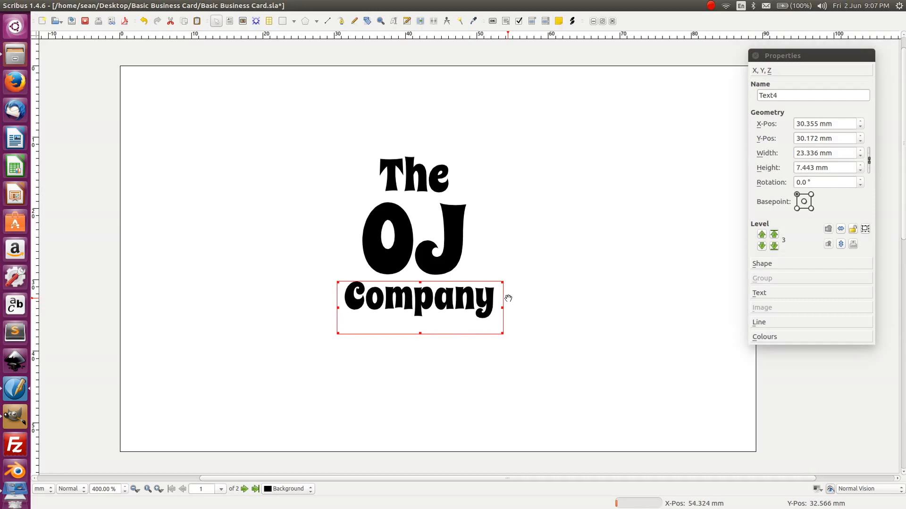
{"action": "key", "text": "shift+Up"}
{"action": "key", "text": "shift+Up"}
{"action": "key", "text": "shift+Up"}
{"action": "key", "text": "shift+Up"}
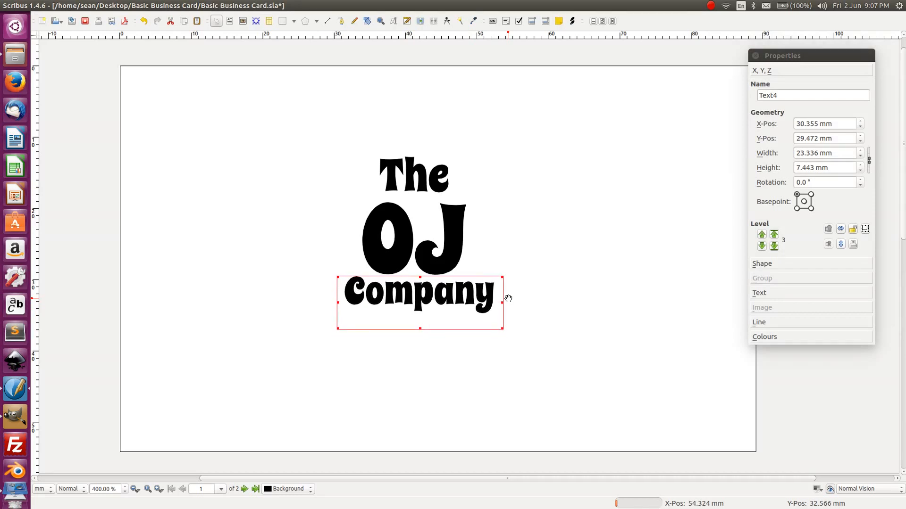
{"action": "key", "text": "shift+Down"}
{"action": "key", "text": "shift+Down"}
{"action": "key", "text": "shift+Down"}
{"action": "key", "text": "shift+Down"}
{"action": "key", "text": "shift+Down"}
{"action": "key", "text": "shift+Down"}
{"action": "key", "text": "shift+Down"}
{"action": "key", "text": "shift+Down"}
{"action": "key", "text": "shift+Down"}
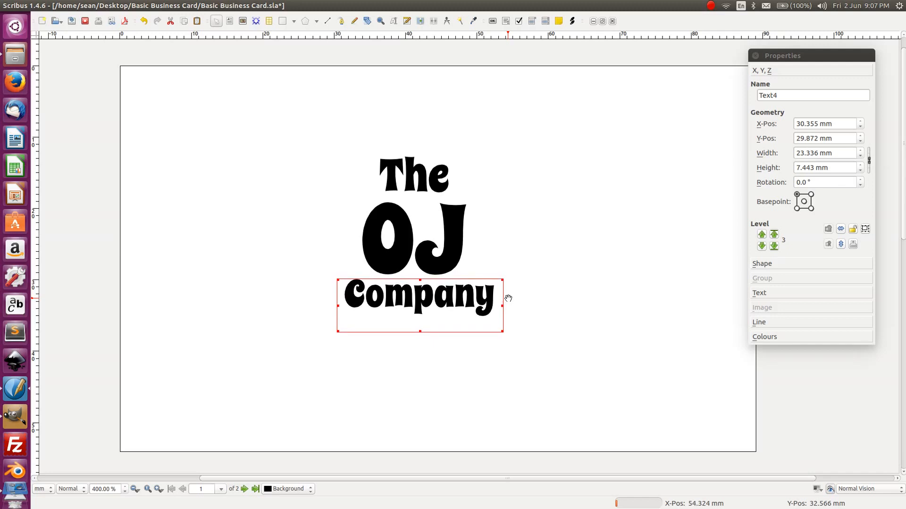
{"action": "key", "text": "shift+Up"}
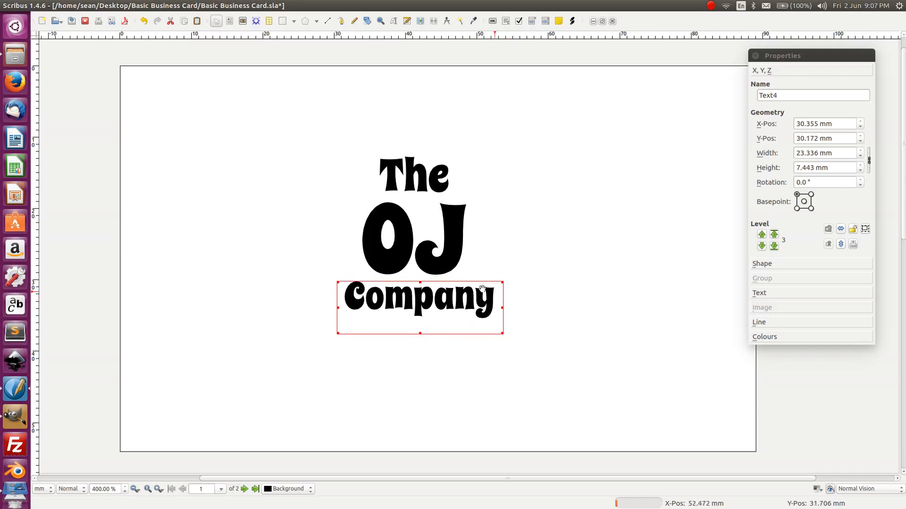
{"action": "left_click", "coordinate": [578, 213]}
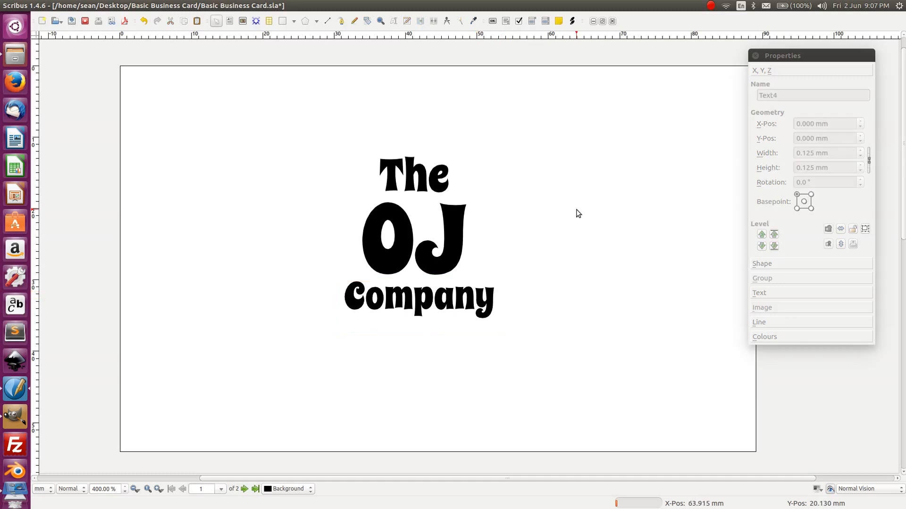
- Group the The, OJ and Company frames with Ctrl+G into Group4 and select it
{"action": "left_click_drag", "start_coordinate": [602, 399], "coordinate": [327, 68]}
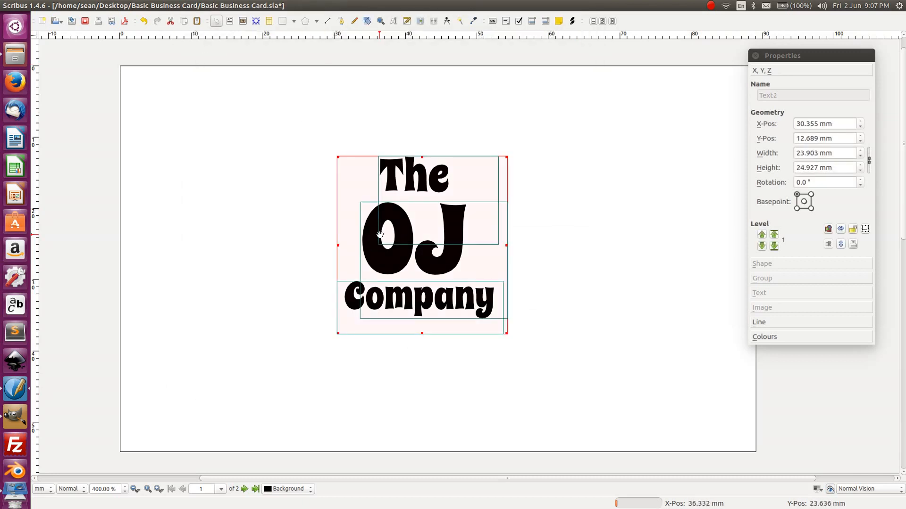
{"action": "key", "text": "ctrl+g"}
{"action": "left_click", "coordinate": [529, 212]}
{"action": "left_click", "coordinate": [462, 232]}
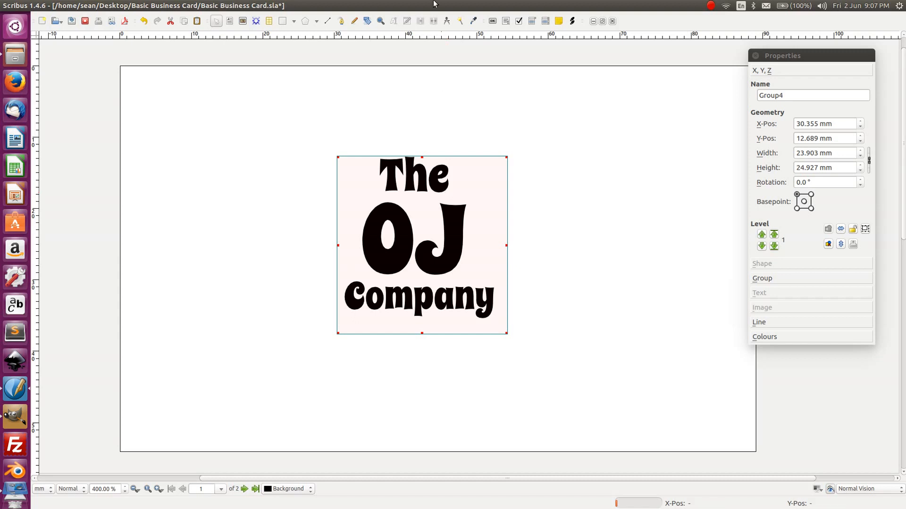
- Drag the OJ Company logo group toward the card's top-left corner and re-frame the view
{"action": "key", "text": "shift+Down"}
{"action": "left_click_drag", "start_coordinate": [414, 196], "coordinate": [238, 118]}
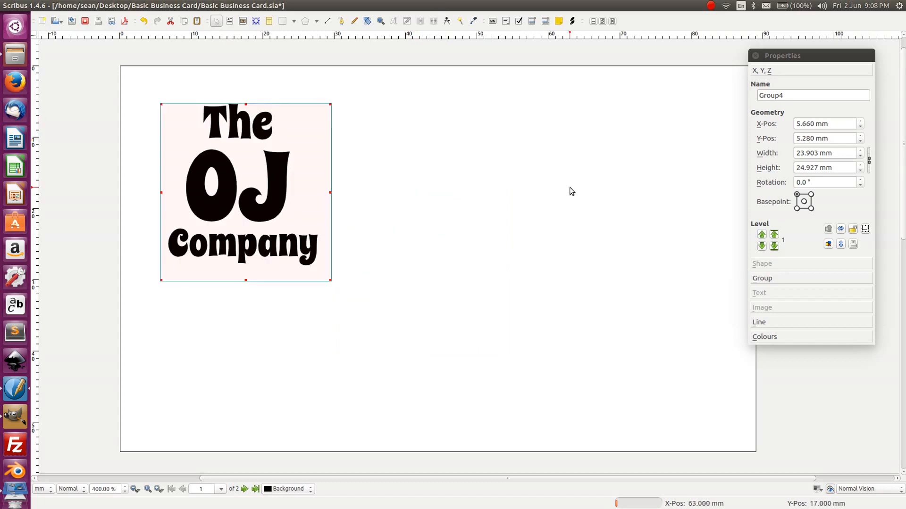
{"action": "left_click", "coordinate": [569, 191]}
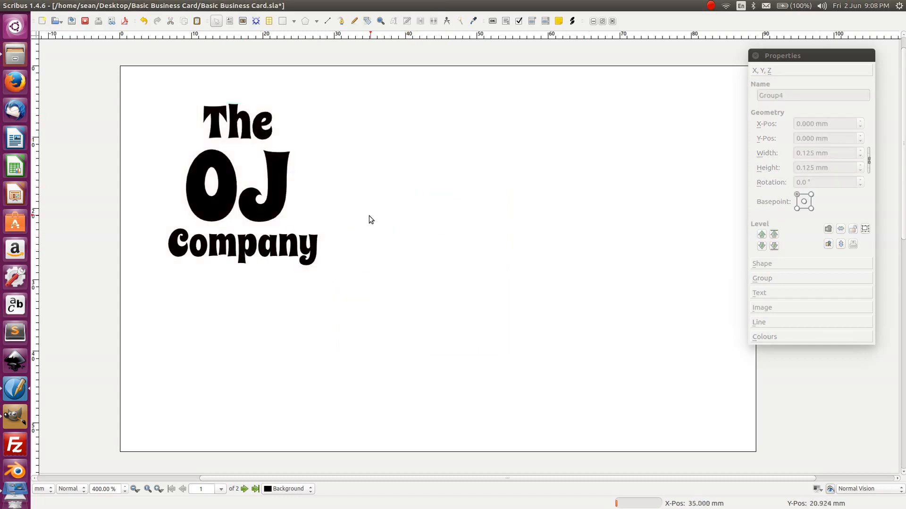
{"action": "scroll", "coordinate": [369, 217], "scroll_direction": "down", "scroll_amount": 1}
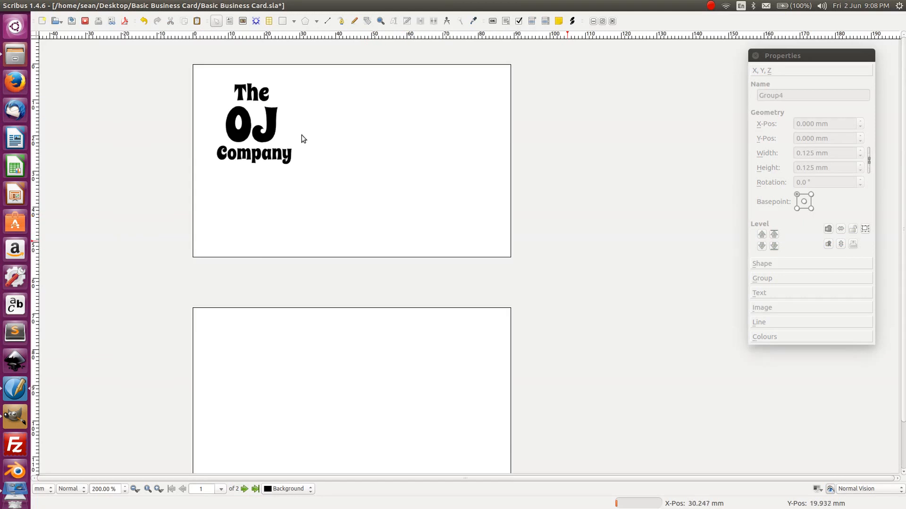
{"action": "left_click", "coordinate": [158, 489]}
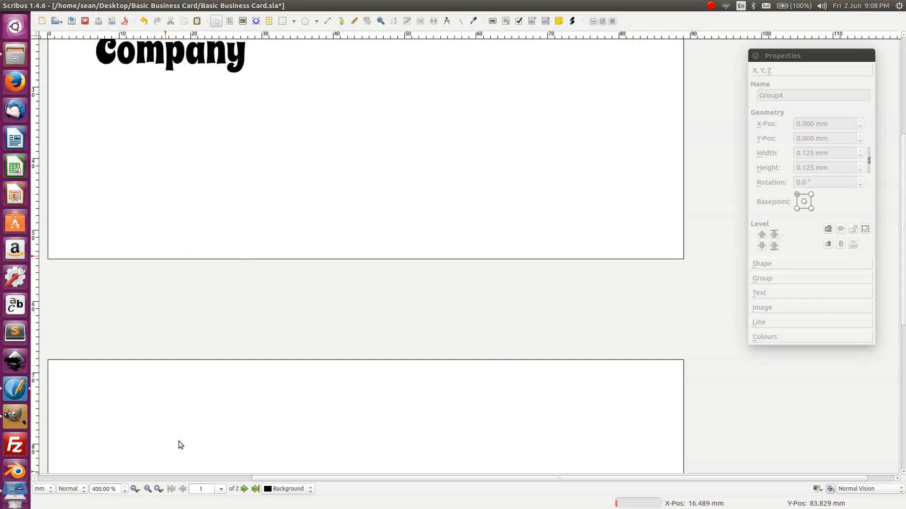
{"action": "left_click_drag", "start_coordinate": [364, 239], "coordinate": [364, 244]}
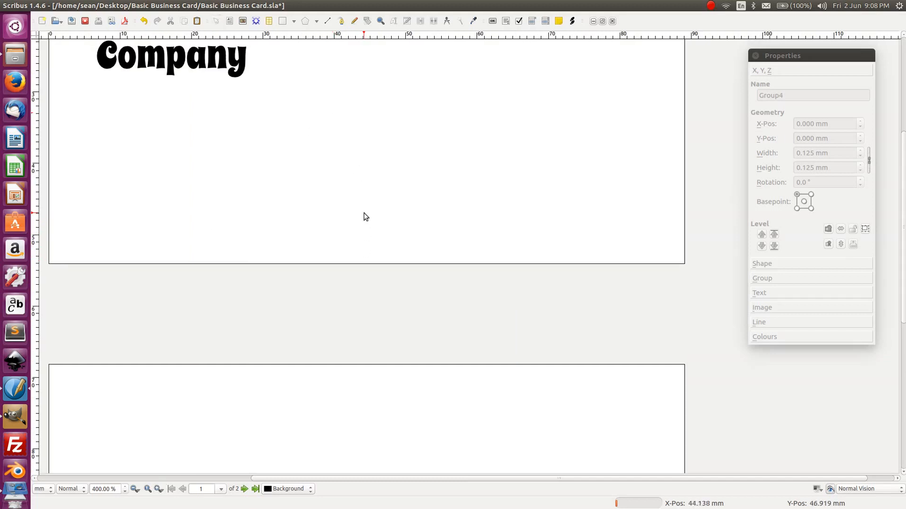
{"action": "left_click_drag", "start_coordinate": [364, 213], "coordinate": [382, 305]}
{"action": "left_click_drag", "start_coordinate": [396, 213], "coordinate": [345, 249]}
{"action": "key", "text": "space"}
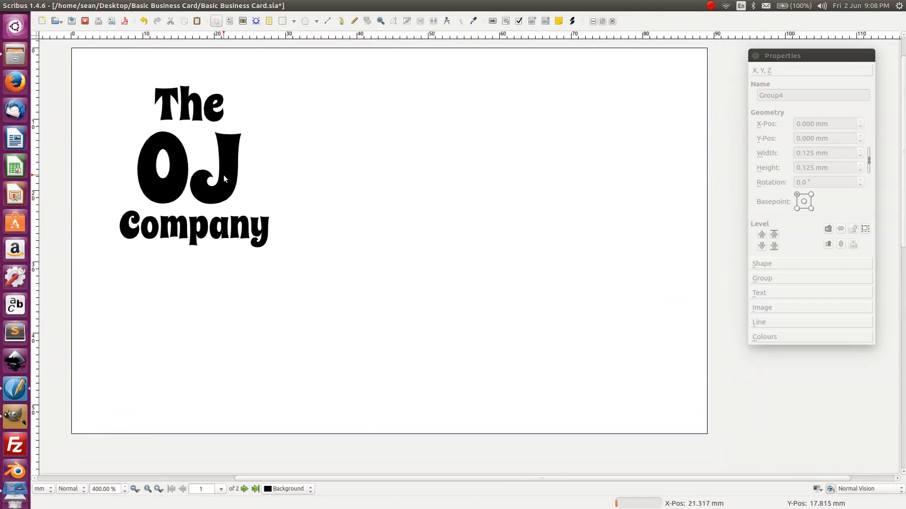
- Nudge the logo group right until X-Pos reads 8.860 mm
{"action": "left_click", "coordinate": [225, 178]}
{"action": "key", "text": "Right"}
{"action": "key", "text": "Right"}
{"action": "key", "text": "Right"}
{"action": "key", "text": "Right"}
{"action": "key", "text": "Right"}
{"action": "key", "text": "Right"}
{"action": "key", "text": "Right"}
{"action": "key", "text": "Right"}
{"action": "key", "text": "Right"}
{"action": "key", "text": "Right"}
{"action": "key", "text": "Right"}
{"action": "key", "text": "Right"}
{"action": "key", "text": "Right"}
{"action": "key", "text": "Right"}
{"action": "key", "text": "Right"}
{"action": "key", "text": "Right"}
{"action": "key", "text": "Right"}
{"action": "key", "text": "Right"}
{"action": "key", "text": "Right"}
{"action": "key", "text": "Right"}
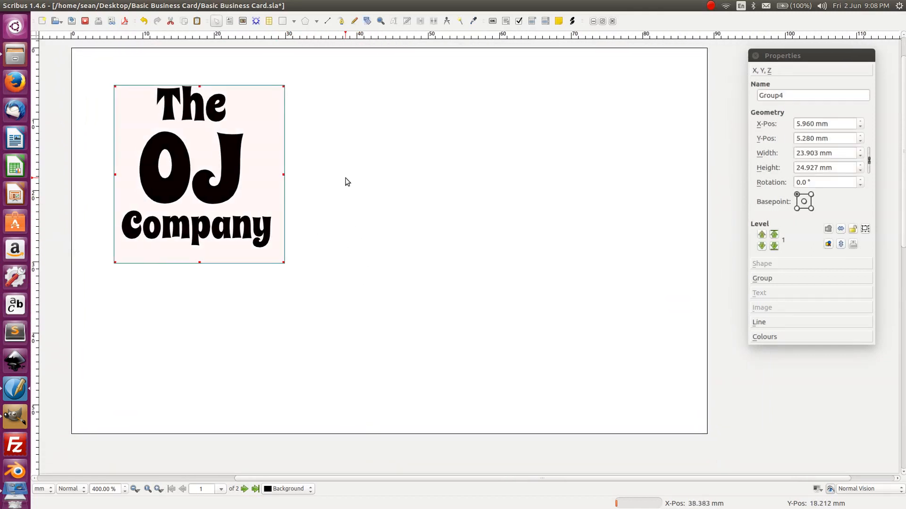
{"action": "key", "text": "Right"}
{"action": "key", "text": "Right"}
{"action": "key", "text": "Right"}
{"action": "key", "text": "Right"}
{"action": "key", "text": "Right"}
{"action": "key", "text": "Right"}
{"action": "key", "text": "Right"}
{"action": "key", "text": "Right"}
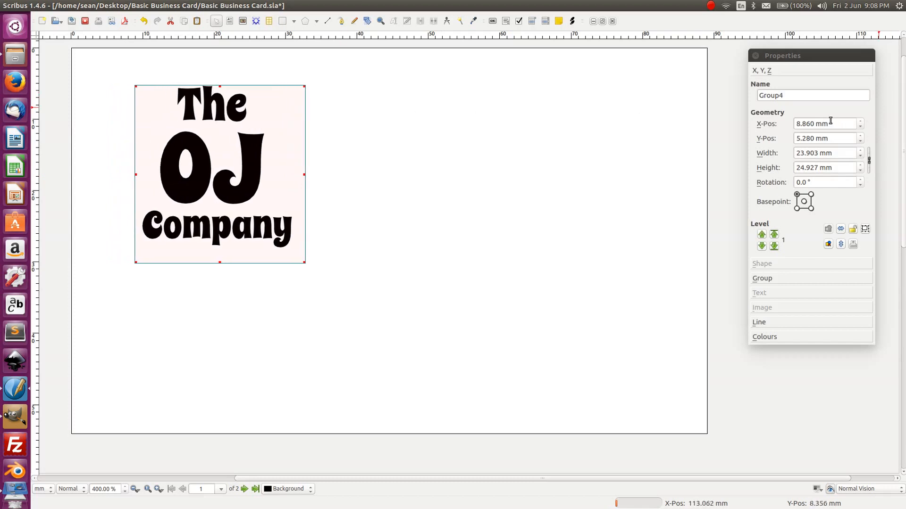
{"action": "left_click", "coordinate": [797, 194]}
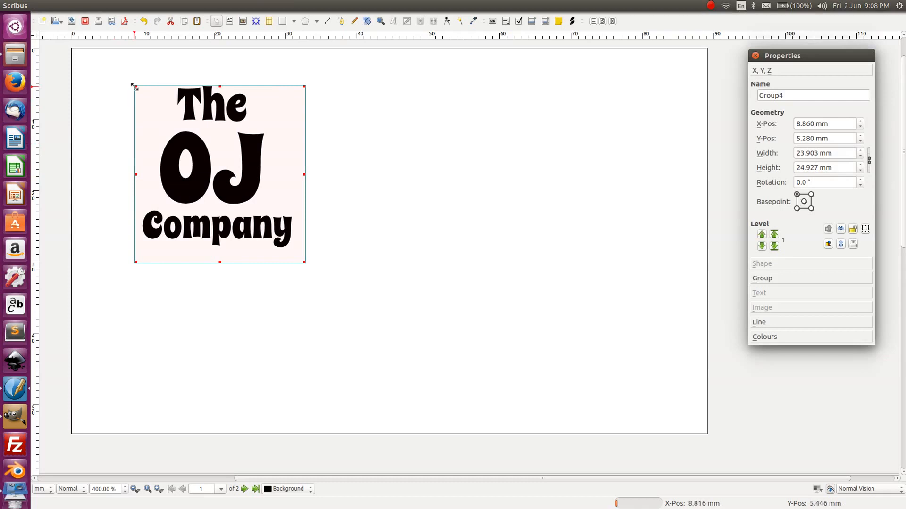
- Try X-Pos 10 mm and Y-Pos 10 mm for the logo group and preview it
{"action": "left_click", "coordinate": [827, 124]}
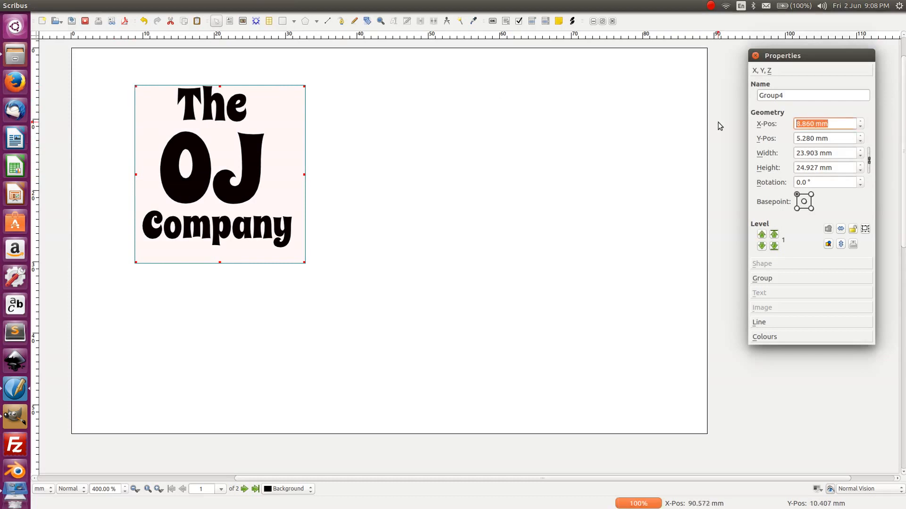
{"action": "type", "text": "10"}
{"action": "key", "text": "Tab"}
{"action": "type", "text": "10"}
{"action": "key", "text": "Tab"}
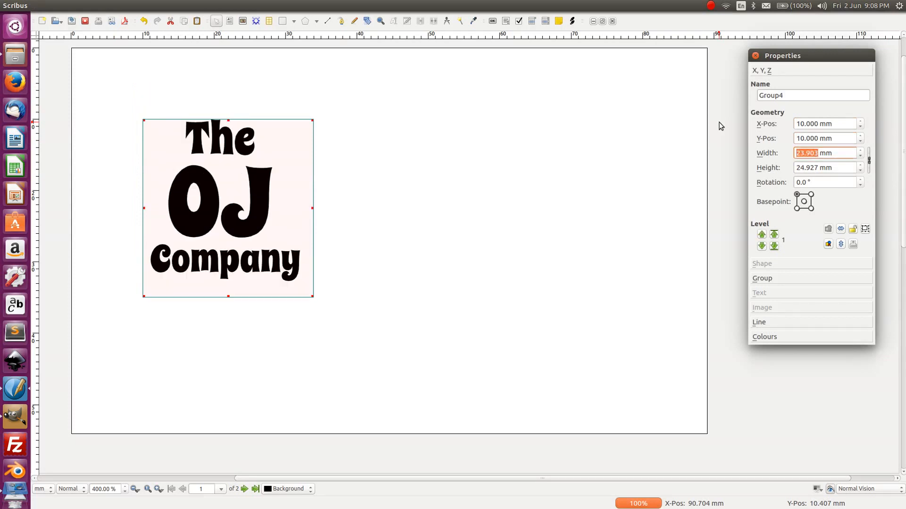
{"action": "left_click", "coordinate": [417, 118]}
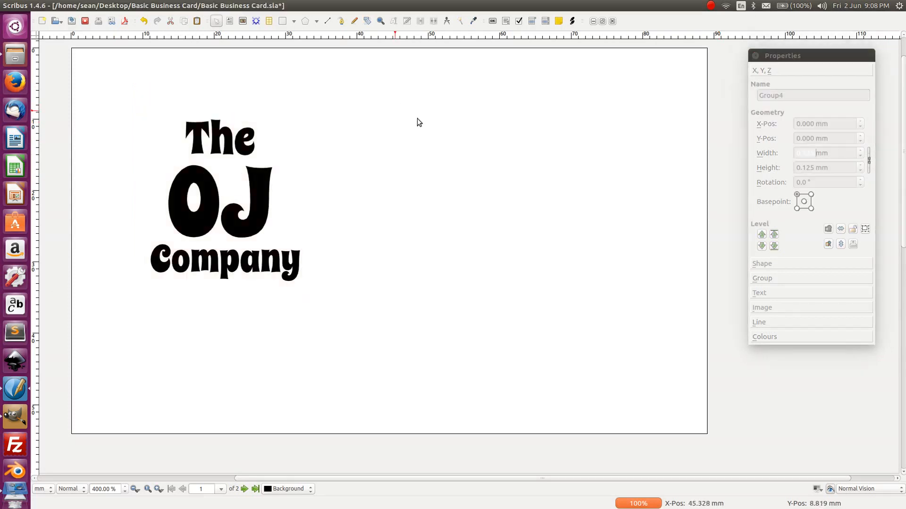
- Try the logo group at X-Pos 6 mm and Y-Pos 6 mm instead
{"action": "left_click", "coordinate": [231, 143]}
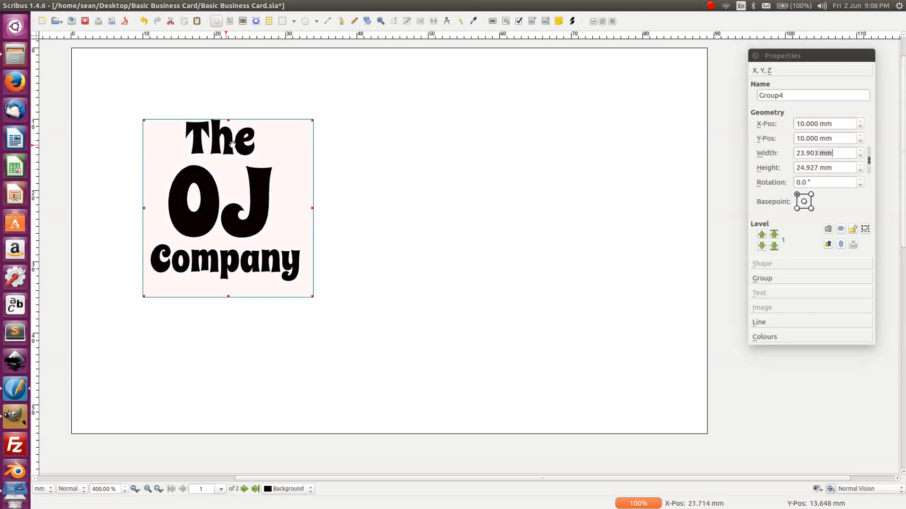
{"action": "left_click", "coordinate": [843, 124]}
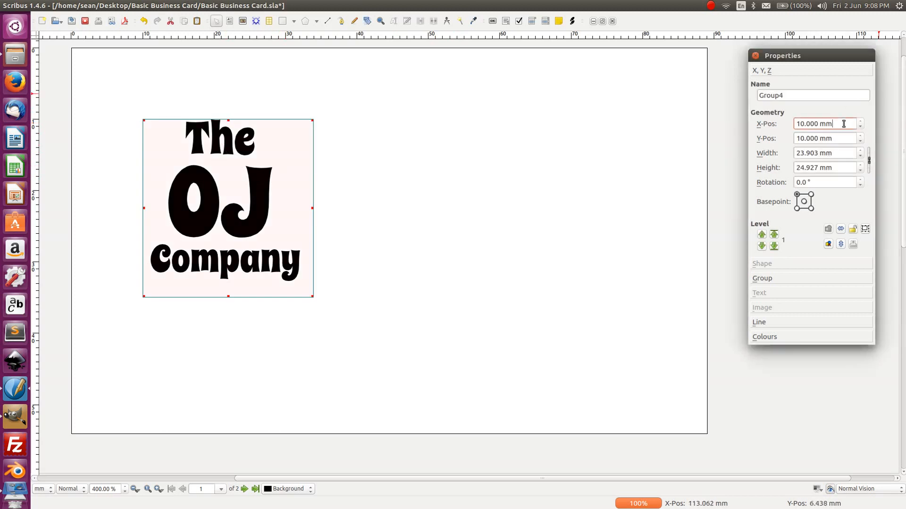
{"action": "left_click", "coordinate": [720, 116]}
{"action": "left_click", "coordinate": [245, 212]}
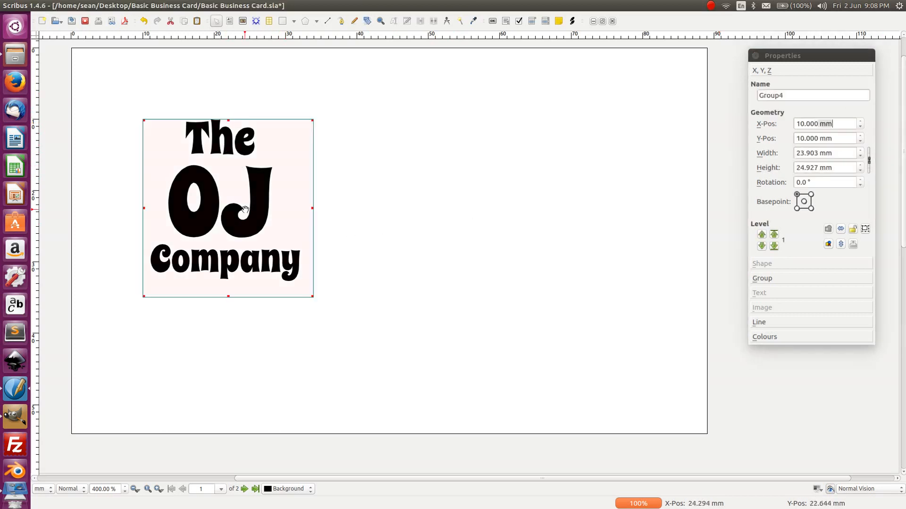
{"action": "left_click", "coordinate": [843, 122]}
{"action": "left_click_drag", "start_coordinate": [842, 122], "coordinate": [795, 123]}
{"action": "type", "text": "6"}
{"action": "key", "text": "Tab"}
{"action": "type", "text": "6"}
{"action": "key", "text": "Tab"}
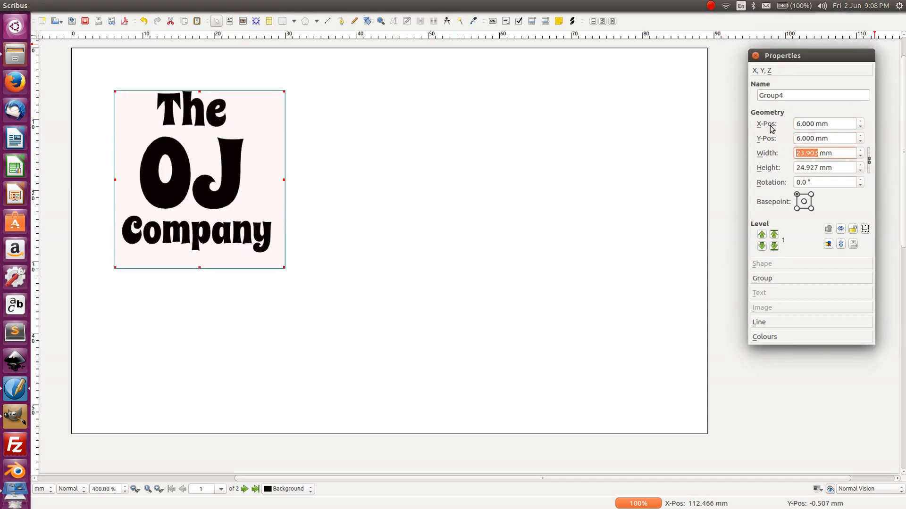
{"action": "left_click", "coordinate": [495, 269]}
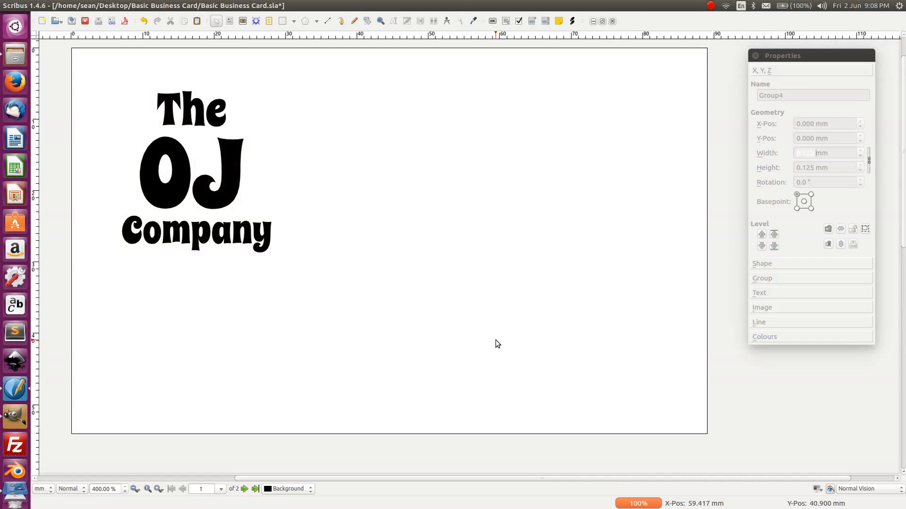
- Set the logo group's X-Pos to 8 mm and check the placement
{"action": "left_click", "coordinate": [190, 196]}
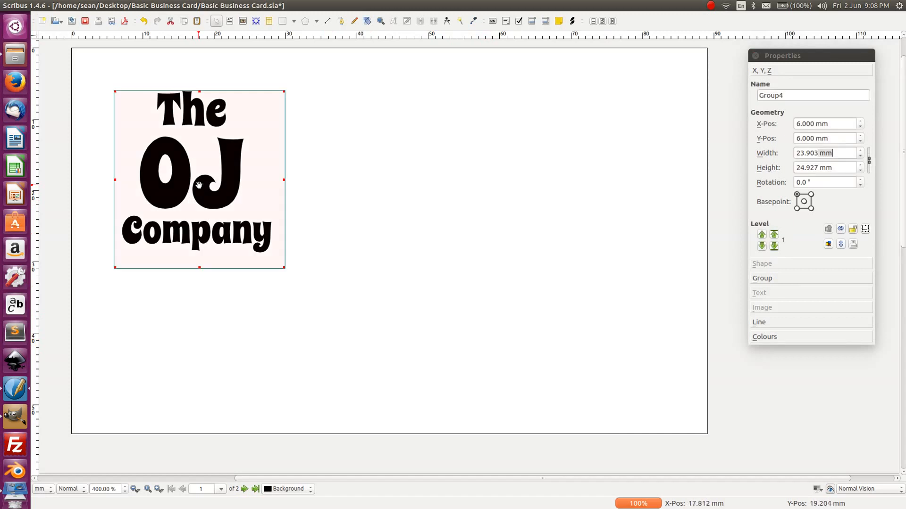
{"action": "left_click", "coordinate": [828, 123]}
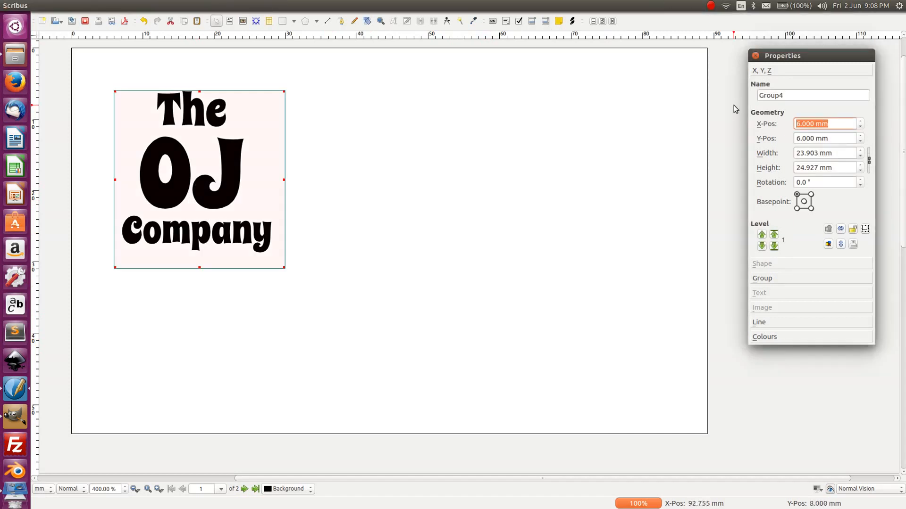
{"action": "type", "text": "8"}
{"action": "key", "text": "Tab"}
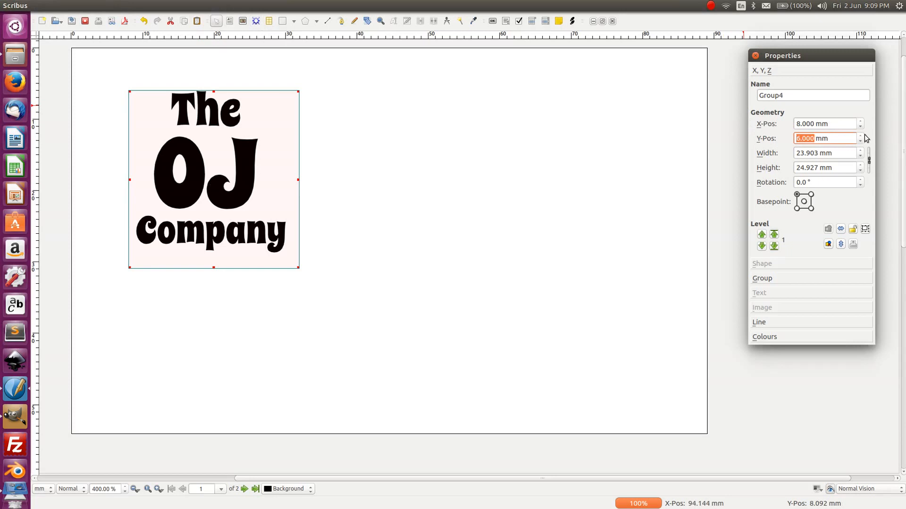
{"action": "scroll", "coordinate": [861, 139], "scroll_direction": "up", "scroll_amount": 8}
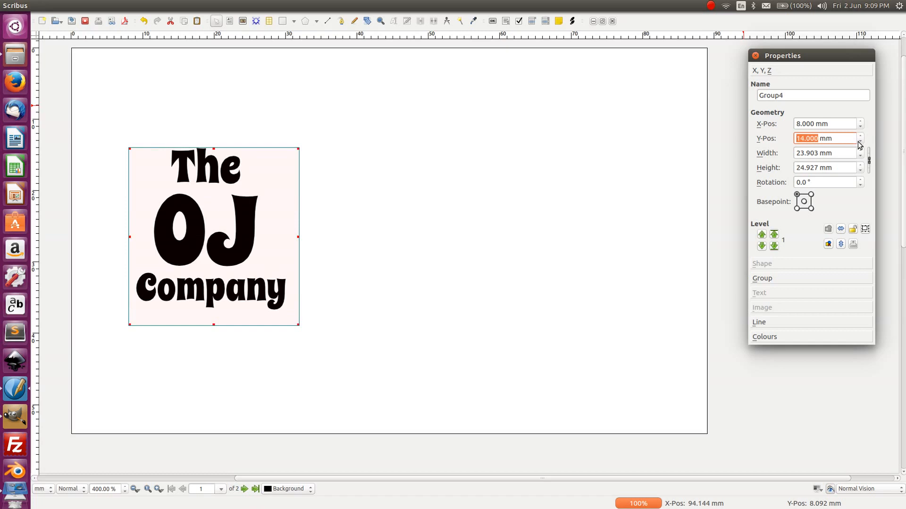
{"action": "scroll", "coordinate": [857, 142], "scroll_direction": "down", "scroll_amount": 1}
{"action": "left_click", "coordinate": [363, 224]}
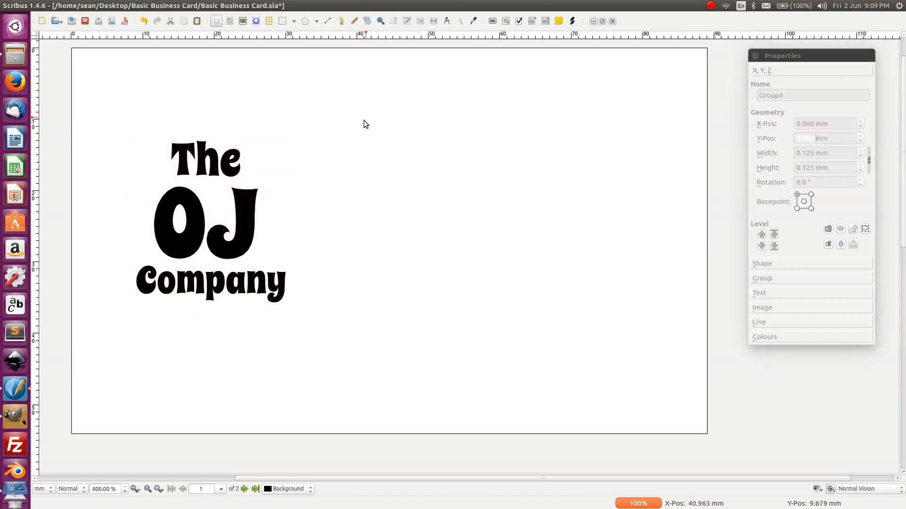
- Reselect the logo group and review its final position on the card
{"action": "left_click", "coordinate": [214, 214]}
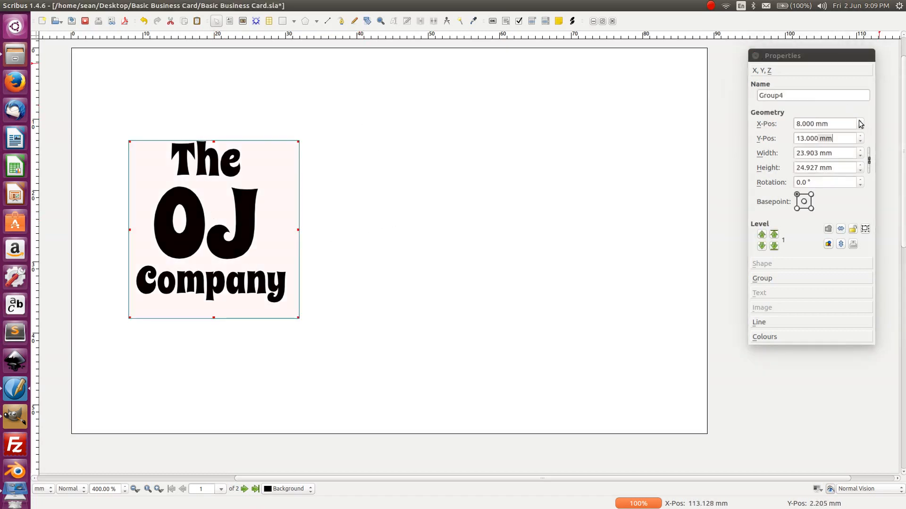
{"action": "scroll", "coordinate": [861, 124], "scroll_direction": "up", "scroll_amount": 2}
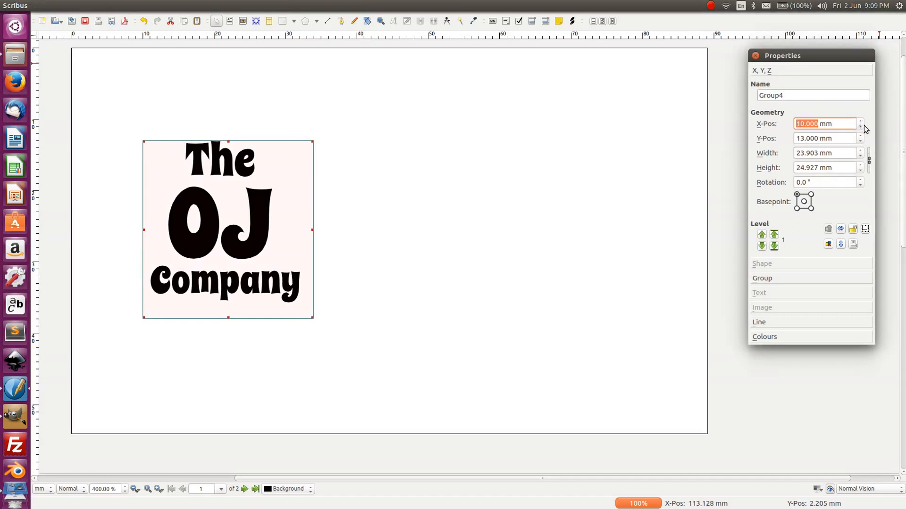
{"action": "scroll", "coordinate": [862, 128], "scroll_direction": "down", "scroll_amount": 1}
{"action": "scroll", "coordinate": [859, 138], "scroll_direction": "down", "scroll_amount": 1}
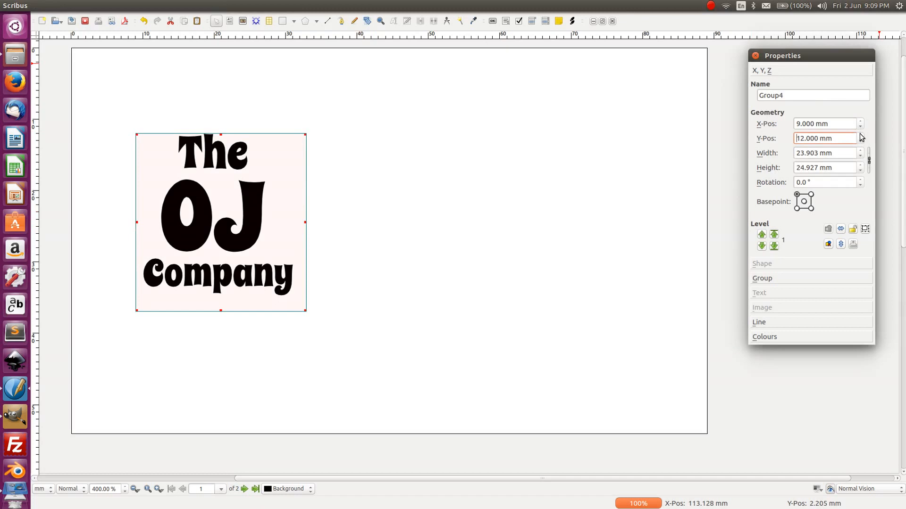
{"action": "scroll", "coordinate": [861, 137], "scroll_direction": "up", "scroll_amount": 3}
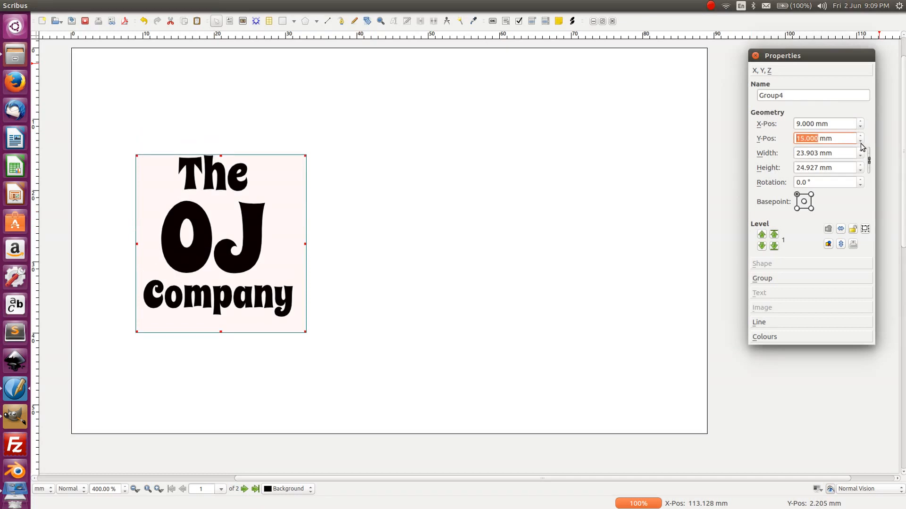
{"action": "scroll", "coordinate": [862, 145], "scroll_direction": "down", "scroll_amount": 1}
{"action": "left_click", "coordinate": [533, 218]}
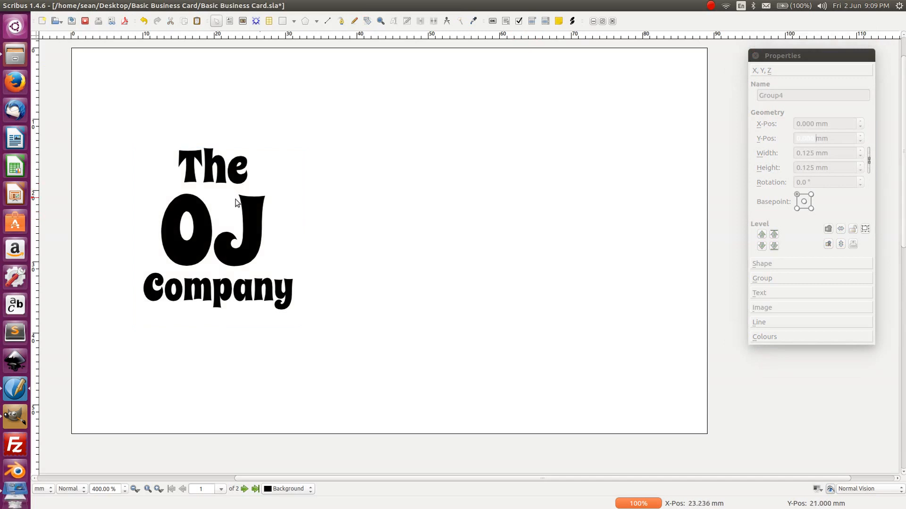
- Save the document, re-zoom and pan to the card, and select the OJ Company logo group
{"action": "left_click", "coordinate": [74, 22]}
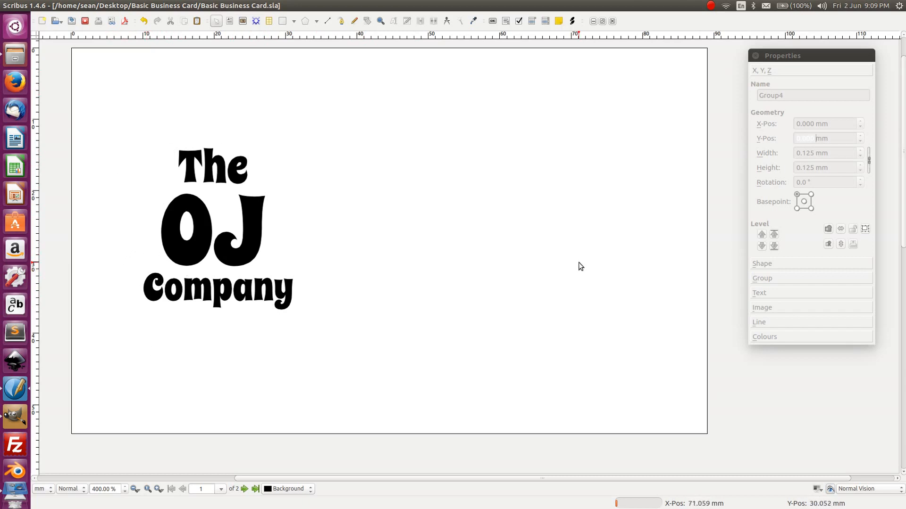
{"action": "key", "text": "ctrl+minus"}
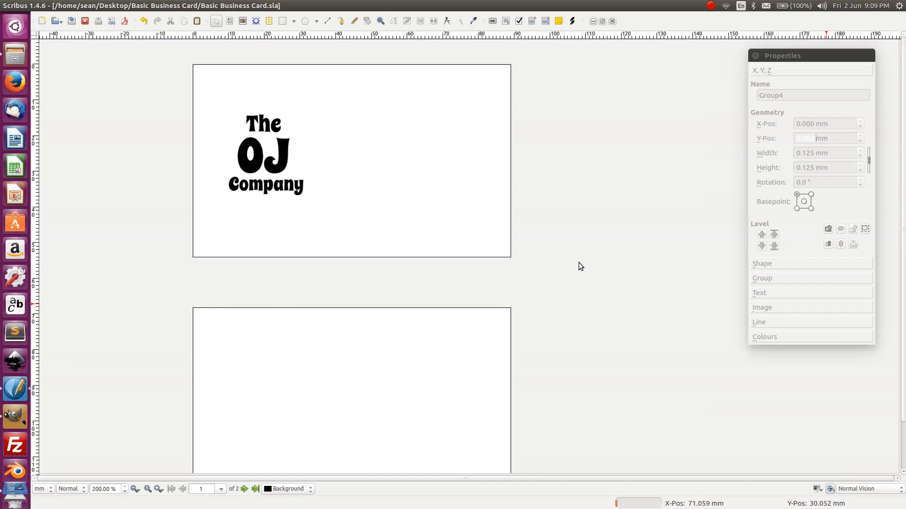
{"action": "left_click", "coordinate": [159, 489]}
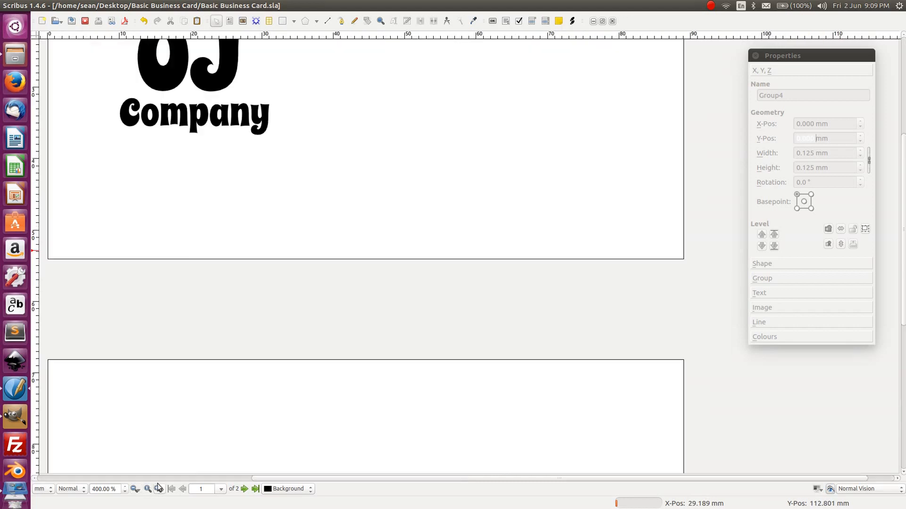
{"action": "key", "text": "space"}
{"action": "left_click_drag", "start_coordinate": [316, 136], "coordinate": [353, 318]}
{"action": "left_click_drag", "start_coordinate": [481, 348], "coordinate": [465, 339]}
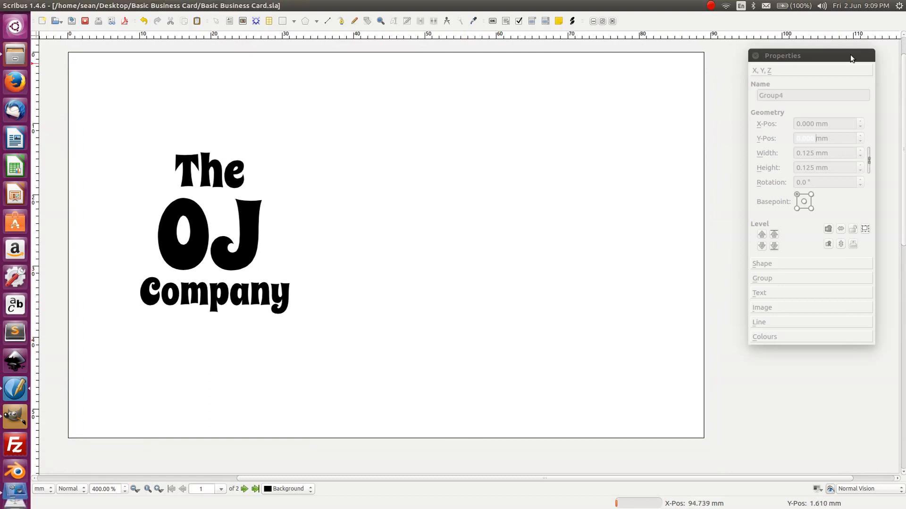
{"action": "left_click", "coordinate": [236, 177]}
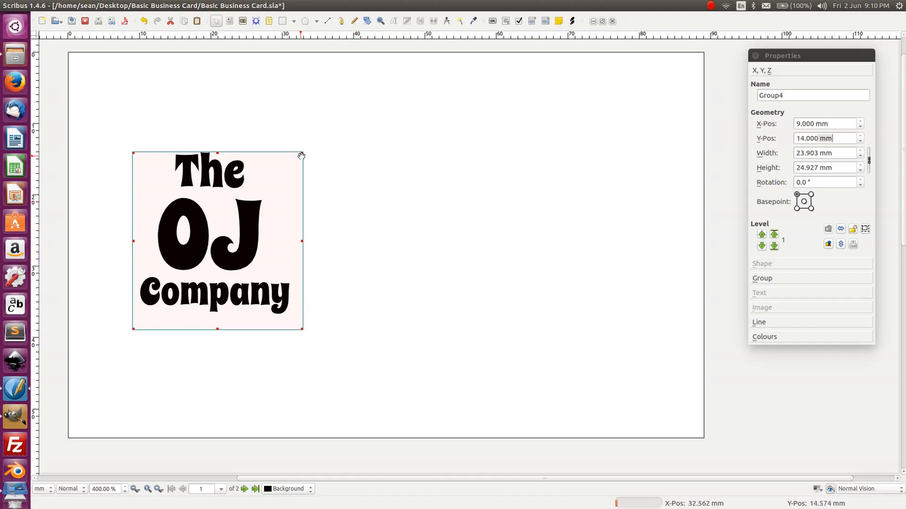
- Try enlarging the logo group by its corner handle three times, undoing each, then dismiss the crash warning
{"action": "left_click_drag", "start_coordinate": [302, 152], "coordinate": [345, 117]}
{"action": "key", "text": "ctrl+z"}
{"action": "left_click_drag", "start_coordinate": [304, 151], "coordinate": [357, 115]}
{"action": "key", "text": "ctrl+z"}
{"action": "left_click_drag", "start_coordinate": [303, 151], "coordinate": [358, 126]}
{"action": "key", "text": "ctrl+z"}
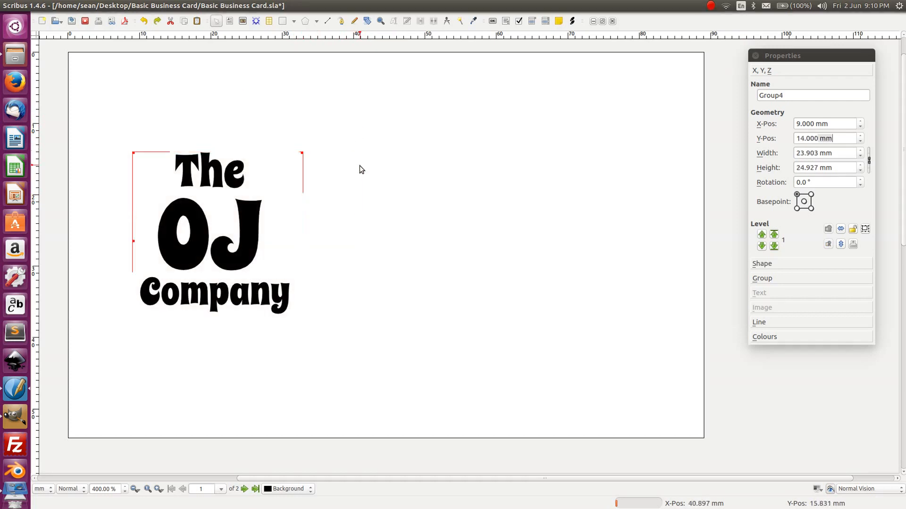
{"action": "left_click", "coordinate": [501, 281]}
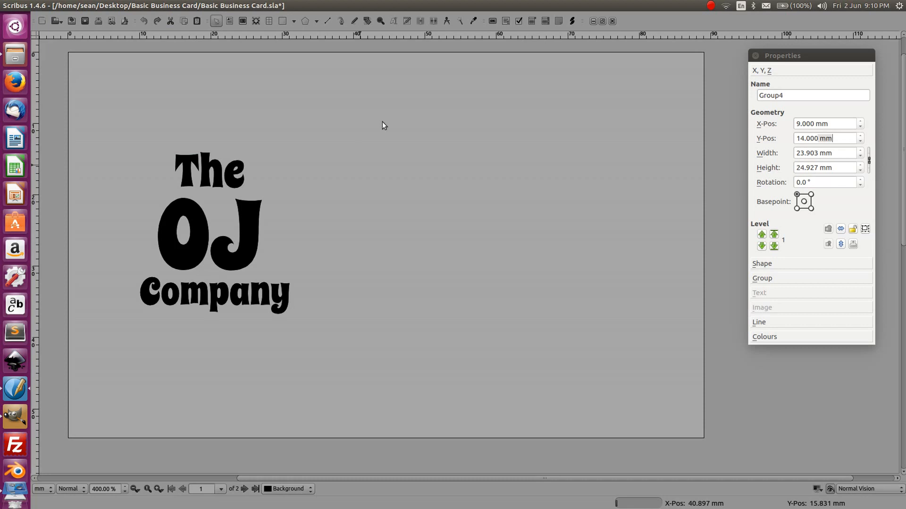
- Try to get the frozen Scribus to respond via the Properties palette and main window
{"action": "left_click", "coordinate": [758, 55]}
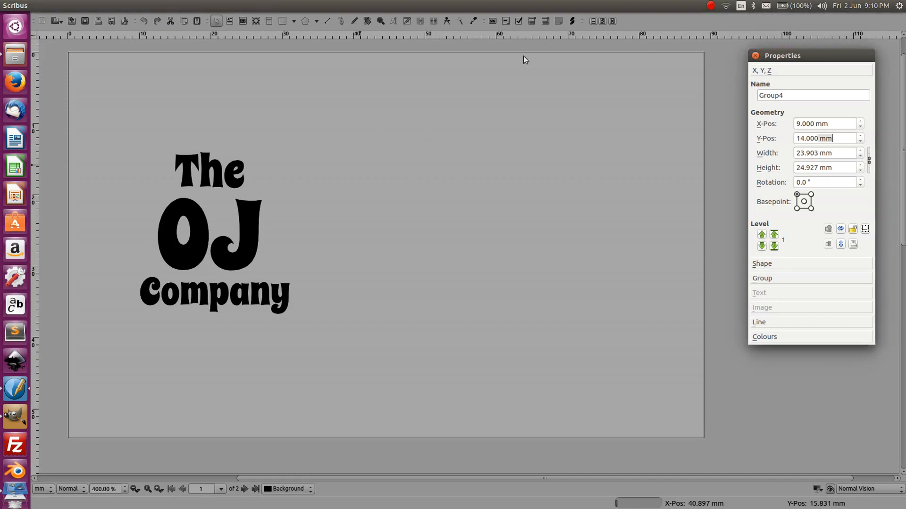
{"action": "left_click", "coordinate": [178, 92]}
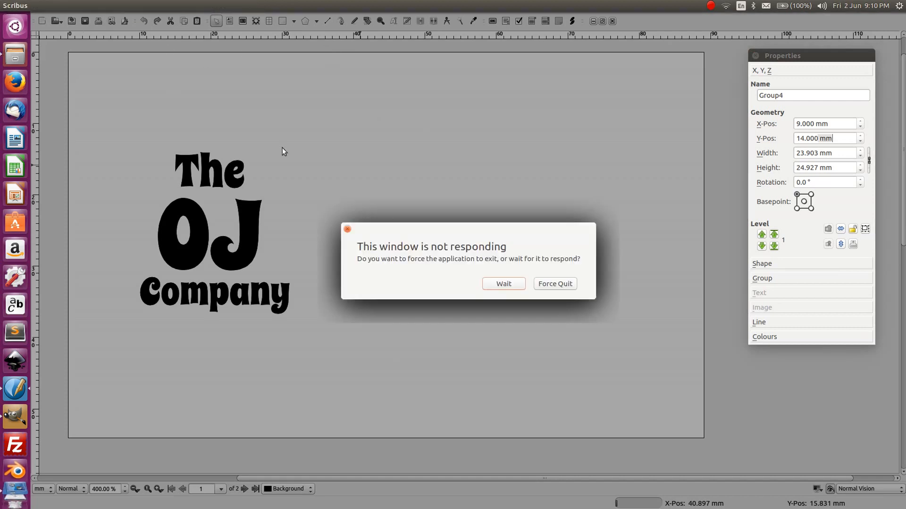
- Force-quit the frozen Scribus and relaunch it, moving the Files window aside
{"action": "left_click", "coordinate": [555, 284]}
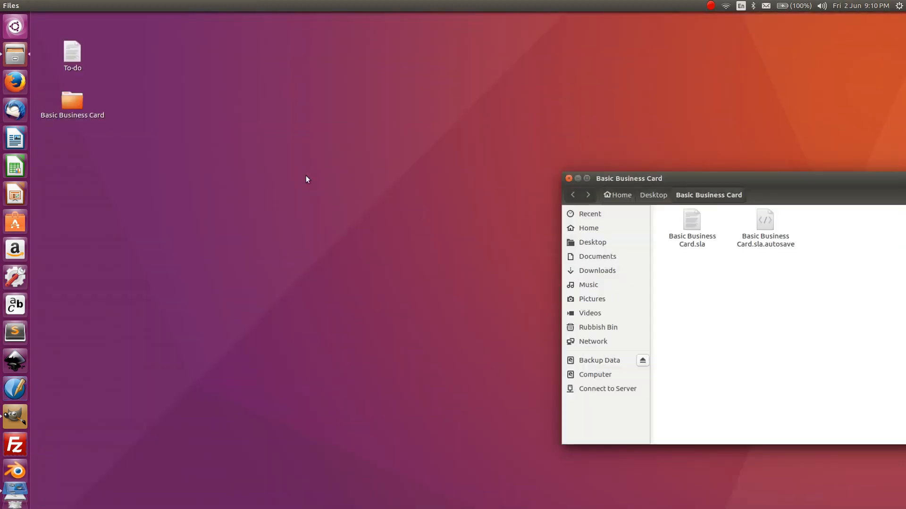
{"action": "left_click_drag", "start_coordinate": [671, 178], "coordinate": [133, 54]}
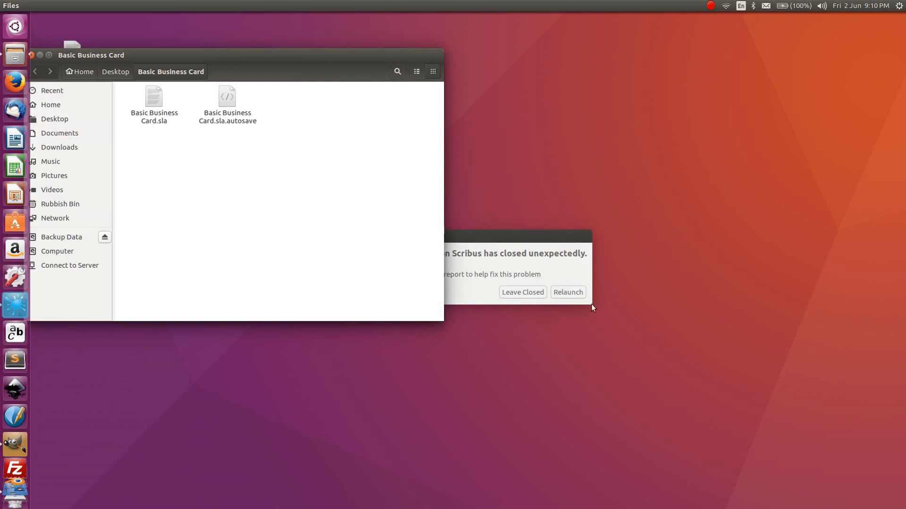
{"action": "left_click", "coordinate": [573, 295]}
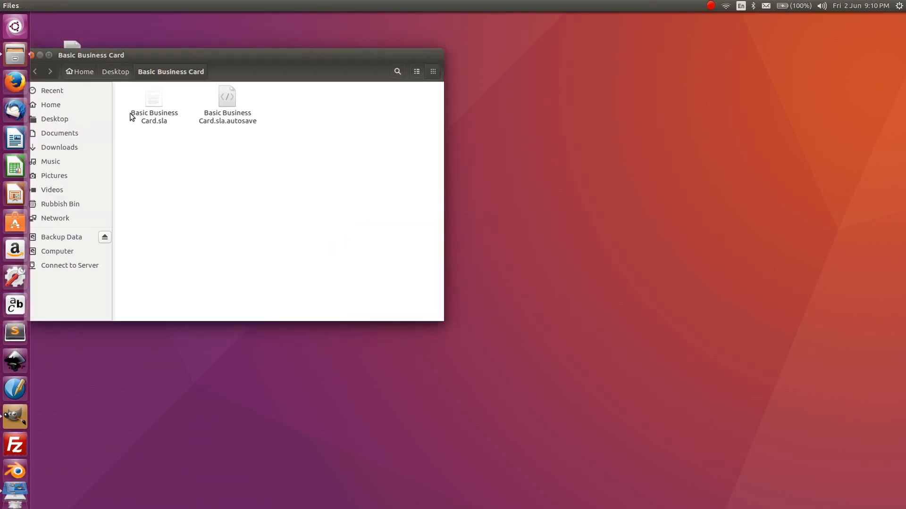
{"action": "left_click_drag", "start_coordinate": [134, 59], "coordinate": [370, 93]}
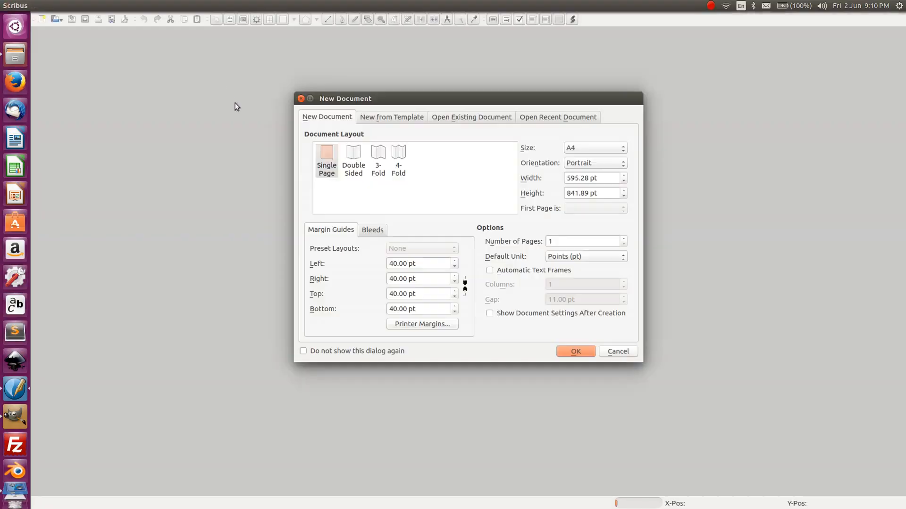
- Open Basic Business Card.sla from Desktop > Basic Business Card
{"action": "left_click", "coordinate": [465, 118]}
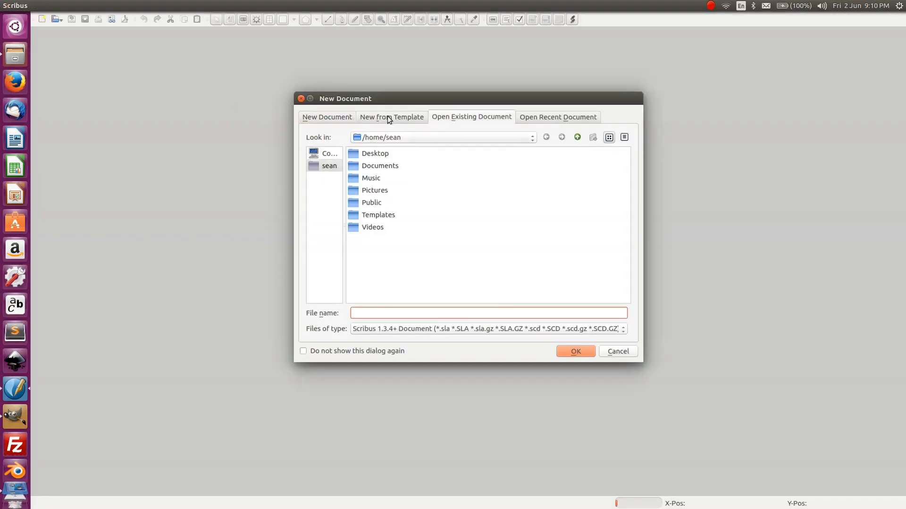
{"action": "double_click", "coordinate": [380, 151]}
{"action": "double_click", "coordinate": [372, 155]}
{"action": "double_click", "coordinate": [386, 156]}
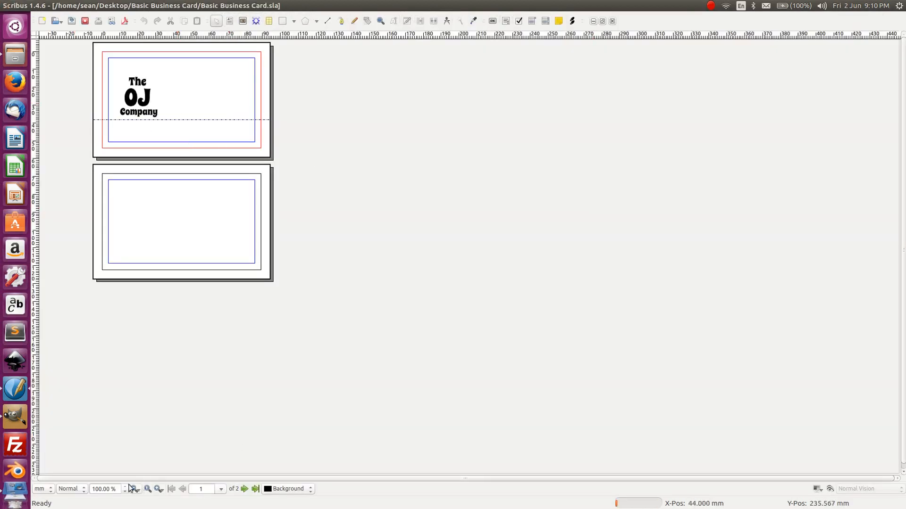
- Zoom to 400%, drag the horizontal guide down away from the logo, and select the logo
{"action": "left_click", "coordinate": [158, 490]}
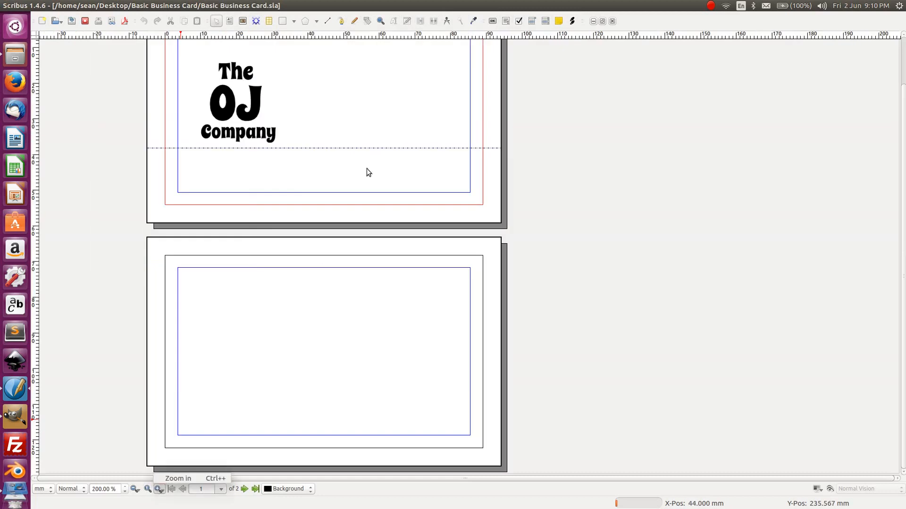
{"action": "left_click", "coordinate": [159, 489]}
{"action": "left_click_drag", "start_coordinate": [289, 99], "coordinate": [328, 299]}
{"action": "key", "text": "a"}
{"action": "left_click", "coordinate": [352, 303]}
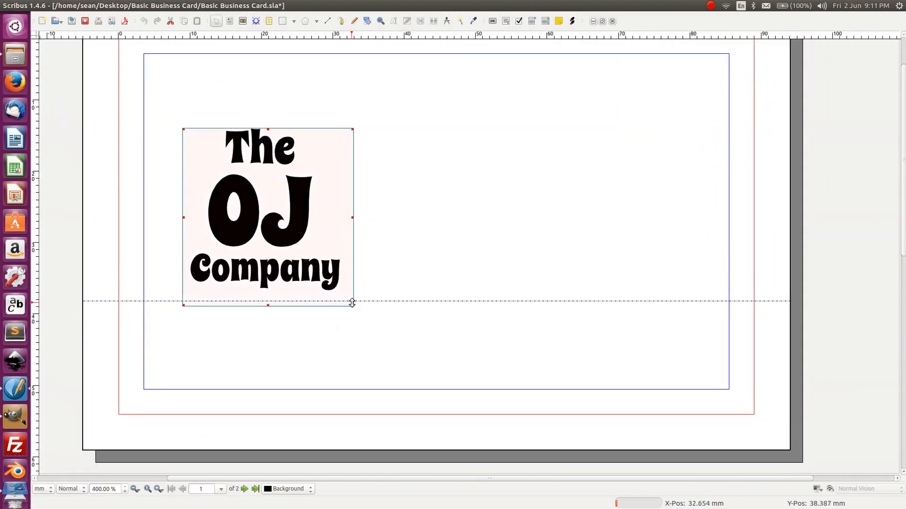
{"action": "left_click_drag", "start_coordinate": [371, 301], "coordinate": [318, 460]}
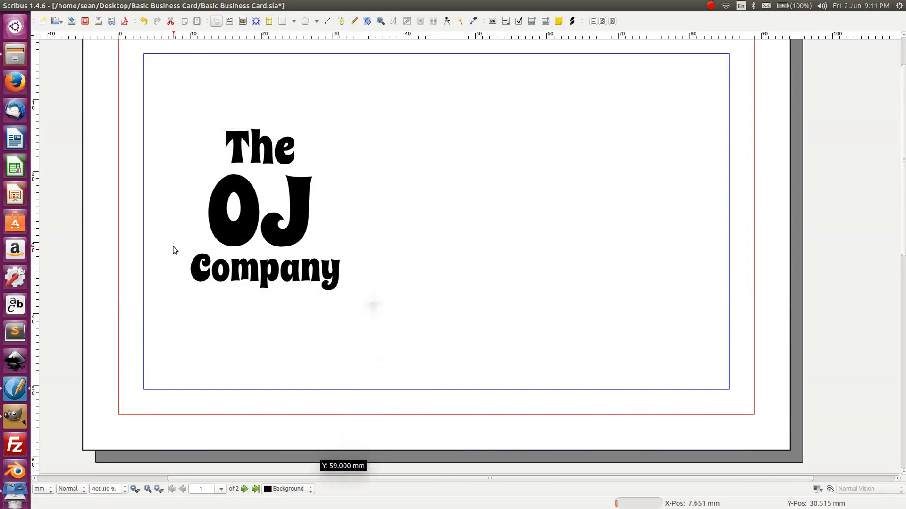
{"action": "left_click", "coordinate": [237, 197]}
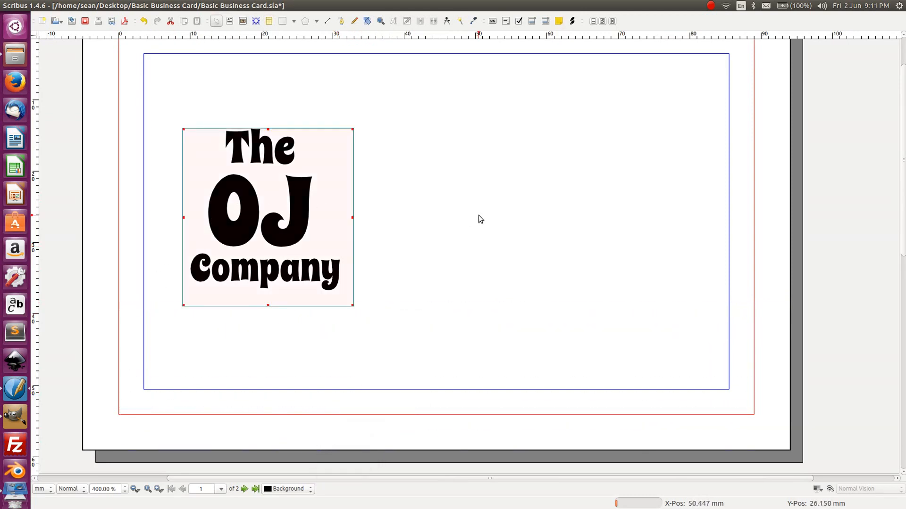
- Ungroup the logo with Ctrl+Shift+G and drag OJ to the right of The and Company
{"action": "left_click", "coordinate": [135, 488]}
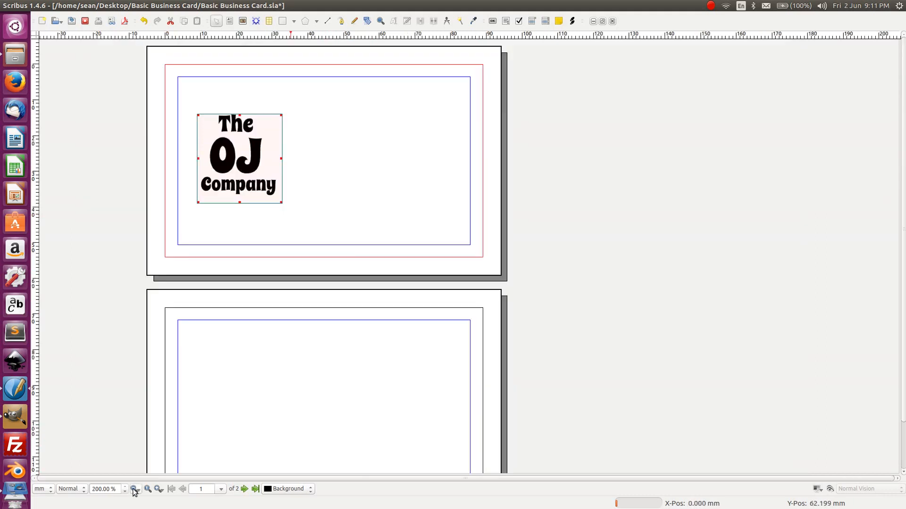
{"action": "left_click", "coordinate": [367, 109]}
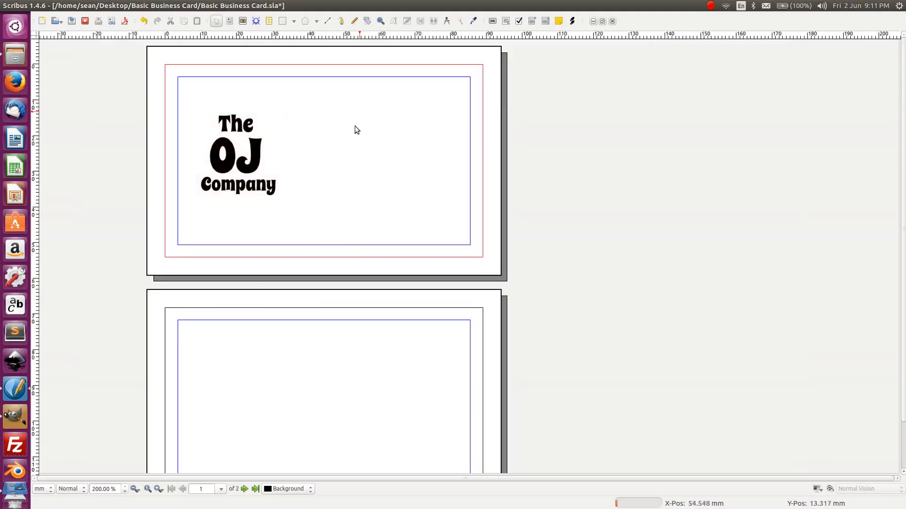
{"action": "left_click", "coordinate": [159, 489]}
{"action": "key", "text": "space"}
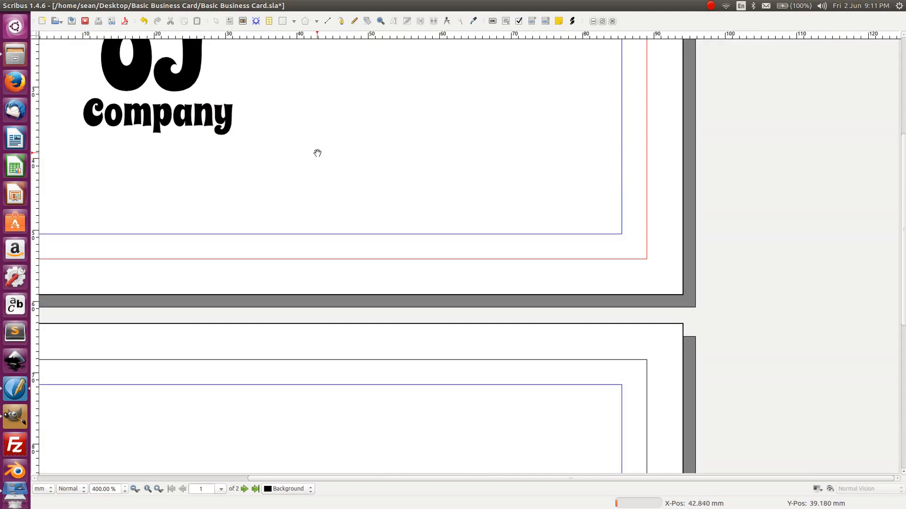
{"action": "left_click_drag", "start_coordinate": [346, 188], "coordinate": [442, 310]}
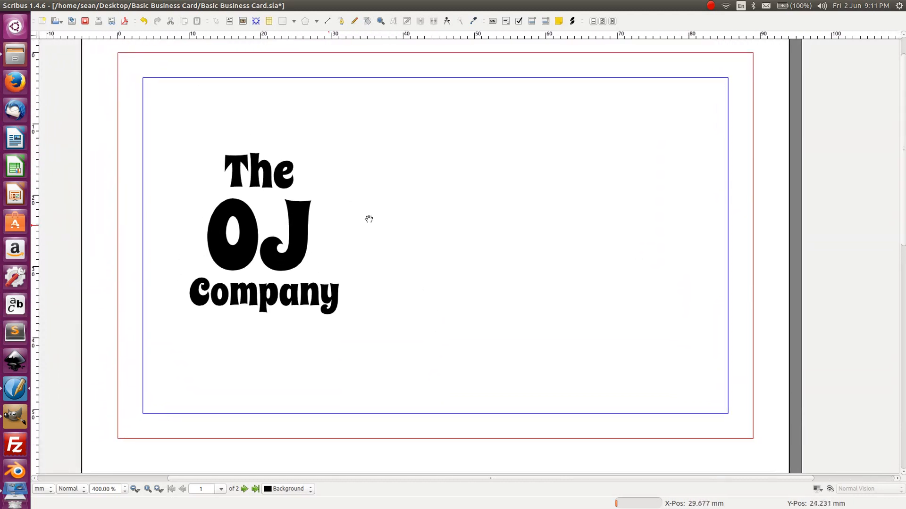
{"action": "key", "text": "Escape"}
{"action": "left_click", "coordinate": [230, 241]}
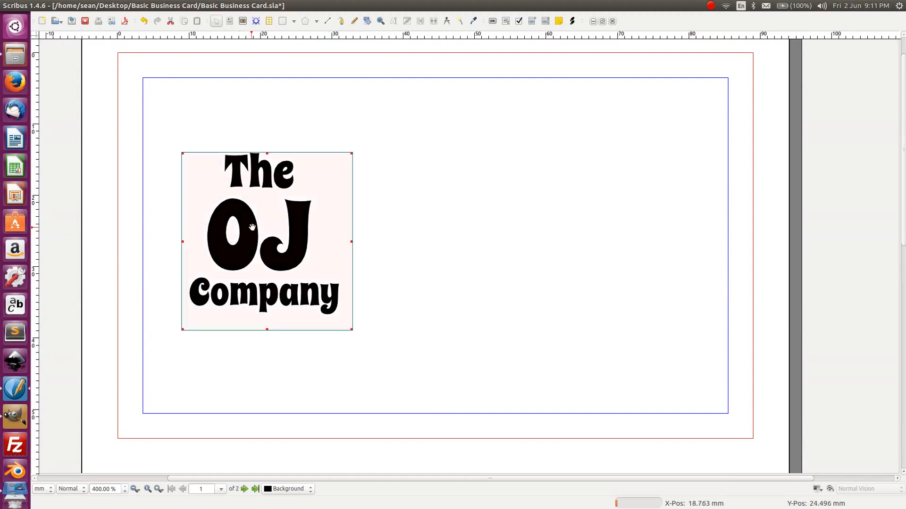
{"action": "key", "text": "ctrl+shift+g"}
{"action": "left_click", "coordinate": [449, 220]}
{"action": "left_click_drag", "start_coordinate": [321, 246], "coordinate": [456, 236]}
- Show OJ's text properties and enlarge the OJ text frame
{"action": "right_click", "coordinate": [458, 225]}
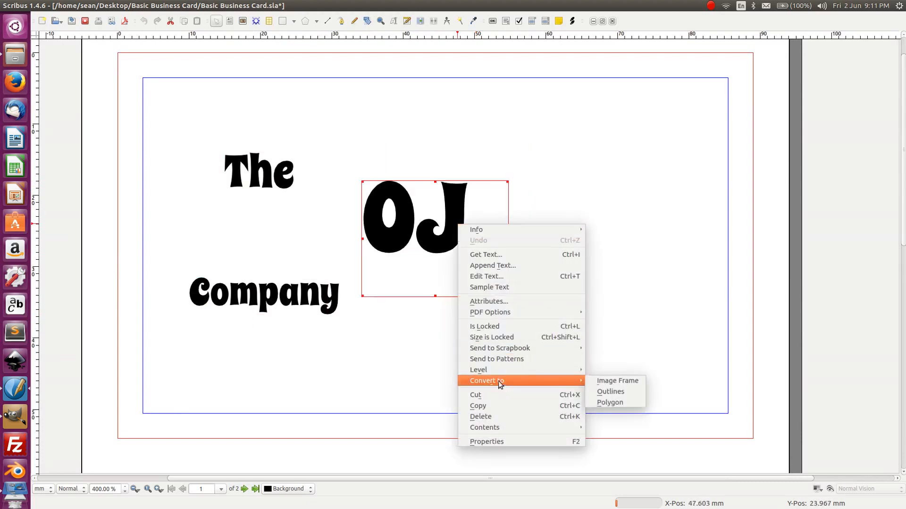
{"action": "left_click", "coordinate": [493, 440]}
{"action": "left_click", "coordinate": [525, 295]}
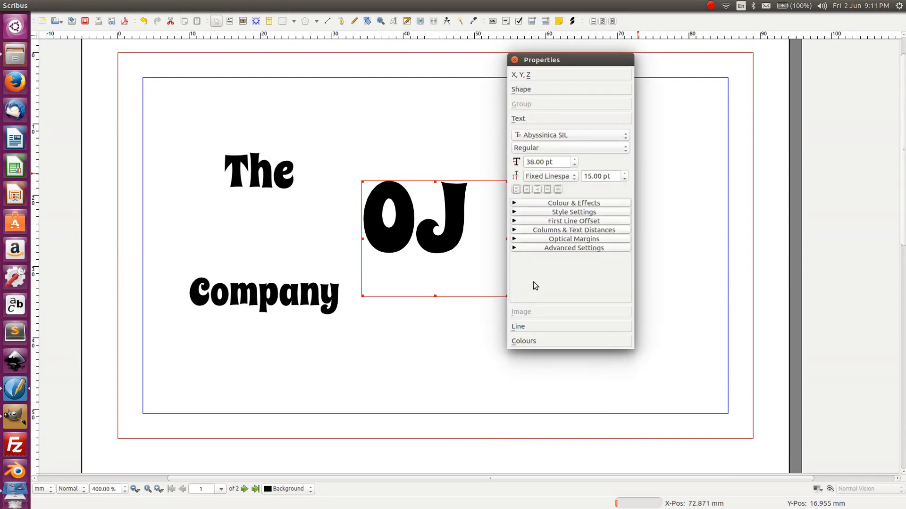
{"action": "left_click_drag", "start_coordinate": [561, 60], "coordinate": [779, 40]}
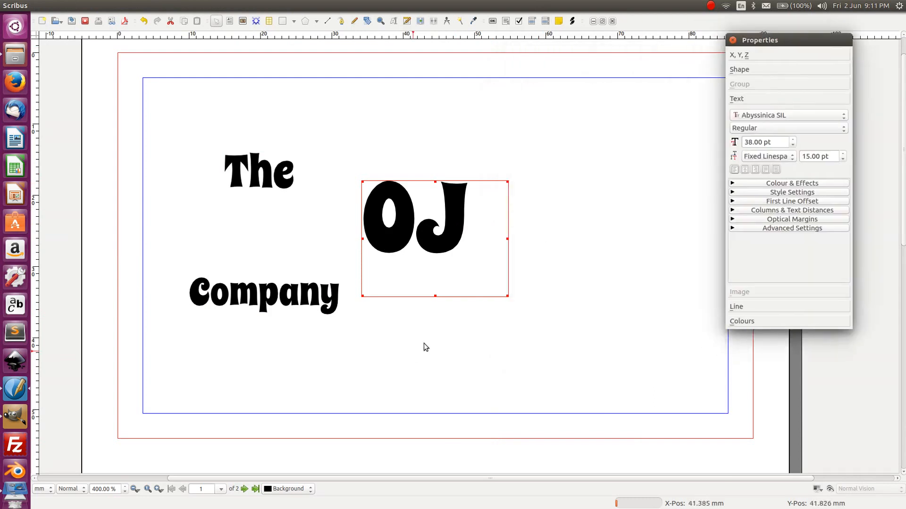
{"action": "left_click_drag", "start_coordinate": [508, 297], "coordinate": [614, 434]}
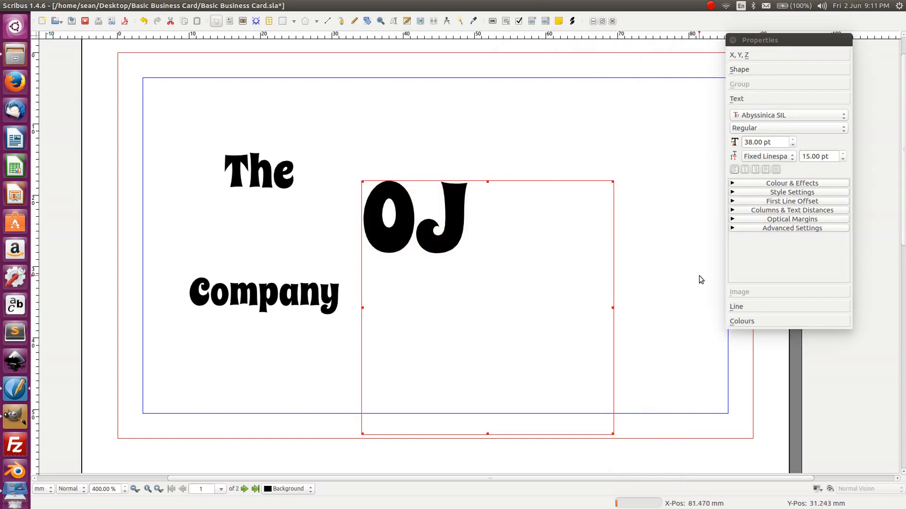
- Set the OJ font size to 59 pt
{"action": "left_click", "coordinate": [794, 140]}
{"action": "left_click_drag", "start_coordinate": [794, 139], "coordinate": [795, 142]}
{"action": "left_click", "coordinate": [831, 490]}
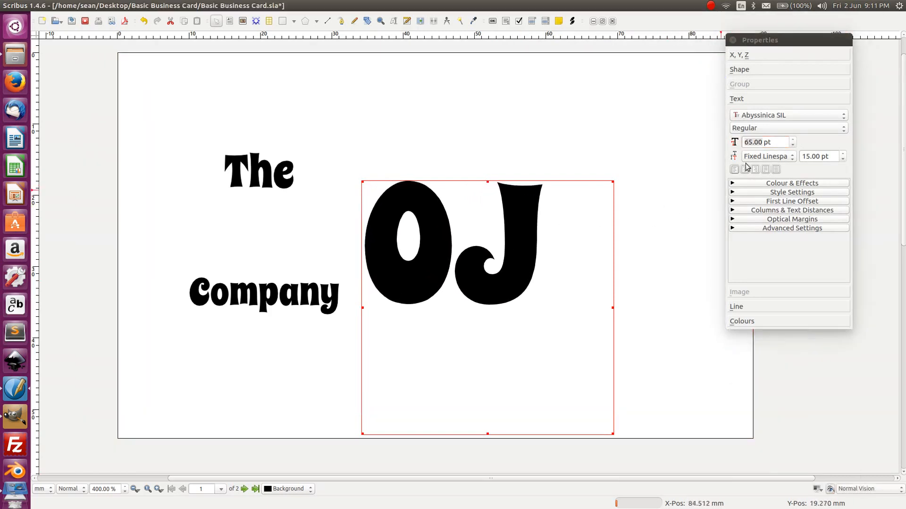
{"action": "left_click", "coordinate": [793, 140]}
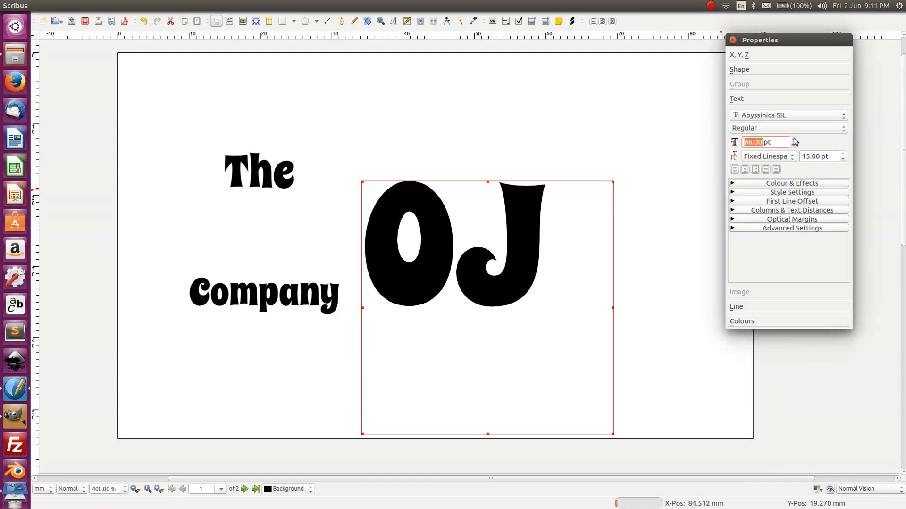
{"action": "left_click", "coordinate": [793, 145]}
{"action": "left_click", "coordinate": [793, 145]}
{"action": "left_click", "coordinate": [793, 145]}
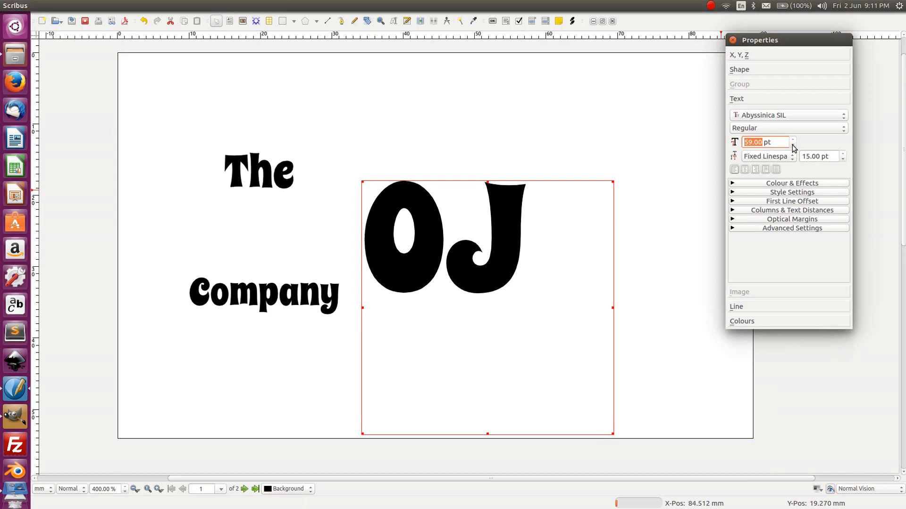
{"action": "left_click", "coordinate": [417, 83]}
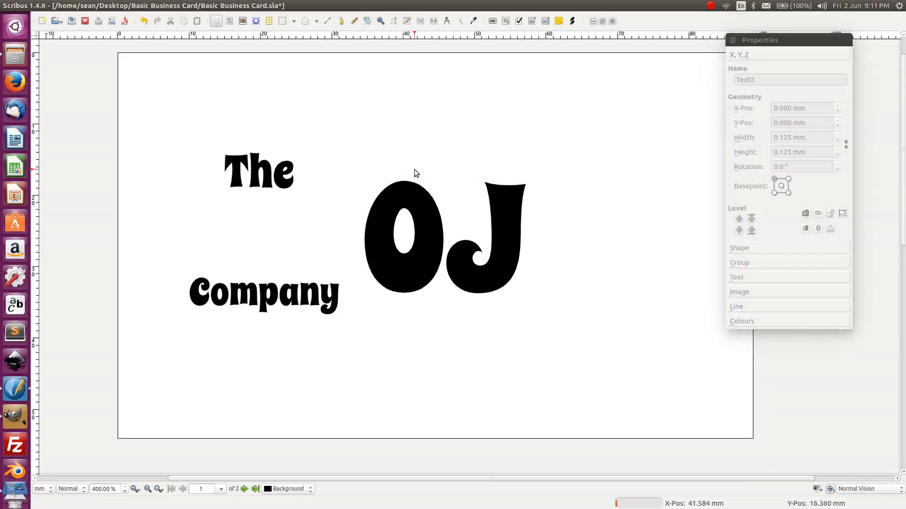
- Move 'The' to the top centre of the card and resize its frame
{"action": "left_click", "coordinate": [289, 162]}
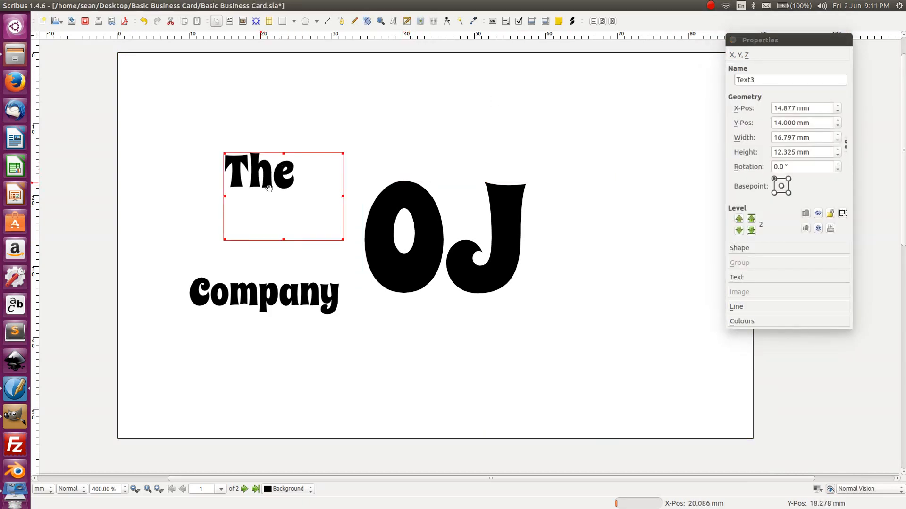
{"action": "left_click_drag", "start_coordinate": [268, 186], "coordinate": [439, 103]}
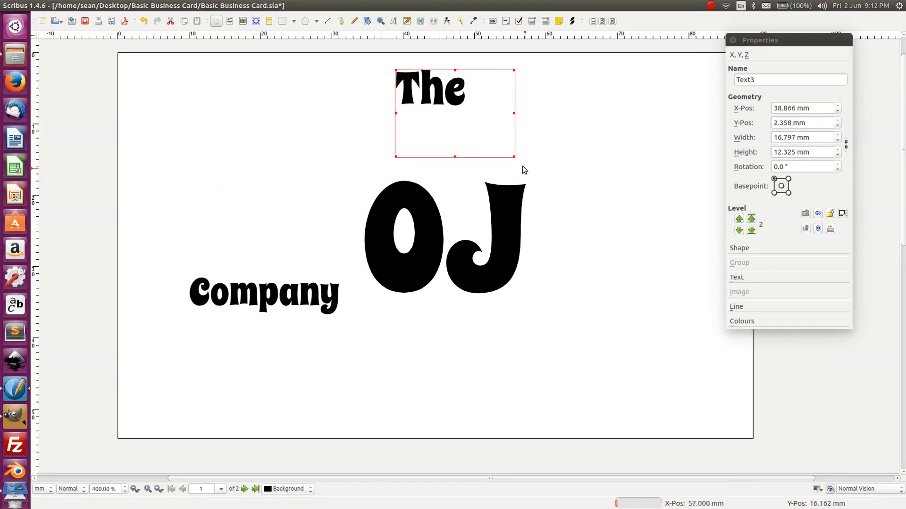
{"action": "left_click_drag", "start_coordinate": [514, 158], "coordinate": [551, 199]}
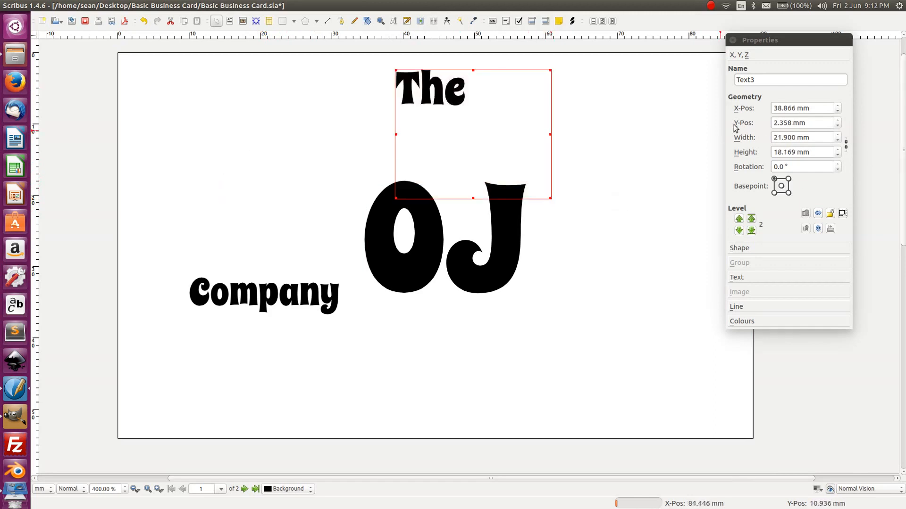
{"action": "left_click", "coordinate": [740, 278]}
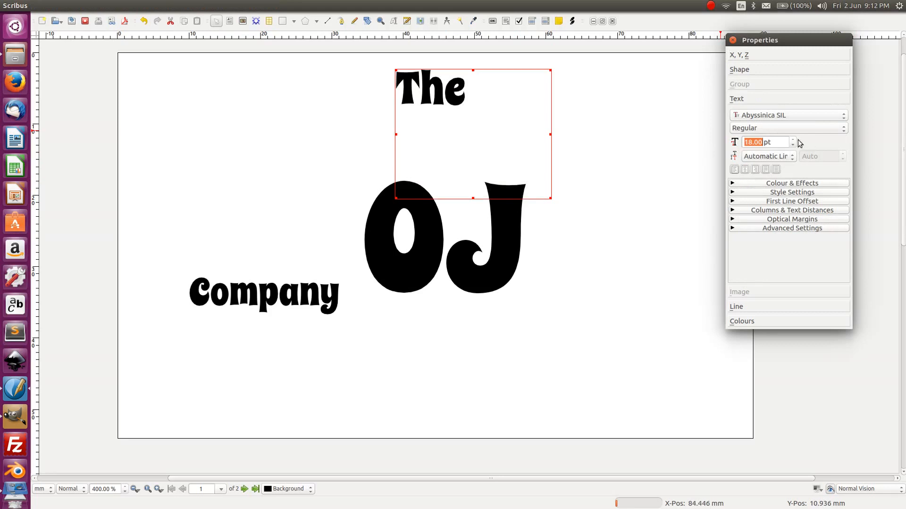
{"action": "scroll", "coordinate": [792, 140], "scroll_direction": "up", "scroll_amount": 6}
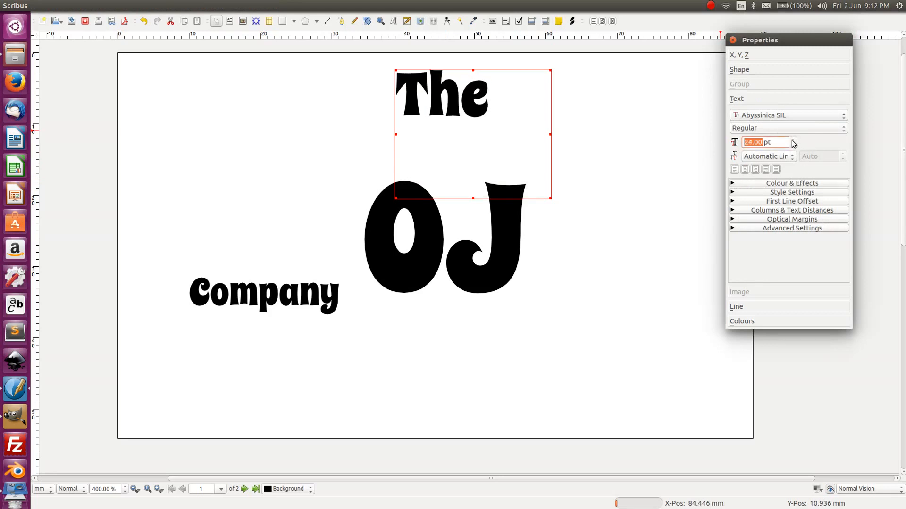
{"action": "scroll", "coordinate": [794, 144], "scroll_direction": "up", "scroll_amount": 1}
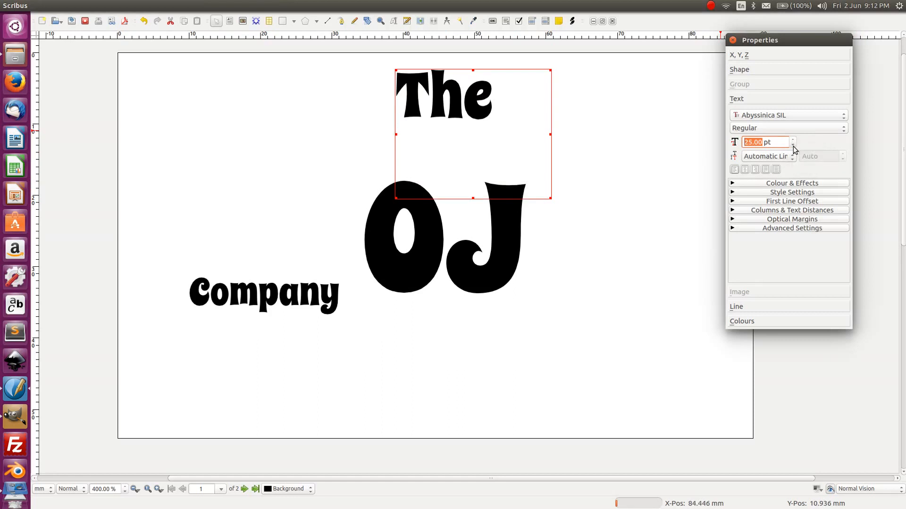
{"action": "left_click", "coordinate": [603, 98]}
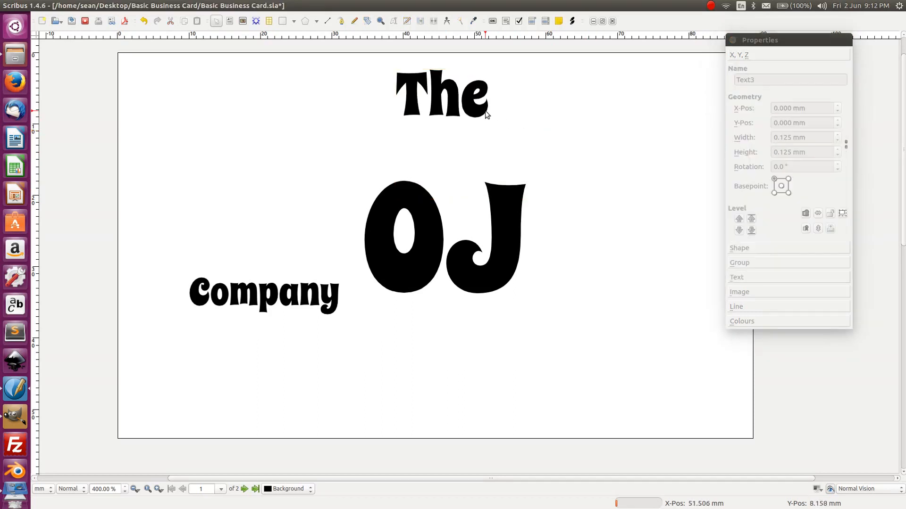
- Raise Company's font size to 20 pt and enlarge its frame
{"action": "left_click", "coordinate": [264, 295]}
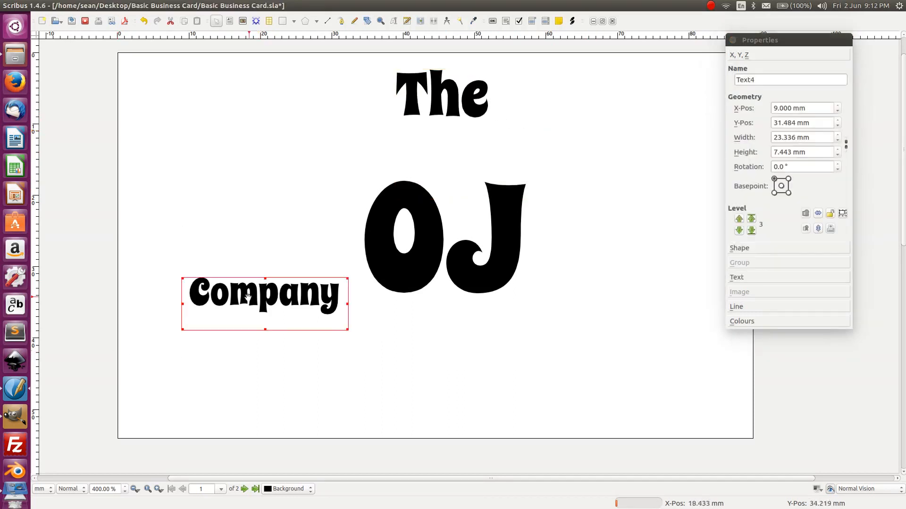
{"action": "left_click", "coordinate": [745, 279]}
{"action": "left_click", "coordinate": [793, 140]}
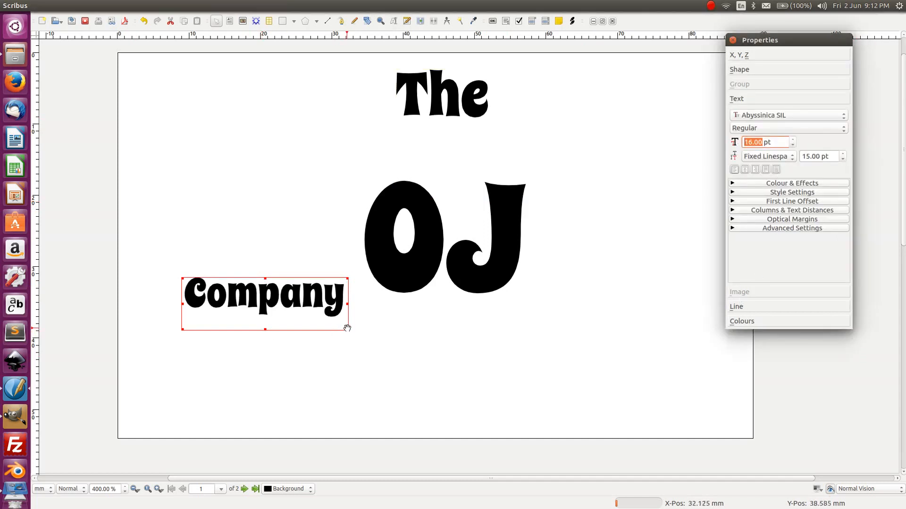
{"action": "left_click_drag", "start_coordinate": [348, 328], "coordinate": [463, 364]}
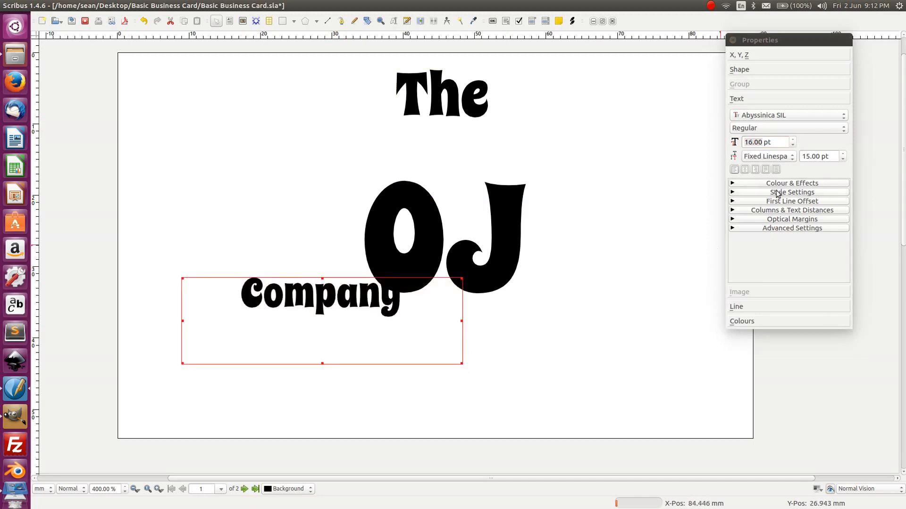
{"action": "left_click", "coordinate": [793, 139]}
{"action": "left_click", "coordinate": [793, 140]}
{"action": "double_click", "coordinate": [792, 139]}
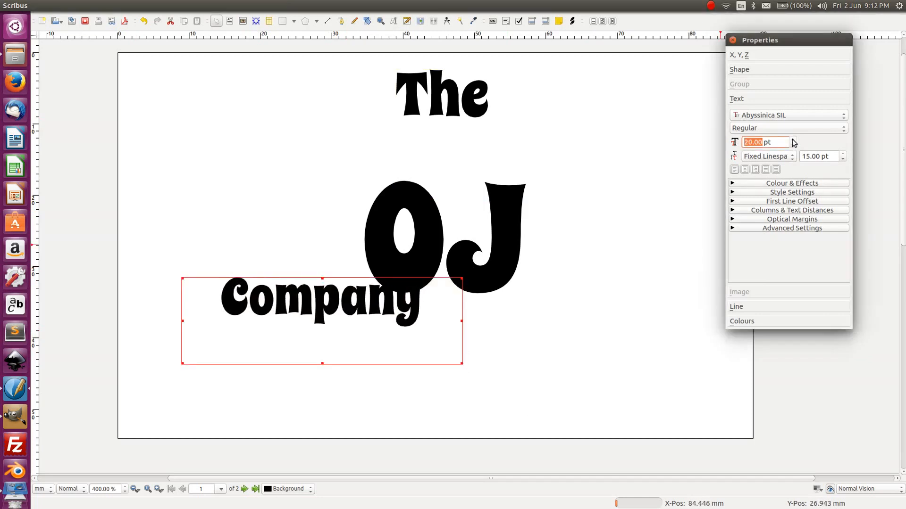
- Move Company so it sits centred just beneath OJ
{"action": "left_click_drag", "start_coordinate": [255, 307], "coordinate": [381, 338]}
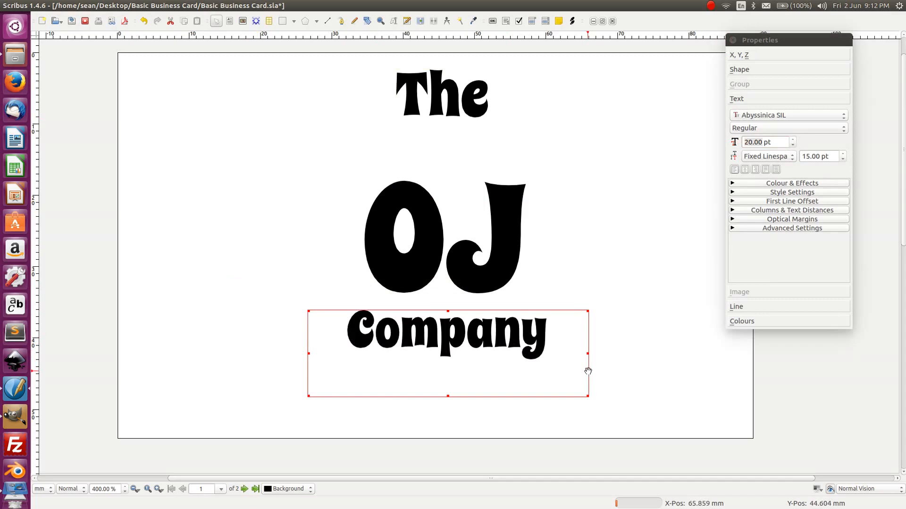
{"action": "key", "text": "shift+Up"}
{"action": "key", "text": "shift+Up"}
{"action": "key", "text": "shift+Up"}
{"action": "key", "text": "shift+Up"}
{"action": "key", "text": "shift+Left"}
{"action": "key", "text": "shift+Left"}
{"action": "key", "text": "shift+Right"}
{"action": "key", "text": "shift+Right"}
{"action": "key", "text": "shift+Right"}
{"action": "key", "text": "shift+Right"}
{"action": "key", "text": "shift+Up"}
{"action": "key", "text": "shift+Up"}
{"action": "key", "text": "shift+Up"}
{"action": "key", "text": "shift+Up"}
{"action": "key", "text": "shift+Up"}
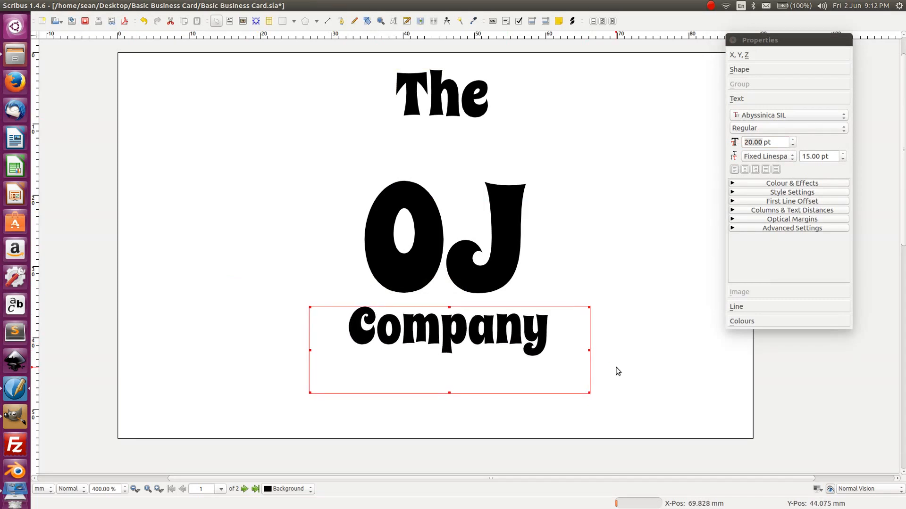
{"action": "key", "text": "shift+Left"}
{"action": "key", "text": "shift+Left"}
{"action": "key", "text": "shift+Left"}
{"action": "key", "text": "shift+Left"}
{"action": "key", "text": "shift+Right"}
{"action": "key", "text": "shift+Right"}
{"action": "key", "text": "shift+Right"}
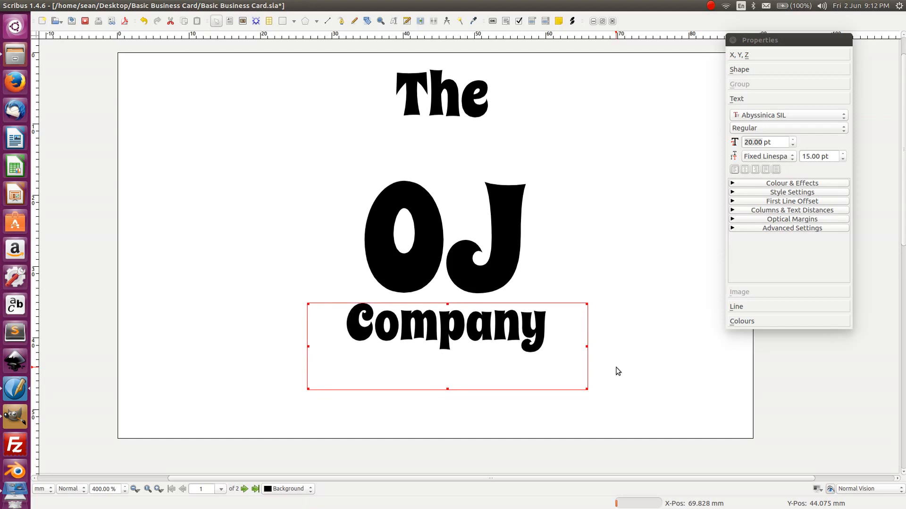
{"action": "key", "text": "shift+Right"}
{"action": "key", "text": "shift+Left"}
{"action": "key", "text": "shift+Right"}
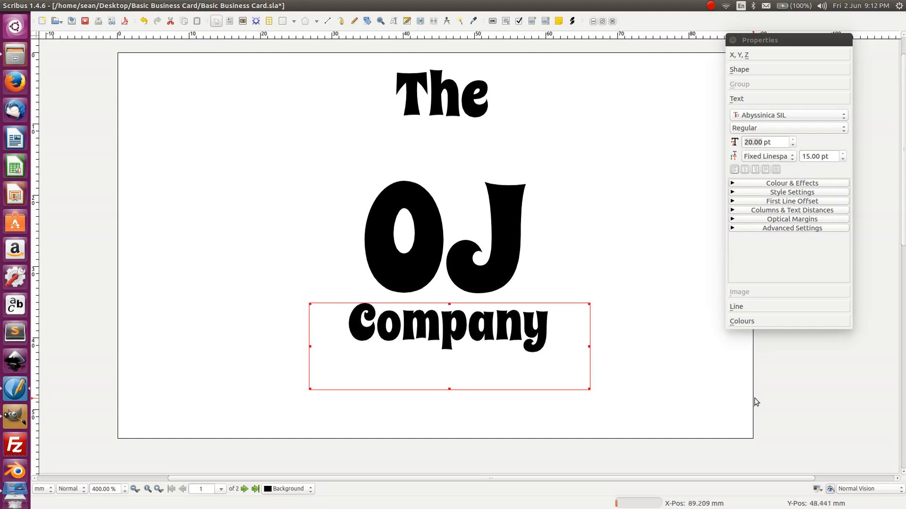
- Reduce the font size of 'The' to 22 pt
{"action": "left_click", "coordinate": [460, 77]}
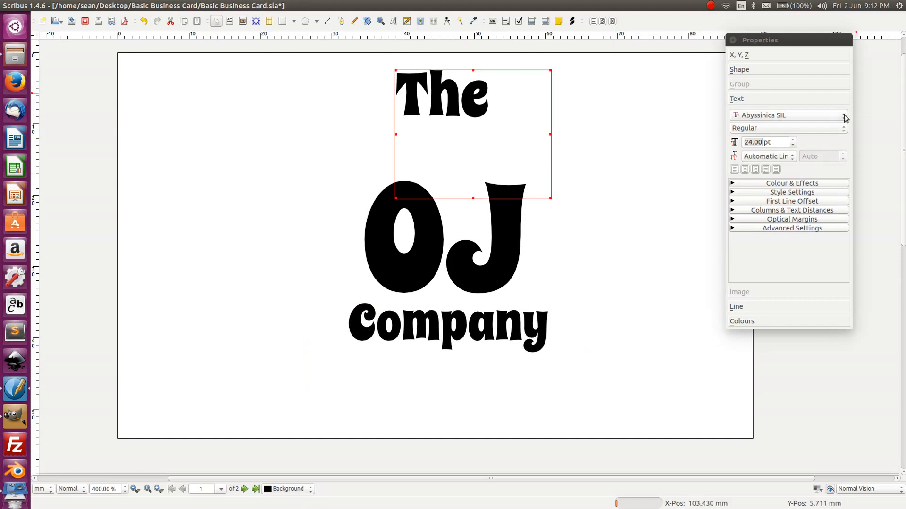
{"action": "left_click", "coordinate": [794, 145]}
{"action": "left_click", "coordinate": [794, 145]}
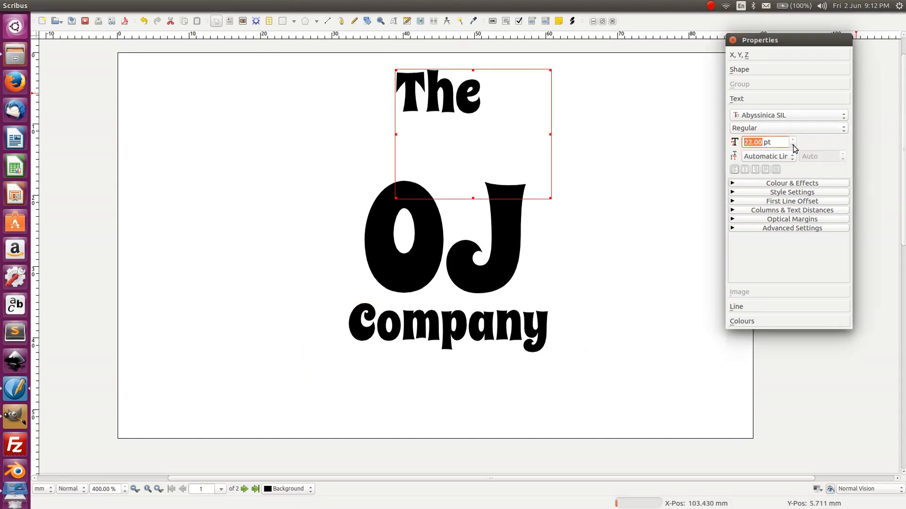
{"action": "left_click", "coordinate": [603, 115]}
{"action": "left_click", "coordinate": [474, 93]}
- Nudge 'The' to X 40.166 mm, Y 9.658 mm, just above OJ
{"action": "key", "text": "Down"}
{"action": "key", "text": "Down"}
{"action": "key", "text": "Down"}
{"action": "key", "text": "Down"}
{"action": "key", "text": "Down"}
{"action": "key", "text": "Down"}
{"action": "key", "text": "Down"}
{"action": "key", "text": "Down"}
{"action": "key", "text": "Down"}
{"action": "key", "text": "Down"}
{"action": "key", "text": "Down"}
{"action": "key", "text": "Down"}
{"action": "key", "text": "Down"}
{"action": "key", "text": "Down"}
{"action": "key", "text": "Down"}
{"action": "key", "text": "Down"}
{"action": "key", "text": "Right"}
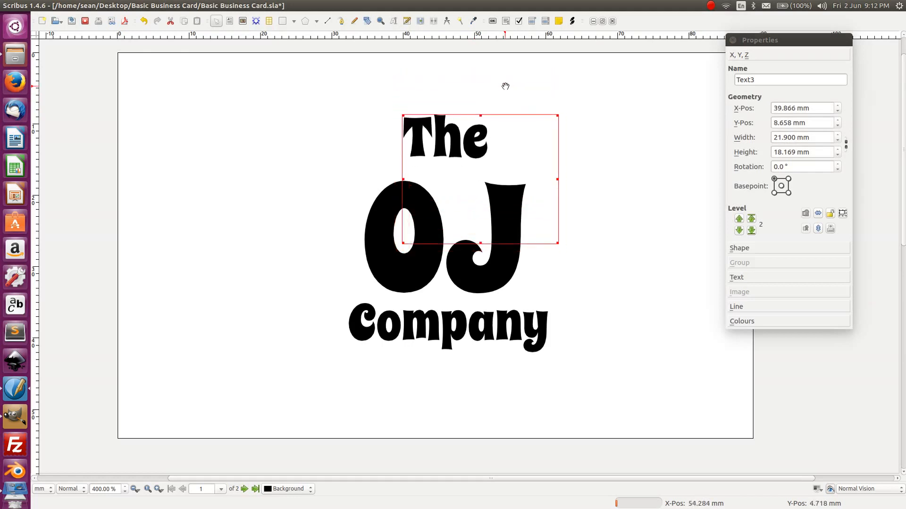
{"action": "key", "text": "shift+Down"}
{"action": "key", "text": "shift+Down"}
{"action": "key", "text": "shift+Right"}
{"action": "key", "text": "shift+Right"}
{"action": "key", "text": "shift+Right"}
{"action": "key", "text": "shift+Right"}
{"action": "key", "text": "shift+Right"}
{"action": "key", "text": "shift+Down"}
{"action": "key", "text": "shift+Down"}
{"action": "key", "text": "shift+Down"}
{"action": "key", "text": "shift+Down"}
{"action": "key", "text": "shift+Down"}
{"action": "key", "text": "shift+Down"}
{"action": "key", "text": "shift+Down"}
{"action": "key", "text": "shift+Down"}
{"action": "key", "text": "shift+Down"}
{"action": "key", "text": "shift+Down"}
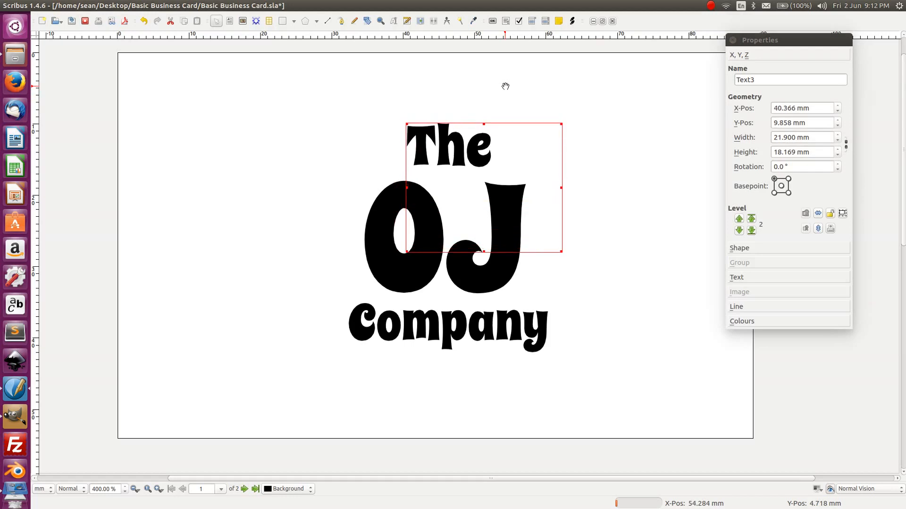
{"action": "key", "text": "shift+Up"}
{"action": "key", "text": "shift+Up"}
{"action": "key", "text": "shift+Left"}
{"action": "key", "text": "shift+Left"}
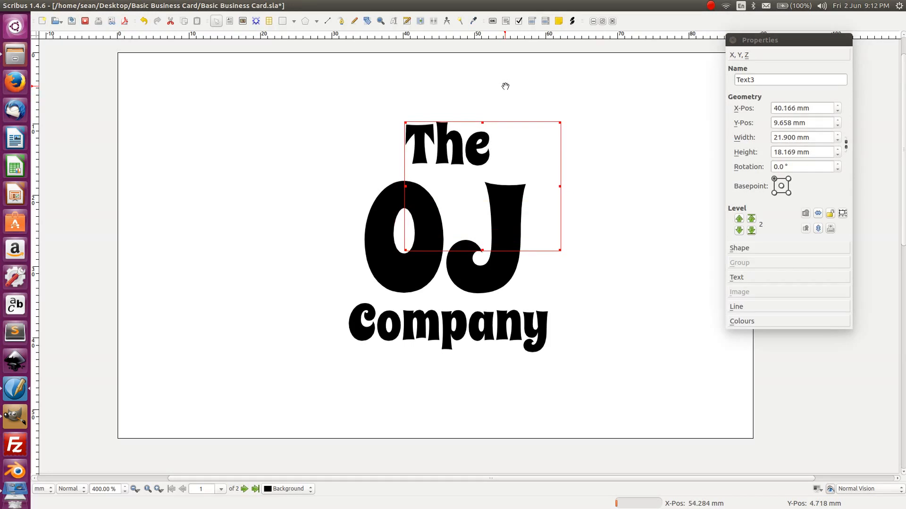
- Group the three logo text frames into one object and nudge it sideways
{"action": "left_click", "coordinate": [279, 209]}
{"action": "left_click_drag", "start_coordinate": [250, 98], "coordinate": [712, 429]}
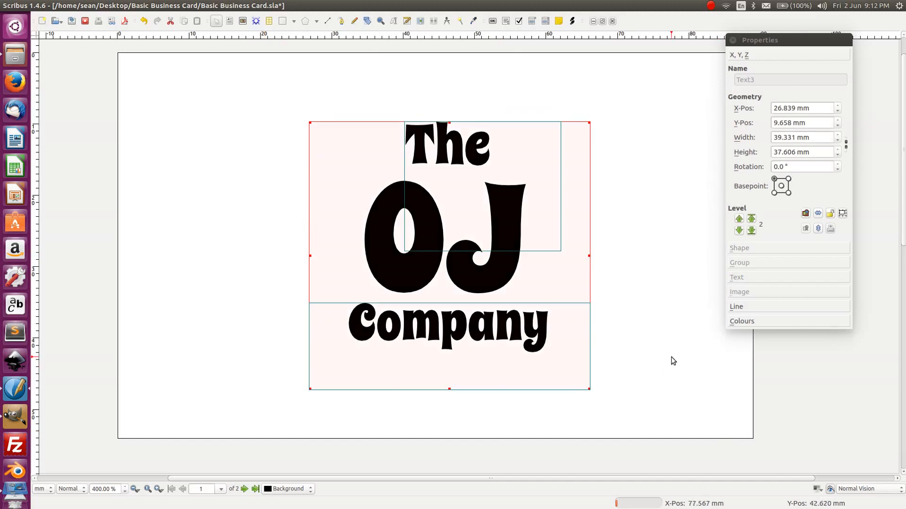
{"action": "key", "text": "ctrl+g"}
{"action": "key", "text": "Left"}
{"action": "key", "text": "Left"}
{"action": "key", "text": "Left"}
{"action": "key", "text": "Left"}
{"action": "key", "text": "Left"}
{"action": "key", "text": "Left"}
{"action": "key", "text": "Left"}
{"action": "key", "text": "Left"}
{"action": "key", "text": "Left"}
{"action": "key", "text": "Left"}
{"action": "key", "text": "Left"}
{"action": "key", "text": "Left"}
{"action": "key", "text": "Left"}
{"action": "key", "text": "Left"}
{"action": "key", "text": "Left"}
{"action": "key", "text": "Left"}
{"action": "key", "text": "Left"}
{"action": "key", "text": "Left"}
{"action": "key", "text": "Left"}
{"action": "key", "text": "Left"}
{"action": "key", "text": "Right"}
{"action": "key", "text": "Right"}
{"action": "key", "text": "Right"}
{"action": "key", "text": "Right"}
{"action": "key", "text": "Right"}
{"action": "key", "text": "Right"}
{"action": "key", "text": "Right"}
{"action": "key", "text": "Right"}
{"action": "key", "text": "Right"}
{"action": "key", "text": "Right"}
{"action": "key", "text": "Right"}
{"action": "key", "text": "Right"}
{"action": "key", "text": "Right"}
{"action": "key", "text": "Right"}
{"action": "key", "text": "Right"}
{"action": "key", "text": "Right"}
{"action": "key", "text": "Right"}
{"action": "key", "text": "Right"}
{"action": "key", "text": "Right"}
{"action": "key", "text": "Right"}
{"action": "key", "text": "Right"}
{"action": "key", "text": "Right"}
{"action": "key", "text": "Right"}
{"action": "key", "text": "Right"}
{"action": "key", "text": "Right"}
{"action": "key", "text": "Right"}
{"action": "key", "text": "Right"}
{"action": "key", "text": "Right"}
{"action": "key", "text": "Right"}
{"action": "key", "text": "Right"}
{"action": "key", "text": "Right"}
{"action": "key", "text": "Right"}
{"action": "key", "text": "Right"}
{"action": "key", "text": "Right"}
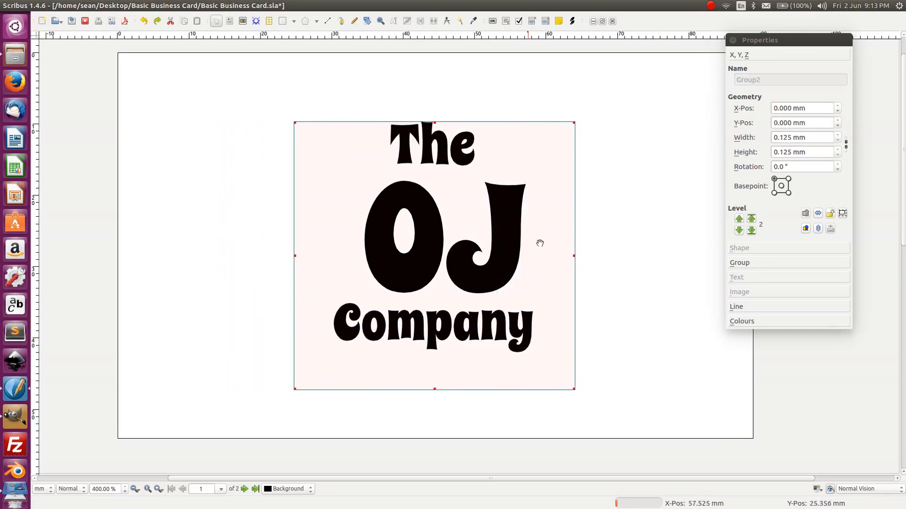
{"action": "key", "text": "Right"}
{"action": "key", "text": "Right"}
{"action": "key", "text": "Right"}
{"action": "key", "text": "Right"}
{"action": "key", "text": "Right"}
{"action": "key", "text": "Right"}
{"action": "key", "text": "Escape"}
{"action": "left_click_drag", "start_coordinate": [633, 404], "coordinate": [595, 361]}
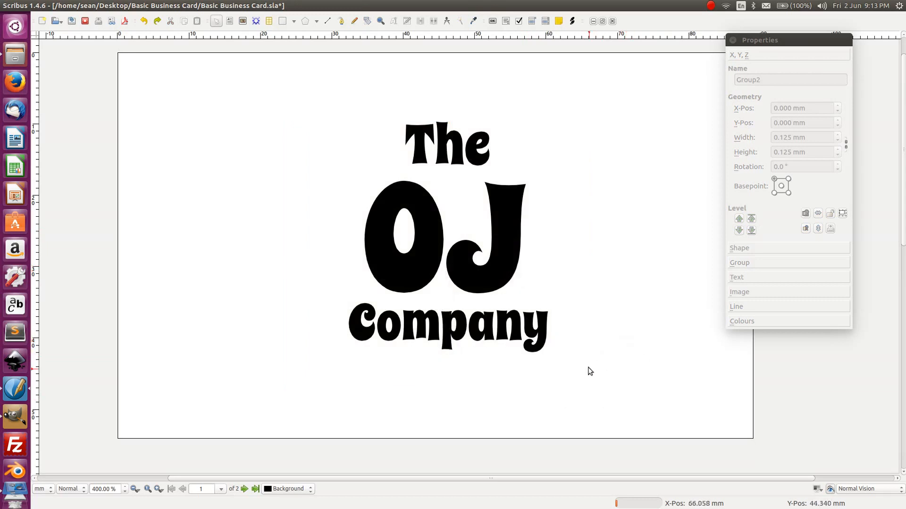
- Nudge the Company text frame slightly down and to the right
{"action": "left_click", "coordinate": [451, 135]}
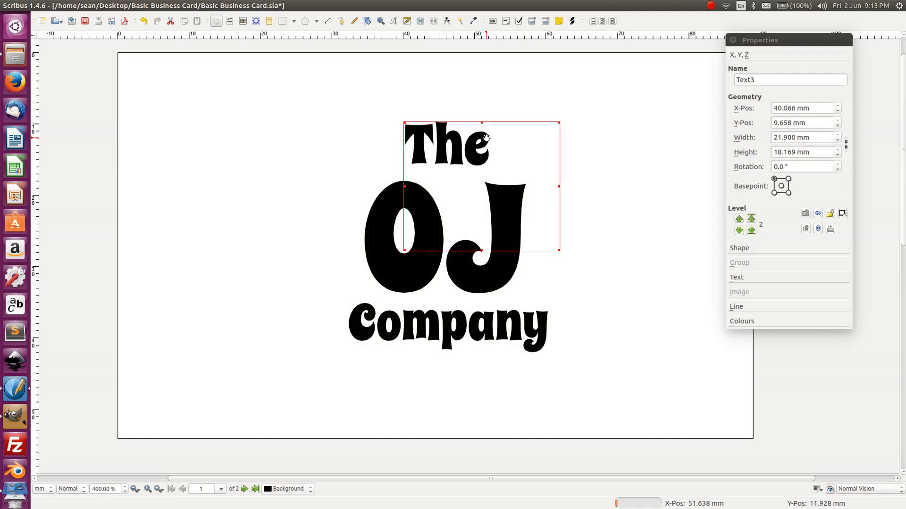
{"action": "left_click", "coordinate": [470, 315]}
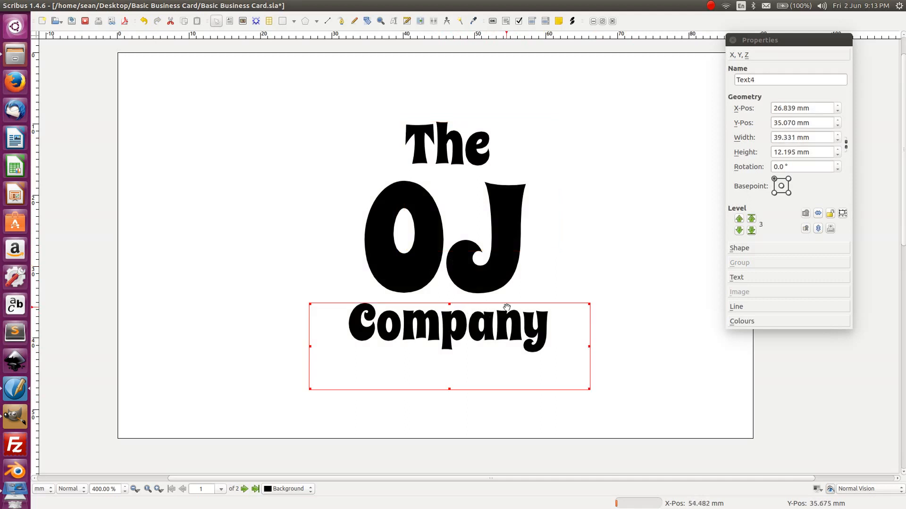
{"action": "key", "text": "shift+Down"}
{"action": "key", "text": "shift+Down"}
{"action": "key", "text": "shift+Down"}
{"action": "key", "text": "shift+Down"}
{"action": "key", "text": "shift+Down"}
{"action": "key", "text": "shift+Left"}
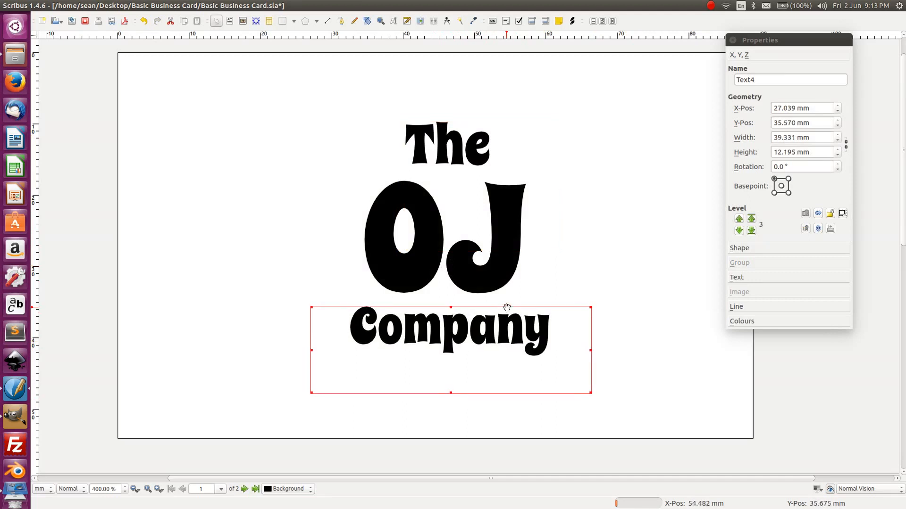
{"action": "key", "text": "shift+Right"}
{"action": "key", "text": "shift+Right"}
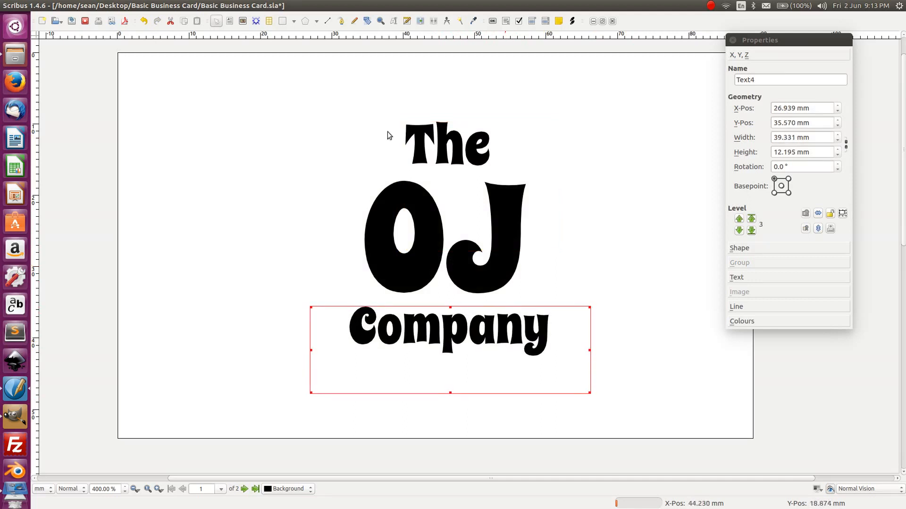
- Regroup all the logo text frames and fine-tune the group's horizontal position
{"action": "left_click", "coordinate": [583, 189]}
{"action": "left_click", "coordinate": [663, 417]}
{"action": "left_click_drag", "start_coordinate": [608, 380], "coordinate": [301, 104]}
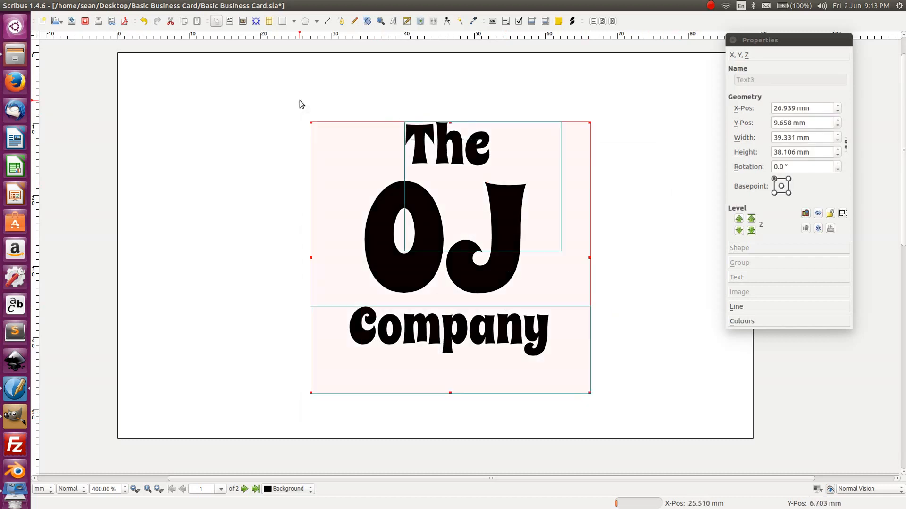
{"action": "key", "text": "ctrl+g"}
{"action": "key", "text": "Left"}
{"action": "key", "text": "Left"}
{"action": "key", "text": "Right"}
{"action": "key", "text": "Right"}
{"action": "key", "text": "Right"}
{"action": "key", "text": "Left"}
{"action": "key", "text": "shift+Right"}
{"action": "key", "text": "shift+Right"}
{"action": "key", "text": "shift+Right"}
{"action": "key", "text": "shift+Left"}
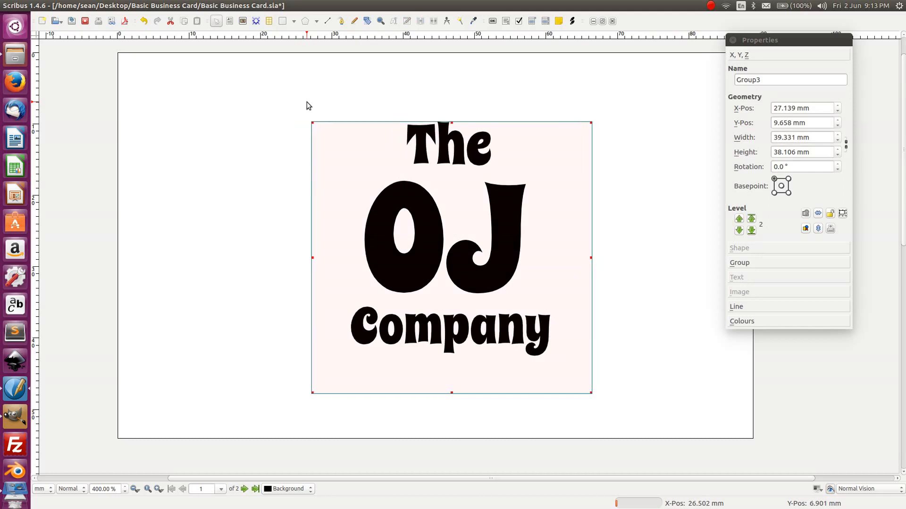
- Regroup the logo frames and slide the group left, then back right onto the page
{"action": "left_click_drag", "start_coordinate": [659, 466], "coordinate": [218, 69]}
{"action": "key", "text": "ctrl+g"}
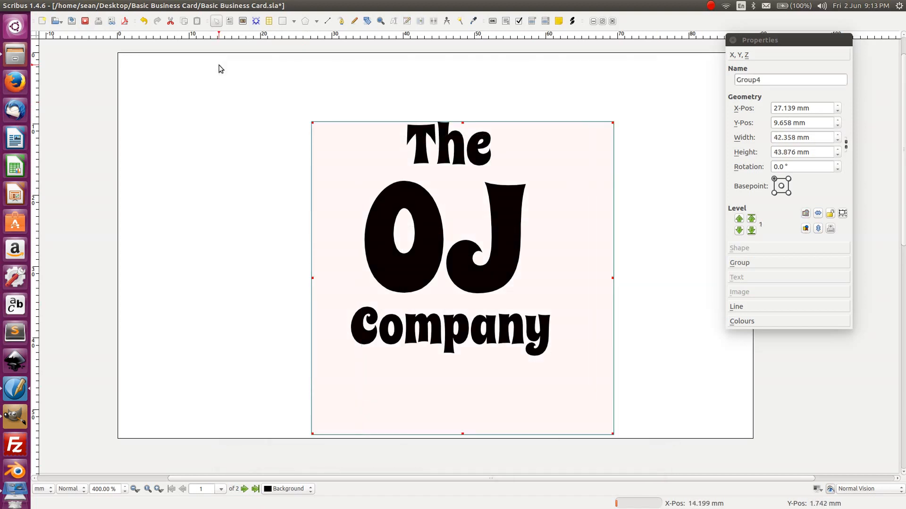
{"action": "key", "text": "Left"}
{"action": "key", "text": "Left"}
{"action": "key", "text": "Left"}
{"action": "key", "text": "Up"}
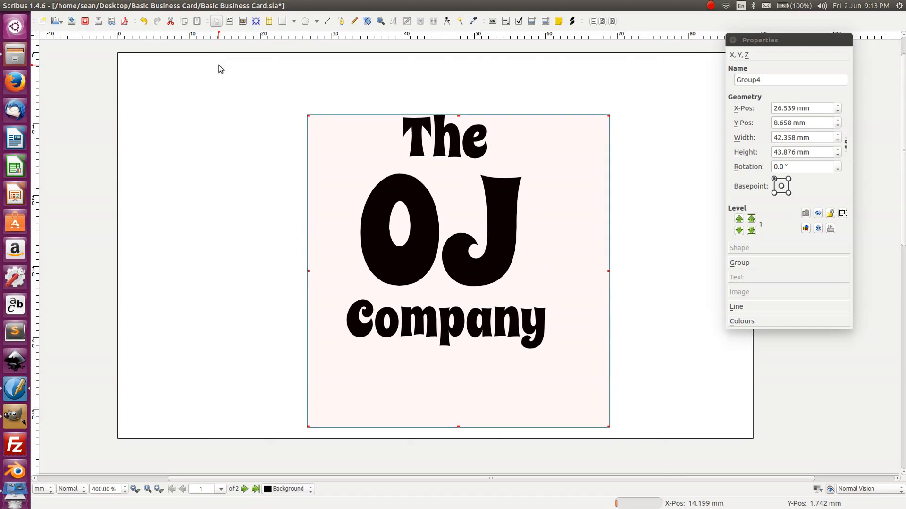
{"action": "key", "text": "Left"}
{"action": "key", "text": "Left"}
{"action": "key", "text": "Left"}
{"action": "key", "text": "Left"}
{"action": "key", "text": "Left"}
{"action": "key", "text": "Left"}
{"action": "key", "text": "Left"}
{"action": "key", "text": "Left"}
{"action": "key", "text": "Left"}
{"action": "key", "text": "Left"}
{"action": "key", "text": "Left"}
{"action": "key", "text": "Left"}
{"action": "key", "text": "Left"}
{"action": "key", "text": "Left"}
{"action": "key", "text": "Left"}
{"action": "key", "text": "Left"}
{"action": "key", "text": "Left"}
{"action": "key", "text": "Left"}
{"action": "key", "text": "Left"}
{"action": "key", "text": "Left"}
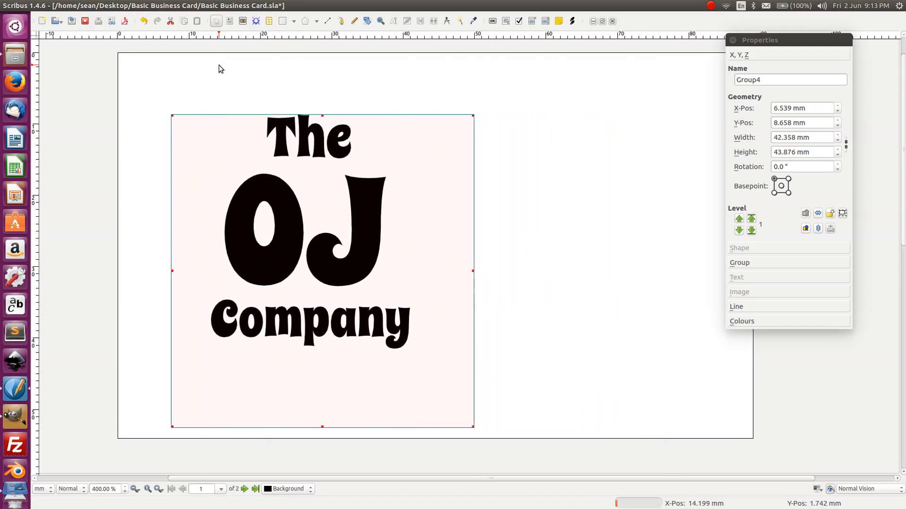
{"action": "key", "text": "Left"}
{"action": "key", "text": "Left"}
{"action": "key", "text": "Left"}
{"action": "key", "text": "Left"}
{"action": "key", "text": "Left"}
{"action": "key", "text": "Left"}
{"action": "key", "text": "Left"}
{"action": "key", "text": "Left"}
{"action": "key", "text": "Left"}
{"action": "key", "text": "Left"}
{"action": "key", "text": "Left"}
{"action": "key", "text": "Left"}
{"action": "key", "text": "Left"}
{"action": "key", "text": "Left"}
{"action": "key", "text": "Left"}
{"action": "key", "text": "Left"}
{"action": "key", "text": "Left"}
{"action": "key", "text": "Left"}
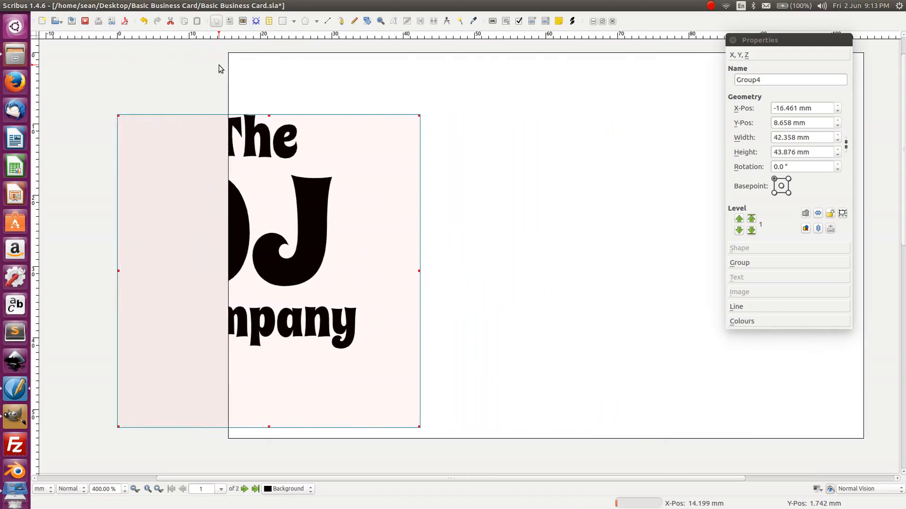
{"action": "key", "text": "Right"}
{"action": "key", "text": "Right"}
{"action": "key", "text": "Right"}
{"action": "key", "text": "Right"}
{"action": "key", "text": "Right"}
{"action": "key", "text": "Right"}
{"action": "key", "text": "Right"}
{"action": "key", "text": "Right"}
{"action": "key", "text": "Right"}
{"action": "key", "text": "Right"}
{"action": "key", "text": "Right"}
{"action": "key", "text": "Right"}
{"action": "key", "text": "Right"}
{"action": "key", "text": "Right"}
{"action": "key", "text": "Right"}
{"action": "key", "text": "Right"}
{"action": "key", "text": "Right"}
{"action": "key", "text": "Right"}
{"action": "key", "text": "Right"}
{"action": "key", "text": "Right"}
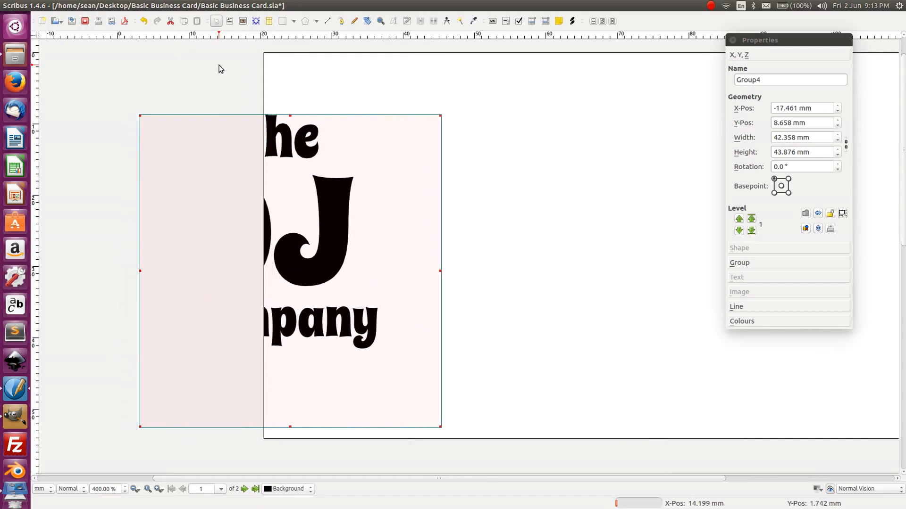
{"action": "key", "text": "Right"}
{"action": "key", "text": "Right"}
{"action": "key", "text": "Right"}
{"action": "key", "text": "Right"}
{"action": "key", "text": "Right"}
{"action": "key", "text": "Right"}
{"action": "key", "text": "Right"}
{"action": "key", "text": "Right"}
{"action": "key", "text": "Right"}
{"action": "key", "text": "Left"}
{"action": "key", "text": "Left"}
{"action": "key", "text": "Left"}
{"action": "key", "text": "Left"}
{"action": "key", "text": "Left"}
{"action": "key", "text": "Left"}
{"action": "key", "text": "Left"}
{"action": "key", "text": "Left"}
{"action": "key", "text": "Left"}
{"action": "key", "text": "Left"}
{"action": "key", "text": "Left"}
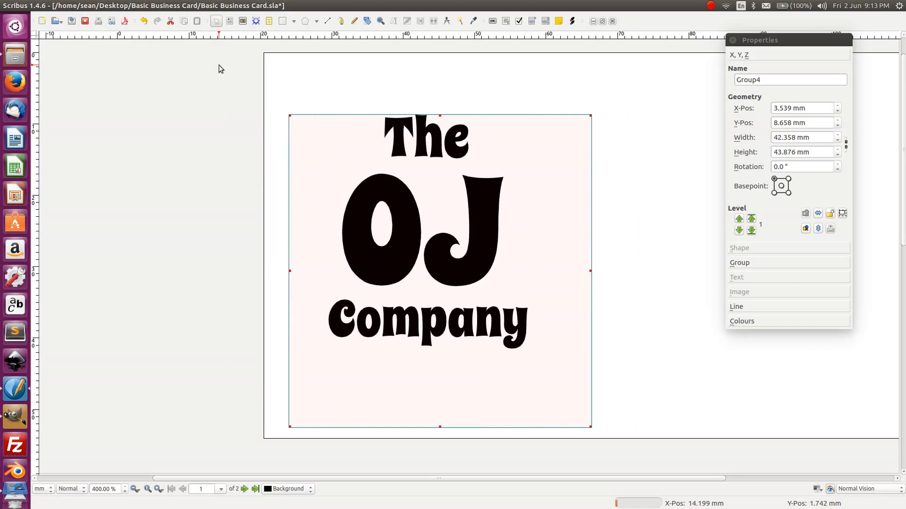
- View the whole card and nudge the logo group down and slightly right
{"action": "left_click", "coordinate": [477, 83]}
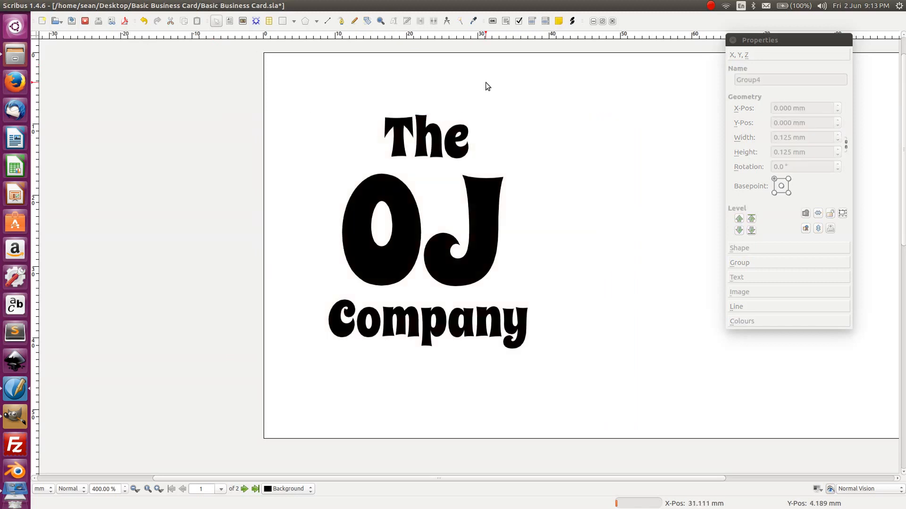
{"action": "left_click_drag", "start_coordinate": [500, 97], "coordinate": [320, 123]}
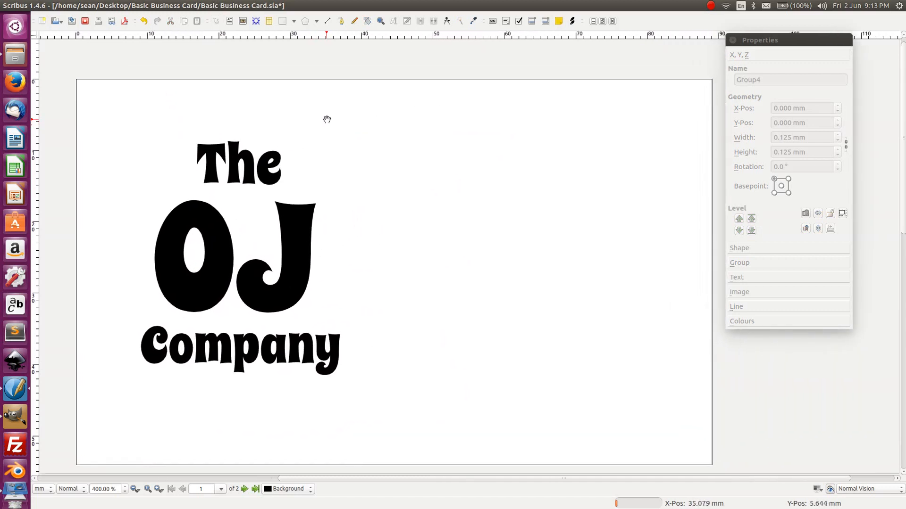
{"action": "key", "text": "space"}
{"action": "left_click", "coordinate": [303, 212]}
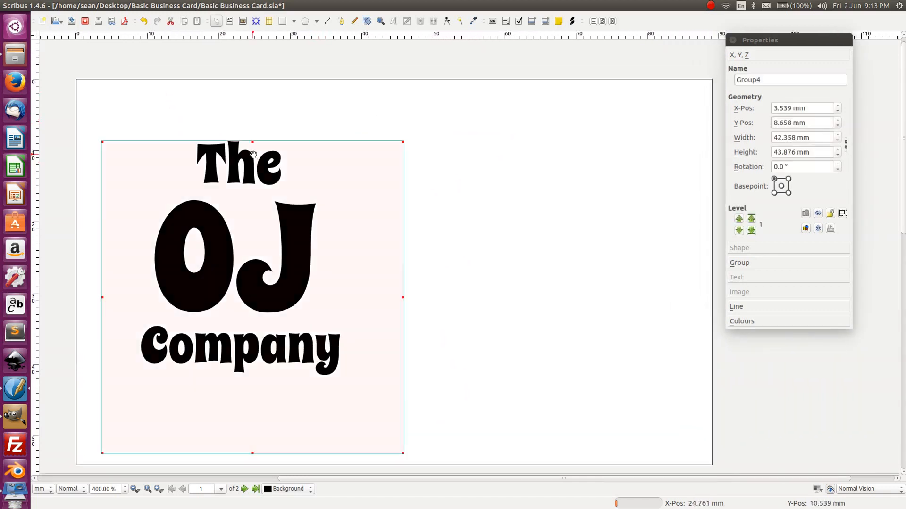
{"action": "key", "text": "Down"}
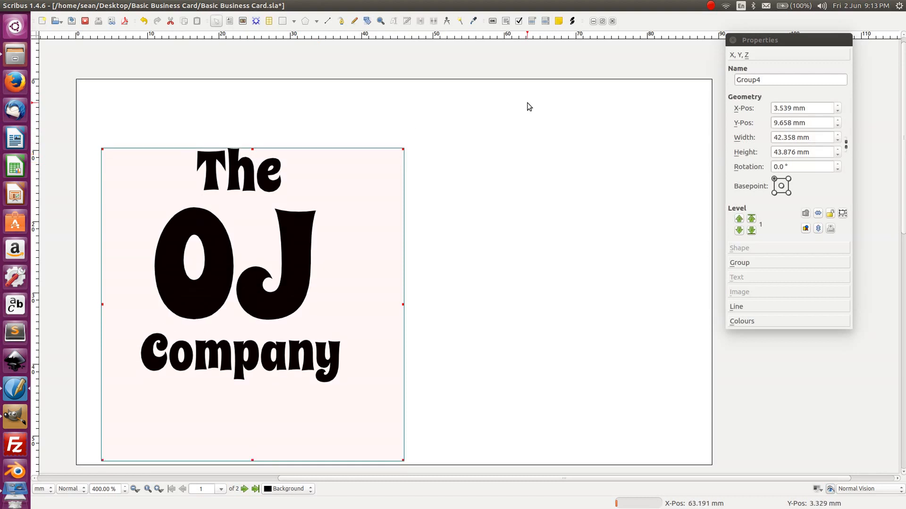
{"action": "key", "text": "Down"}
{"action": "key", "text": "shift+Up"}
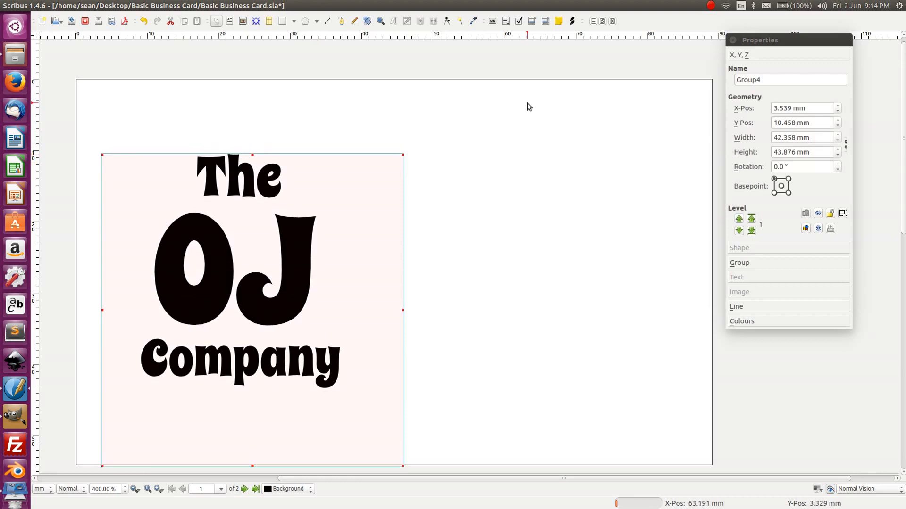
{"action": "key", "text": "shift+Down"}
{"action": "key", "text": "shift+Down"}
{"action": "key", "text": "shift+Down"}
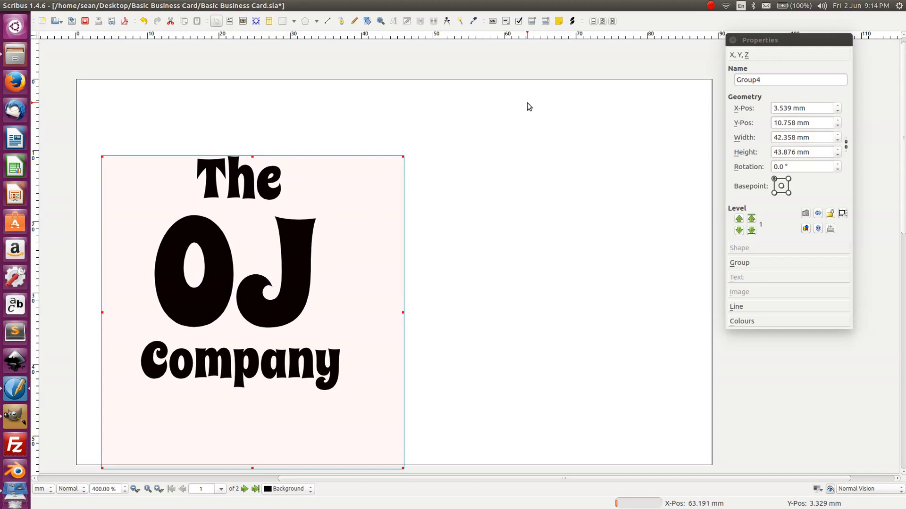
{"action": "key", "text": "shift+Up"}
{"action": "key", "text": "shift+Up"}
{"action": "key", "text": "shift+Right"}
{"action": "key", "text": "shift+Right"}
{"action": "key", "text": "shift+Right"}
{"action": "key", "text": "shift+Right"}
{"action": "key", "text": "shift+Right"}
{"action": "key", "text": "shift+Right"}
{"action": "key", "text": "shift+Right"}
{"action": "key", "text": "shift+Right"}
{"action": "key", "text": "shift+Right"}
{"action": "key", "text": "shift+Right"}
{"action": "key", "text": "shift+Right"}
{"action": "key", "text": "shift+Right"}
{"action": "key", "text": "shift+Right"}
{"action": "key", "text": "shift+Right"}
{"action": "key", "text": "shift+Right"}
{"action": "key", "text": "shift+Right"}
{"action": "key", "text": "shift+Right"}
{"action": "key", "text": "shift+Right"}
{"action": "key", "text": "shift+Right"}
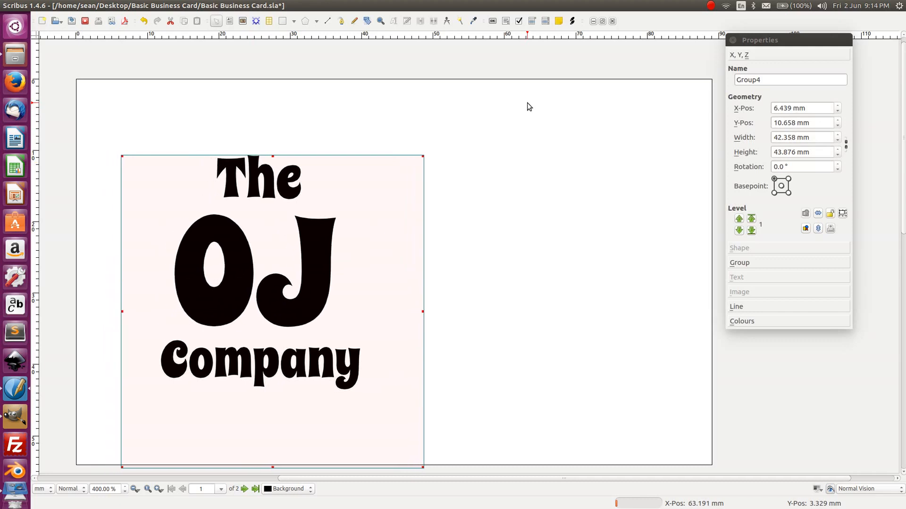
{"action": "key", "text": "shift+Right"}
{"action": "key", "text": "shift+Right"}
{"action": "key", "text": "shift+Right"}
{"action": "key", "text": "shift+Right"}
{"action": "key", "text": "shift+Left"}
{"action": "key", "text": "shift+Left"}
{"action": "key", "text": "shift+Left"}
{"action": "key", "text": "shift+Left"}
{"action": "key", "text": "shift+Left"}
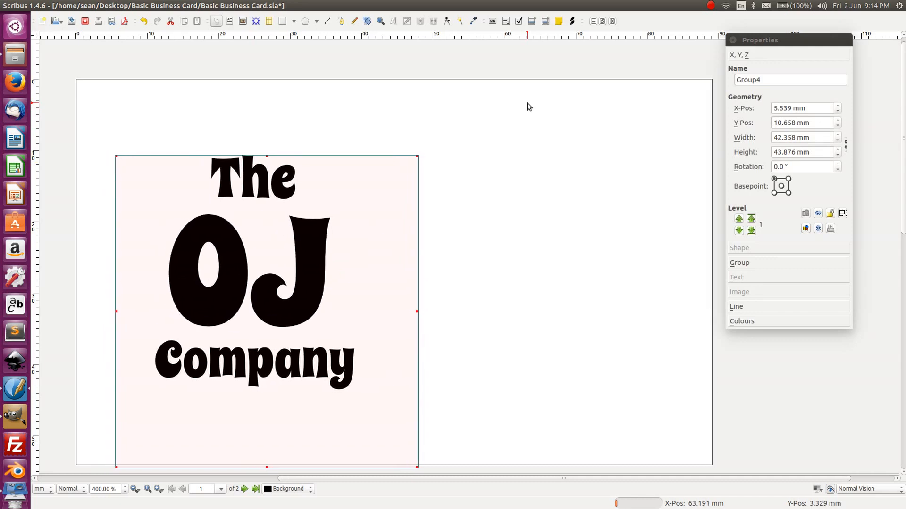
{"action": "key", "text": "shift+Up"}
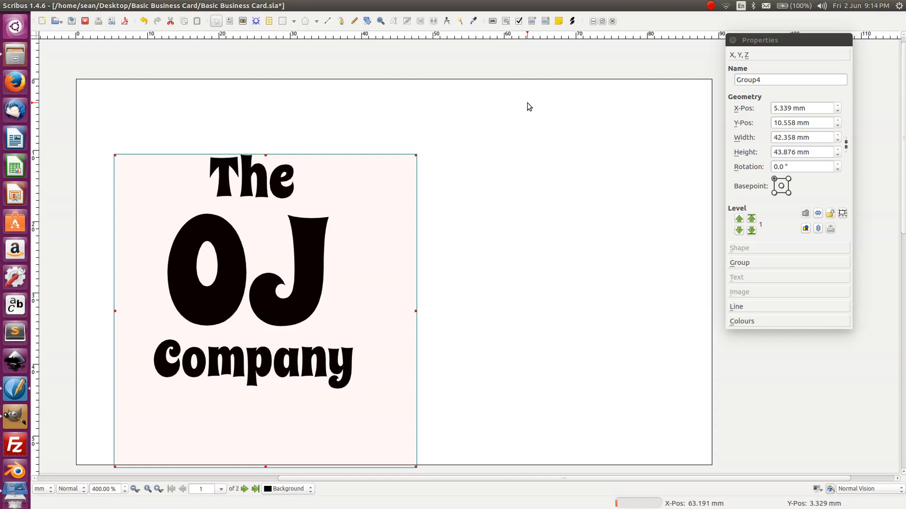
- Settle the logo at about X 4.5 mm, Y 10.4 mm, deselect it and save
{"action": "left_click", "coordinate": [463, 163]}
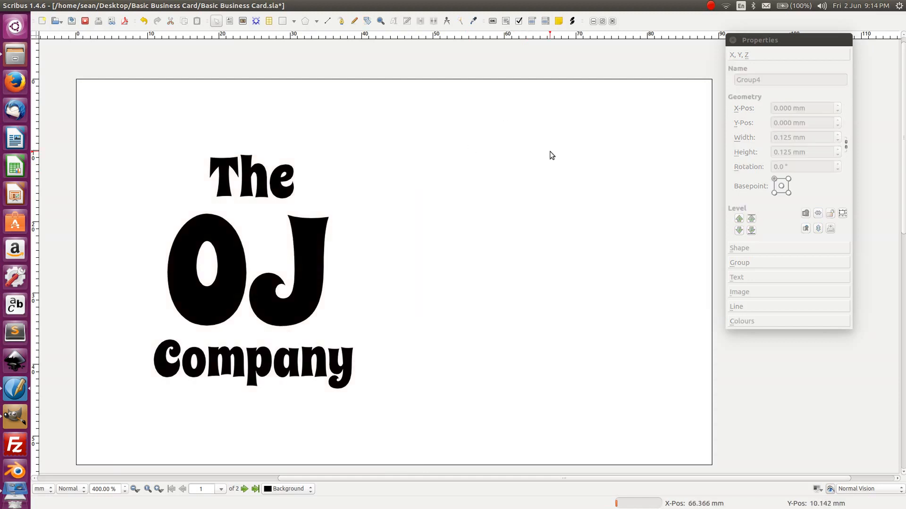
{"action": "left_click", "coordinate": [357, 244]}
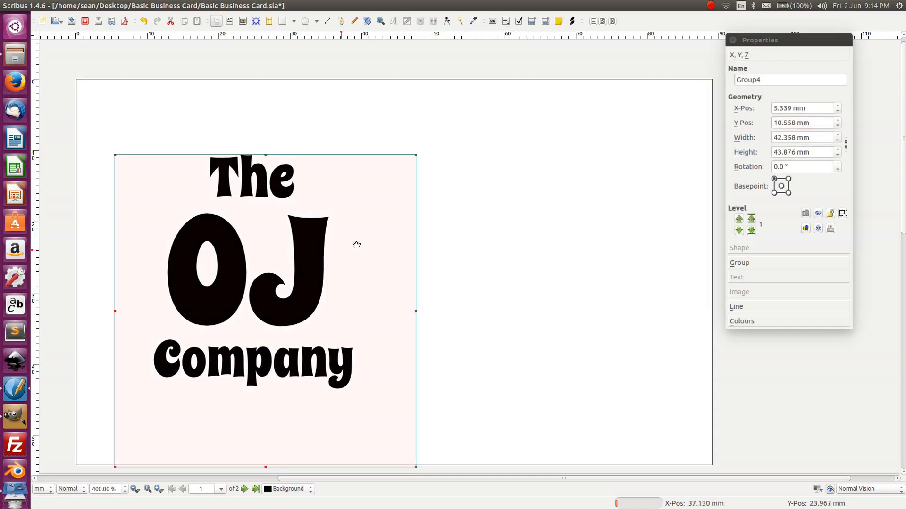
{"action": "key", "text": "shift+Left"}
{"action": "key", "text": "shift+Left"}
{"action": "key", "text": "shift+Left"}
{"action": "key", "text": "shift+Left"}
{"action": "key", "text": "shift+Left"}
{"action": "key", "text": "shift+Left"}
{"action": "key", "text": "shift+Left"}
{"action": "key", "text": "shift+Left"}
{"action": "key", "text": "shift+Up"}
{"action": "key", "text": "shift+Up"}
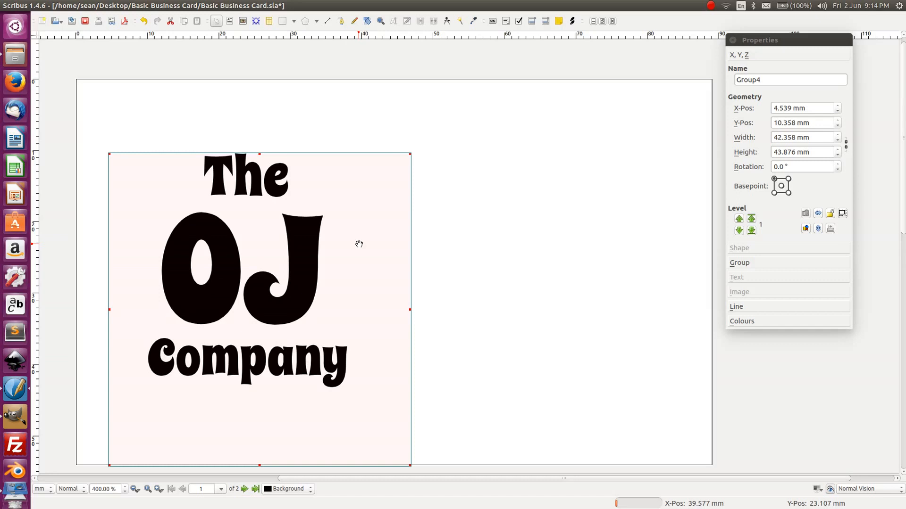
{"action": "left_click", "coordinate": [451, 226]}
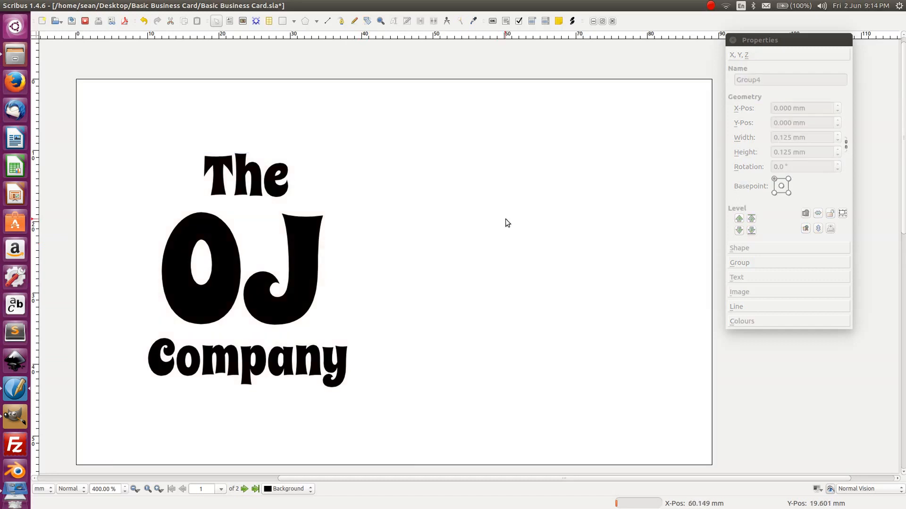
{"action": "key", "text": "ctrl+s"}
- Draw a text frame on the card's right half and type the owner's full name
{"action": "key", "text": "t"}
{"action": "left_click_drag", "start_coordinate": [422, 131], "coordinate": [692, 431]}
{"action": "double_click", "coordinate": [443, 153]}
{"action": "type", "text": "John SMith"}
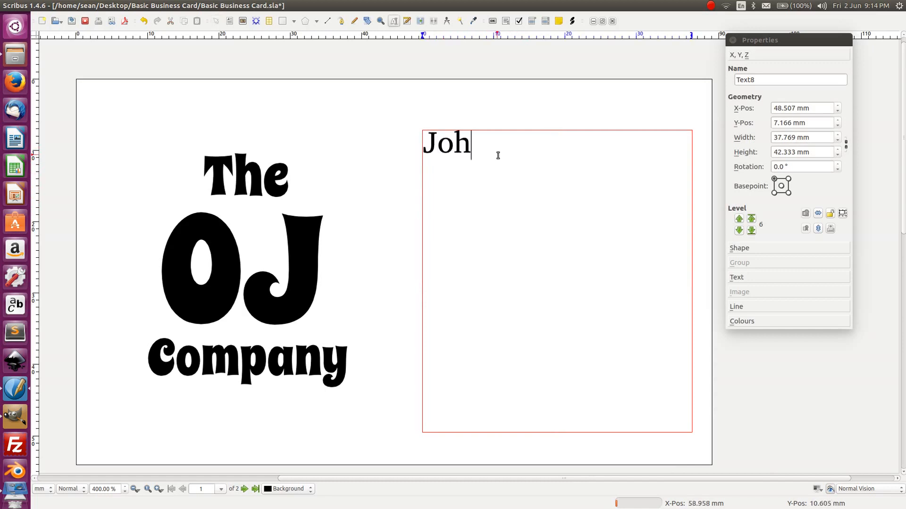
{"action": "key", "text": "BackSpace"}
{"action": "key", "text": "BackSpace"}
{"action": "key", "text": "BackSpace"}
{"action": "key", "text": "BackSpace"}
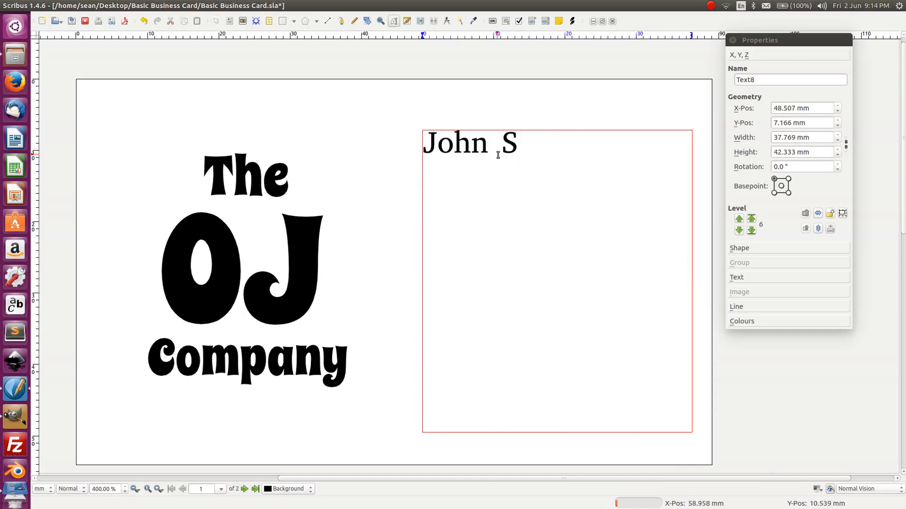
{"action": "type", "text": "mith"}
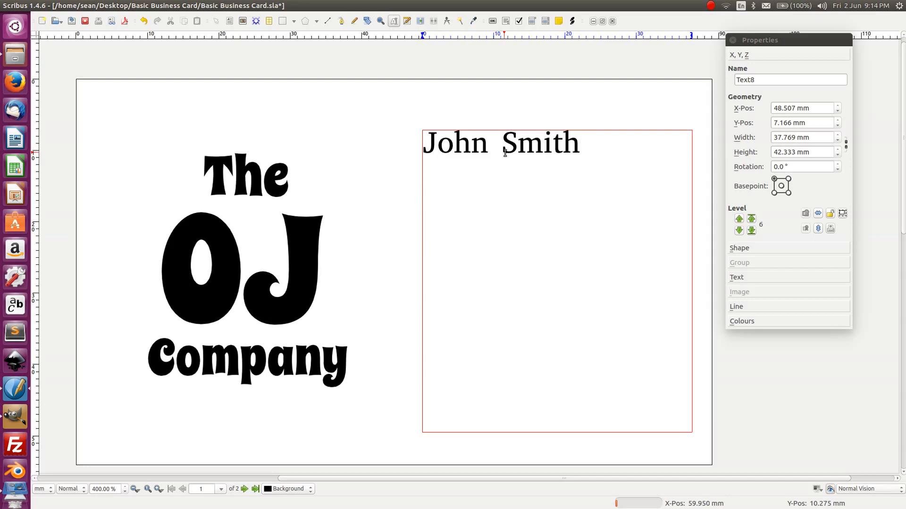
{"action": "key", "text": "BackSpace"}
- Add the title 'Owner' and the street, suburb/postcode and country address lines below the name
{"action": "key", "text": "Return"}
{"action": "type", "text": "Osn"}
{"action": "key", "text": "BackSpace"}
{"action": "key", "text": "BackSpace"}
{"action": "type", "text": "wner"}
{"action": "key", "text": "Return"}
{"action": "type", "text": "12"}
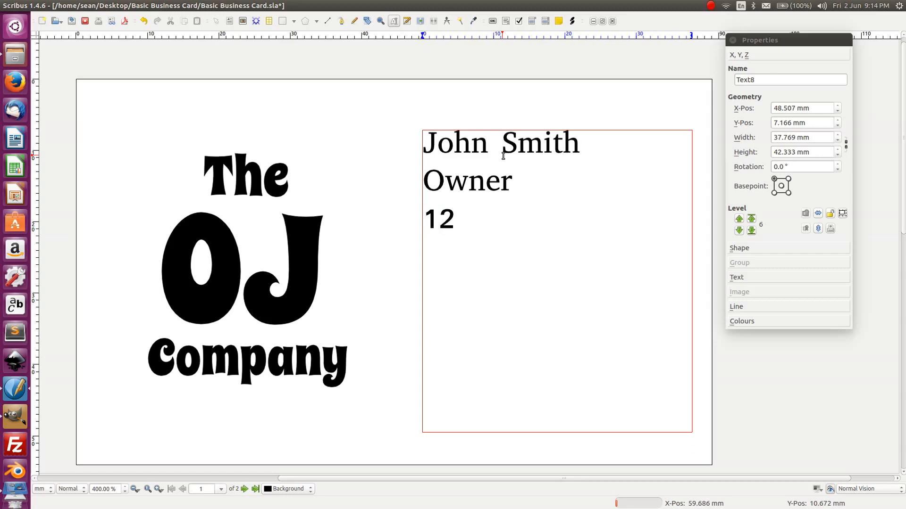
{"action": "type", "text": "3 Fake "}
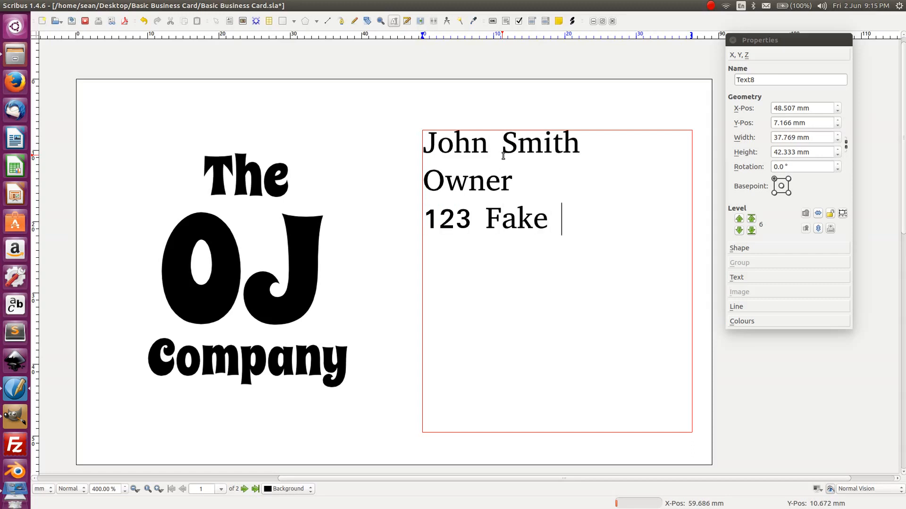
{"action": "type", "text": "Street"}
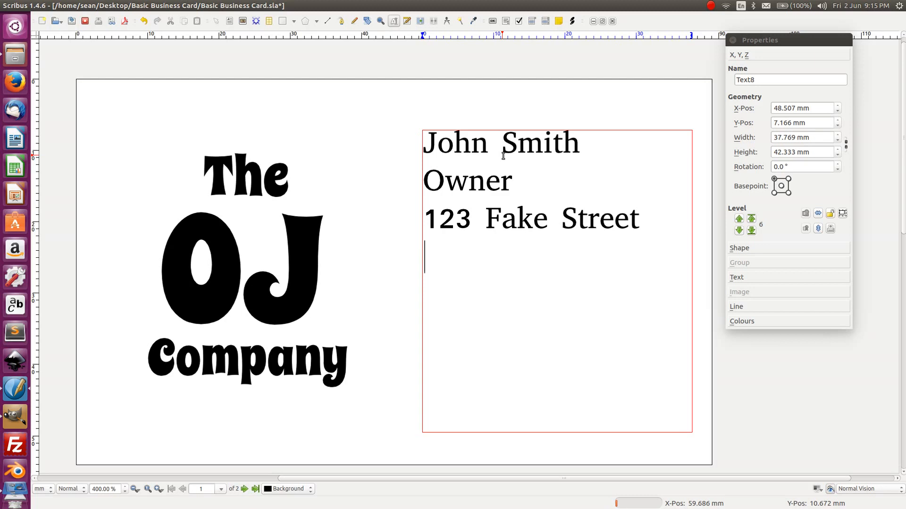
{"action": "type", "text": "Alex"}
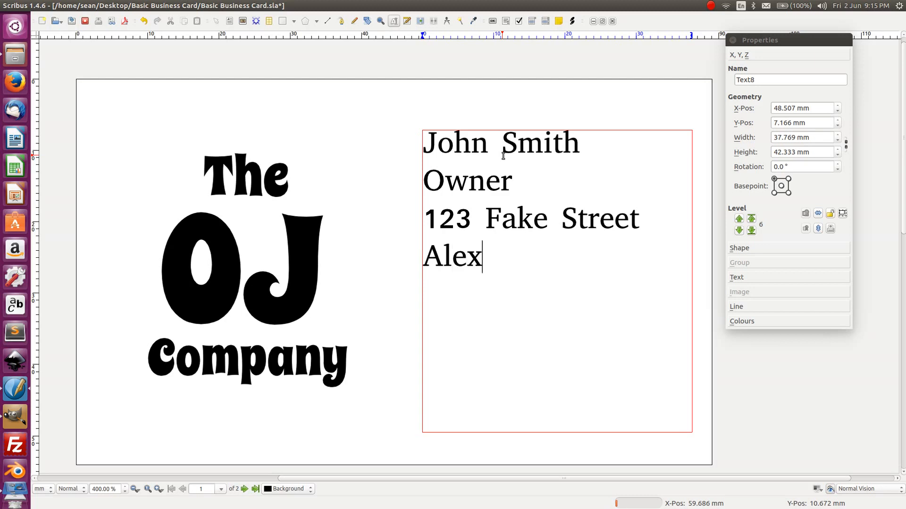
{"action": "type", "text": "andri"}
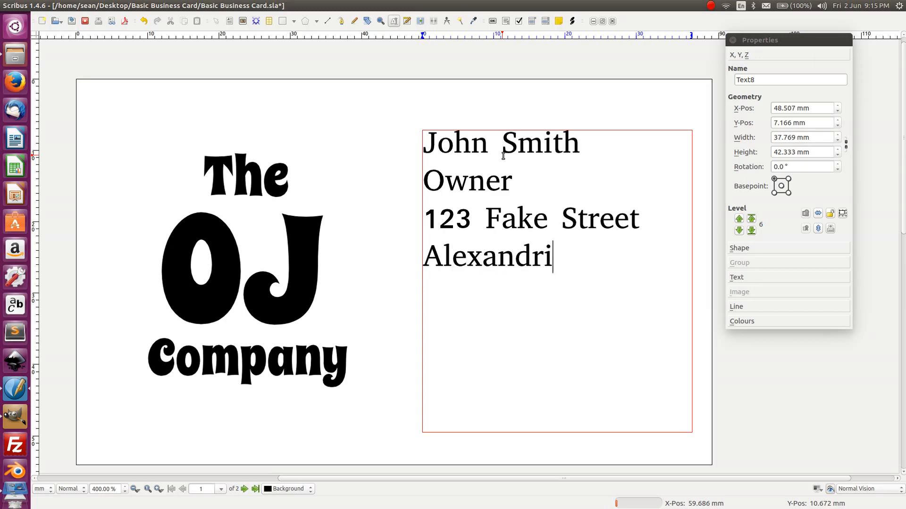
{"action": "type", "text": "a NSW"}
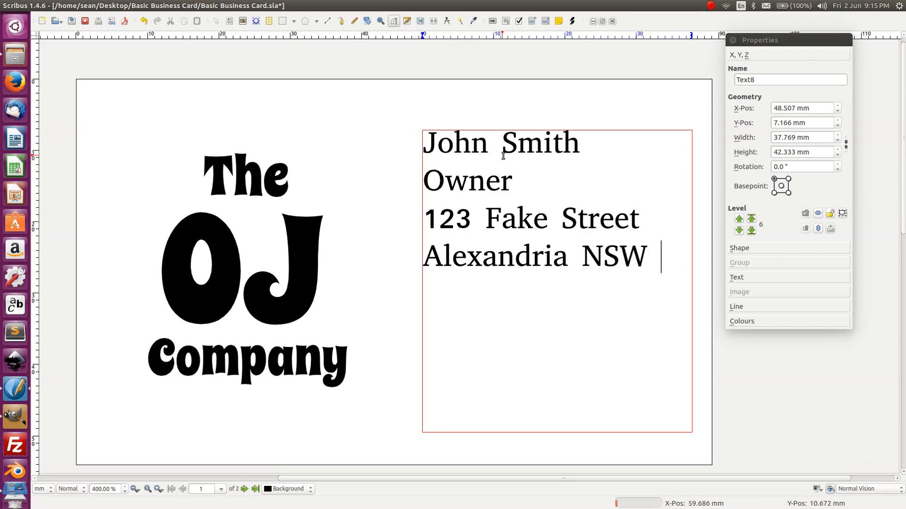
{"action": "type", "text": " 0"}
{"action": "type", "text": "0 "}
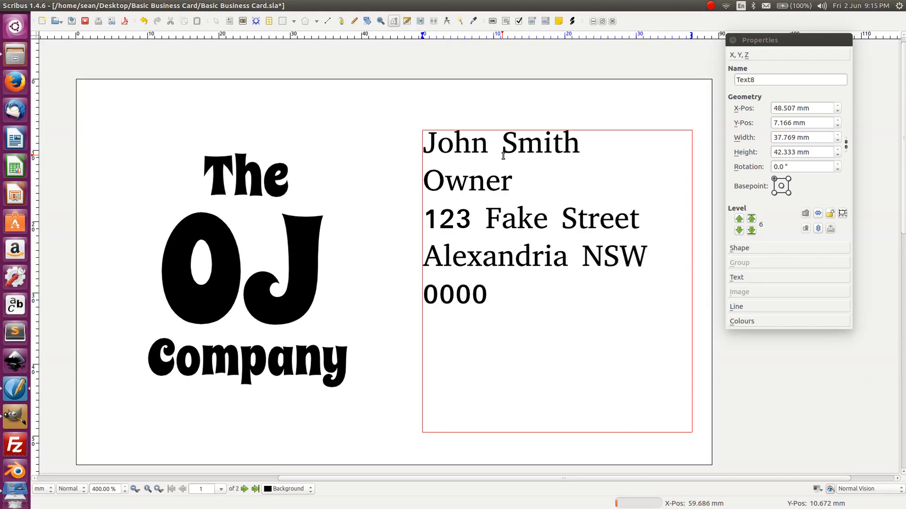
{"action": "type", "text": "Australia"}
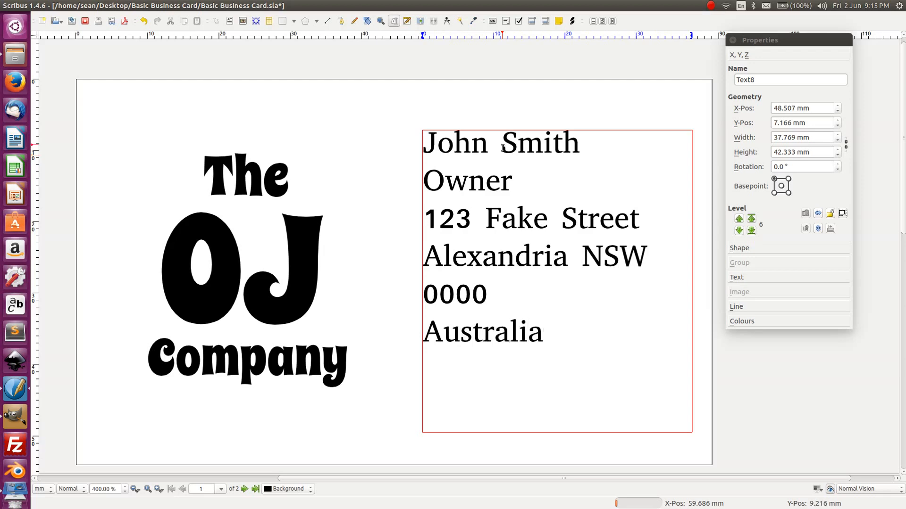
{"action": "key", "text": "ctrl+a"}
- Reduce the selected contact text from 12 pt to 8 pt, then resume editing at its end
{"action": "left_click", "coordinate": [750, 278]}
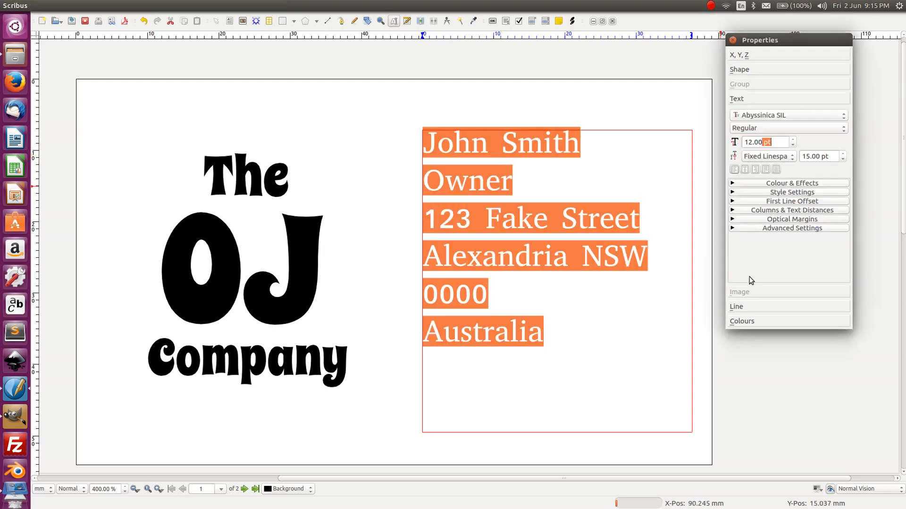
{"action": "left_click", "coordinate": [793, 145]}
{"action": "left_click", "coordinate": [793, 144]}
{"action": "left_click", "coordinate": [793, 145]}
{"action": "left_click", "coordinate": [794, 144]}
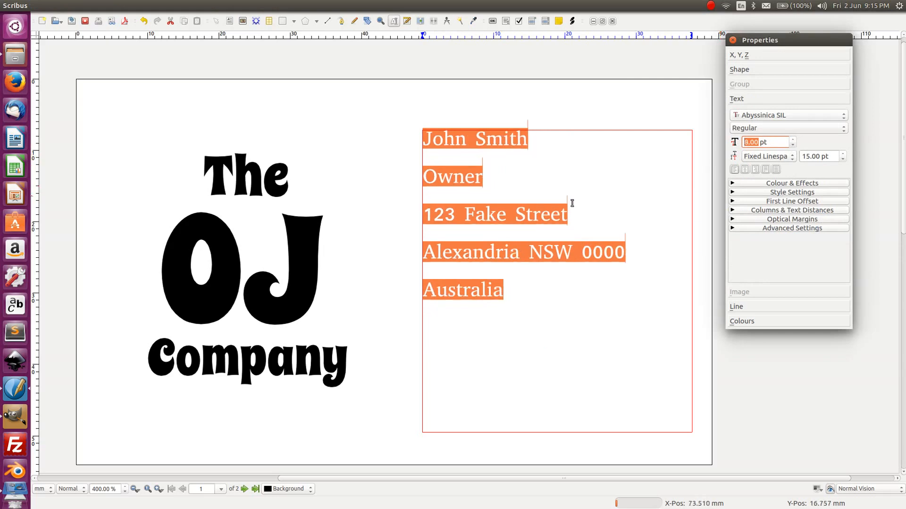
{"action": "left_click", "coordinate": [540, 214]}
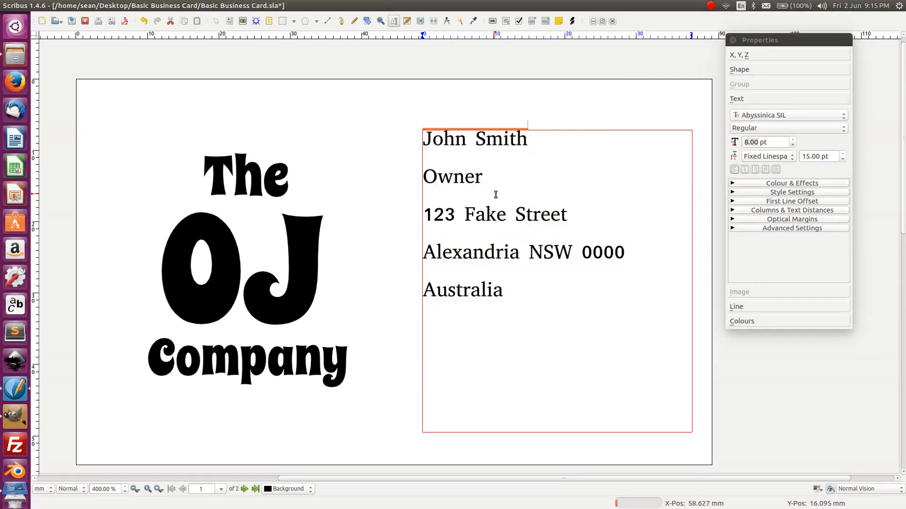
{"action": "left_click", "coordinate": [132, 77]}
{"action": "double_click", "coordinate": [508, 295]}
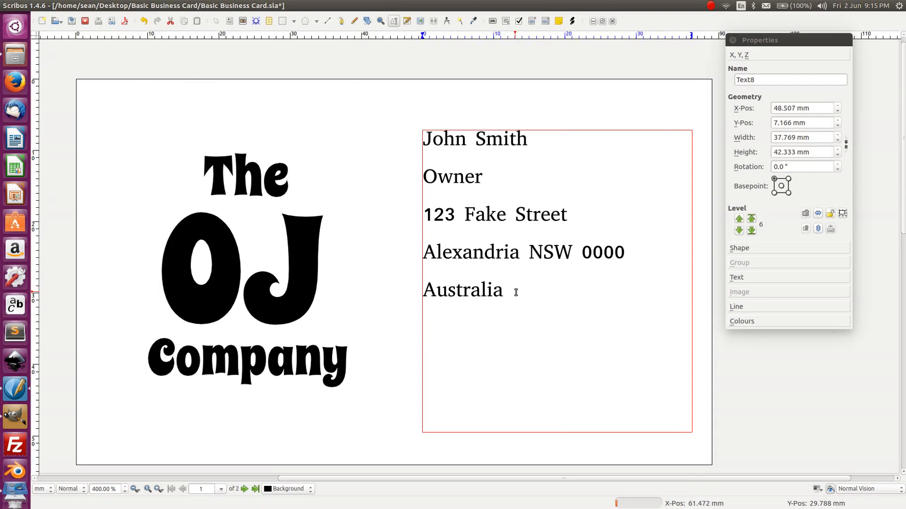
- Add an M: mobile line and a P: phone line with the start of the E: e-mail address
{"action": "key", "text": "Return"}
{"action": "type", "text": "M:"}
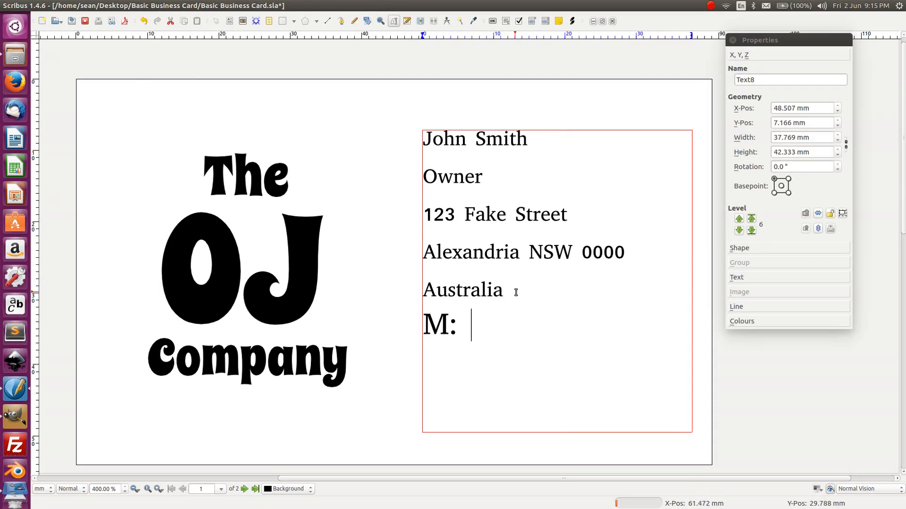
{"action": "type", "text": " 0400 000 000"}
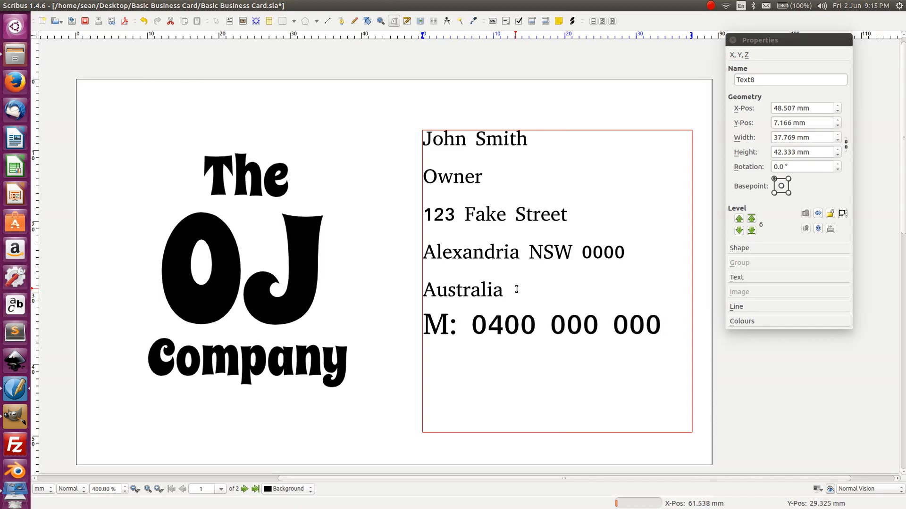
{"action": "key", "text": "Return"}
{"action": "type", "text": "P: 00 0000 000"}
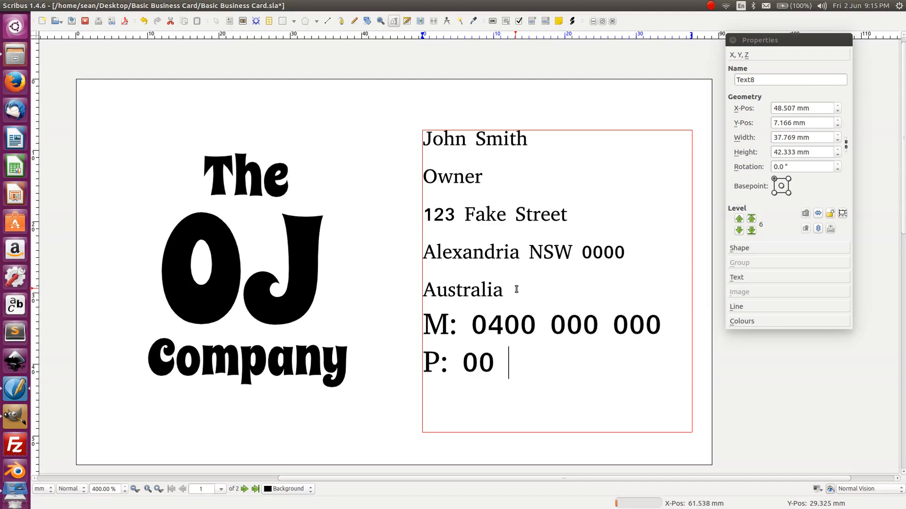
{"action": "type", "text": "0 "}
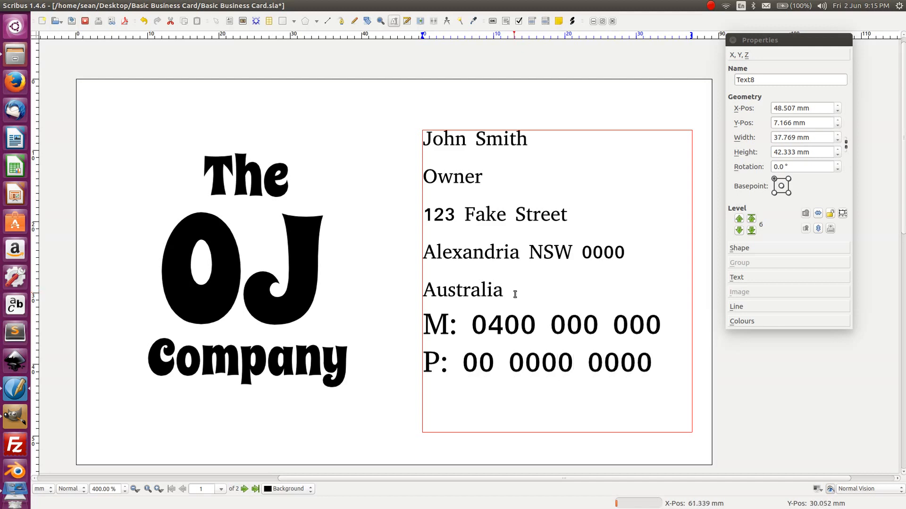
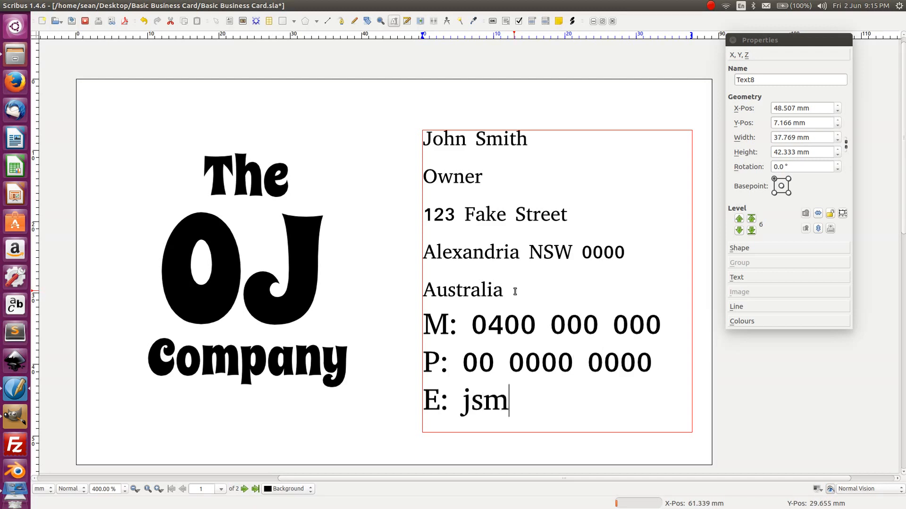
- Remove stray text, undo the overflowing e-mail domain, and reselect the contact frame
{"action": "left_click", "coordinate": [514, 292]}
{"action": "type", "text": "Oj"}
{"action": "key", "text": "BackSpace"}
{"action": "key", "text": "BackSpace"}
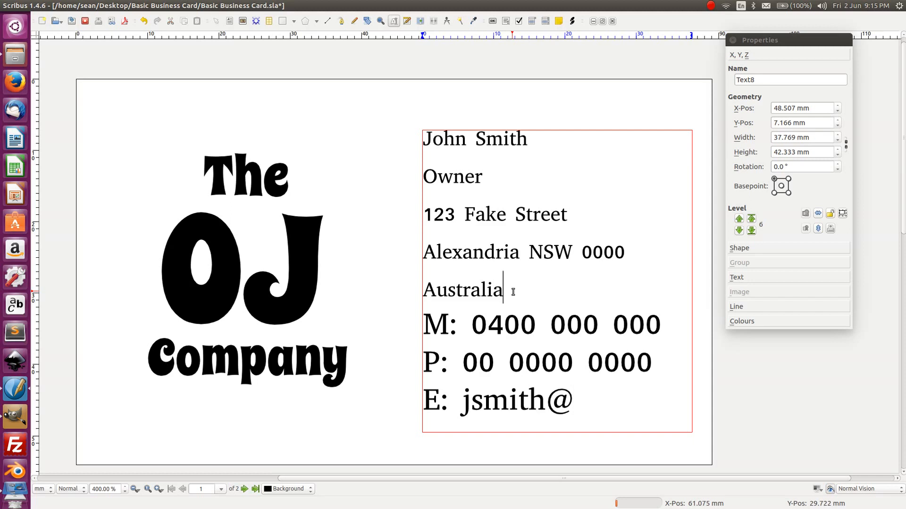
{"action": "left_click", "coordinate": [588, 401]}
{"action": "type", "text": "ojcompan"}
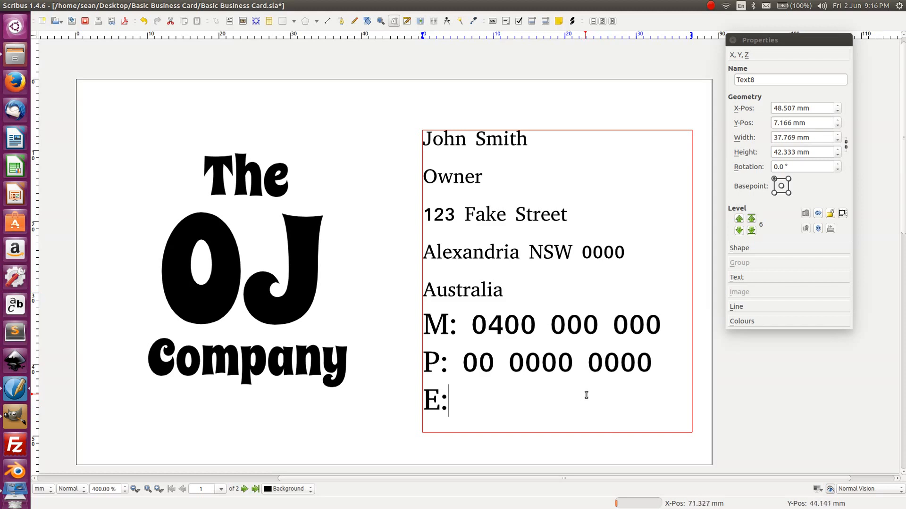
{"action": "key", "text": "ctrl+z"}
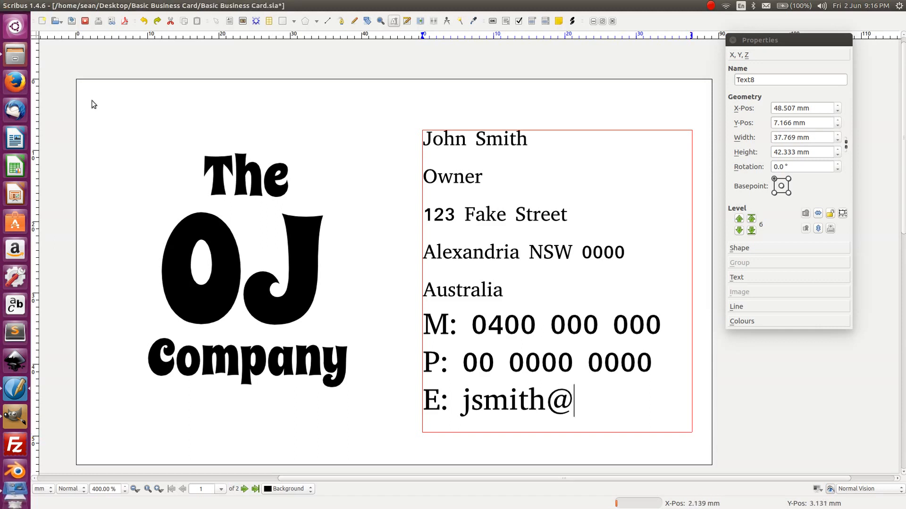
{"action": "left_click", "coordinate": [244, 81]}
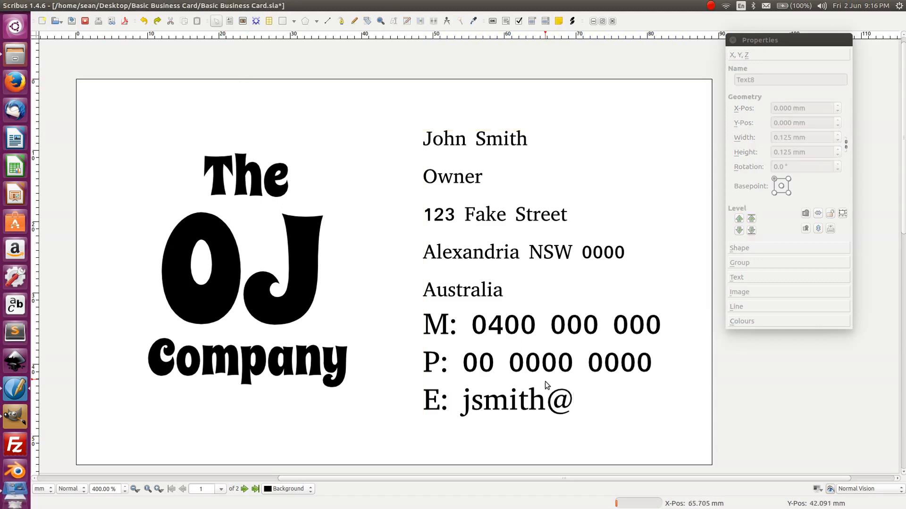
{"action": "left_click", "coordinate": [550, 399]}
- Enlarge the contact text frame downward and to the right
{"action": "left_click_drag", "start_coordinate": [692, 432], "coordinate": [778, 424]}
{"action": "key", "text": "t"}
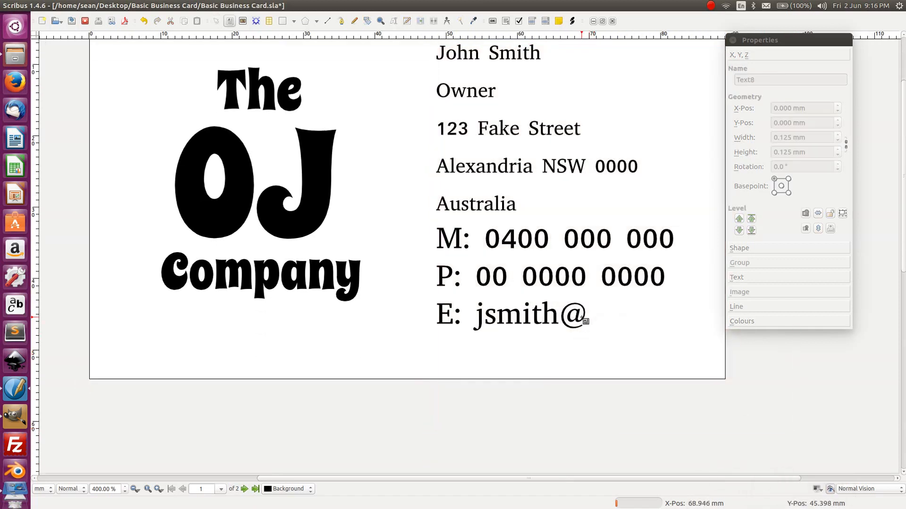
{"action": "left_click", "coordinate": [585, 321]}
{"action": "left_click", "coordinate": [504, 235]}
{"action": "double_click", "coordinate": [517, 238]}
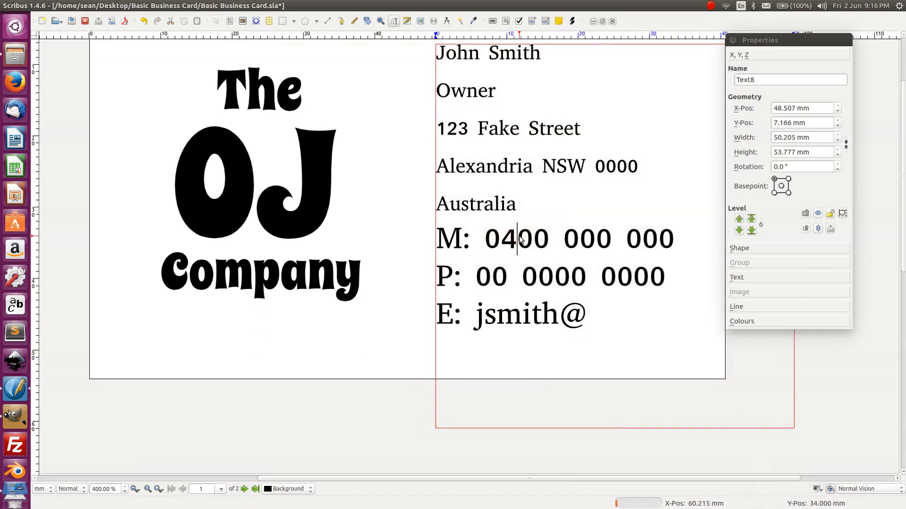
- Set all contact text to 9 pt and complete the company e-mail address
{"action": "key", "text": "ctrl+a"}
{"action": "left_click", "coordinate": [754, 276]}
{"action": "left_click_drag", "start_coordinate": [781, 142], "coordinate": [738, 141]}
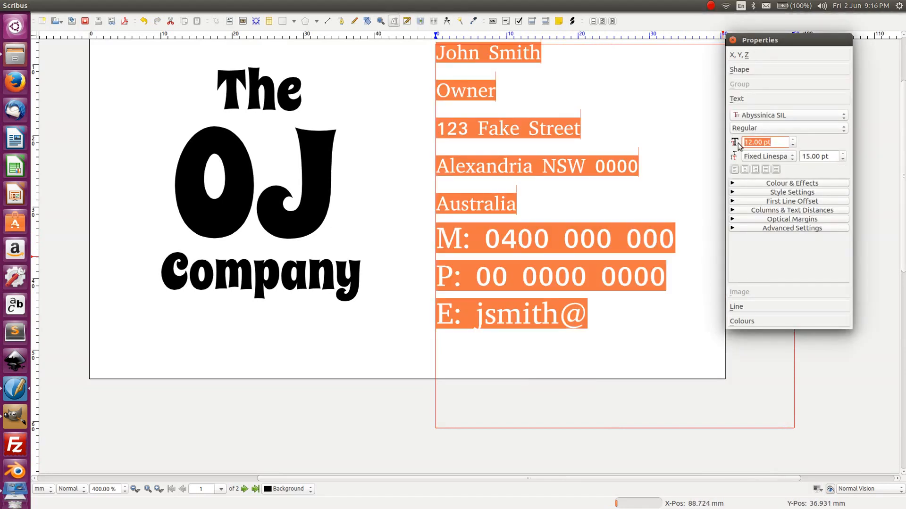
{"action": "type", "text": "9"}
{"action": "key", "text": "Return"}
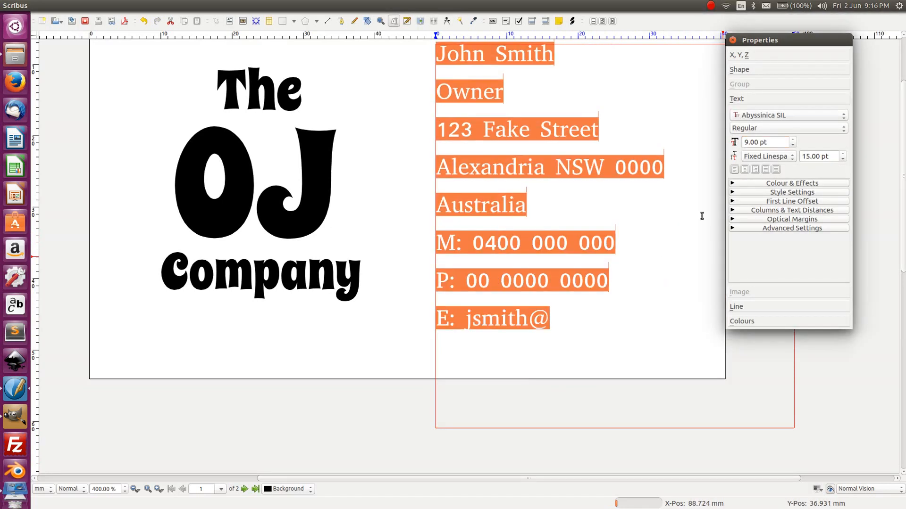
{"action": "left_click", "coordinate": [551, 319]}
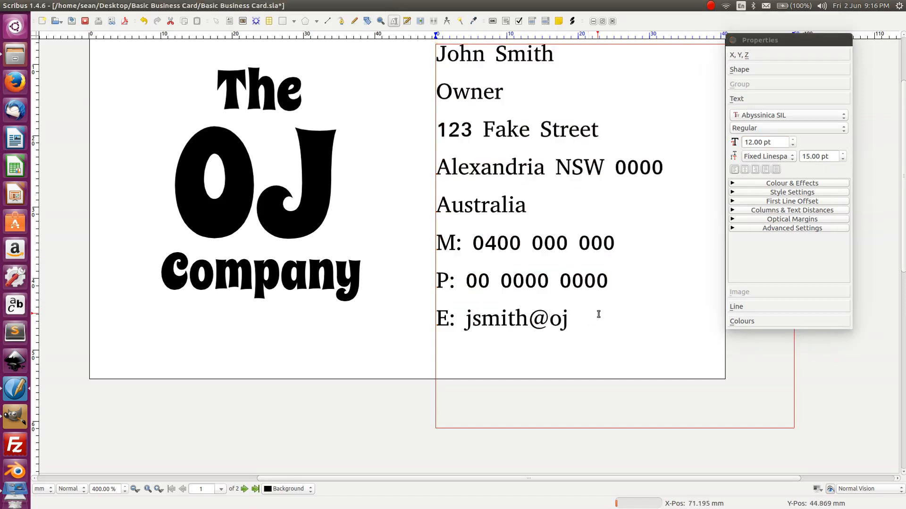
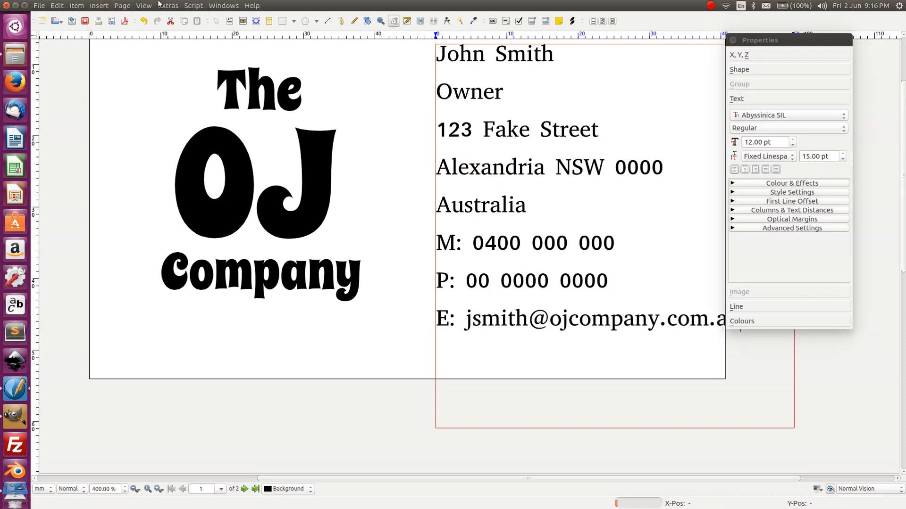
{"action": "left_click", "coordinate": [359, 108]}
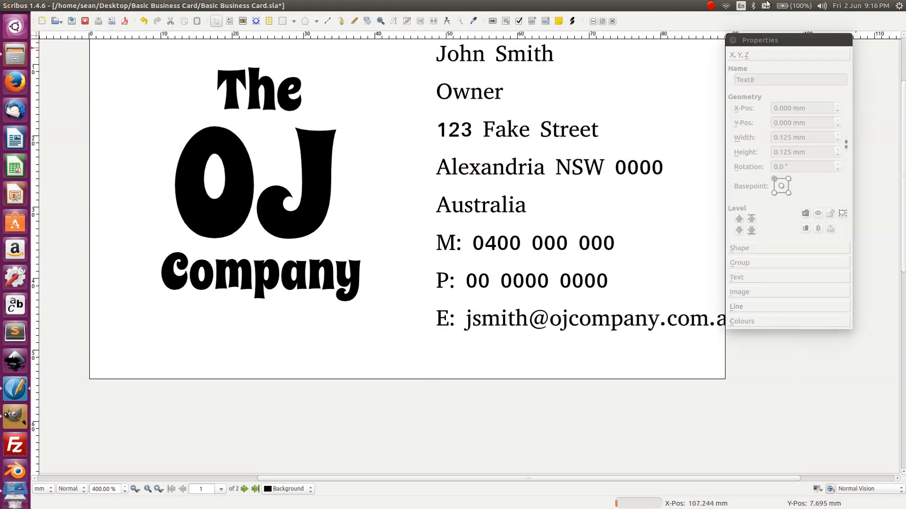
- Nudge the contact frame left to X 45.707 mm so the e-mail line fits the card
{"action": "left_click_drag", "start_coordinate": [769, 42], "coordinate": [803, 55]}
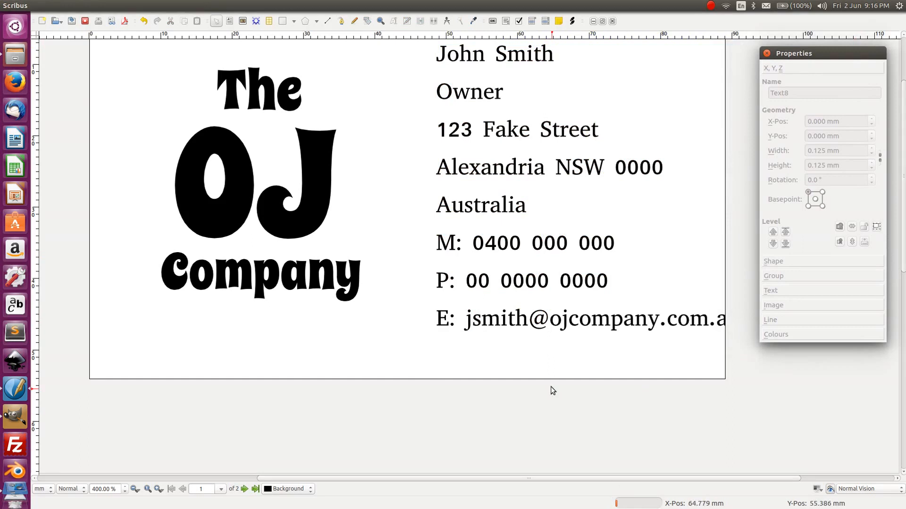
{"action": "scroll", "coordinate": [550, 388], "scroll_direction": "up", "scroll_amount": 1}
{"action": "left_click", "coordinate": [500, 258]}
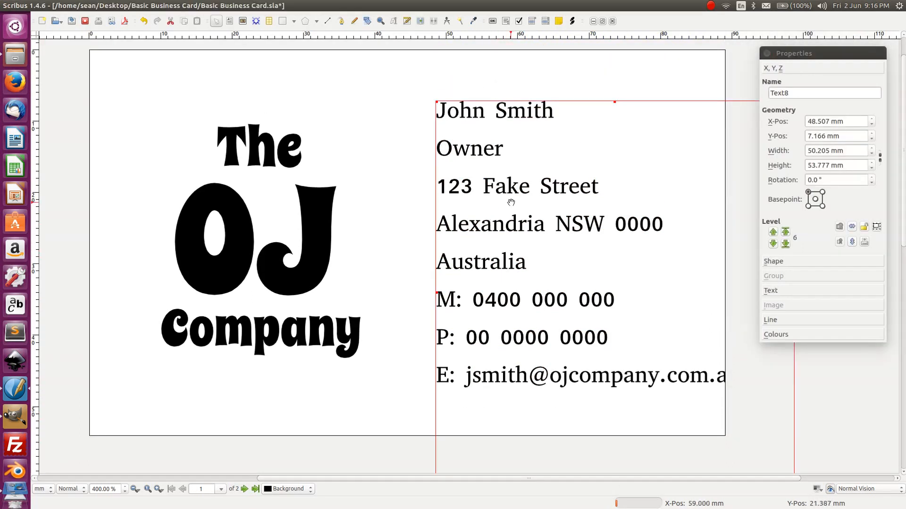
{"action": "key", "text": "shift+Left"}
{"action": "key", "text": "shift+Left"}
{"action": "key", "text": "shift+Left"}
{"action": "key", "text": "shift+Left"}
{"action": "key", "text": "shift+Left"}
{"action": "key", "text": "shift+Left"}
{"action": "key", "text": "shift+Left"}
{"action": "key", "text": "shift+Left"}
{"action": "key", "text": "shift+Left"}
{"action": "key", "text": "shift+Left"}
{"action": "key", "text": "shift+Left"}
{"action": "key", "text": "shift+Left"}
{"action": "key", "text": "shift+Left"}
{"action": "key", "text": "shift+Left"}
{"action": "key", "text": "shift+Left"}
{"action": "key", "text": "shift+Left"}
{"action": "key", "text": "shift+Left"}
{"action": "key", "text": "shift+Left"}
{"action": "key", "text": "shift+Left"}
{"action": "key", "text": "shift+Left"}
{"action": "key", "text": "shift+Left"}
{"action": "key", "text": "shift+Left"}
{"action": "key", "text": "shift+Left"}
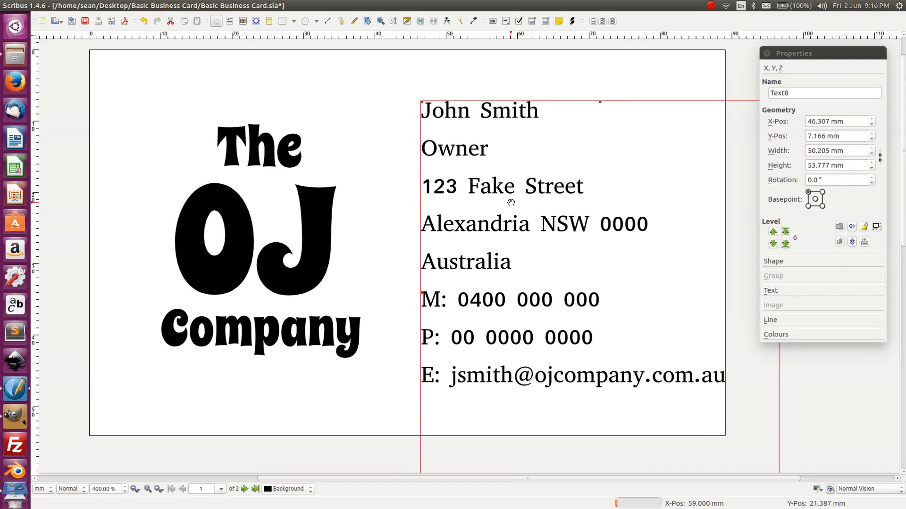
{"action": "key", "text": "shift+Right"}
{"action": "key", "text": "Right"}
{"action": "key", "text": "Right"}
{"action": "key", "text": "Right"}
{"action": "key", "text": "Left"}
{"action": "key", "text": "Left"}
{"action": "key", "text": "Left"}
{"action": "key", "text": "Right"}
{"action": "key", "text": "Right"}
{"action": "key", "text": "Right"}
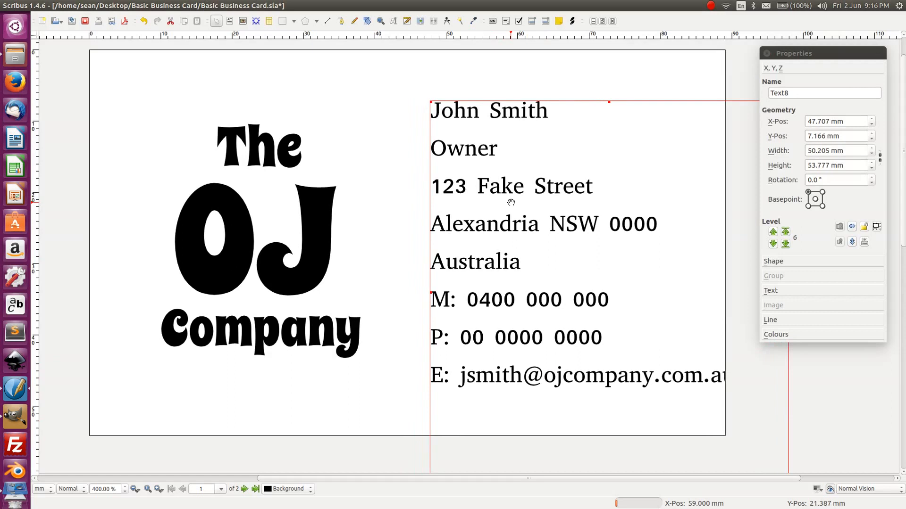
{"action": "key", "text": "Left"}
{"action": "key", "text": "Left"}
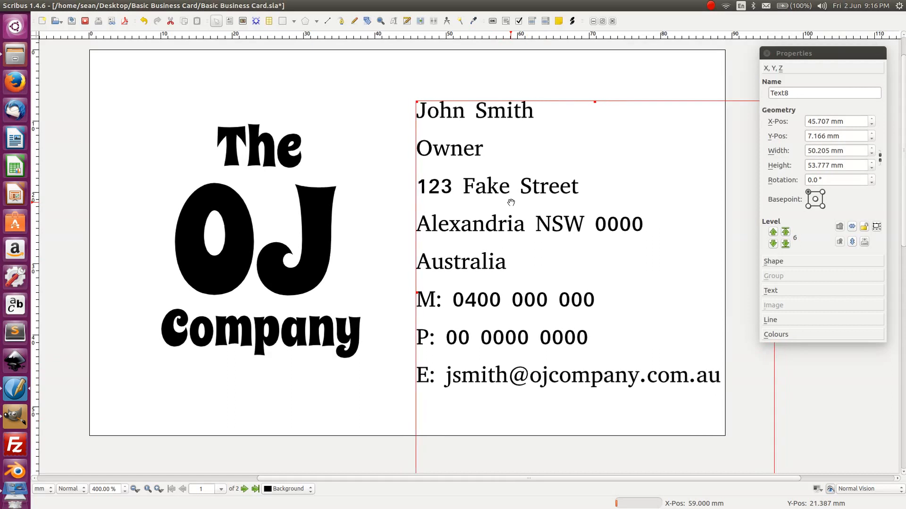
{"action": "left_click", "coordinate": [782, 291]}
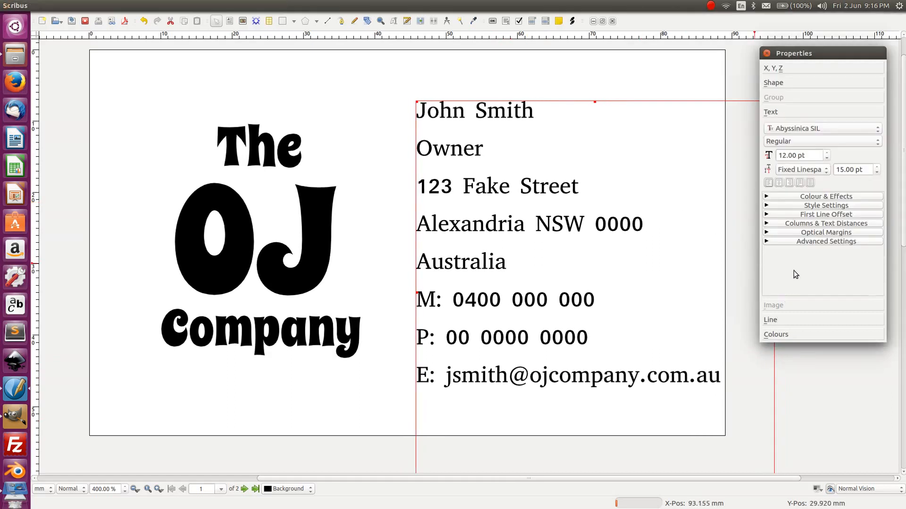
- Set the contact text to 8 pt and switch its line spacing to Automatic
{"action": "left_click", "coordinate": [827, 158]}
{"action": "left_click", "coordinate": [826, 159]}
{"action": "left_click", "coordinate": [826, 158]}
{"action": "left_click", "coordinate": [826, 158]}
{"action": "left_click", "coordinate": [827, 159]}
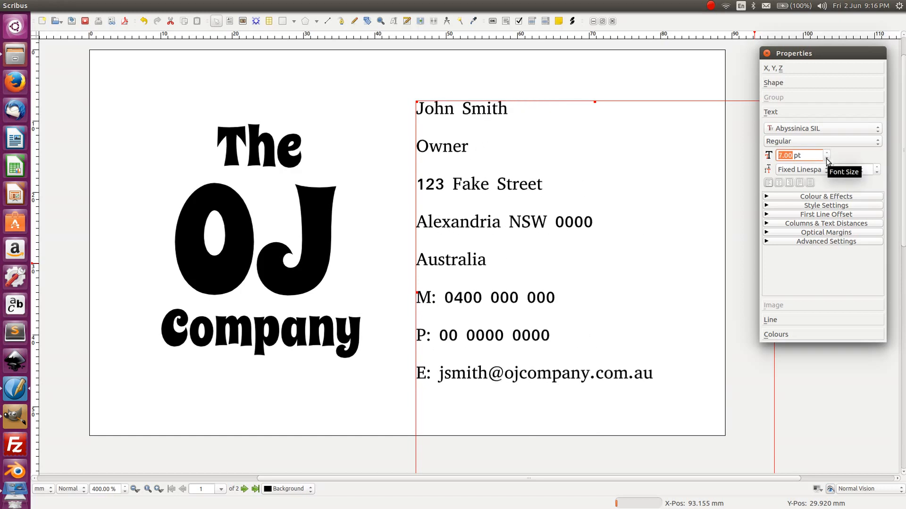
{"action": "left_click", "coordinate": [826, 152]}
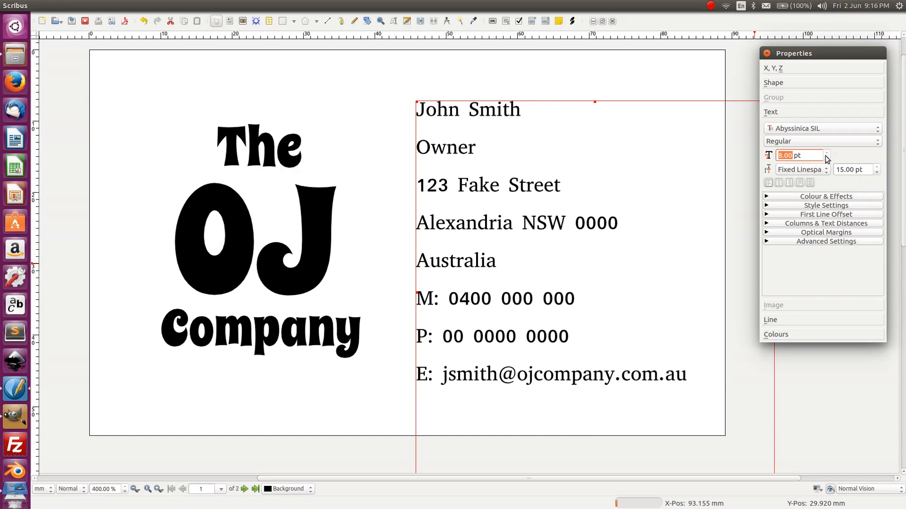
{"action": "left_click", "coordinate": [826, 158]}
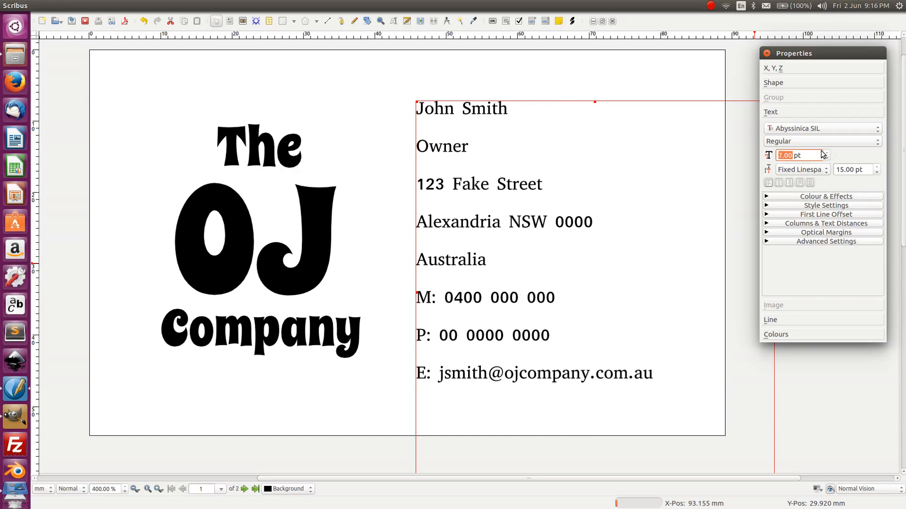
{"action": "left_click", "coordinate": [826, 152]}
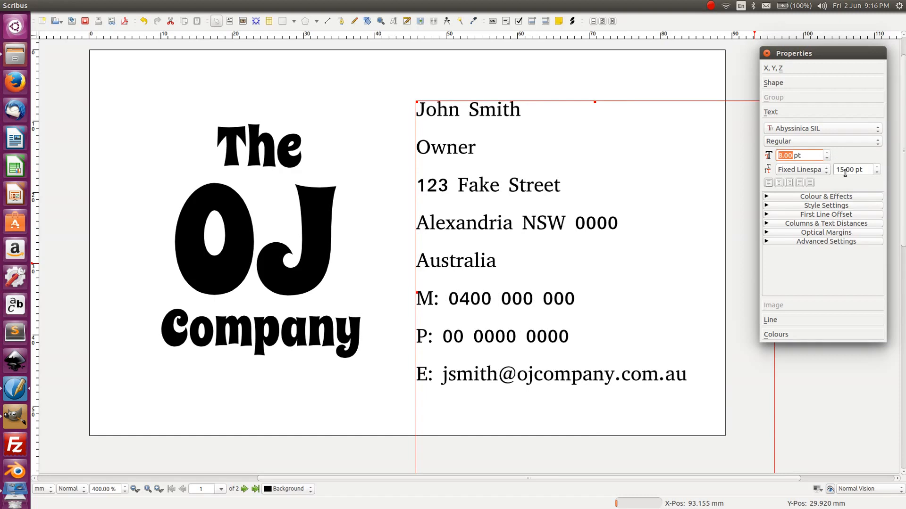
{"action": "left_click", "coordinate": [810, 166]}
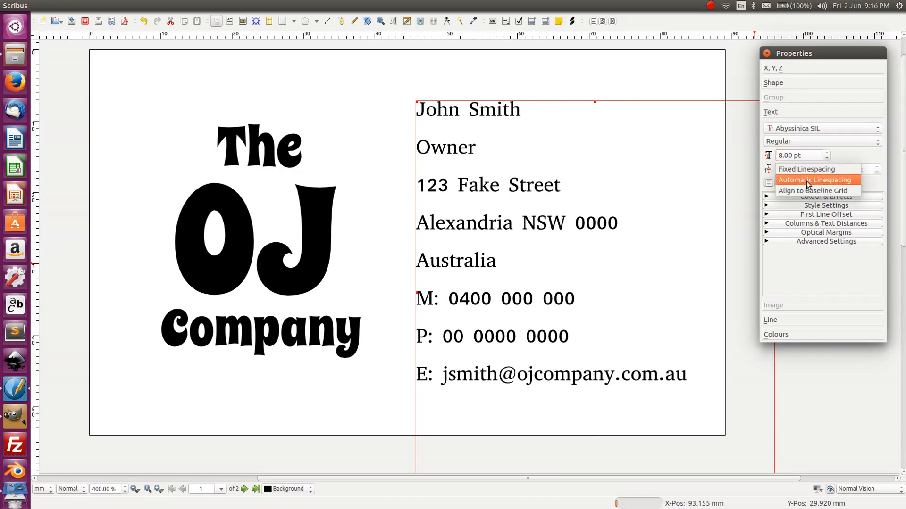
{"action": "left_click", "coordinate": [808, 178]}
{"action": "double_click", "coordinate": [462, 166]}
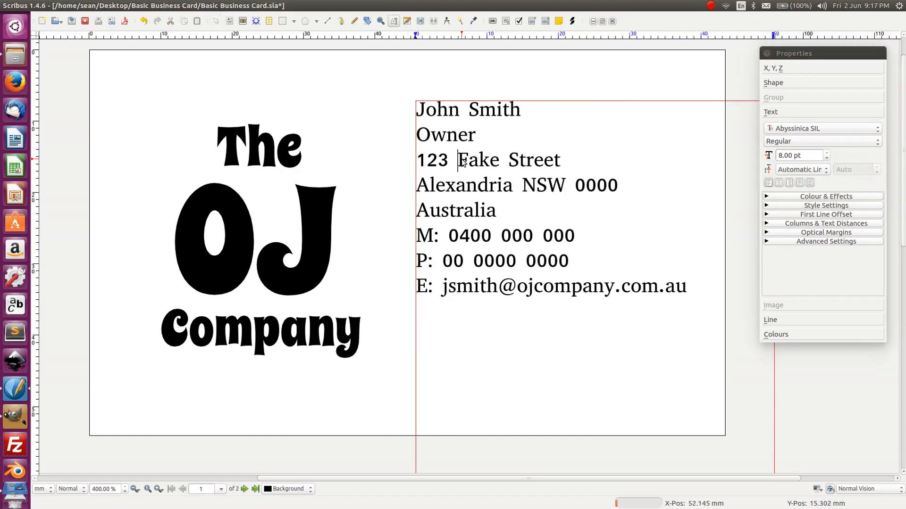
{"action": "left_click", "coordinate": [472, 178]}
- Change the entire contact block's font from FreeSerif to FreeSans
{"action": "key", "text": "ctrl+a"}
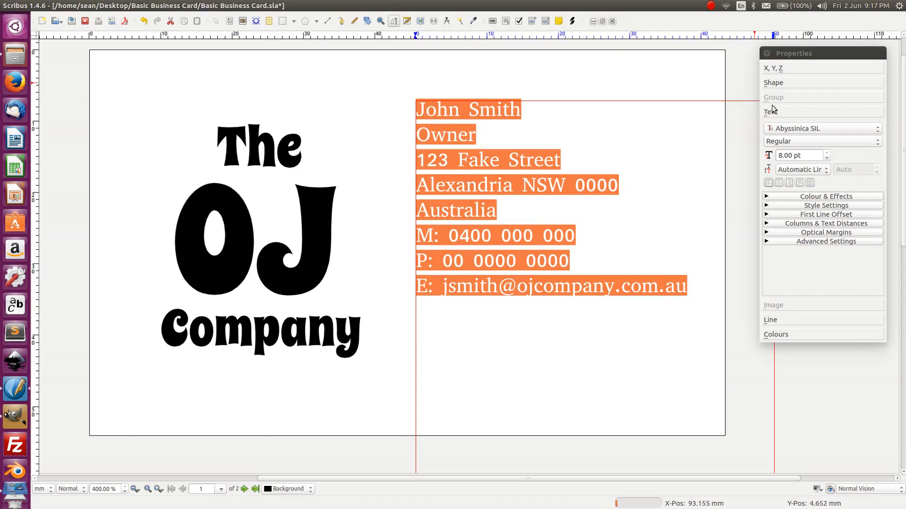
{"action": "left_click", "coordinate": [800, 130]}
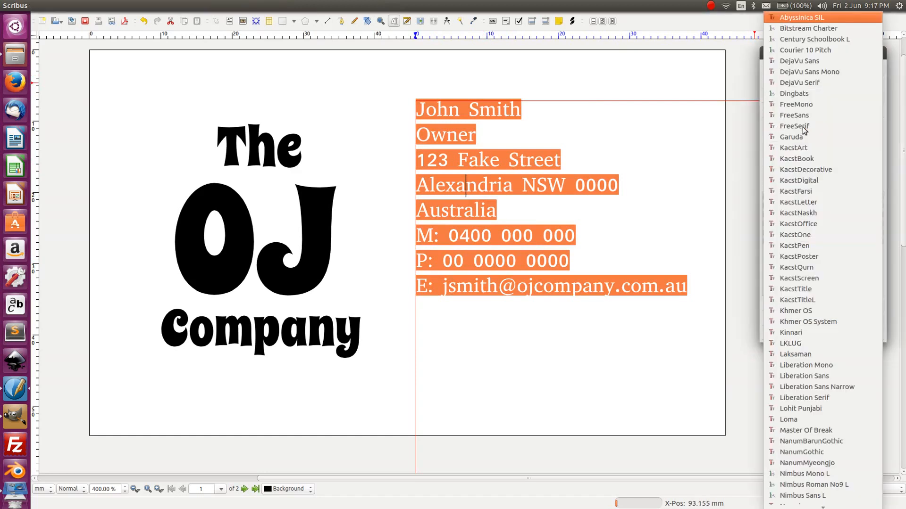
{"action": "left_click", "coordinate": [811, 126]}
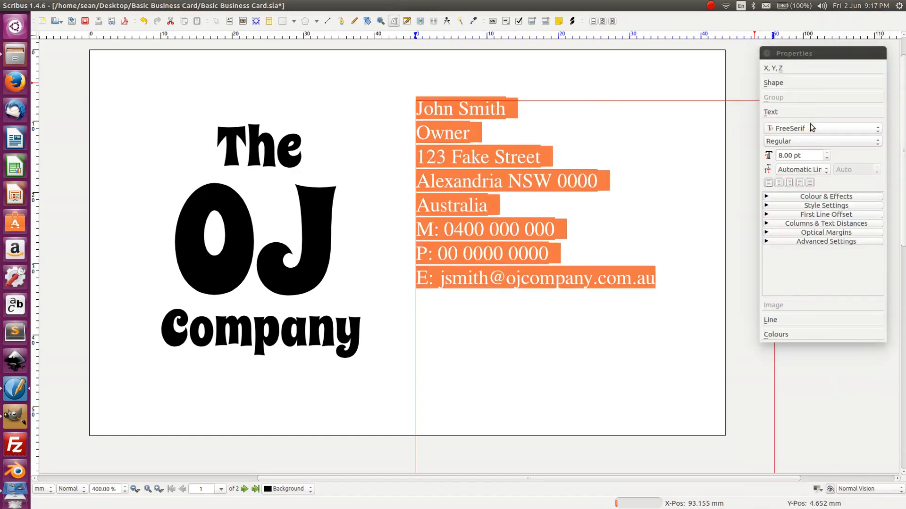
{"action": "left_click", "coordinate": [451, 215]}
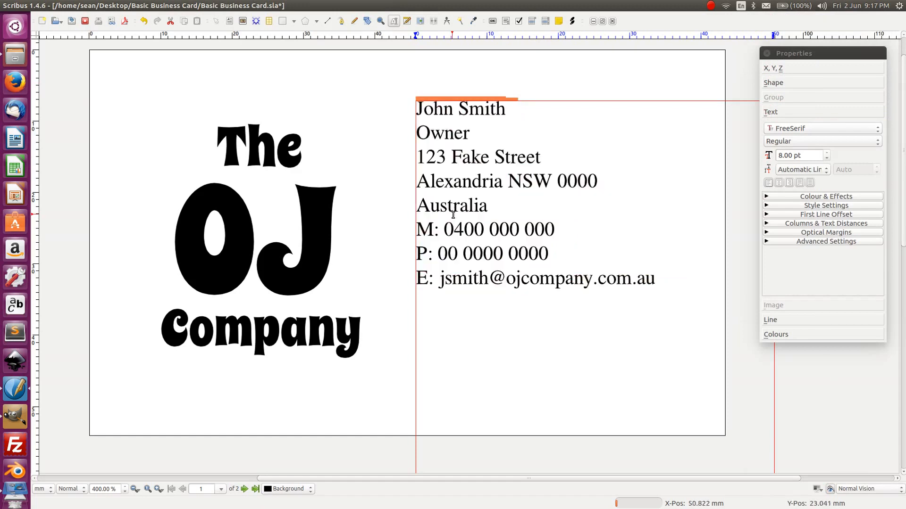
{"action": "key", "text": "ctrl+a"}
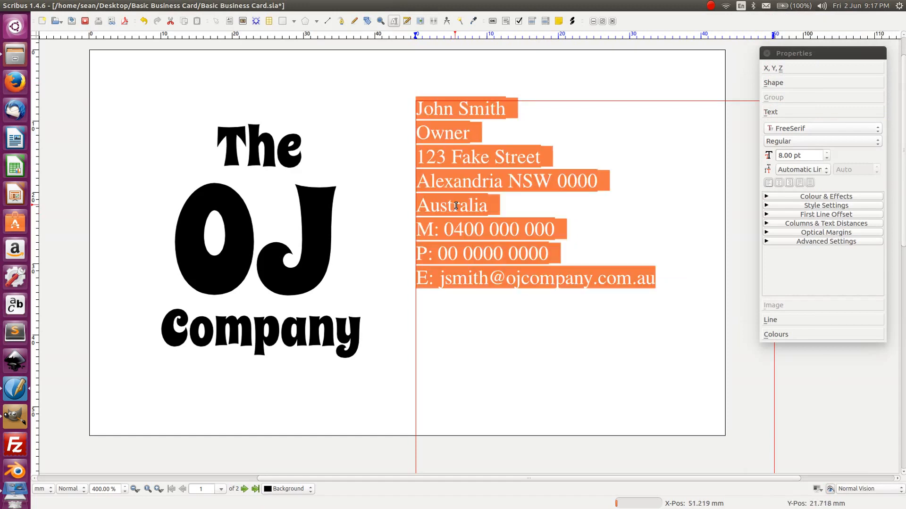
{"action": "left_click", "coordinate": [819, 131]}
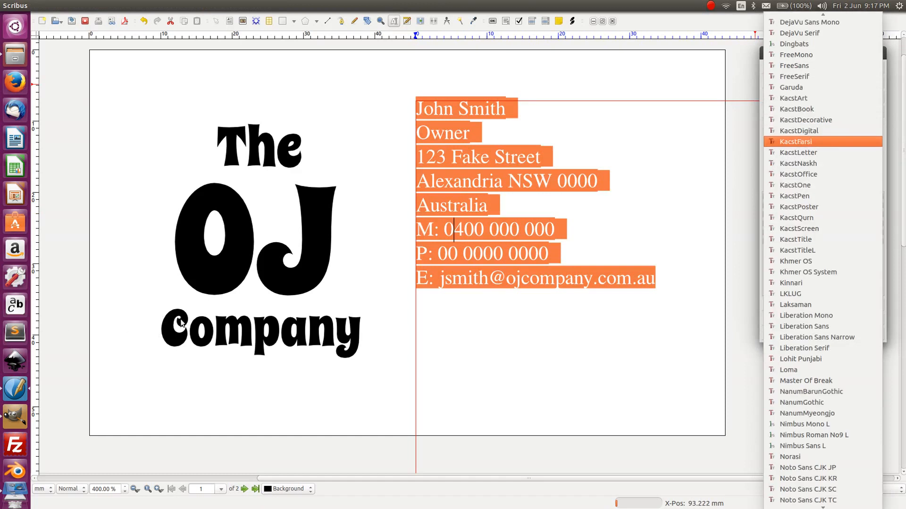
{"action": "scroll", "coordinate": [822, 195], "scroll_direction": "down", "scroll_amount": 1}
{"action": "scroll", "coordinate": [822, 195], "scroll_direction": "up", "scroll_amount": 3}
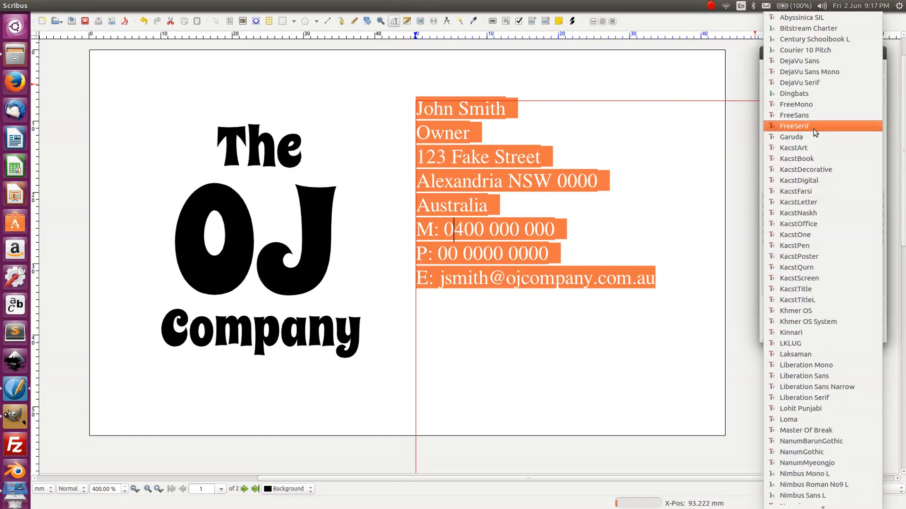
{"action": "left_click", "coordinate": [813, 115]}
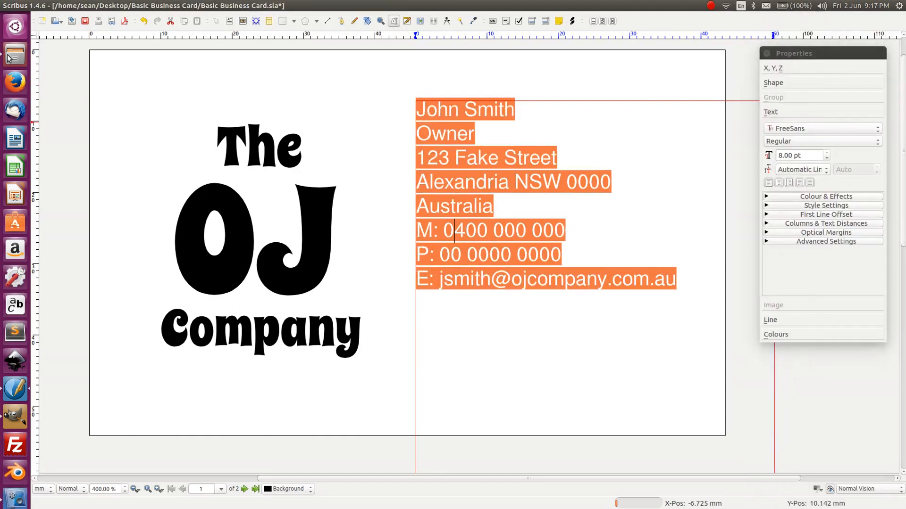
{"action": "left_click", "coordinate": [361, 97]}
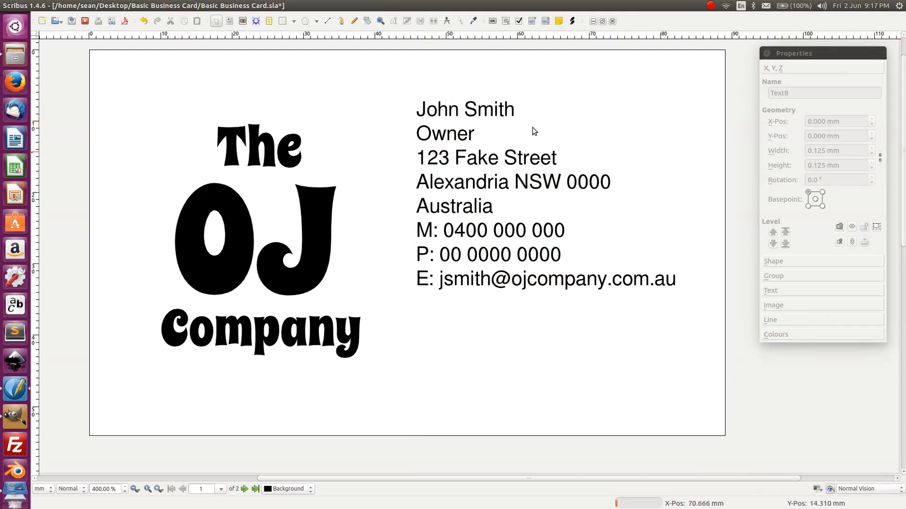
- Select the contact text frame and enter text editing in it
{"action": "left_click", "coordinate": [443, 100]}
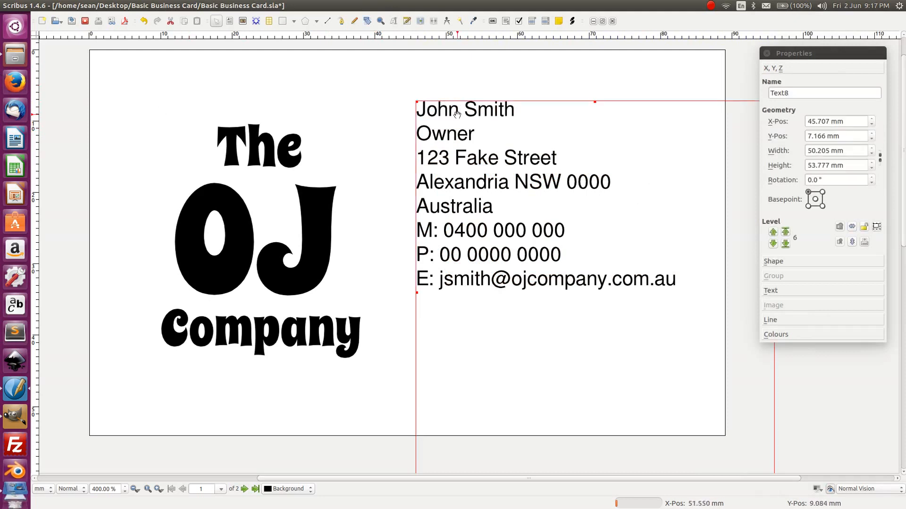
{"action": "double_click", "coordinate": [461, 135]}
{"action": "double_click", "coordinate": [432, 136]}
{"action": "left_click", "coordinate": [432, 136]}
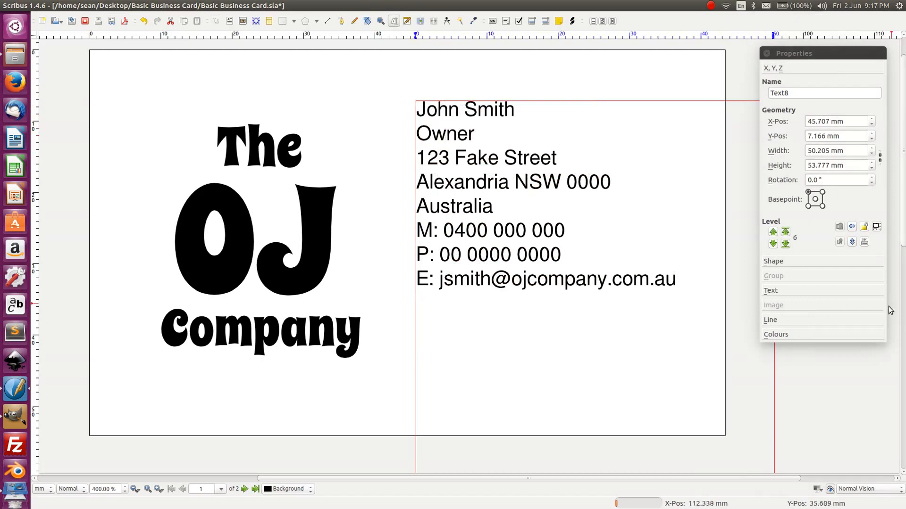
- Show the frame's Text properties, including the advanced settings and optical margin options
{"action": "left_click", "coordinate": [782, 291]}
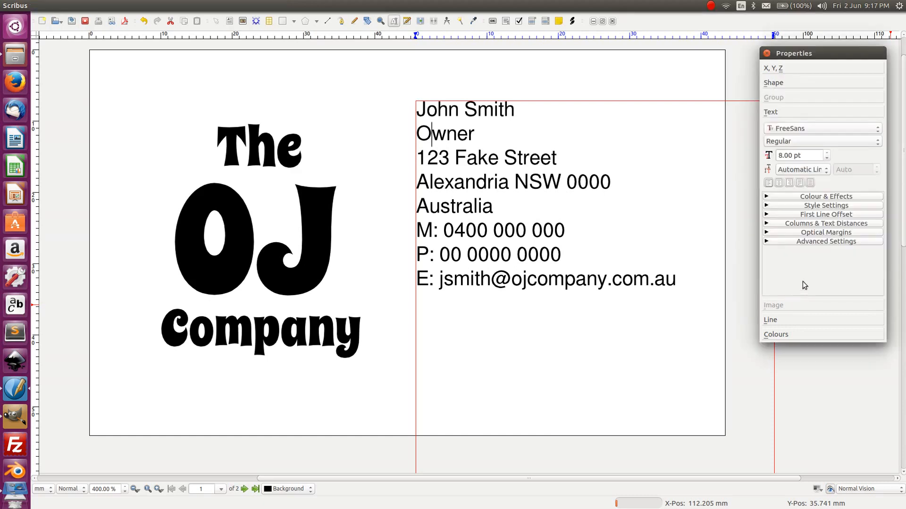
{"action": "left_click", "coordinate": [824, 242]}
{"action": "scroll", "coordinate": [814, 257], "scroll_direction": "down", "scroll_amount": 2}
{"action": "scroll", "coordinate": [816, 262], "scroll_direction": "up", "scroll_amount": 1}
{"action": "left_click_drag", "start_coordinate": [882, 234], "coordinate": [882, 288]}
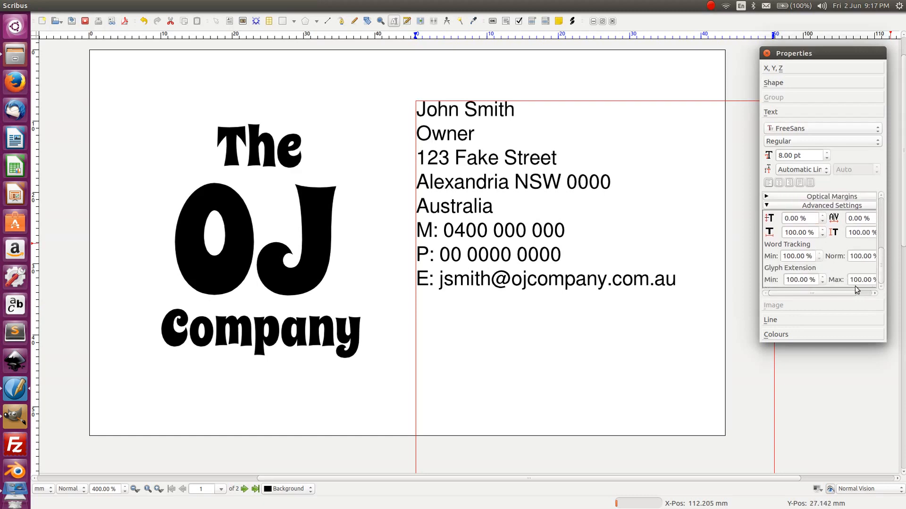
{"action": "left_click", "coordinate": [813, 197]}
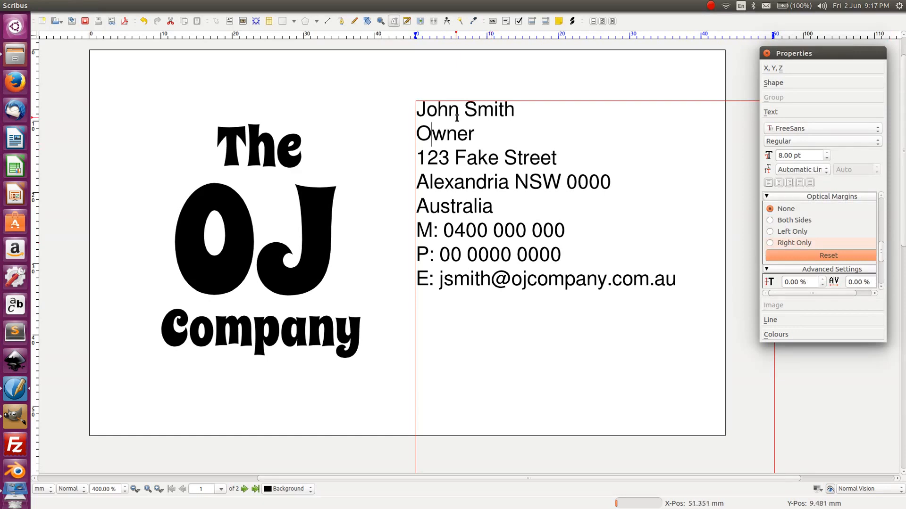
- Switch the Text properties to the Columns & Text Distances section while editing the contact text
{"action": "left_click", "coordinate": [446, 133]}
{"action": "left_click", "coordinate": [489, 134]}
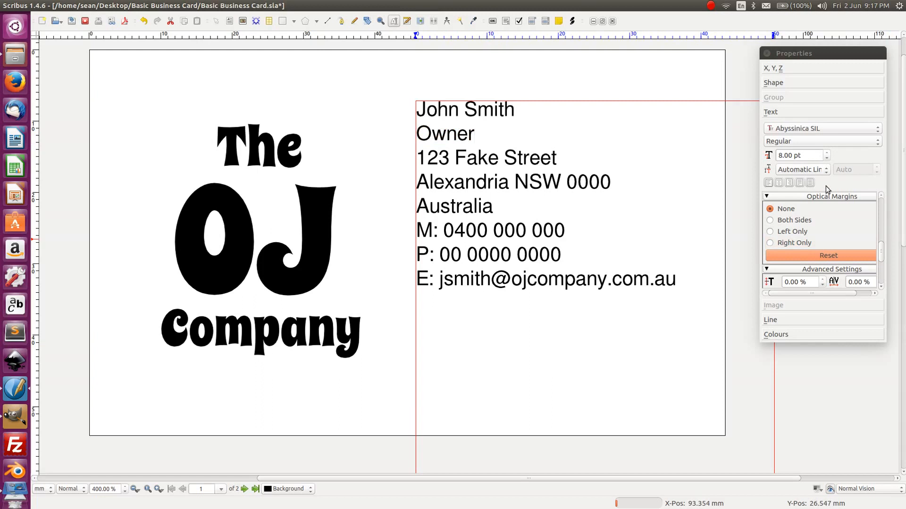
{"action": "left_click_drag", "start_coordinate": [882, 247], "coordinate": [890, 202]}
{"action": "left_click", "coordinate": [831, 233]}
{"action": "left_click", "coordinate": [839, 223]}
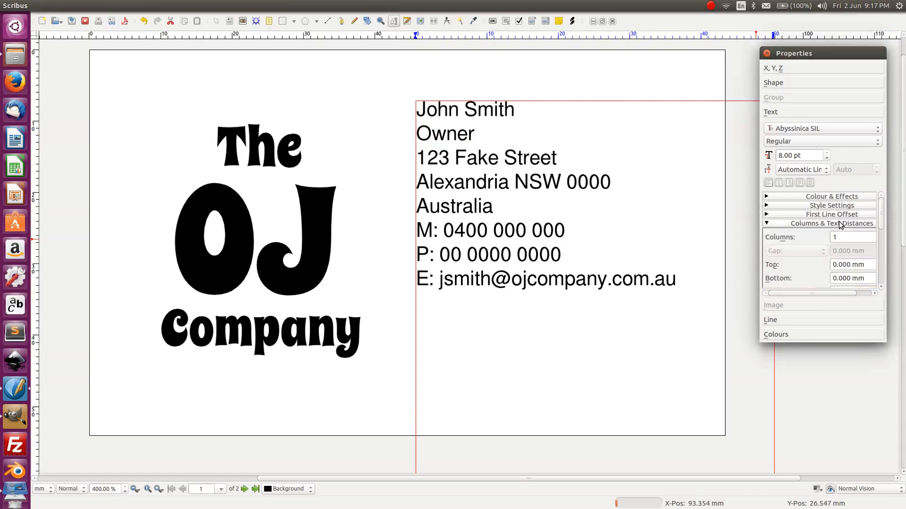
{"action": "left_click_drag", "start_coordinate": [880, 222], "coordinate": [881, 247]}
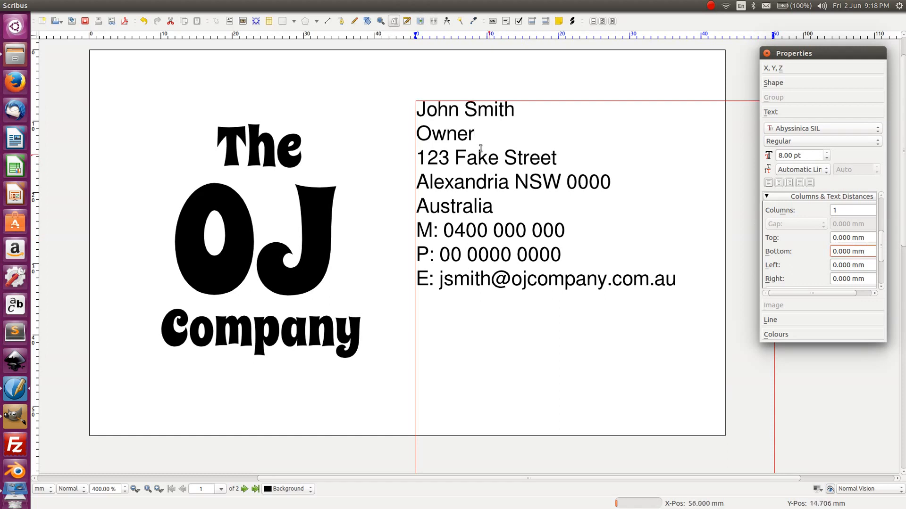
{"action": "left_click", "coordinate": [441, 130]}
- Try a 3 mm bottom text distance for the contact frame, then reset it to 0 mm
{"action": "double_click", "coordinate": [461, 136]}
{"action": "left_click", "coordinate": [462, 137]}
{"action": "double_click", "coordinate": [462, 137]}
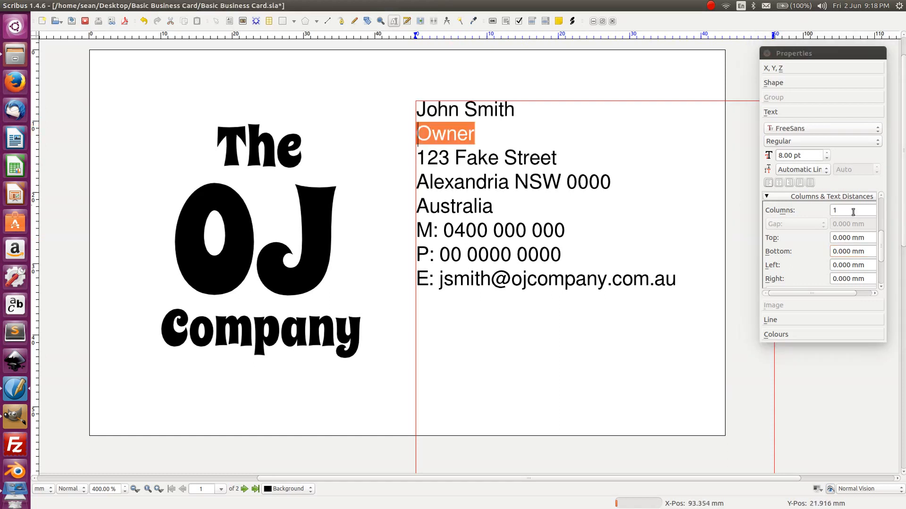
{"action": "left_click", "coordinate": [861, 257]}
{"action": "left_click_drag", "start_coordinate": [860, 257], "coordinate": [824, 250]}
{"action": "type", "text": "3"}
{"action": "key", "text": "Tab"}
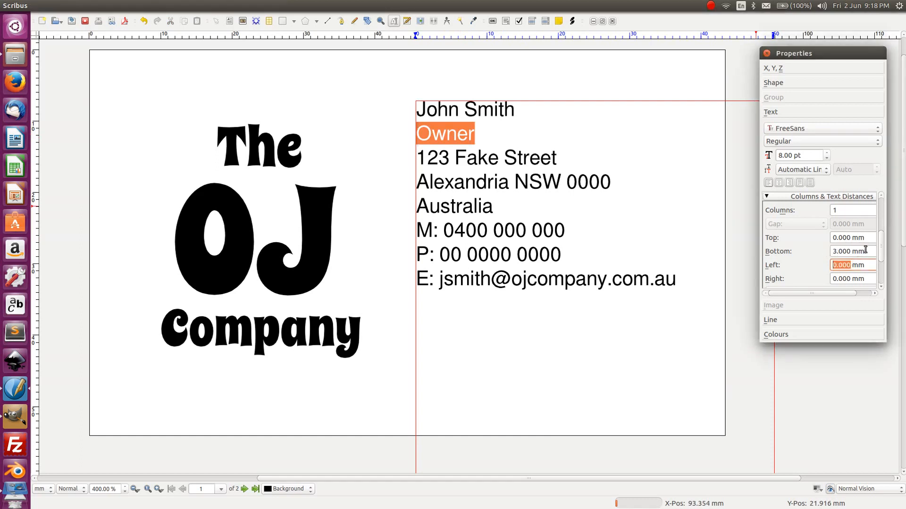
{"action": "key", "text": "shift+Tab"}
{"action": "type", "text": "0"}
{"action": "key", "text": "Tab"}
{"action": "left_click_drag", "start_coordinate": [880, 254], "coordinate": [885, 229]}
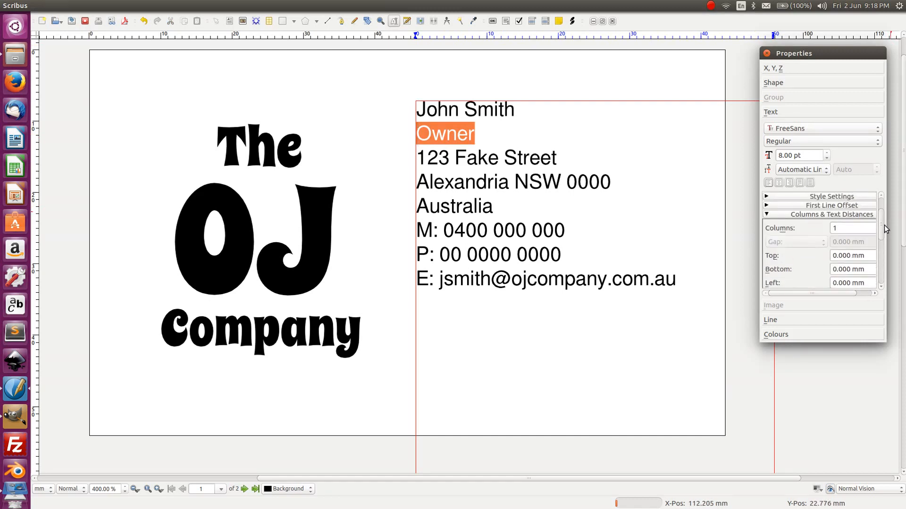
- Apply No Style to the contact paragraph, then undo the change
{"action": "left_click", "coordinate": [839, 215]}
{"action": "left_click", "coordinate": [836, 206]}
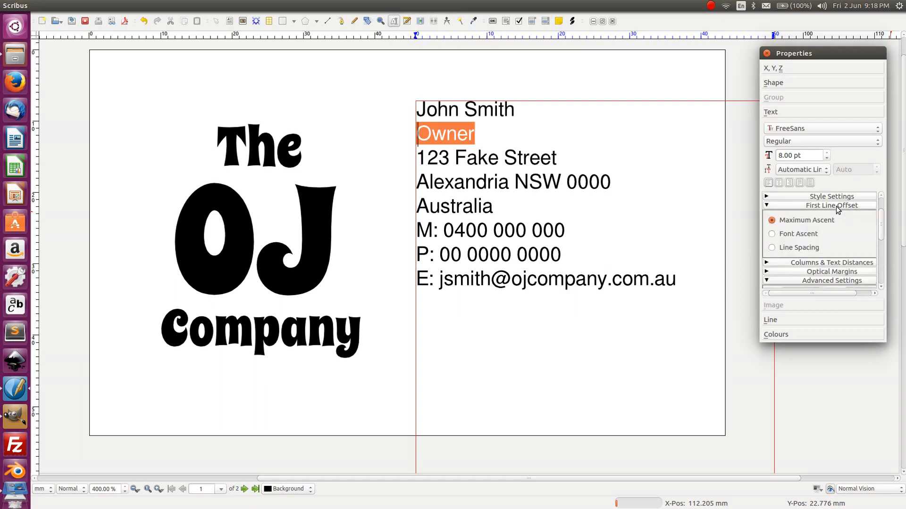
{"action": "left_click", "coordinate": [837, 208]}
{"action": "left_click", "coordinate": [841, 196]}
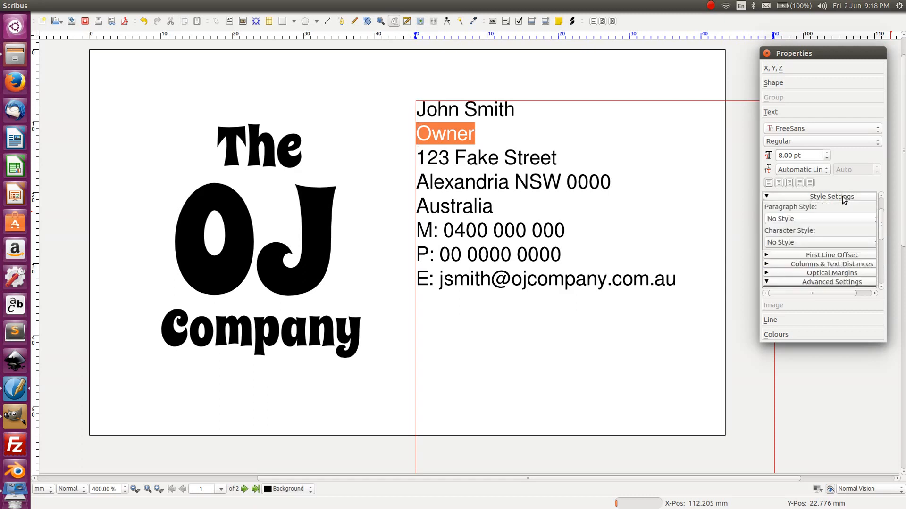
{"action": "left_click", "coordinate": [822, 218]}
{"action": "left_click", "coordinate": [837, 218]}
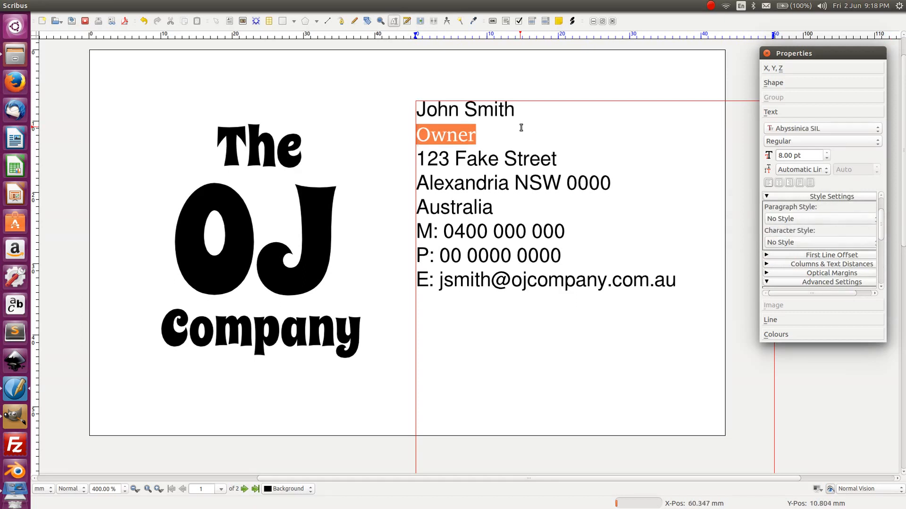
{"action": "key", "text": "ctrl+z"}
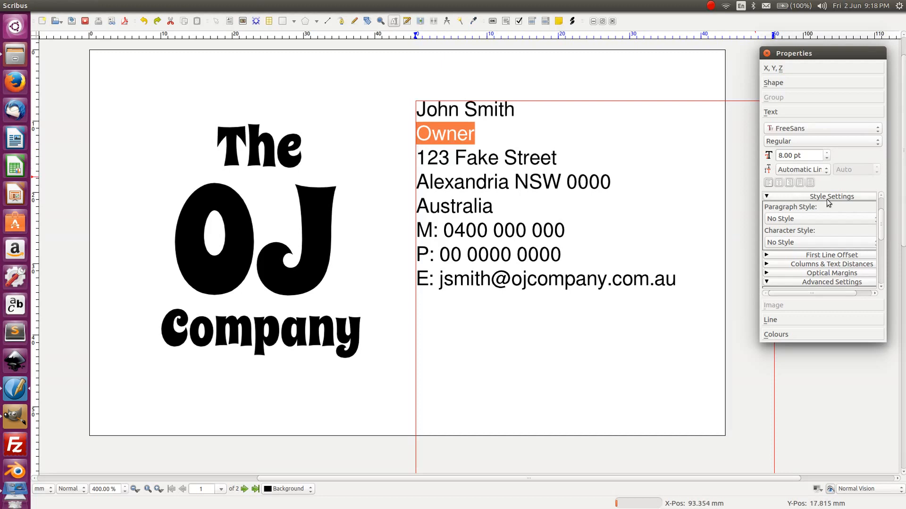
{"action": "left_click_drag", "start_coordinate": [883, 224], "coordinate": [871, 264]}
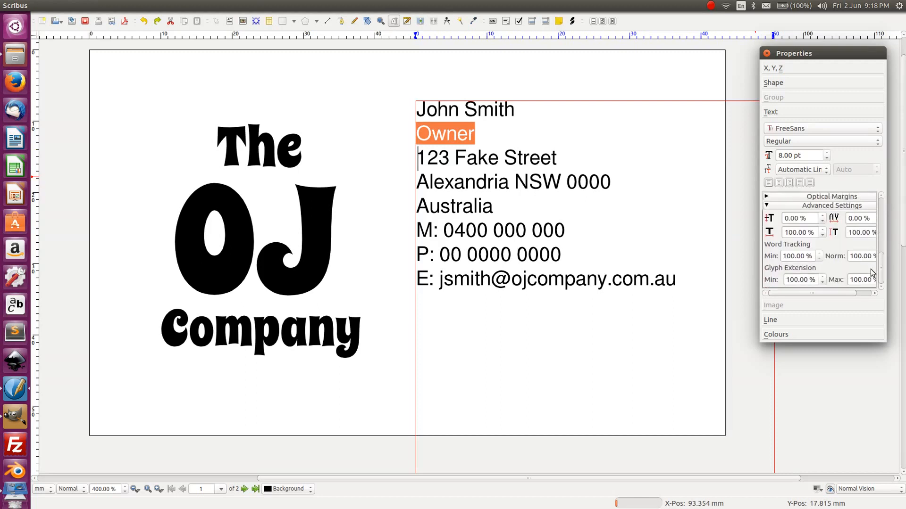
- Review the optical margin and column/text distance sections without changing any settings
{"action": "scroll", "coordinate": [872, 262], "scroll_direction": "up", "scroll_amount": 1}
{"action": "left_click", "coordinate": [845, 215]}
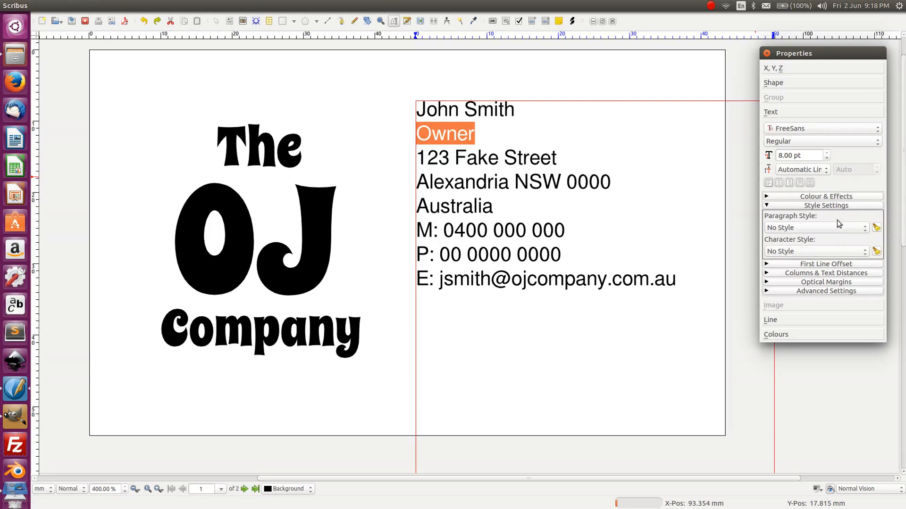
{"action": "left_click", "coordinate": [825, 206]}
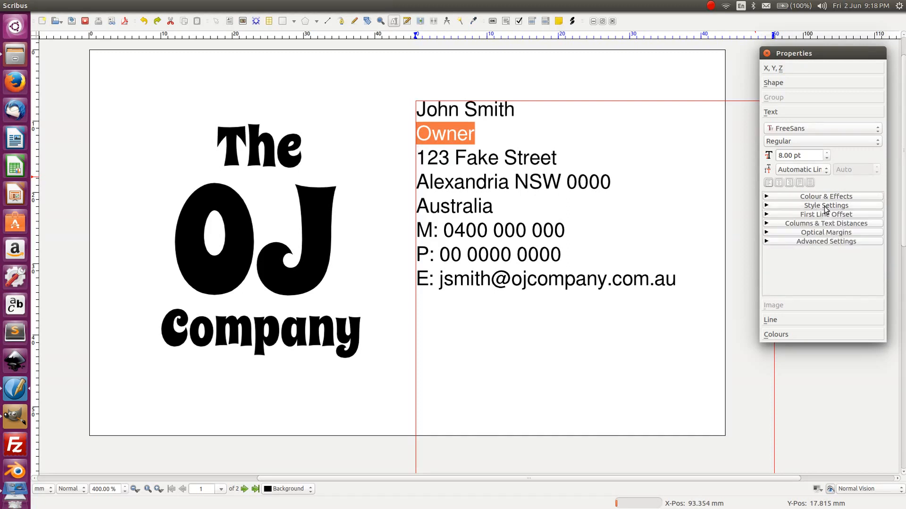
{"action": "left_click", "coordinate": [825, 233]}
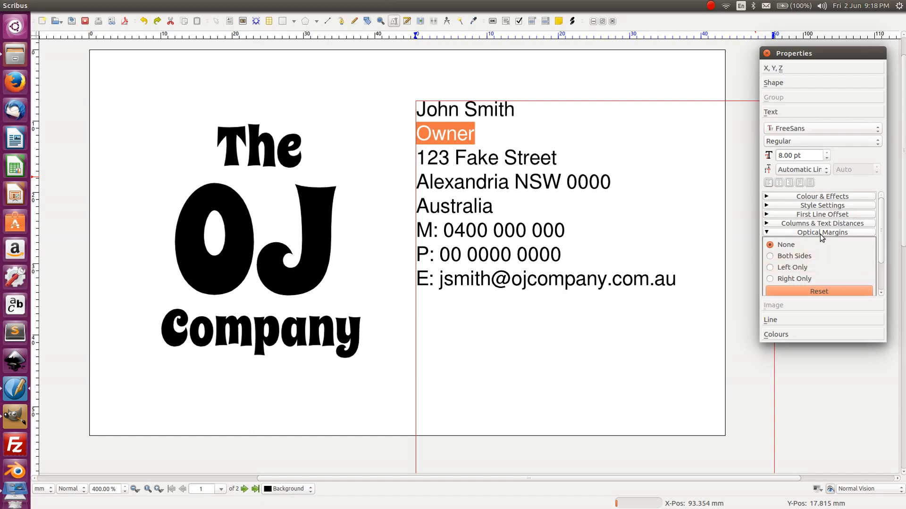
{"action": "left_click", "coordinate": [822, 233]}
{"action": "left_click", "coordinate": [822, 233]}
{"action": "left_click", "coordinate": [817, 232]}
{"action": "left_click", "coordinate": [823, 224]}
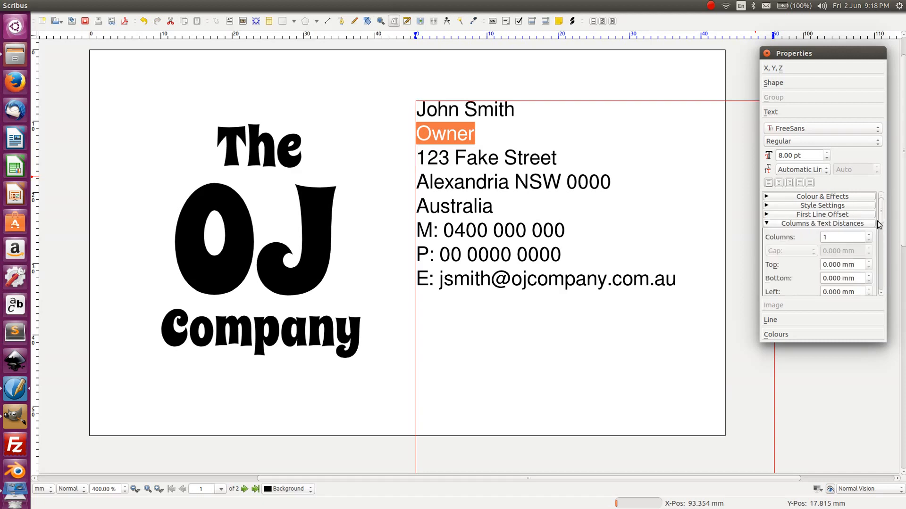
{"action": "mouse_move", "coordinate": [883, 222]}
{"action": "left_mouse_down"}
{"action": "mouse_move", "coordinate": [883, 280]}
{"action": "mouse_move", "coordinate": [882, 221]}
{"action": "left_mouse_up"}
{"action": "left_click", "coordinate": [842, 225]}
- Try Font Ascent and Line Spacing first-line offsets, then keep Maximum Ascent
{"action": "left_click", "coordinate": [840, 215]}
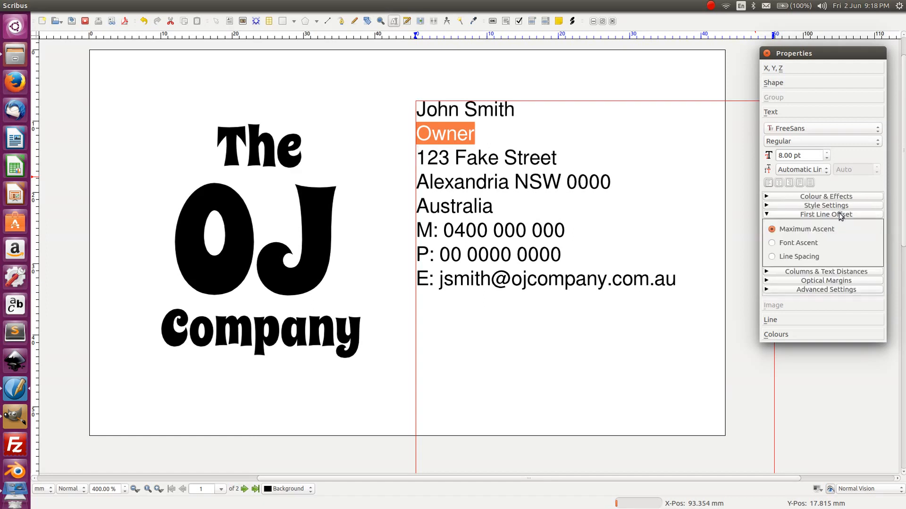
{"action": "left_click", "coordinate": [810, 243]}
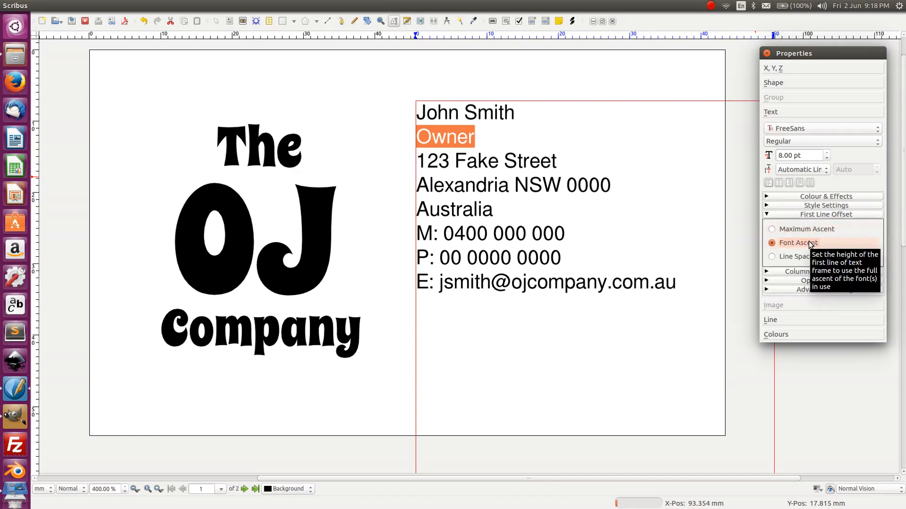
{"action": "left_click", "coordinate": [804, 230]}
{"action": "left_click", "coordinate": [808, 258]}
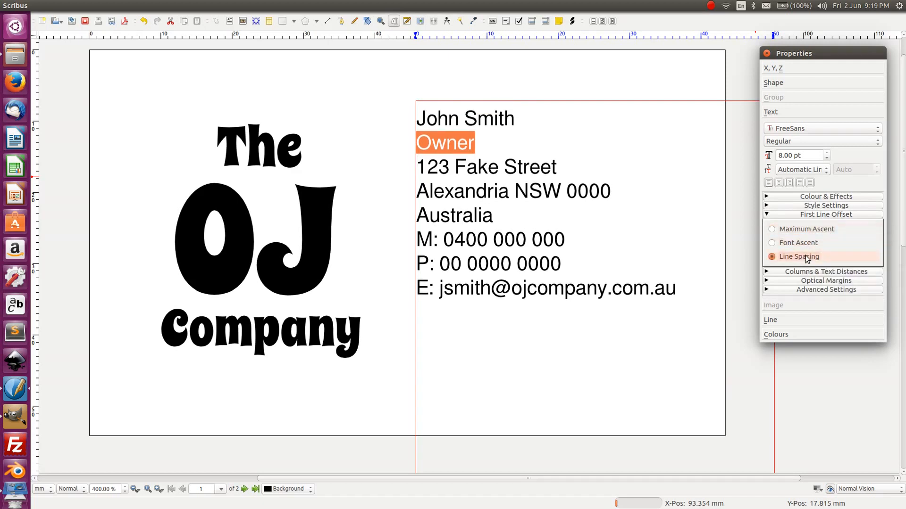
{"action": "left_click", "coordinate": [809, 231]}
{"action": "left_click", "coordinate": [826, 216]}
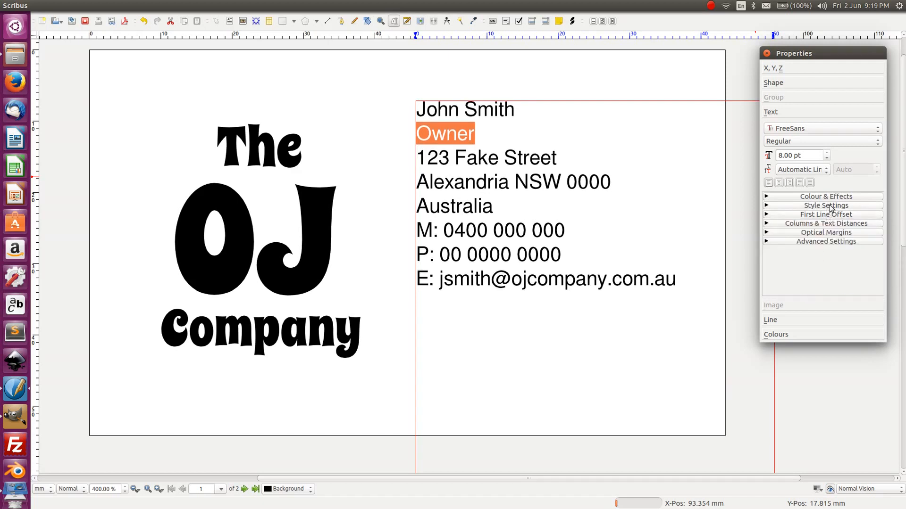
{"action": "left_click", "coordinate": [829, 206]}
{"action": "left_click", "coordinate": [828, 205]}
{"action": "left_click", "coordinate": [828, 196]}
{"action": "left_click", "coordinate": [829, 198]}
- Insert a blank line after 'Owner' and leave text editing
{"action": "left_click", "coordinate": [483, 134]}
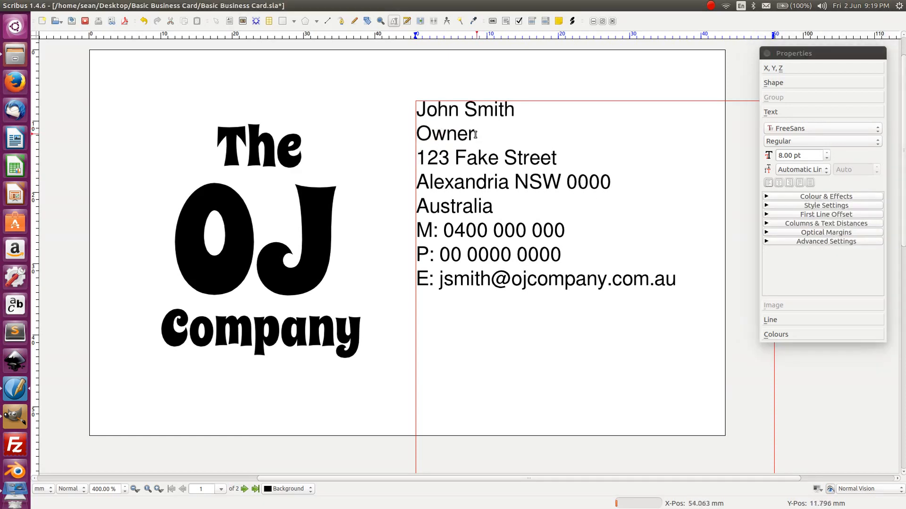
{"action": "key", "text": "Return"}
{"action": "key", "text": "Return"}
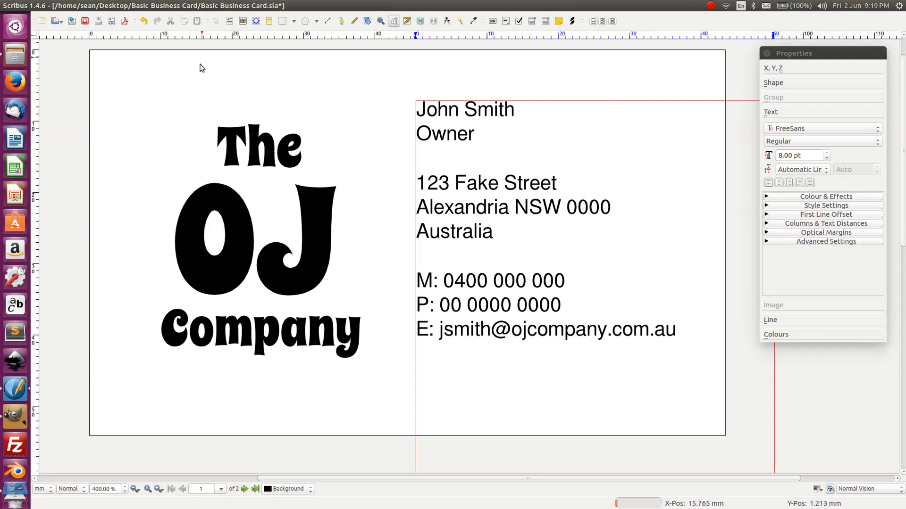
{"action": "key", "text": "Escape"}
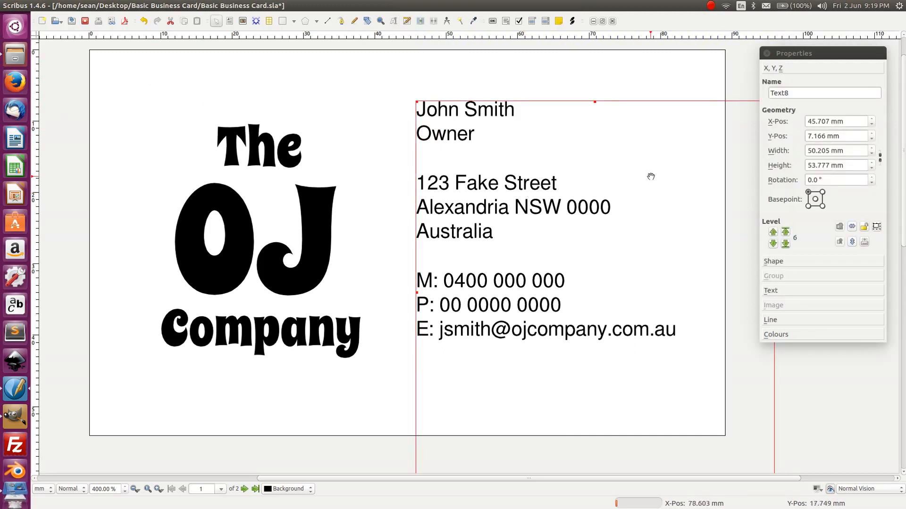
- Nudge the contact block vertically to about Y 9.866 mm
{"action": "key", "text": "Down"}
{"action": "key", "text": "Down"}
{"action": "key", "text": "Down"}
{"action": "key", "text": "Down"}
{"action": "key", "text": "Down"}
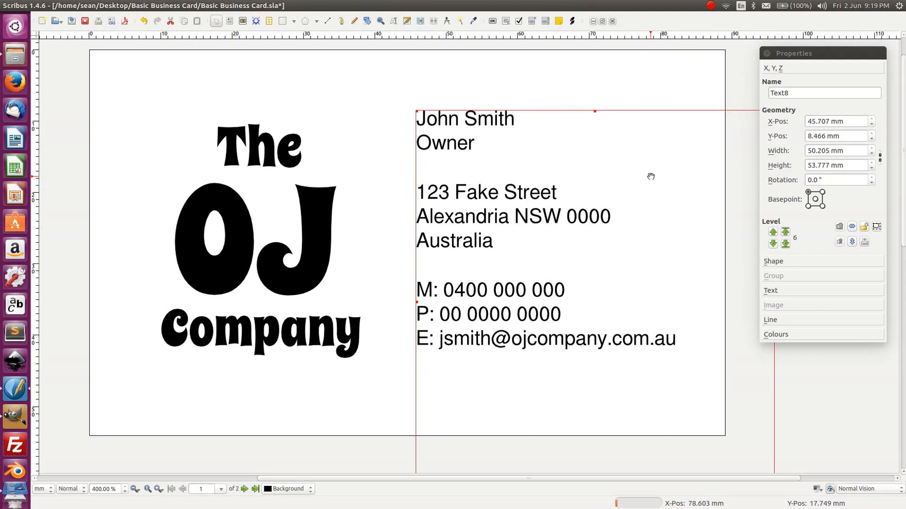
{"action": "key", "text": "Down"}
{"action": "key", "text": "Down"}
{"action": "key", "text": "Down"}
{"action": "key", "text": "Down"}
{"action": "key", "text": "Down"}
{"action": "key", "text": "Down"}
{"action": "key", "text": "Down"}
{"action": "key", "text": "Down"}
{"action": "key", "text": "Down"}
{"action": "key", "text": "Down"}
{"action": "key", "text": "Down"}
{"action": "key", "text": "Down"}
{"action": "key", "text": "Down"}
{"action": "key", "text": "Down"}
{"action": "key", "text": "Down"}
{"action": "key", "text": "Down"}
{"action": "key", "text": "Down"}
{"action": "key", "text": "Down"}
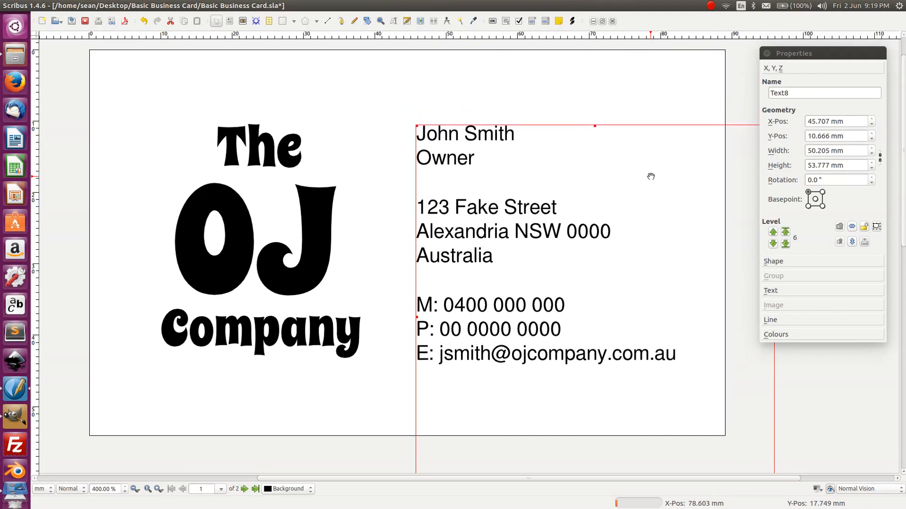
{"action": "key", "text": "Up"}
{"action": "key", "text": "Up"}
{"action": "key", "text": "Up"}
{"action": "key", "text": "Up"}
{"action": "key", "text": "Up"}
{"action": "key", "text": "Up"}
{"action": "key", "text": "Up"}
{"action": "key", "text": "Up"}
{"action": "key", "text": "Up"}
{"action": "key", "text": "Up"}
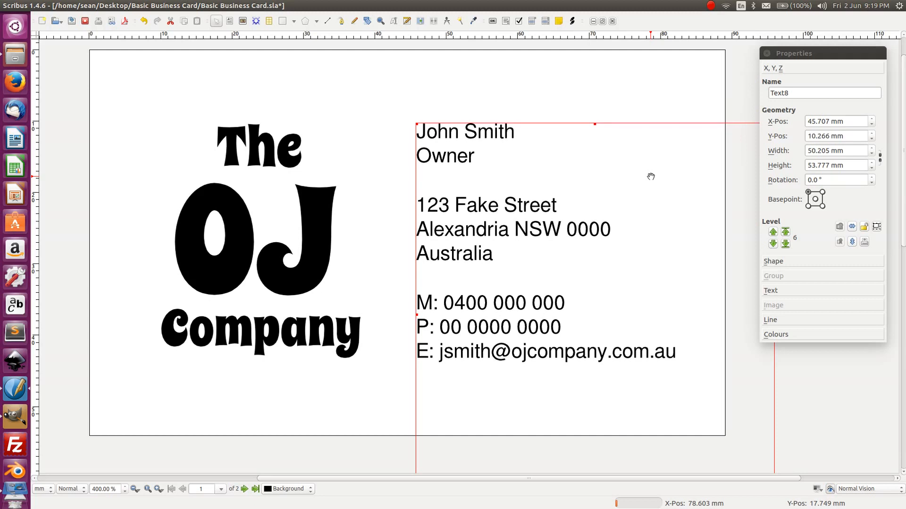
{"action": "key", "text": "Up"}
{"action": "key", "text": "Up"}
{"action": "key", "text": "Up"}
{"action": "key", "text": "Up"}
{"action": "key", "text": "Up"}
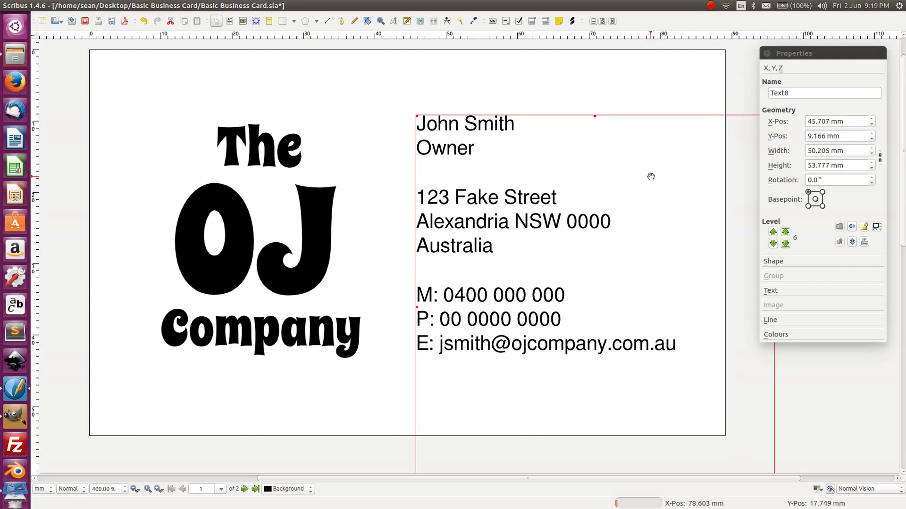
{"action": "key", "text": "Down"}
{"action": "key", "text": "Down"}
{"action": "key", "text": "Down"}
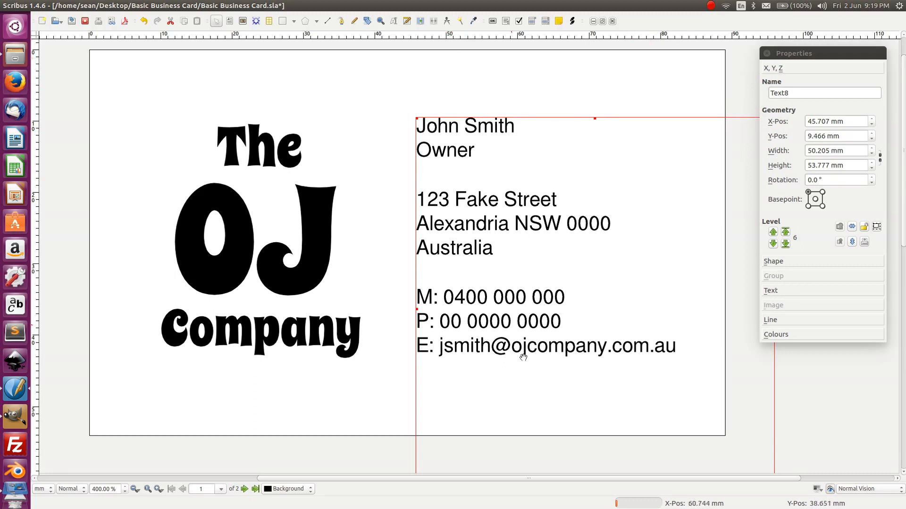
{"action": "key", "text": "Down"}
{"action": "key", "text": "Down"}
{"action": "key", "text": "Down"}
{"action": "key", "text": "Down"}
{"action": "key", "text": "Down"}
{"action": "key", "text": "Down"}
{"action": "key", "text": "Down"}
{"action": "key", "text": "Down"}
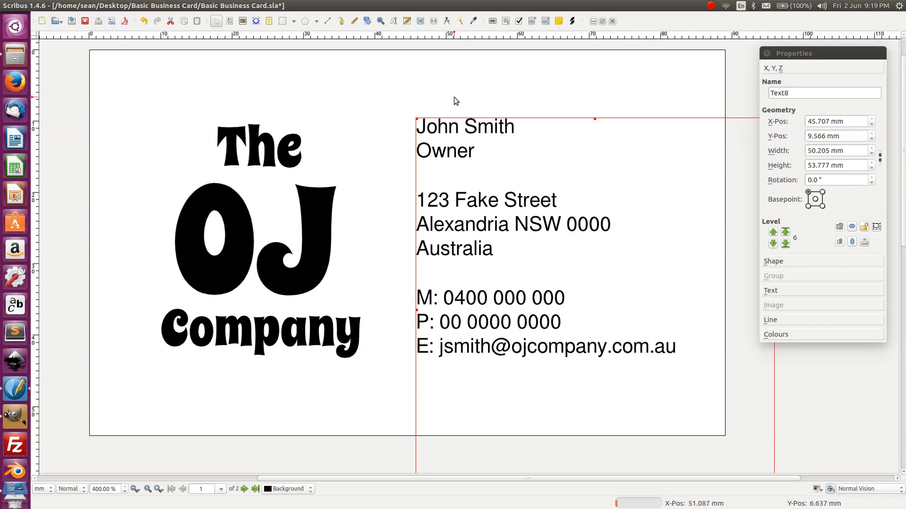
{"action": "key", "text": "Up"}
{"action": "key", "text": "Up"}
{"action": "key", "text": "Up"}
{"action": "key", "text": "Up"}
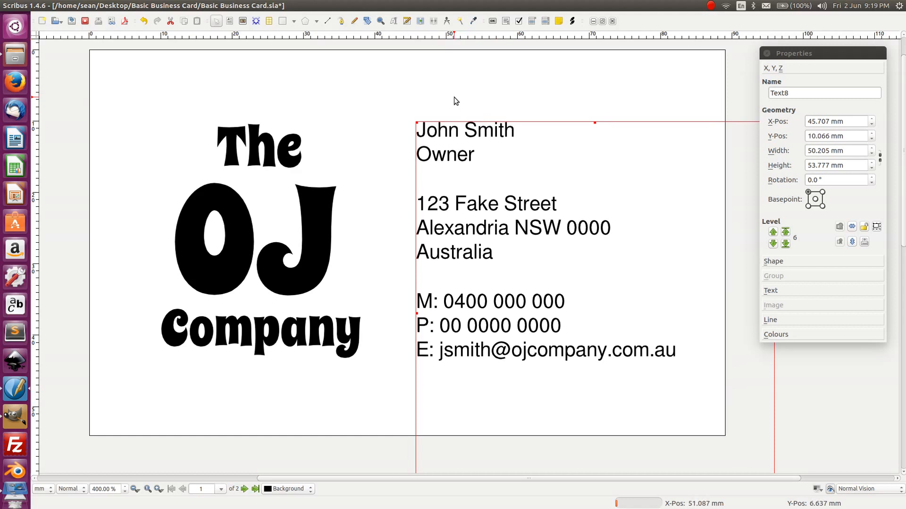
- Shift the contact block horizontally to about X 44.307 mm
{"action": "key", "text": "Left"}
{"action": "key", "text": "Left"}
{"action": "key", "text": "Left"}
{"action": "key", "text": "Left"}
{"action": "key", "text": "Left"}
{"action": "key", "text": "Left"}
{"action": "key", "text": "Left"}
{"action": "key", "text": "Left"}
{"action": "key", "text": "Right"}
{"action": "key", "text": "Right"}
{"action": "key", "text": "Right"}
{"action": "key", "text": "Right"}
{"action": "key", "text": "Right"}
{"action": "key", "text": "Right"}
{"action": "key", "text": "Right"}
{"action": "key", "text": "Right"}
{"action": "key", "text": "Left"}
{"action": "key", "text": "Right"}
{"action": "key", "text": "Left"}
{"action": "key", "text": "Right"}
{"action": "key", "text": "Left"}
{"action": "key", "text": "Left"}
{"action": "key", "text": "Left"}
{"action": "key", "text": "Left"}
{"action": "key", "text": "Left"}
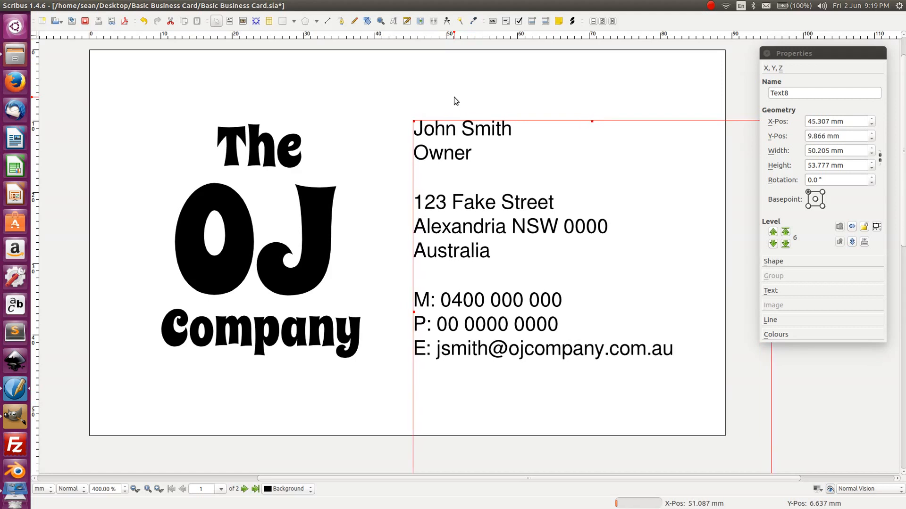
{"action": "key", "text": "Left"}
{"action": "key", "text": "Left"}
{"action": "key", "text": "Left"}
{"action": "key", "text": "Left"}
{"action": "key", "text": "Left"}
{"action": "key", "text": "Left"}
{"action": "key", "text": "Left"}
{"action": "key", "text": "Left"}
{"action": "key", "text": "Left"}
{"action": "key", "text": "Left"}
{"action": "key", "text": "Left"}
{"action": "key", "text": "Left"}
{"action": "key", "text": "Left"}
{"action": "key", "text": "Left"}
{"action": "key", "text": "Left"}
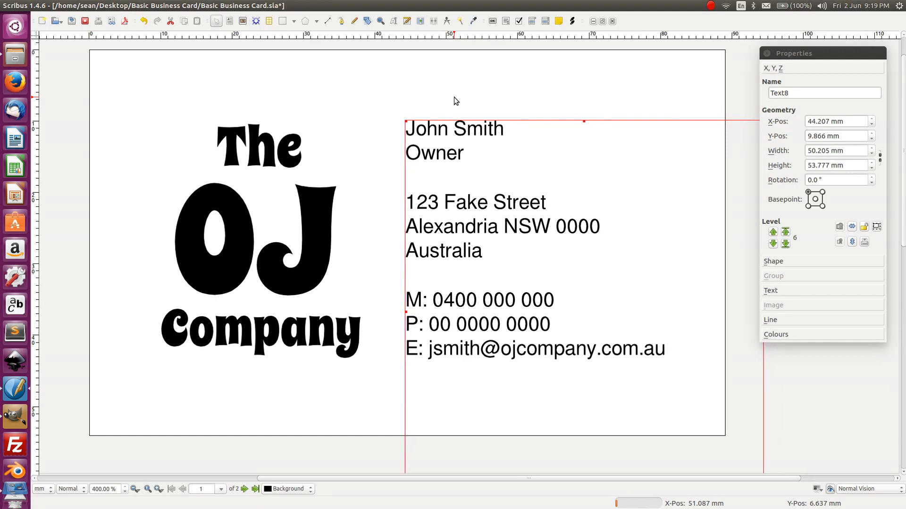
{"action": "key", "text": "Right"}
{"action": "key", "text": "Right"}
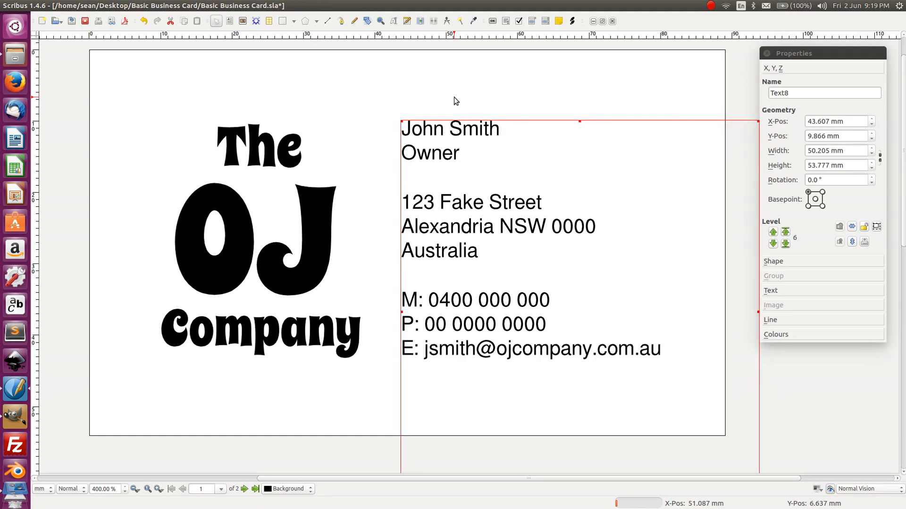
{"action": "key", "text": "Right"}
{"action": "key", "text": "Right"}
{"action": "key", "text": "Right"}
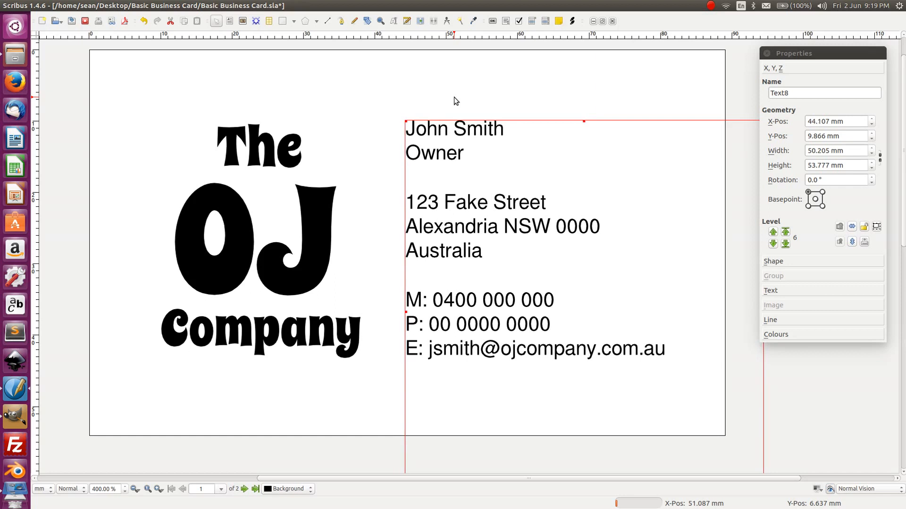
{"action": "key", "text": "Right"}
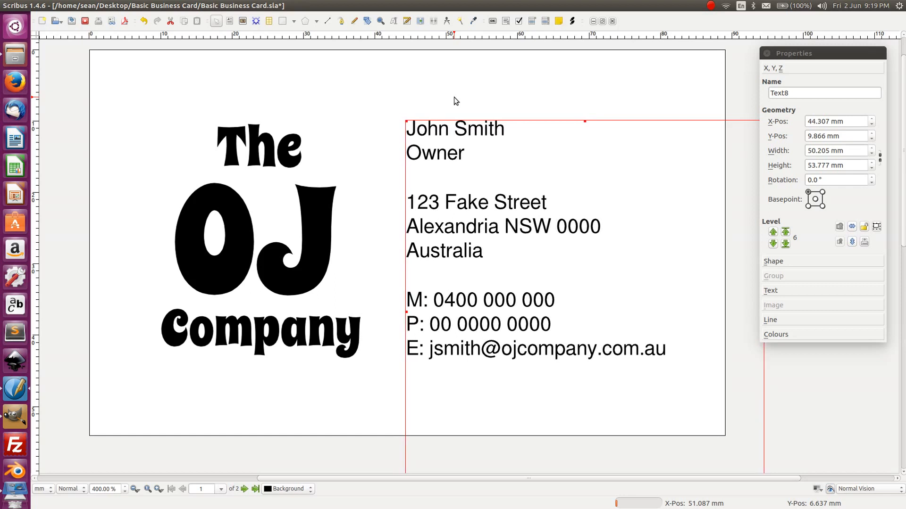
- Nudge the OJ Company logo group left to about X 3.339 mm
{"action": "left_click", "coordinate": [229, 382]}
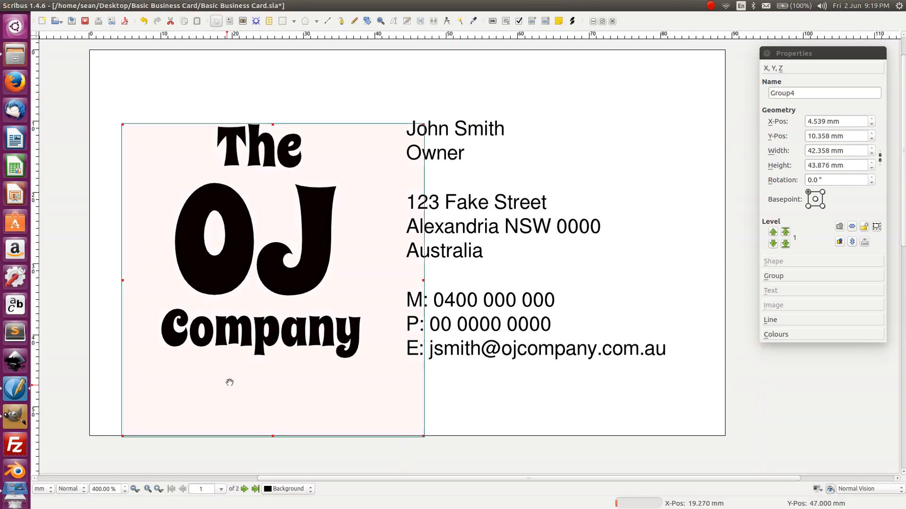
{"action": "left_click", "coordinate": [197, 81]}
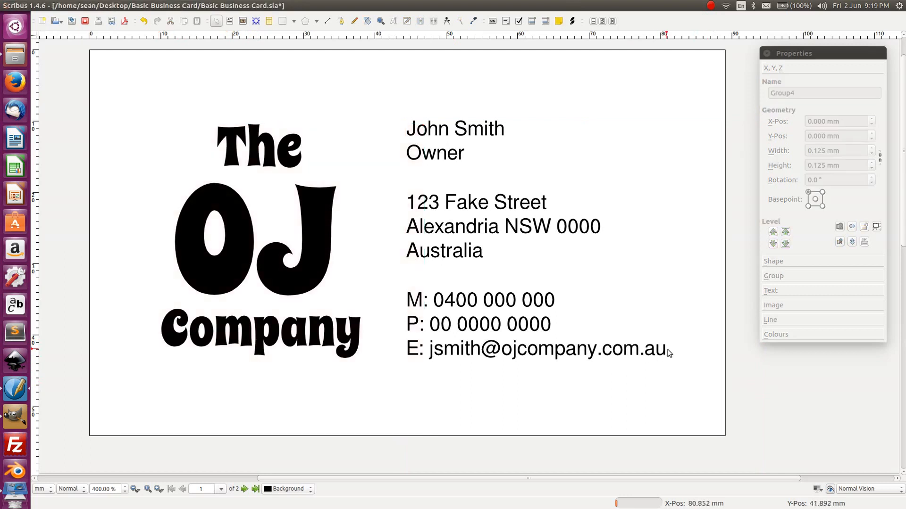
{"action": "left_click", "coordinate": [255, 358]}
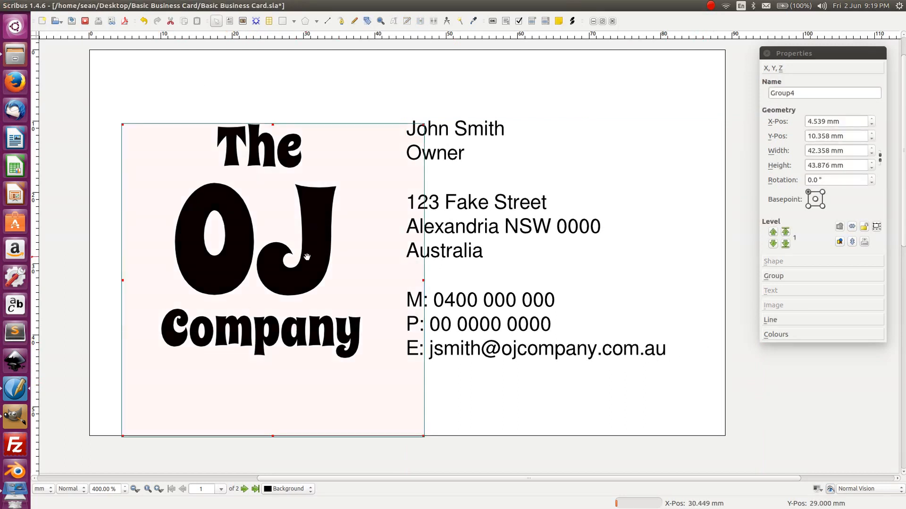
{"action": "key", "text": "shift+Left"}
{"action": "key", "text": "shift+Left"}
{"action": "key", "text": "shift+Left"}
{"action": "key", "text": "shift+Left"}
{"action": "key", "text": "shift+Left"}
{"action": "key", "text": "shift+Left"}
{"action": "key", "text": "shift+Left"}
{"action": "key", "text": "shift+Left"}
{"action": "key", "text": "shift+Left"}
{"action": "key", "text": "shift+Left"}
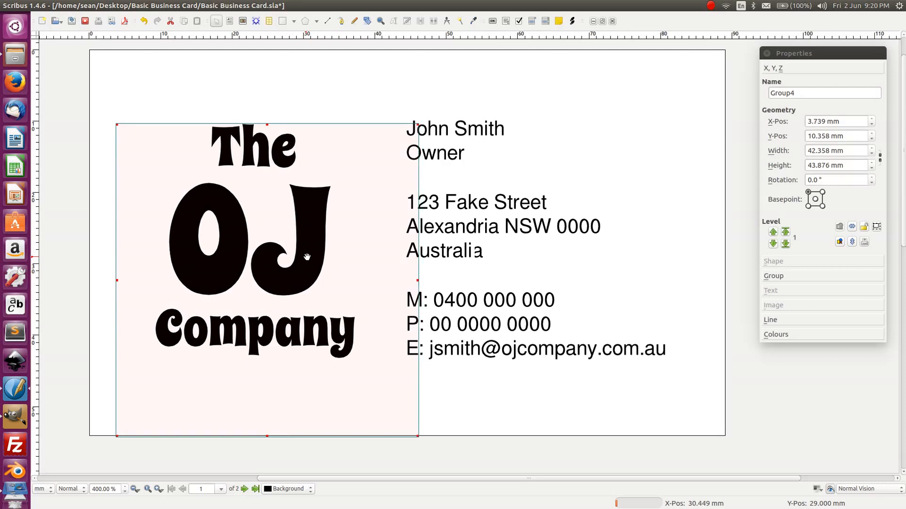
{"action": "key", "text": "shift+Left"}
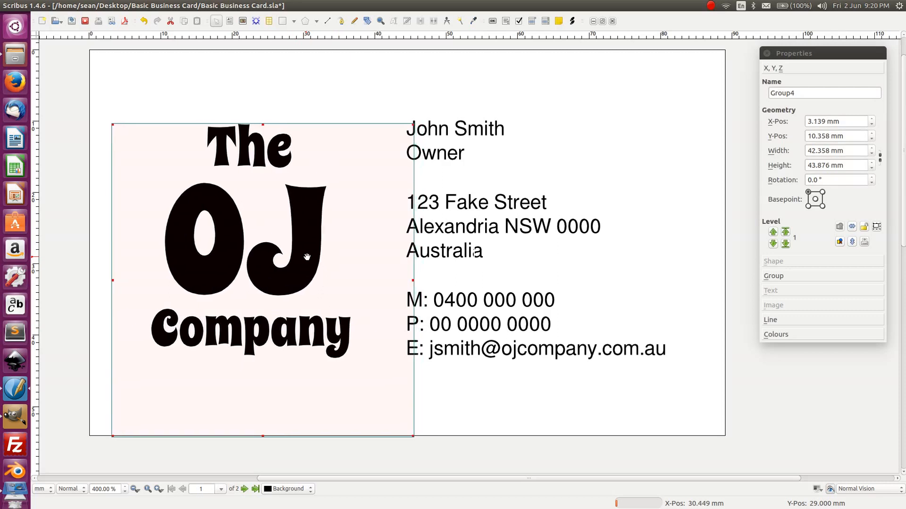
{"action": "key", "text": "shift+Left"}
{"action": "key", "text": "shift+Right"}
{"action": "key", "text": "shift+Right"}
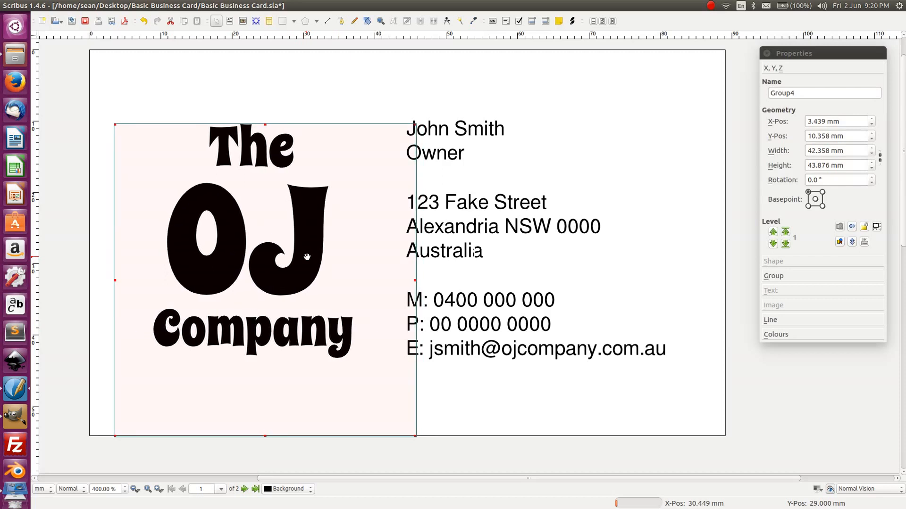
{"action": "key", "text": "shift+Left"}
- Raise the contact text block one nudge, then restore its position
{"action": "left_click", "coordinate": [622, 76]}
{"action": "left_click", "coordinate": [480, 159]}
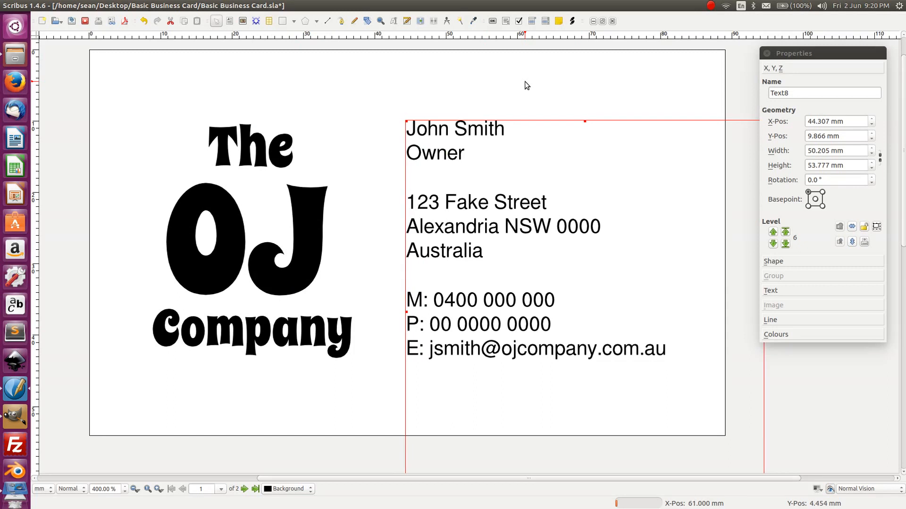
{"action": "key", "text": "Up"}
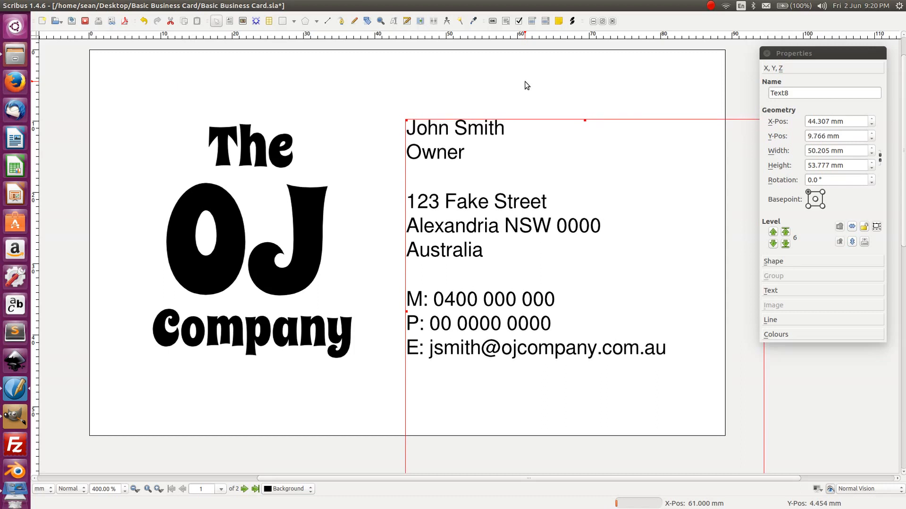
{"action": "key", "text": "Down"}
- Nudge the logo group up to about Y 9.858 mm, level with the contact block
{"action": "left_click", "coordinate": [507, 79]}
{"action": "left_click", "coordinate": [301, 233]}
{"action": "key", "text": "Up"}
{"action": "key", "text": "Up"}
{"action": "key", "text": "Up"}
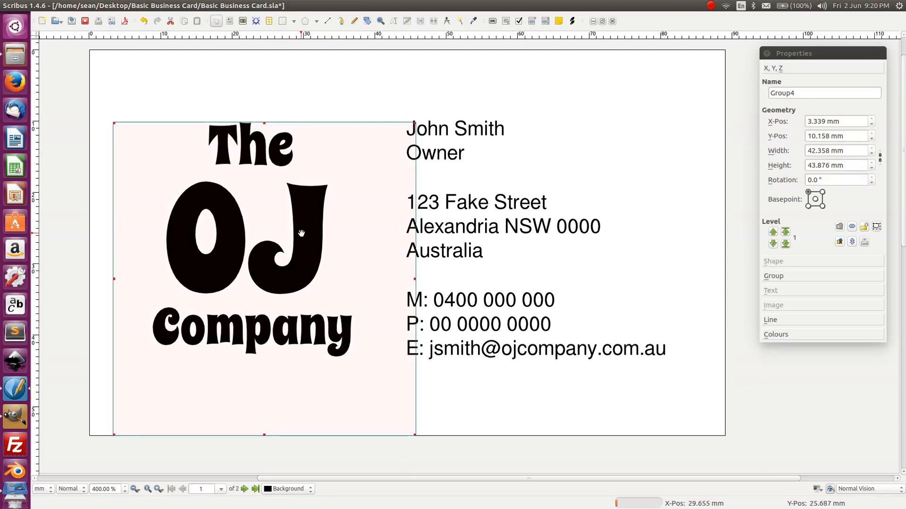
{"action": "key", "text": "Up"}
{"action": "key", "text": "Up"}
{"action": "key", "text": "Up"}
{"action": "key", "text": "Up"}
{"action": "key", "text": "Up"}
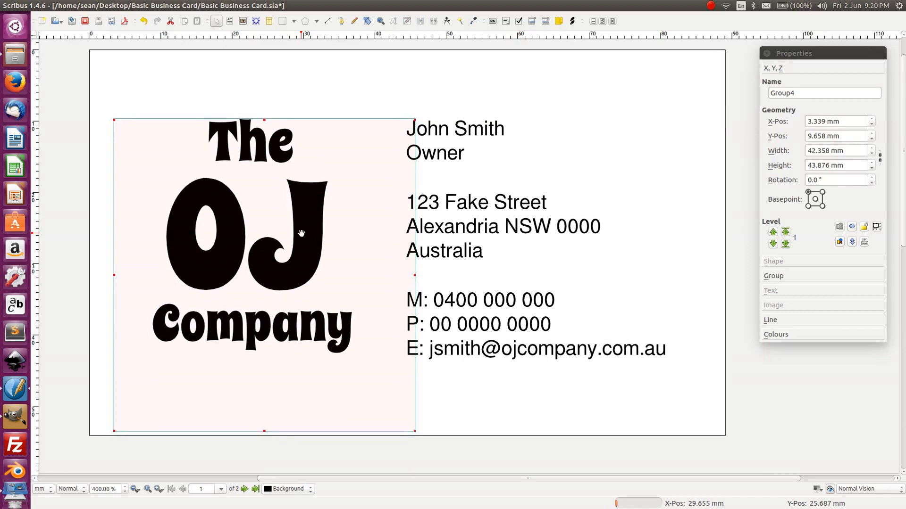
{"action": "key", "text": "Down"}
{"action": "key", "text": "Down"}
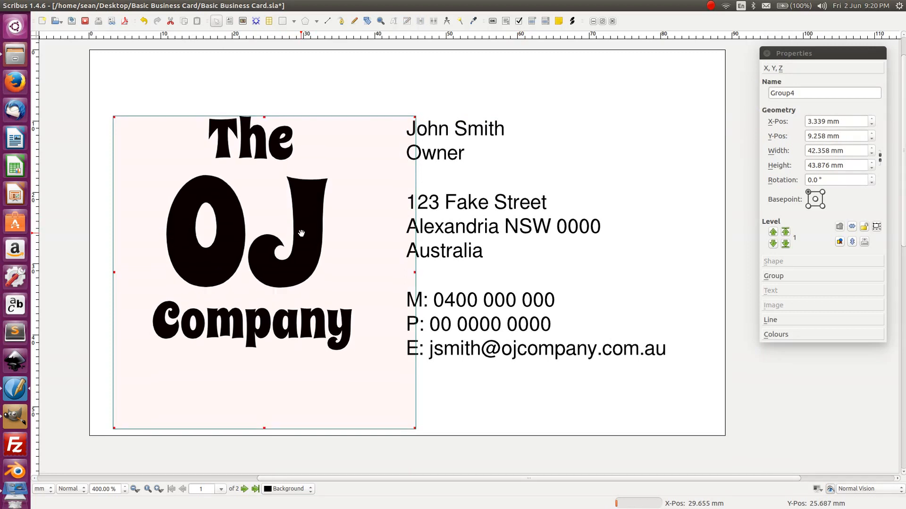
{"action": "key", "text": "Down"}
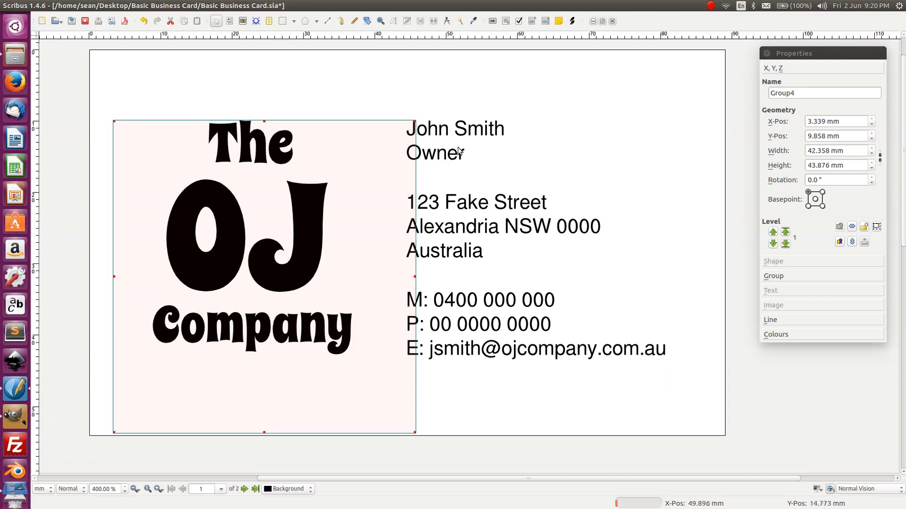
{"action": "left_click", "coordinate": [730, 49]}
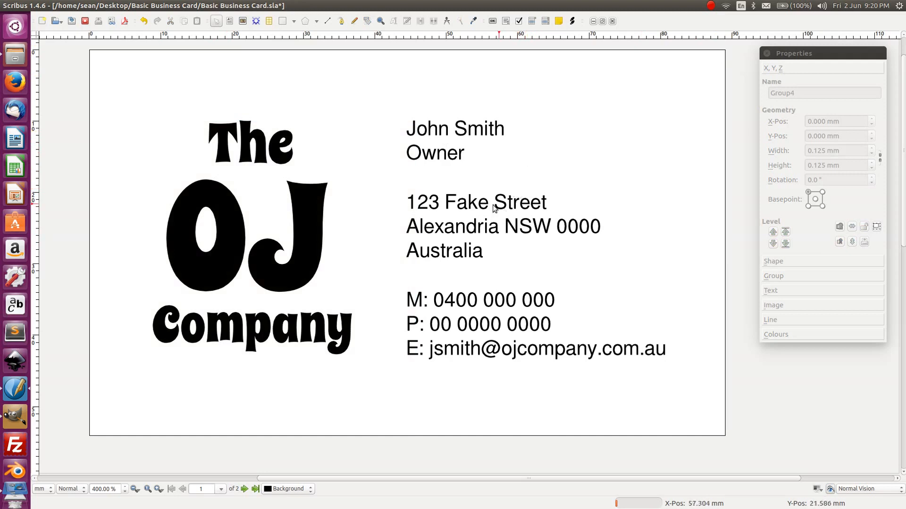
- Select the contact text frame, undoing an accidental move of it
{"action": "double_click", "coordinate": [460, 121]}
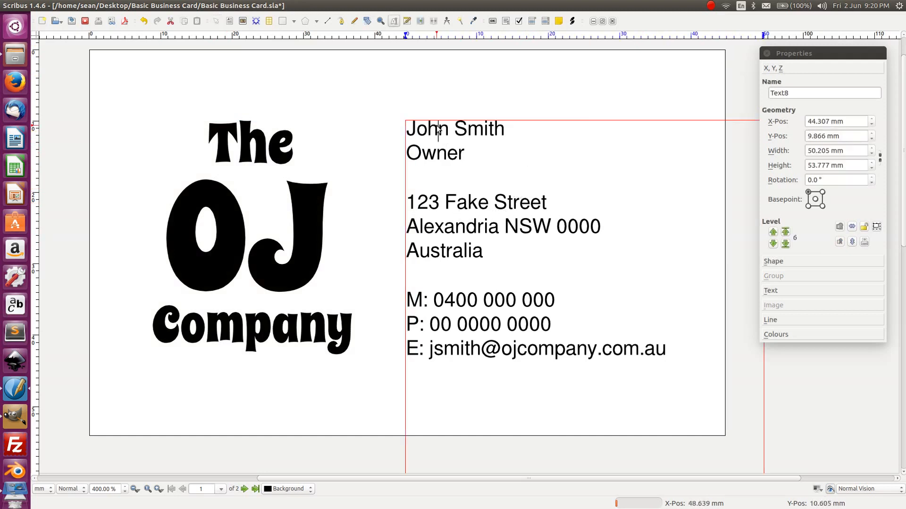
{"action": "left_click", "coordinate": [570, 113]}
{"action": "double_click", "coordinate": [485, 131]}
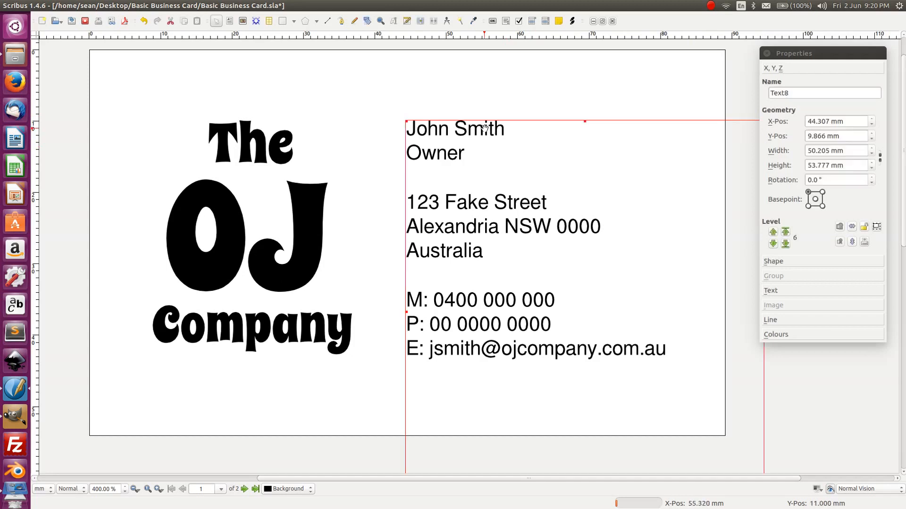
{"action": "left_click", "coordinate": [371, 96]}
{"action": "left_click", "coordinate": [493, 209]}
{"action": "left_click", "coordinate": [481, 99]}
{"action": "left_click", "coordinate": [572, 283]}
{"action": "left_click_drag", "start_coordinate": [578, 284], "coordinate": [545, 253]}
{"action": "key", "text": "ctrl+z"}
- Trim the contact frame to 42.168 × 39.435 mm and save Basic Business Card.sla
{"action": "left_click", "coordinate": [134, 490]}
{"action": "left_click_drag", "start_coordinate": [580, 293], "coordinate": [546, 241]}
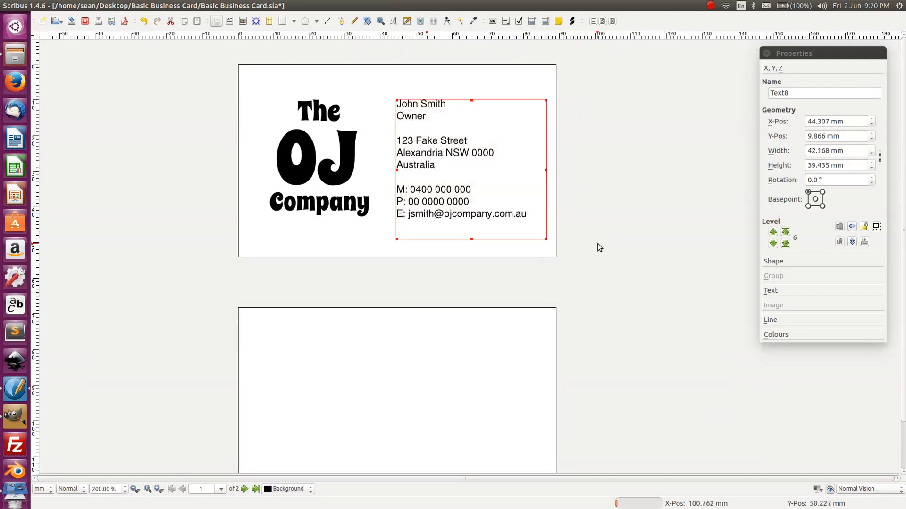
{"action": "left_click", "coordinate": [597, 243]}
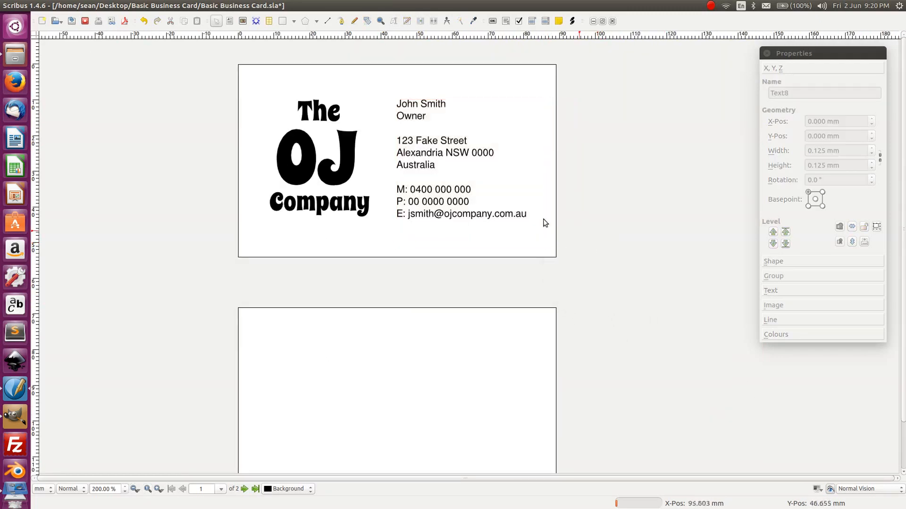
{"action": "left_click", "coordinate": [159, 489]}
{"action": "key", "text": "ctrl+s"}
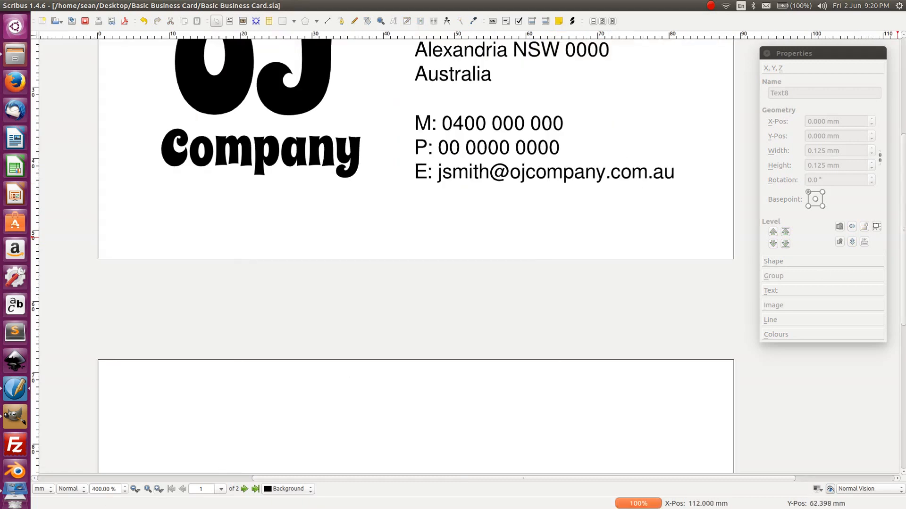
{"action": "scroll", "coordinate": [523, 171], "scroll_direction": "up", "scroll_amount": 5}
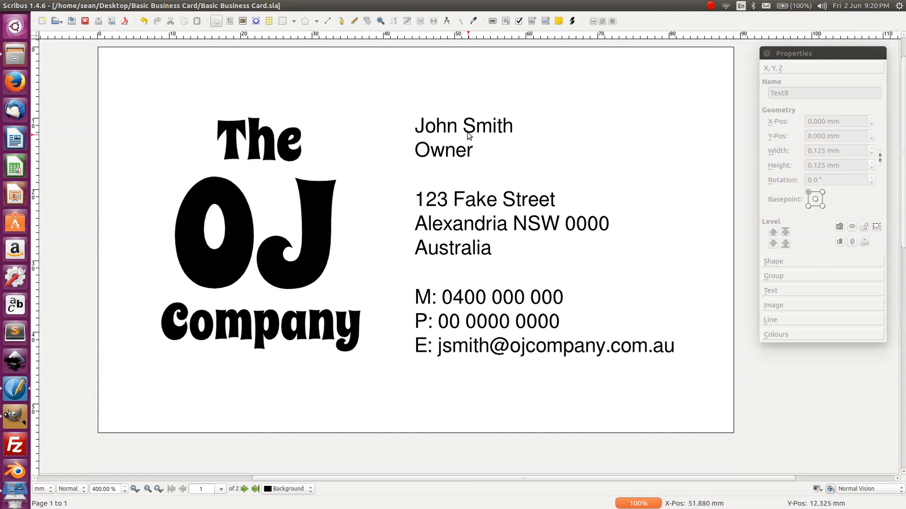
- Select the contact text frame and bring up its text formatting properties
{"action": "double_click", "coordinate": [467, 133]}
{"action": "double_click", "coordinate": [459, 129]}
{"action": "key", "text": "Left"}
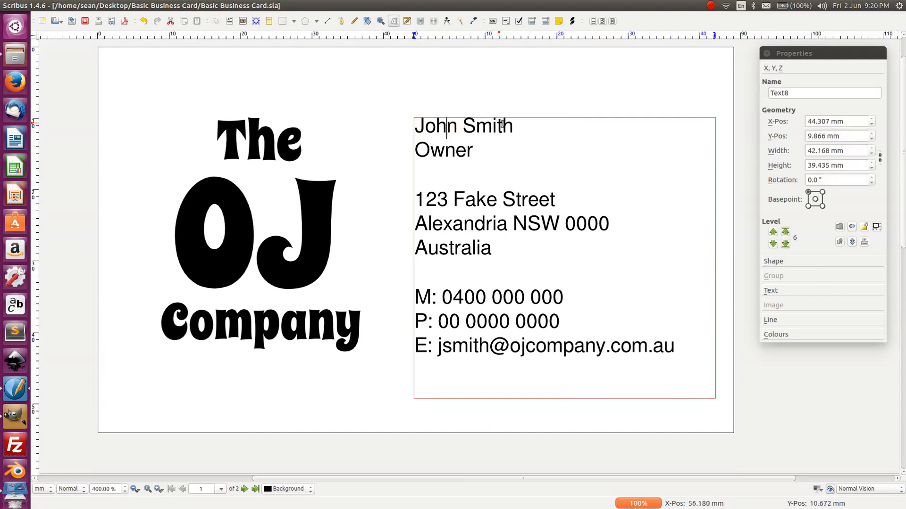
{"action": "left_click_drag", "start_coordinate": [513, 124], "coordinate": [414, 125]}
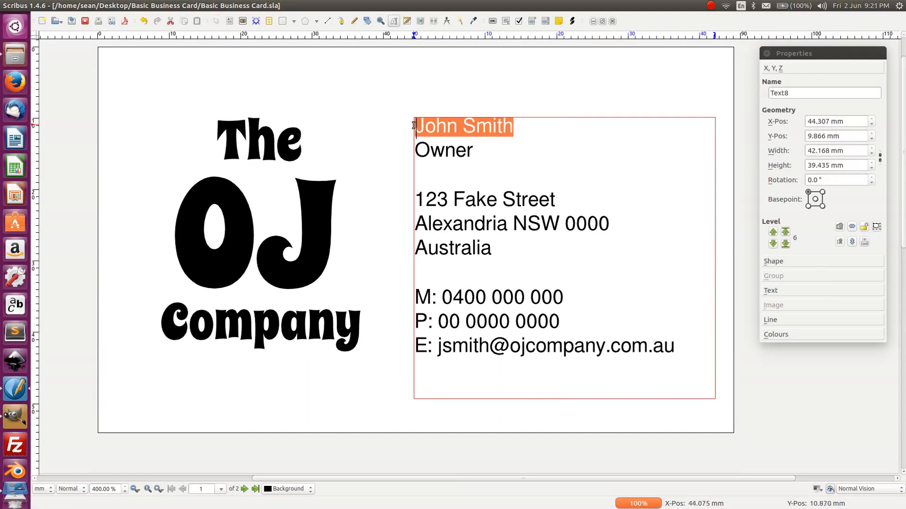
{"action": "left_click", "coordinate": [747, 290]}
{"action": "left_click", "coordinate": [777, 291]}
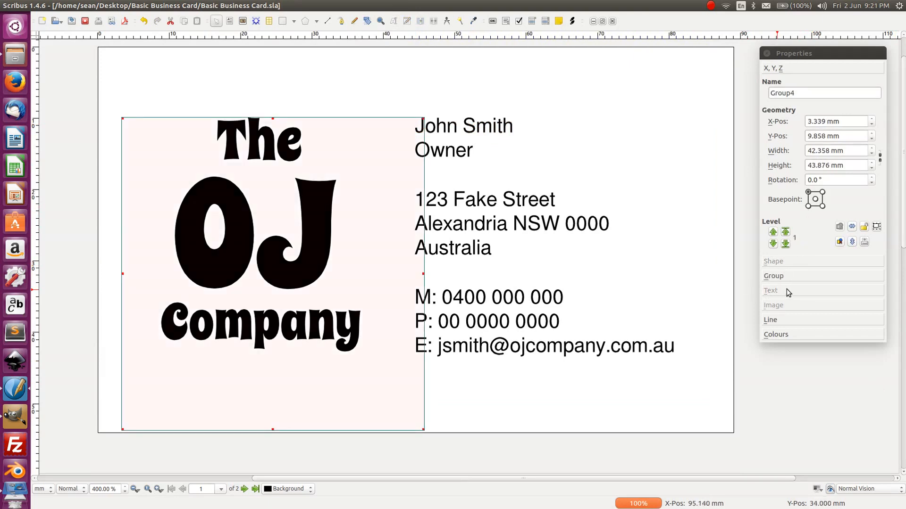
{"action": "left_click", "coordinate": [467, 286]}
{"action": "left_click", "coordinate": [787, 290]}
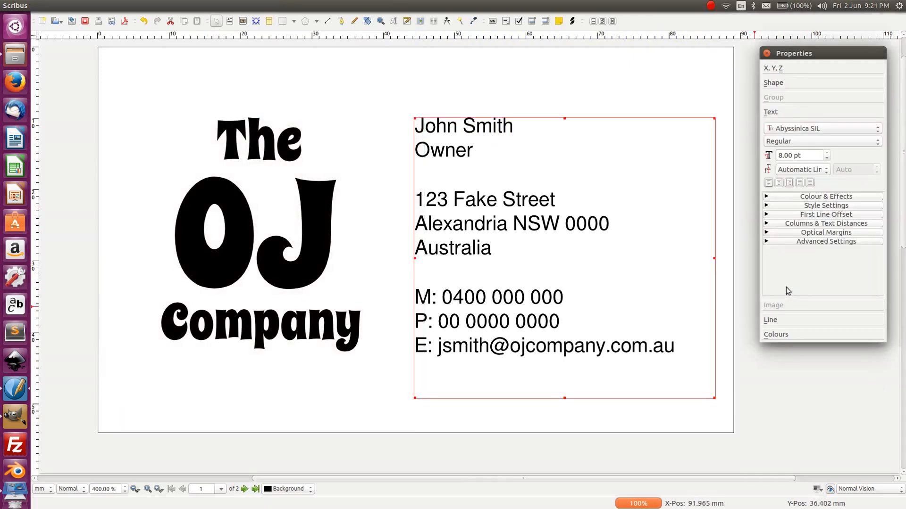
- Make the contact's name line bold
{"action": "double_click", "coordinate": [457, 134]}
{"action": "double_click", "coordinate": [449, 126]}
{"action": "left_click_drag", "start_coordinate": [519, 126], "coordinate": [414, 126]}
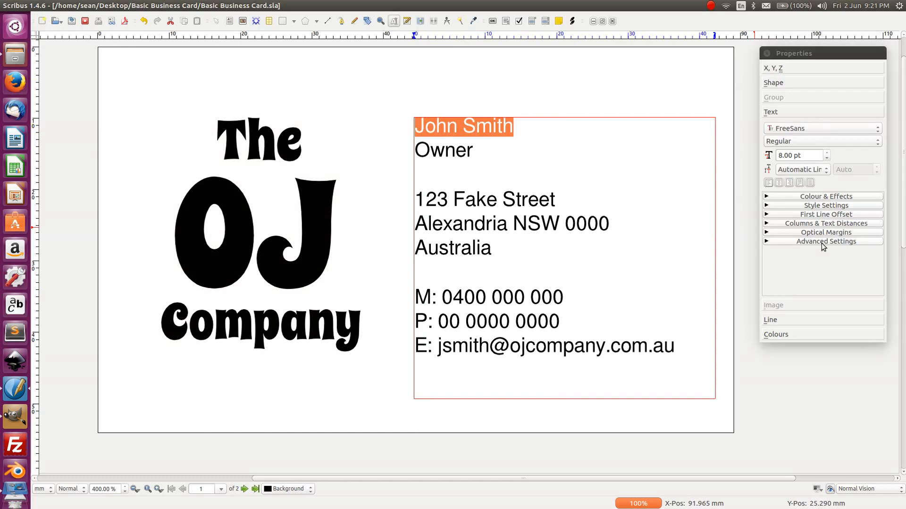
{"action": "left_click", "coordinate": [829, 197]}
{"action": "left_click", "coordinate": [829, 197]}
{"action": "left_click", "coordinate": [829, 197]}
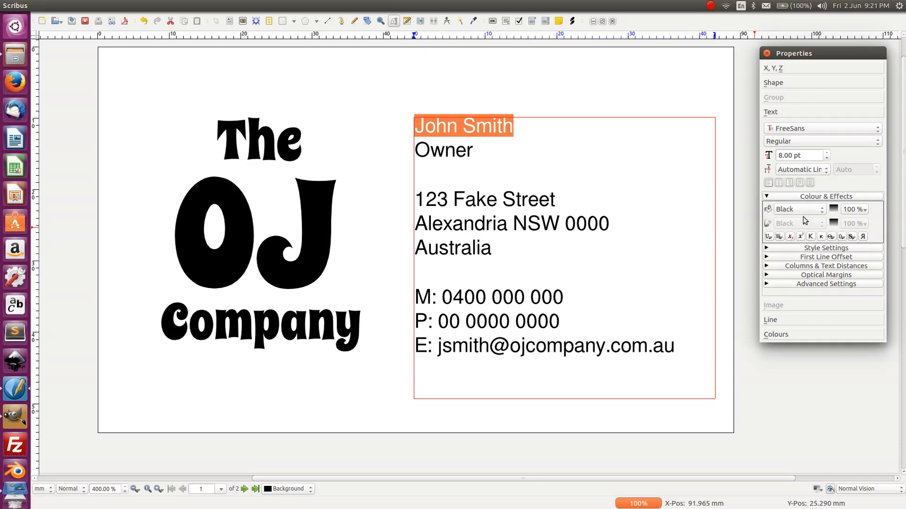
{"action": "left_click", "coordinate": [811, 197]}
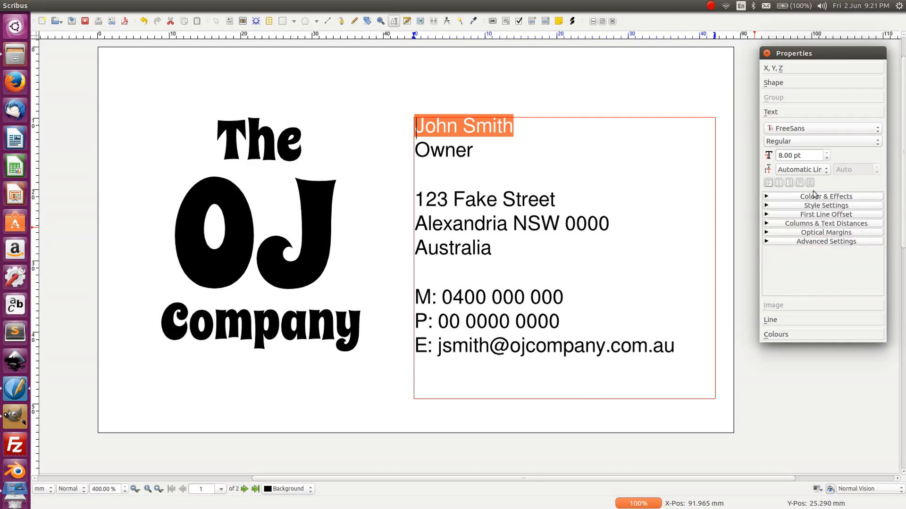
{"action": "left_click", "coordinate": [801, 142]}
{"action": "left_click", "coordinate": [794, 111]}
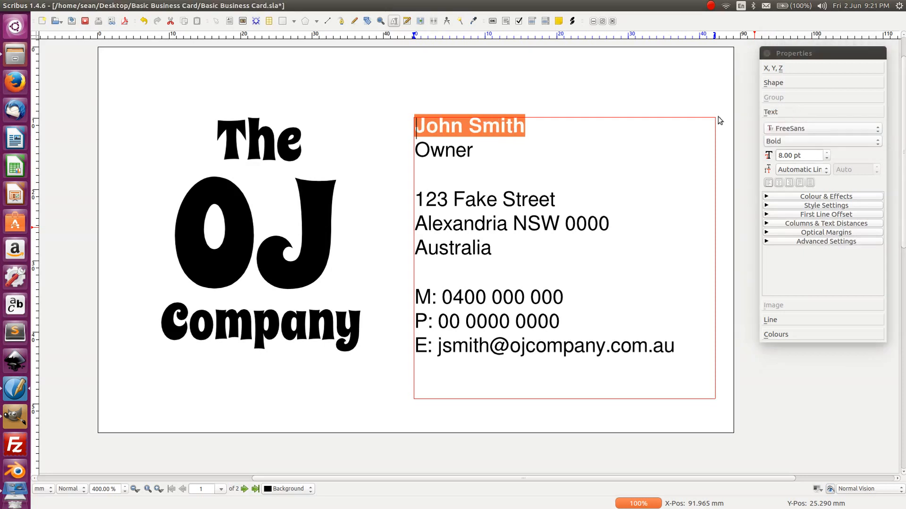
{"action": "left_click", "coordinate": [460, 156]}
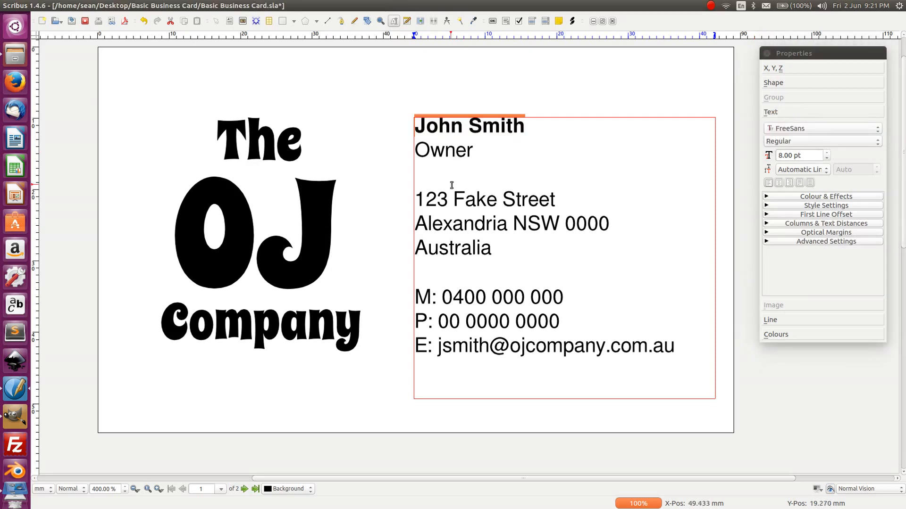
- Set the M: label to FreeSans Bold
{"action": "double_click", "coordinate": [474, 202]}
{"action": "left_click_drag", "start_coordinate": [440, 295], "coordinate": [415, 297]}
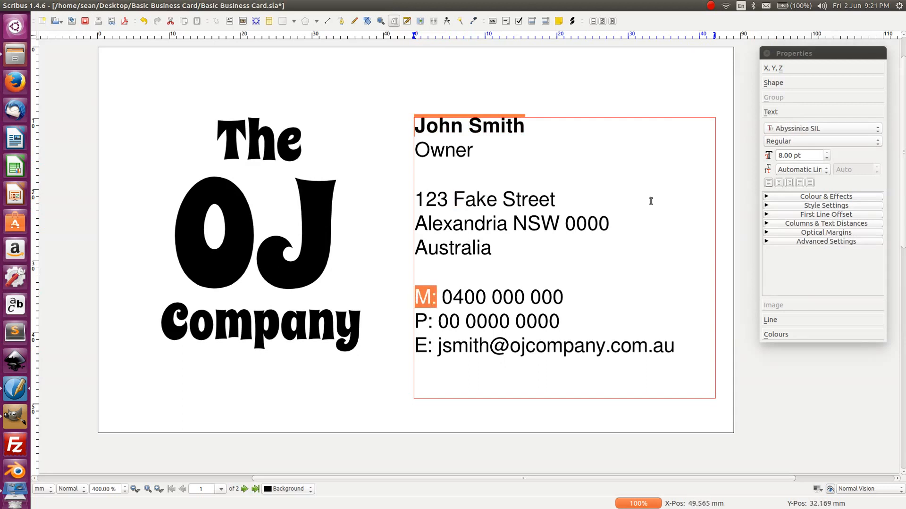
{"action": "left_click", "coordinate": [791, 142]}
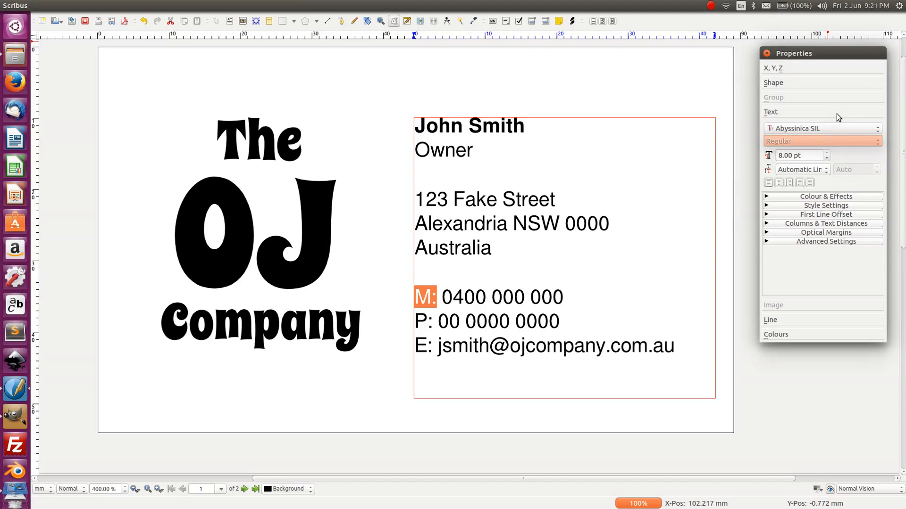
{"action": "left_click", "coordinate": [820, 127]}
{"action": "scroll", "coordinate": [816, 114], "scroll_direction": "down", "scroll_amount": 3}
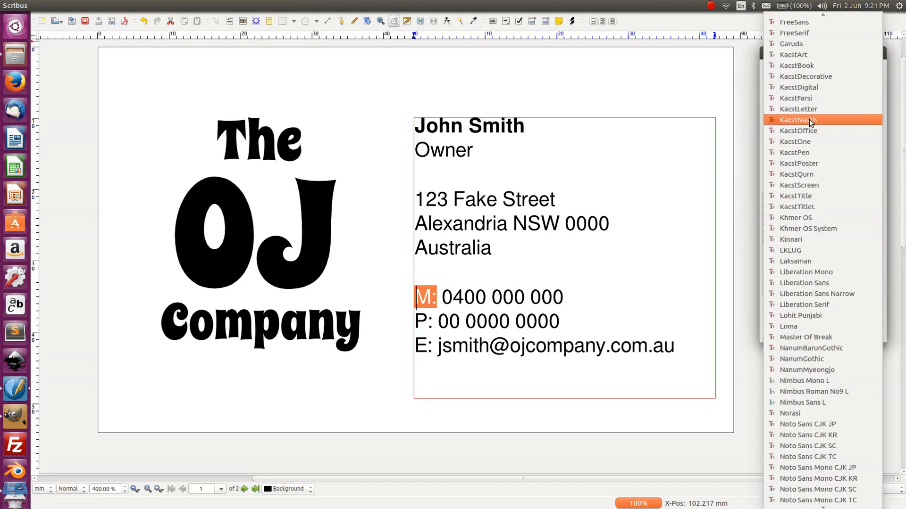
{"action": "scroll", "coordinate": [809, 134], "scroll_direction": "down", "scroll_amount": 14}
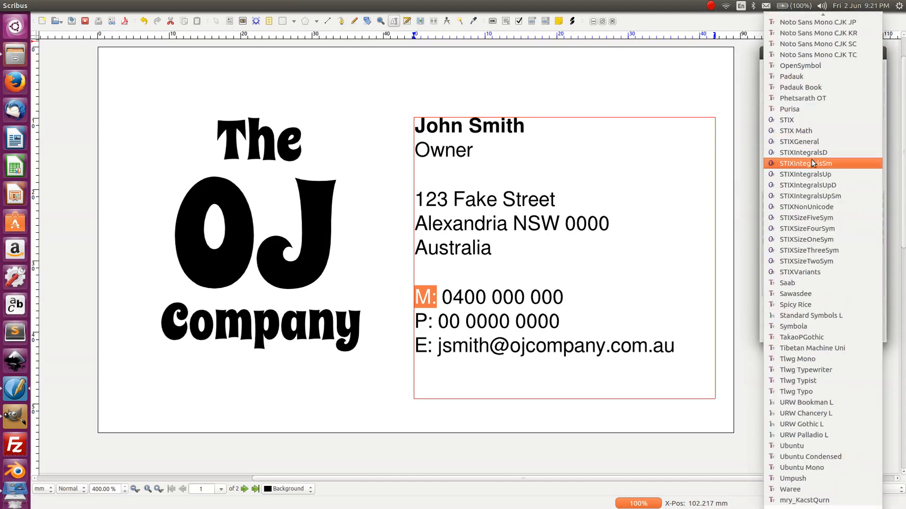
{"action": "scroll", "coordinate": [810, 197], "scroll_direction": "up", "scroll_amount": 15}
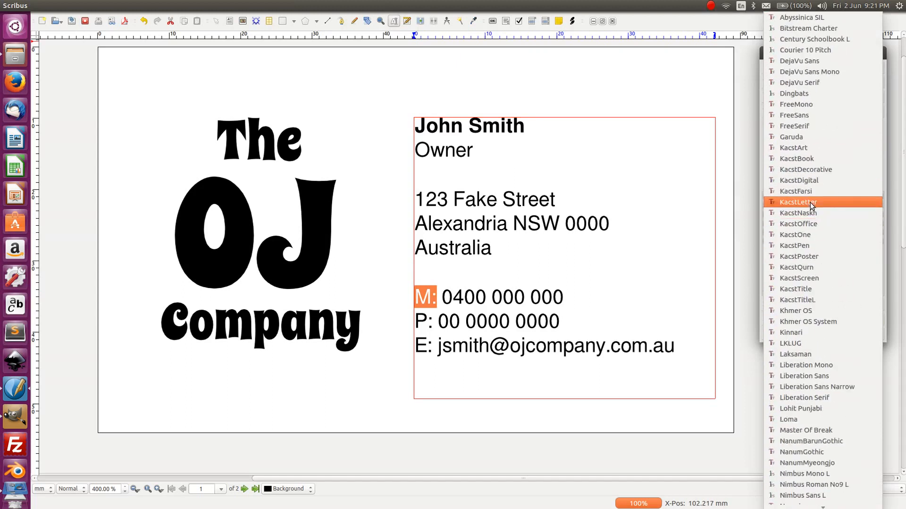
{"action": "left_click", "coordinate": [795, 115]}
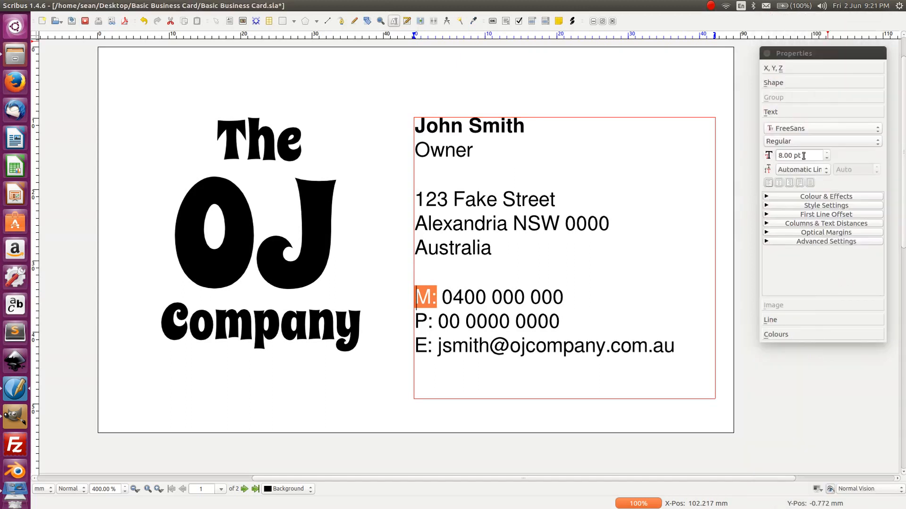
{"action": "left_click", "coordinate": [807, 142]}
{"action": "left_click", "coordinate": [792, 107]}
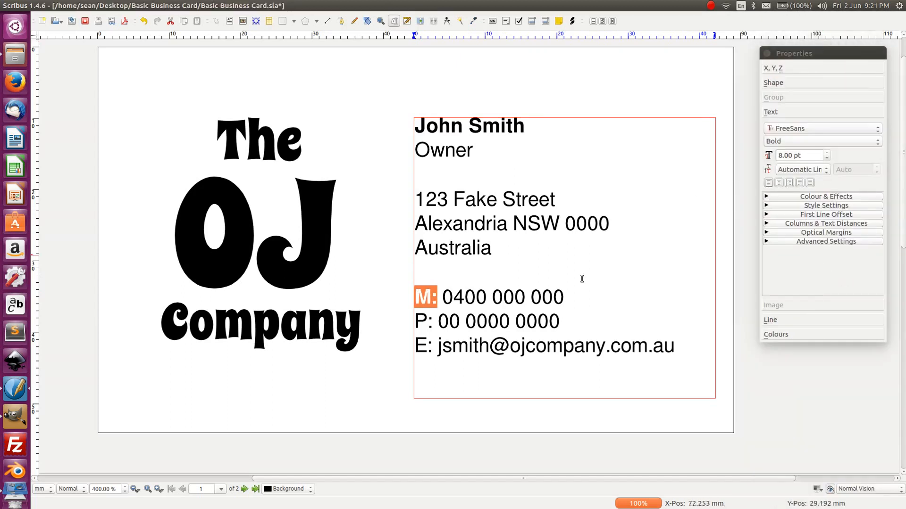
- Set the P: label to FreeSans Bold
{"action": "left_click_drag", "start_coordinate": [433, 321], "coordinate": [415, 322]}
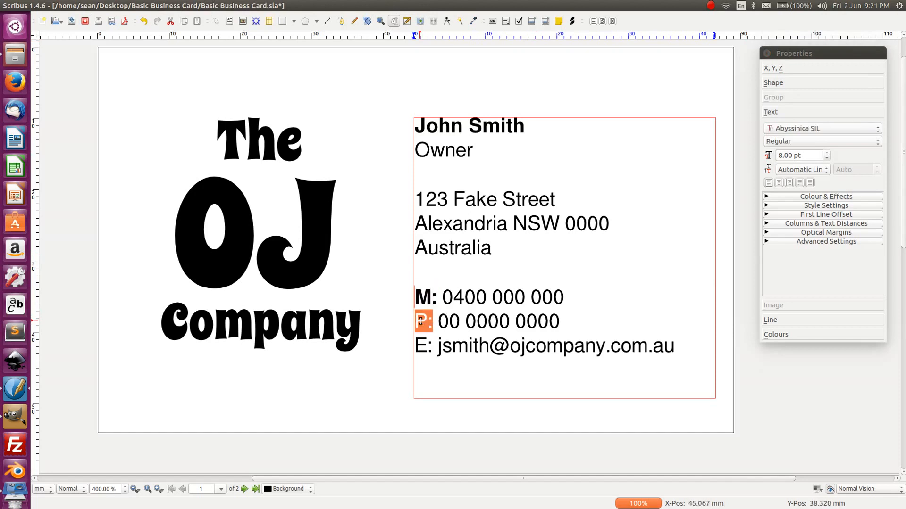
{"action": "left_click", "coordinate": [807, 128]}
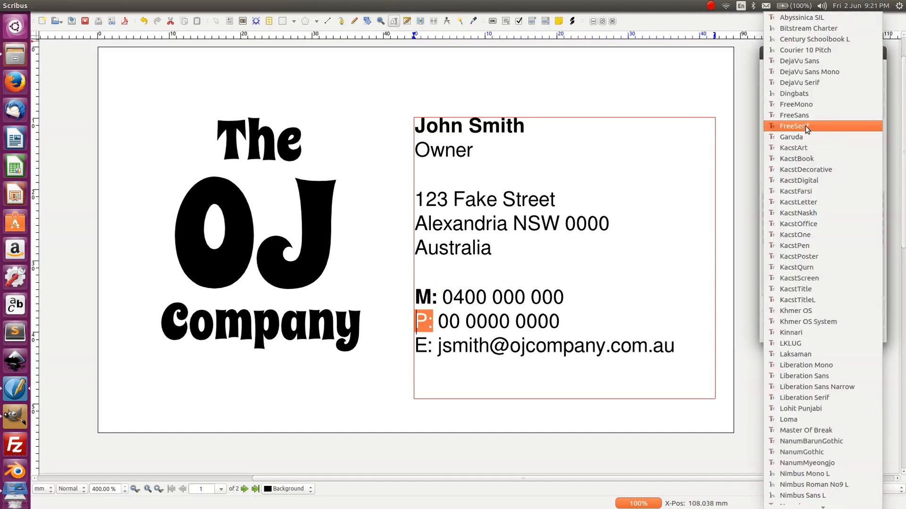
{"action": "left_click", "coordinate": [811, 117]}
{"action": "left_click", "coordinate": [804, 140]}
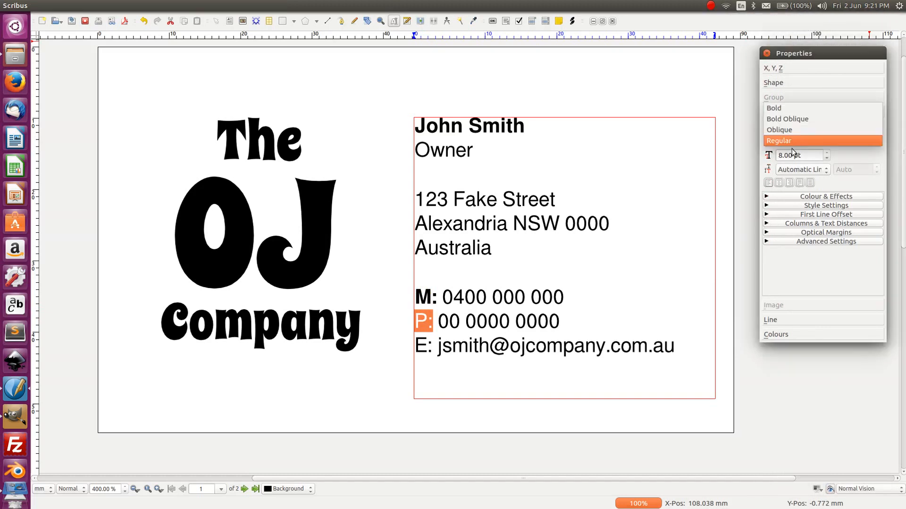
{"action": "left_click", "coordinate": [788, 108]}
- Set the E: label to FreeSans Bold
{"action": "left_click_drag", "start_coordinate": [432, 346], "coordinate": [415, 346]}
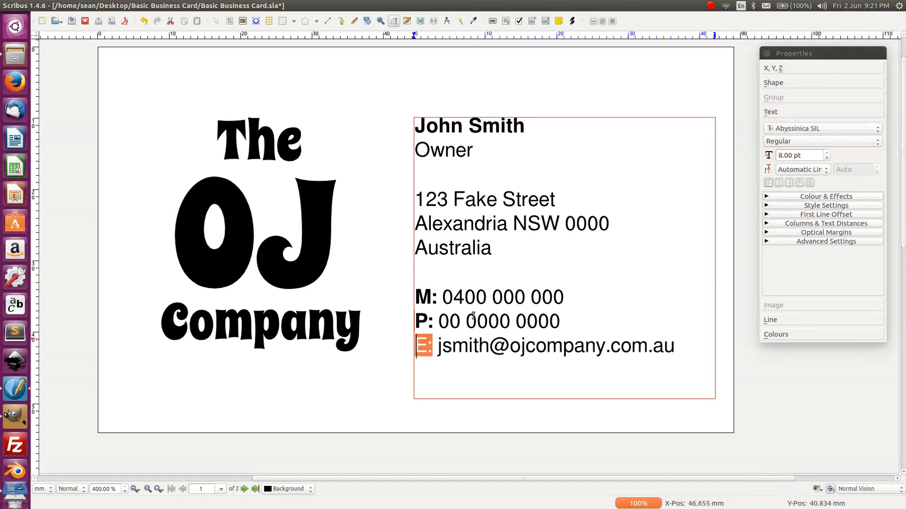
{"action": "left_click", "coordinate": [803, 128]}
{"action": "left_click", "coordinate": [808, 118]}
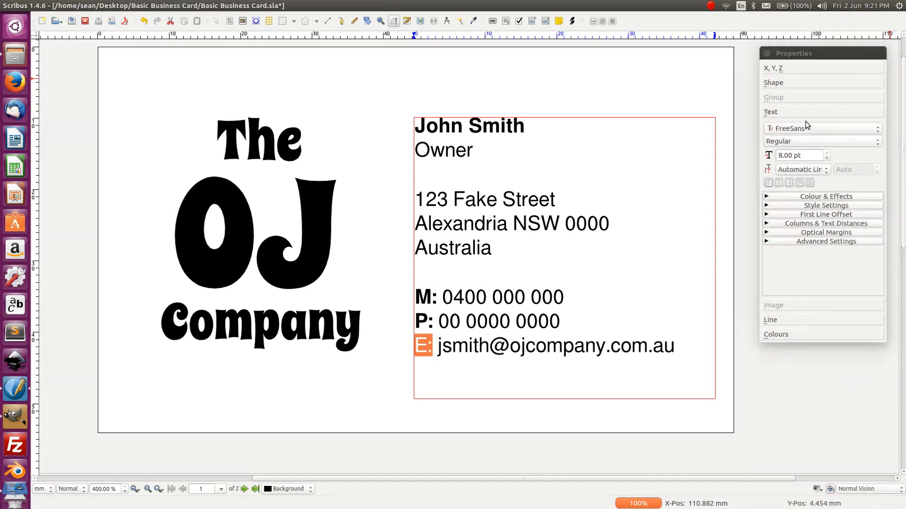
{"action": "left_click", "coordinate": [796, 142]}
{"action": "left_click", "coordinate": [796, 108]}
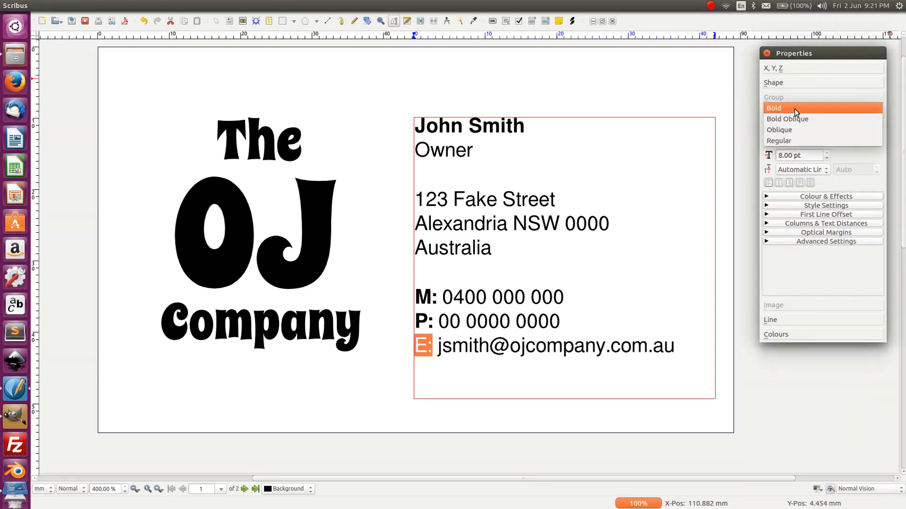
{"action": "left_click", "coordinate": [563, 84]}
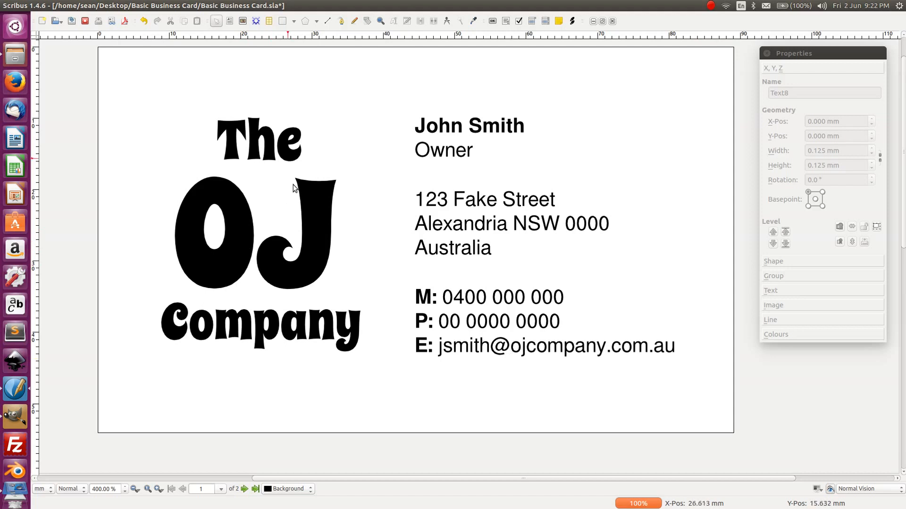
- Ungroup the OJ Company logo and its inner group with Ctrl+Shift+G
{"action": "left_click", "coordinate": [290, 236]}
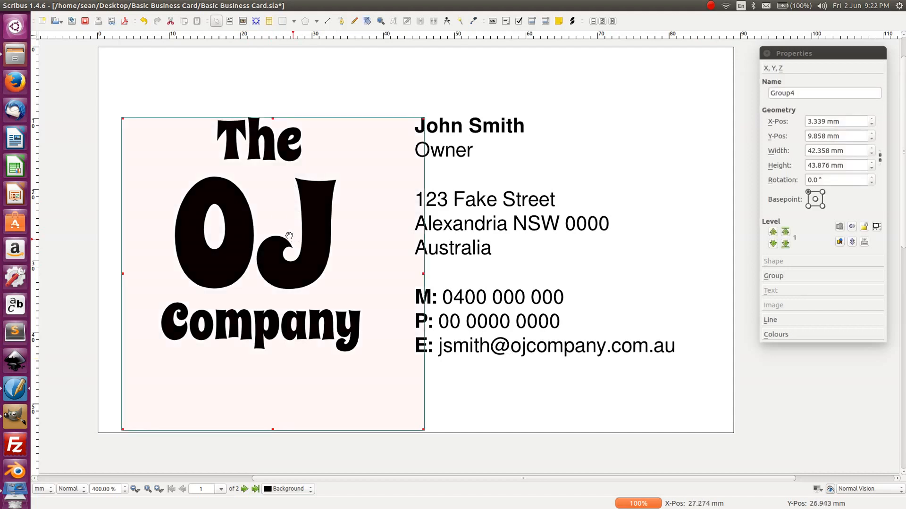
{"action": "key", "text": "ctrl+shift+g"}
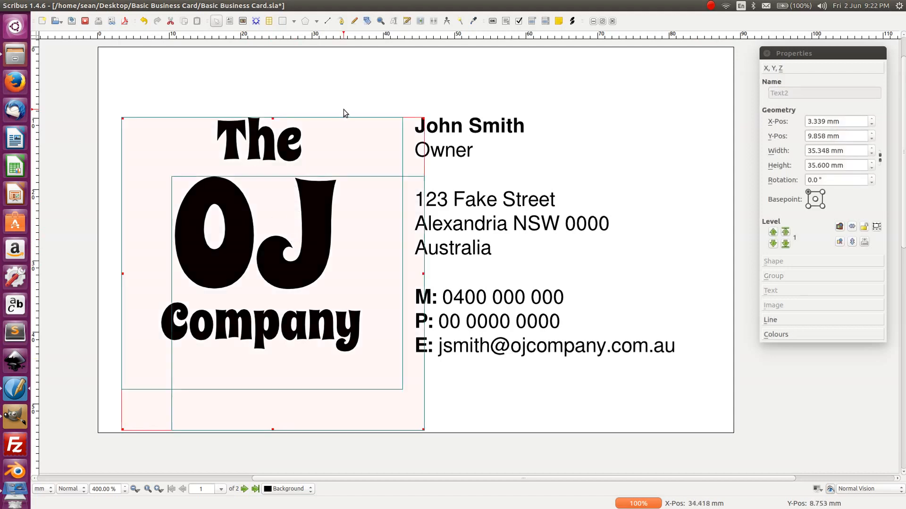
{"action": "left_click", "coordinate": [335, 86]}
{"action": "left_click", "coordinate": [281, 284]}
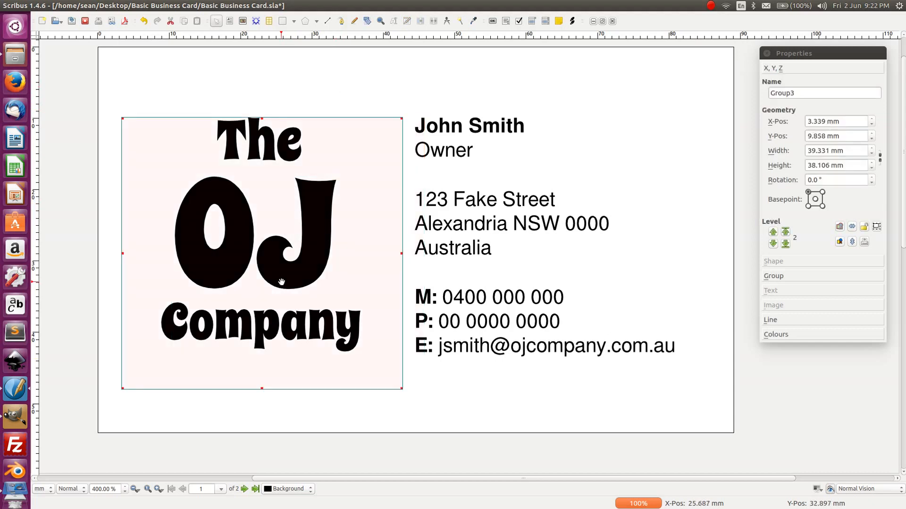
{"action": "key", "text": "ctrl+shift+g"}
{"action": "left_click", "coordinate": [306, 77]}
- Select the word 'The', view its colour settings, then close the Properties palette
{"action": "left_click", "coordinate": [216, 275]}
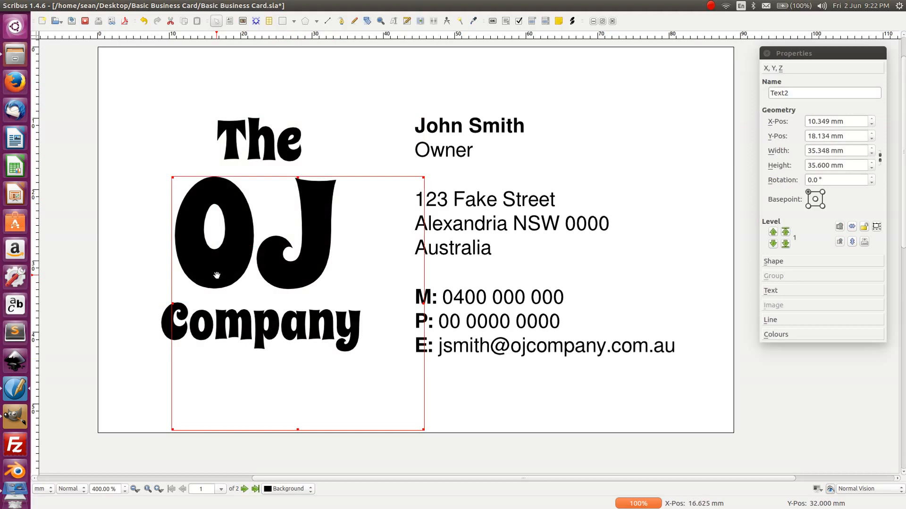
{"action": "left_click", "coordinate": [271, 104]}
{"action": "left_click", "coordinate": [270, 147]}
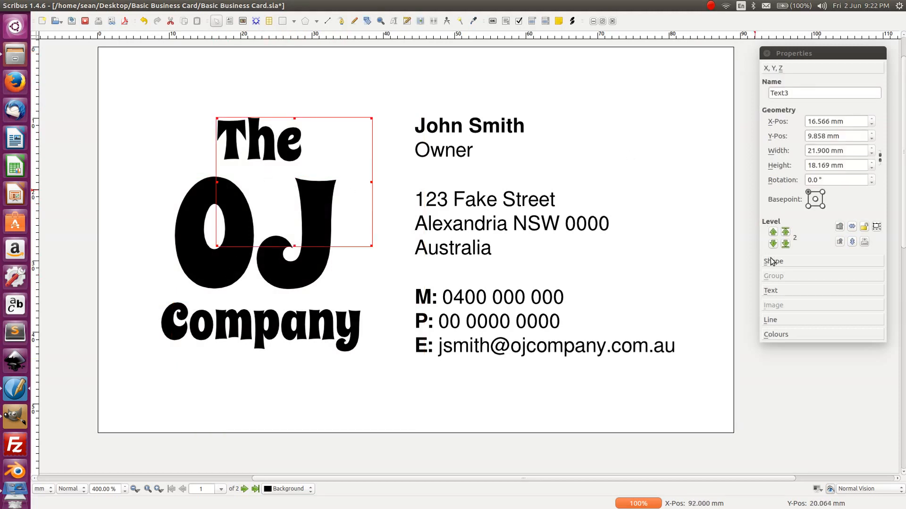
{"action": "left_click", "coordinate": [781, 334]}
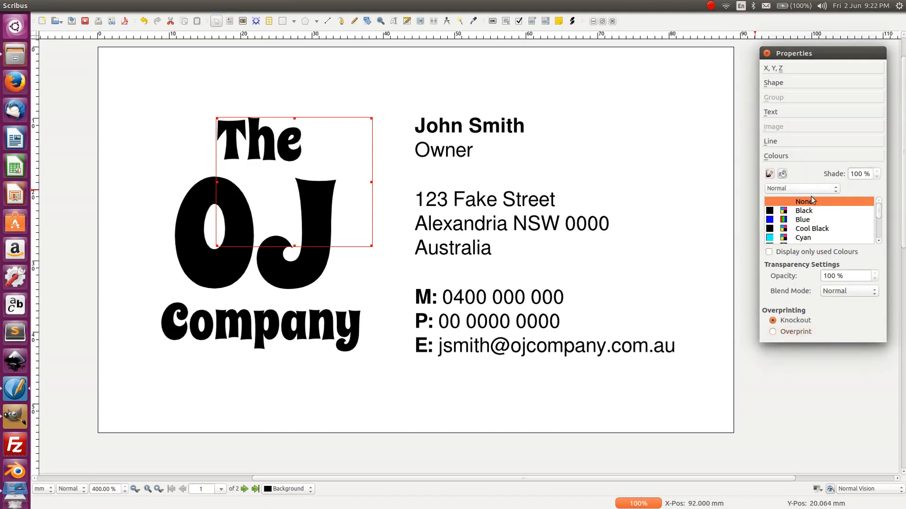
{"action": "mouse_move", "coordinate": [879, 210]}
{"action": "left_mouse_down"}
{"action": "mouse_move", "coordinate": [878, 238]}
{"action": "mouse_move", "coordinate": [872, 201]}
{"action": "left_mouse_up"}
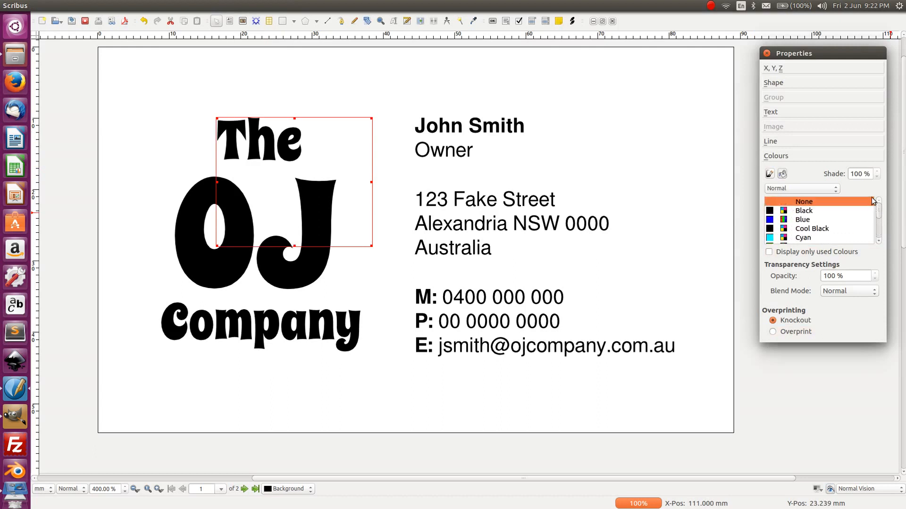
{"action": "left_click", "coordinate": [767, 53]}
{"action": "left_click", "coordinate": [769, 120]}
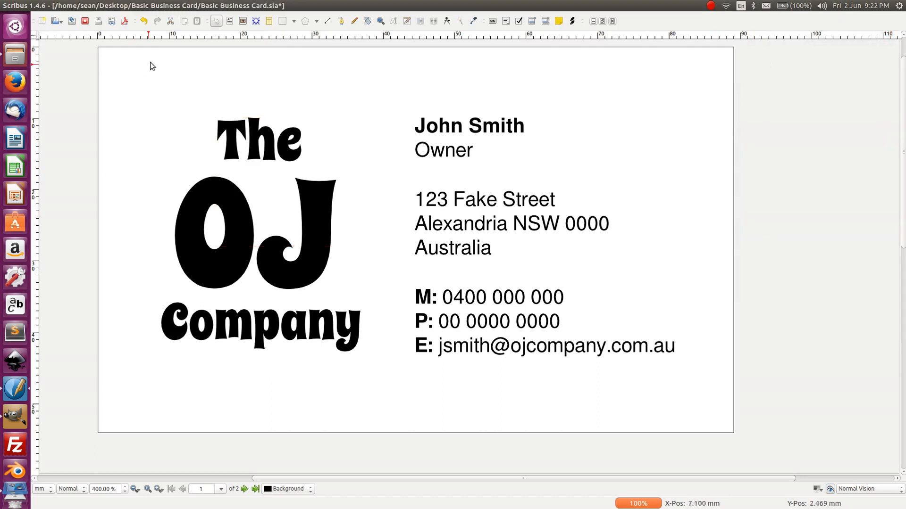
{"action": "left_click", "coordinate": [100, 6]}
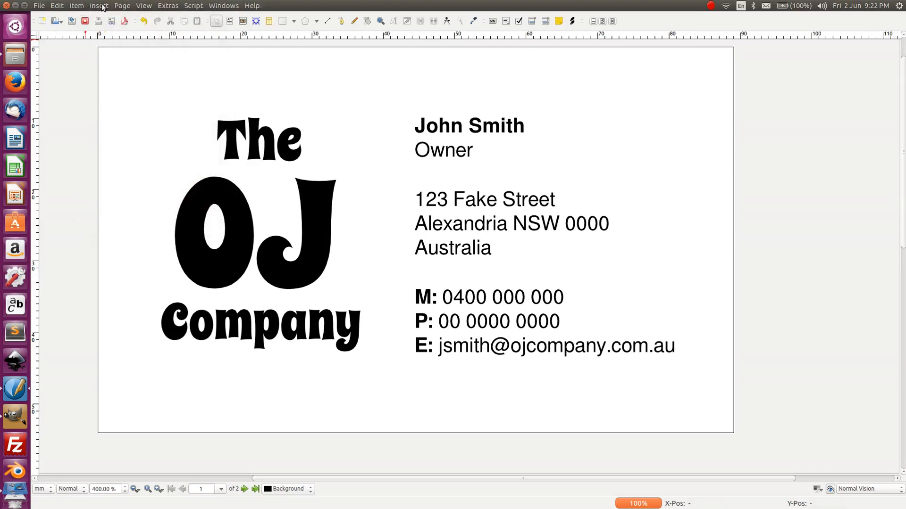
- Open the document colour list and start a new colour, picking a light orange
{"action": "left_click", "coordinate": [120, 6]}
{"action": "mouse_move", "coordinate": [54, 6]}
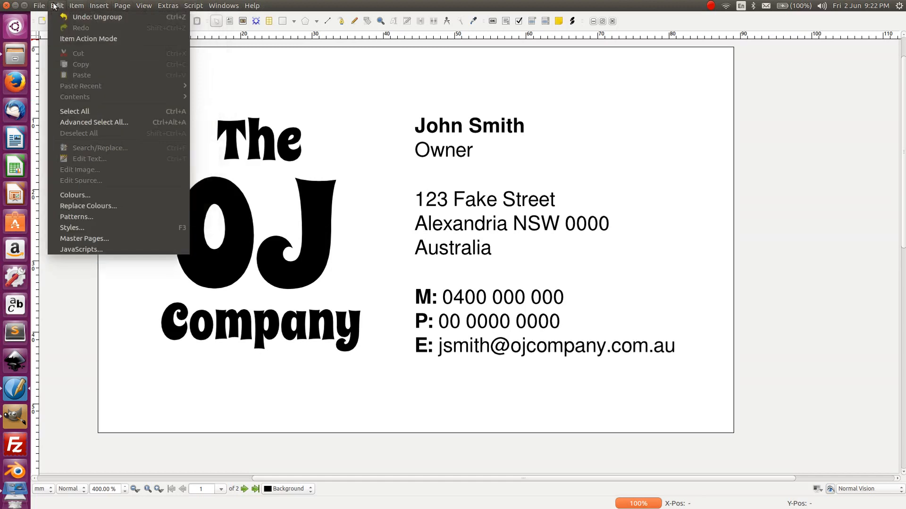
{"action": "left_click", "coordinate": [90, 195]}
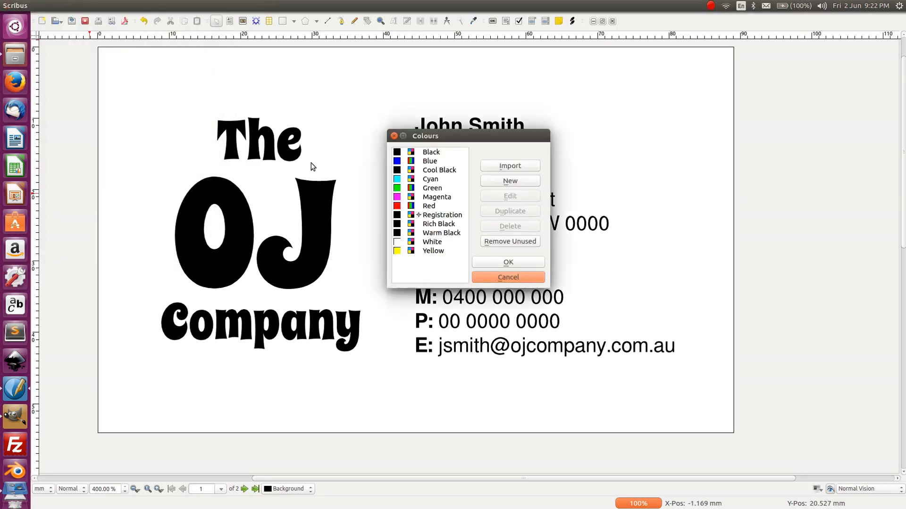
{"action": "left_click", "coordinate": [506, 183]}
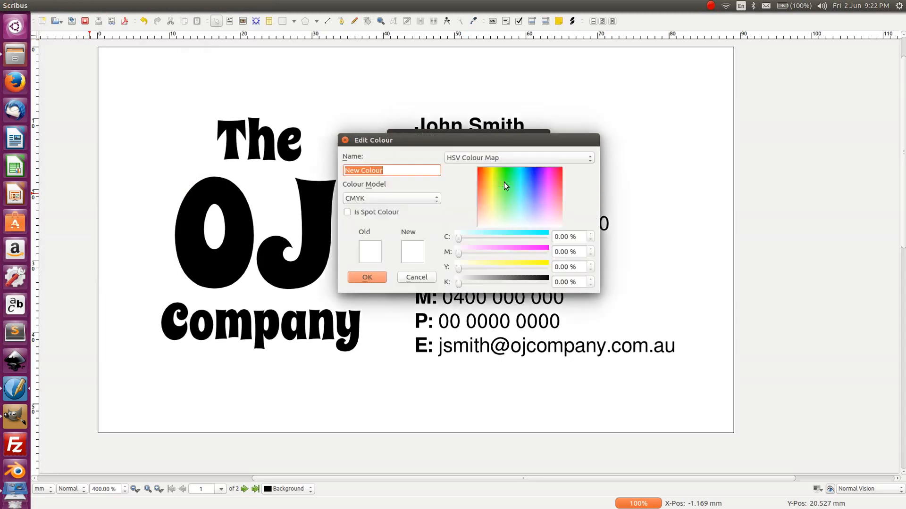
{"action": "left_click_drag", "start_coordinate": [415, 145], "coordinate": [625, 152]}
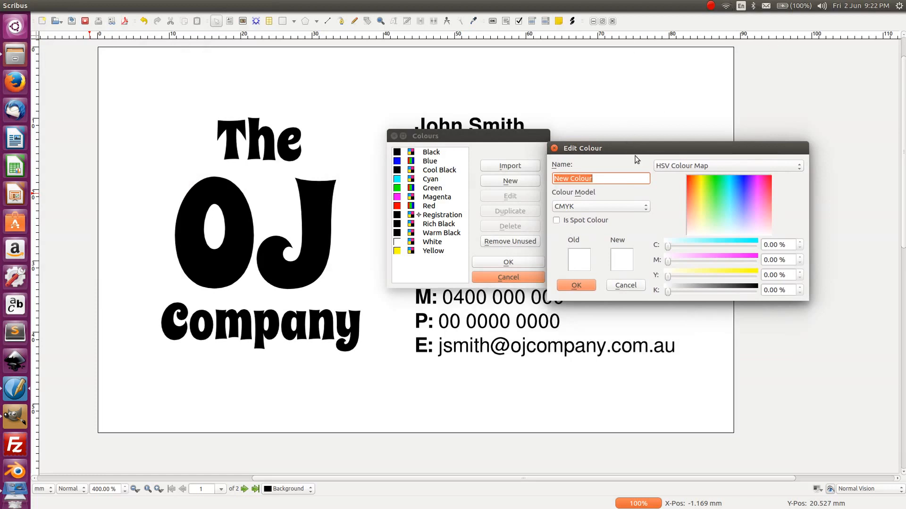
{"action": "mouse_move", "coordinate": [688, 211]}
{"action": "left_mouse_down"}
{"action": "mouse_move", "coordinate": [692, 217]}
{"action": "mouse_move", "coordinate": [681, 209]}
{"action": "mouse_move", "coordinate": [692, 208]}
{"action": "mouse_move", "coordinate": [692, 195]}
{"action": "left_mouse_up"}
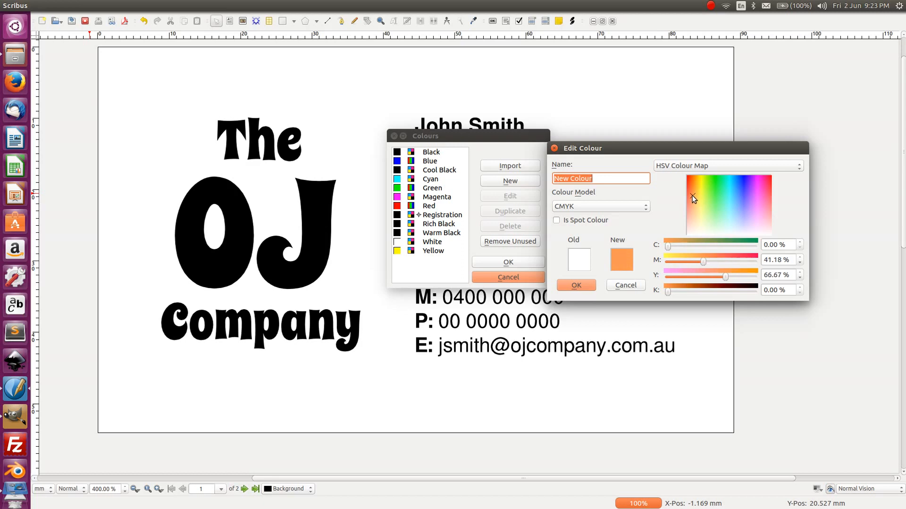
- Name the colour 'OJ Orange' with M 39% and Y 87%, and save it
{"action": "left_click", "coordinate": [596, 178]}
{"action": "left_click_drag", "start_coordinate": [604, 177], "coordinate": [522, 178]}
{"action": "type", "text": "OJ Orange"}
{"action": "mouse_move", "coordinate": [724, 278]}
{"action": "left_mouse_down"}
{"action": "mouse_move", "coordinate": [754, 280]}
{"action": "mouse_move", "coordinate": [742, 279]}
{"action": "left_mouse_up"}
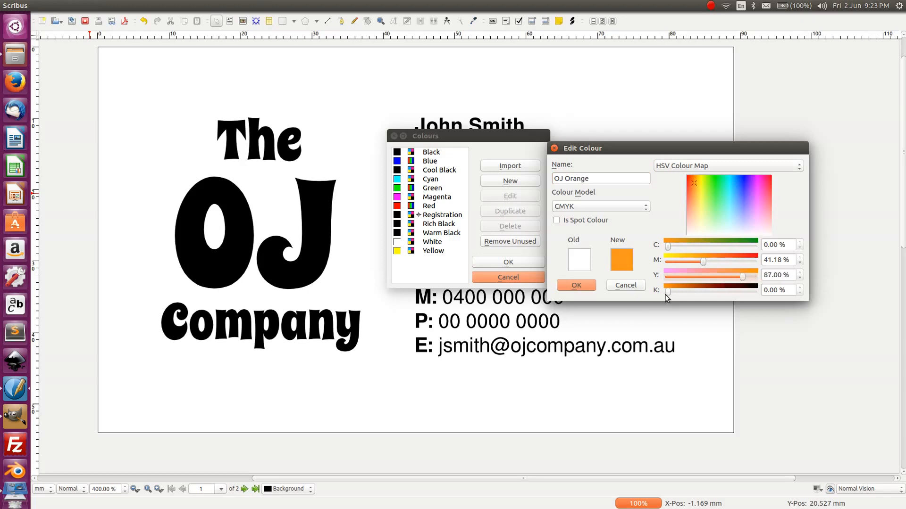
{"action": "mouse_move", "coordinate": [702, 262]}
{"action": "left_mouse_down"}
{"action": "mouse_move", "coordinate": [685, 262]}
{"action": "mouse_move", "coordinate": [698, 262]}
{"action": "left_mouse_up"}
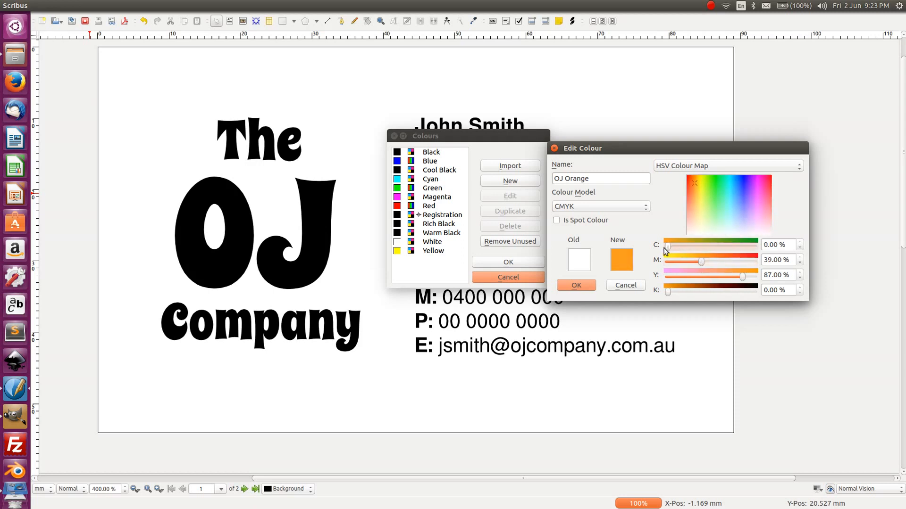
{"action": "left_click", "coordinate": [576, 286]}
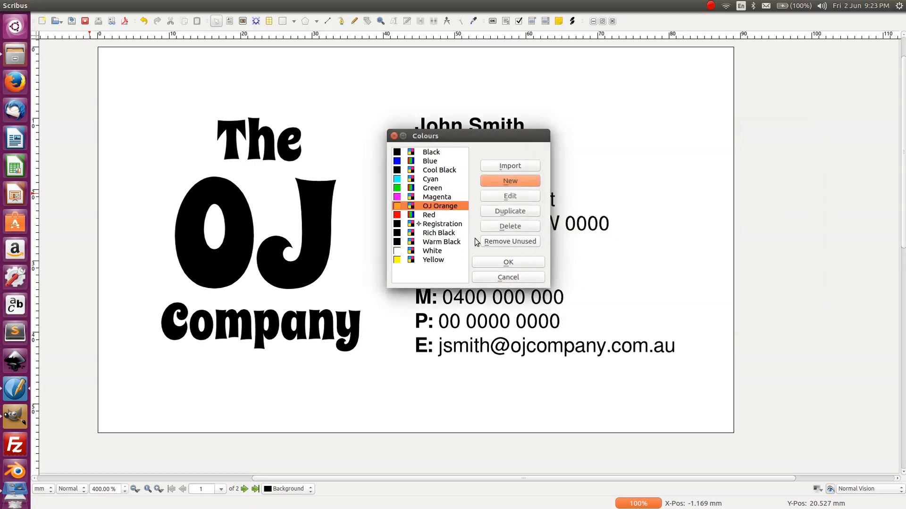
{"action": "left_click", "coordinate": [502, 258]}
- Shrink the 'The' text frame around the word, undoing the accidental orange frame fills
{"action": "left_click", "coordinate": [182, 234]}
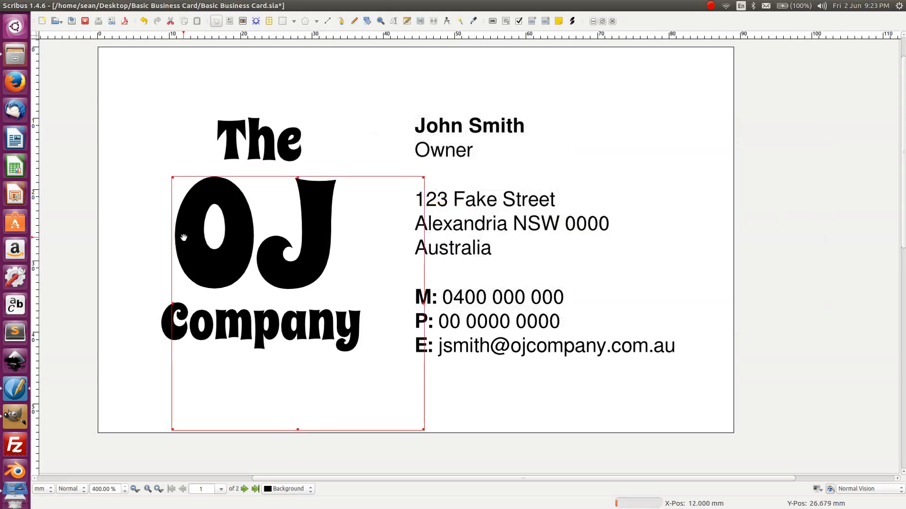
{"action": "right_click", "coordinate": [298, 204]}
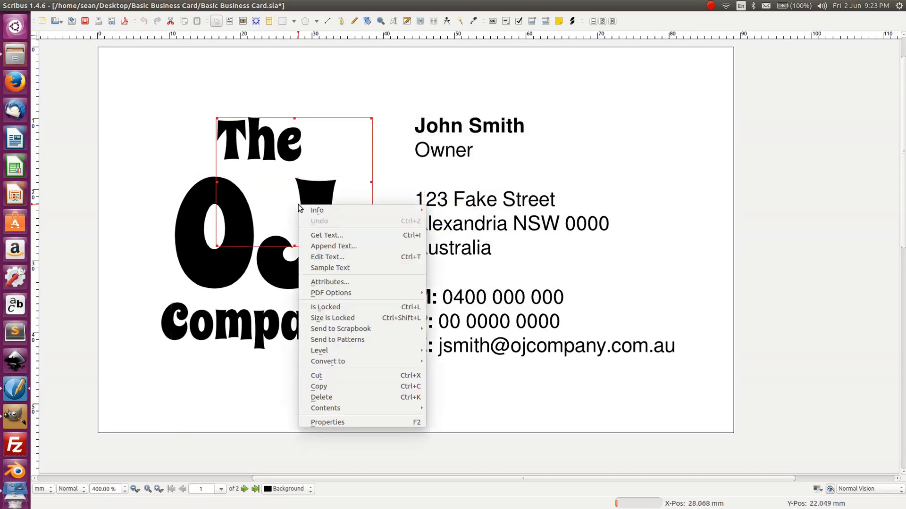
{"action": "left_click", "coordinate": [344, 421]}
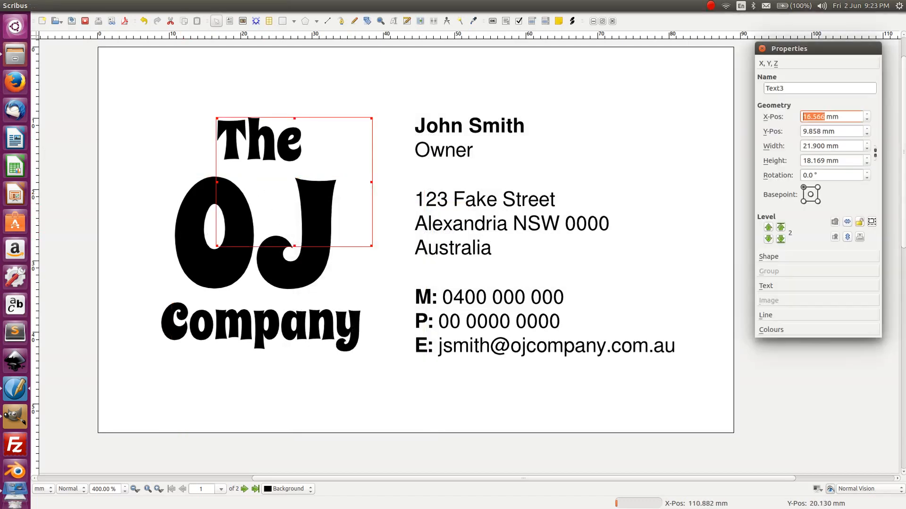
{"action": "left_click", "coordinate": [796, 329]}
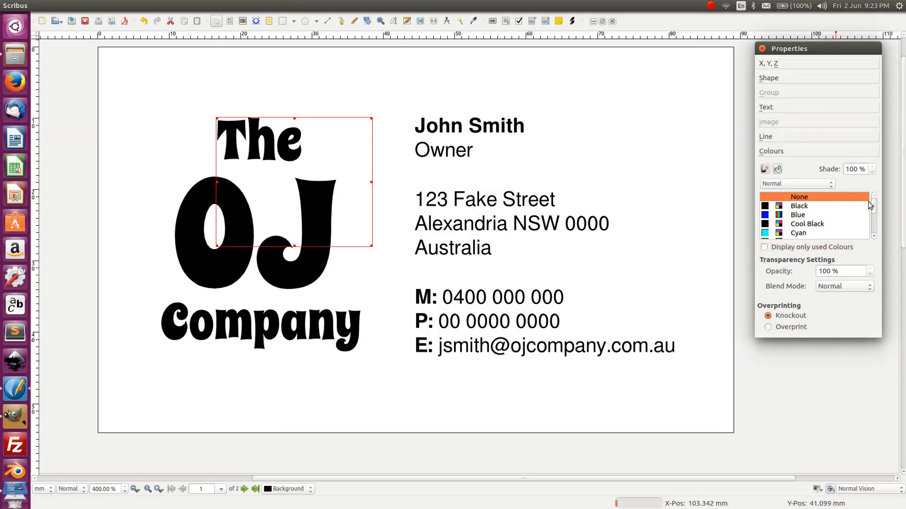
{"action": "left_click_drag", "start_coordinate": [875, 210], "coordinate": [875, 221]}
{"action": "left_click", "coordinate": [848, 216]}
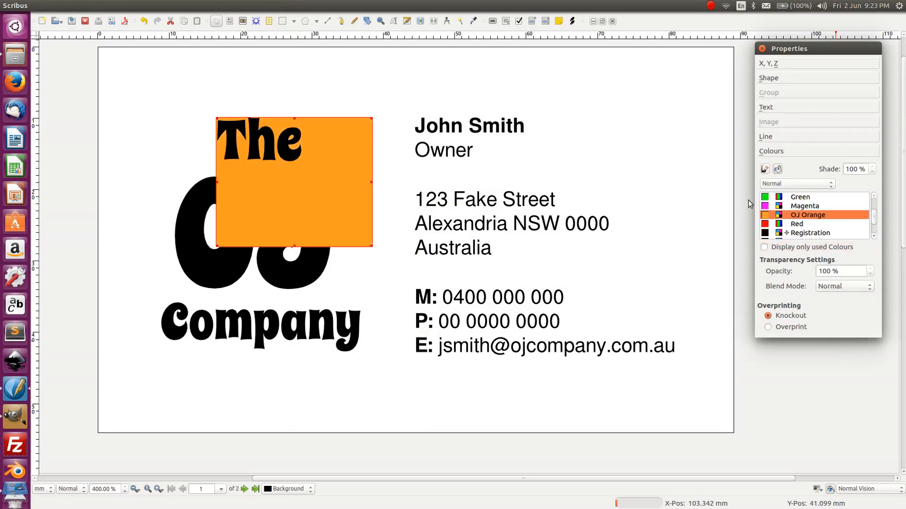
{"action": "key", "text": "ctrl+z"}
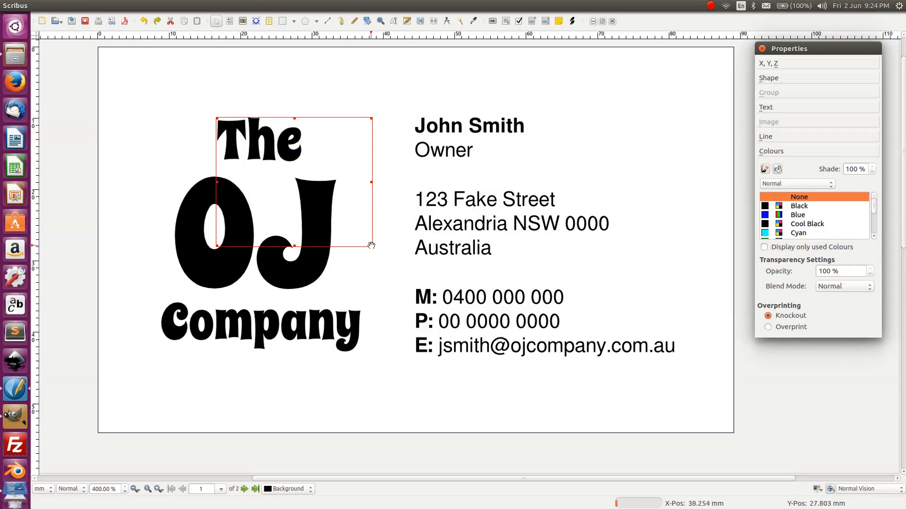
{"action": "left_click_drag", "start_coordinate": [372, 245], "coordinate": [325, 184]}
{"action": "double_click", "coordinate": [285, 142]}
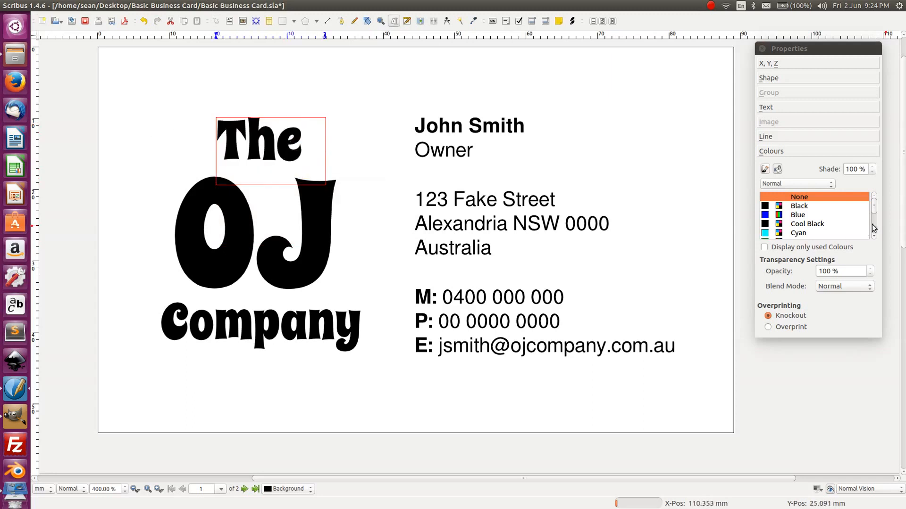
{"action": "key", "text": "ctrl+a"}
{"action": "left_click_drag", "start_coordinate": [875, 213], "coordinate": [875, 228]}
{"action": "left_click", "coordinate": [818, 201]}
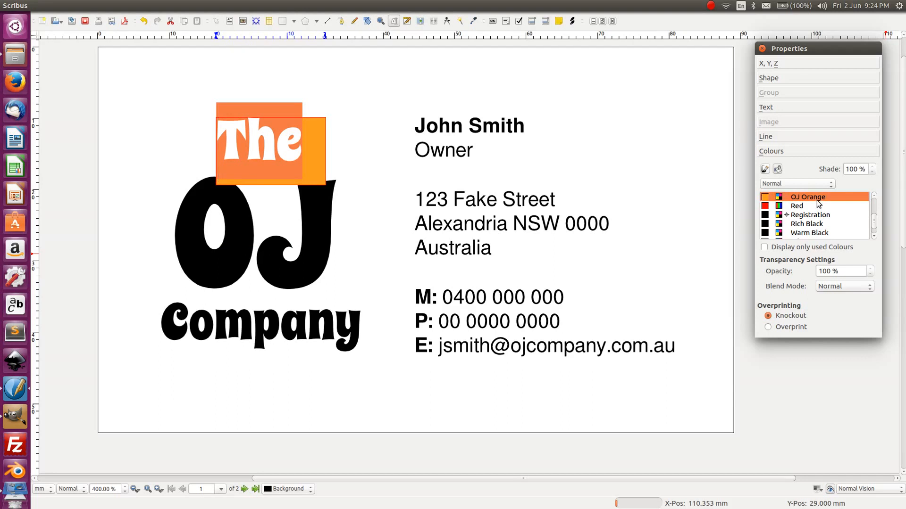
{"action": "key", "text": "ctrl+z"}
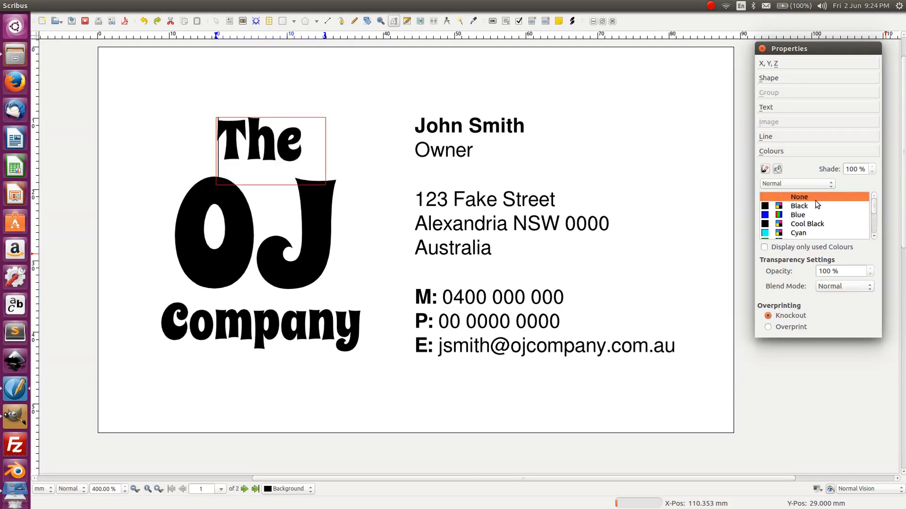
- Colour the word 'The' in OJ Orange
{"action": "double_click", "coordinate": [292, 148]}
{"action": "left_click", "coordinate": [292, 148]}
{"action": "double_click", "coordinate": [272, 137]}
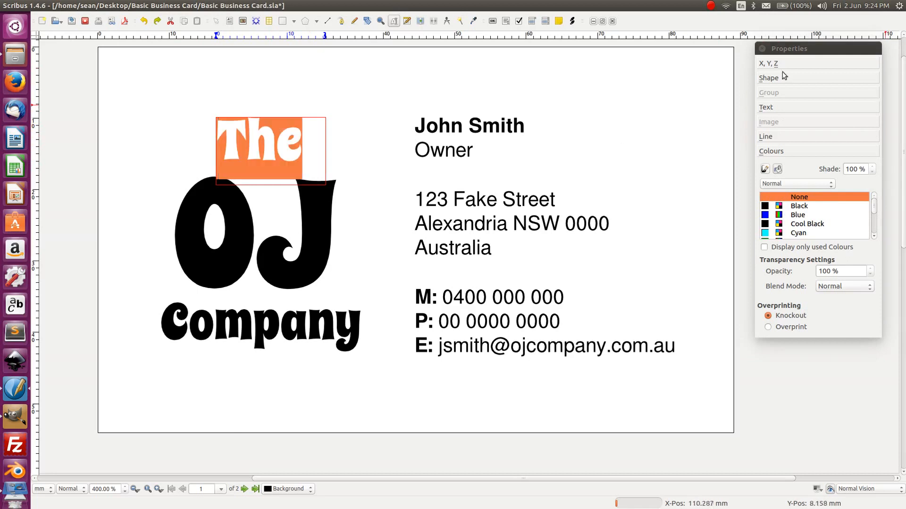
{"action": "left_click", "coordinate": [758, 107]}
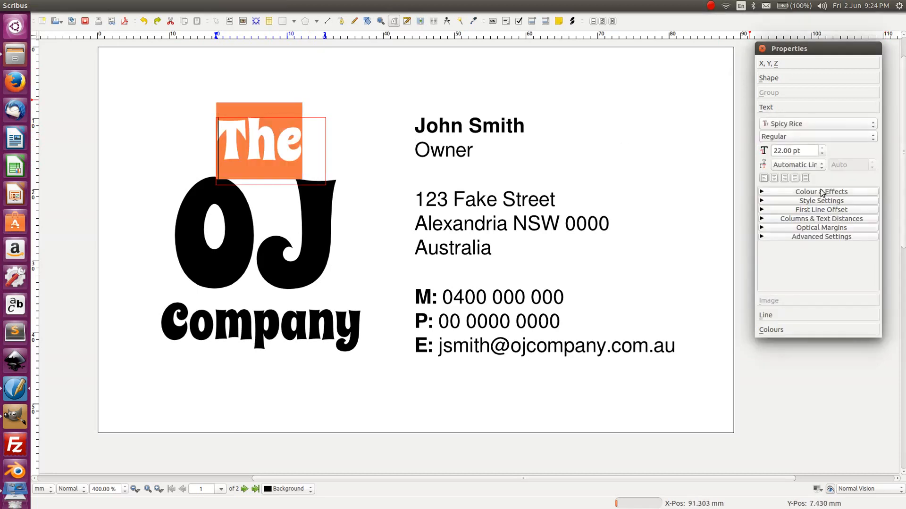
{"action": "left_click", "coordinate": [821, 192]}
{"action": "left_click", "coordinate": [815, 207]}
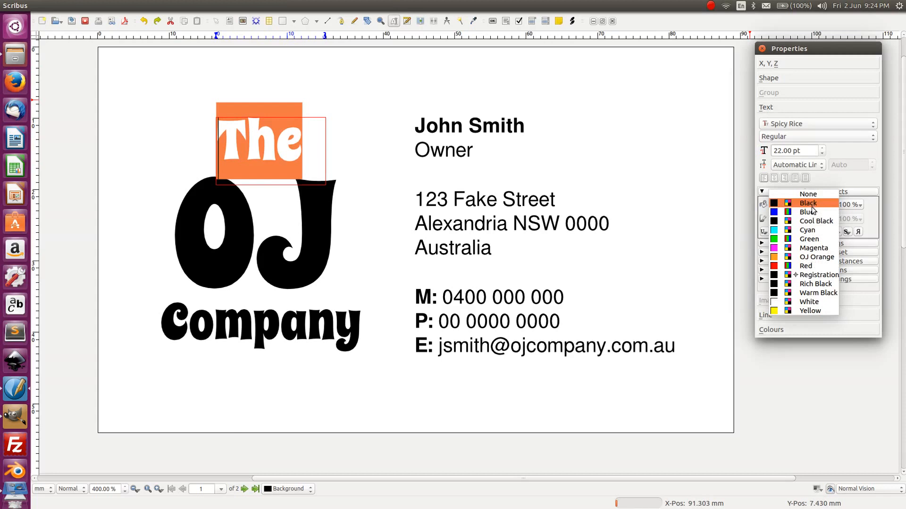
{"action": "left_click", "coordinate": [807, 257]}
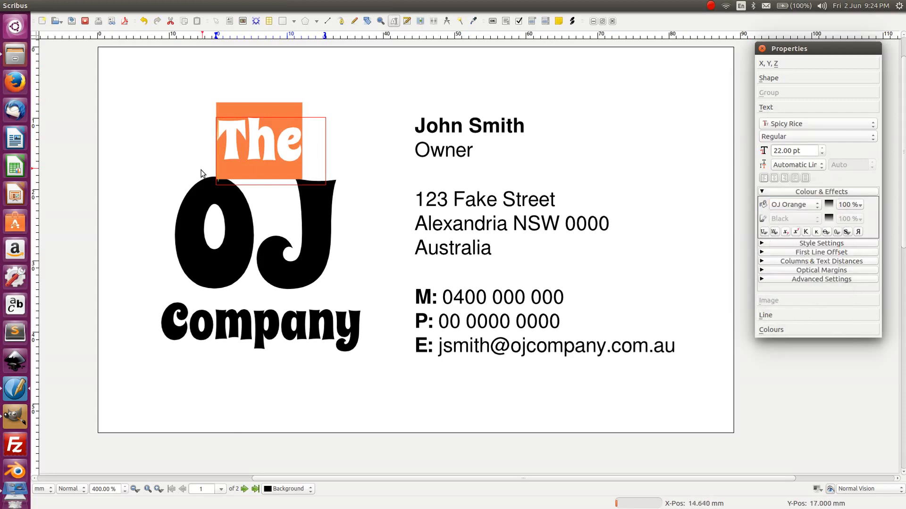
- Colour the word 'Company' in OJ Orange
{"action": "left_click", "coordinate": [337, 333]}
{"action": "double_click", "coordinate": [312, 333]}
{"action": "left_click", "coordinate": [312, 334]}
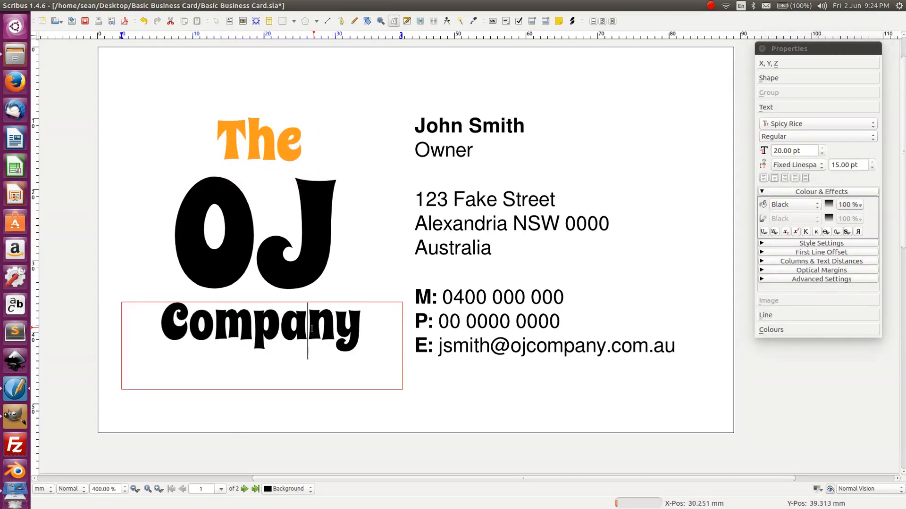
{"action": "left_click", "coordinate": [276, 331]}
{"action": "double_click", "coordinate": [269, 324]}
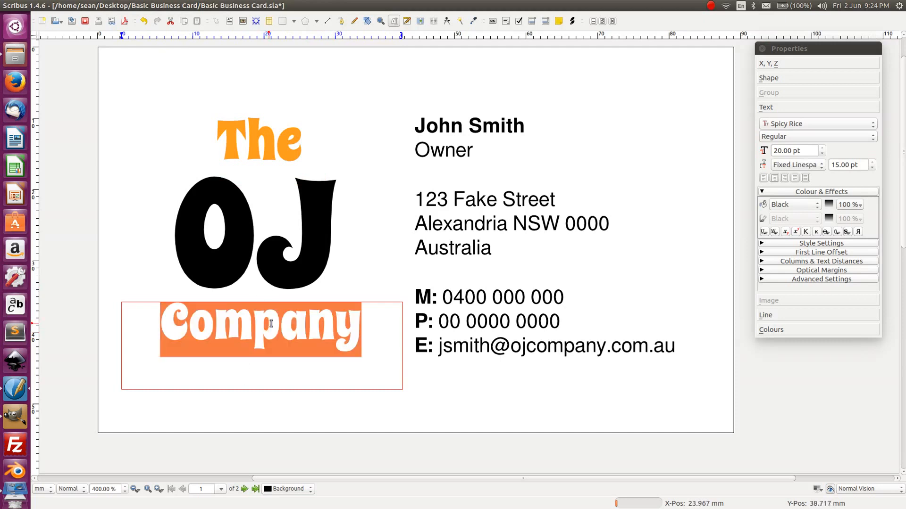
{"action": "left_click", "coordinate": [810, 206]}
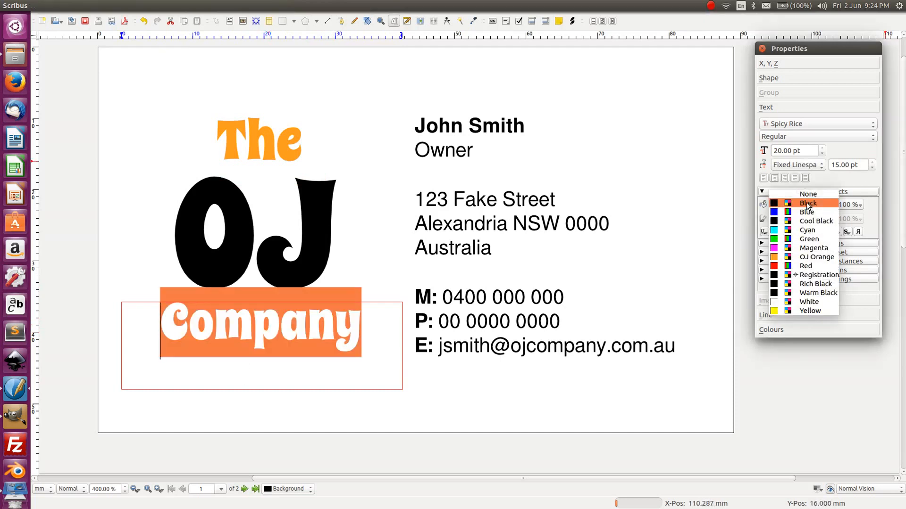
{"action": "left_click", "coordinate": [807, 259]}
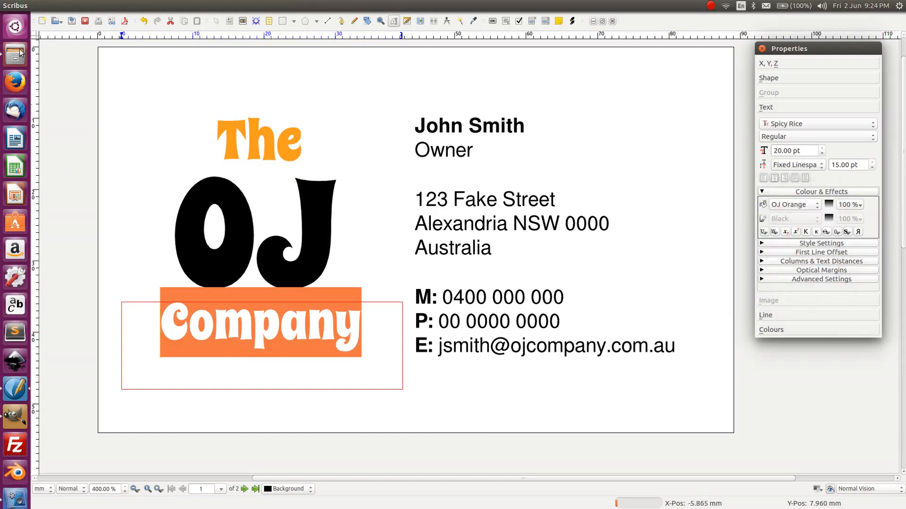
{"action": "left_click", "coordinate": [143, 117]}
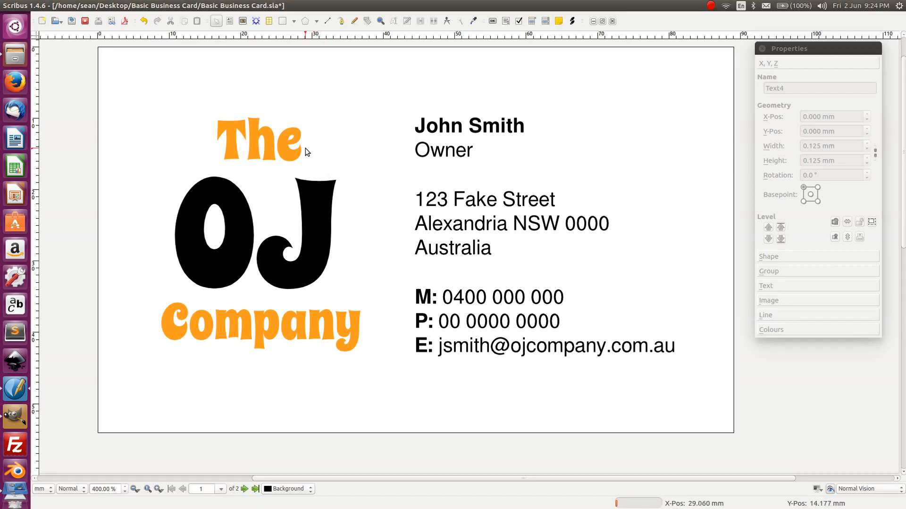
- Replace the 0000 postcode in the address with 2000
{"action": "double_click", "coordinate": [591, 221]}
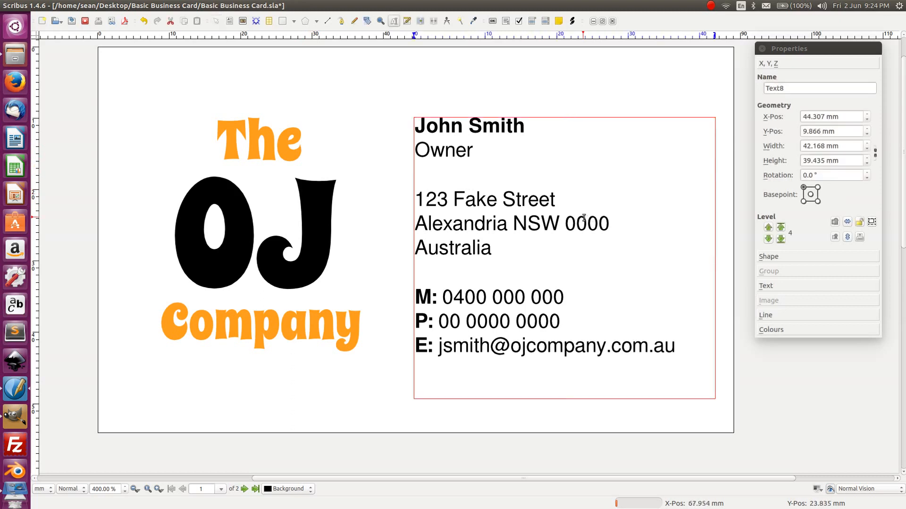
{"action": "double_click", "coordinate": [581, 219]}
{"action": "type", "text": "2---"}
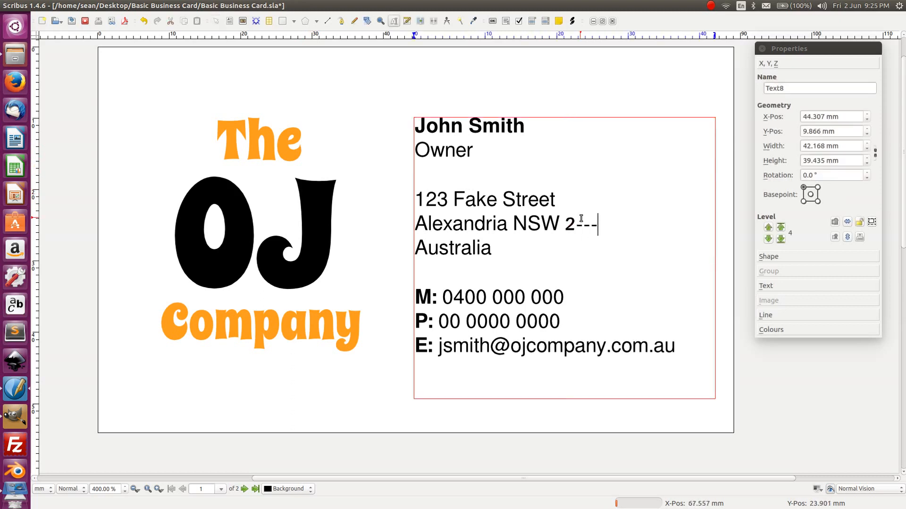
{"action": "key", "text": "BackSpace"}
{"action": "key", "text": "BackSpace"}
{"action": "key", "text": "BackSpace"}
{"action": "type", "text": "000"}
{"action": "double_click", "coordinate": [582, 221]}
{"action": "left_click", "coordinate": [574, 223]}
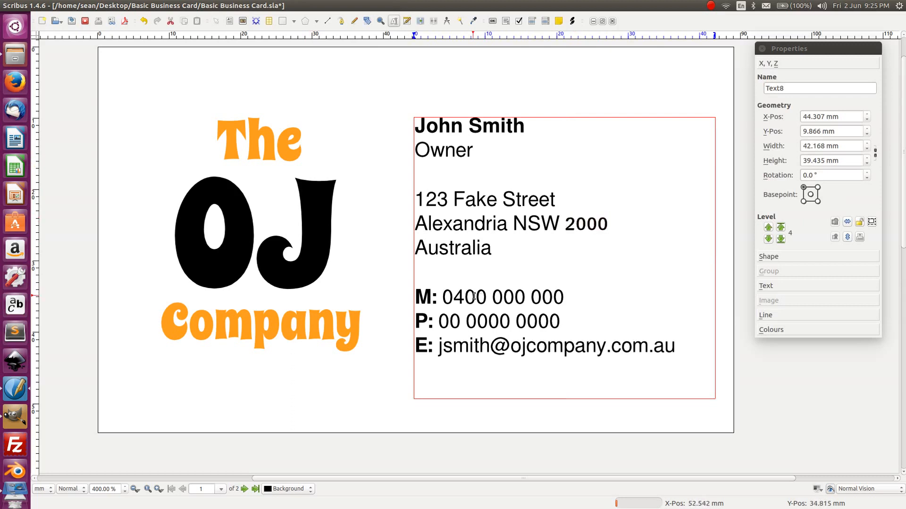
- Change the landline number's leading zero to the 02 area code
{"action": "left_click_drag", "start_coordinate": [461, 322], "coordinate": [440, 322]}
{"action": "type", "text": "002"}
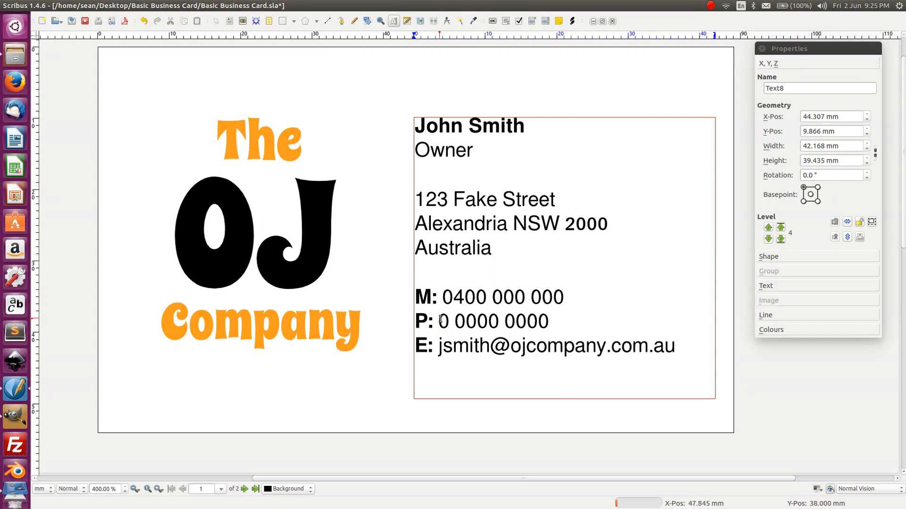
{"action": "key", "text": "BackSpace"}
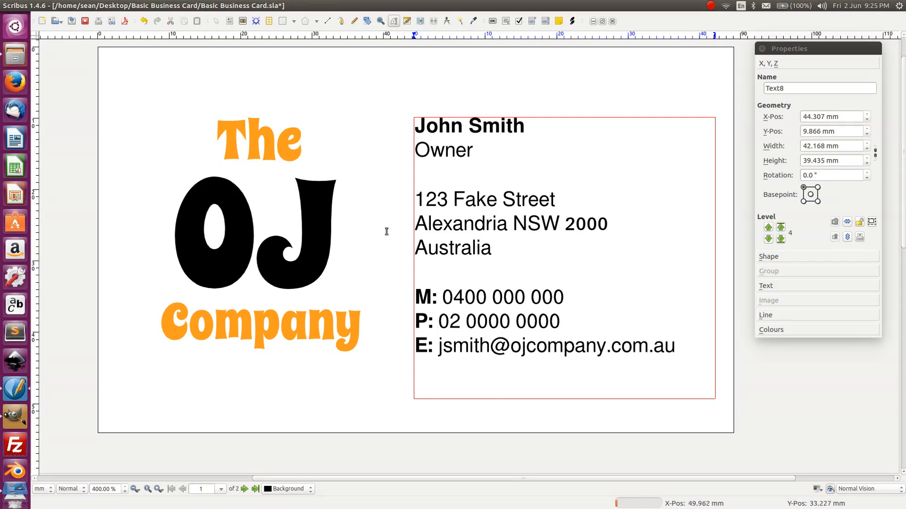
{"action": "key", "text": "Up"}
{"action": "key", "text": "shift+Left"}
{"action": "key", "text": "shift+Left"}
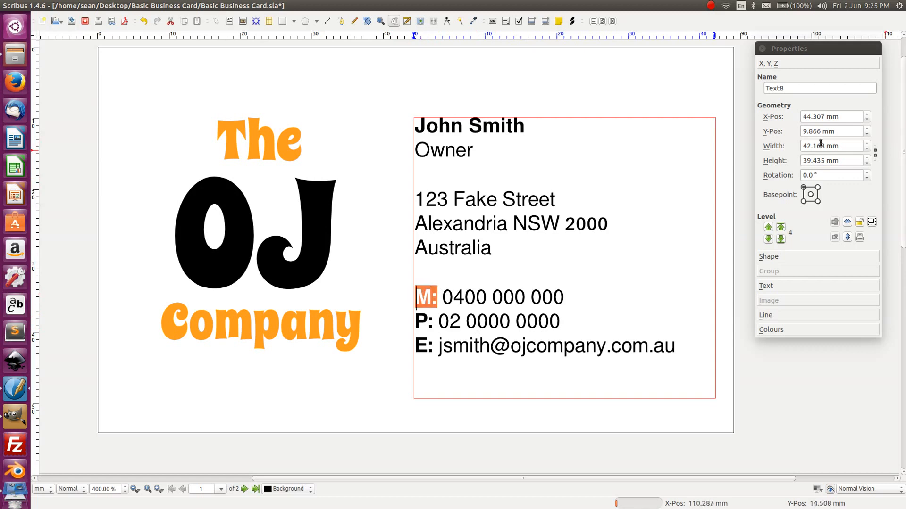
{"action": "left_click", "coordinate": [767, 286]}
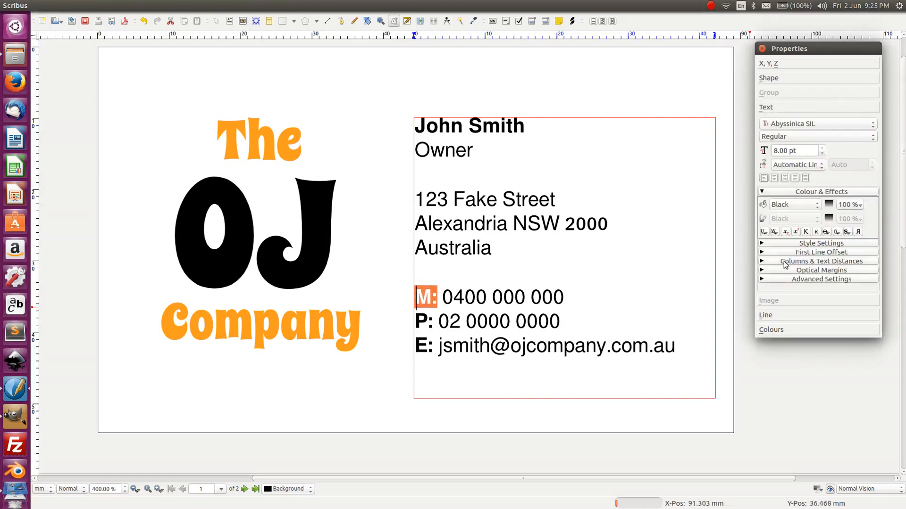
{"action": "left_click", "coordinate": [797, 217]}
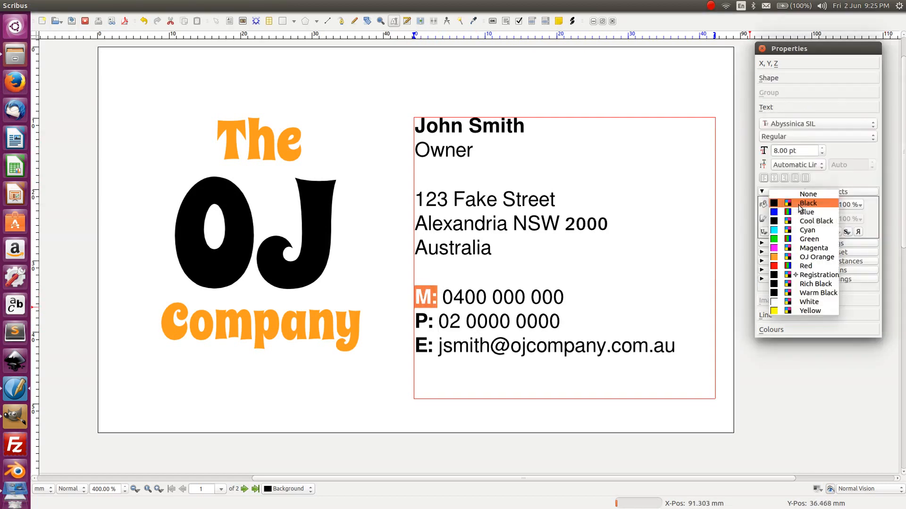
{"action": "left_click", "coordinate": [788, 259]}
{"action": "left_click", "coordinate": [168, 136]}
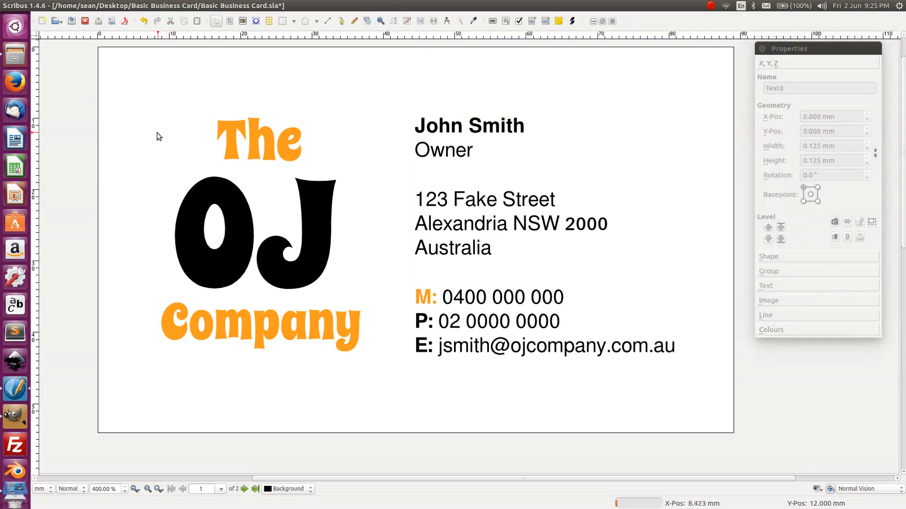
{"action": "double_click", "coordinate": [435, 322]}
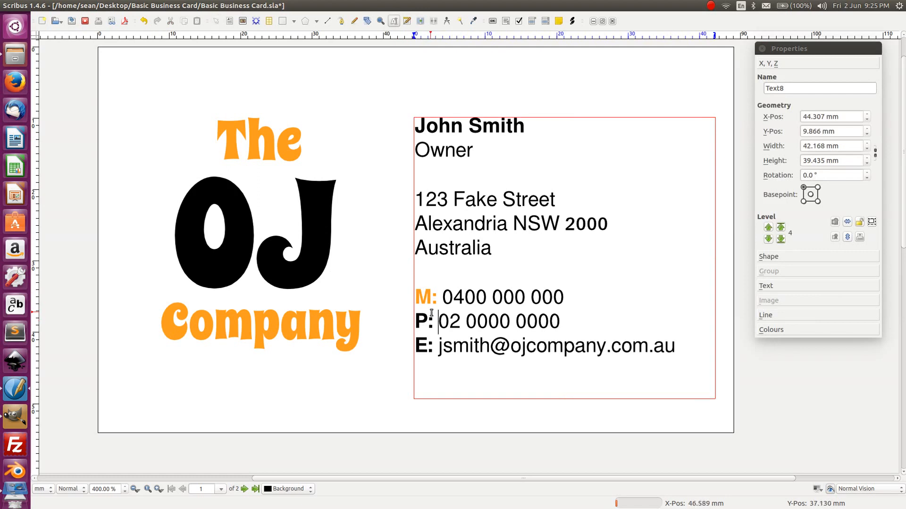
{"action": "key", "text": "ctrl+z"}
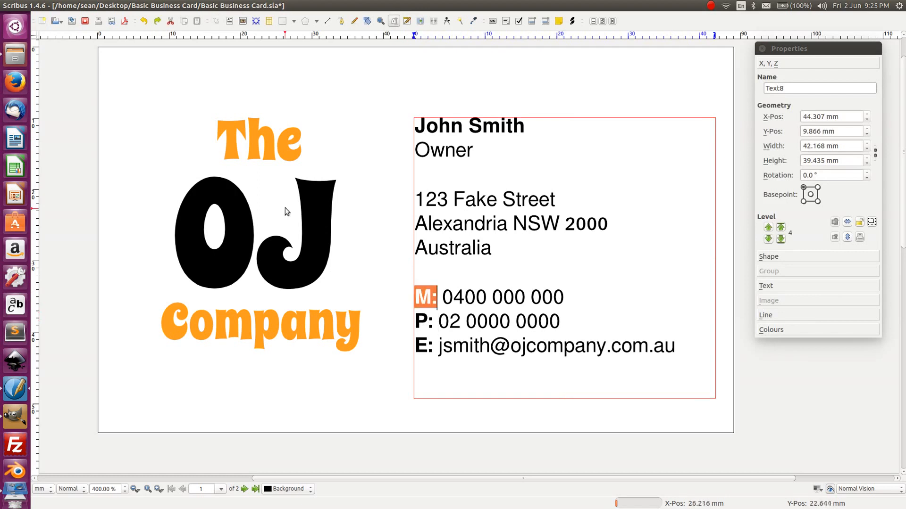
{"action": "left_click", "coordinate": [189, 105]}
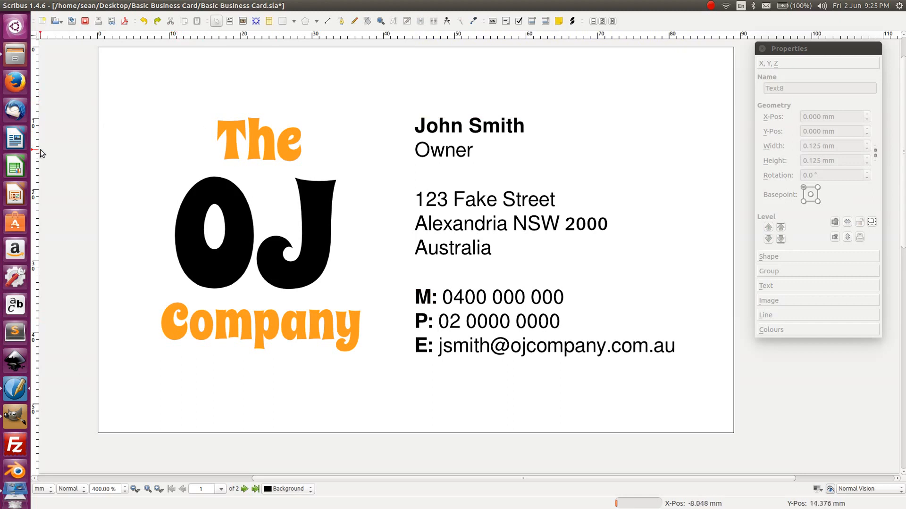
- Try an inverted logo scheme: OJ in OJ Orange, The and Company in black
{"action": "left_click", "coordinate": [235, 216]}
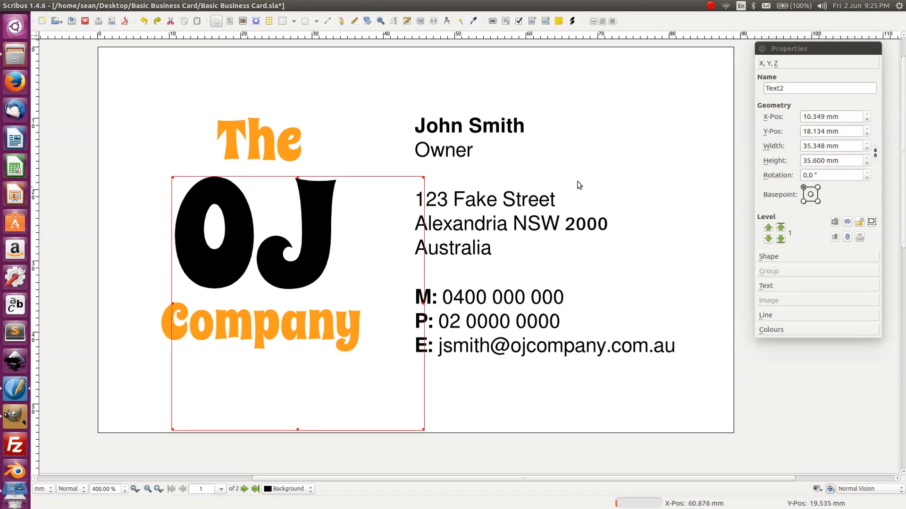
{"action": "left_click", "coordinate": [765, 286]}
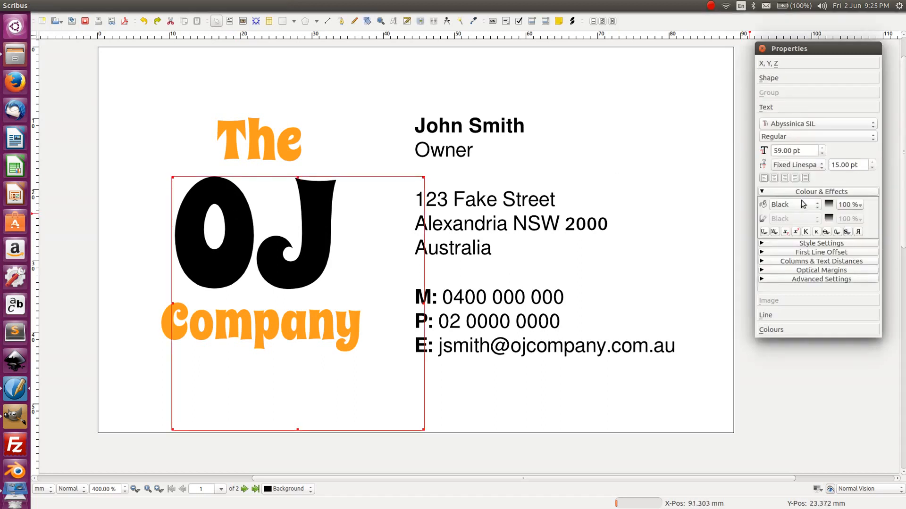
{"action": "left_click", "coordinate": [802, 205]}
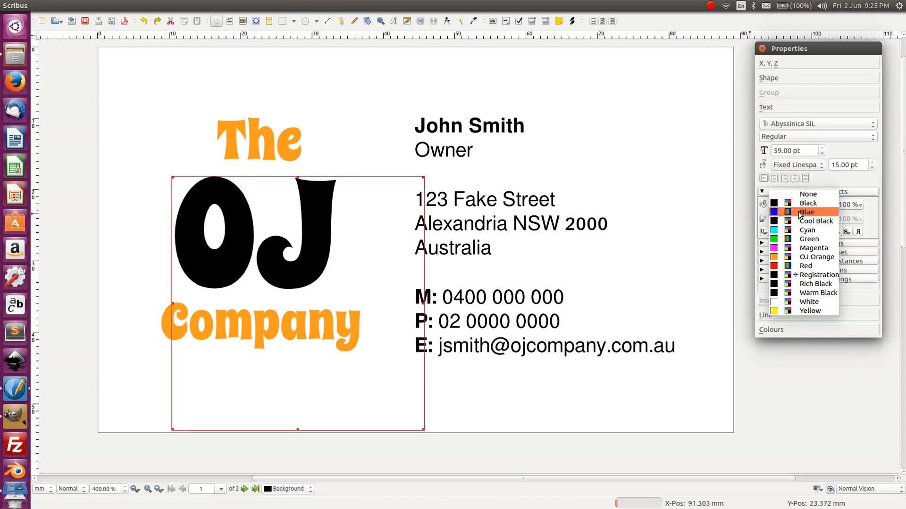
{"action": "left_click", "coordinate": [814, 257]}
{"action": "left_click", "coordinate": [273, 96]}
{"action": "left_click", "coordinate": [267, 134]}
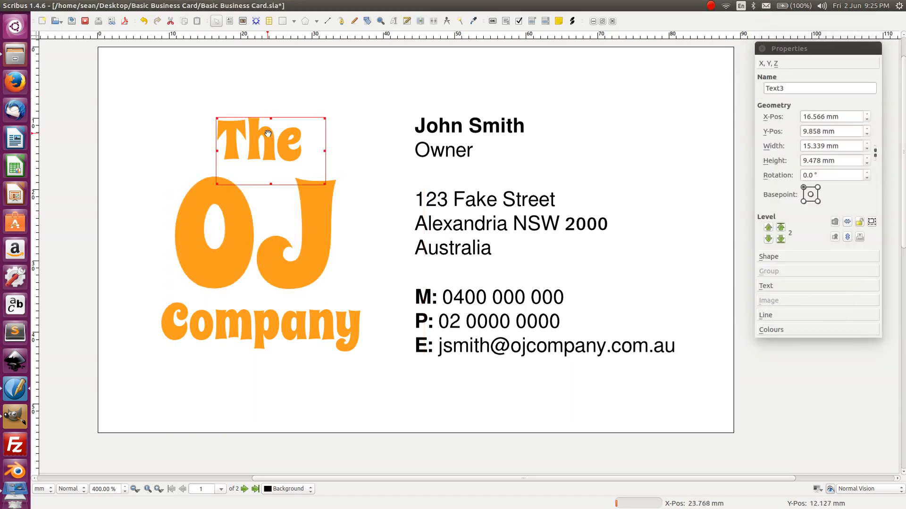
{"action": "left_click", "coordinate": [776, 287]}
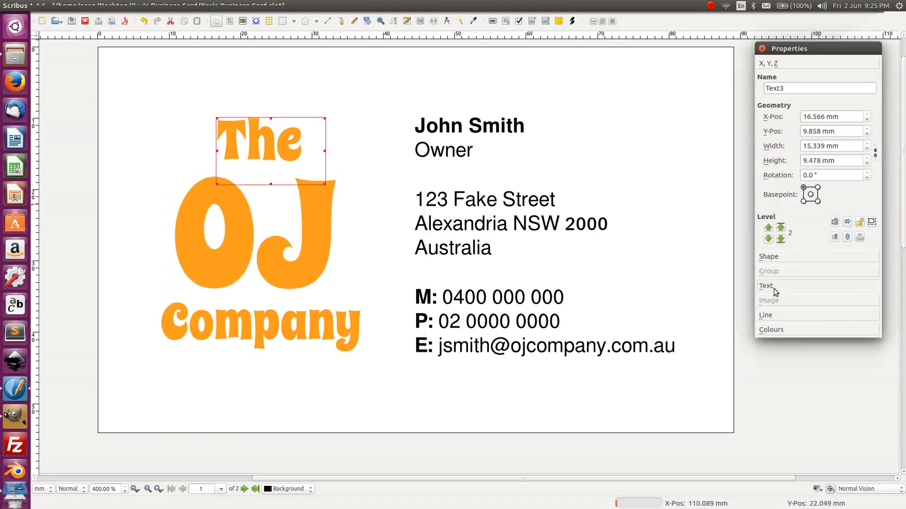
{"action": "left_click", "coordinate": [785, 208]}
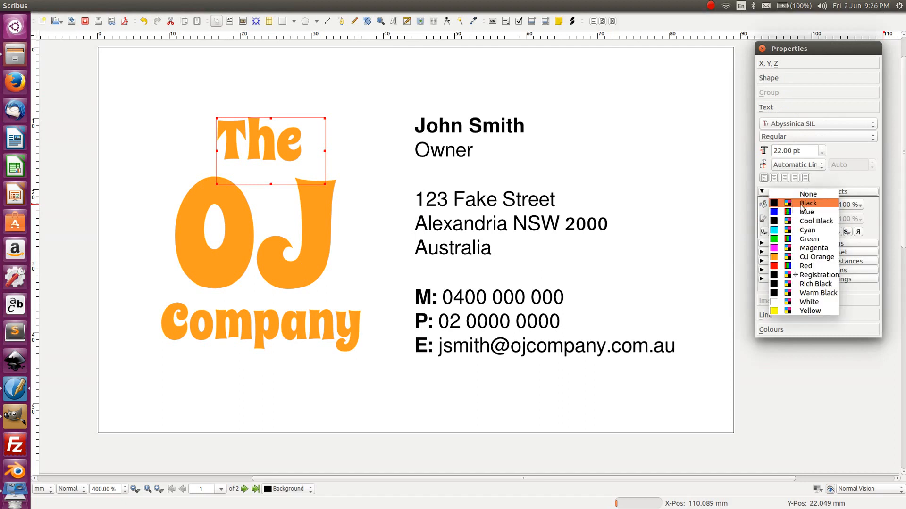
{"action": "left_click", "coordinate": [803, 207]}
{"action": "left_click", "coordinate": [366, 60]}
{"action": "left_click", "coordinate": [305, 321]}
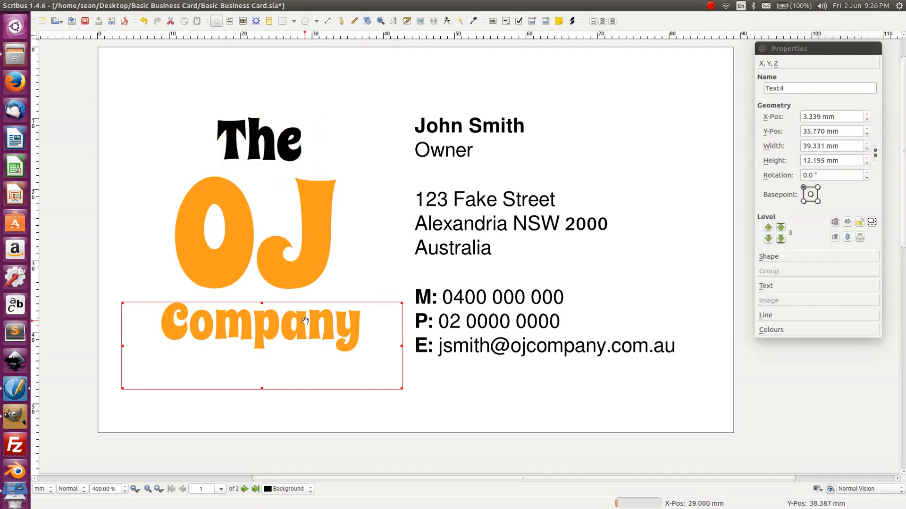
{"action": "left_click", "coordinate": [780, 287]}
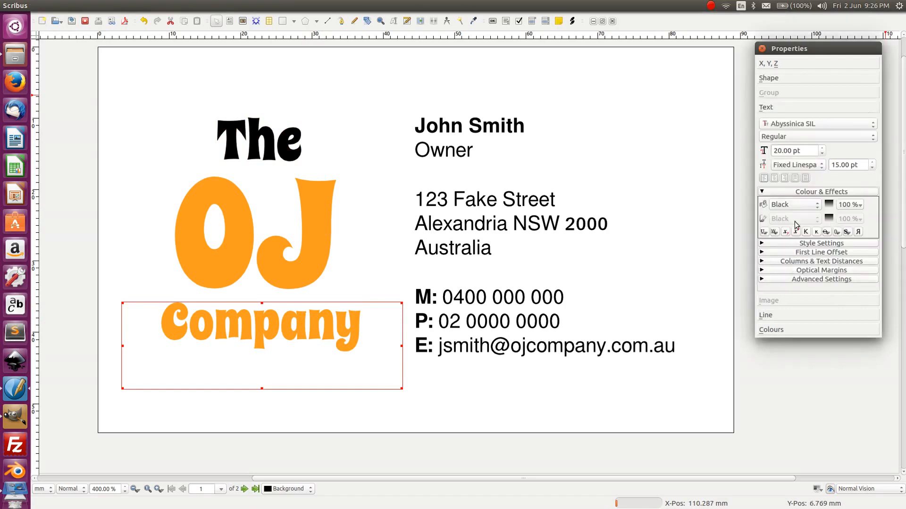
{"action": "left_click", "coordinate": [792, 204]}
{"action": "left_click", "coordinate": [796, 203]}
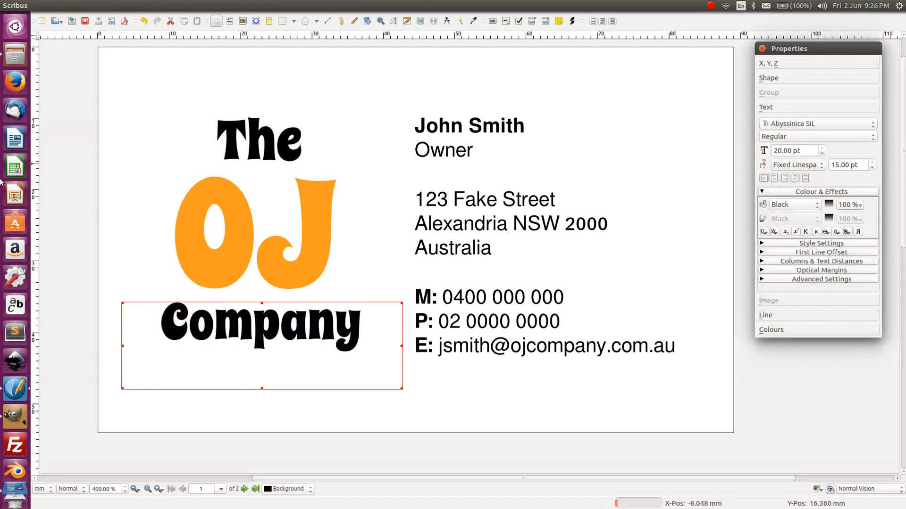
{"action": "left_click", "coordinate": [103, 150]}
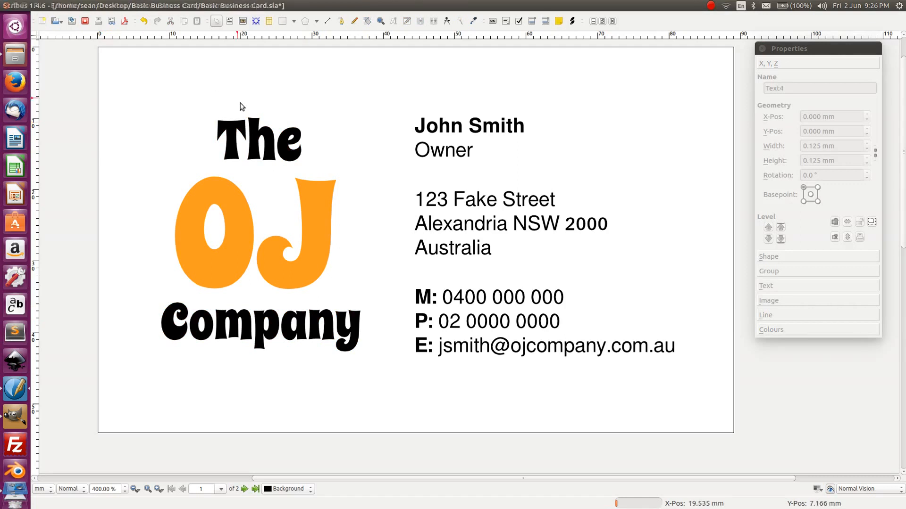
- Restore the logo colours: OJ back to black, The and Company in OJ Orange
{"action": "left_click", "coordinate": [236, 219]}
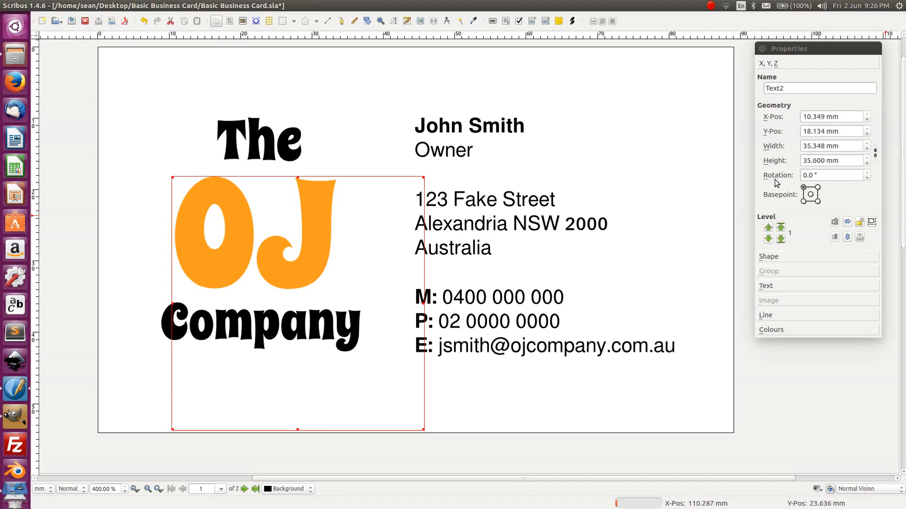
{"action": "left_click", "coordinate": [789, 287]}
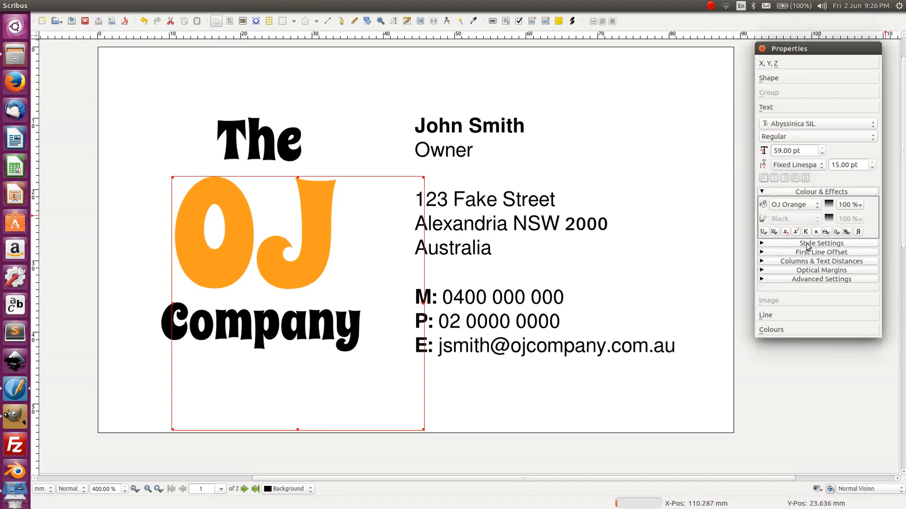
{"action": "left_click", "coordinate": [791, 204]}
{"action": "left_click", "coordinate": [798, 151]}
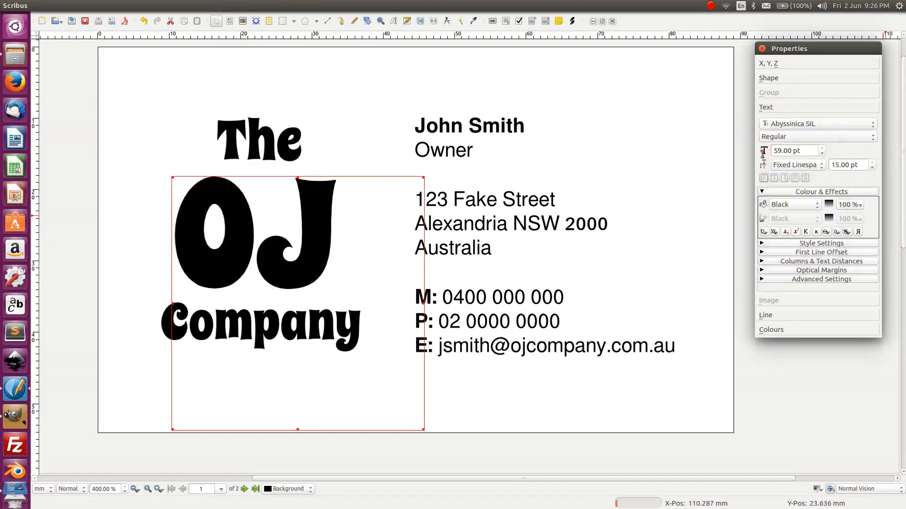
{"action": "left_click", "coordinate": [124, 151]}
{"action": "left_click", "coordinate": [257, 146]}
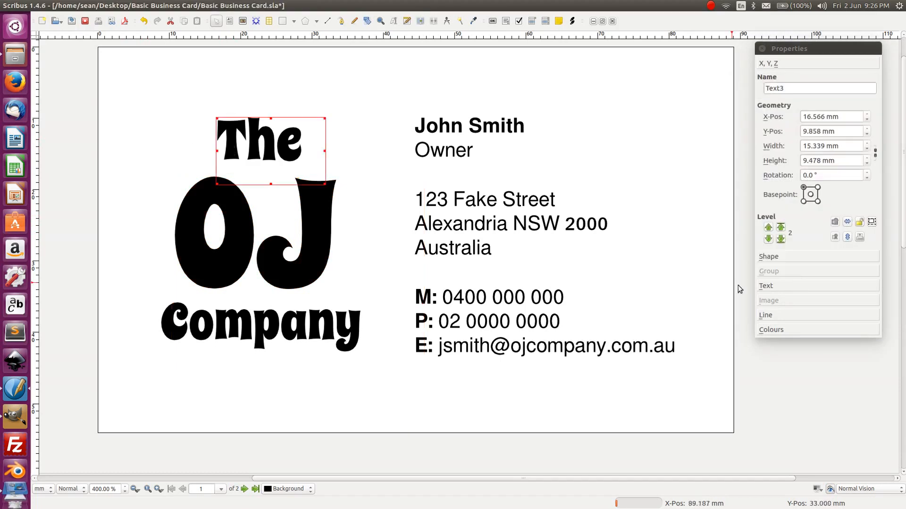
{"action": "left_click", "coordinate": [778, 286]}
{"action": "left_click", "coordinate": [781, 206]}
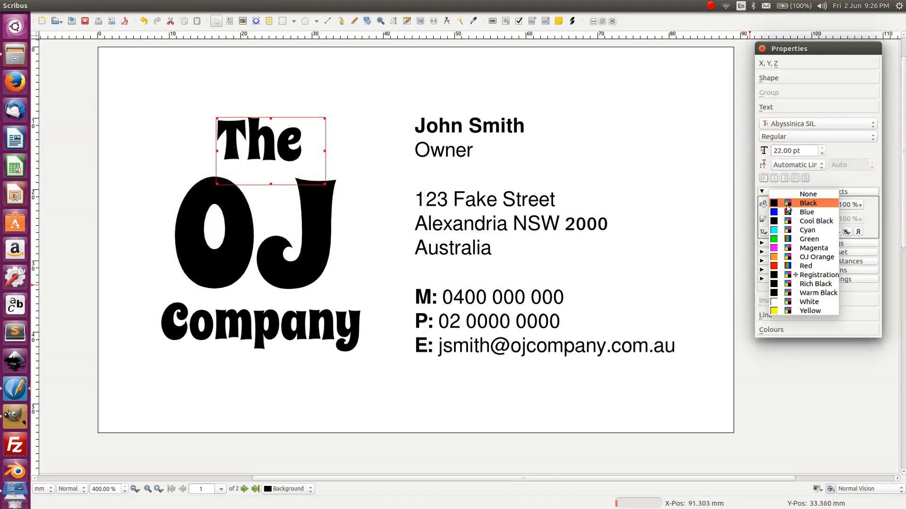
{"action": "left_click", "coordinate": [802, 256]}
{"action": "left_click", "coordinate": [330, 418]}
{"action": "left_click", "coordinate": [317, 340]}
{"action": "left_click", "coordinate": [792, 205]}
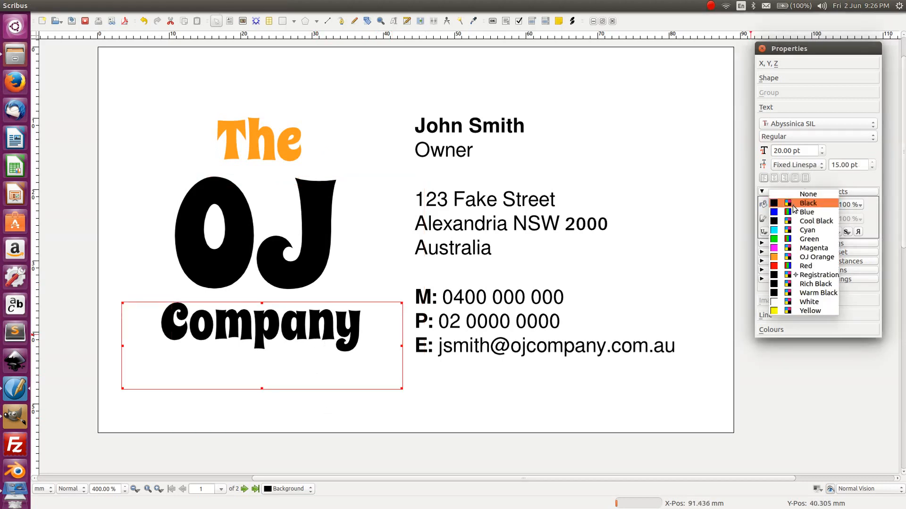
{"action": "left_click", "coordinate": [802, 257]}
{"action": "left_click", "coordinate": [611, 408]}
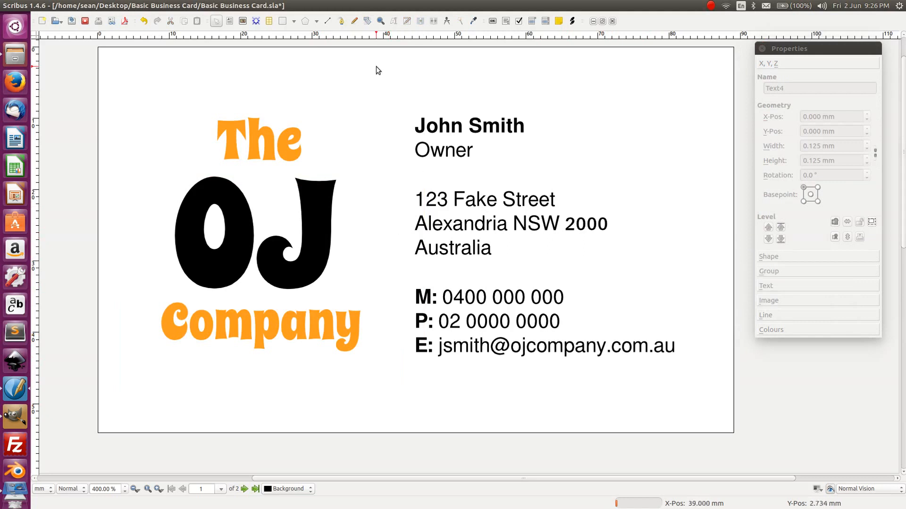
- Save the business card document
{"action": "key", "text": "ctrl+s"}
{"action": "scroll", "coordinate": [452, 238], "scroll_direction": "down", "scroll_amount": 1}
{"action": "scroll", "coordinate": [454, 240], "scroll_direction": "up", "scroll_amount": 1}
- Shrink the OJ text frame to about 28.8 × 24.0 mm around its letters
{"action": "left_click", "coordinate": [232, 242]}
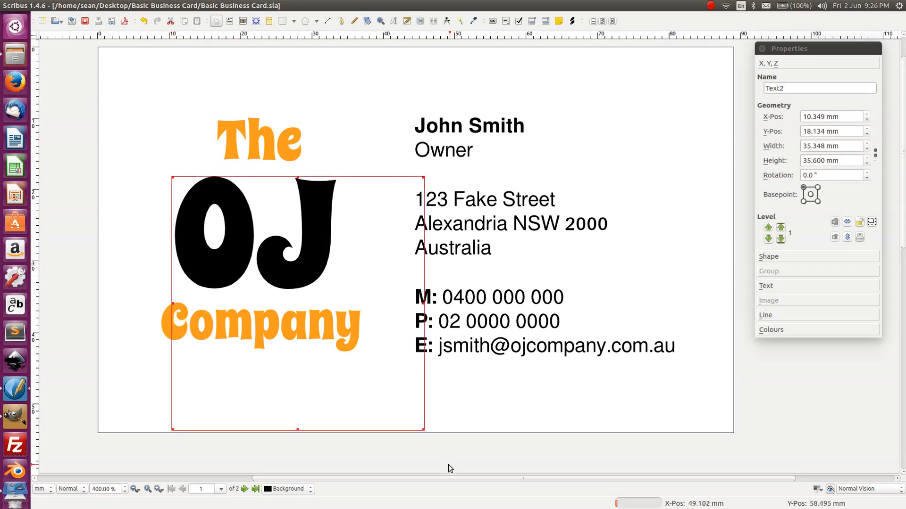
{"action": "left_click_drag", "start_coordinate": [424, 431], "coordinate": [376, 347]}
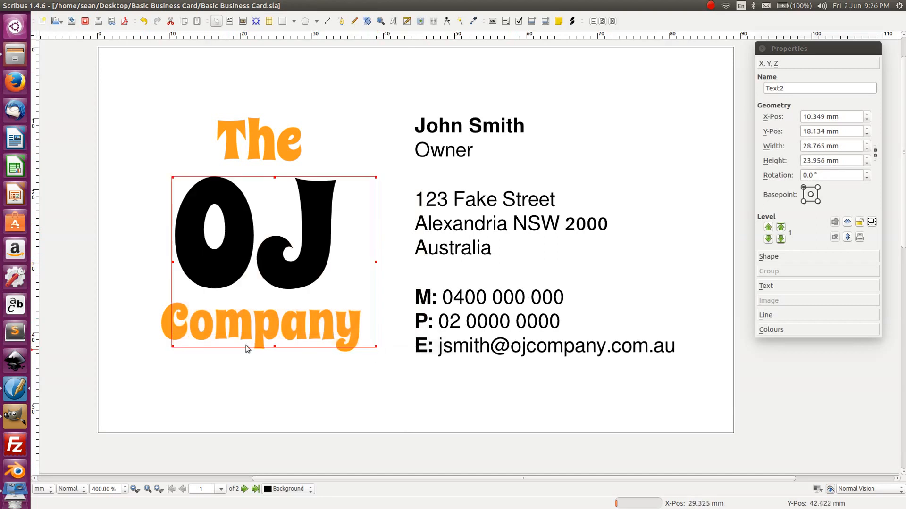
{"action": "left_click", "coordinate": [168, 326]}
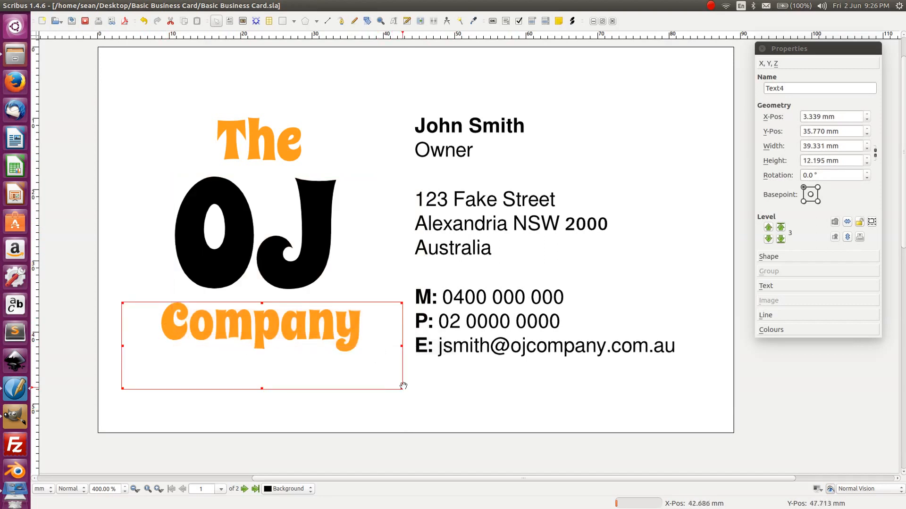
{"action": "left_click", "coordinate": [381, 443]}
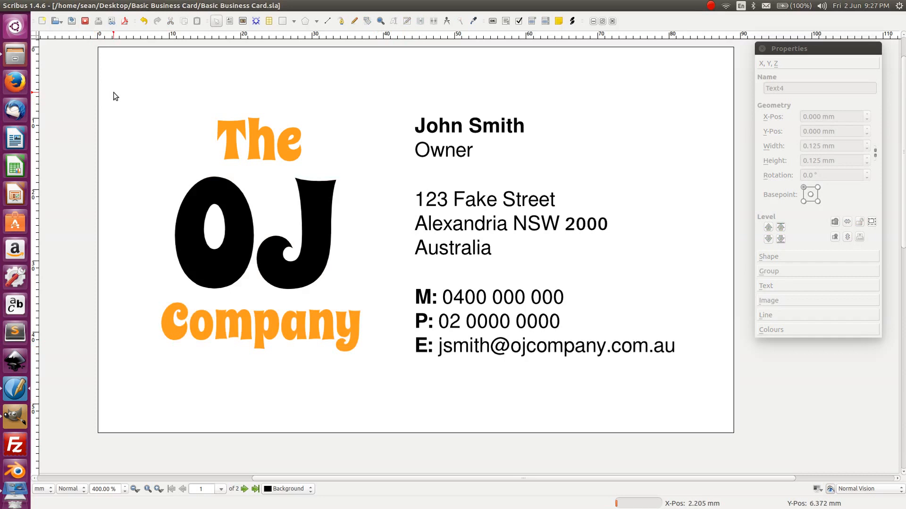
- Group the The, OJ and Company text frames into one logo group
{"action": "left_click", "coordinate": [240, 135]}
{"action": "left_click", "coordinate": [195, 226], "text": "shift"}
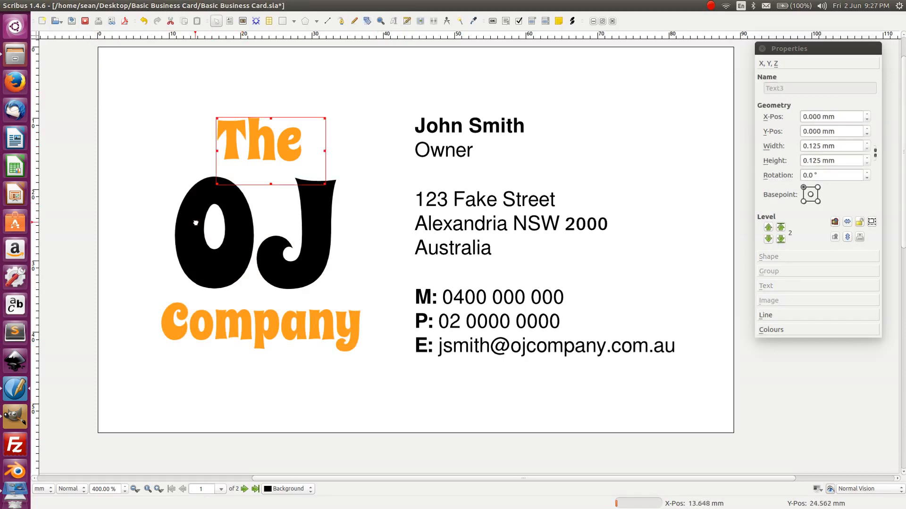
{"action": "left_click", "coordinate": [162, 325], "text": "shift"}
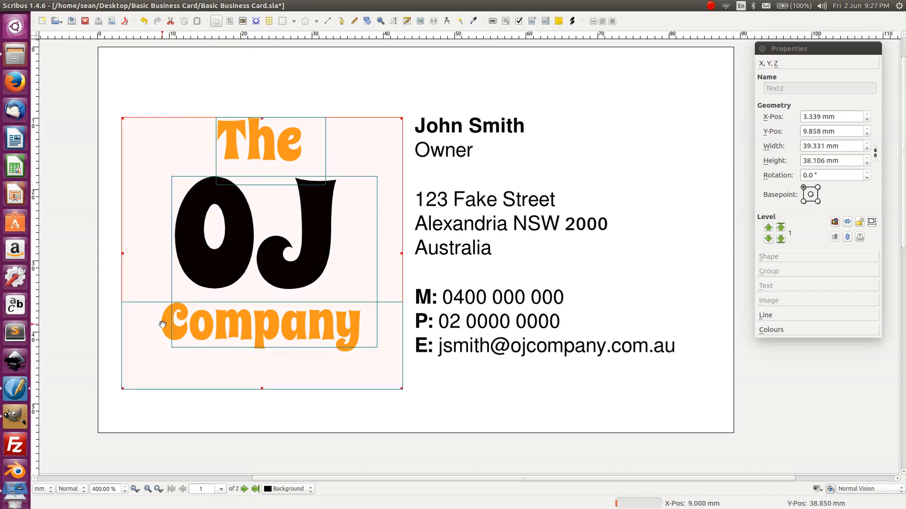
{"action": "key", "text": "ctrl+g"}
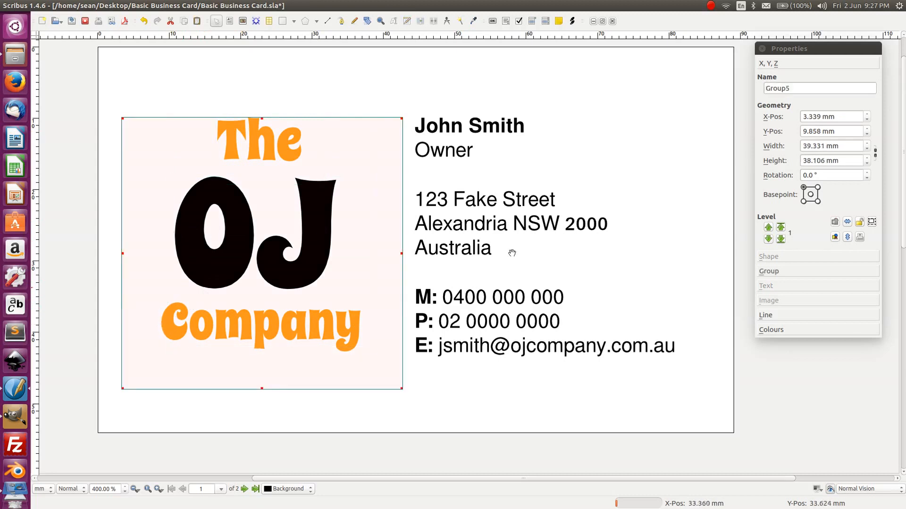
{"action": "left_click", "coordinate": [716, 340]}
- Paste a copy of the logo group and move it down onto page 2
{"action": "scroll", "coordinate": [622, 310], "scroll_direction": "down", "scroll_amount": 2}
{"action": "scroll", "coordinate": [622, 310], "scroll_direction": "down", "scroll_amount": 11}
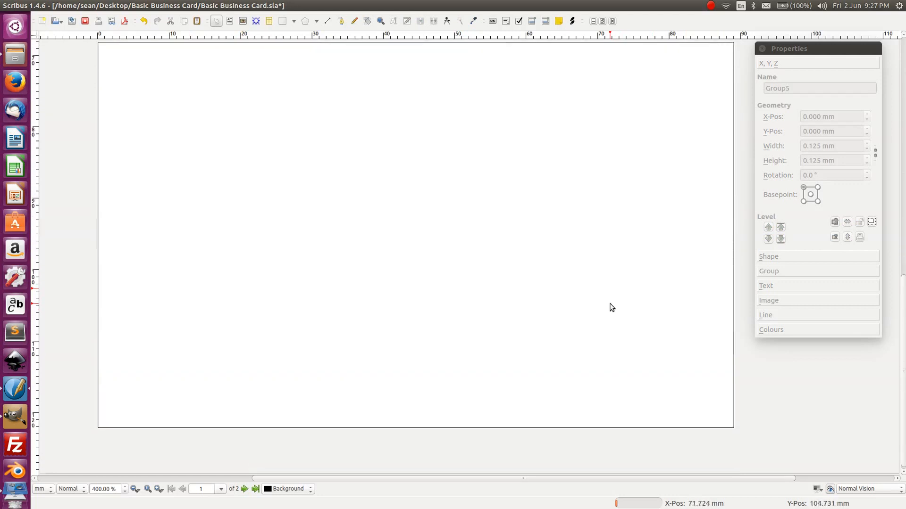
{"action": "key", "text": "ctrl+v"}
{"action": "scroll", "coordinate": [584, 289], "scroll_direction": "up", "scroll_amount": 7}
{"action": "scroll", "coordinate": [562, 269], "scroll_direction": "up", "scroll_amount": 2}
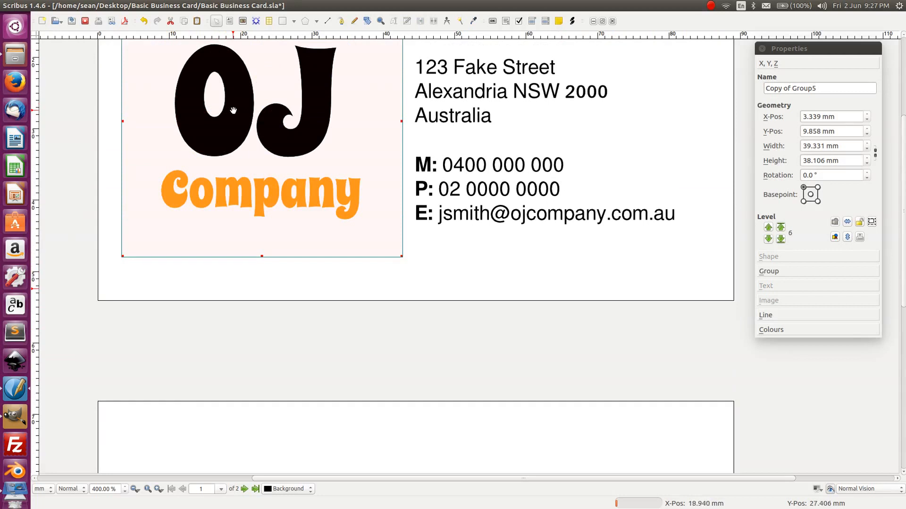
{"action": "left_click_drag", "start_coordinate": [235, 111], "coordinate": [437, 437]}
{"action": "scroll", "coordinate": [436, 350], "scroll_direction": "down", "scroll_amount": 2}
{"action": "scroll", "coordinate": [437, 351], "scroll_direction": "down", "scroll_amount": 2}
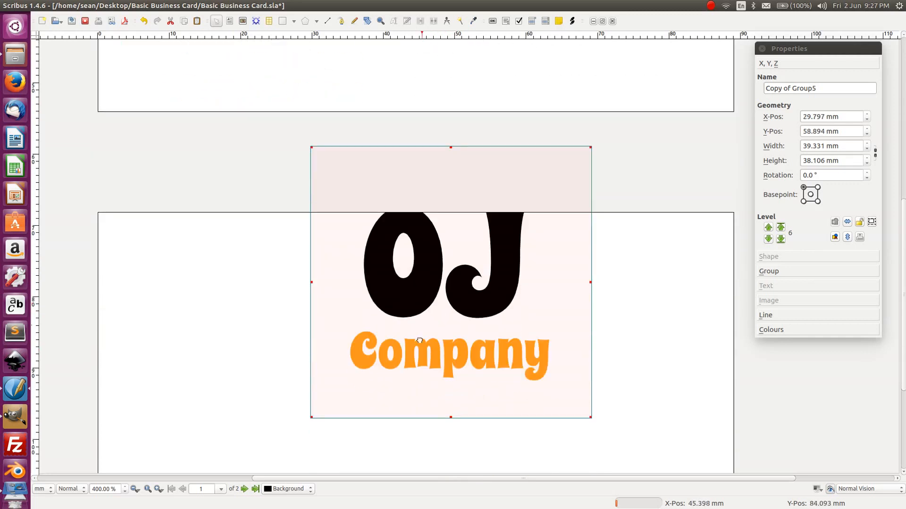
{"action": "left_click_drag", "start_coordinate": [419, 340], "coordinate": [404, 448]}
{"action": "scroll", "coordinate": [403, 315], "scroll_direction": "down", "scroll_amount": 2}
{"action": "scroll", "coordinate": [403, 315], "scroll_direction": "down", "scroll_amount": 2}
{"action": "left_click_drag", "start_coordinate": [401, 206], "coordinate": [388, 224]}
- Nudge the logo copy slightly right and down on the second card
{"action": "left_click", "coordinate": [622, 214]}
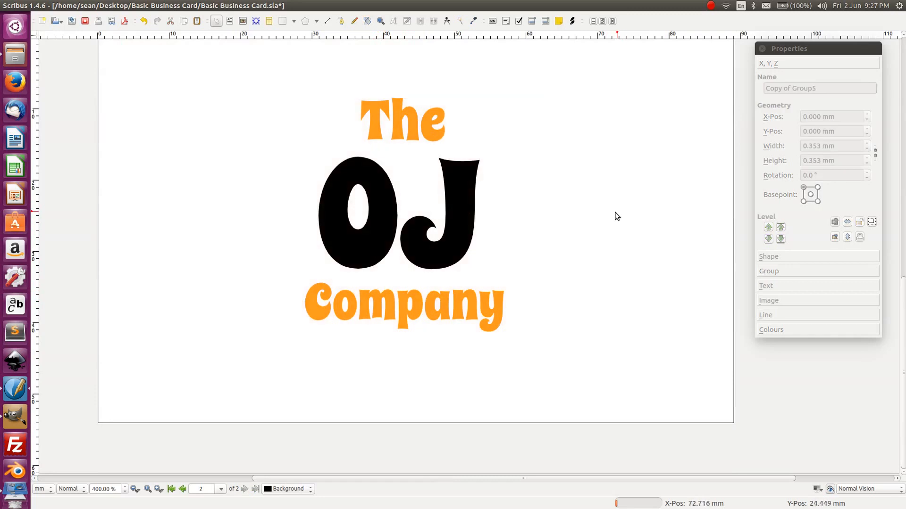
{"action": "scroll", "coordinate": [615, 213], "scroll_direction": "down", "scroll_amount": 1}
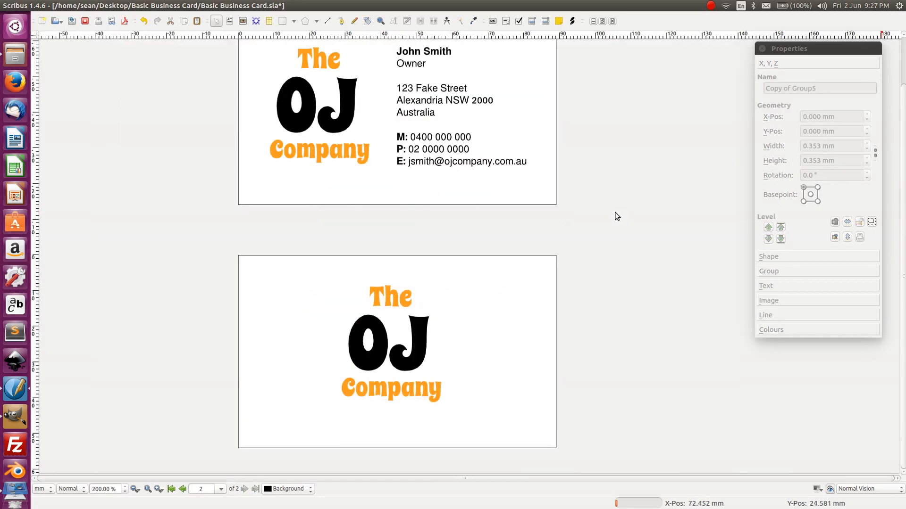
{"action": "left_click", "coordinate": [413, 343]}
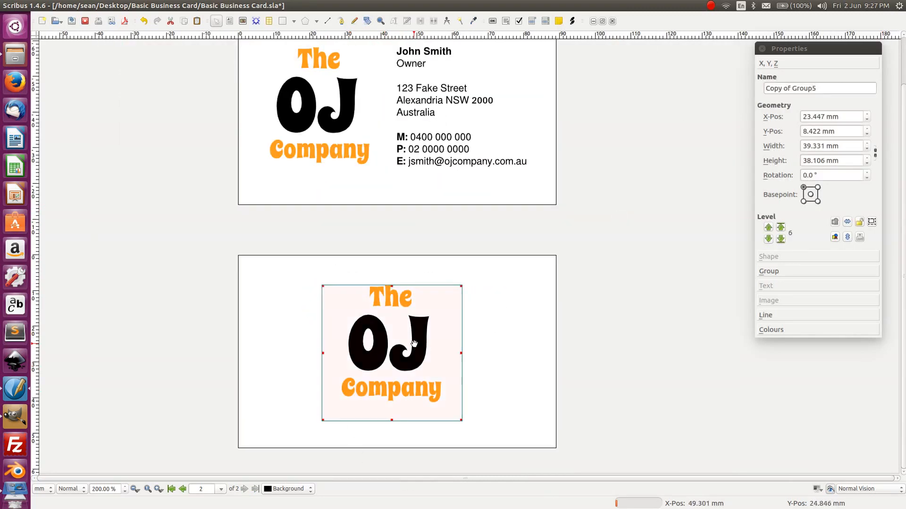
{"action": "left_click_drag", "start_coordinate": [414, 344], "coordinate": [418, 346]}
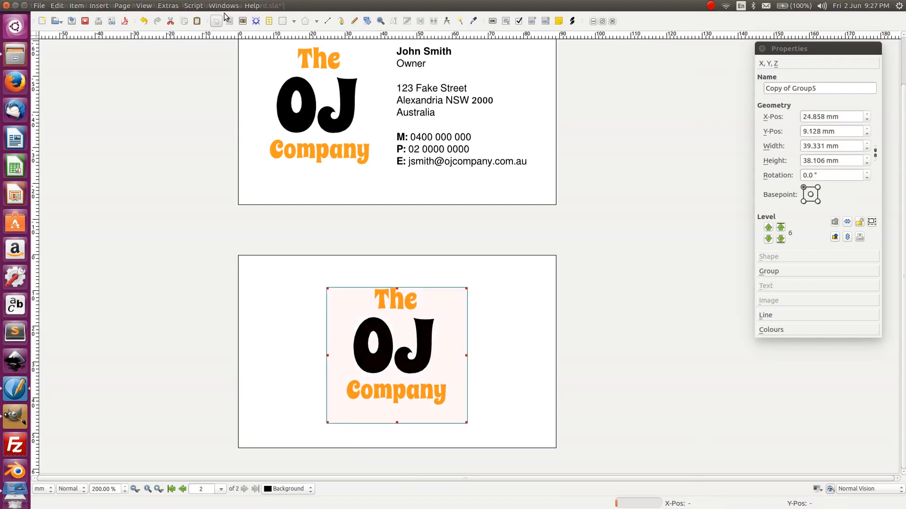
- Open the Align and Distribute panel with alignment relative to Page
{"action": "left_click", "coordinate": [220, 8]}
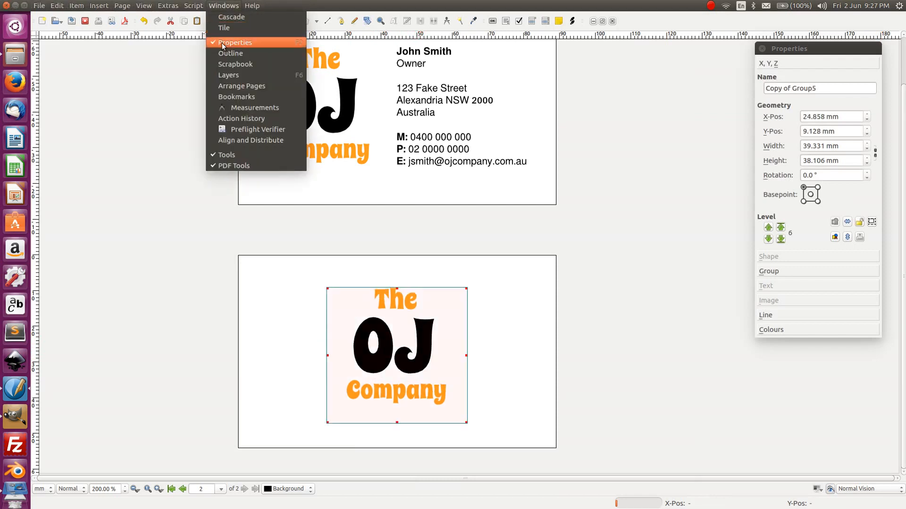
{"action": "left_click", "coordinate": [249, 140]}
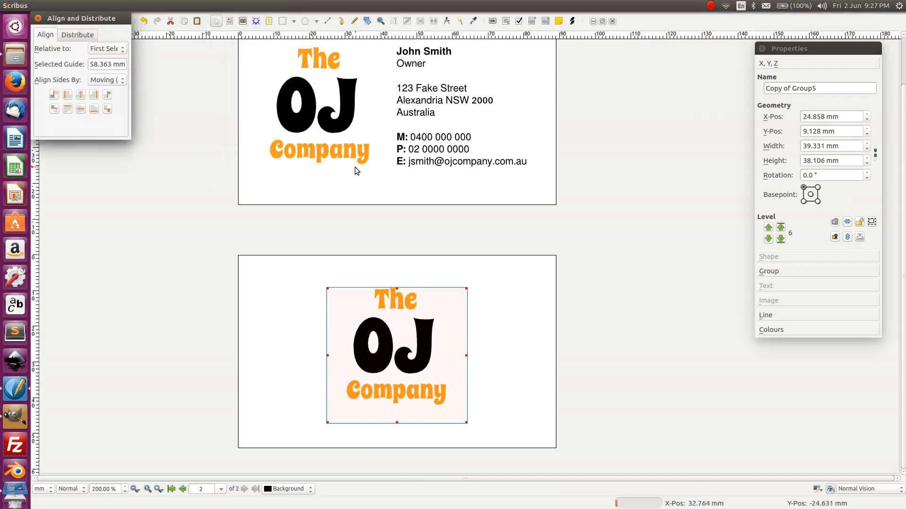
{"action": "left_click", "coordinate": [82, 95]}
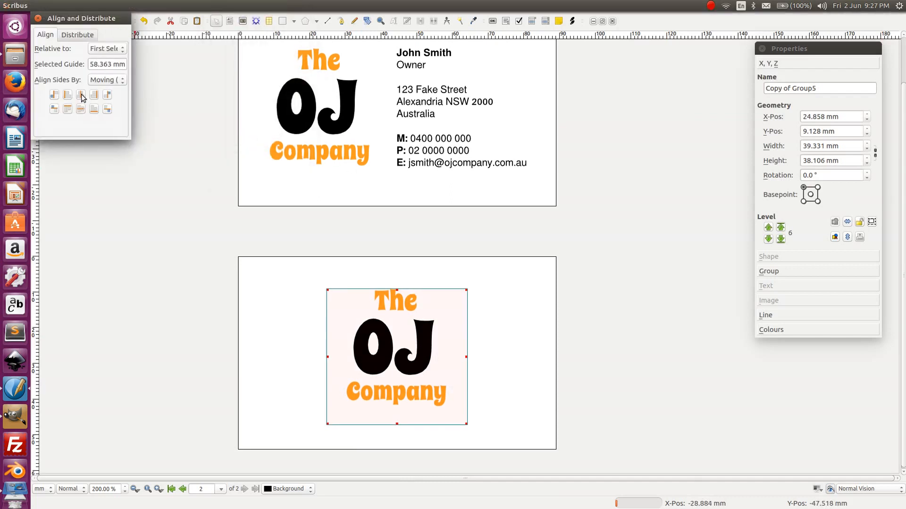
{"action": "left_click", "coordinate": [105, 51]}
{"action": "left_click", "coordinate": [112, 69]}
- Centre the page-2 logo group vertically on the page
{"action": "left_click", "coordinate": [259, 271]}
{"action": "left_click", "coordinate": [362, 348]}
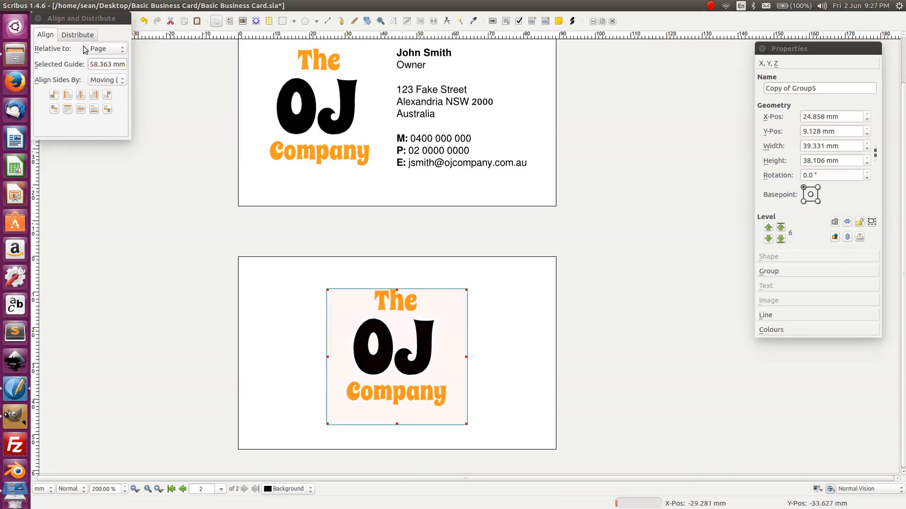
{"action": "left_click", "coordinate": [83, 98]}
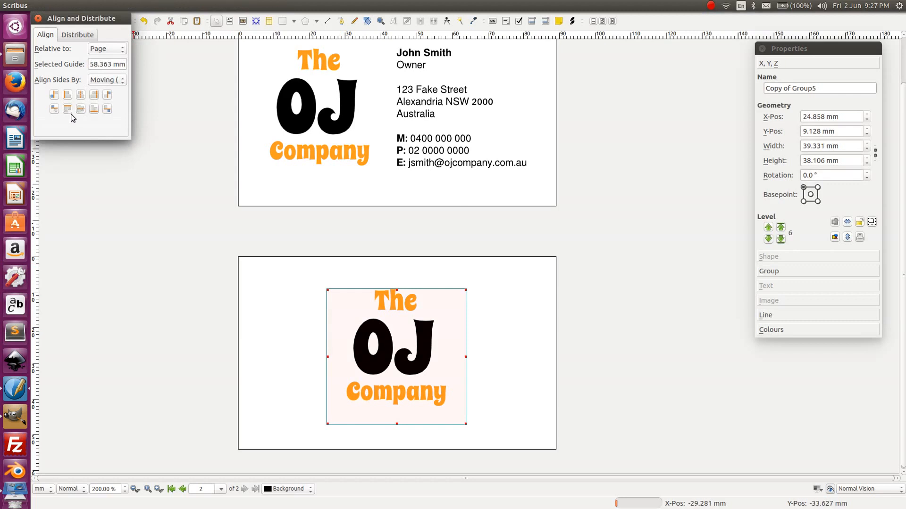
{"action": "left_click", "coordinate": [81, 109]}
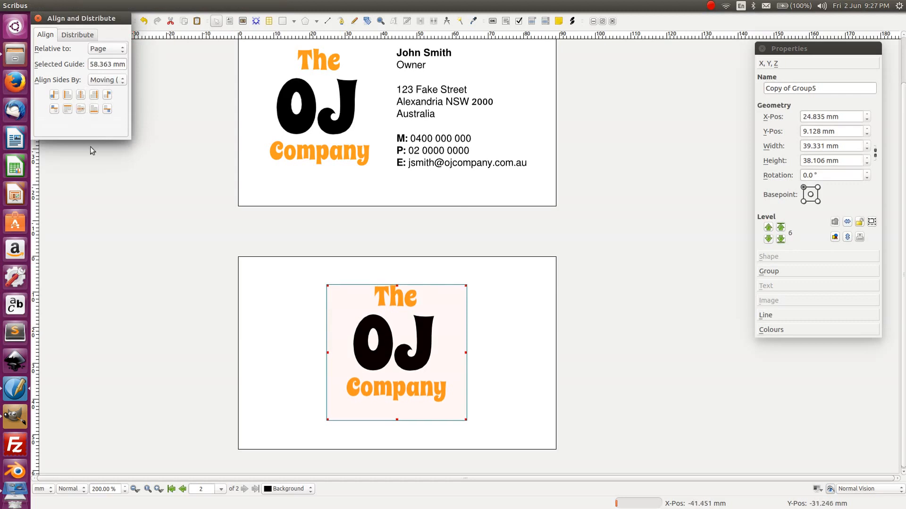
{"action": "left_click", "coordinate": [90, 160]}
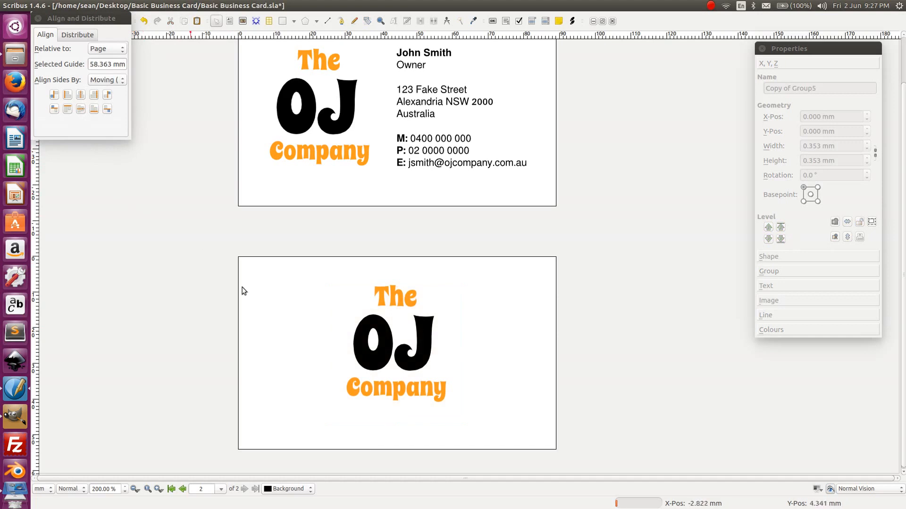
- Nudge the logo down two steps and back up one with the arrow keys
{"action": "left_click", "coordinate": [418, 338]}
{"action": "key", "text": "Down"}
{"action": "key", "text": "Down"}
{"action": "key", "text": "Down"}
{"action": "key", "text": "Down"}
{"action": "key", "text": "Down"}
{"action": "key", "text": "Down"}
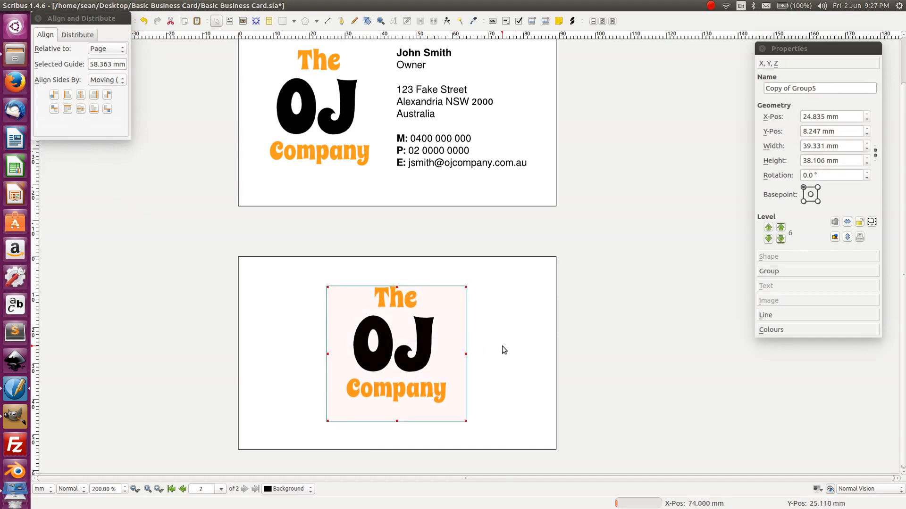
{"action": "key", "text": "Down"}
{"action": "key", "text": "Down"}
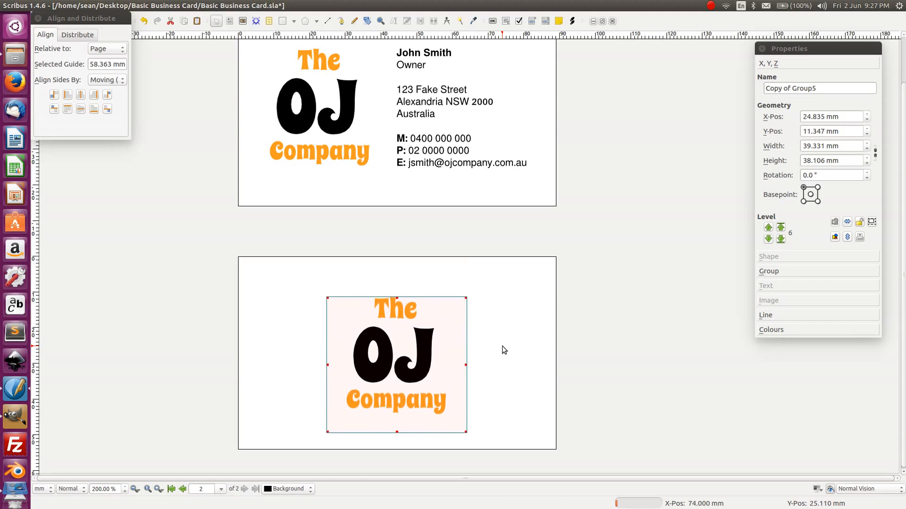
{"action": "key", "text": "Up"}
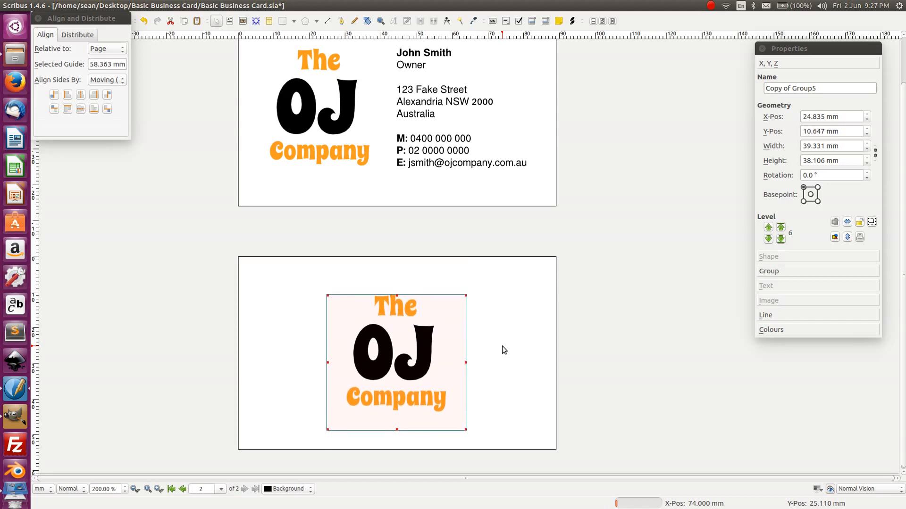
{"action": "left_click", "coordinate": [608, 301]}
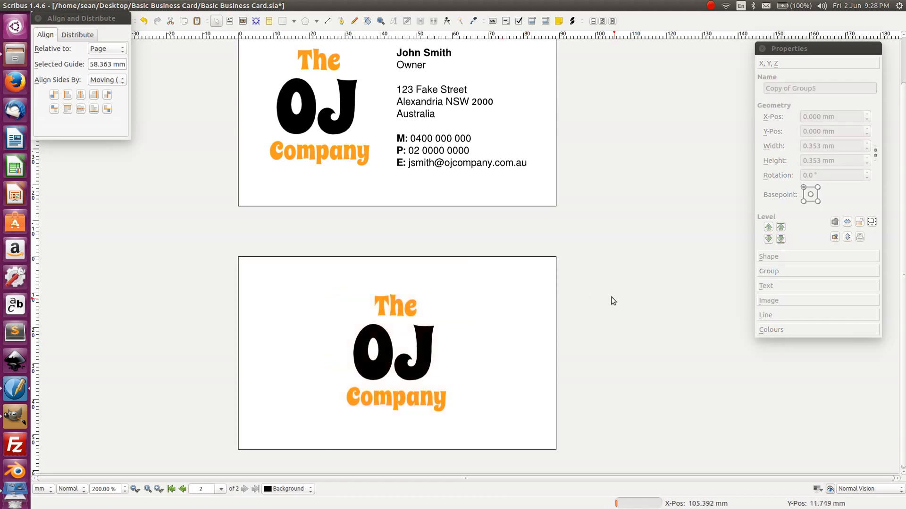
- Nudge the logo down and back to its original height, at X 24.835 mm, Y 10.647 mm
{"action": "scroll", "coordinate": [175, 260], "scroll_direction": "up", "scroll_amount": 3}
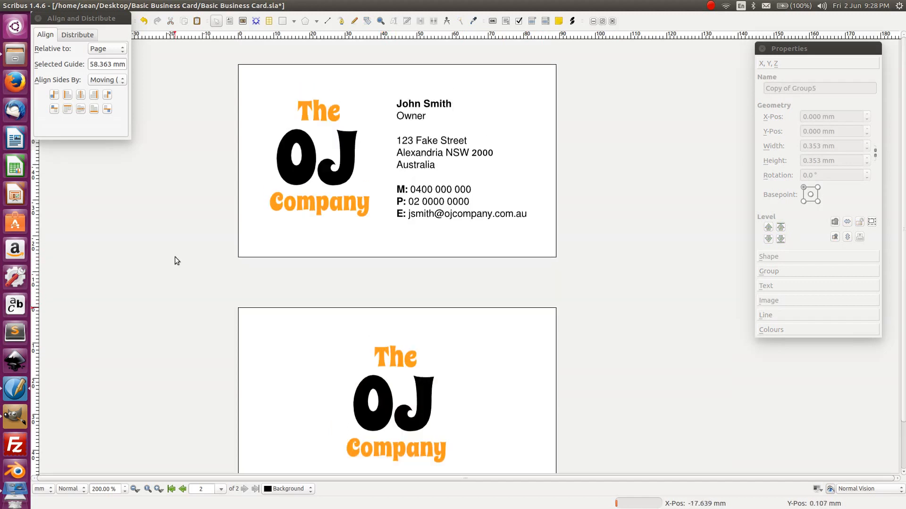
{"action": "scroll", "coordinate": [176, 261], "scroll_direction": "down", "scroll_amount": 2}
{"action": "scroll", "coordinate": [175, 261], "scroll_direction": "down", "scroll_amount": 1}
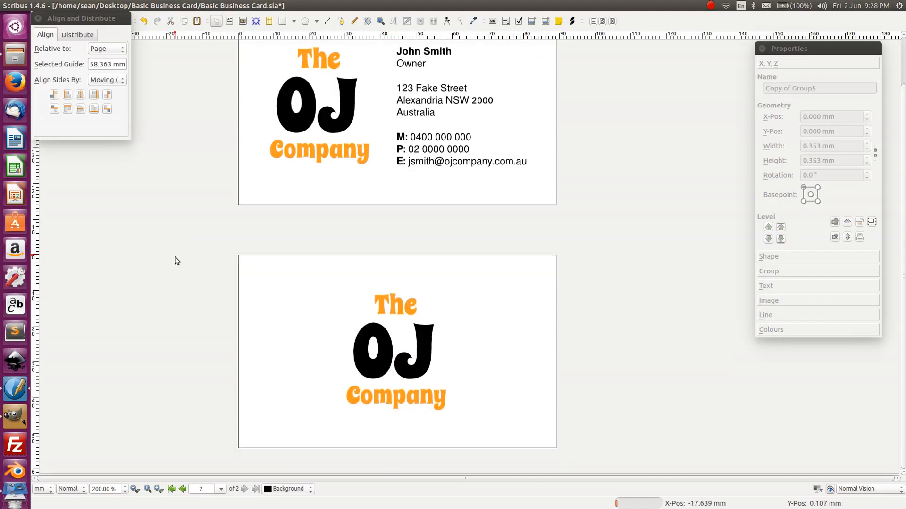
{"action": "left_click", "coordinate": [344, 315]}
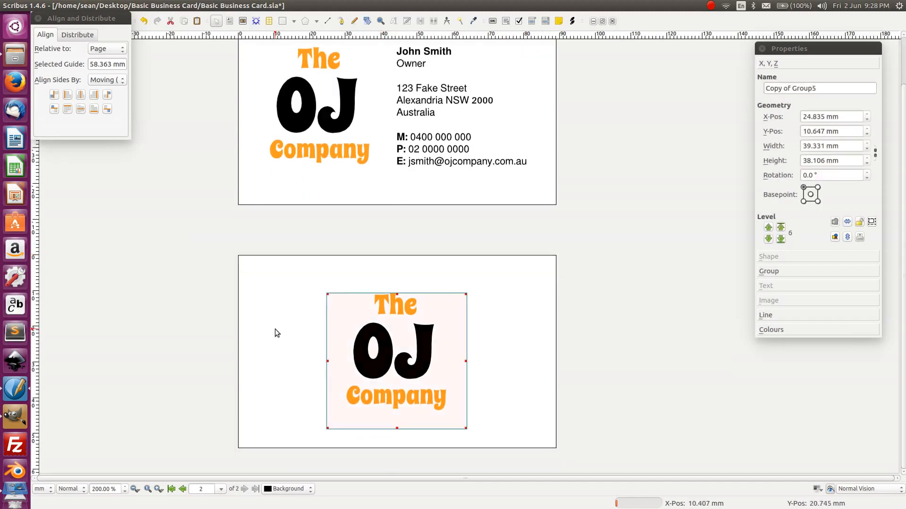
{"action": "key", "text": "Down"}
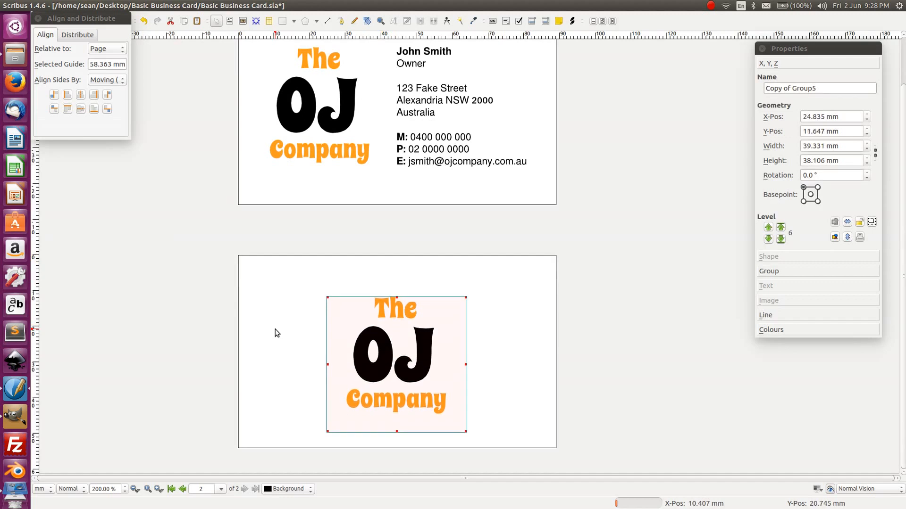
{"action": "key", "text": "Up"}
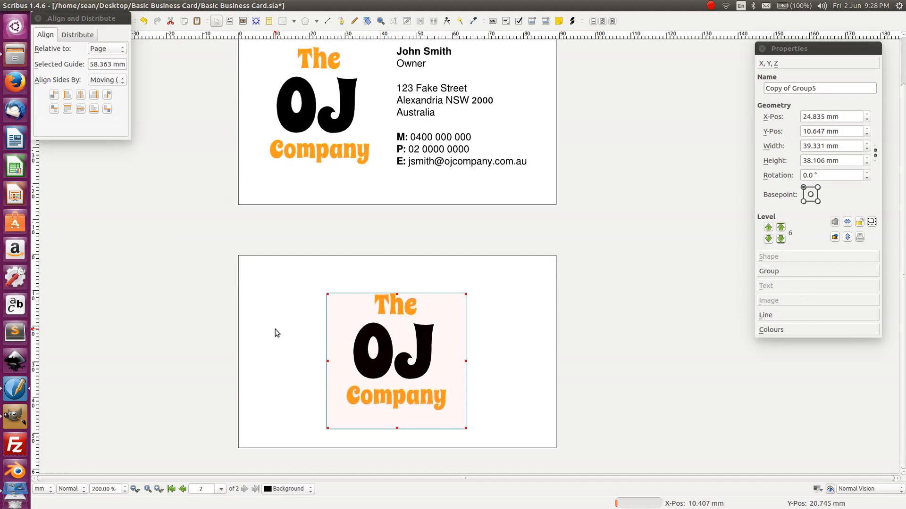
{"action": "left_click", "coordinate": [275, 289]}
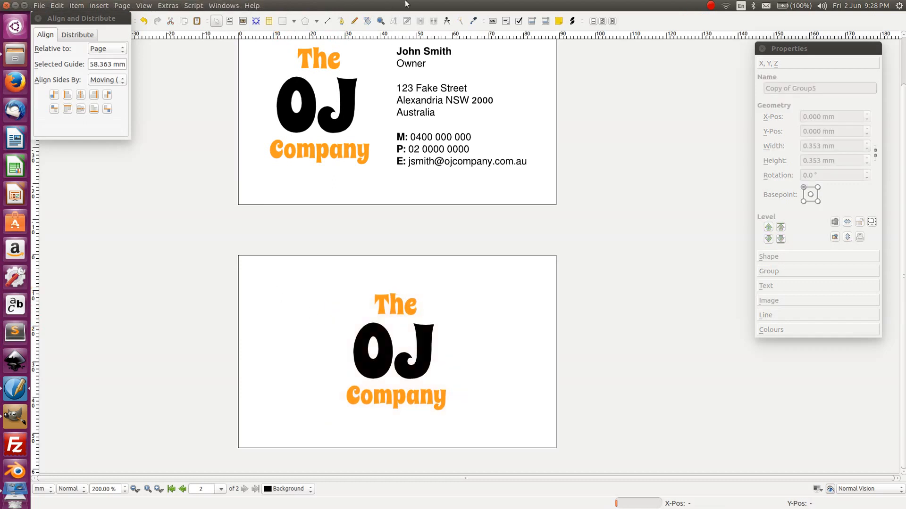
{"action": "left_click", "coordinate": [51, 18]}
- Draw a rectangle over the back card and fill it with OJ Orange
{"action": "left_click_drag", "start_coordinate": [51, 18], "coordinate": [97, 136]}
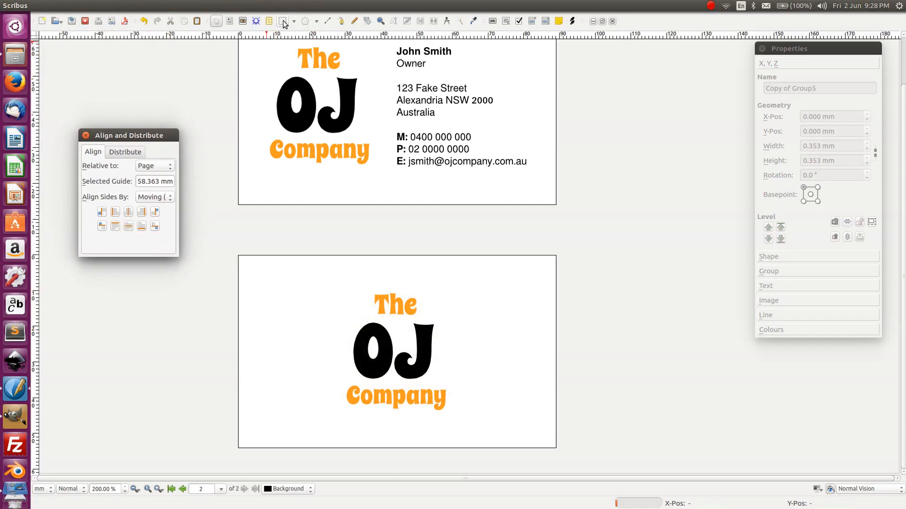
{"action": "left_click", "coordinate": [283, 22]}
{"action": "left_click_drag", "start_coordinate": [215, 231], "coordinate": [587, 468]}
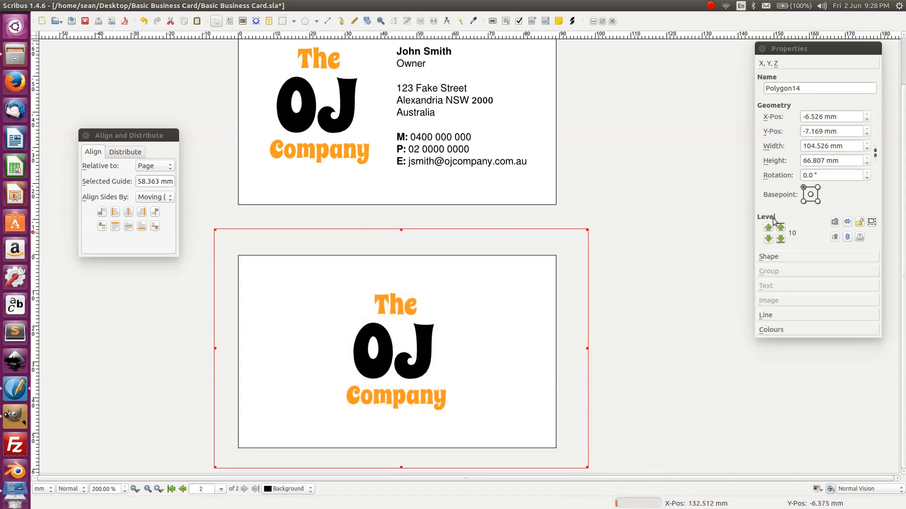
{"action": "left_click", "coordinate": [769, 257]}
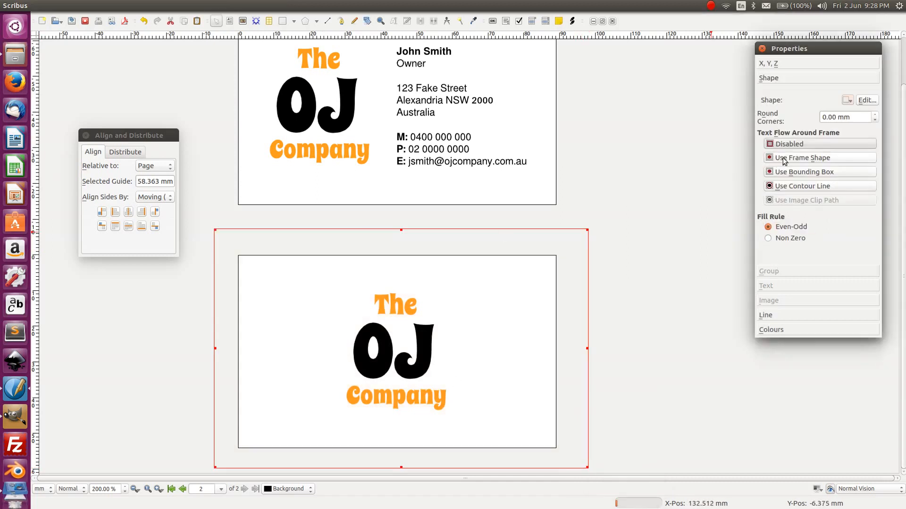
{"action": "left_click", "coordinate": [784, 329]}
{"action": "left_click_drag", "start_coordinate": [875, 209], "coordinate": [875, 219]}
{"action": "left_click", "coordinate": [827, 216]}
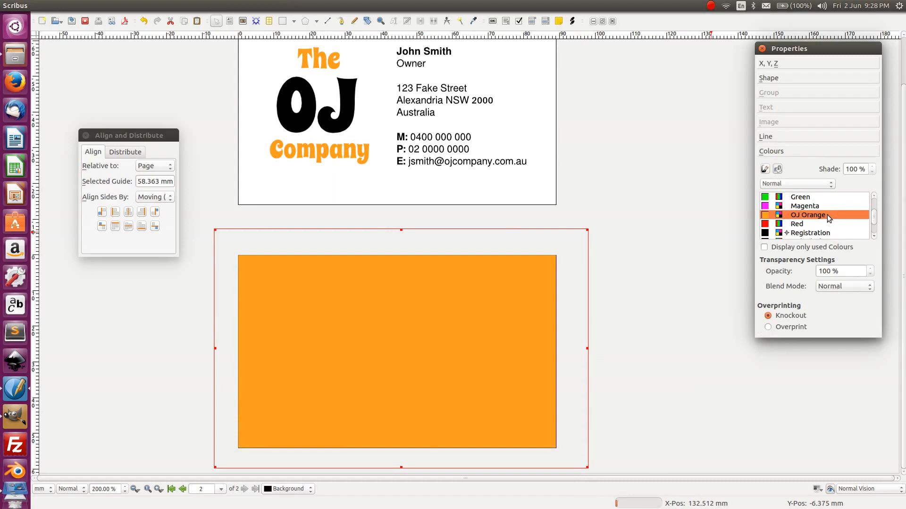
- Shrink the orange rectangle to a narrow strip on the card's left side
{"action": "left_click_drag", "start_coordinate": [213, 348], "coordinate": [208, 348]}
{"action": "left_click_drag", "start_coordinate": [587, 348], "coordinate": [268, 338]}
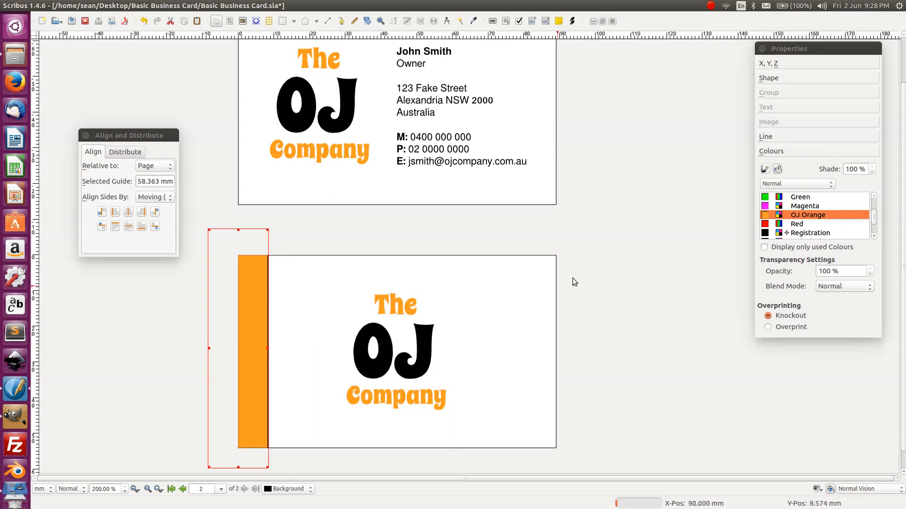
{"action": "left_click", "coordinate": [573, 278]}
- Ungroup the back-card logo into its separate text frames
{"action": "left_click", "coordinate": [366, 333]}
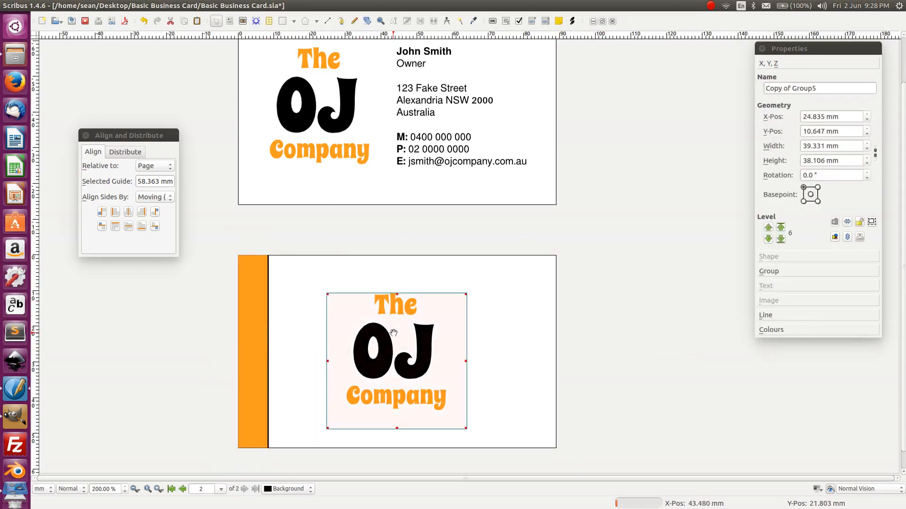
{"action": "key", "text": "ctrl+shift+g"}
{"action": "left_click", "coordinate": [522, 319]}
- Make the The, OJ and Company text on the back card white
{"action": "left_click", "coordinate": [395, 308]}
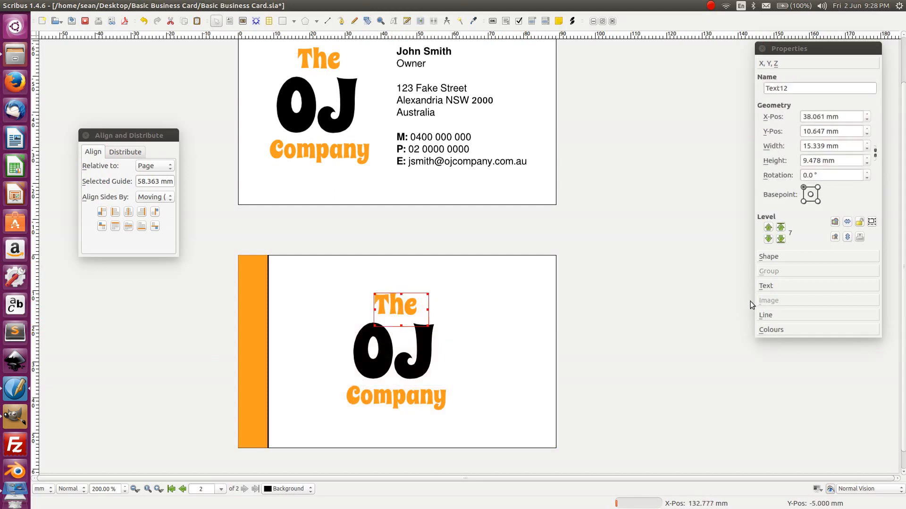
{"action": "left_click", "coordinate": [772, 282]}
{"action": "left_click", "coordinate": [797, 206]}
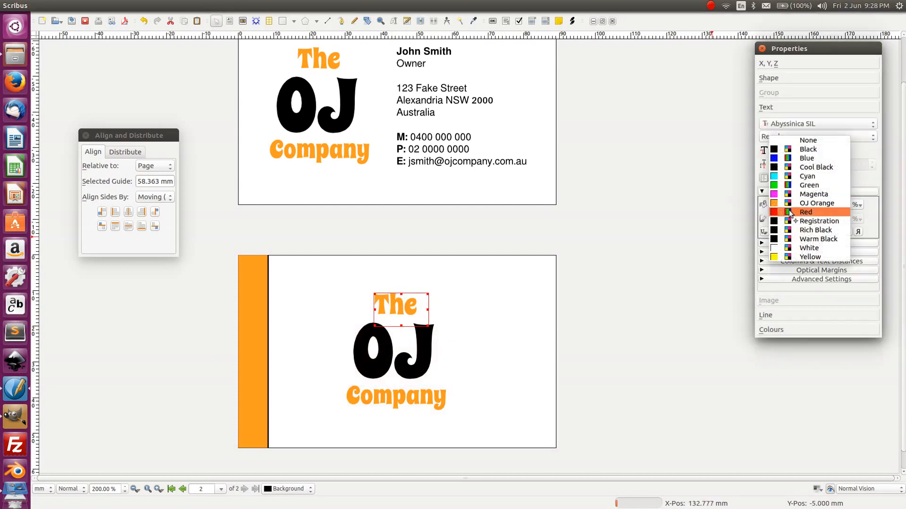
{"action": "left_click", "coordinate": [808, 248]}
{"action": "left_click", "coordinate": [430, 365]}
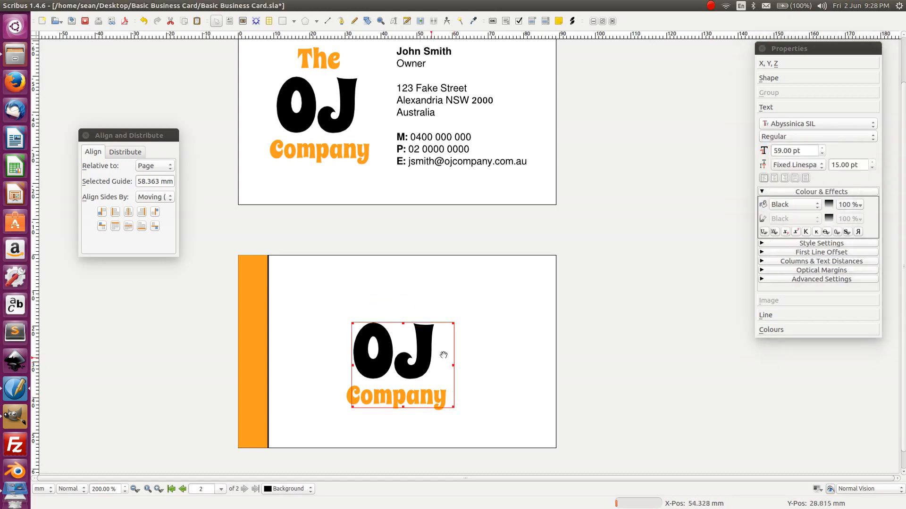
{"action": "left_click", "coordinate": [789, 206]}
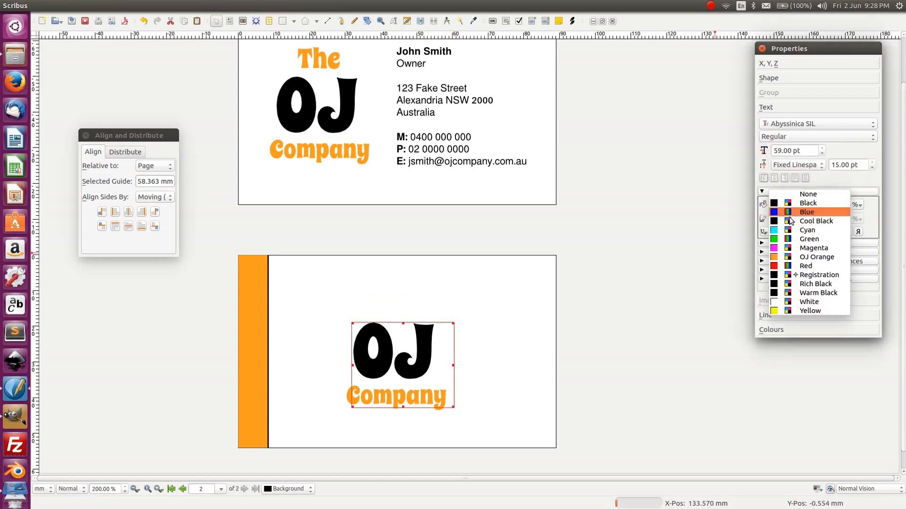
{"action": "left_click", "coordinate": [809, 301]}
{"action": "left_click", "coordinate": [440, 398]}
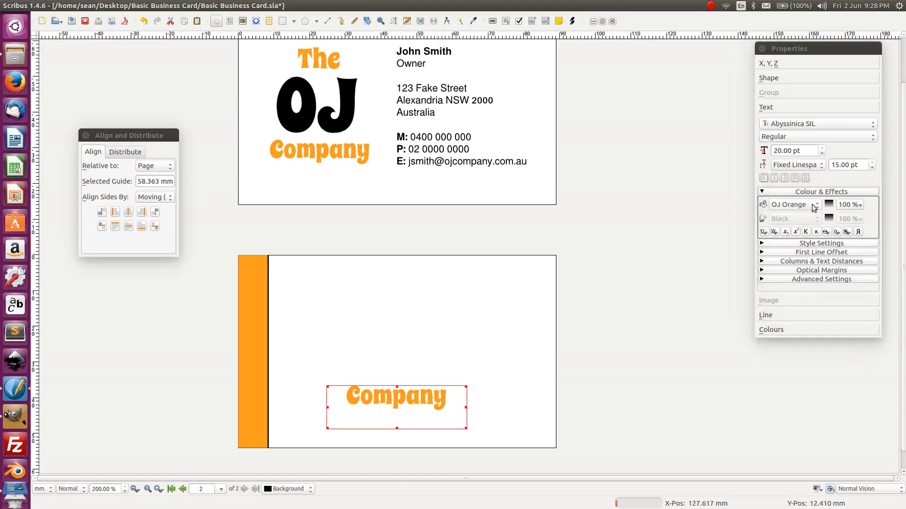
{"action": "left_click", "coordinate": [797, 204]}
{"action": "left_click", "coordinate": [801, 245]}
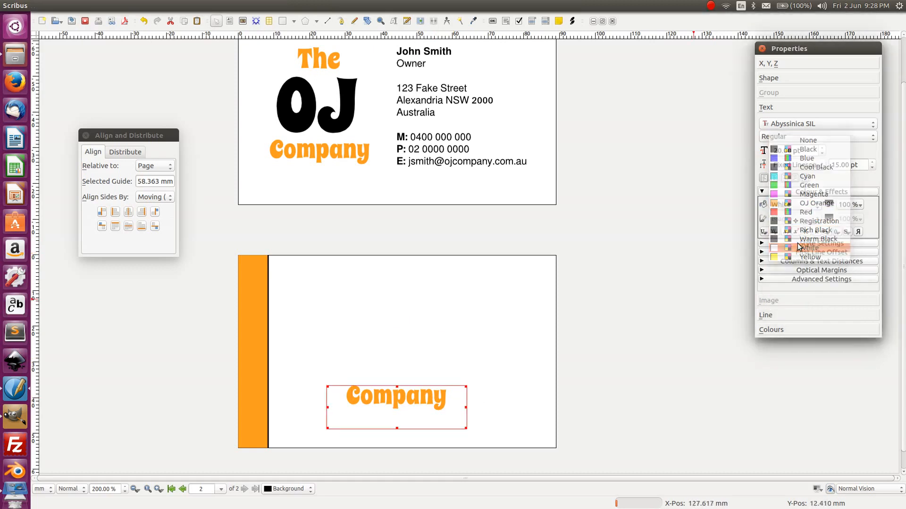
{"action": "left_click", "coordinate": [507, 325]}
- Widen the orange rectangle across the whole back card and lower it behind the logo
{"action": "left_click", "coordinate": [253, 322]}
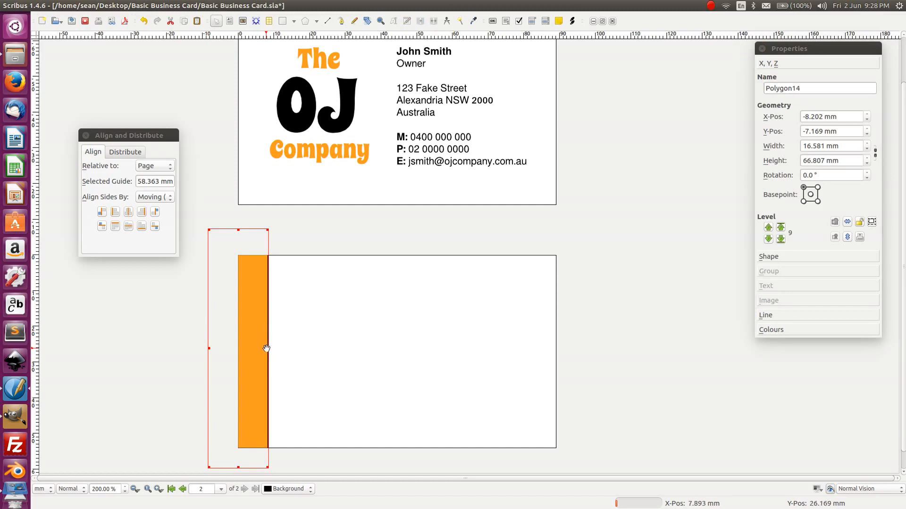
{"action": "left_click_drag", "start_coordinate": [267, 348], "coordinate": [599, 330]}
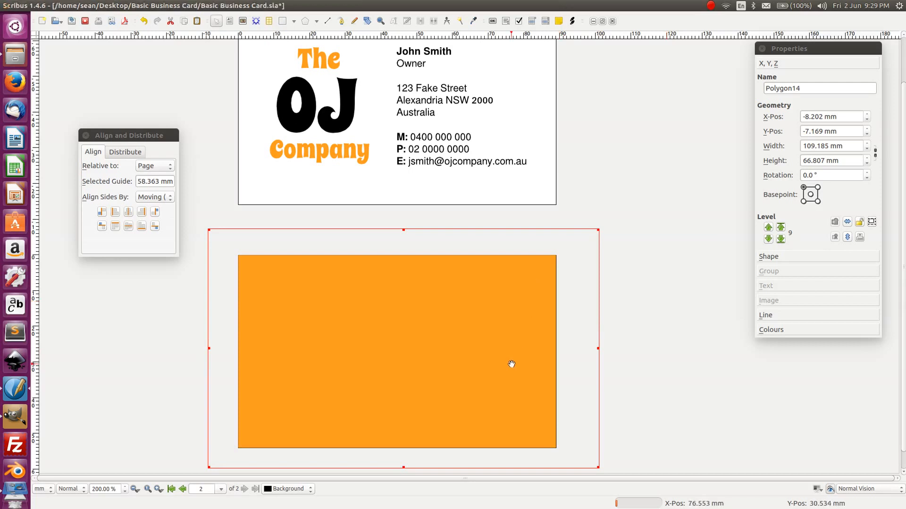
{"action": "key", "text": "ctrl+x"}
{"action": "key", "text": "ctrl+v"}
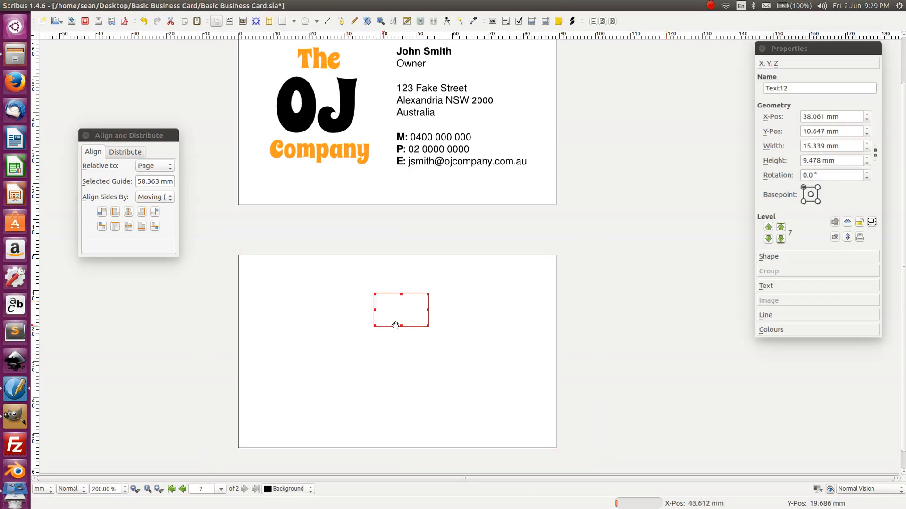
{"action": "left_click", "coordinate": [617, 327]}
{"action": "left_click", "coordinate": [458, 318]}
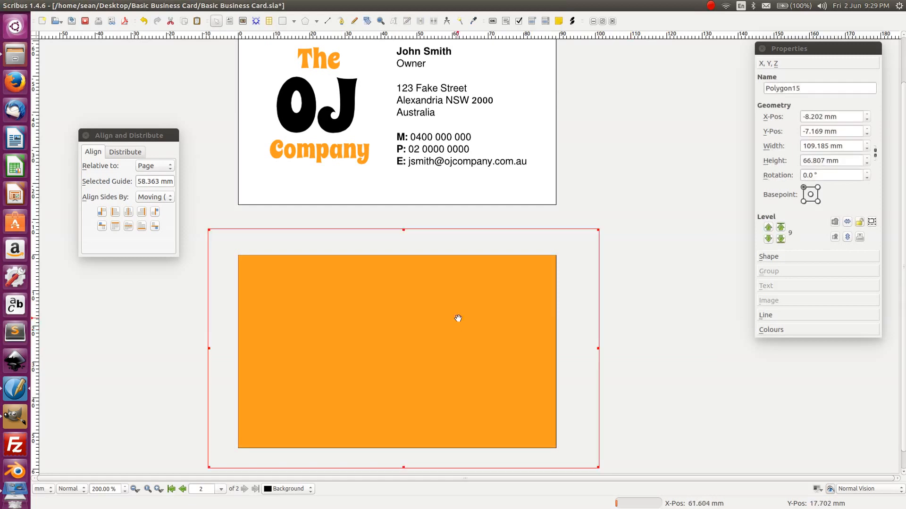
{"action": "right_click", "coordinate": [257, 272]}
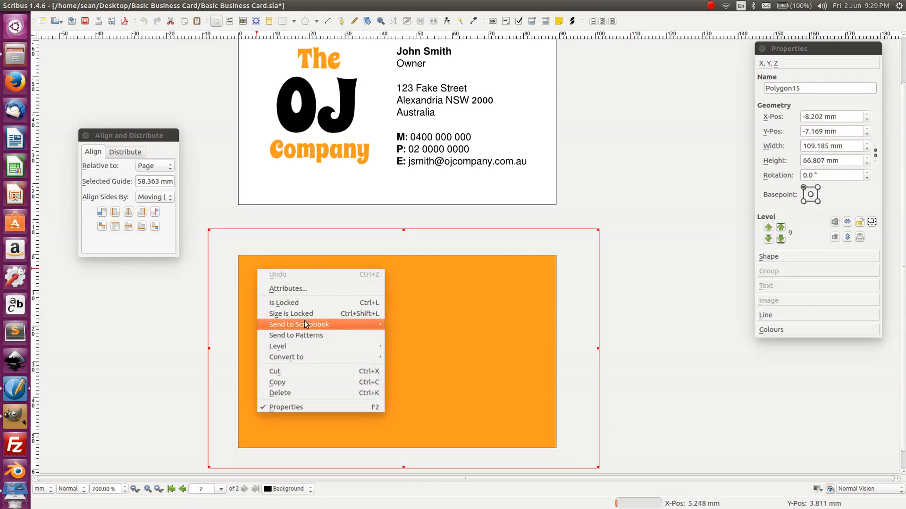
{"action": "mouse_move", "coordinate": [299, 347]}
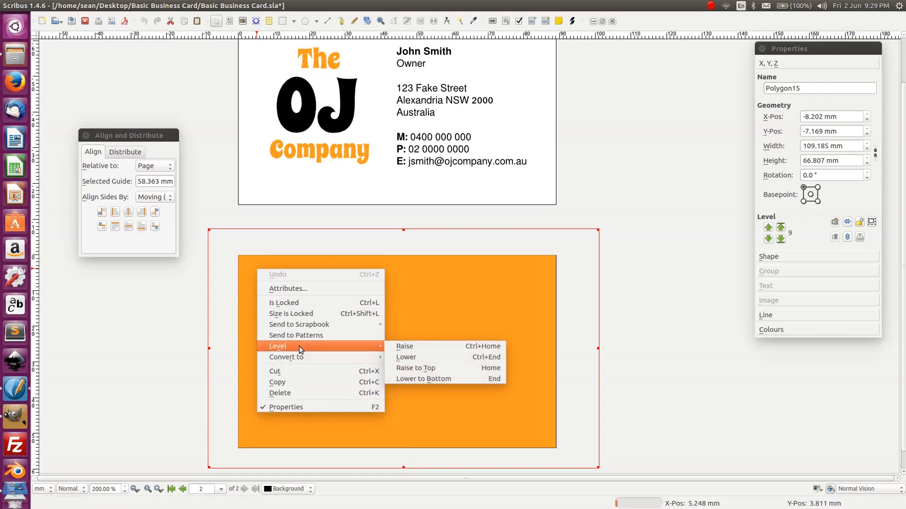
{"action": "left_click", "coordinate": [429, 379]}
{"action": "left_click", "coordinate": [617, 272]}
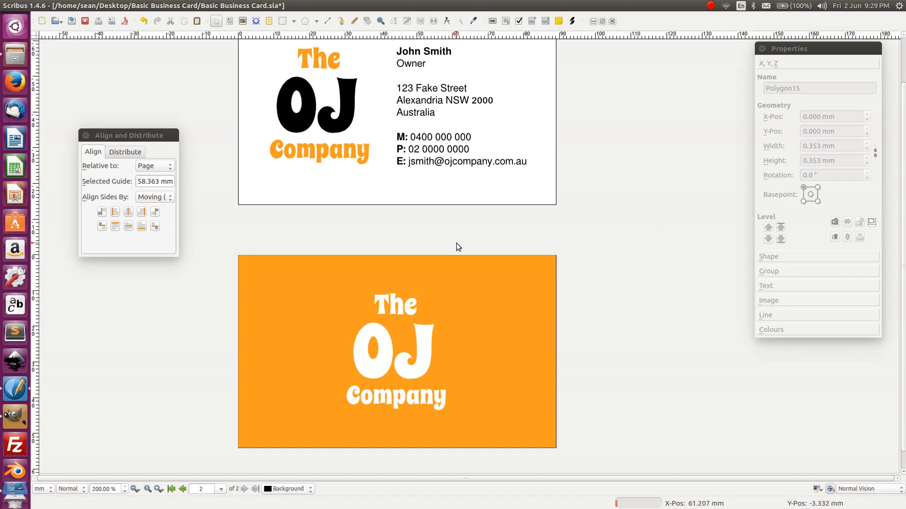
{"action": "scroll", "coordinate": [457, 243], "scroll_direction": "up", "scroll_amount": 1}
- Set the text colour of The and Company to Black, leaving OJ white on orange
{"action": "scroll", "coordinate": [457, 242], "scroll_direction": "down", "scroll_amount": 2}
{"action": "left_click", "coordinate": [393, 289]}
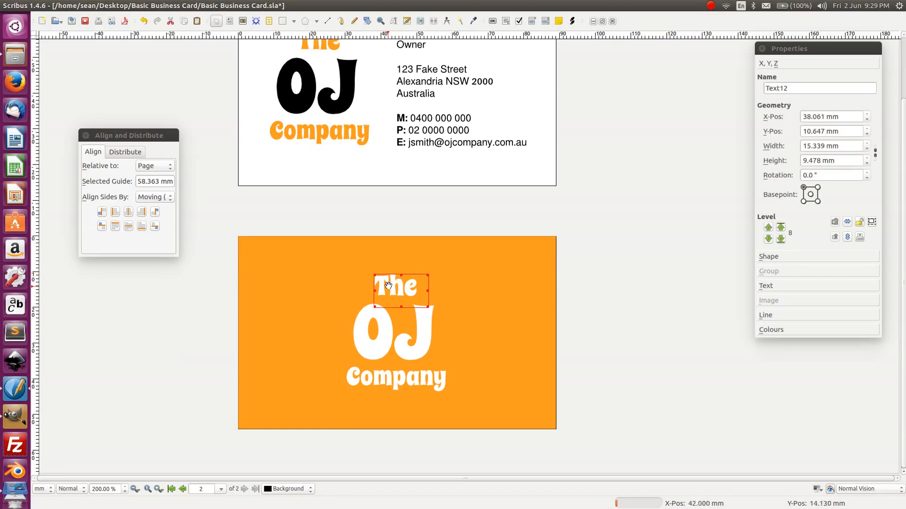
{"action": "left_click", "coordinate": [771, 285]}
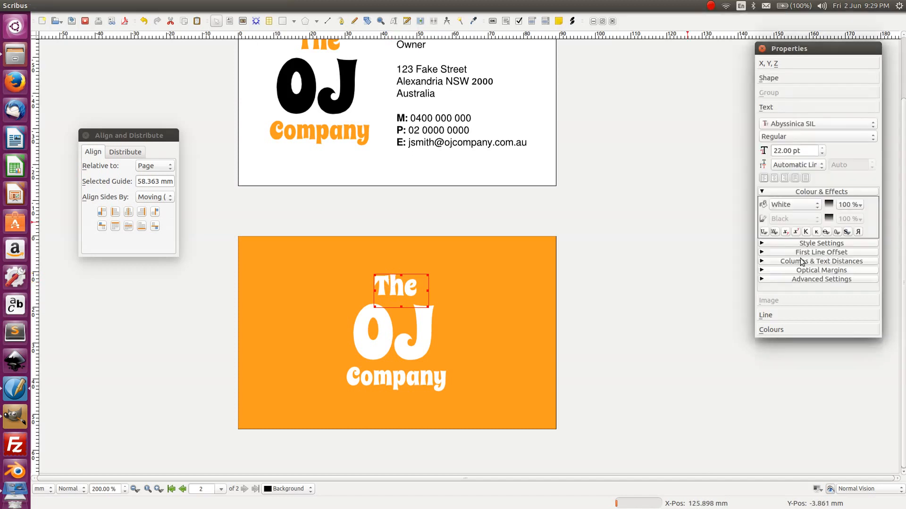
{"action": "left_click", "coordinate": [783, 207]}
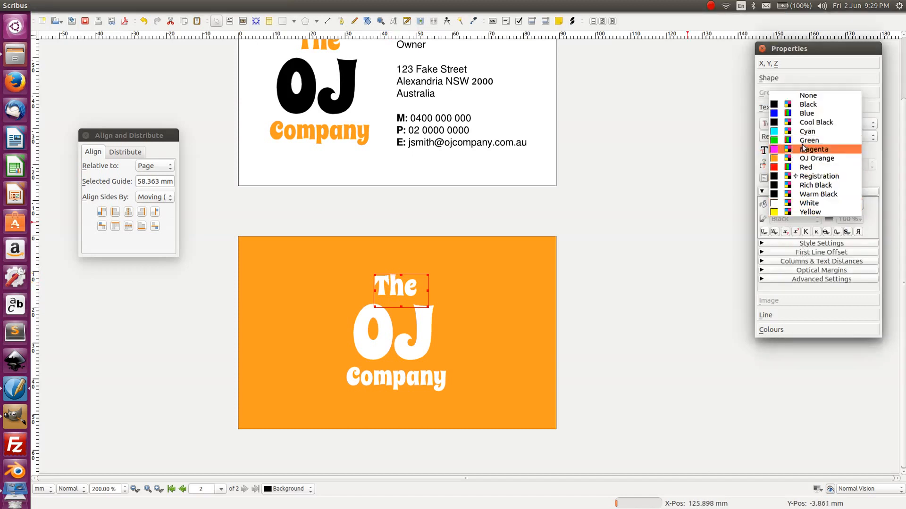
{"action": "left_click", "coordinate": [813, 105]}
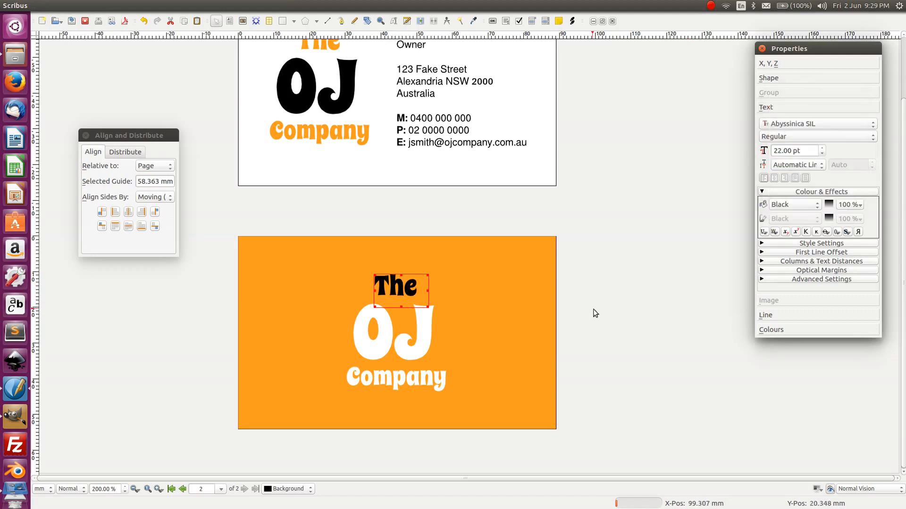
{"action": "left_click", "coordinate": [594, 310]}
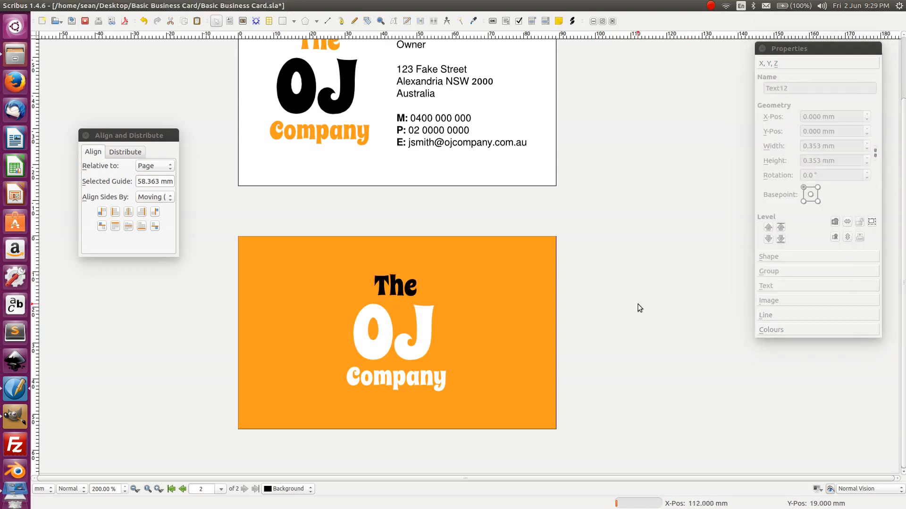
{"action": "left_click", "coordinate": [414, 375]}
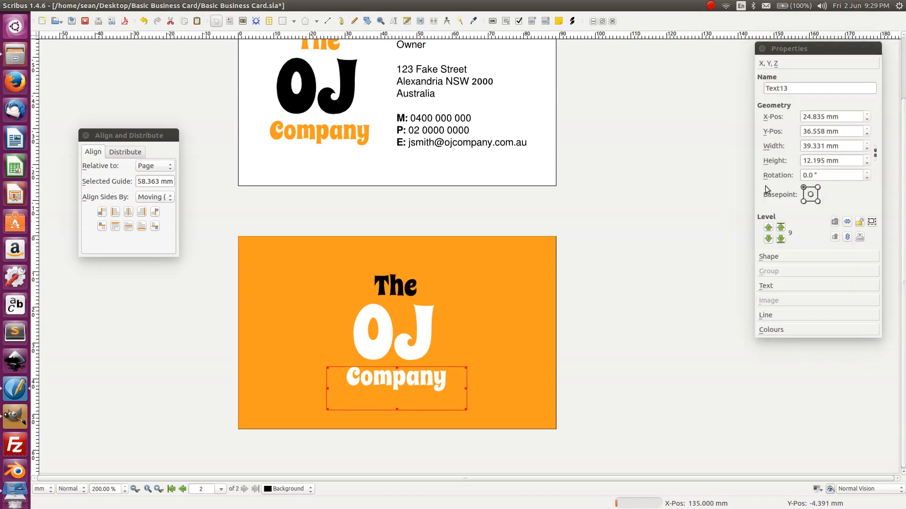
{"action": "left_click", "coordinate": [766, 286]}
{"action": "left_click", "coordinate": [786, 206]}
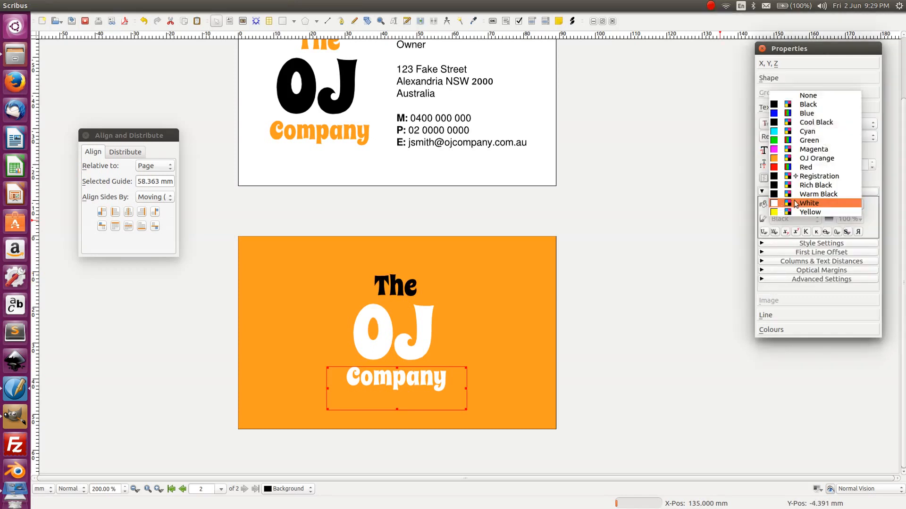
{"action": "left_click", "coordinate": [779, 104]}
{"action": "left_click", "coordinate": [572, 324]}
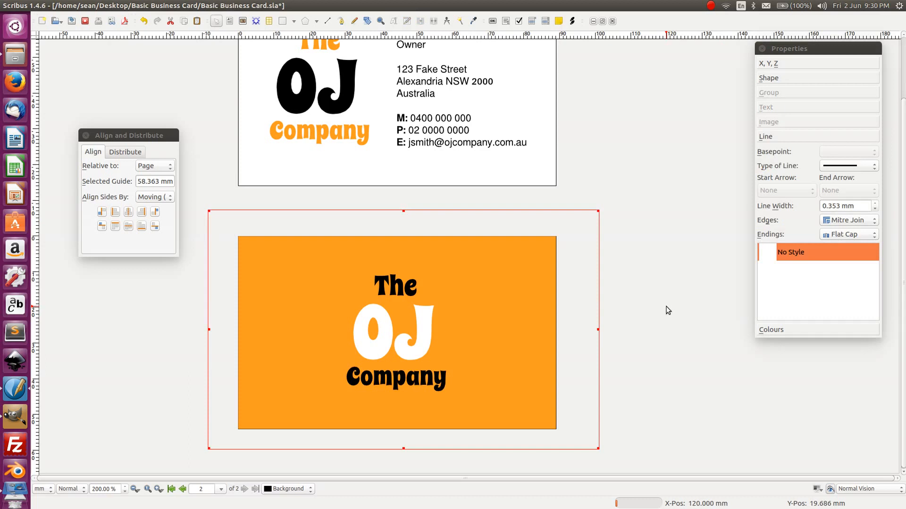
- Replace the placeholder zeros on the front card's P: line with a new phone number
{"action": "double_click", "coordinate": [433, 132]}
{"action": "double_click", "coordinate": [434, 132]}
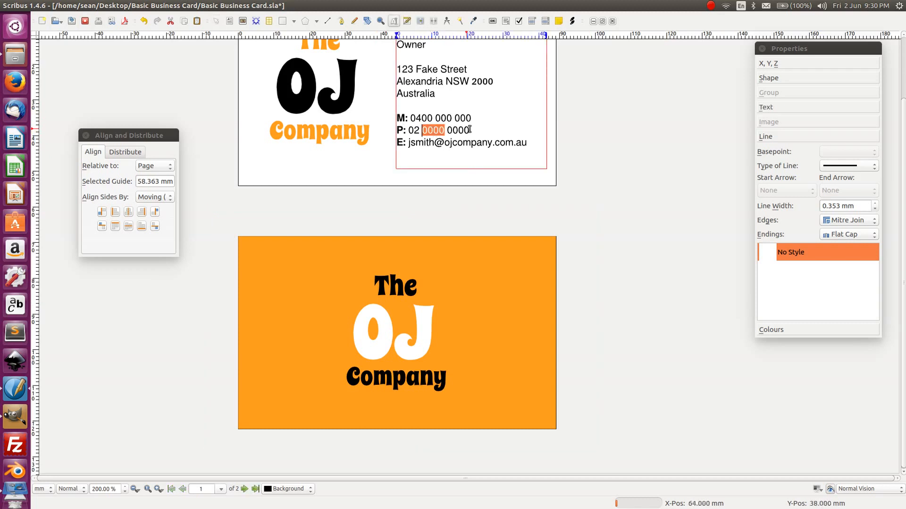
{"action": "left_click", "coordinate": [467, 130], "text": "shift"}
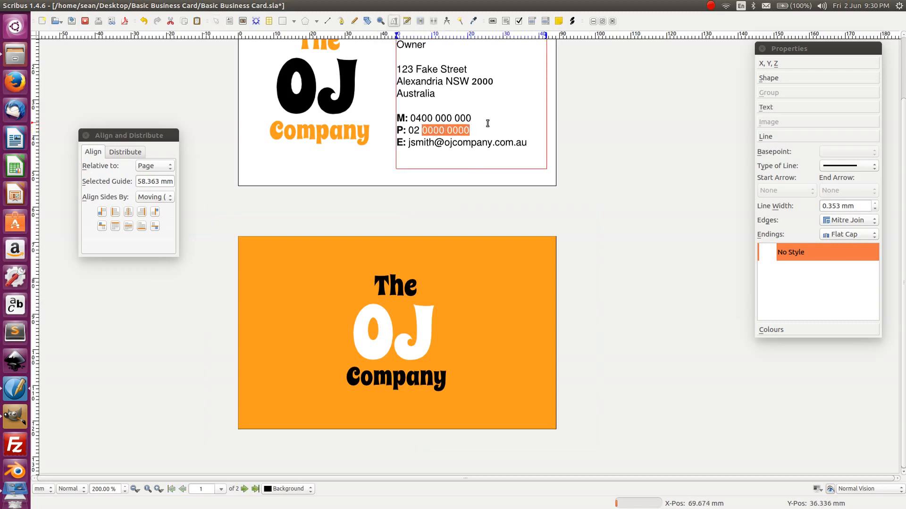
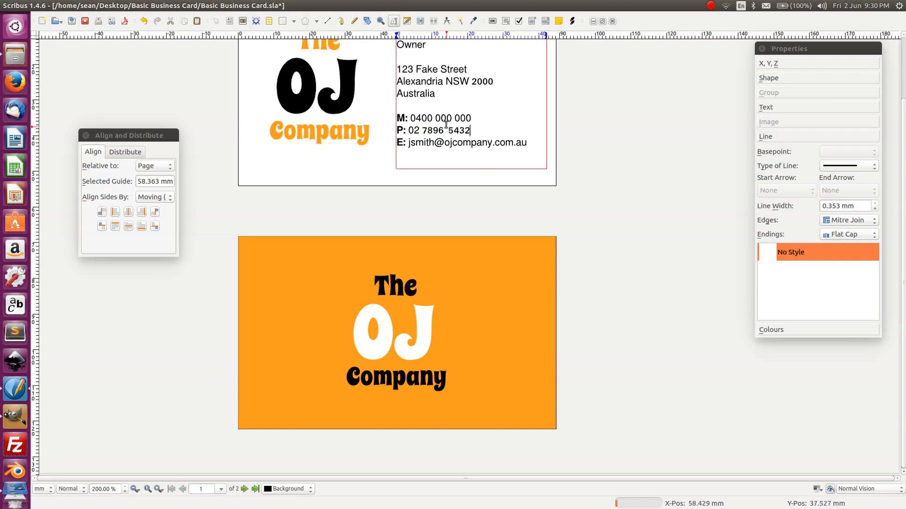
- Replace the M: line's placeholder digits with a new mobile number
{"action": "left_click_drag", "start_coordinate": [421, 118], "coordinate": [472, 118]}
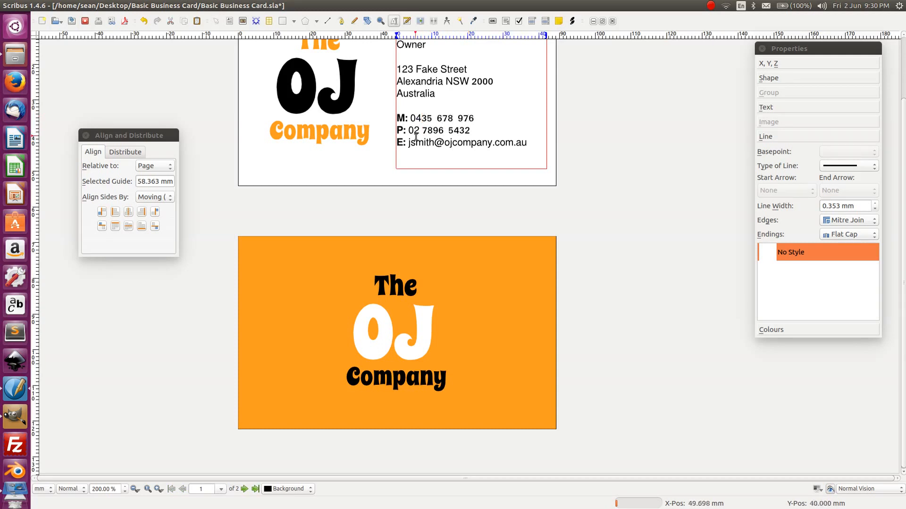
{"action": "left_click", "coordinate": [121, 93]}
{"action": "scroll", "coordinate": [412, 192], "scroll_direction": "up", "scroll_amount": 3}
{"action": "scroll", "coordinate": [408, 197], "scroll_direction": "down", "scroll_amount": 1}
{"action": "left_click", "coordinate": [408, 322]}
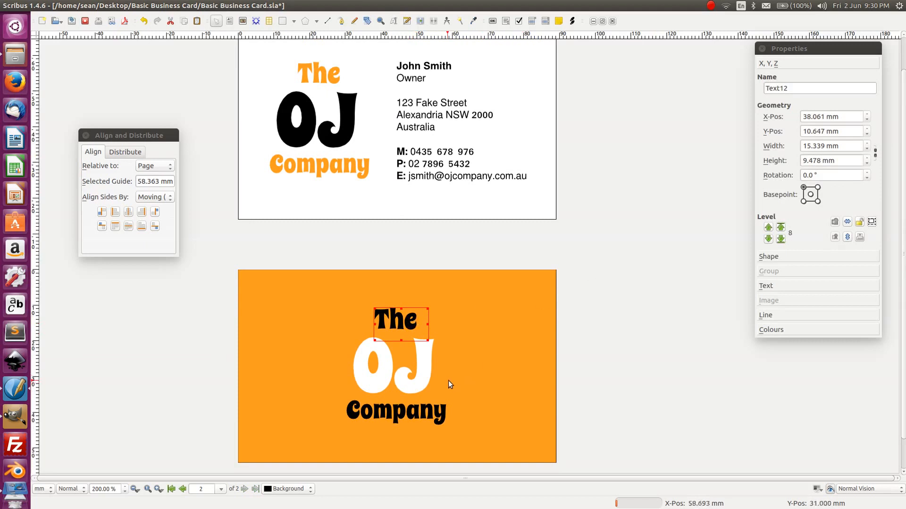
- Group the 'The' and 'OJ Company' text frames on the orange back with Ctrl+G
{"action": "left_click", "coordinate": [377, 371], "text": "shift"}
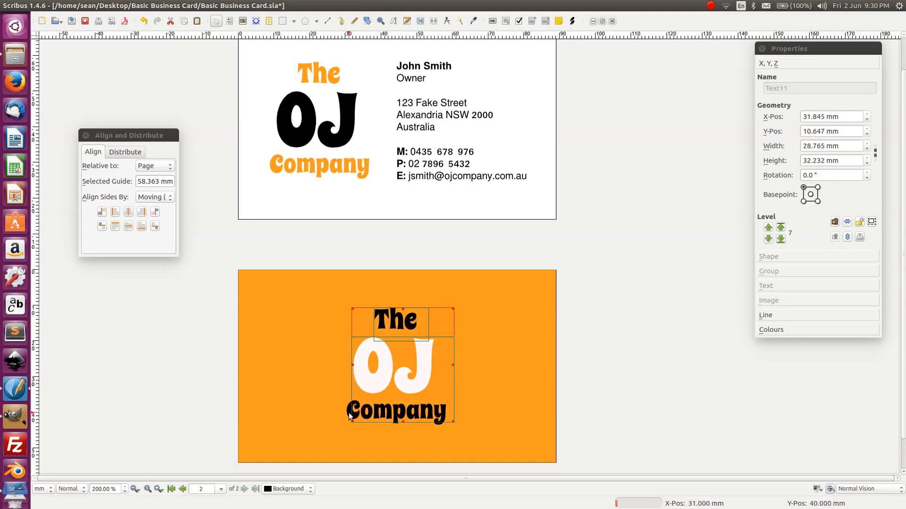
{"action": "key", "text": "ctrl+g"}
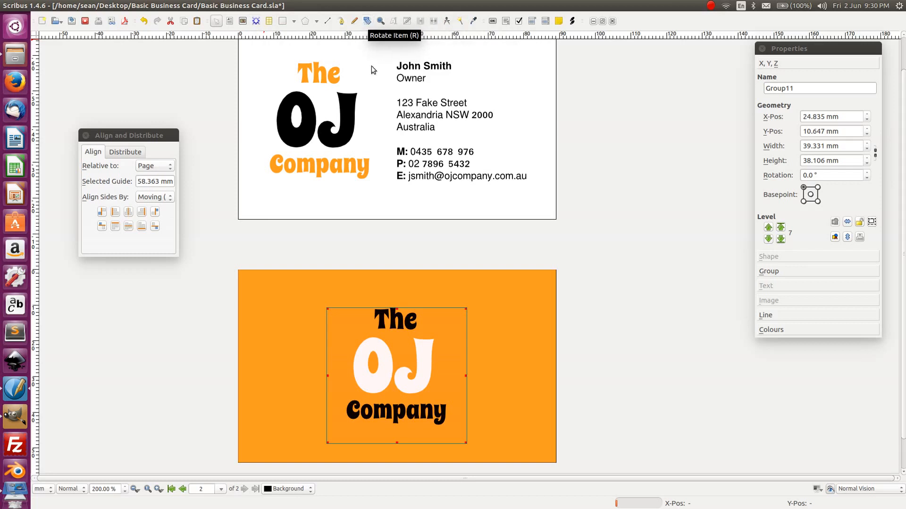
{"action": "left_click", "coordinate": [679, 299]}
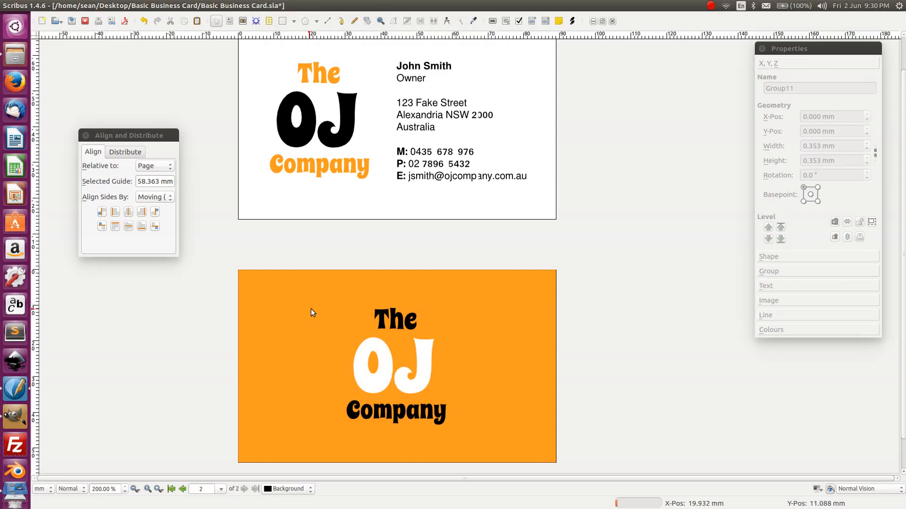
{"action": "scroll", "coordinate": [310, 308], "scroll_direction": "up", "scroll_amount": 2}
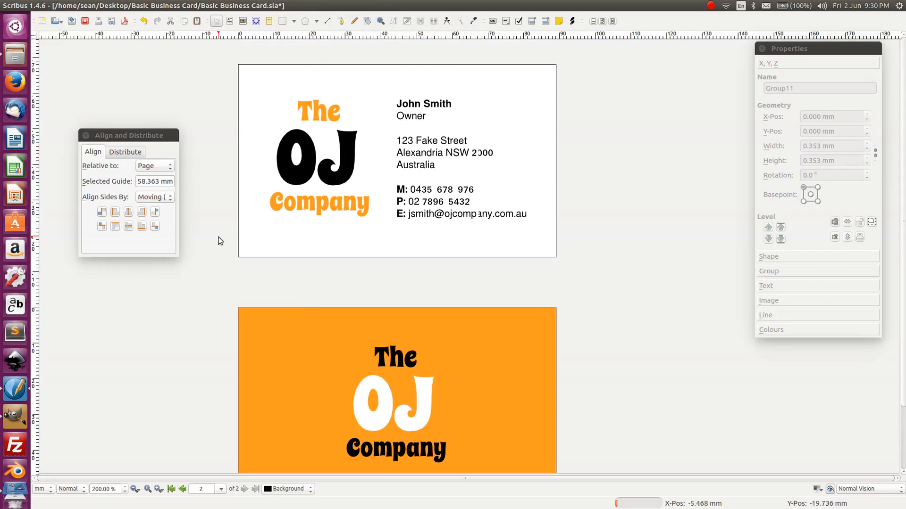
- Nudge the front card's contact text frame left with arrow keys to X 44.007 mm
{"action": "left_click", "coordinate": [397, 147]}
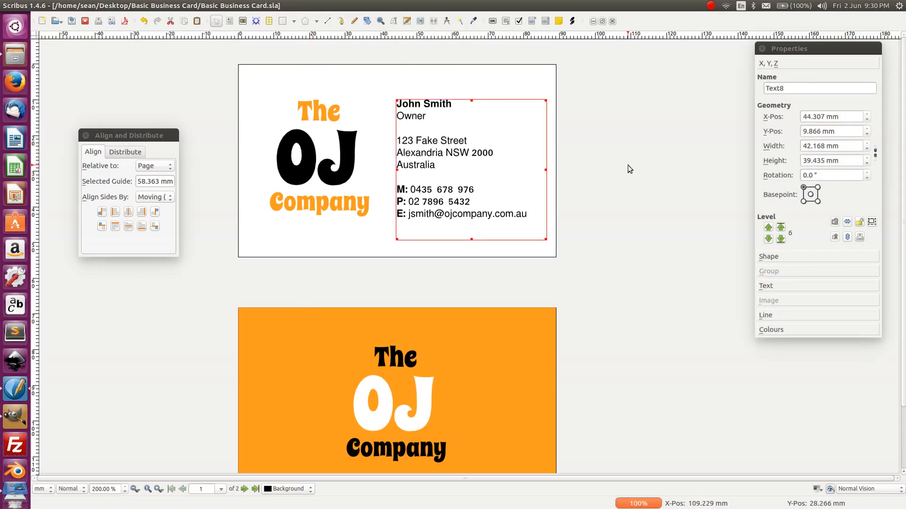
{"action": "key", "text": "Right"}
{"action": "key", "text": "Right"}
{"action": "key", "text": "Left"}
{"action": "key", "text": "Left"}
{"action": "key", "text": "Right"}
{"action": "key", "text": "Right"}
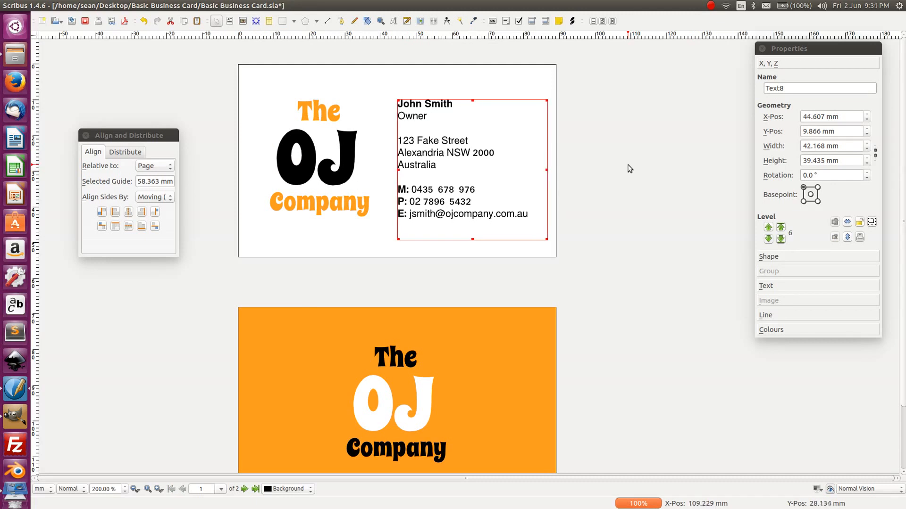
{"action": "left_click", "coordinate": [630, 169]}
{"action": "left_click", "coordinate": [437, 144]}
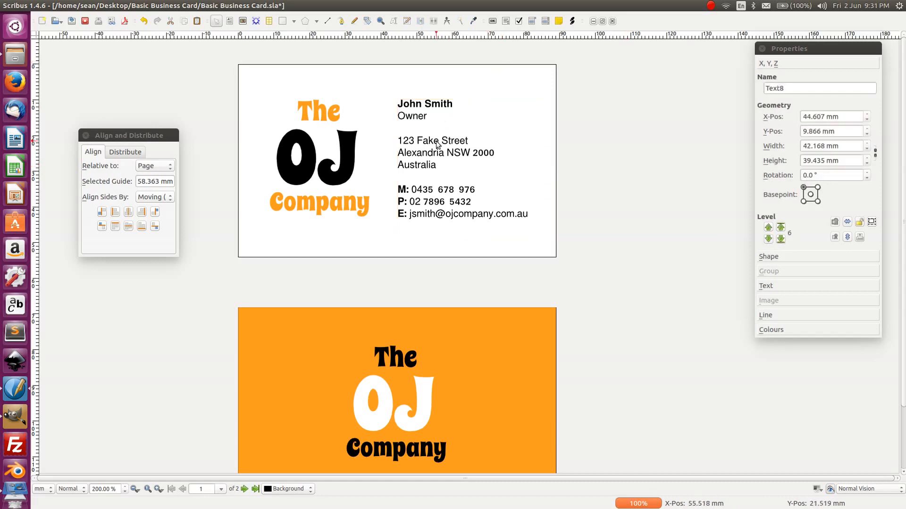
{"action": "key", "text": "Left"}
{"action": "key", "text": "Left"}
{"action": "key", "text": "Left"}
{"action": "key", "text": "Left"}
{"action": "key", "text": "Left"}
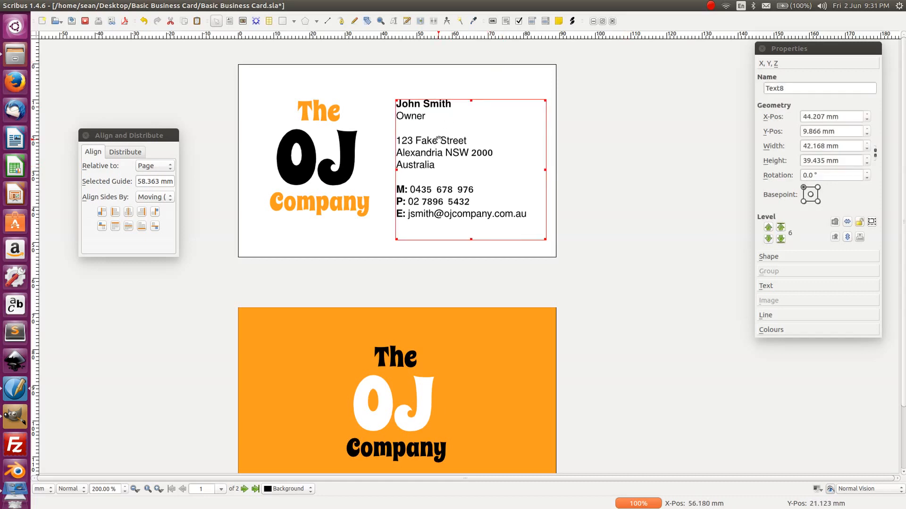
{"action": "key", "text": "Left"}
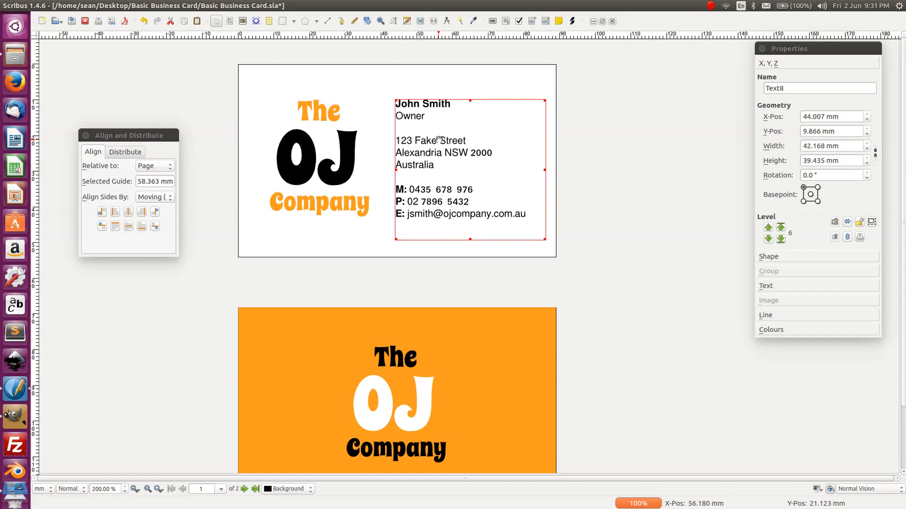
{"action": "left_click", "coordinate": [577, 287]}
{"action": "scroll", "coordinate": [578, 278], "scroll_direction": "down", "scroll_amount": 2}
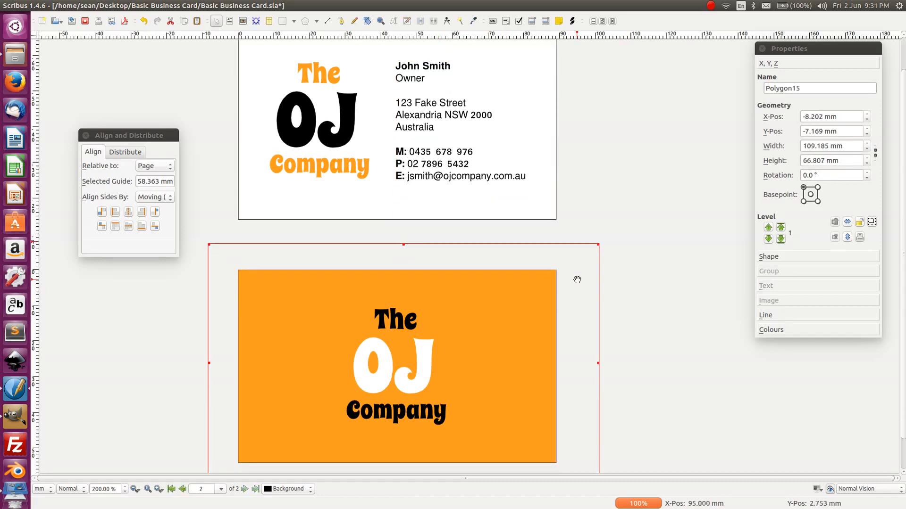
{"action": "left_click", "coordinate": [691, 265]}
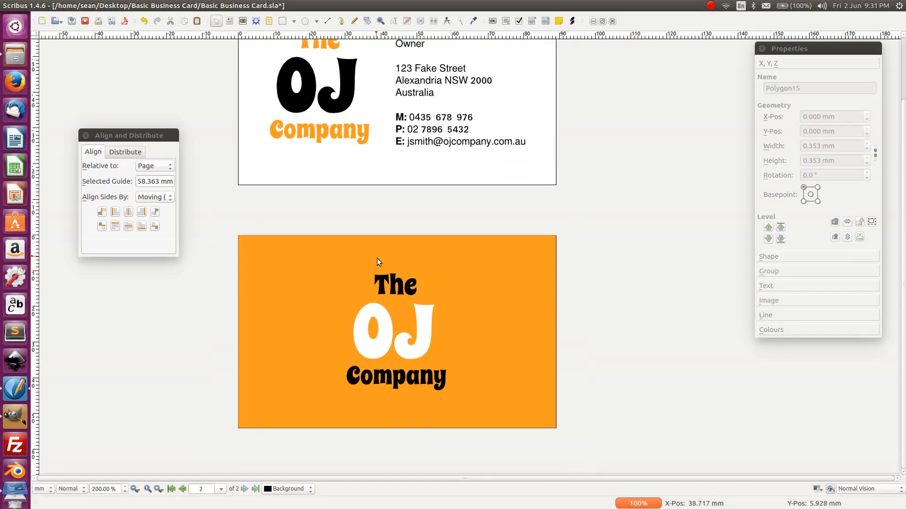
{"action": "left_click", "coordinate": [372, 376]}
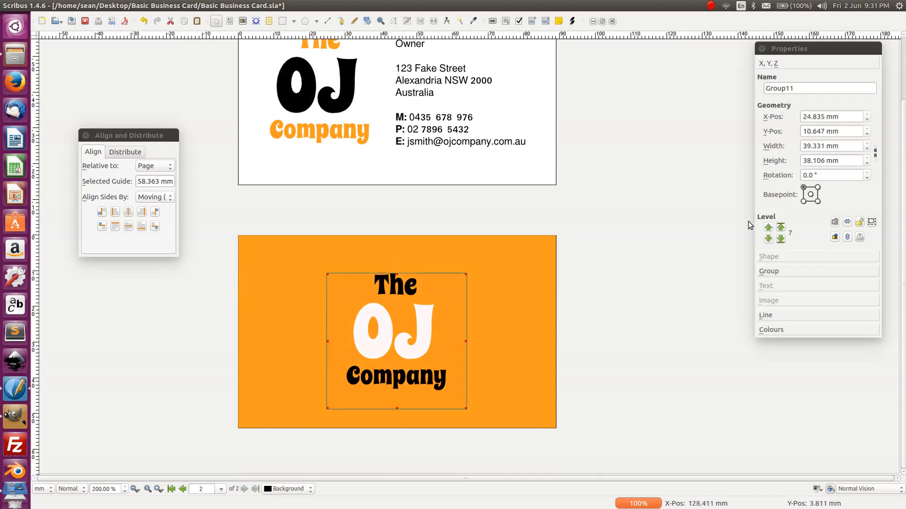
{"action": "left_click", "coordinate": [873, 156]}
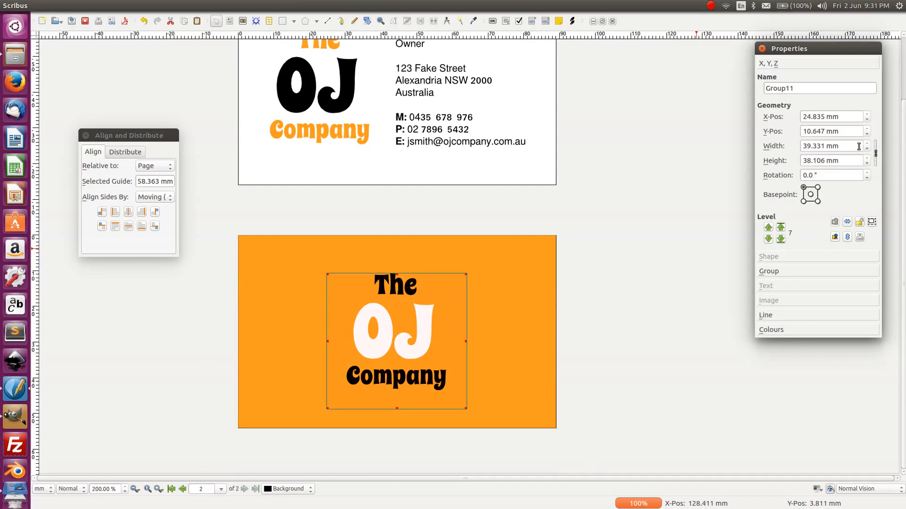
{"action": "scroll", "coordinate": [868, 146], "scroll_direction": "up", "scroll_amount": 7}
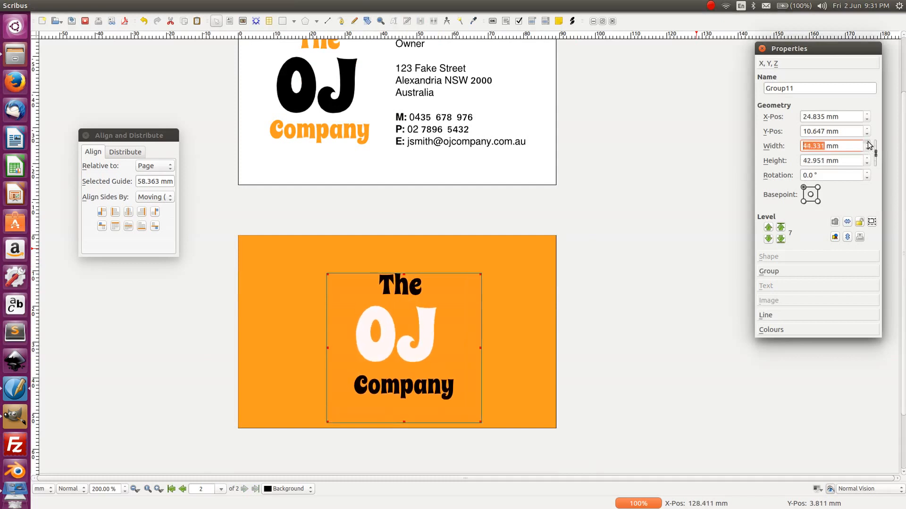
{"action": "scroll", "coordinate": [868, 146], "scroll_direction": "up", "scroll_amount": 10}
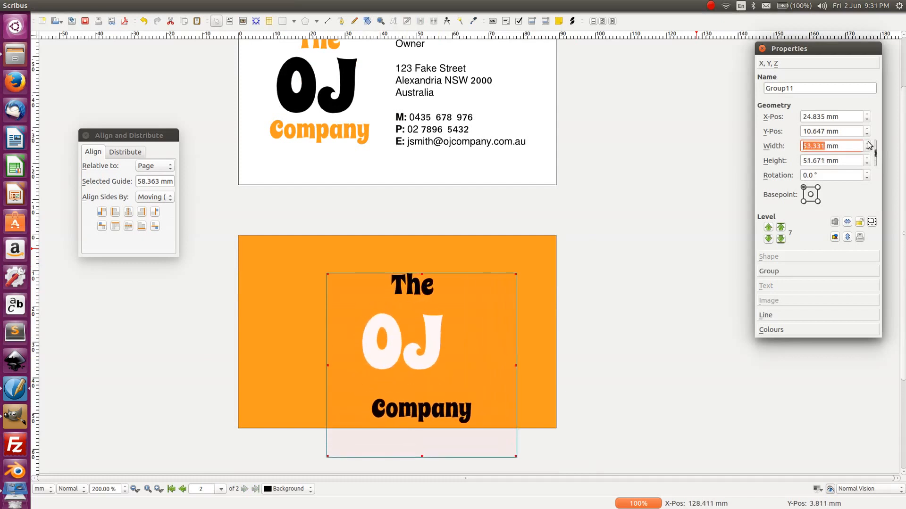
{"action": "scroll", "coordinate": [870, 146], "scroll_direction": "up", "scroll_amount": 3}
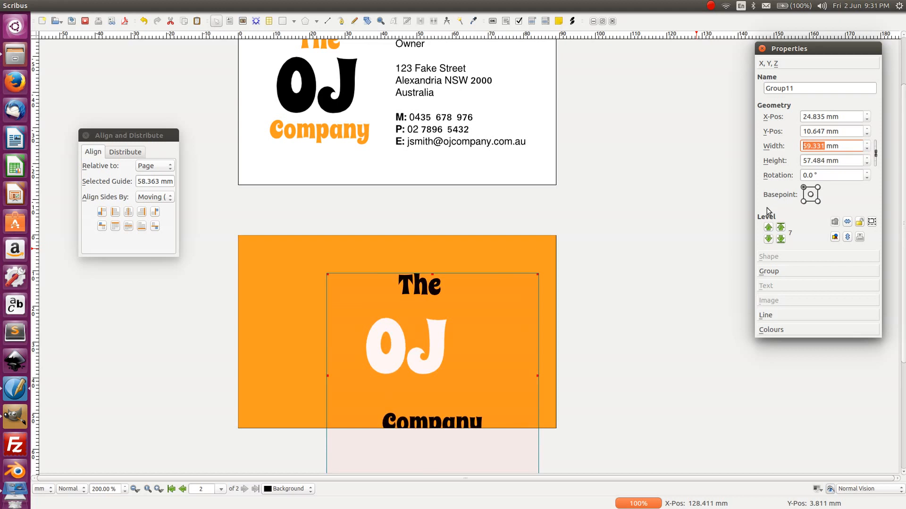
{"action": "left_click", "coordinate": [659, 283]}
{"action": "key", "text": "ctrl+z"}
{"action": "key", "text": "ctrl+z"}
{"action": "key", "text": "ctrl+z"}
{"action": "key", "text": "ctrl+z"}
{"action": "key", "text": "ctrl+z"}
{"action": "key", "text": "ctrl+z"}
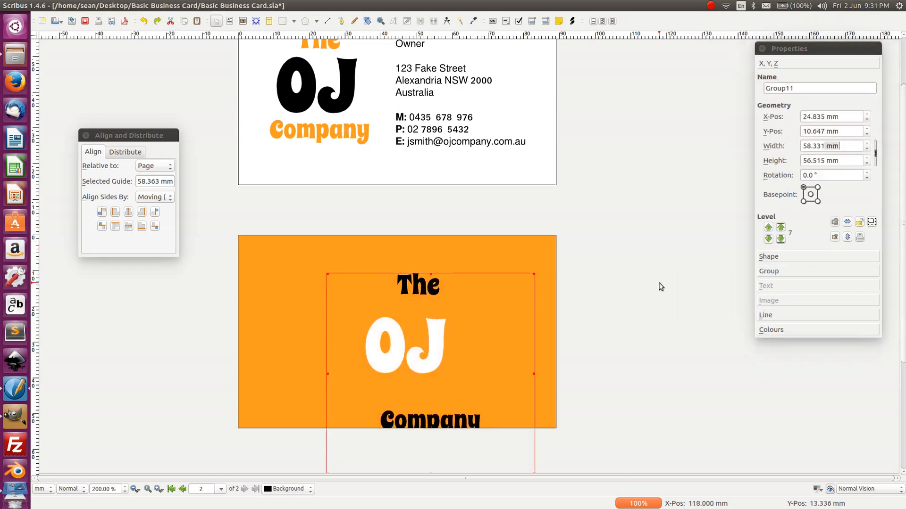
{"action": "key", "text": "ctrl+z"}
{"action": "key", "text": "ctrl+z"}
{"action": "key", "text": "ctrl+z"}
{"action": "key", "text": "ctrl+z"}
{"action": "key", "text": "ctrl+z"}
{"action": "key", "text": "ctrl+z"}
{"action": "key", "text": "ctrl+z"}
{"action": "key", "text": "ctrl+z"}
{"action": "key", "text": "ctrl+z"}
{"action": "key", "text": "ctrl+z"}
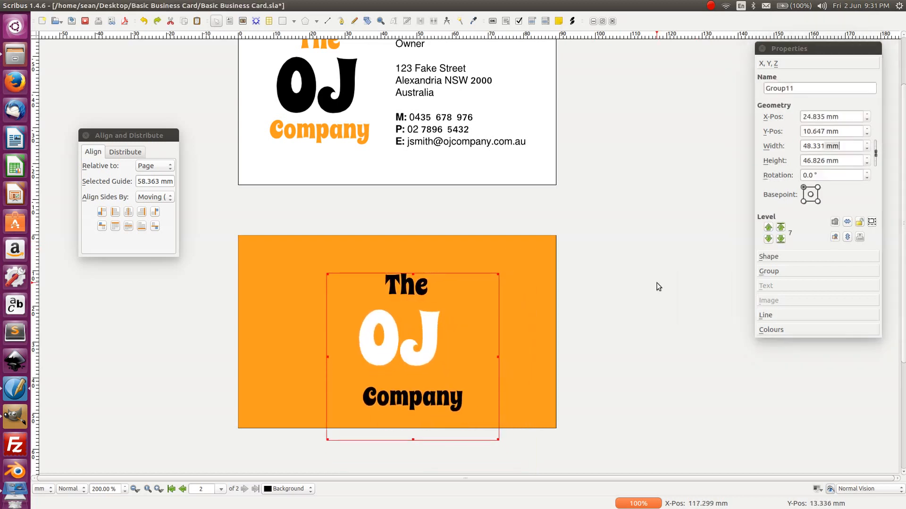
{"action": "key", "text": "ctrl+z"}
{"action": "key", "text": "ctrl+z"}
{"action": "key", "text": "ctrl+z"}
{"action": "key", "text": "ctrl+z"}
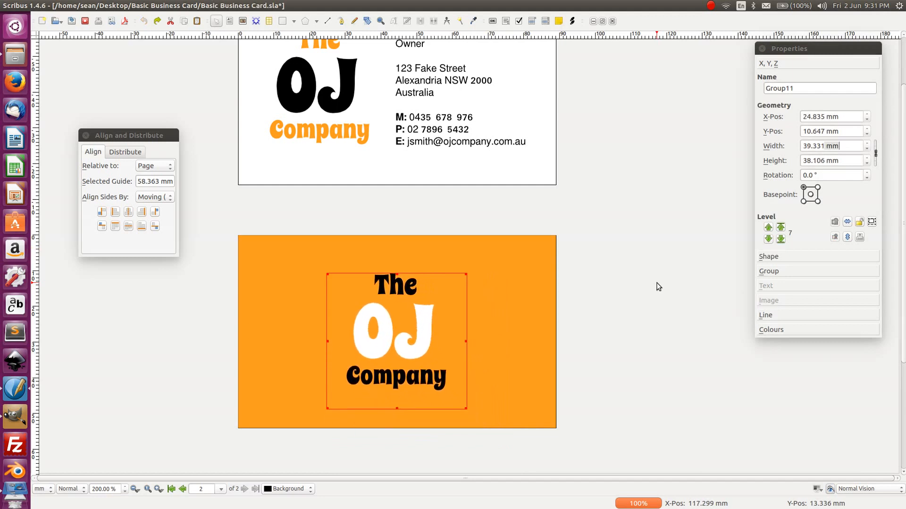
{"action": "left_click", "coordinate": [634, 262]}
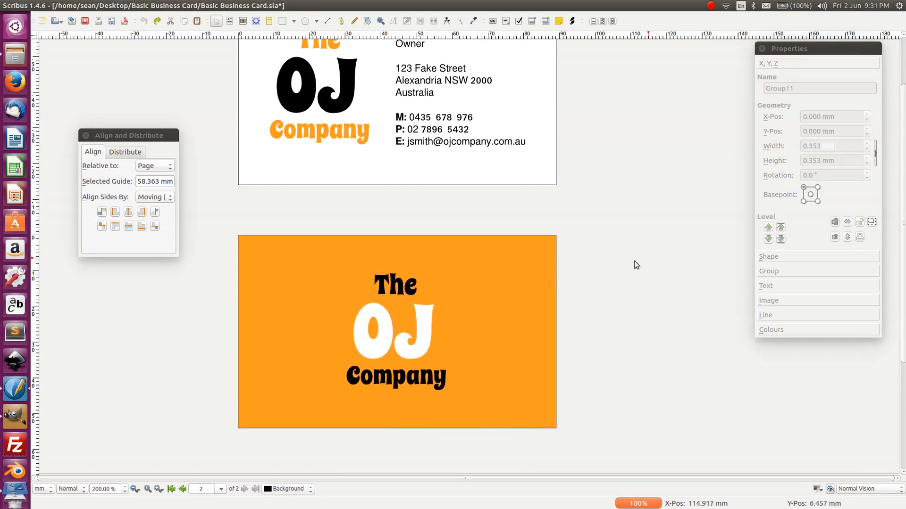
{"action": "left_click", "coordinate": [376, 326]}
{"action": "left_click", "coordinate": [791, 272]}
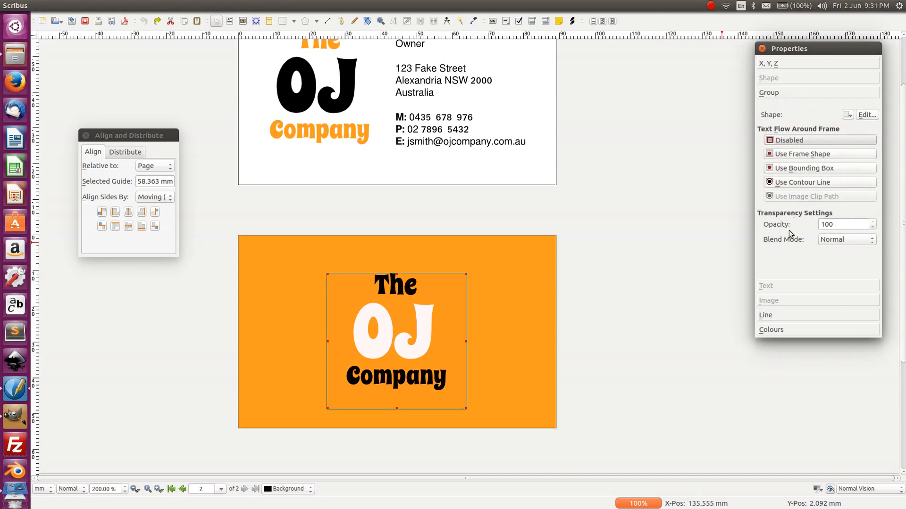
- Toggle shape editing on the OJ Company logo group, then reselect the group
{"action": "left_click", "coordinate": [861, 116]}
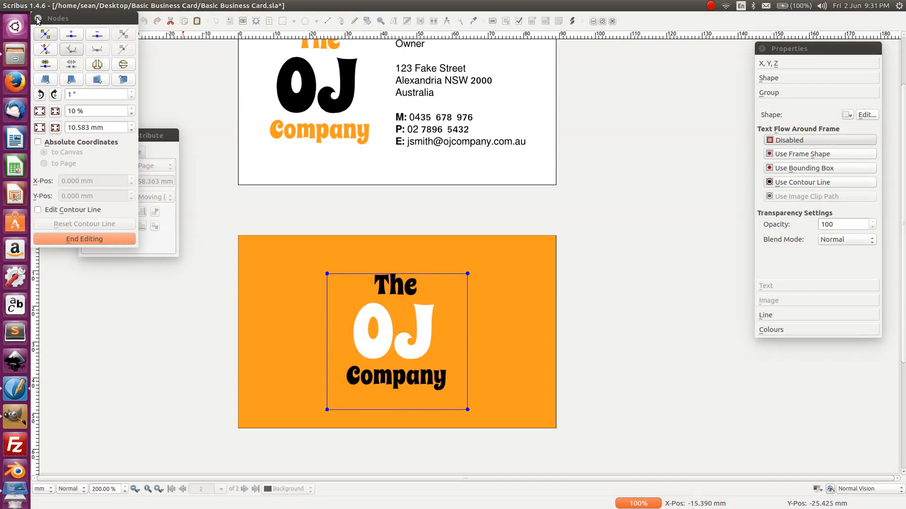
{"action": "left_click", "coordinate": [38, 19]}
{"action": "left_click", "coordinate": [647, 324]}
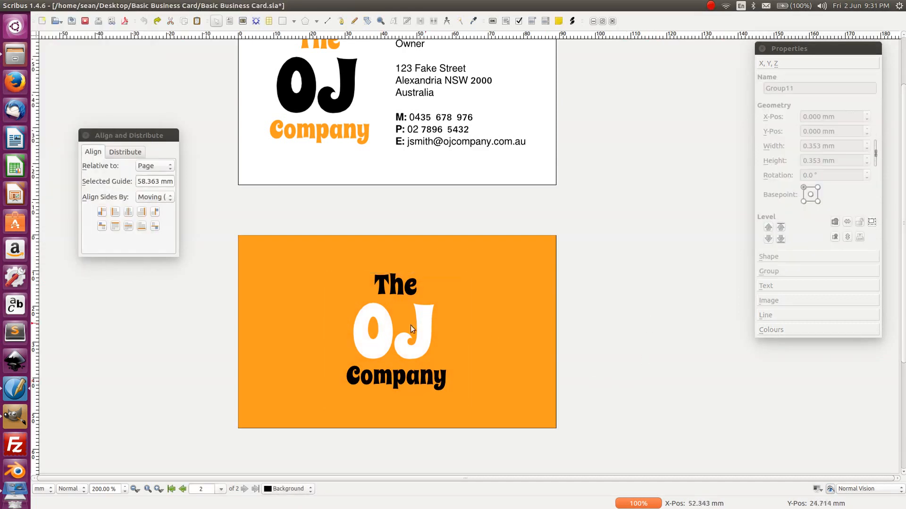
{"action": "left_click", "coordinate": [408, 327]}
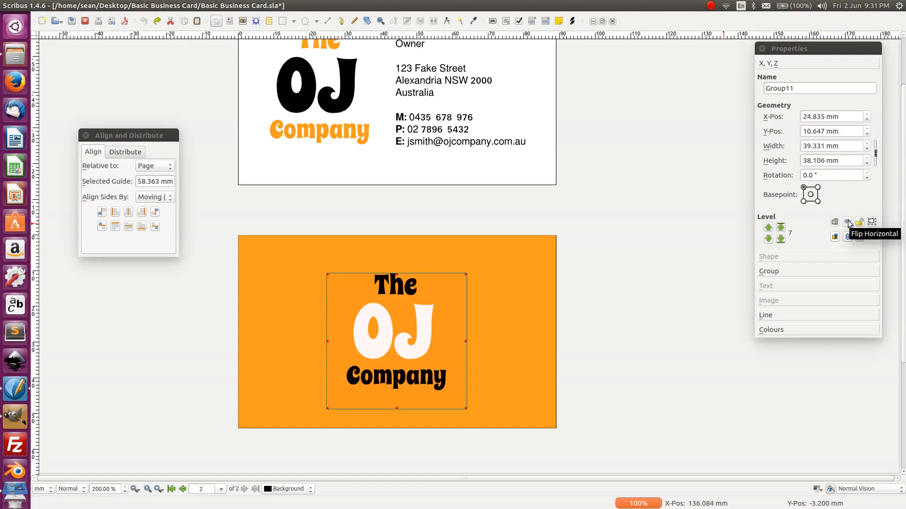
- Test the logo group's size and position locks by trying to drag-resize it, then unlock both
{"action": "left_click", "coordinate": [872, 225]}
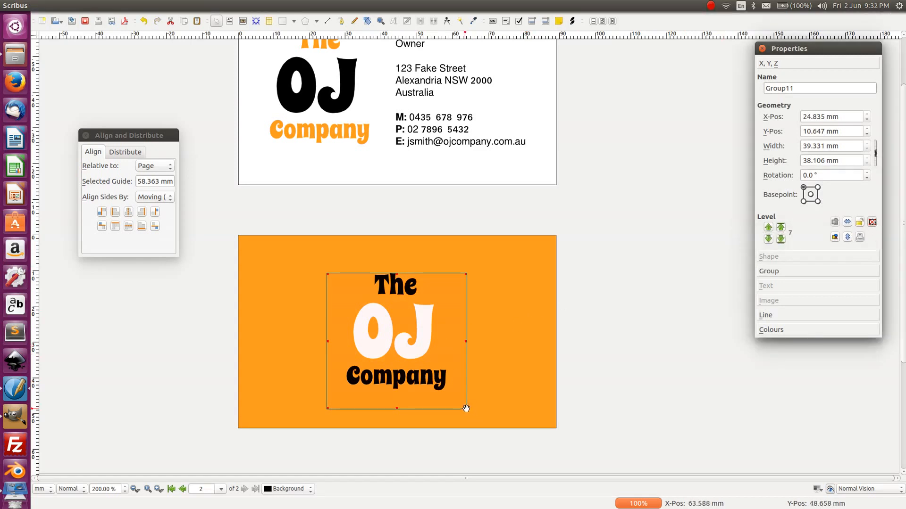
{"action": "left_click_drag", "start_coordinate": [466, 409], "coordinate": [523, 452]}
{"action": "left_click_drag", "start_coordinate": [466, 409], "coordinate": [522, 462]}
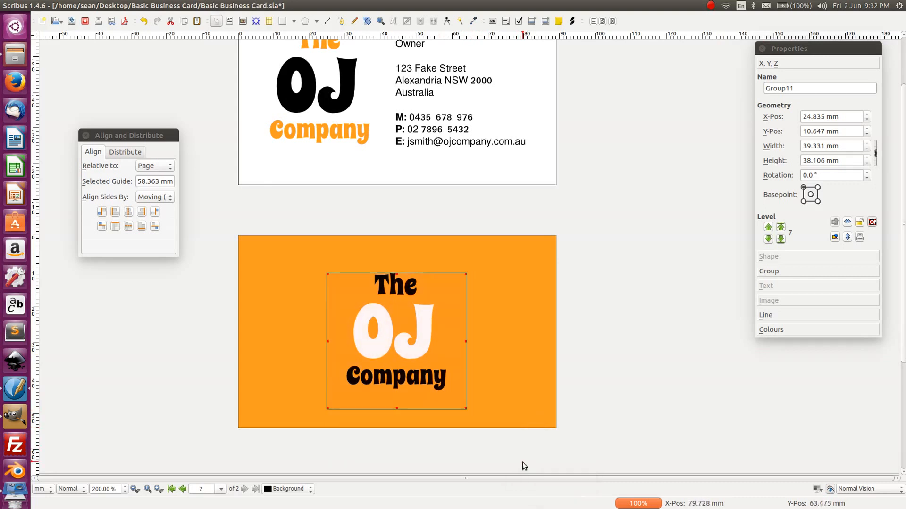
{"action": "left_click", "coordinate": [870, 223]}
{"action": "left_click", "coordinate": [859, 222]}
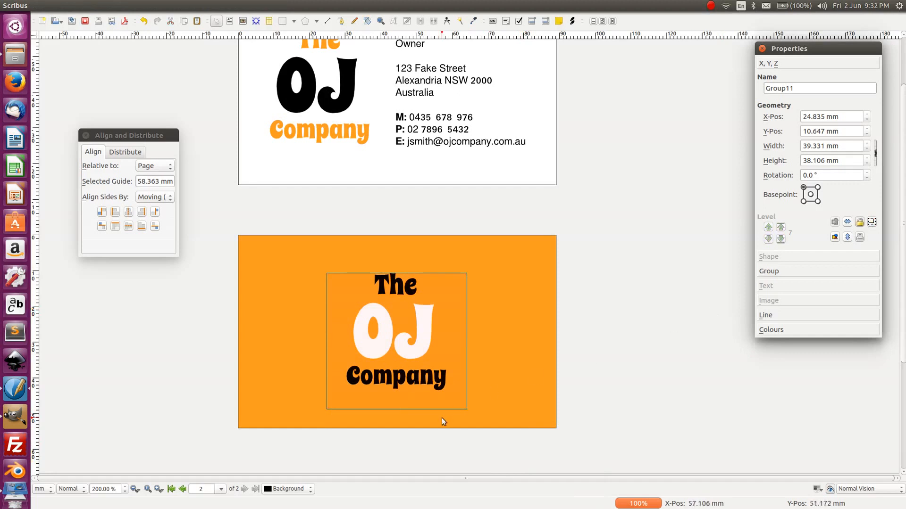
{"action": "left_click", "coordinate": [466, 409]}
{"action": "left_click_drag", "start_coordinate": [465, 409], "coordinate": [517, 448]}
{"action": "left_click", "coordinate": [859, 222]}
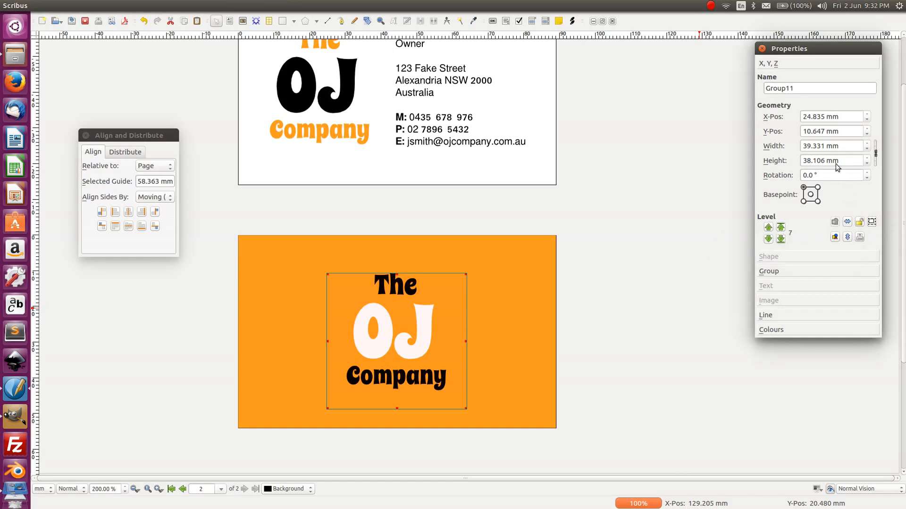
{"action": "left_click", "coordinate": [650, 265]}
{"action": "left_click", "coordinate": [389, 339]}
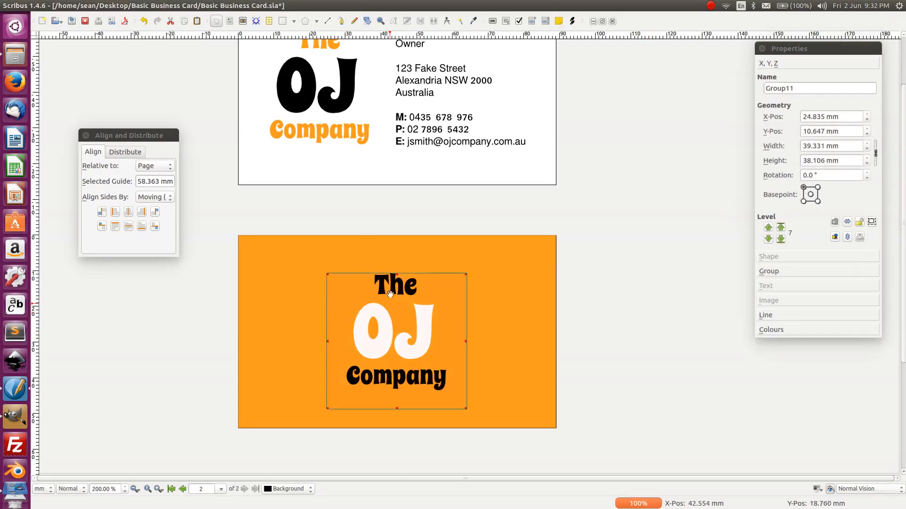
- Close Align and Distribute, open the Windows > Measurements distances readout, then close it
{"action": "left_click", "coordinate": [85, 135]}
{"action": "left_click", "coordinate": [187, 7]}
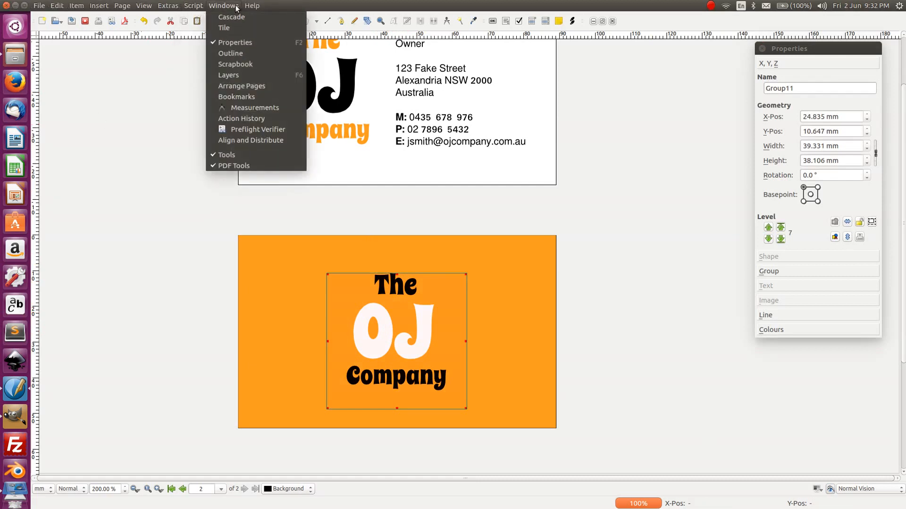
{"action": "left_click", "coordinate": [238, 108]}
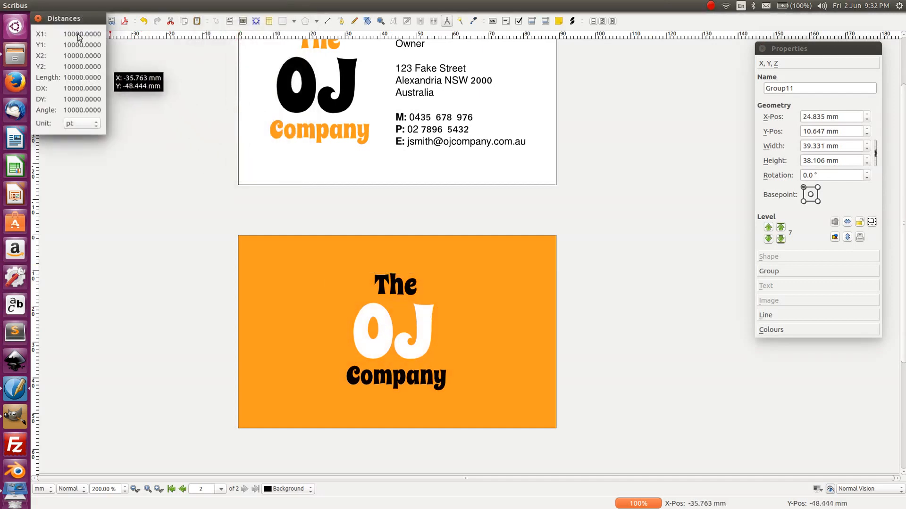
{"action": "left_click_drag", "start_coordinate": [77, 20], "coordinate": [104, 128]}
{"action": "left_click", "coordinate": [66, 127]}
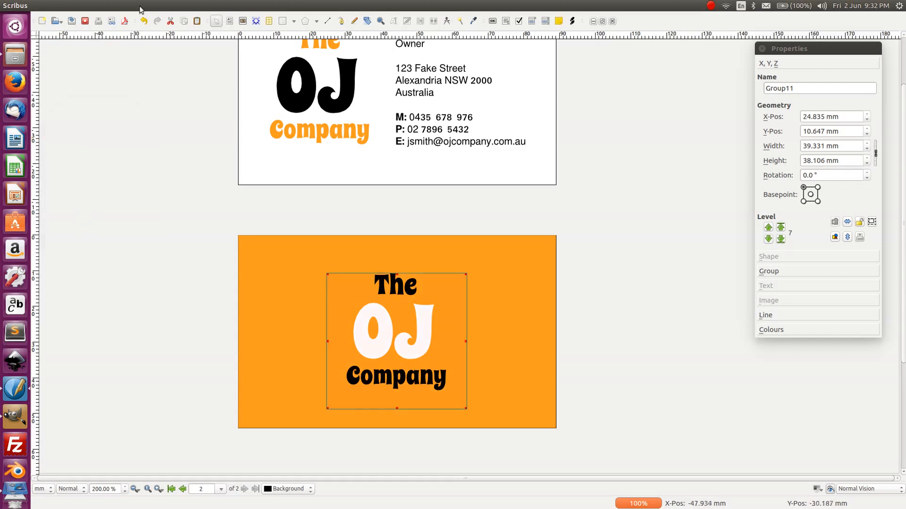
{"action": "left_click", "coordinate": [165, 5]}
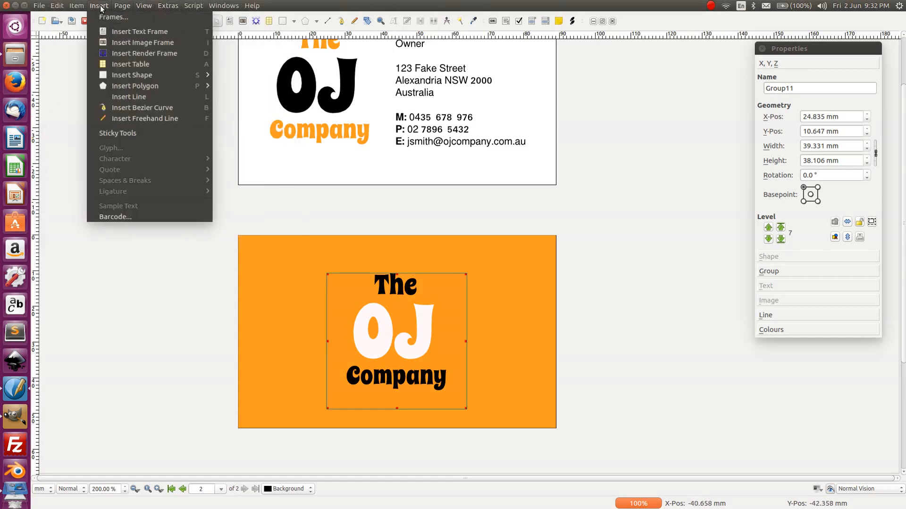
- Enlarge the logo group to 45.623 × 44.203 mm with an Item > Transform scaling of about 113%
{"action": "mouse_move", "coordinate": [78, 5]}
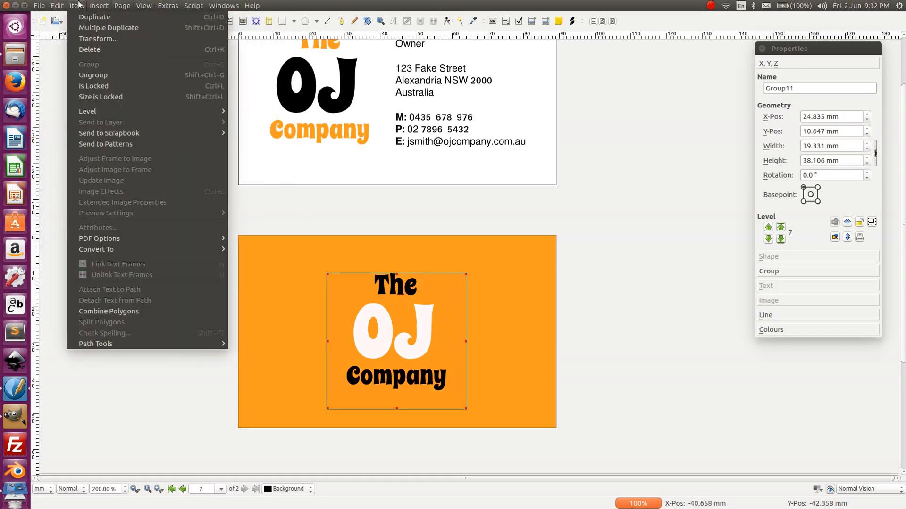
{"action": "left_click", "coordinate": [97, 38]}
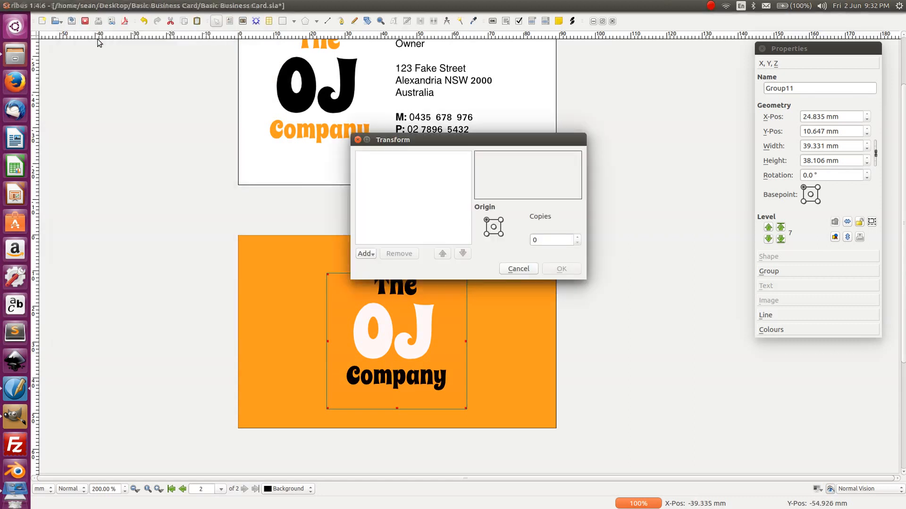
{"action": "left_click", "coordinate": [373, 255]}
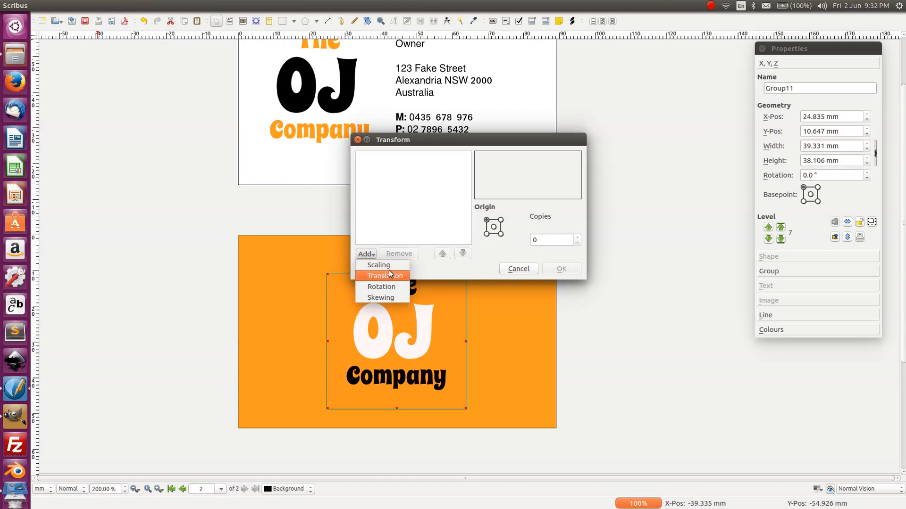
{"action": "left_click", "coordinate": [392, 264]}
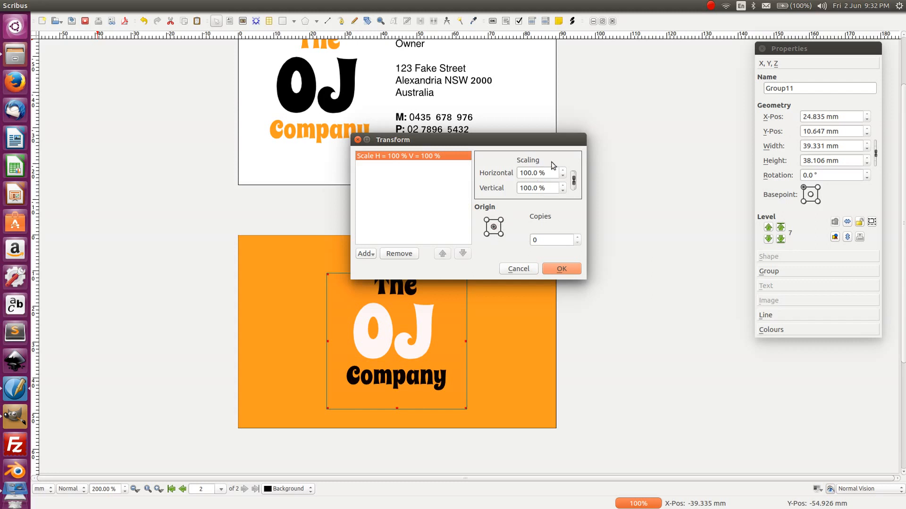
{"action": "left_click", "coordinate": [563, 171]}
{"action": "left_click", "coordinate": [563, 171]}
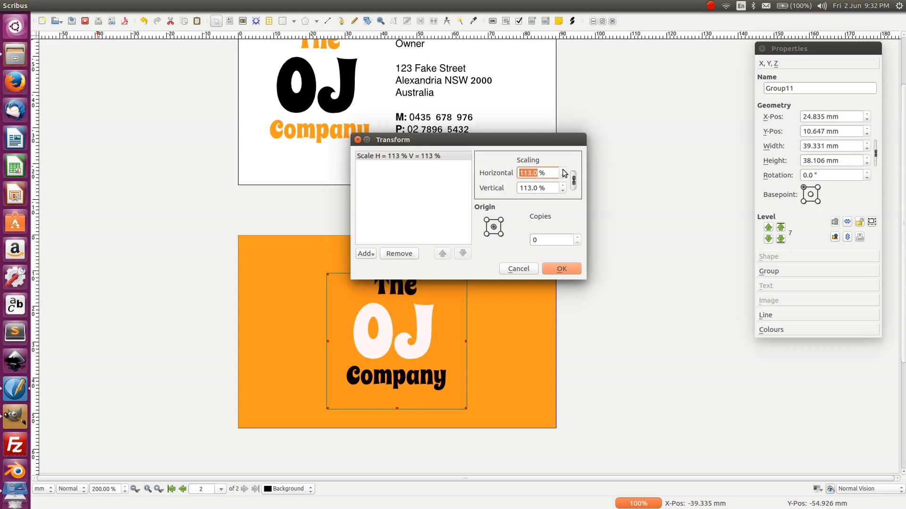
{"action": "left_click", "coordinate": [568, 267]}
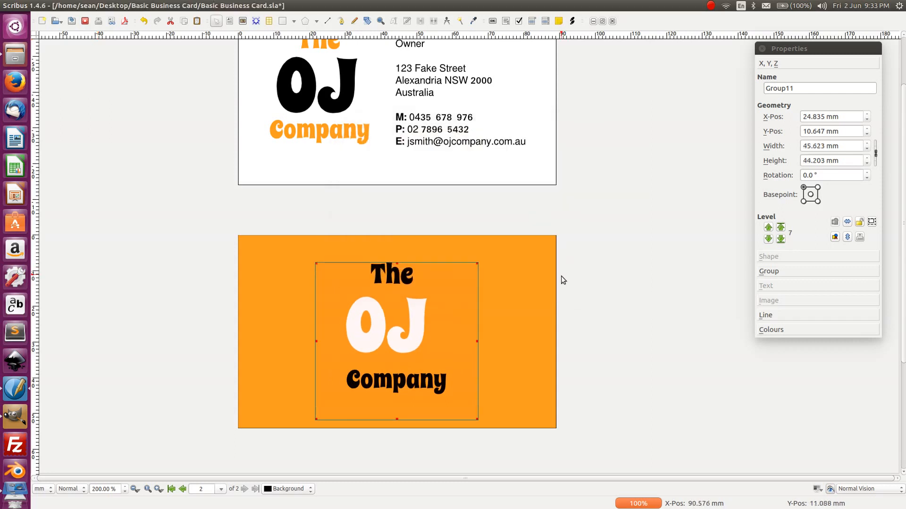
- Undo the stray shift of the white OJ text so the logo stays centred
{"action": "key", "text": "ctrl+z"}
{"action": "key", "text": "ctrl+z"}
{"action": "key", "text": "ctrl+z"}
{"action": "key", "text": "ctrl+z"}
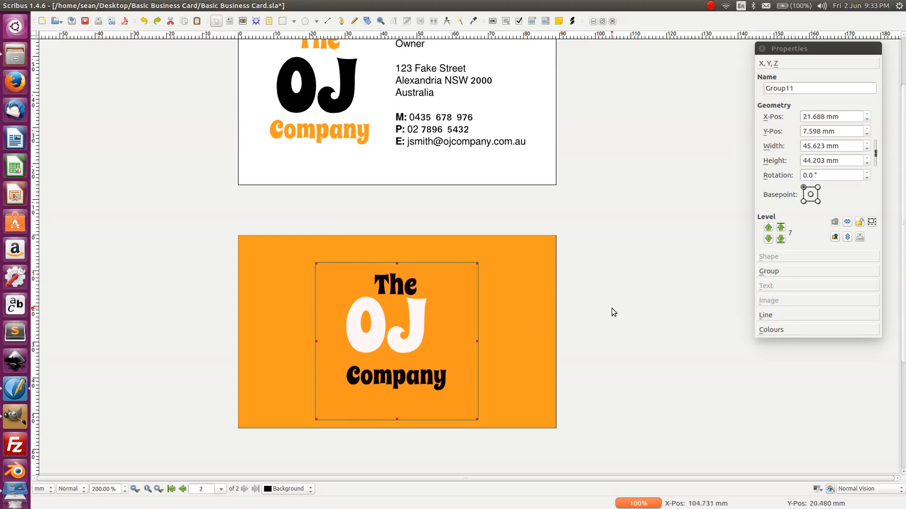
{"action": "key", "text": "ctrl+z"}
{"action": "left_click", "coordinate": [616, 312]}
{"action": "left_click", "coordinate": [408, 330]}
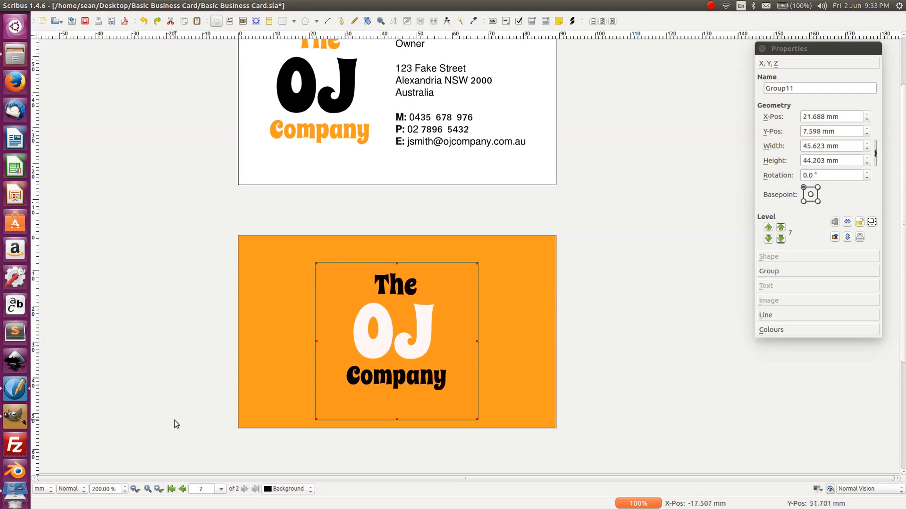
{"action": "left_click", "coordinate": [112, 21]}
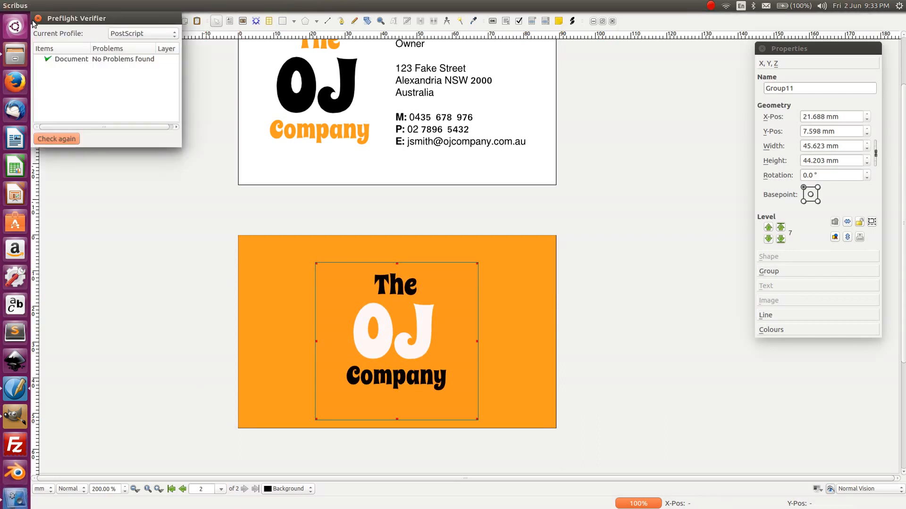
{"action": "left_click", "coordinate": [36, 22]}
{"action": "left_click", "coordinate": [649, 249]}
{"action": "left_click", "coordinate": [439, 339]}
{"action": "left_click", "coordinate": [99, 5]}
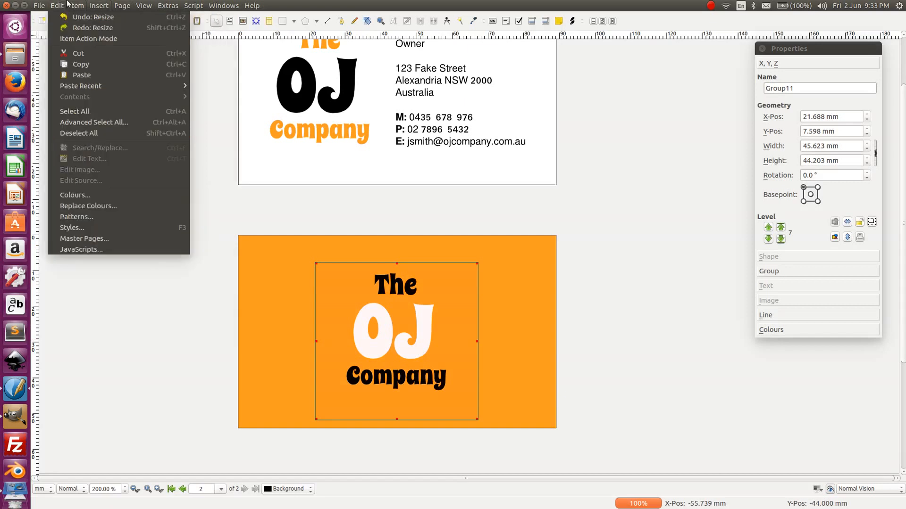
{"action": "mouse_move", "coordinate": [77, 6]}
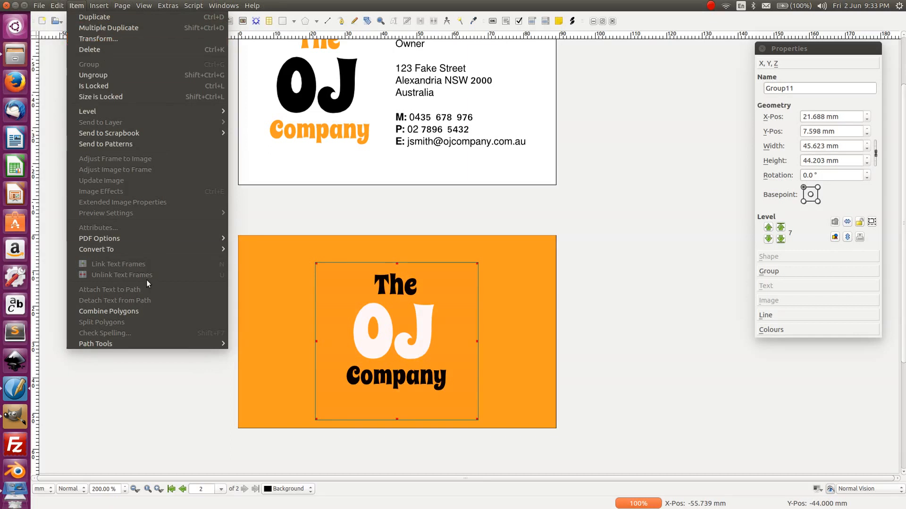
{"action": "mouse_move", "coordinate": [152, 249]}
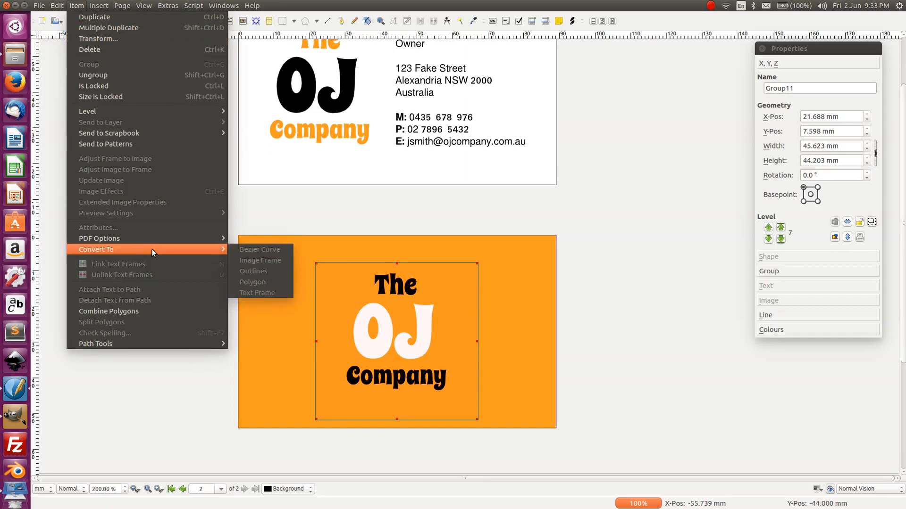
{"action": "left_click", "coordinate": [270, 198]}
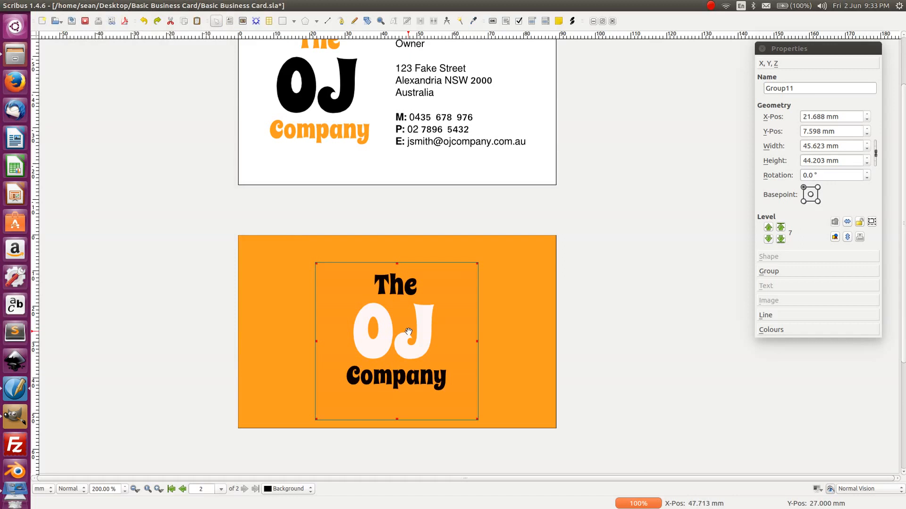
- Ungroup the back logo and convert 'The' to outlines via Item > Convert To
{"action": "key", "text": "ctrl+shift+g"}
{"action": "left_click", "coordinate": [687, 364]}
{"action": "left_click", "coordinate": [394, 277]}
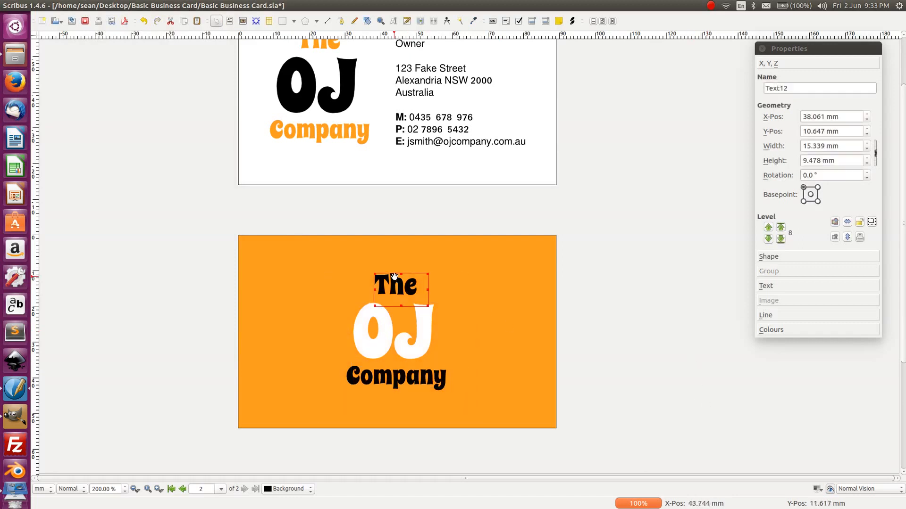
{"action": "left_click", "coordinate": [38, 6]}
{"action": "mouse_move", "coordinate": [106, 6]}
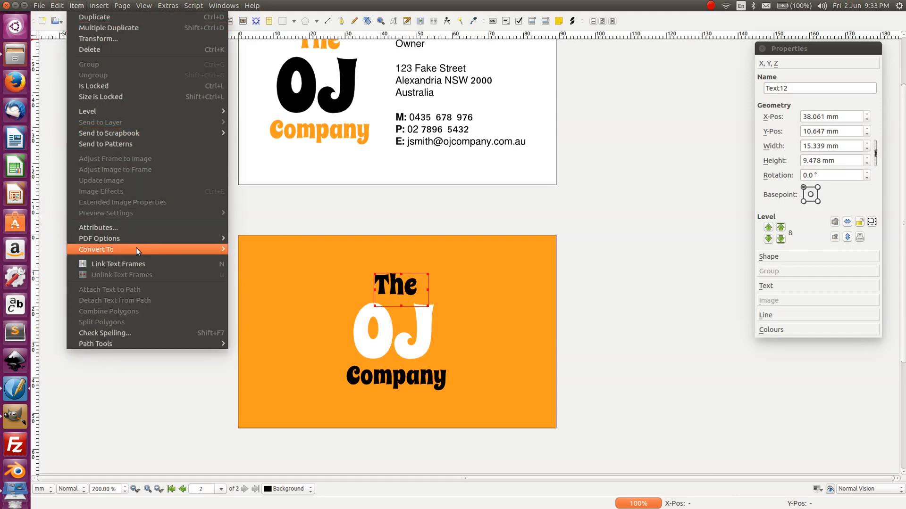
{"action": "mouse_move", "coordinate": [143, 249]}
{"action": "left_click", "coordinate": [247, 269]}
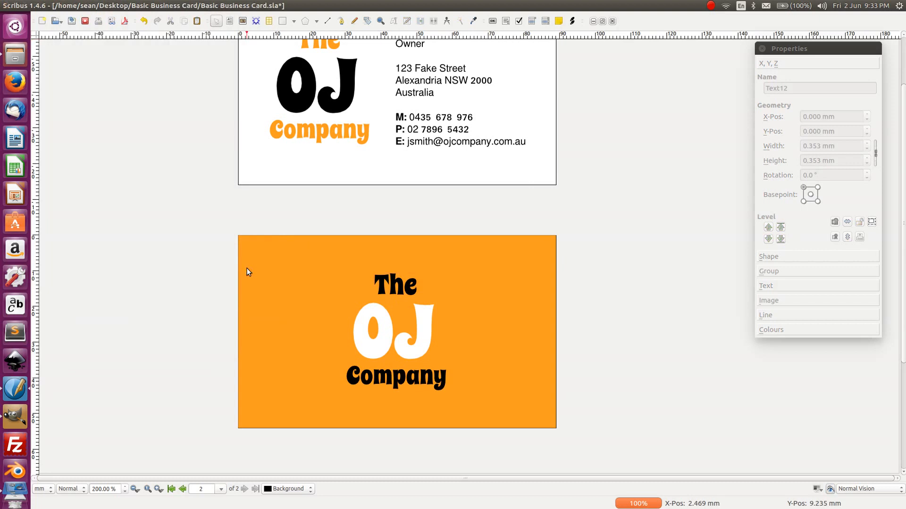
- Convert the OJ and Company text frames to outlines as well
{"action": "left_click", "coordinate": [418, 316]}
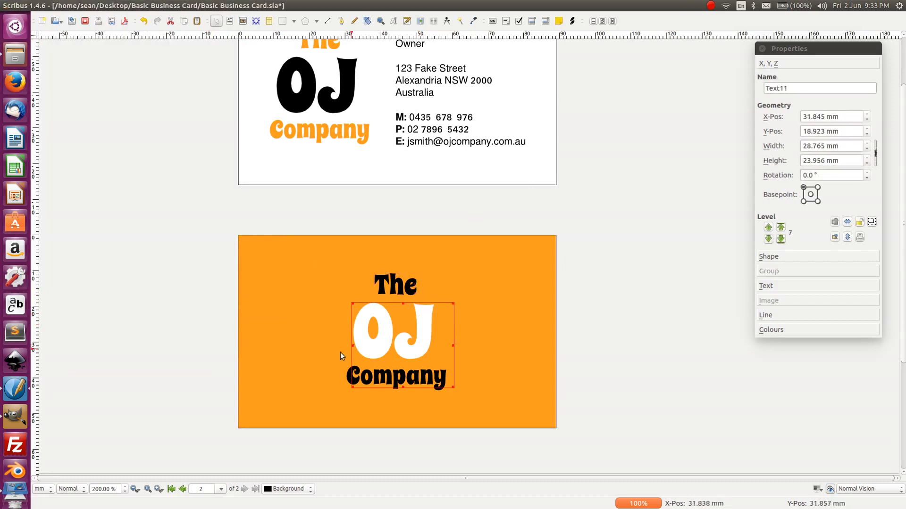
{"action": "left_click", "coordinate": [77, 6]}
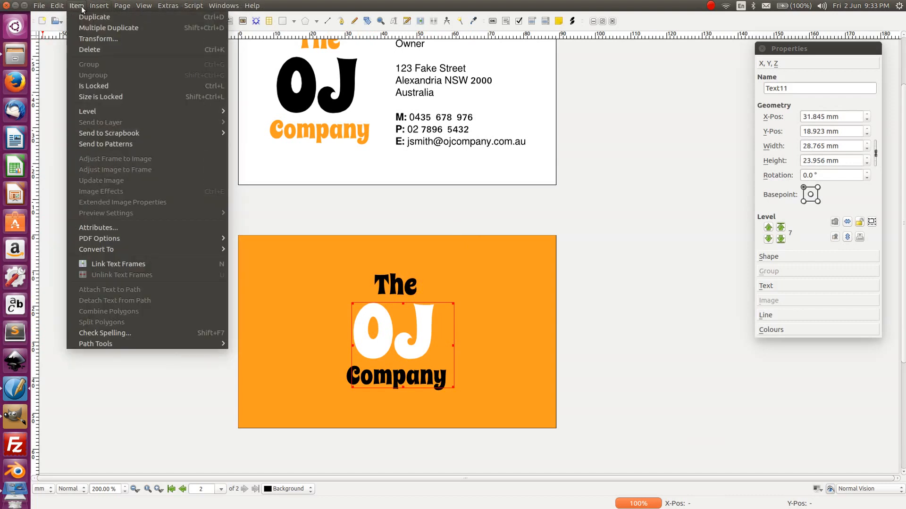
{"action": "mouse_move", "coordinate": [124, 249]}
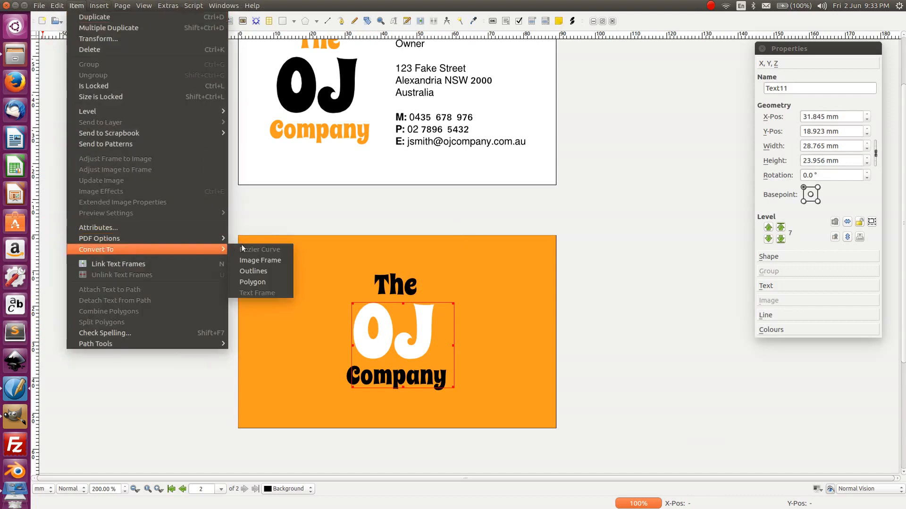
{"action": "left_click", "coordinate": [254, 270]}
{"action": "left_click", "coordinate": [428, 345]}
{"action": "left_click", "coordinate": [423, 377]}
{"action": "left_click", "coordinate": [76, 5]}
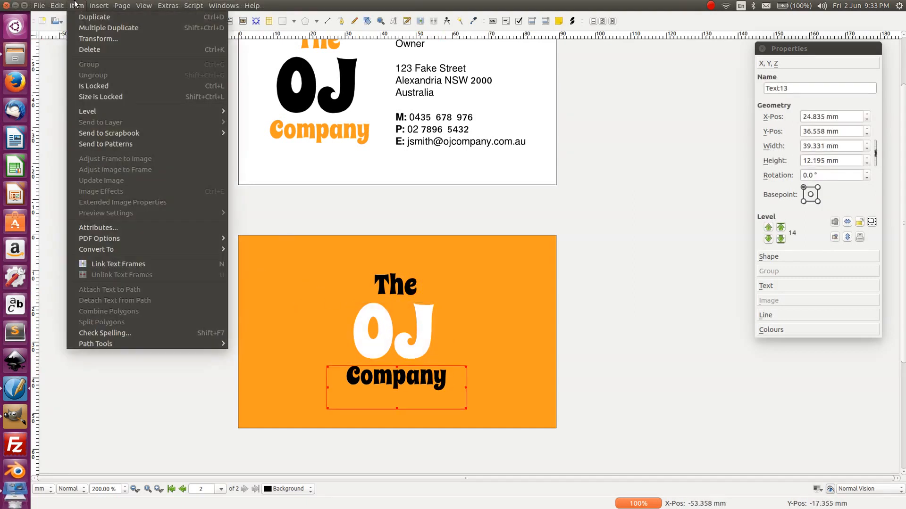
{"action": "mouse_move", "coordinate": [121, 248]}
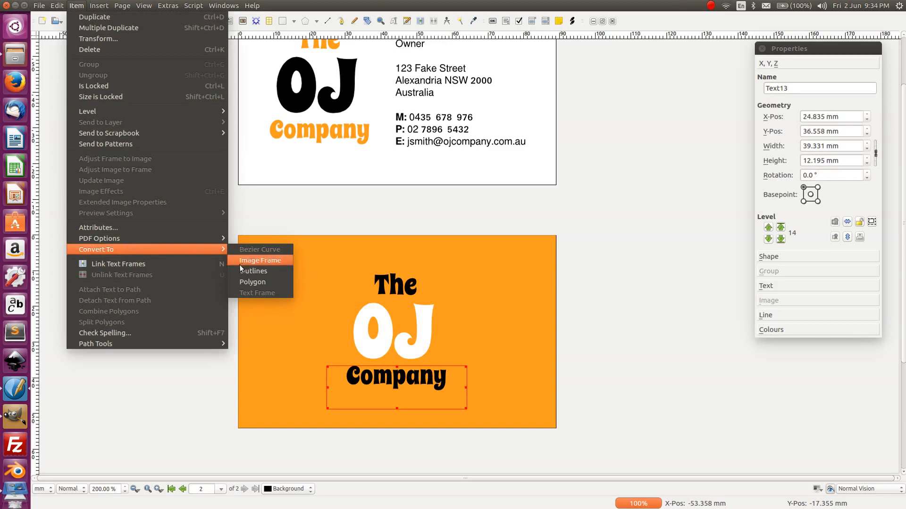
{"action": "left_click", "coordinate": [253, 268]}
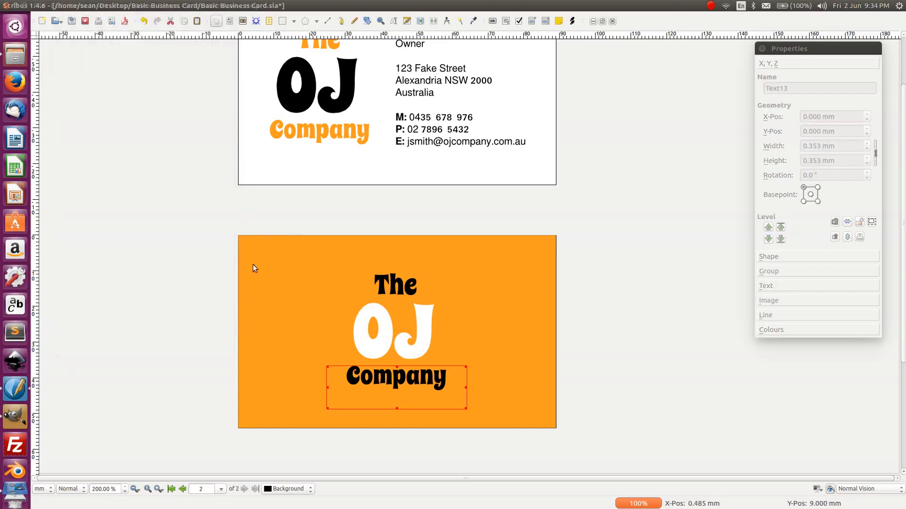
- Select the outlined OJ, The and Company shapes together
{"action": "left_click", "coordinate": [429, 340]}
{"action": "left_click", "coordinate": [400, 290], "text": "shift"}
{"action": "left_click", "coordinate": [394, 372], "text": "shift"}
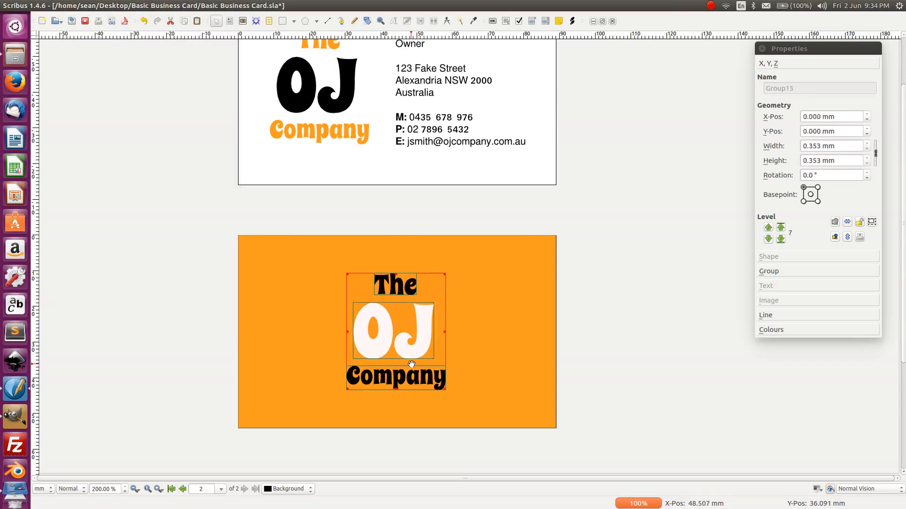
- Group The, OJ and Company, then widen the group to 36.885 mm in Properties
{"action": "key", "text": "ctrl+g"}
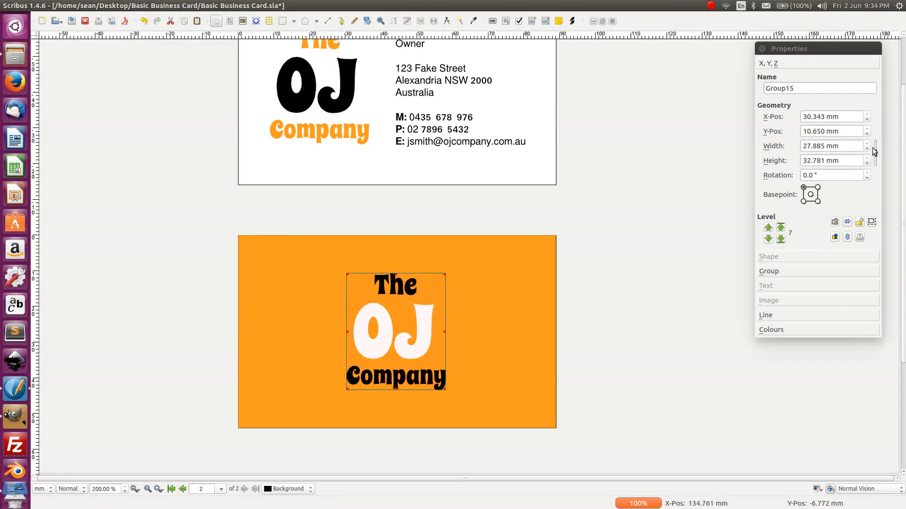
{"action": "left_click", "coordinate": [867, 143]}
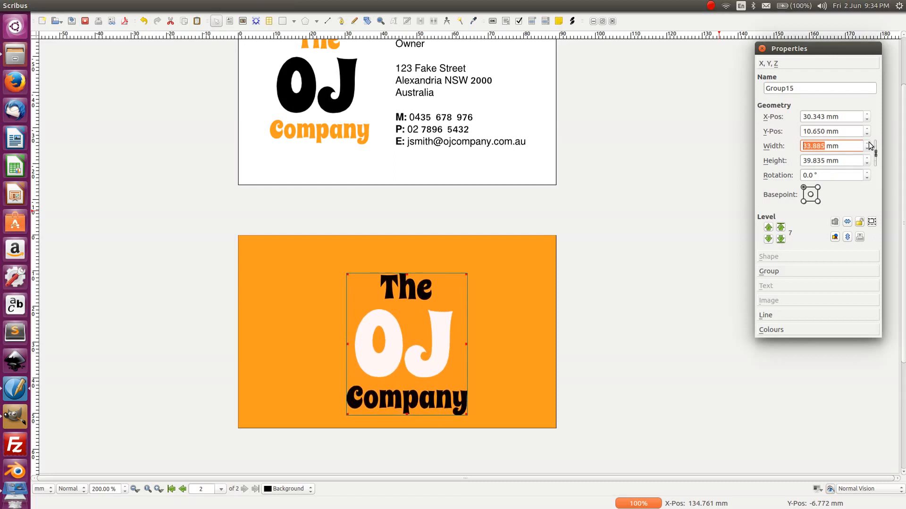
{"action": "left_click", "coordinate": [868, 143]}
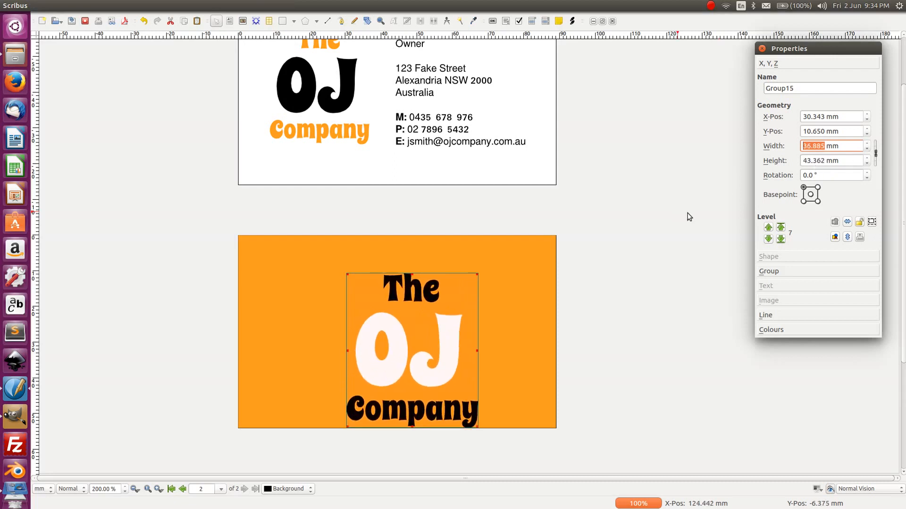
- Nudge the logo group higher with the arrow keys to X 29.543 mm, Y 5.650 mm
{"action": "left_click", "coordinate": [494, 308]}
{"action": "left_click", "coordinate": [399, 346]}
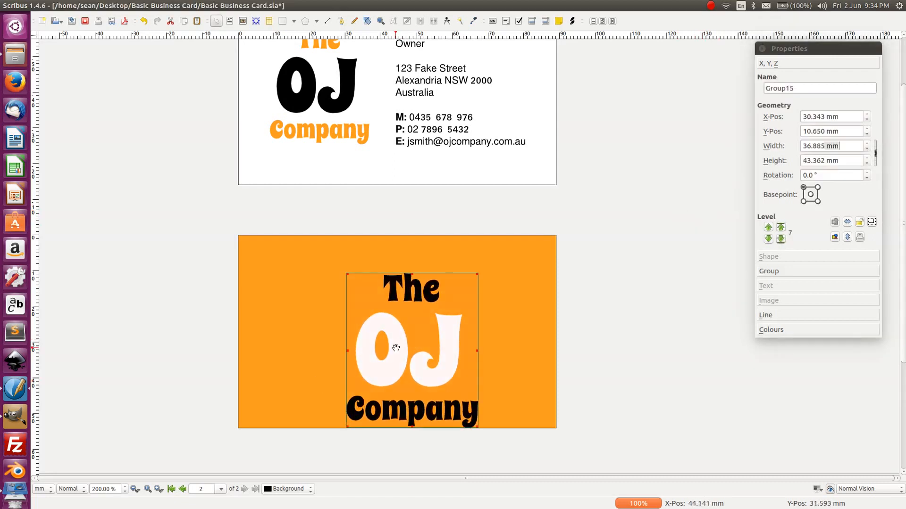
{"action": "key", "text": "Up"}
{"action": "key", "text": "Up"}
{"action": "key", "text": "Up"}
{"action": "key", "text": "Up"}
{"action": "key", "text": "Up"}
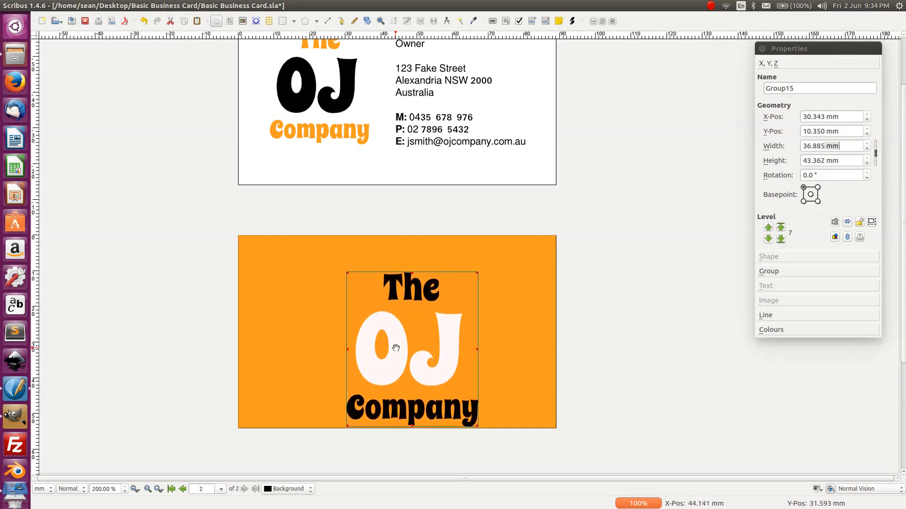
{"action": "key", "text": "Up"}
{"action": "key", "text": "Up"}
{"action": "key", "text": "Up"}
{"action": "key", "text": "Up"}
{"action": "key", "text": "Up"}
{"action": "key", "text": "Up"}
{"action": "key", "text": "Up"}
{"action": "key", "text": "Up"}
{"action": "key", "text": "Up"}
{"action": "key", "text": "Up"}
{"action": "key", "text": "Up"}
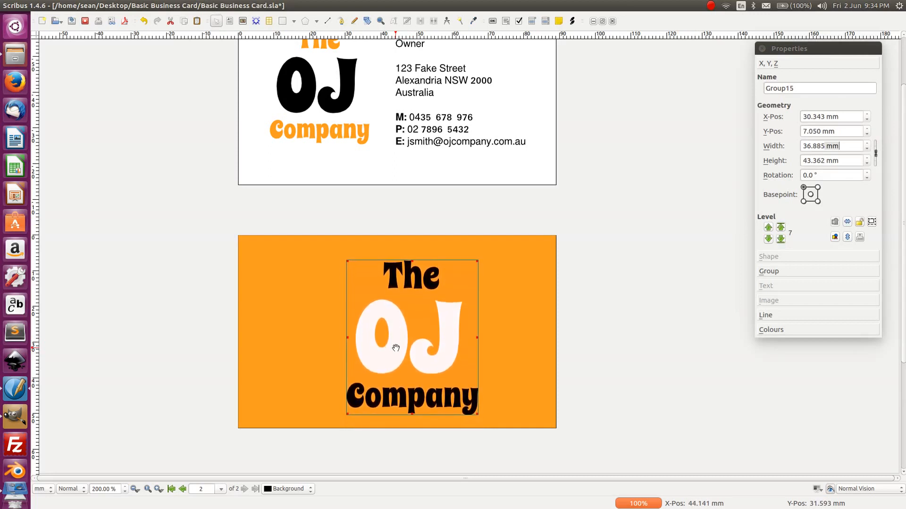
{"action": "key", "text": "Up"}
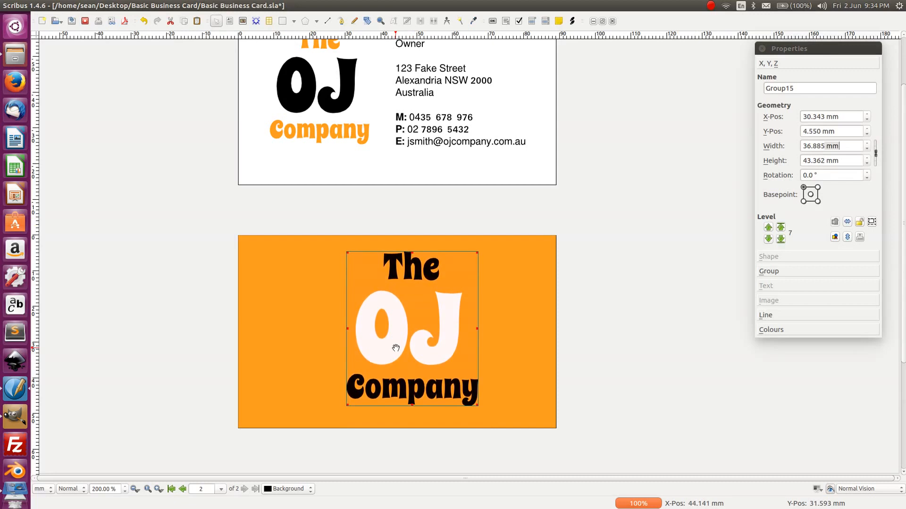
{"action": "key", "text": "Down"}
{"action": "key", "text": "Down"}
{"action": "key", "text": "Down"}
{"action": "key", "text": "Down"}
{"action": "key", "text": "Down"}
{"action": "key", "text": "Down"}
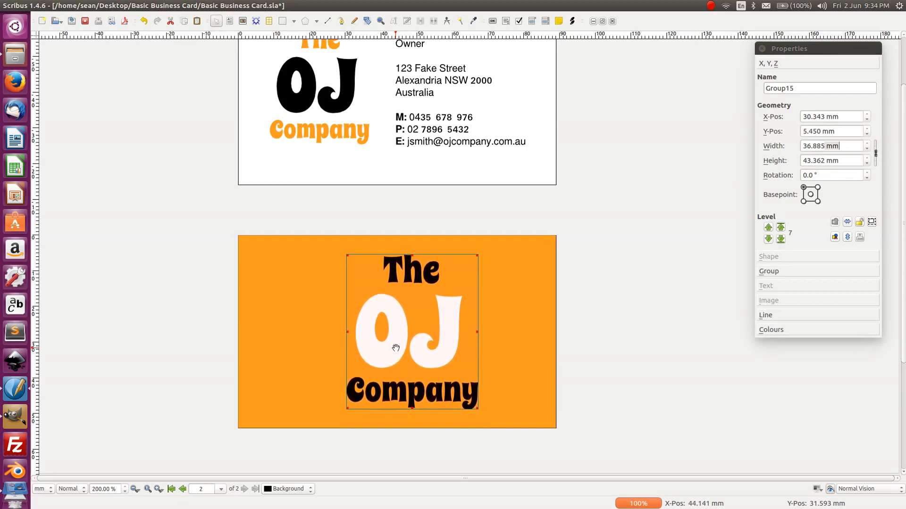
{"action": "key", "text": "Left"}
{"action": "key", "text": "Left"}
{"action": "key", "text": "Left"}
{"action": "key", "text": "Left"}
{"action": "key", "text": "Left"}
{"action": "key", "text": "Left"}
{"action": "key", "text": "Left"}
{"action": "key", "text": "Left"}
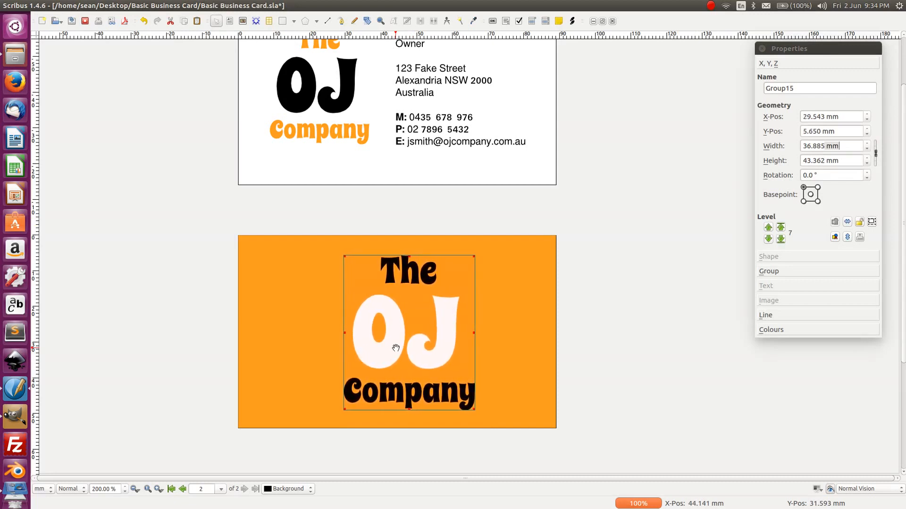
{"action": "left_click", "coordinate": [168, 5]}
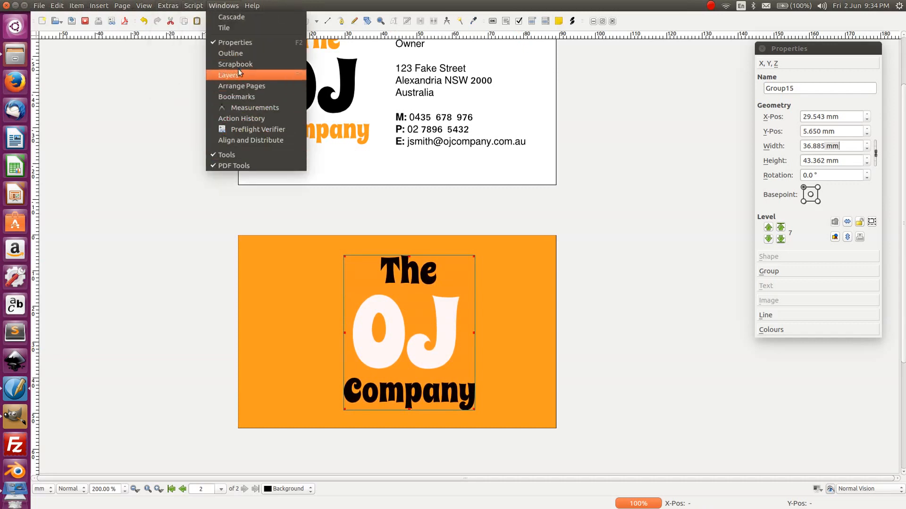
- Open Align and Distribute and centre the logo group horizontally and vertically on the page
{"action": "left_click", "coordinate": [251, 140]}
{"action": "left_click", "coordinate": [123, 208]}
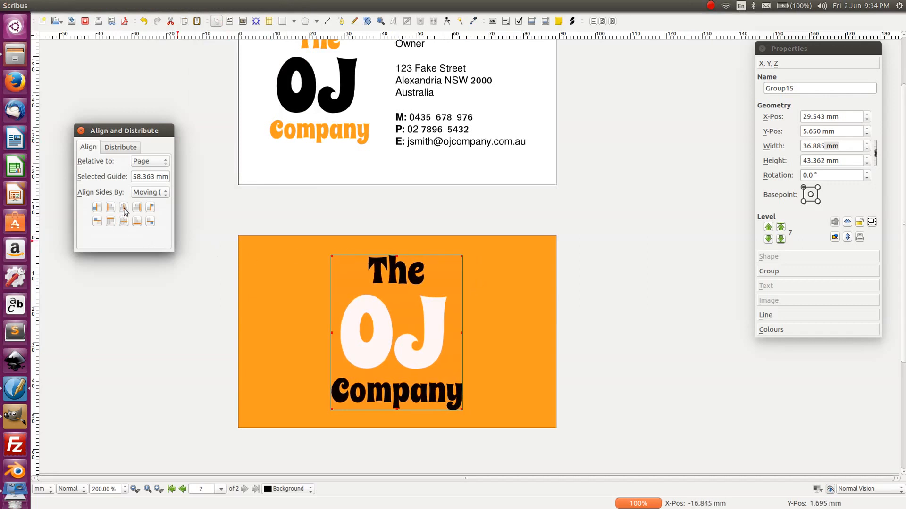
{"action": "left_click", "coordinate": [124, 222]}
{"action": "left_click", "coordinate": [173, 375]}
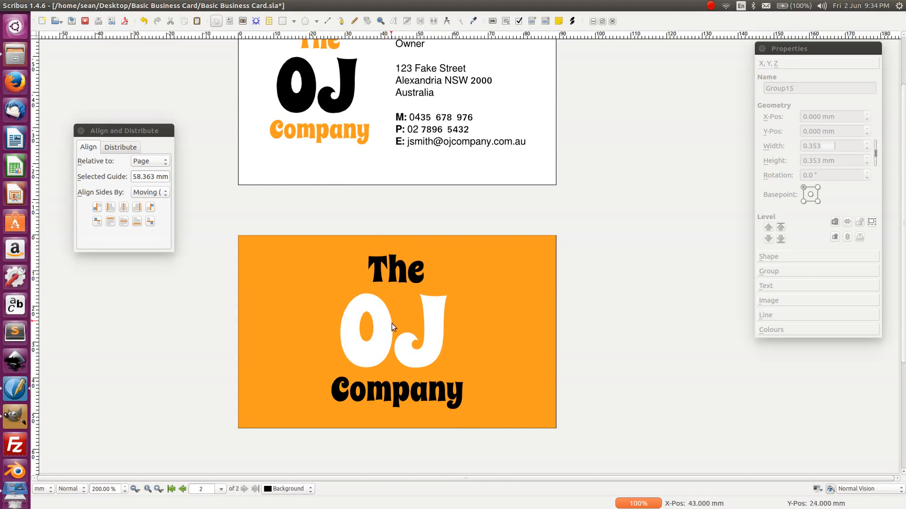
- Reselect the 35.885 × 42.186 mm logo group and re-centre it on the page
{"action": "left_click", "coordinate": [398, 283]}
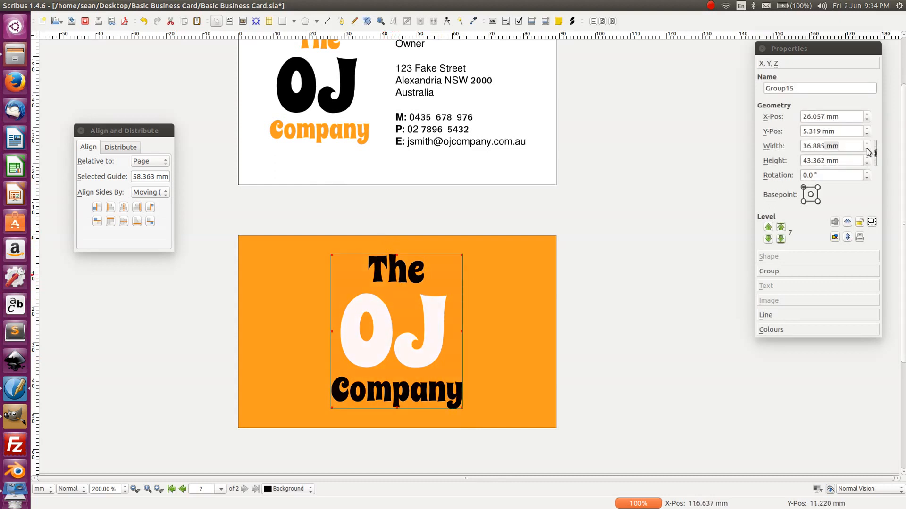
{"action": "scroll", "coordinate": [867, 149], "scroll_direction": "down", "scroll_amount": 3}
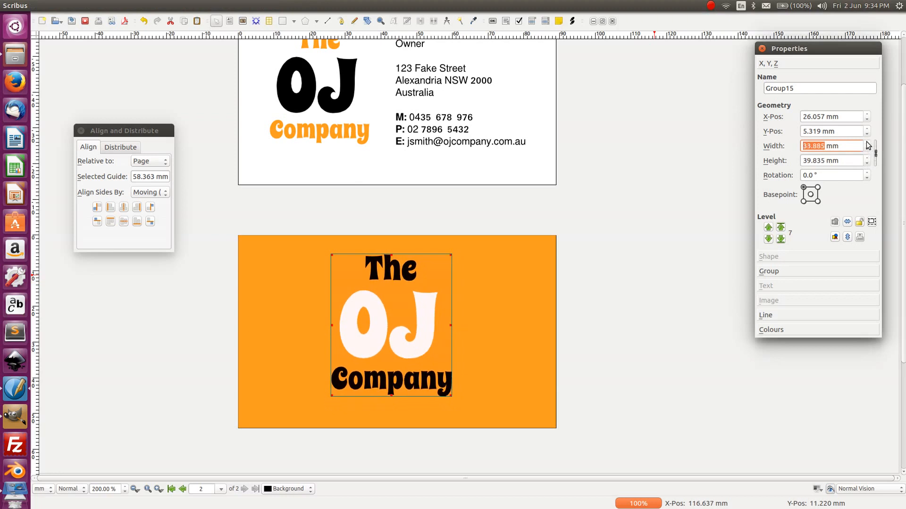
{"action": "scroll", "coordinate": [867, 146], "scroll_direction": "up", "scroll_amount": 2}
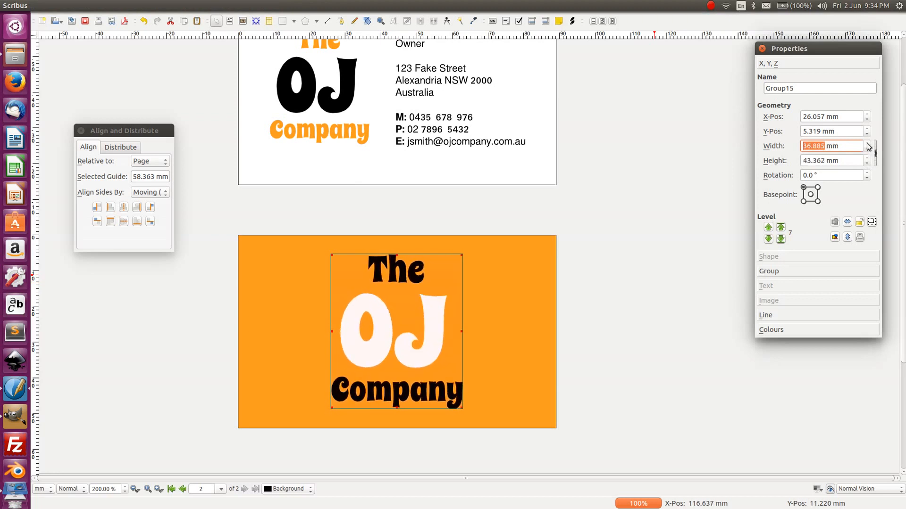
{"action": "scroll", "coordinate": [867, 149], "scroll_direction": "down", "scroll_amount": 1}
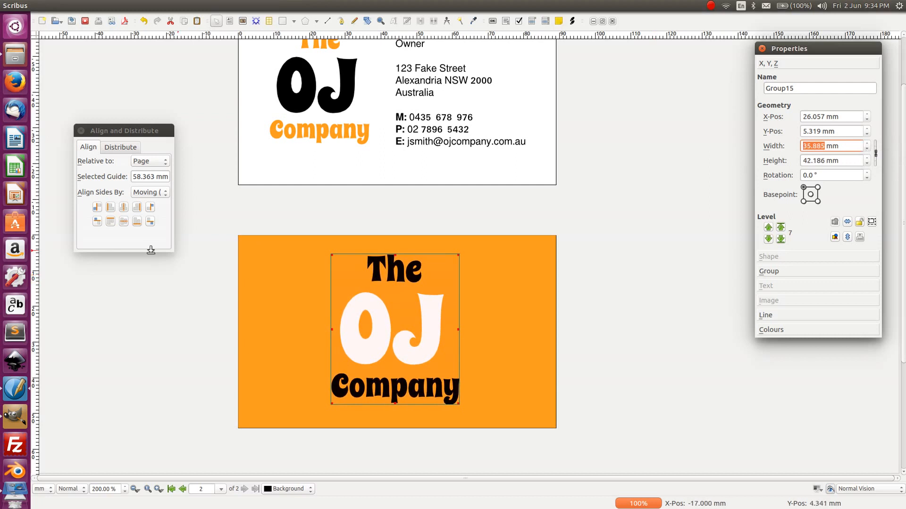
{"action": "left_click", "coordinate": [120, 209]}
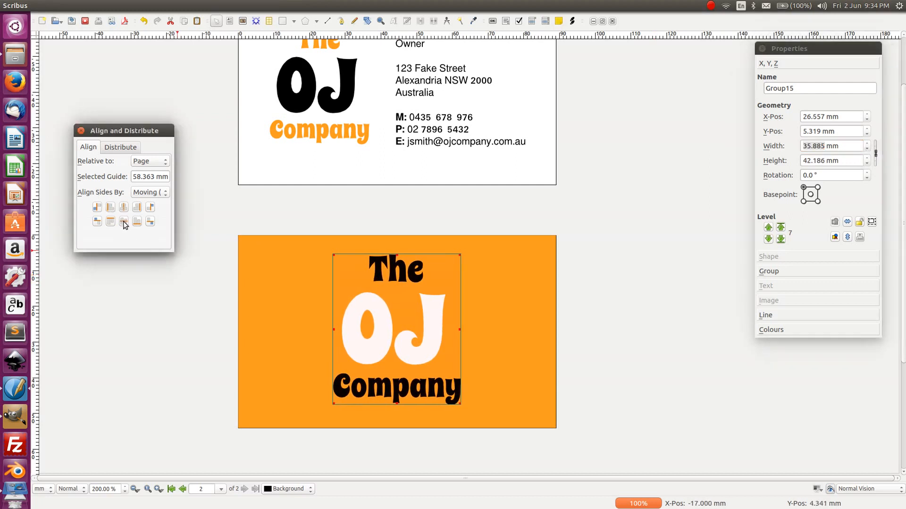
{"action": "left_click", "coordinate": [124, 225]}
{"action": "left_click", "coordinate": [125, 324]}
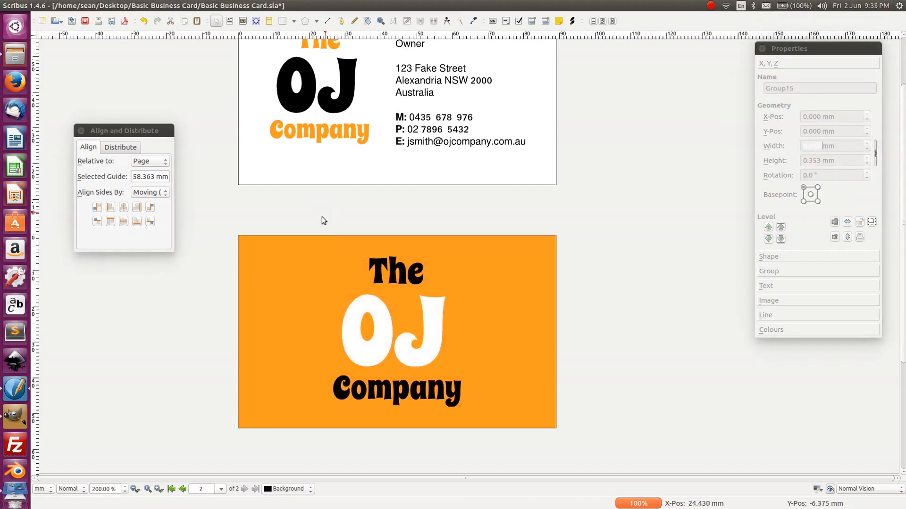
{"action": "scroll", "coordinate": [322, 220], "scroll_direction": "up", "scroll_amount": 2}
- Ungroup the front card's logo and convert the orange 'The' to outlines
{"action": "left_click", "coordinate": [383, 397]}
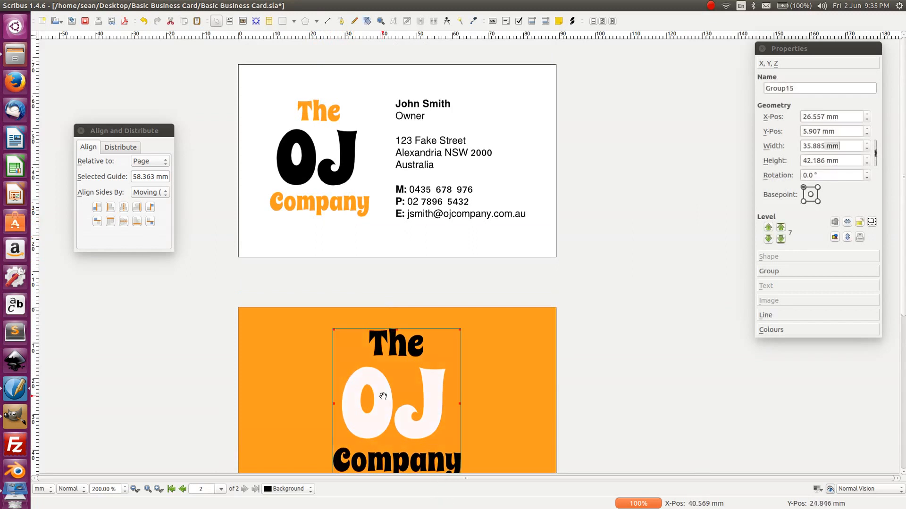
{"action": "left_click", "coordinate": [354, 173]}
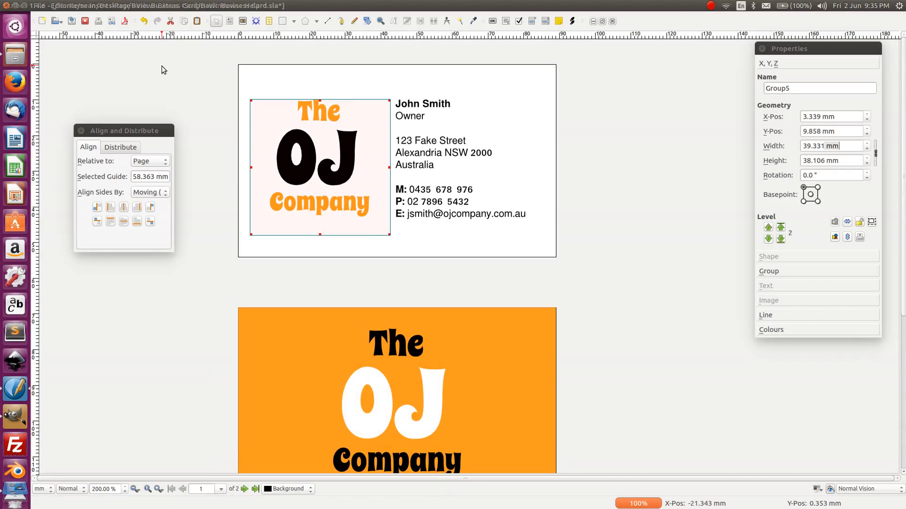
{"action": "key", "text": "ctrl+shift+g"}
{"action": "left_click", "coordinate": [193, 93]}
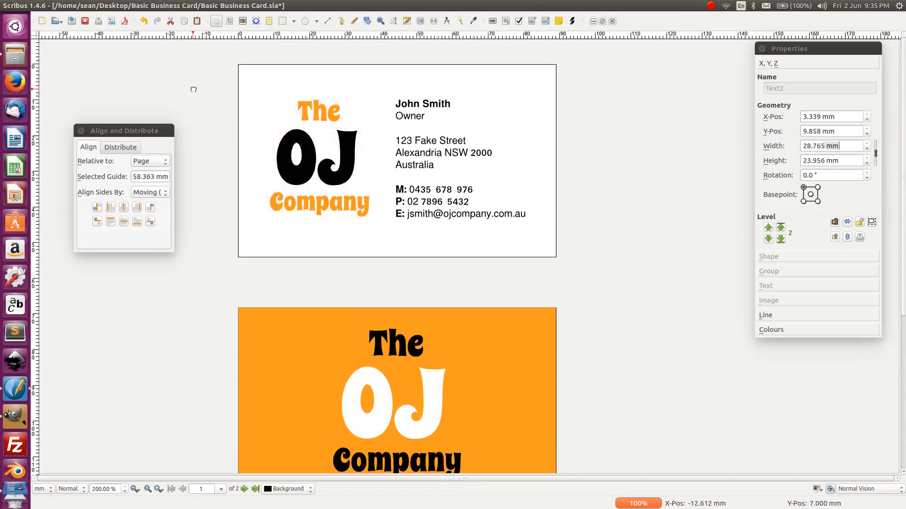
{"action": "left_click", "coordinate": [319, 110]}
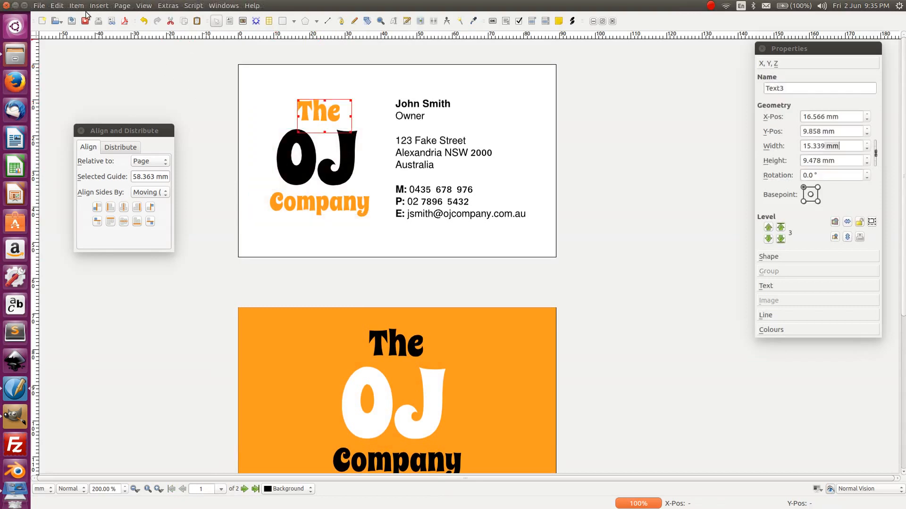
{"action": "left_click", "coordinate": [97, 6]}
{"action": "mouse_move", "coordinate": [77, 6]}
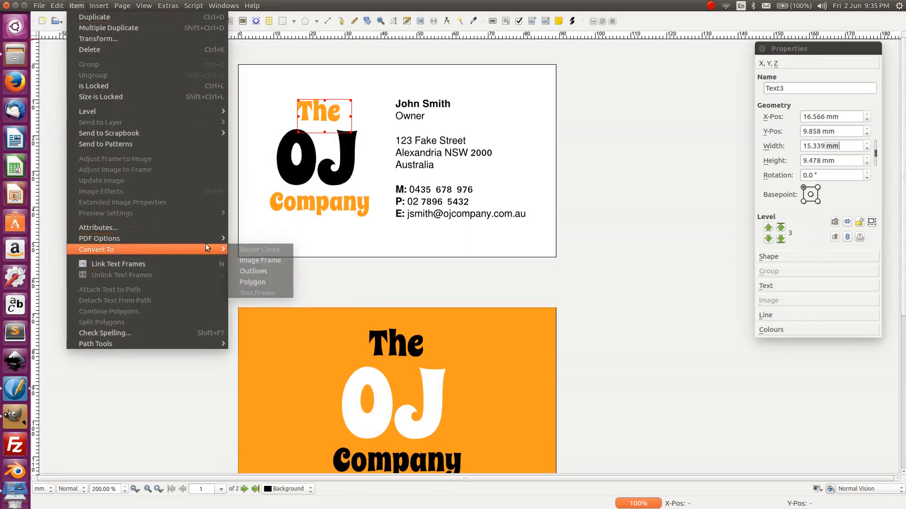
{"action": "mouse_move", "coordinate": [218, 248]}
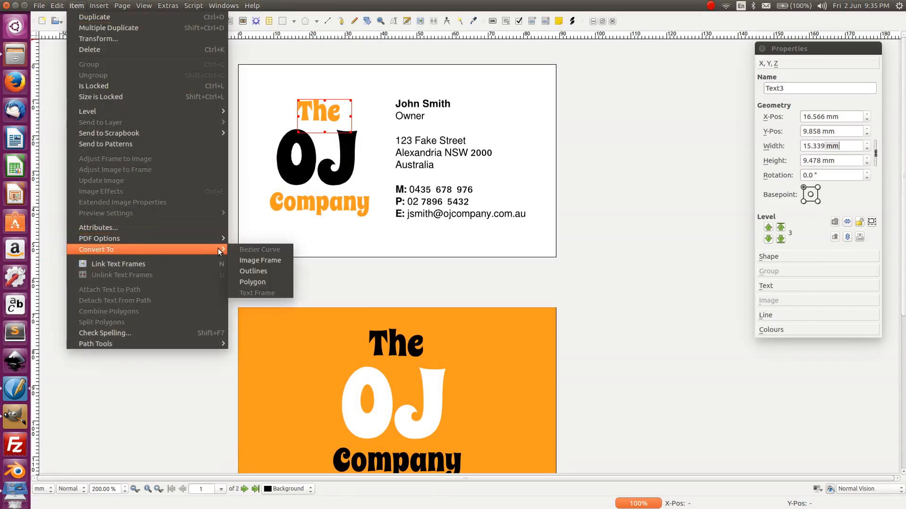
{"action": "left_click", "coordinate": [253, 268]}
- Convert the front logo's OJ and Company text to outlines
{"action": "left_click", "coordinate": [286, 134]}
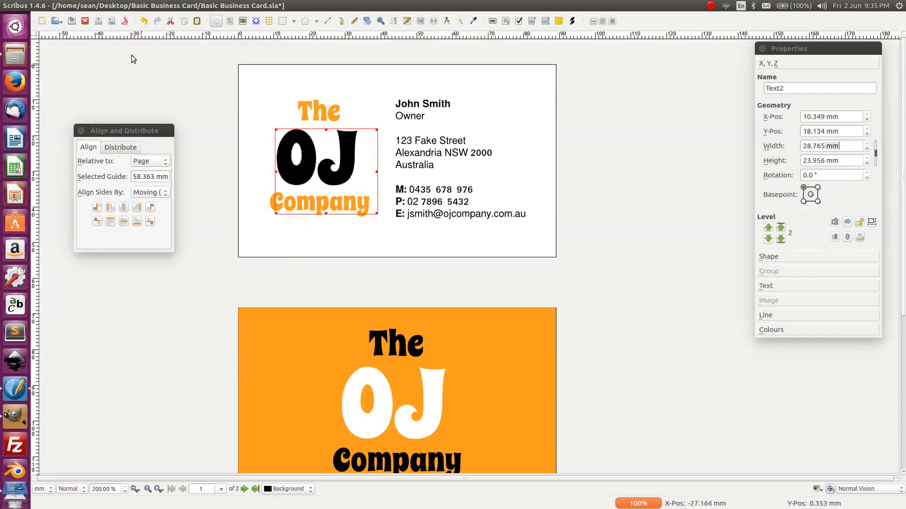
{"action": "left_click", "coordinate": [84, 6]}
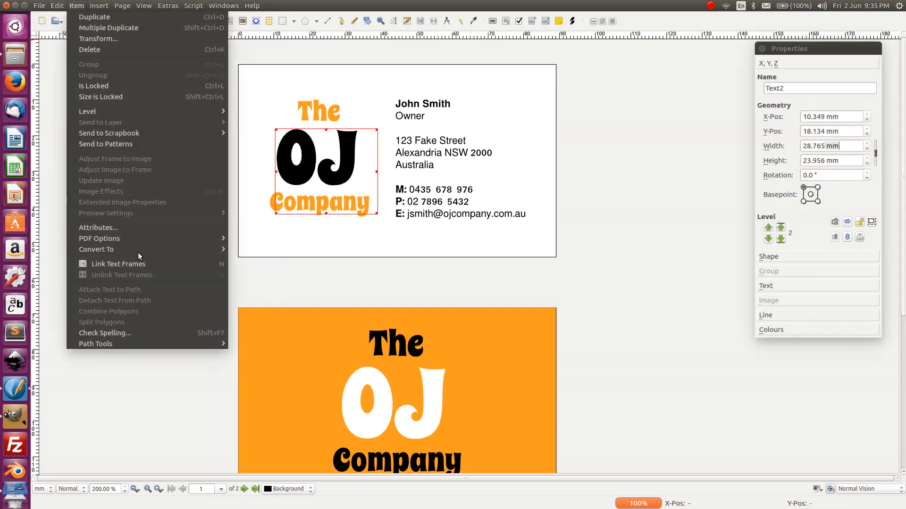
{"action": "mouse_move", "coordinate": [152, 248]}
{"action": "left_click", "coordinate": [255, 271]}
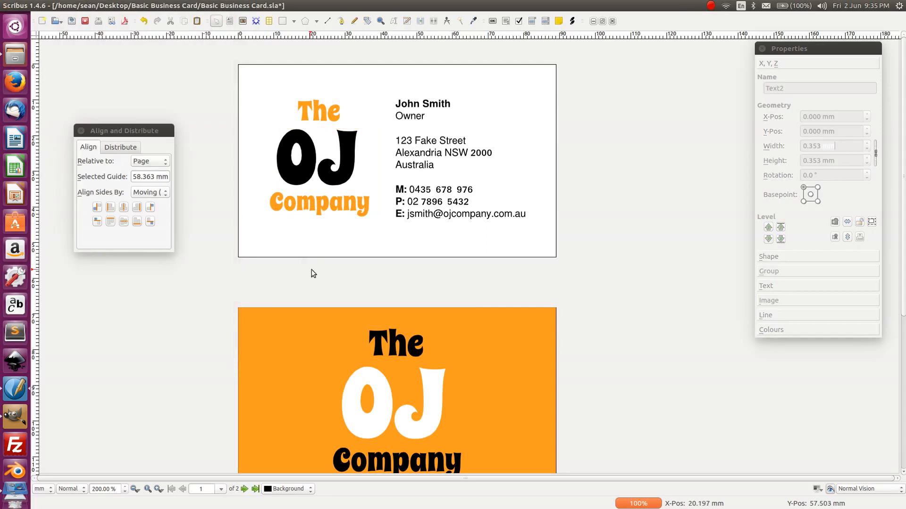
{"action": "left_click", "coordinate": [311, 198]}
{"action": "left_click", "coordinate": [76, 5]}
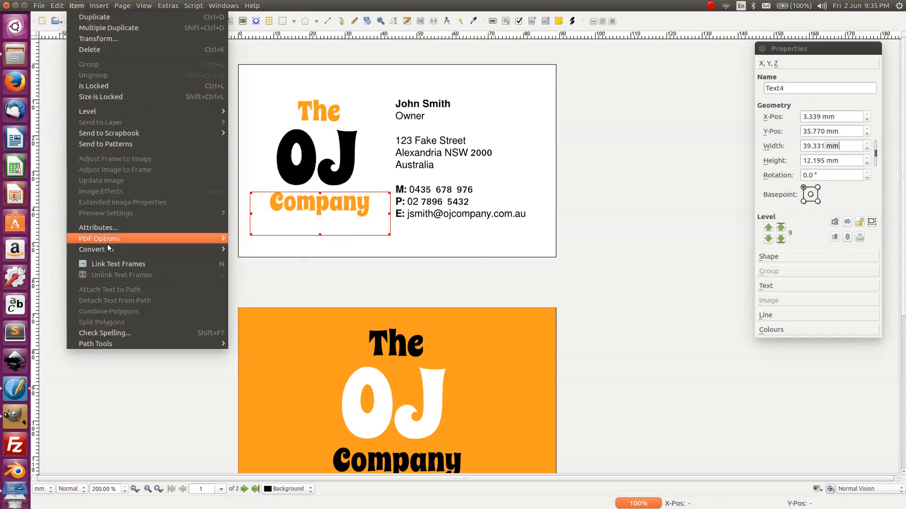
{"action": "mouse_move", "coordinate": [150, 249]}
{"action": "left_click", "coordinate": [236, 272]}
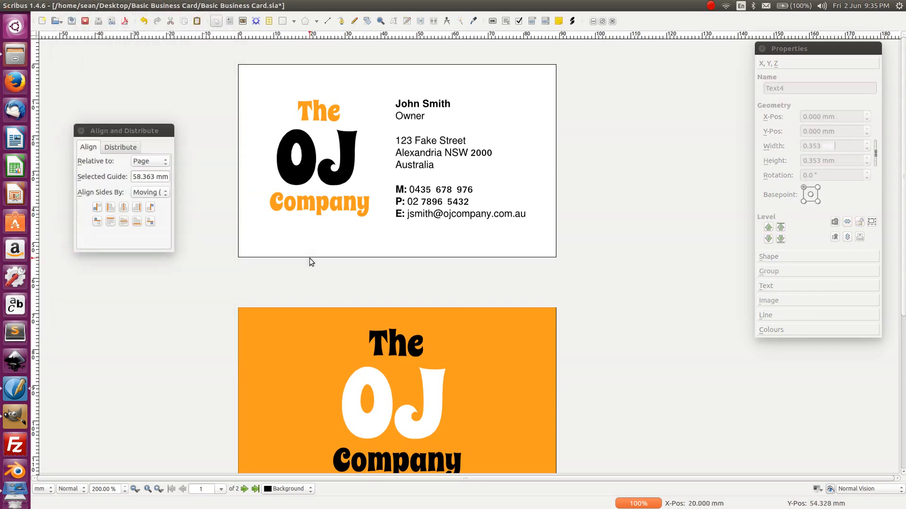
- Group the three outlined front logo words and centre the group vertically on the card
{"action": "left_click", "coordinate": [305, 198]}
{"action": "left_click", "coordinate": [303, 146], "text": "shift"}
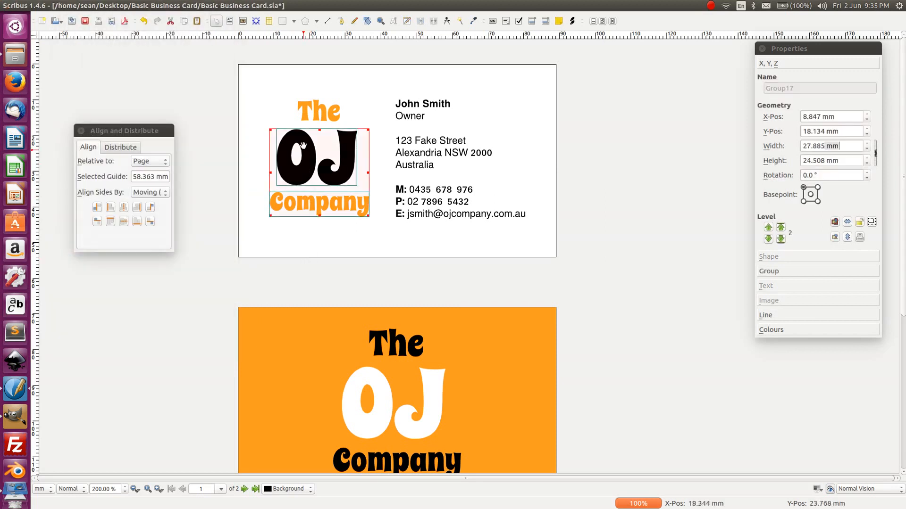
{"action": "left_click", "coordinate": [305, 115], "text": "shift"}
{"action": "key", "text": "ctrl+g"}
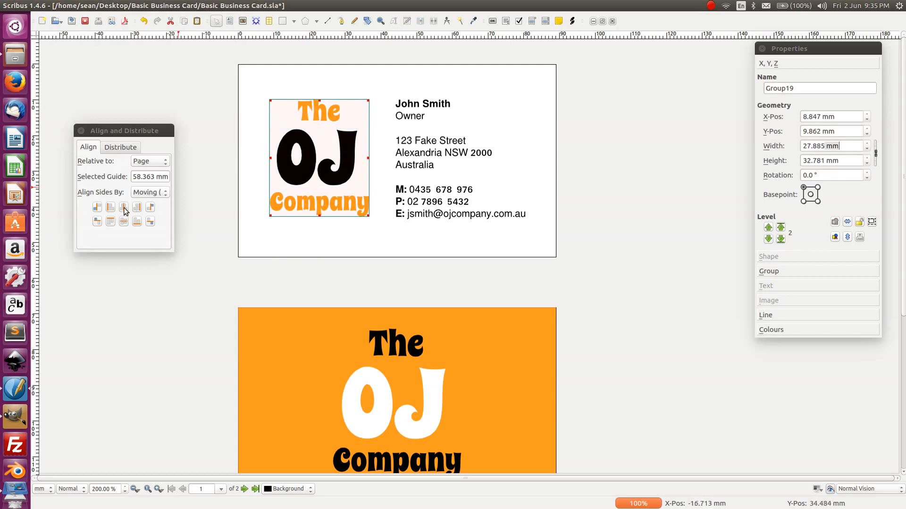
{"action": "left_click", "coordinate": [123, 222]}
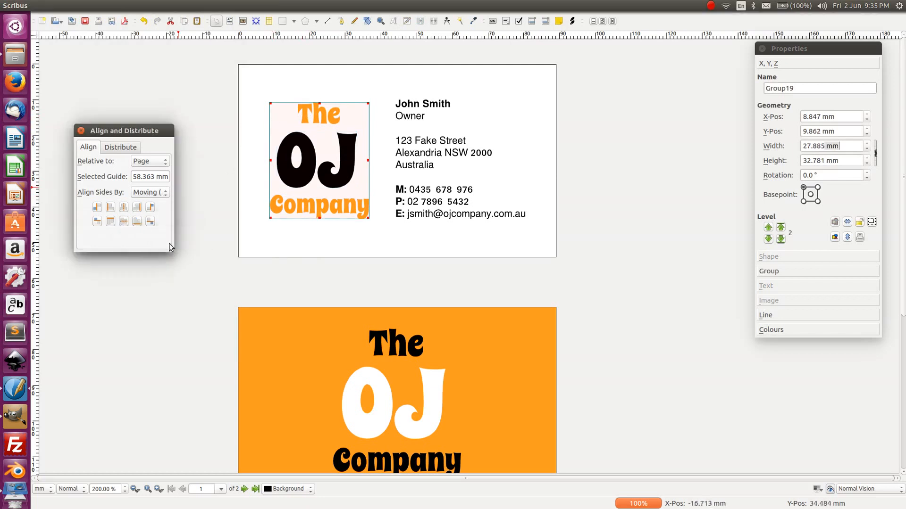
- Nudge the contact details frame with arrow keys to Y 9.766 mm
{"action": "left_click", "coordinate": [422, 149]}
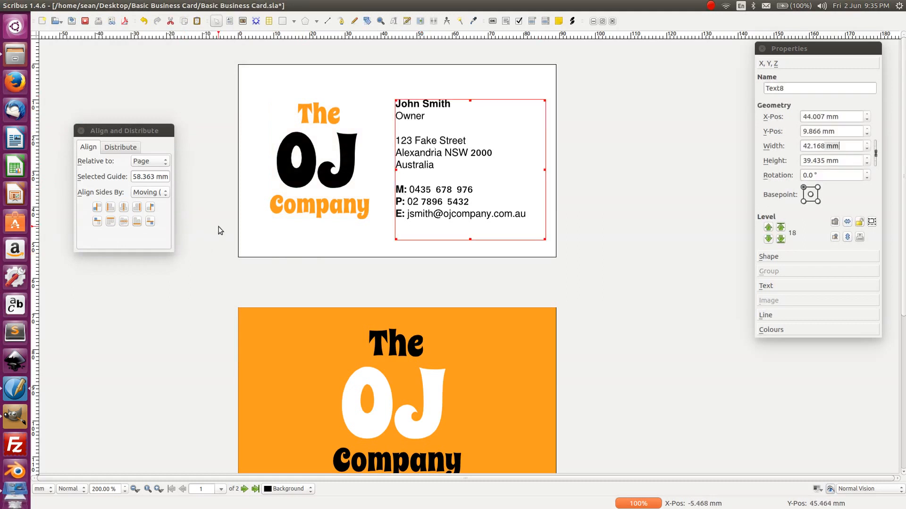
{"action": "key", "text": "Up"}
{"action": "key", "text": "Up"}
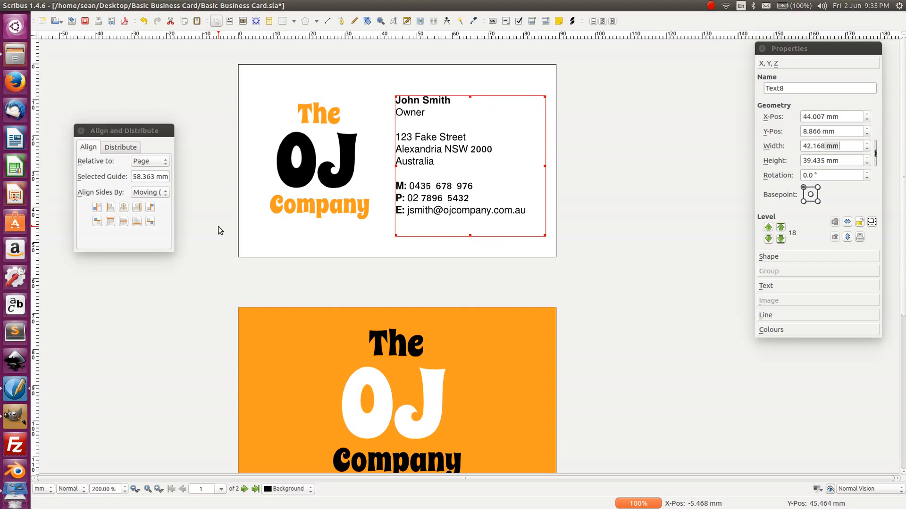
{"action": "key", "text": "Down"}
{"action": "key", "text": "Down"}
{"action": "key", "text": "Down"}
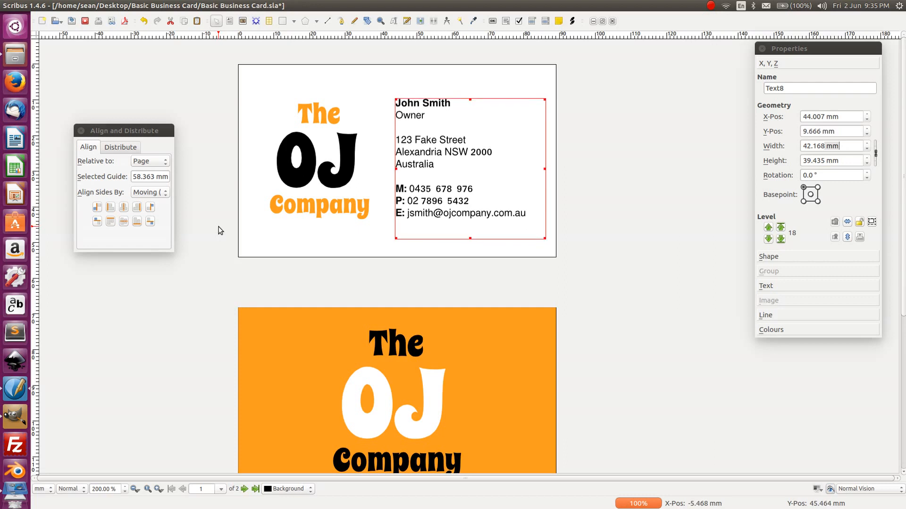
{"action": "key", "text": "Down"}
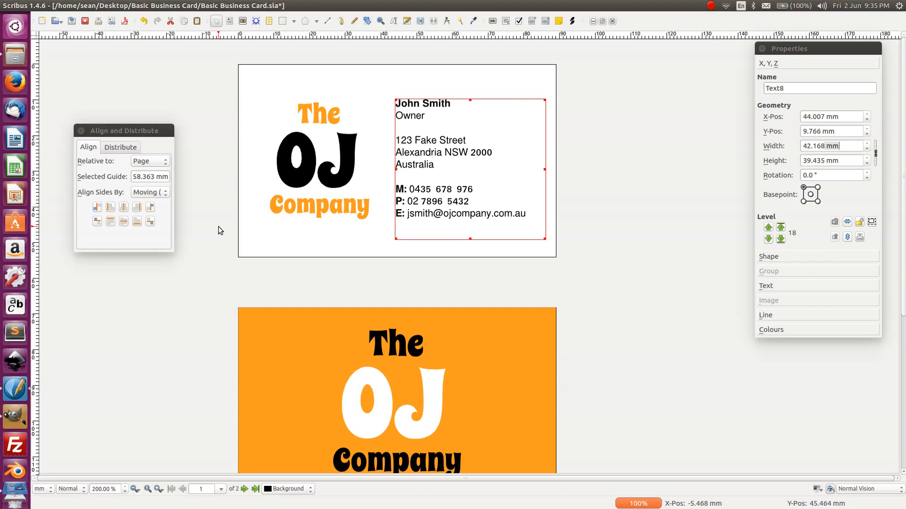
- Nudge the contact details frame down and the OJ Company logo group left
{"action": "left_click", "coordinate": [639, 251]}
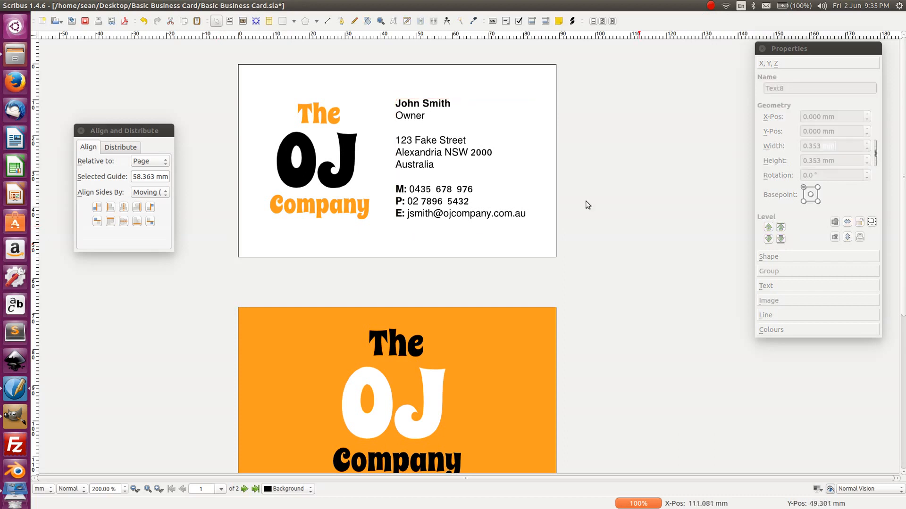
{"action": "left_click", "coordinate": [421, 142]}
{"action": "key", "text": "Down"}
{"action": "key", "text": "Down"}
{"action": "key", "text": "Down"}
{"action": "key", "text": "Down"}
{"action": "key", "text": "Down"}
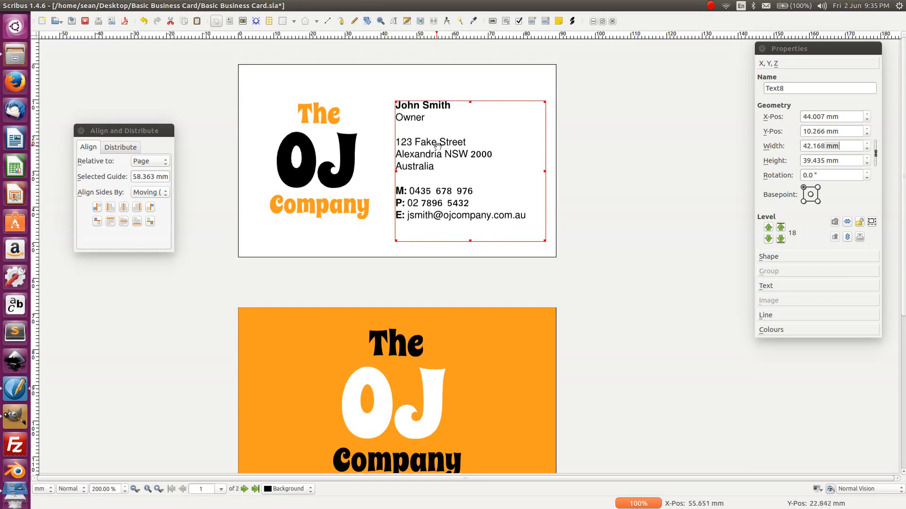
{"action": "left_click", "coordinate": [615, 173]}
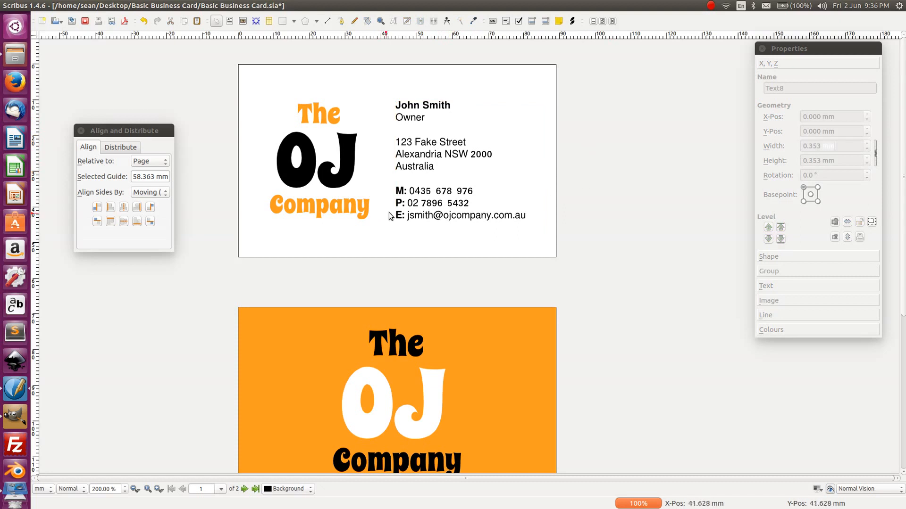
{"action": "left_click", "coordinate": [321, 211]}
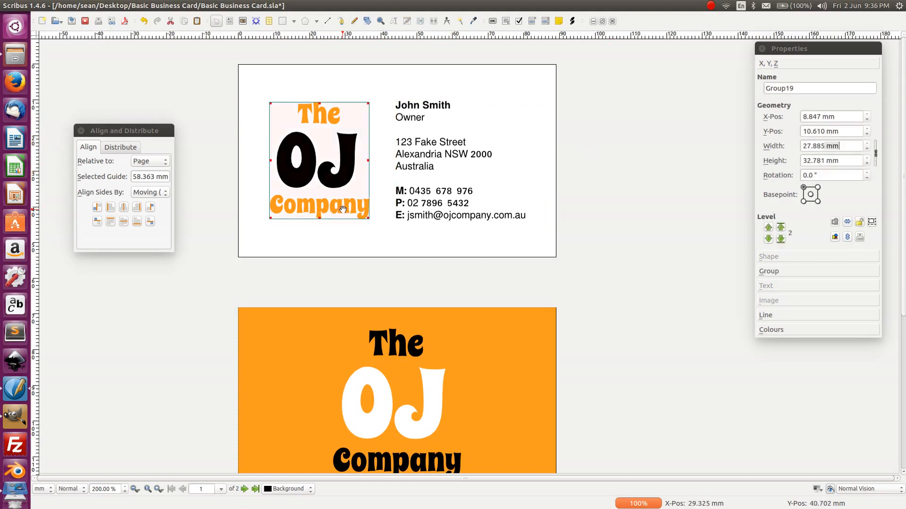
{"action": "key", "text": "Left"}
{"action": "key", "text": "Left"}
{"action": "key", "text": "Left"}
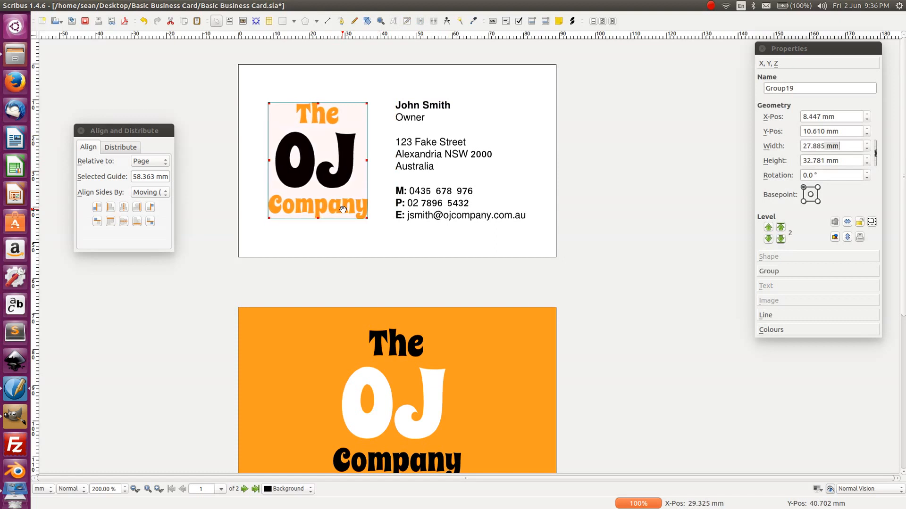
- Check the new placement, close Align and Distribute, and save the business card
{"action": "left_click", "coordinate": [669, 128]}
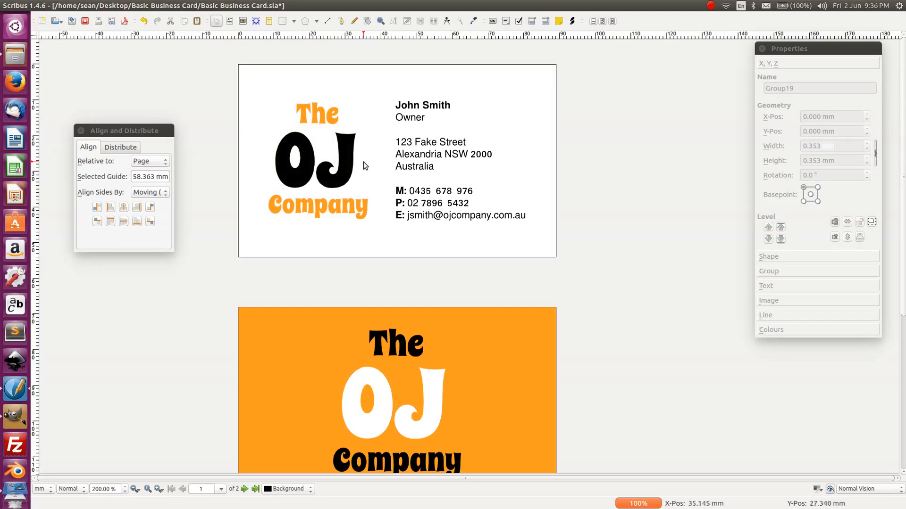
{"action": "scroll", "coordinate": [514, 317], "scroll_direction": "down", "scroll_amount": 2}
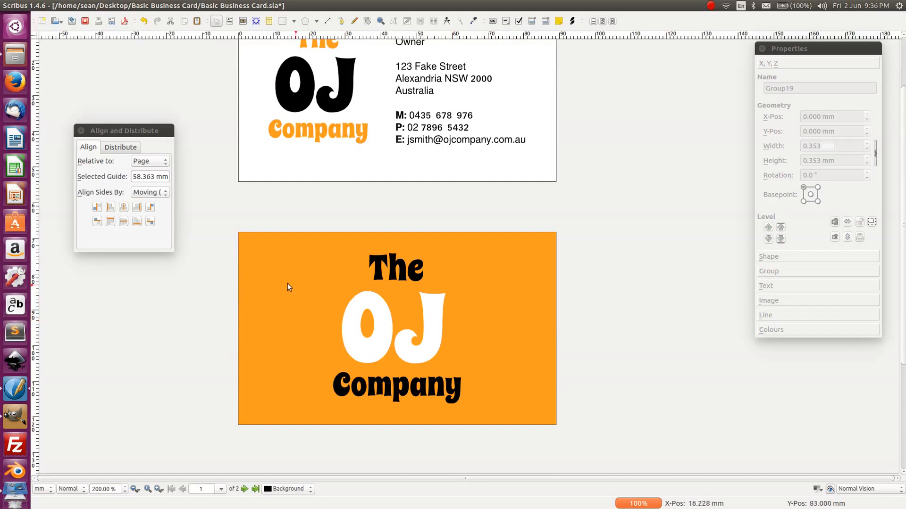
{"action": "scroll", "coordinate": [239, 259], "scroll_direction": "up", "scroll_amount": 2}
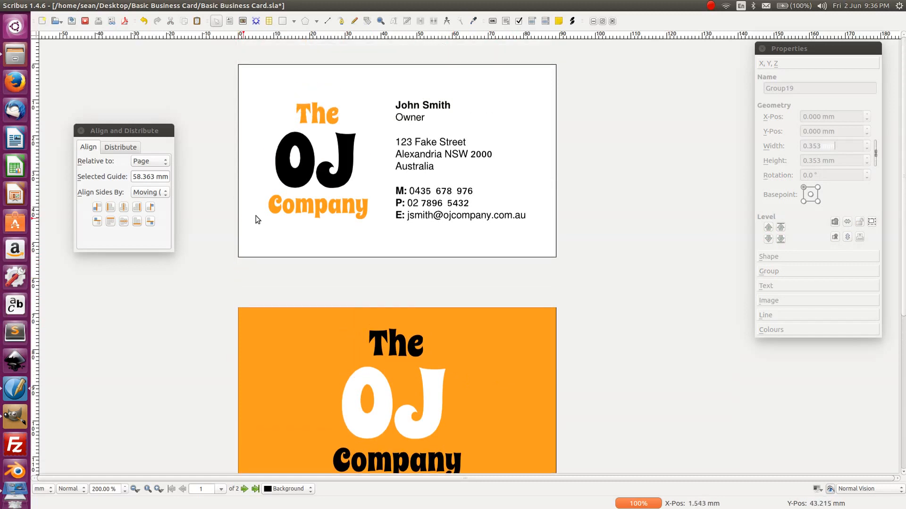
{"action": "left_click", "coordinate": [451, 152]}
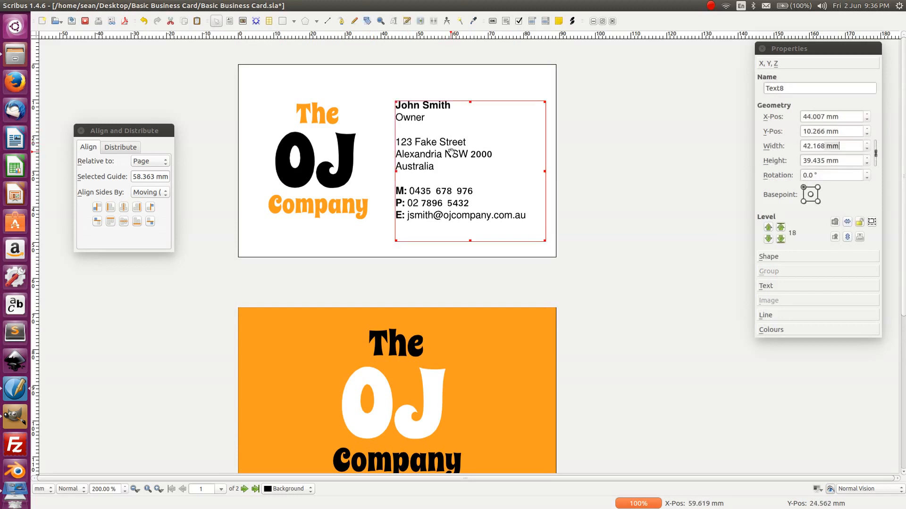
{"action": "left_click", "coordinate": [619, 204]}
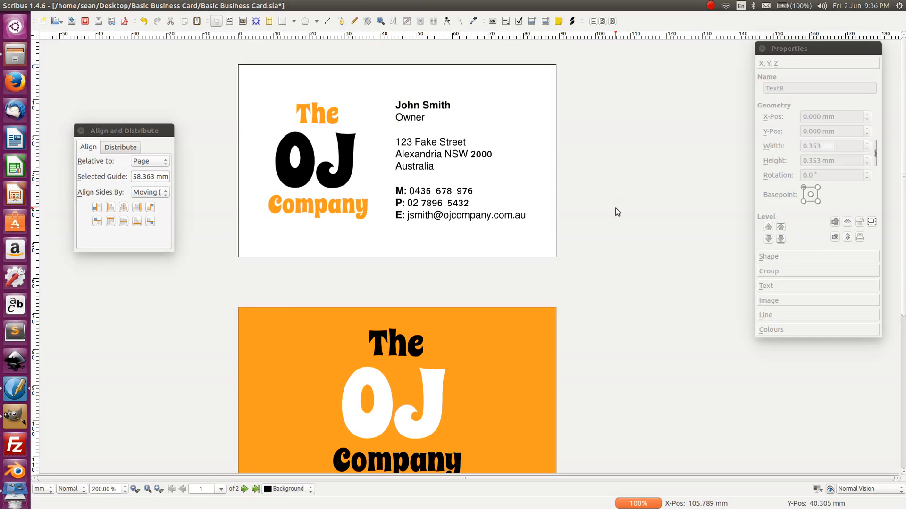
{"action": "left_click", "coordinate": [70, 22]}
{"action": "left_click", "coordinate": [81, 130]}
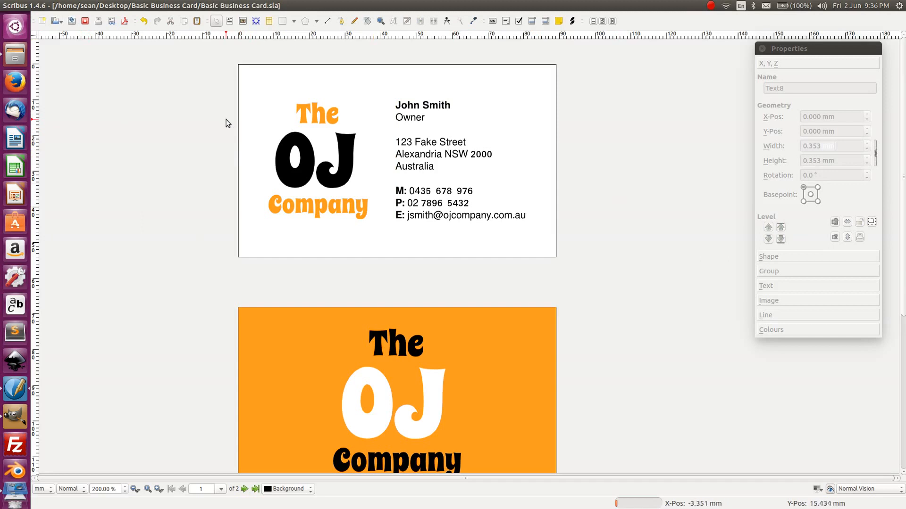
- Stretch the back card's orange background past the top-left card edge as bleed
{"action": "scroll", "coordinate": [203, 125], "scroll_direction": "down", "scroll_amount": 2}
{"action": "left_click", "coordinate": [291, 297]}
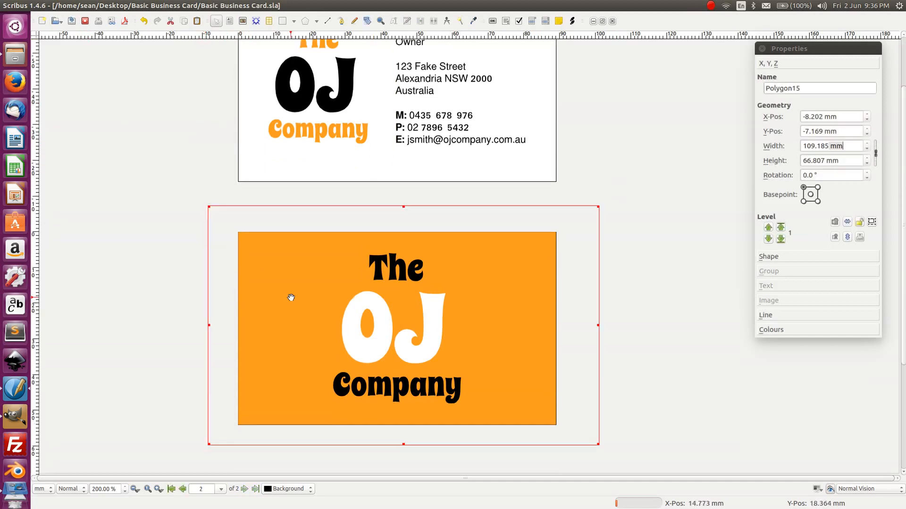
{"action": "left_click", "coordinate": [635, 318]}
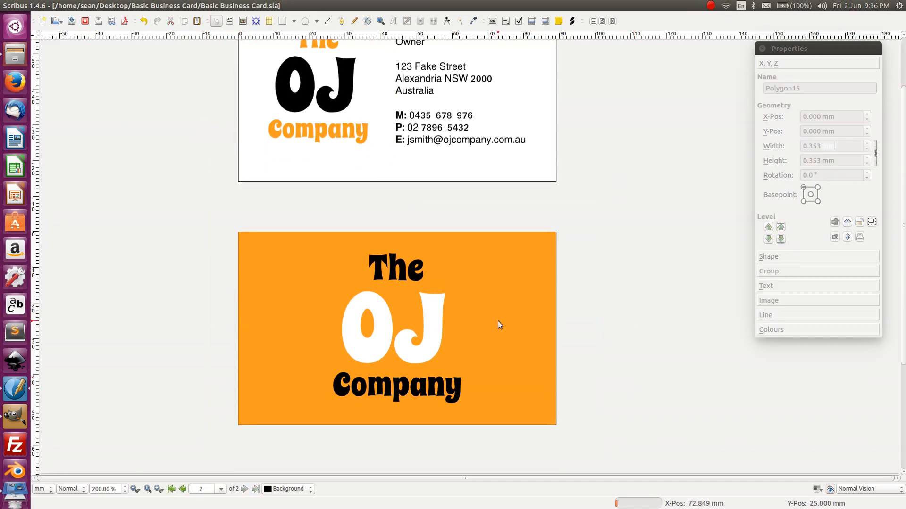
{"action": "left_click", "coordinate": [322, 304]}
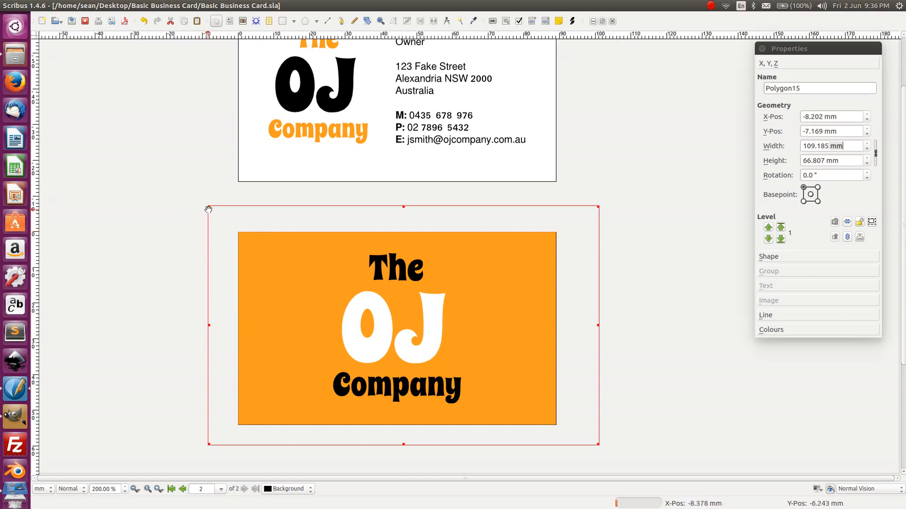
{"action": "left_click_drag", "start_coordinate": [208, 207], "coordinate": [203, 198]}
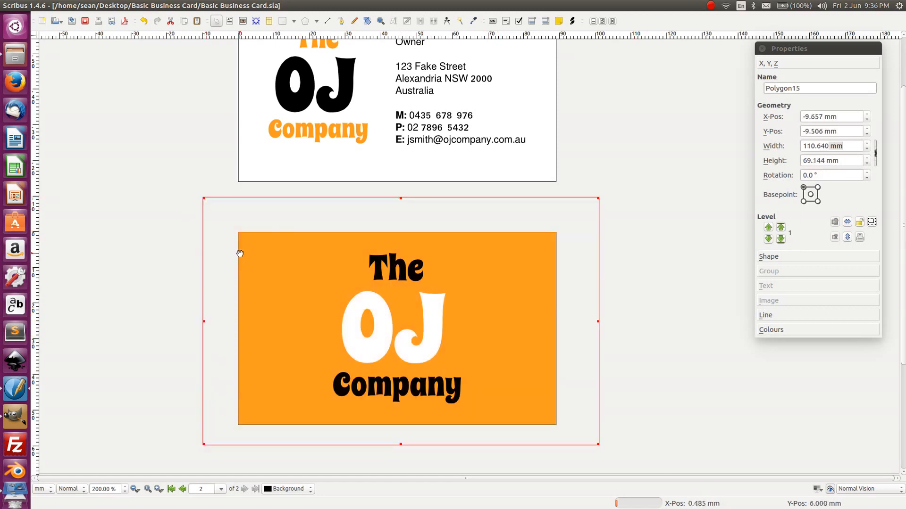
{"action": "left_click", "coordinate": [833, 489]}
{"action": "left_click", "coordinate": [833, 488]}
- Extend the orange background past the bottom-right edge to about 106.010 × 70.647 mm, checking in Preview Mode
{"action": "left_click_drag", "start_coordinate": [598, 444], "coordinate": [583, 453]}
{"action": "left_click_drag", "start_coordinate": [202, 198], "coordinate": [204, 200]}
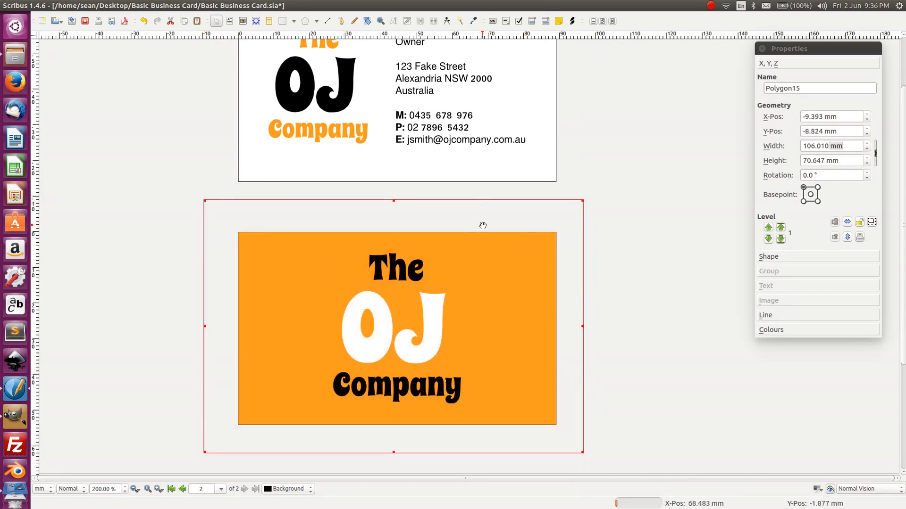
{"action": "left_click", "coordinate": [831, 490]}
{"action": "left_click", "coordinate": [831, 490]}
{"action": "left_click", "coordinate": [831, 489]}
{"action": "left_click", "coordinate": [830, 490]}
{"action": "left_click", "coordinate": [830, 489]}
{"action": "left_click", "coordinate": [830, 490]}
{"action": "left_click", "coordinate": [686, 325]}
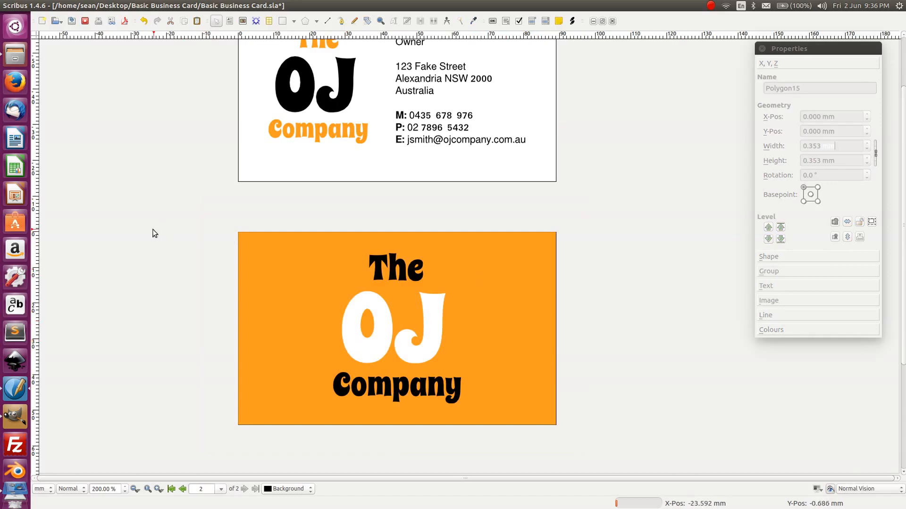
{"action": "key", "text": "ctrl+s"}
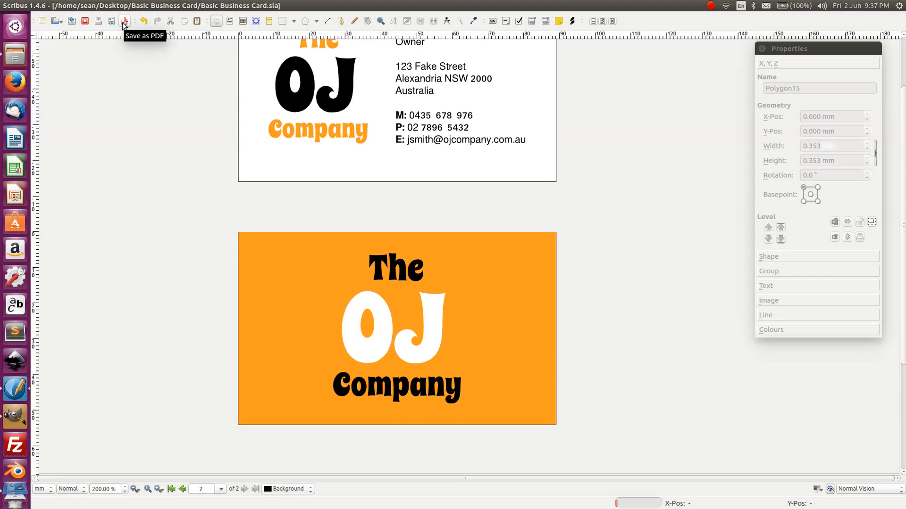
{"action": "double_click", "coordinate": [428, 120]}
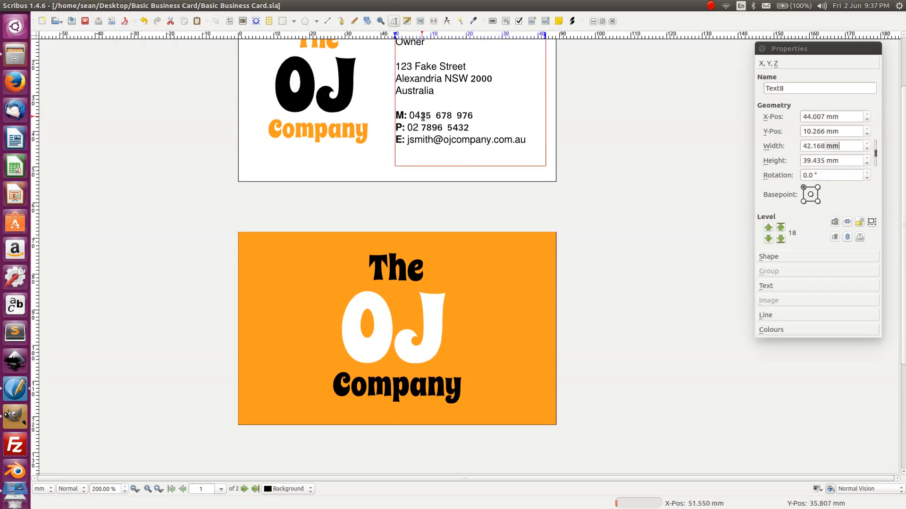
{"action": "double_click", "coordinate": [421, 116]}
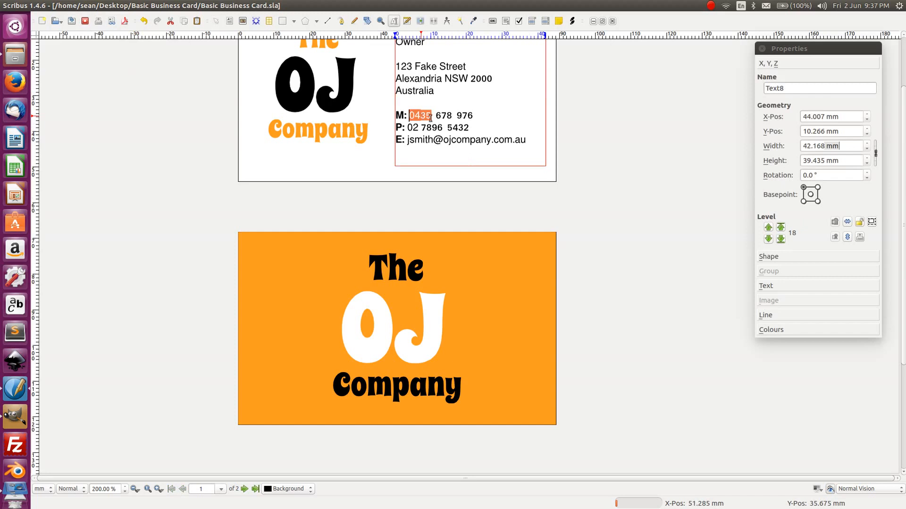
{"action": "left_click", "coordinate": [765, 286]}
{"action": "left_click", "coordinate": [787, 124]}
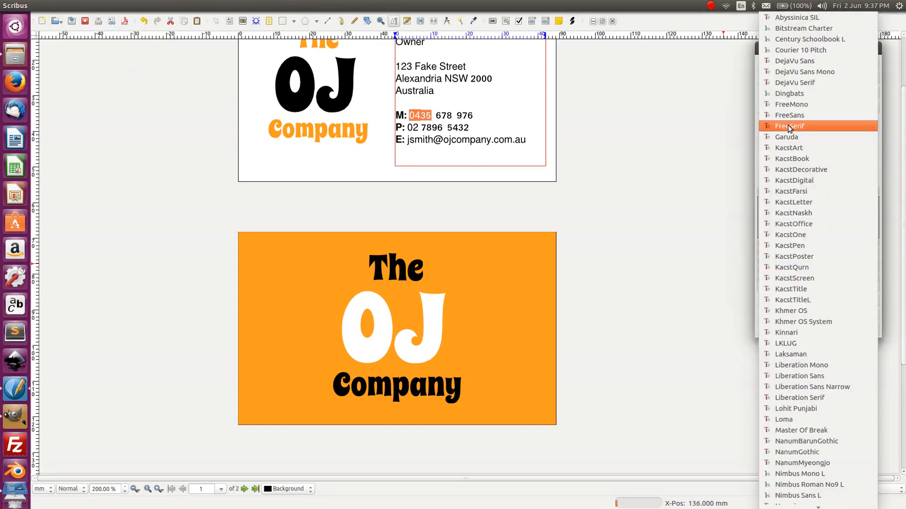
{"action": "left_click", "coordinate": [792, 117]}
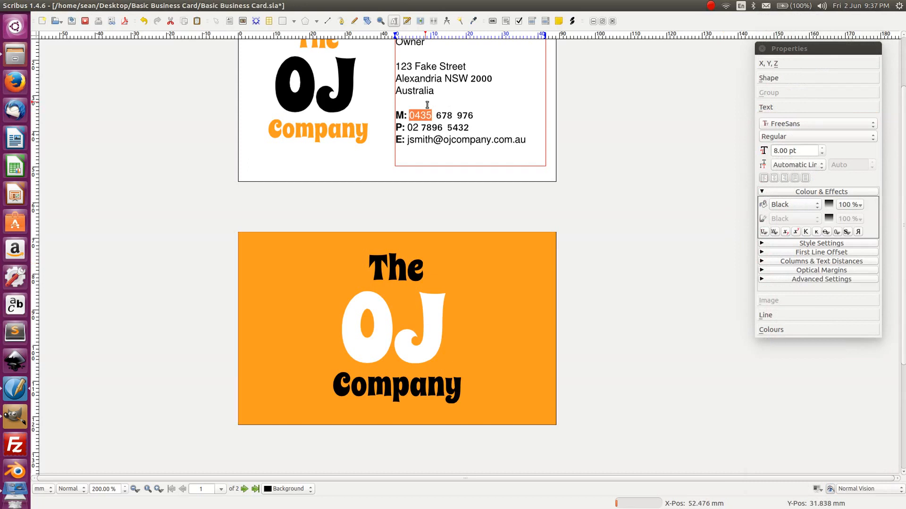
{"action": "double_click", "coordinate": [444, 115]}
{"action": "left_click_drag", "start_coordinate": [410, 116], "coordinate": [473, 116]}
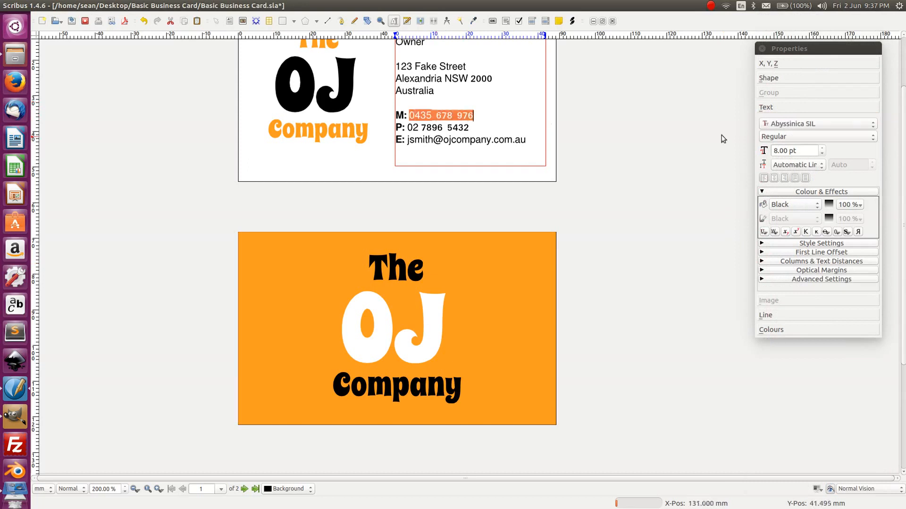
{"action": "left_click", "coordinate": [828, 120]}
{"action": "left_click", "coordinate": [814, 118]}
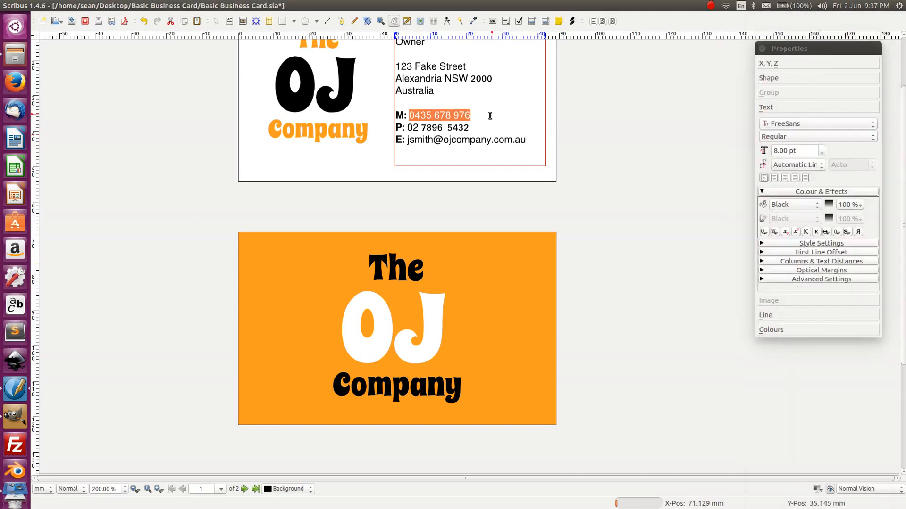
{"action": "left_click_drag", "start_coordinate": [408, 127], "coordinate": [470, 128]}
{"action": "left_click", "coordinate": [783, 124]}
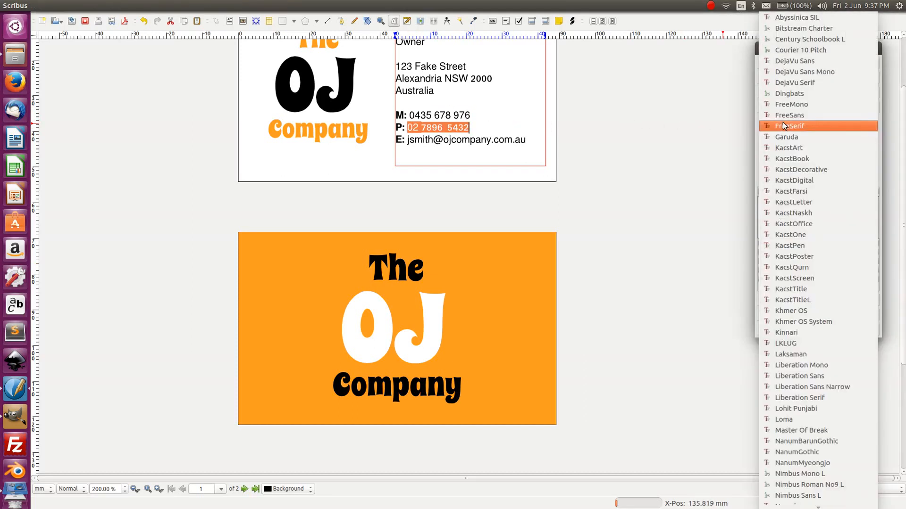
{"action": "left_click", "coordinate": [789, 116]}
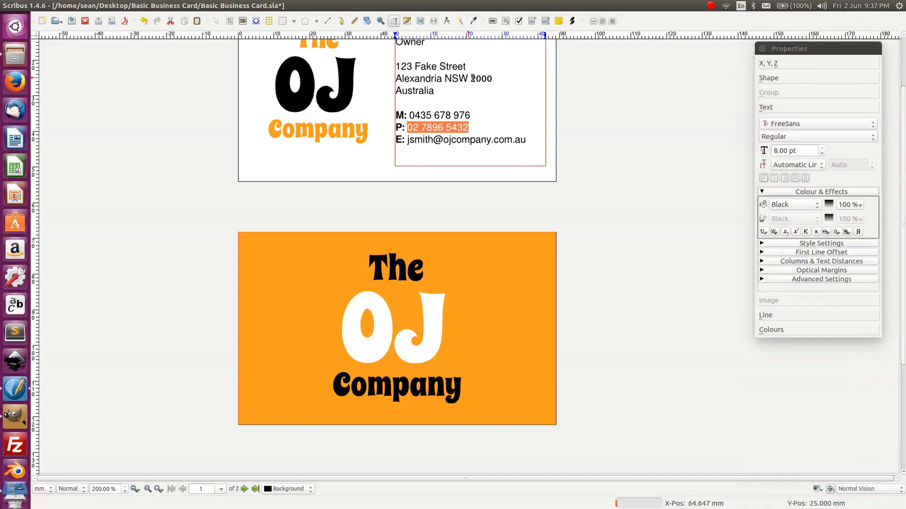
{"action": "left_click_drag", "start_coordinate": [471, 79], "coordinate": [495, 81]}
{"action": "left_click", "coordinate": [779, 123]}
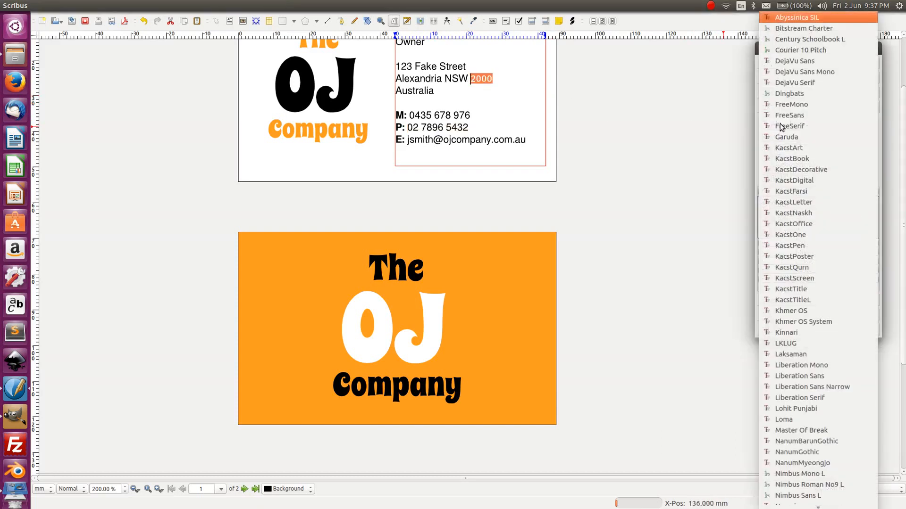
{"action": "left_click", "coordinate": [789, 118]}
{"action": "double_click", "coordinate": [402, 66]}
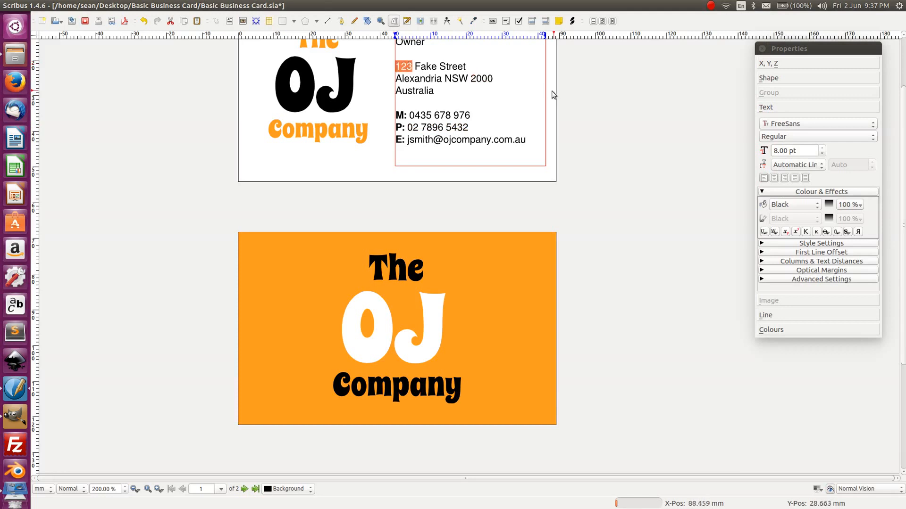
{"action": "left_click", "coordinate": [408, 76]}
{"action": "scroll", "coordinate": [408, 76], "scroll_direction": "up", "scroll_amount": 2}
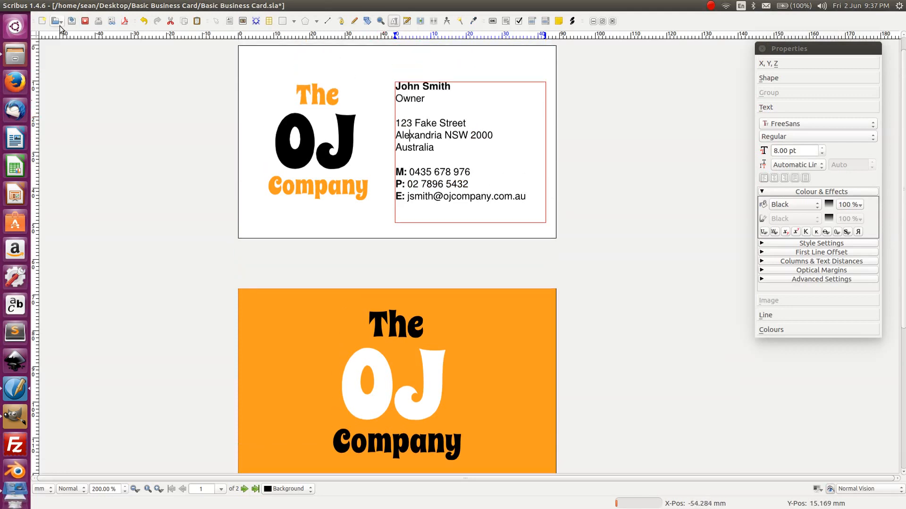
- Save the business card document
{"action": "left_click", "coordinate": [71, 22]}
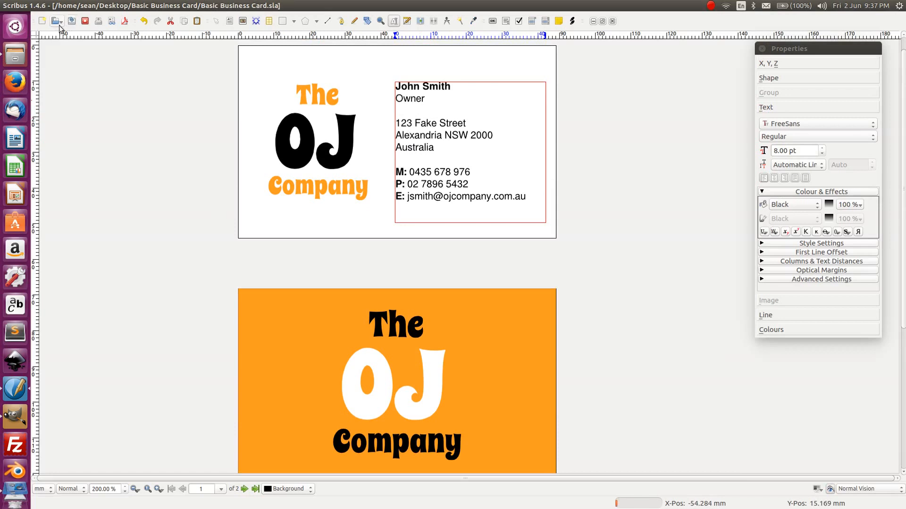
{"action": "left_click", "coordinate": [139, 151]}
{"action": "scroll", "coordinate": [138, 149], "scroll_direction": "down", "scroll_amount": 2}
{"action": "scroll", "coordinate": [138, 148], "scroll_direction": "up", "scroll_amount": 1}
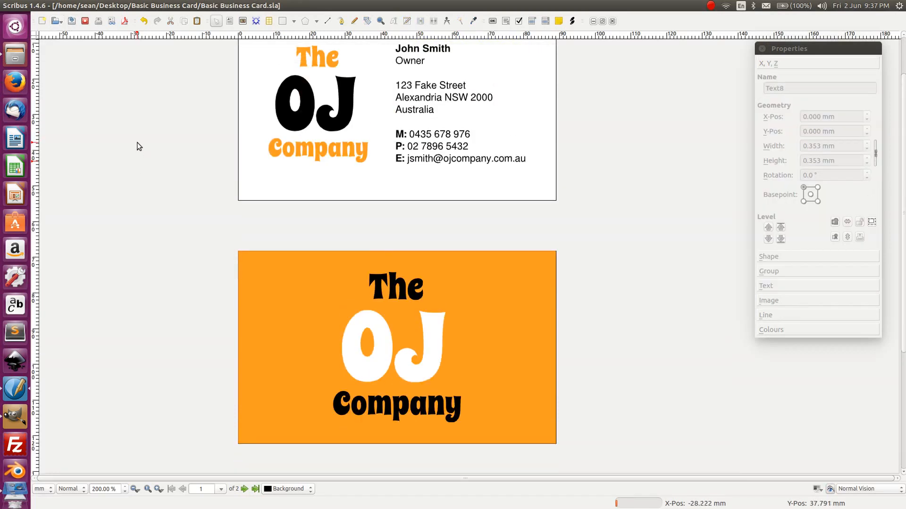
- In Save as PDF, keep PDF 1.4 compatibility and view the font embedding options
{"action": "left_click", "coordinate": [124, 22]}
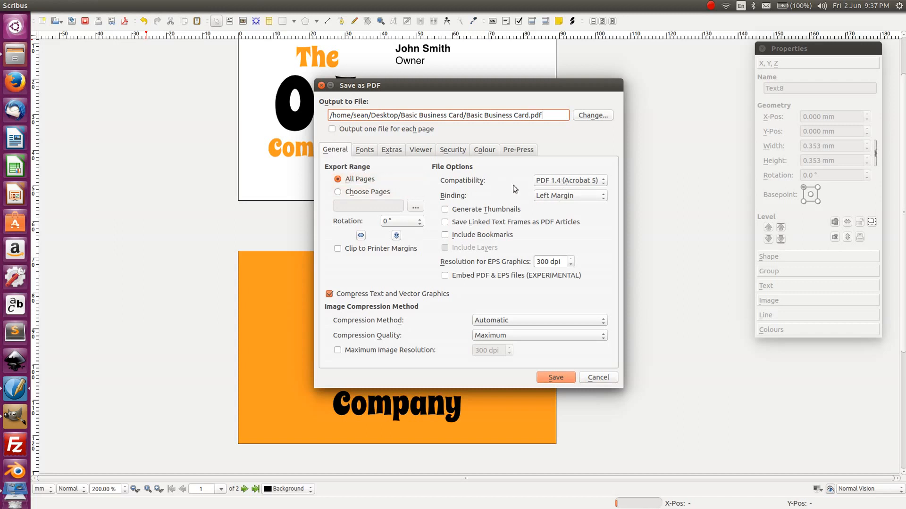
{"action": "left_click", "coordinate": [567, 181]}
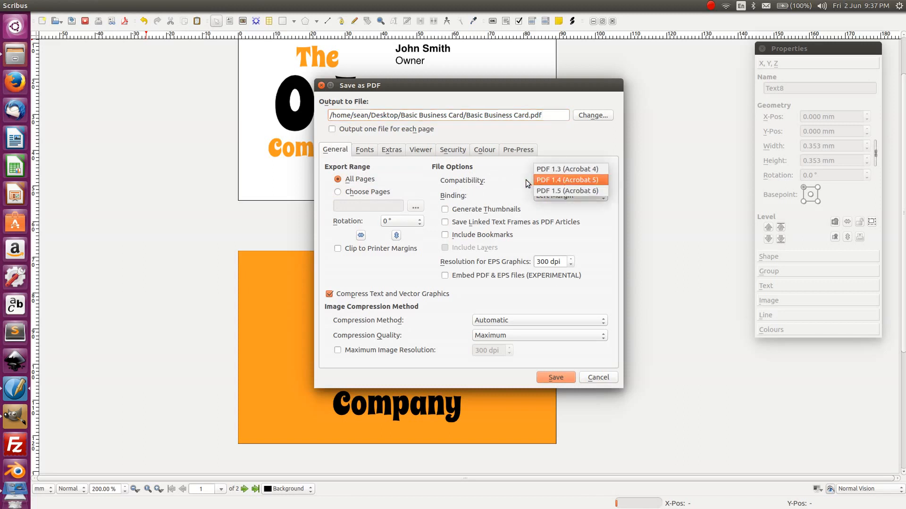
{"action": "left_click", "coordinate": [541, 180]}
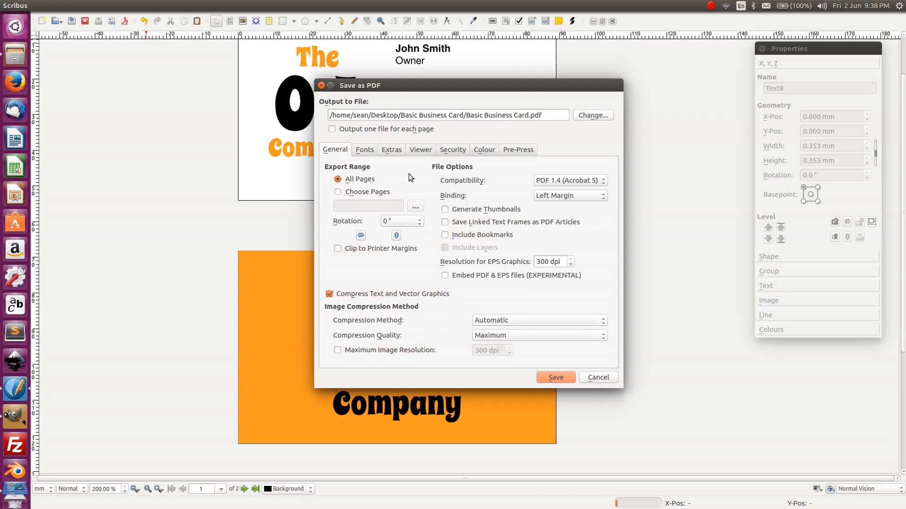
{"action": "left_click", "coordinate": [363, 150]}
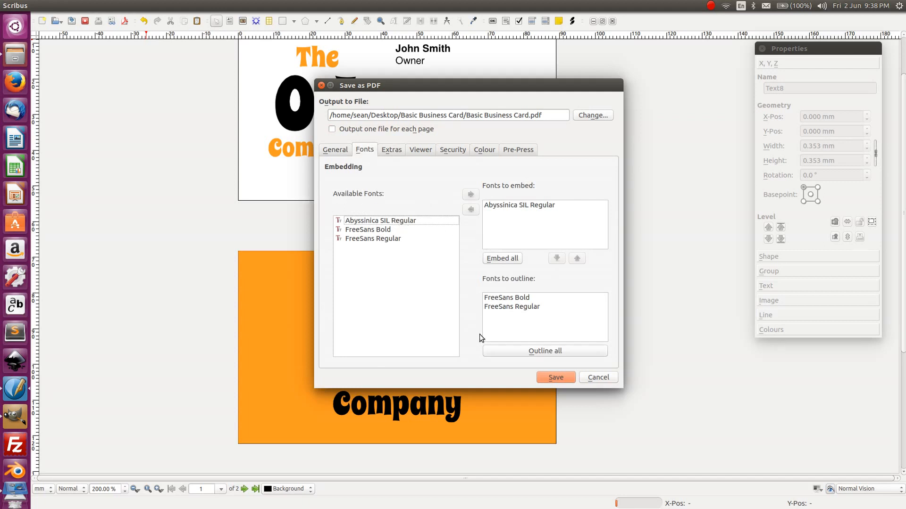
- Outline all fonts in the PDF export instead of embedding them
{"action": "left_click", "coordinate": [501, 348]}
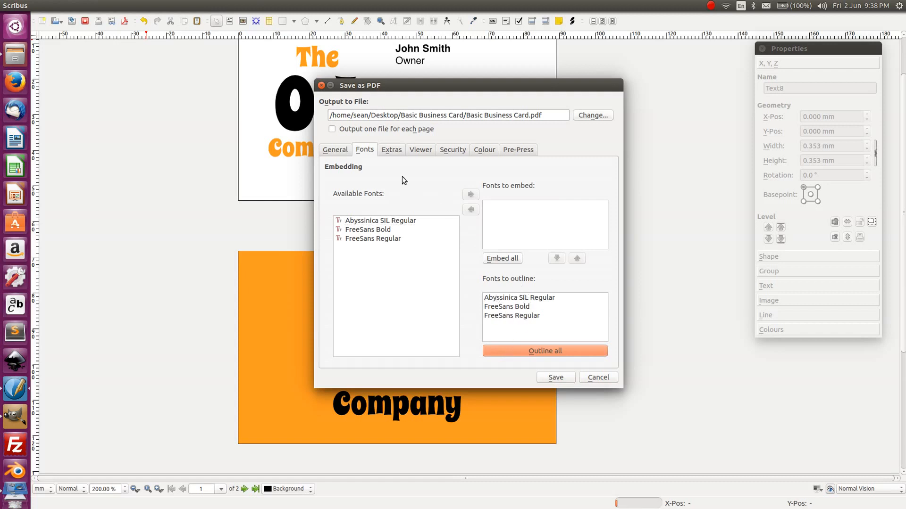
{"action": "left_click", "coordinate": [396, 152]}
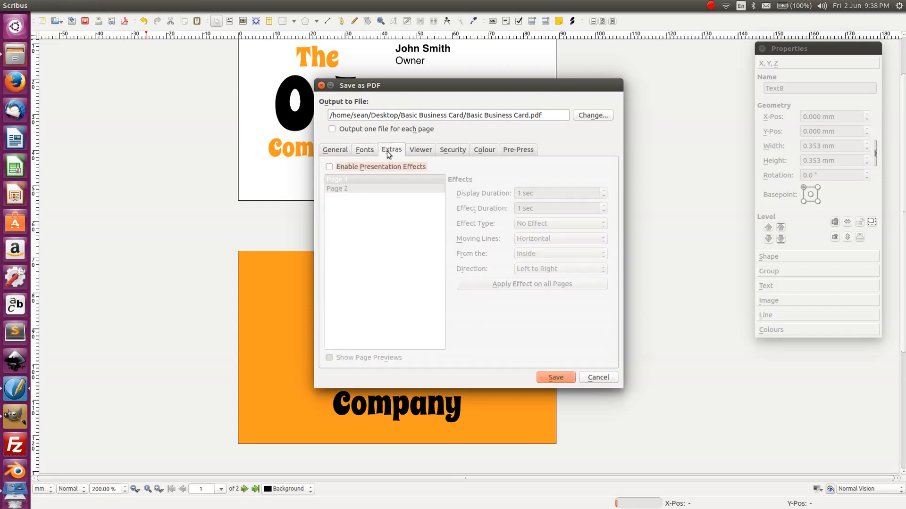
{"action": "left_click", "coordinate": [412, 151]}
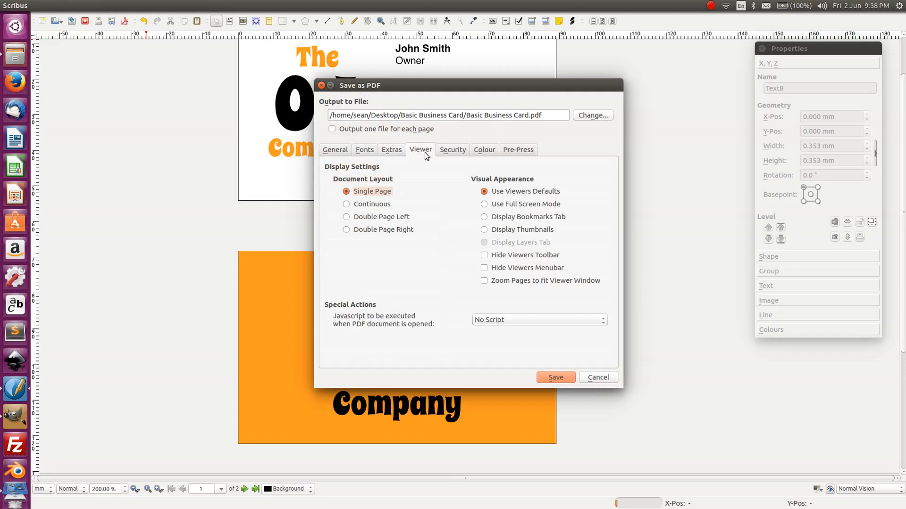
{"action": "left_click", "coordinate": [449, 151]}
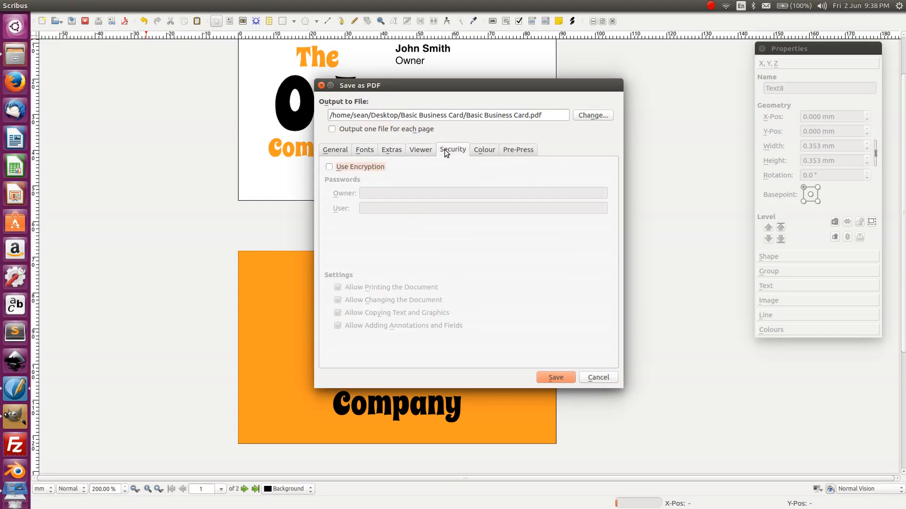
- Set the PDF colour output intended for Printer, leaving custom rendering settings off
{"action": "left_click", "coordinate": [483, 153]}
{"action": "left_click", "coordinate": [483, 176]}
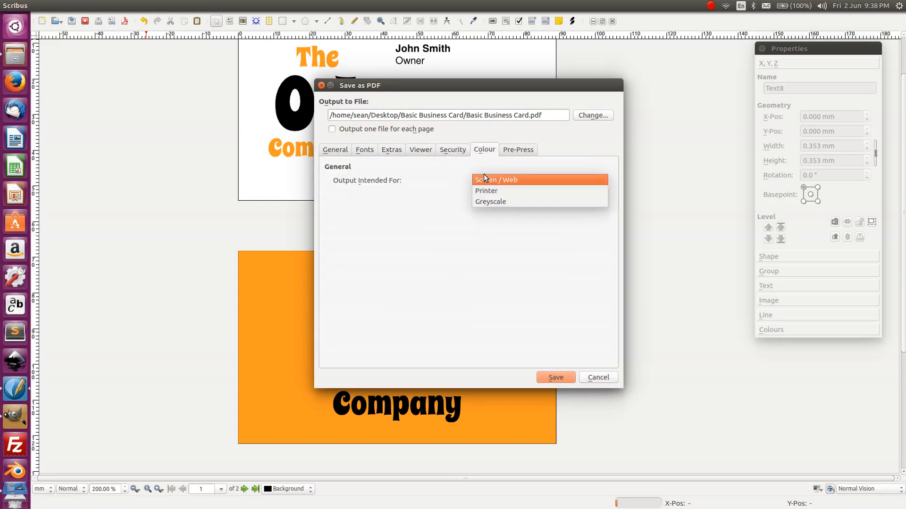
{"action": "left_click", "coordinate": [497, 190]}
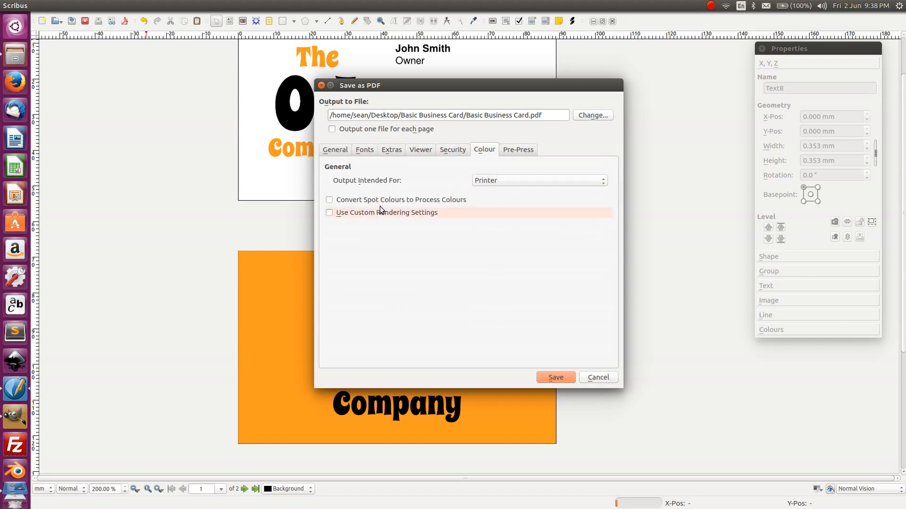
{"action": "mouse_move", "coordinate": [382, 201]}
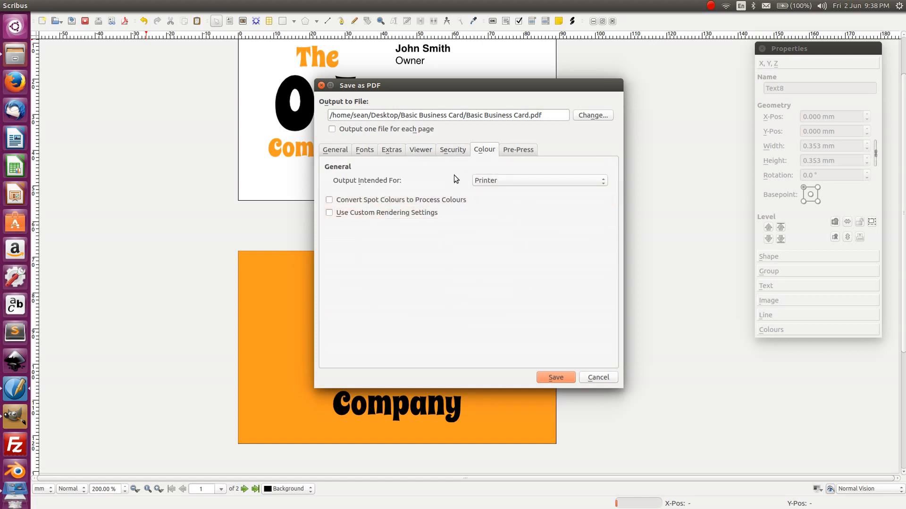
{"action": "left_click", "coordinate": [410, 212]}
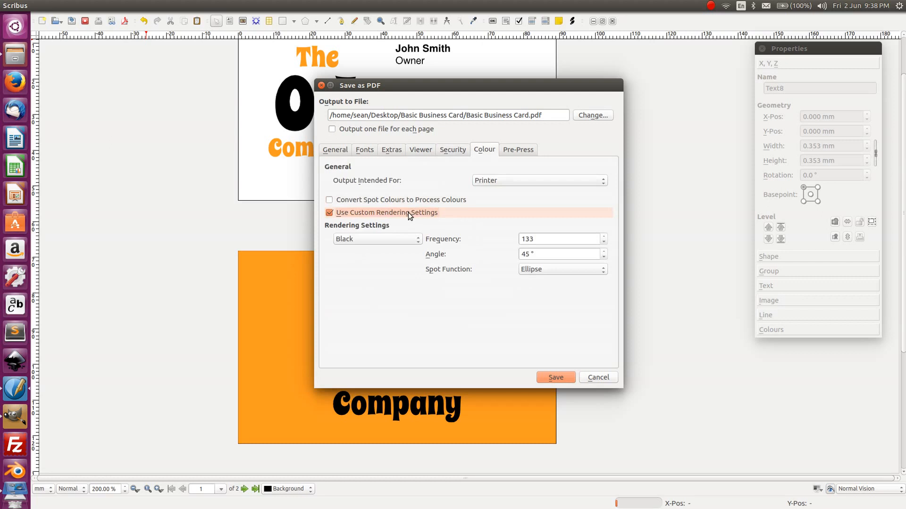
{"action": "left_click", "coordinate": [400, 214]}
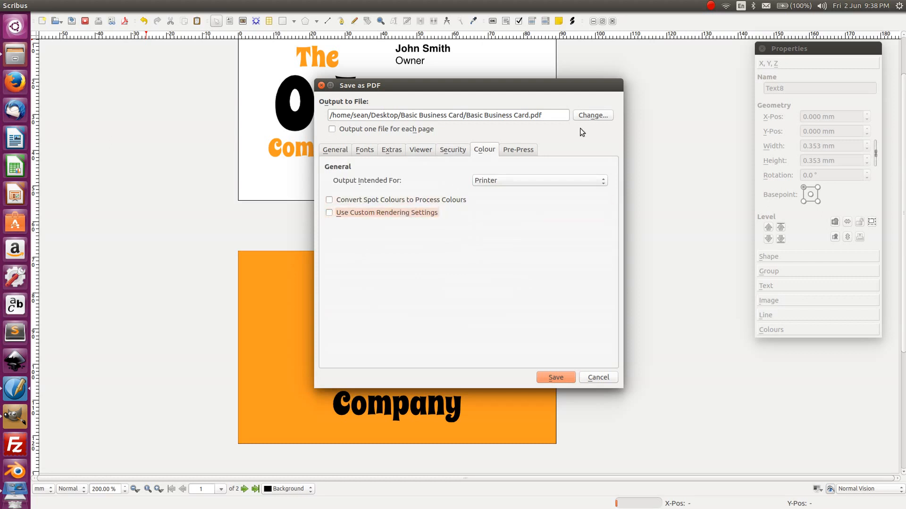
{"action": "left_click", "coordinate": [530, 151]}
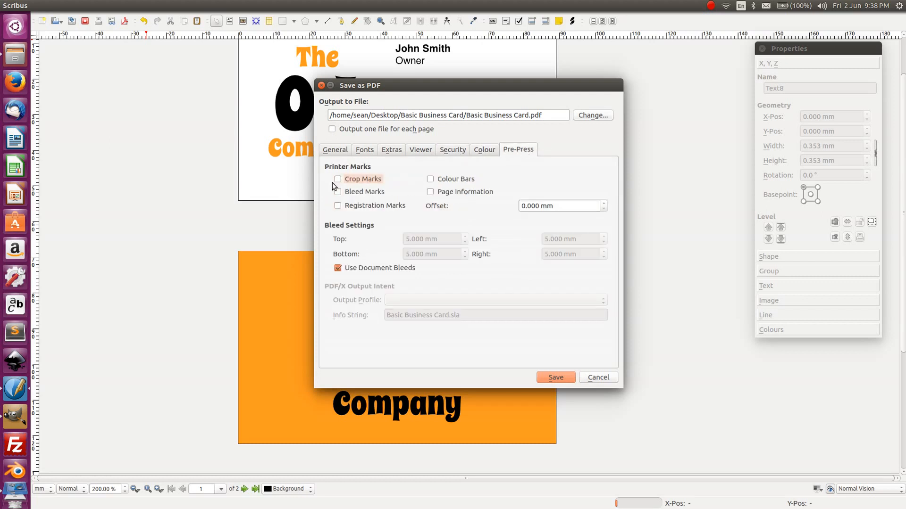
- Turn on crop marks in the PDF pre-press options, leaving bleed marks off
{"action": "left_click", "coordinate": [338, 180]}
{"action": "left_click", "coordinate": [338, 192]}
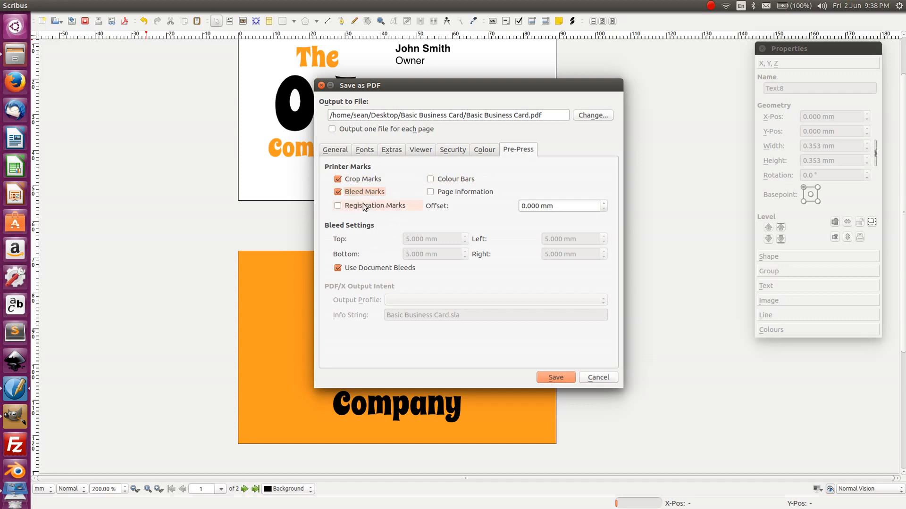
{"action": "left_click", "coordinate": [335, 193]}
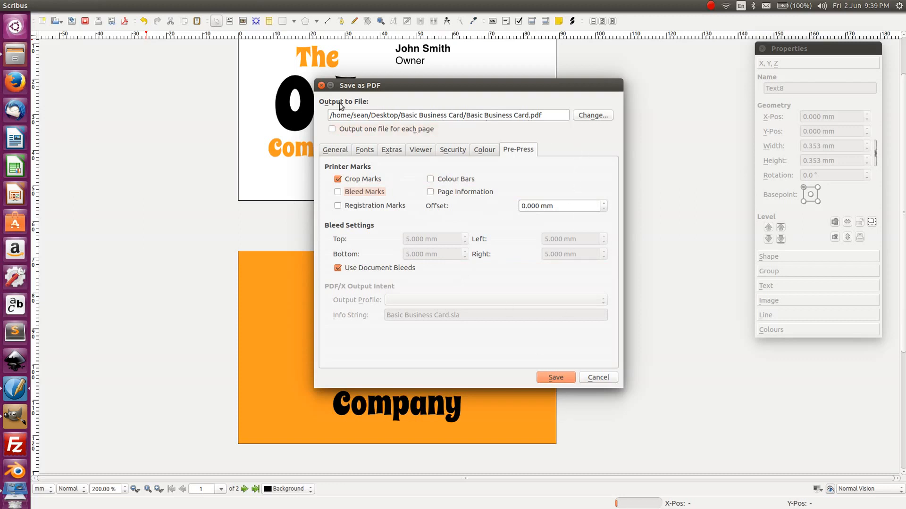
- Export the card as a PDF, save the Scribus document, and minimise Scribus
{"action": "left_click", "coordinate": [555, 379]}
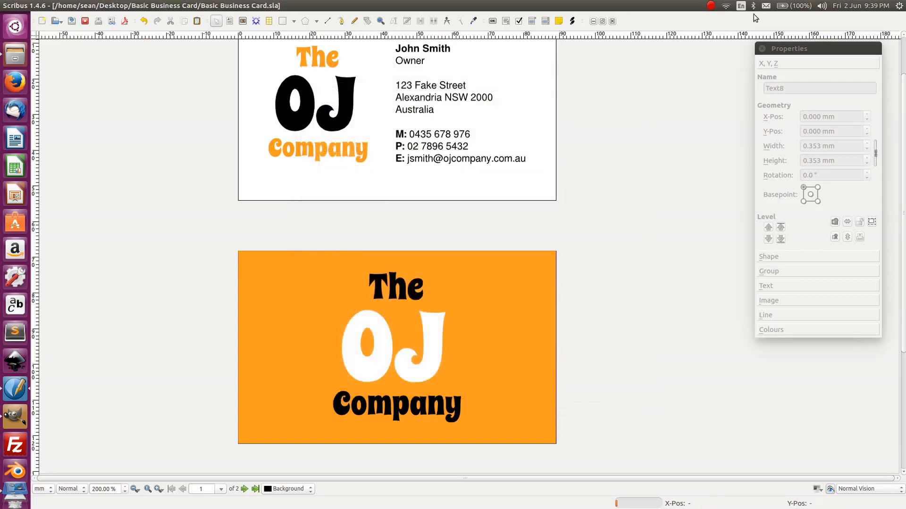
{"action": "left_click", "coordinate": [72, 22]}
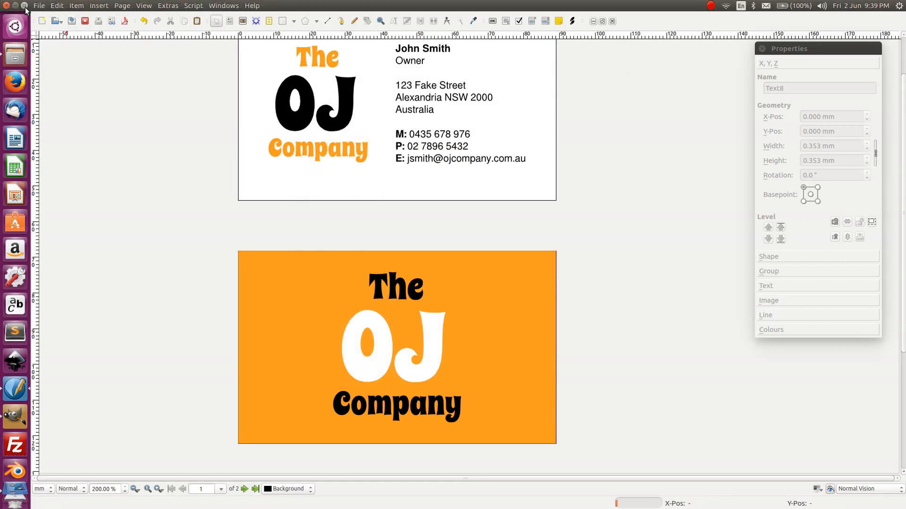
{"action": "left_click", "coordinate": [25, 6]}
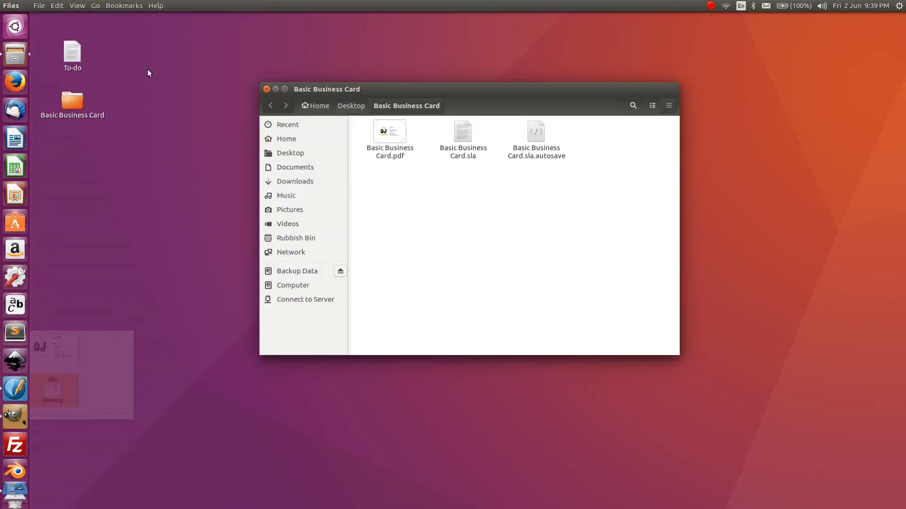
- Open Basic Business Card.pdf and enlarge the viewer window to show the whole card
{"action": "double_click", "coordinate": [394, 133]}
{"action": "left_click_drag", "start_coordinate": [343, 226], "coordinate": [430, 63]}
{"action": "left_click_drag", "start_coordinate": [672, 221], "coordinate": [621, 471]}
- Review both card pages in the PDF, test-select the mobile number, then close the viewer
{"action": "scroll", "coordinate": [419, 237], "scroll_direction": "down", "scroll_amount": 5}
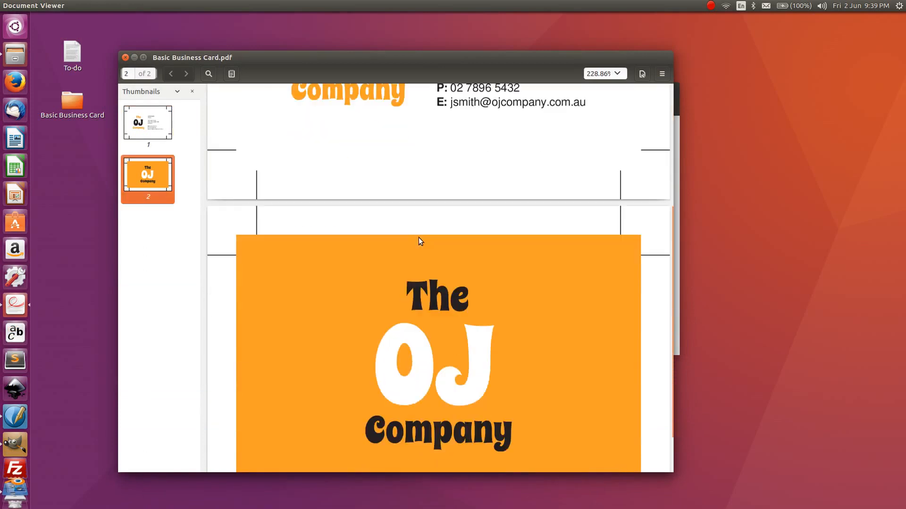
{"action": "scroll", "coordinate": [418, 237], "scroll_direction": "down", "scroll_amount": 1}
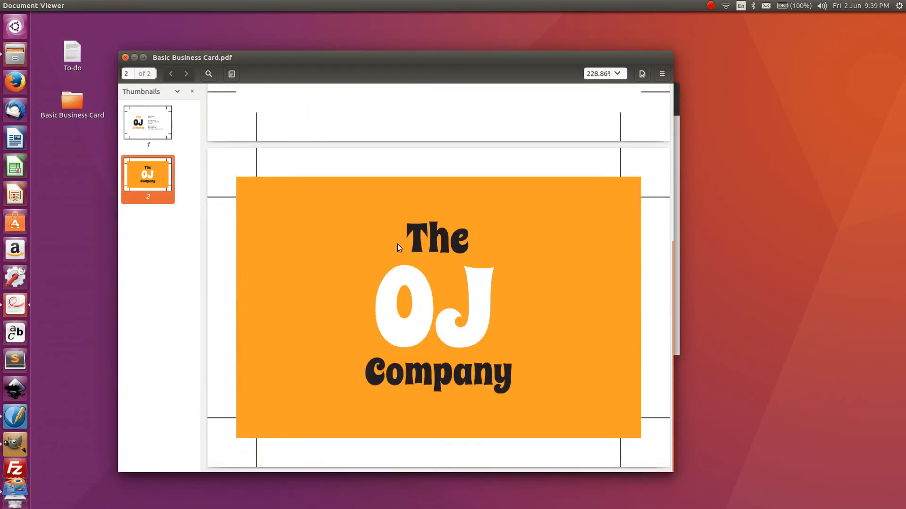
{"action": "scroll", "coordinate": [397, 244], "scroll_direction": "up", "scroll_amount": 4}
{"action": "scroll", "coordinate": [396, 248], "scroll_direction": "down", "scroll_amount": 4}
{"action": "scroll", "coordinate": [321, 208], "scroll_direction": "up", "scroll_amount": 4}
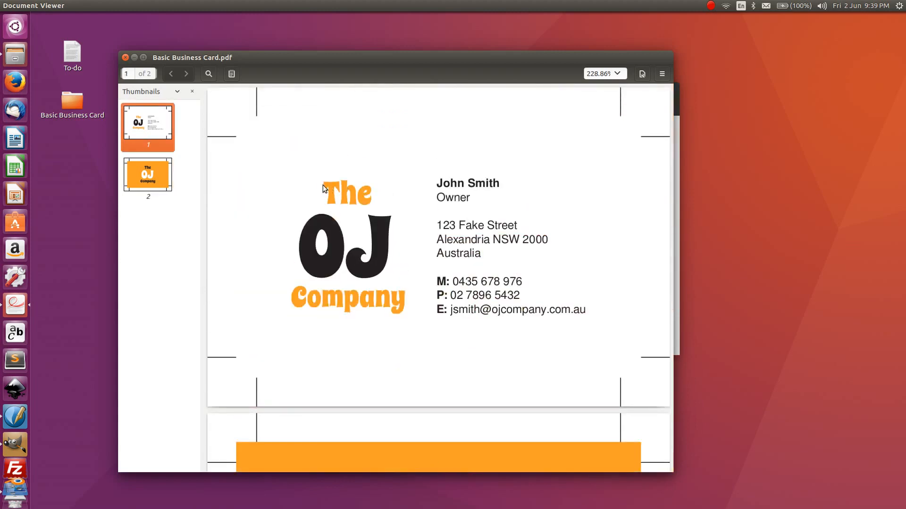
{"action": "scroll", "coordinate": [474, 278], "scroll_direction": "down", "scroll_amount": 5}
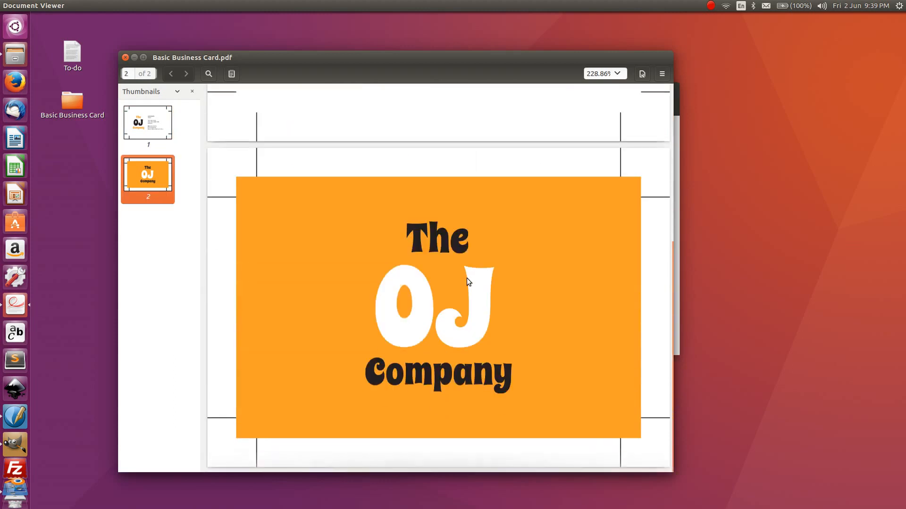
{"action": "scroll", "coordinate": [321, 239], "scroll_direction": "up", "scroll_amount": 5}
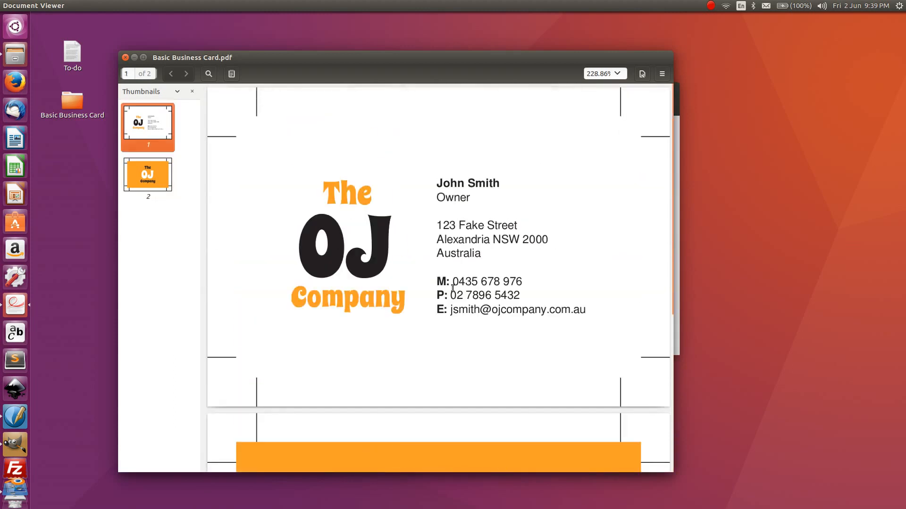
{"action": "left_click_drag", "start_coordinate": [454, 281], "coordinate": [463, 296]}
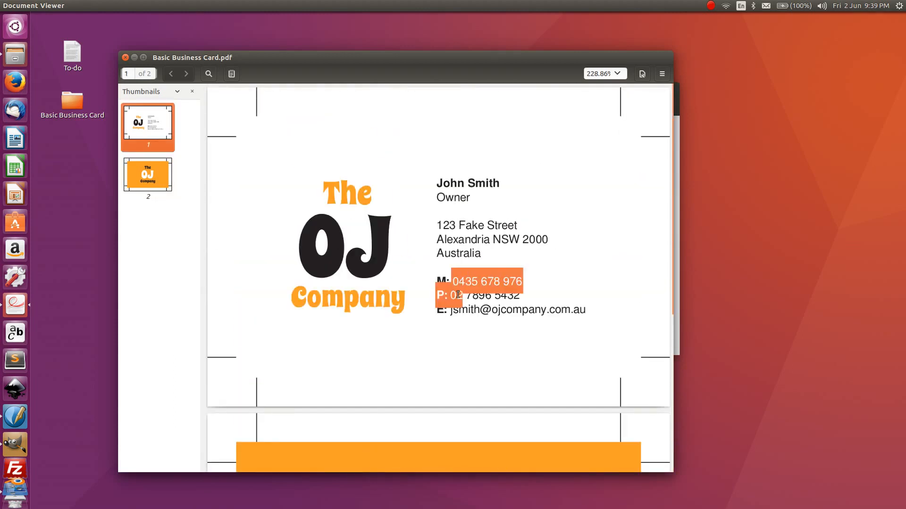
{"action": "left_click", "coordinate": [458, 294]}
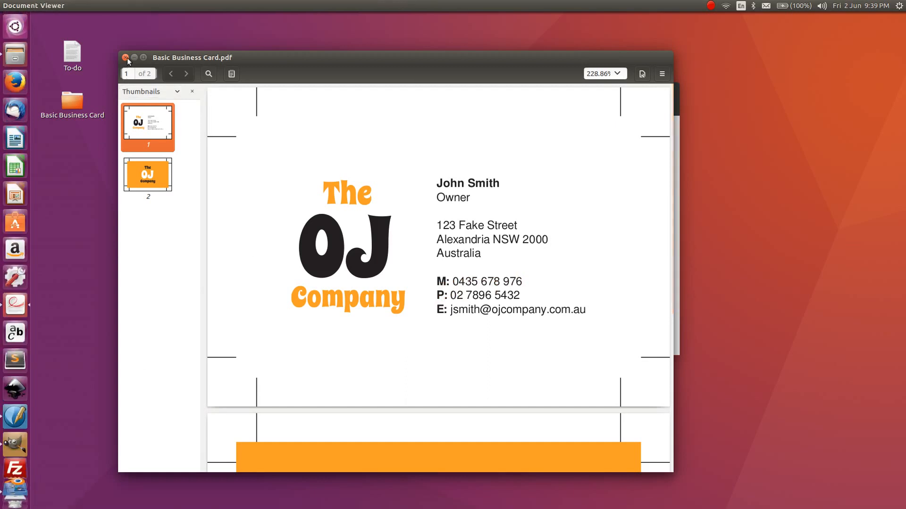
{"action": "scroll", "coordinate": [485, 324], "scroll_direction": "down", "scroll_amount": 7}
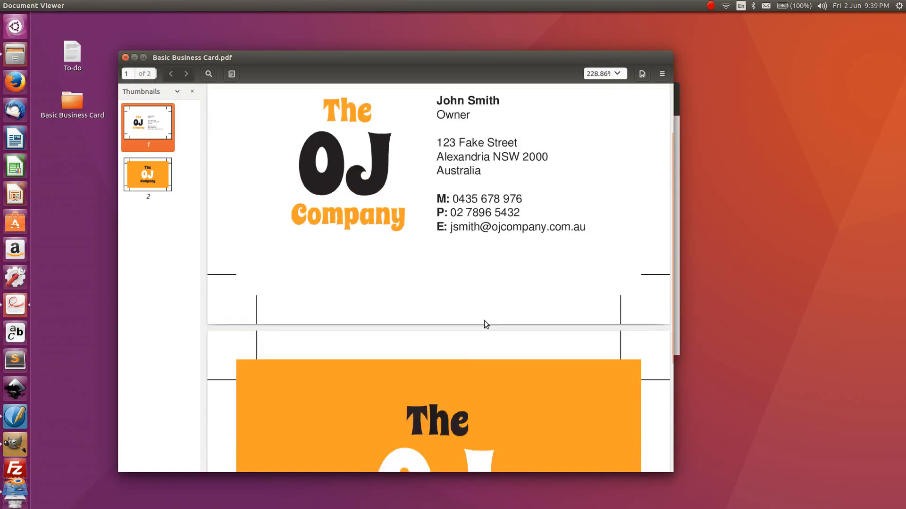
{"action": "left_click", "coordinate": [126, 57]}
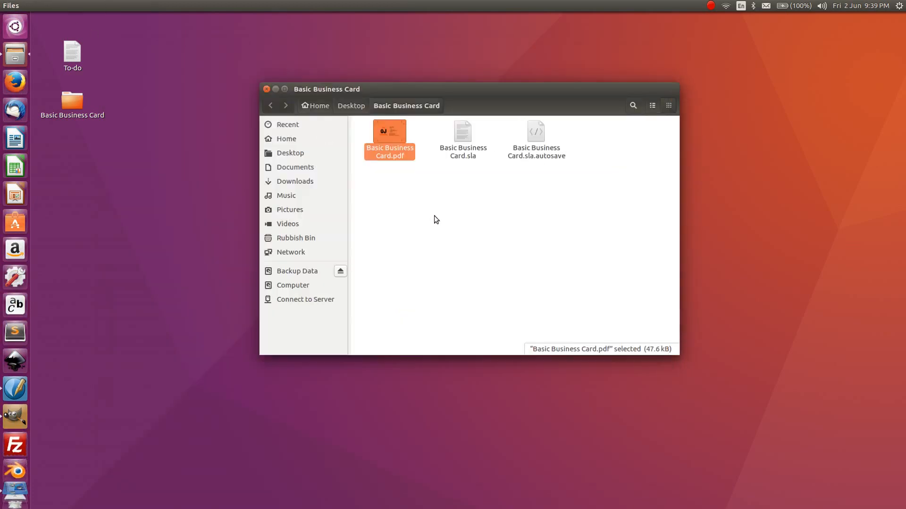
- Return to Scribus and select the M, P and E lines in the contact text frame
{"action": "left_click", "coordinate": [17, 390]}
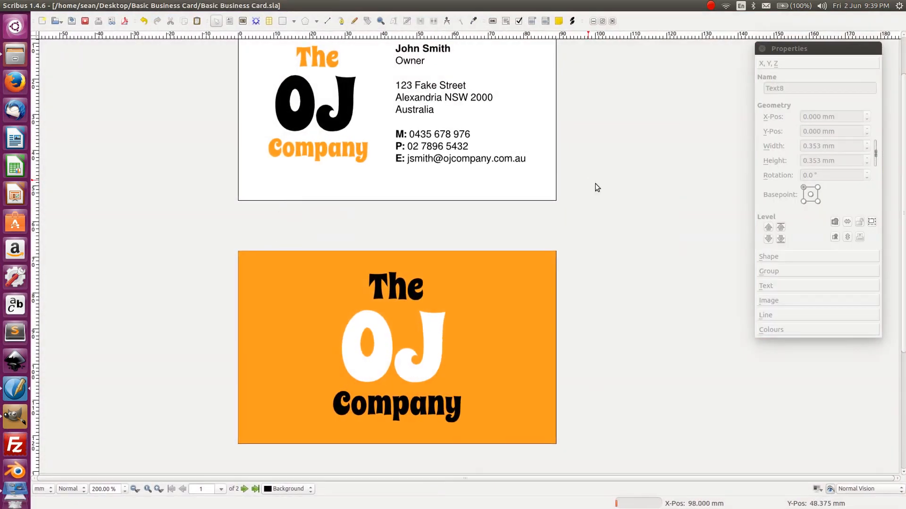
{"action": "left_click", "coordinate": [423, 140]}
{"action": "double_click", "coordinate": [426, 135]}
{"action": "double_click", "coordinate": [421, 136]}
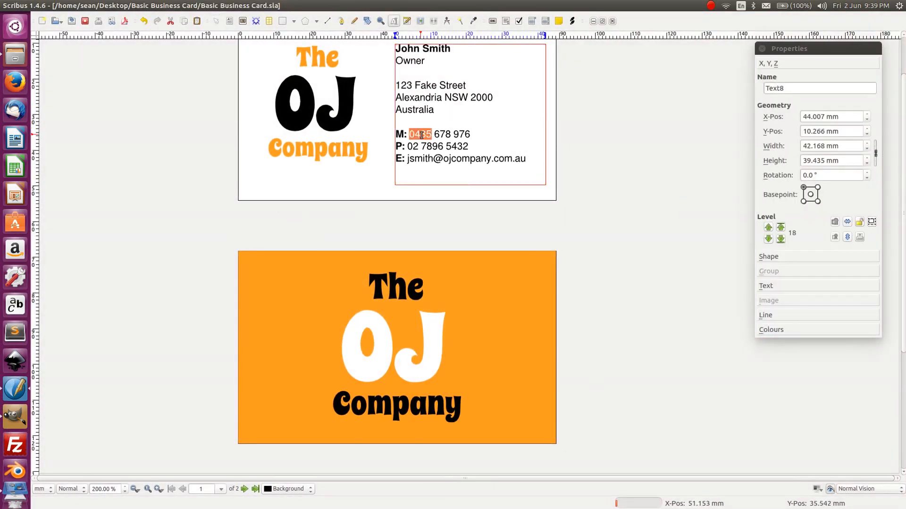
{"action": "left_click_drag", "start_coordinate": [556, 163], "coordinate": [400, 134]}
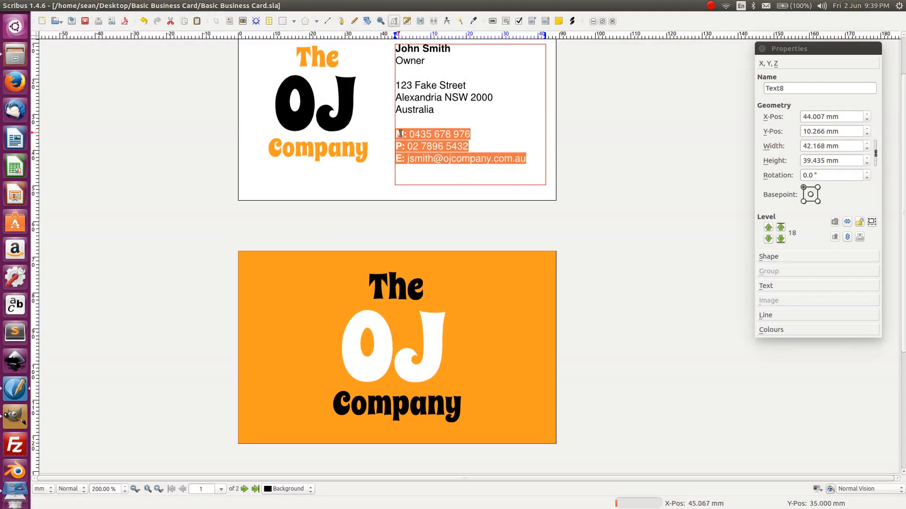
- Add a left tab stop at 10.231 mm in the text properties' Tabulators settings
{"action": "left_click", "coordinate": [776, 287]}
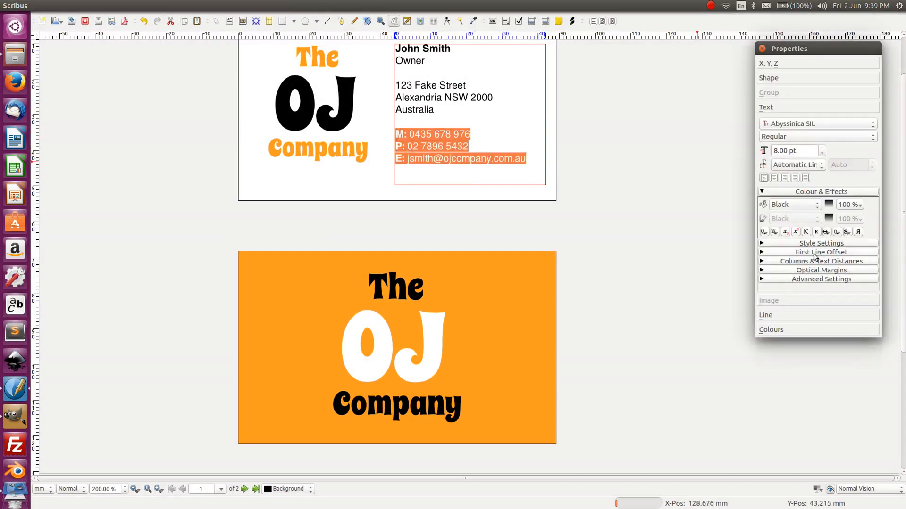
{"action": "left_click", "coordinate": [812, 243]}
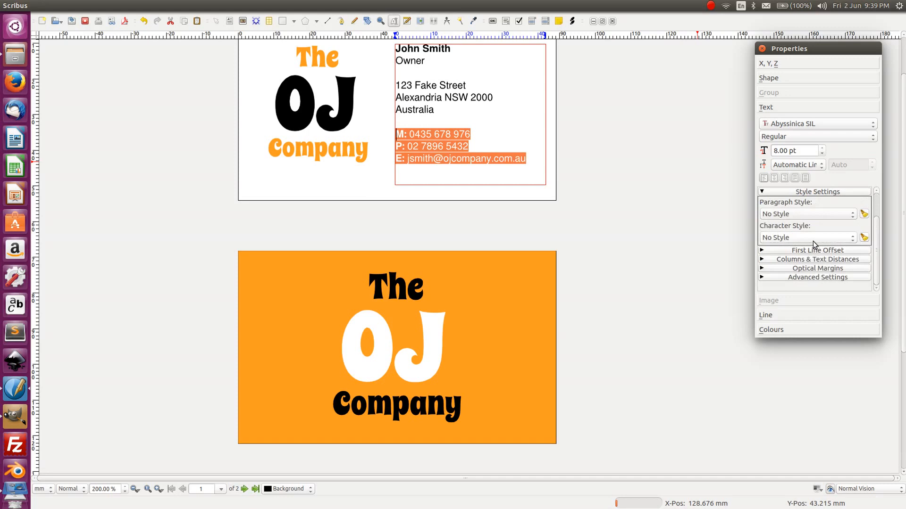
{"action": "left_click", "coordinate": [812, 195]}
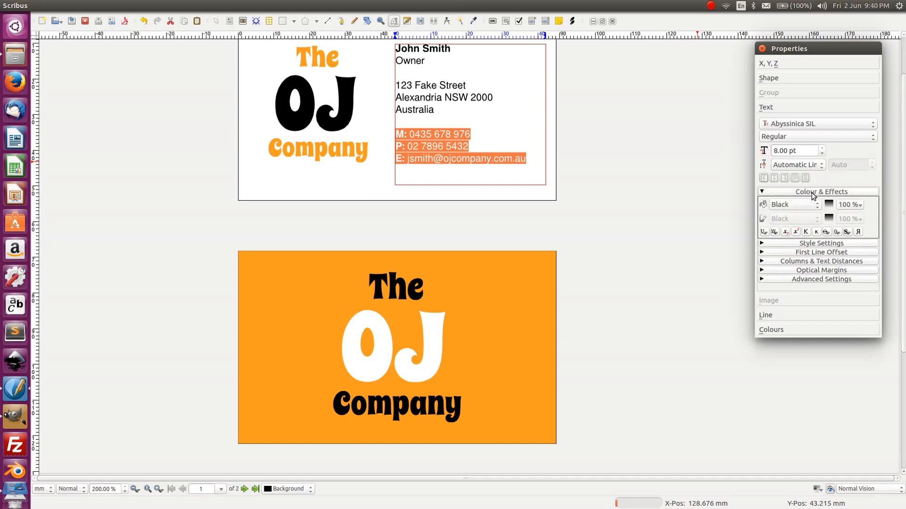
{"action": "left_click", "coordinate": [816, 253]}
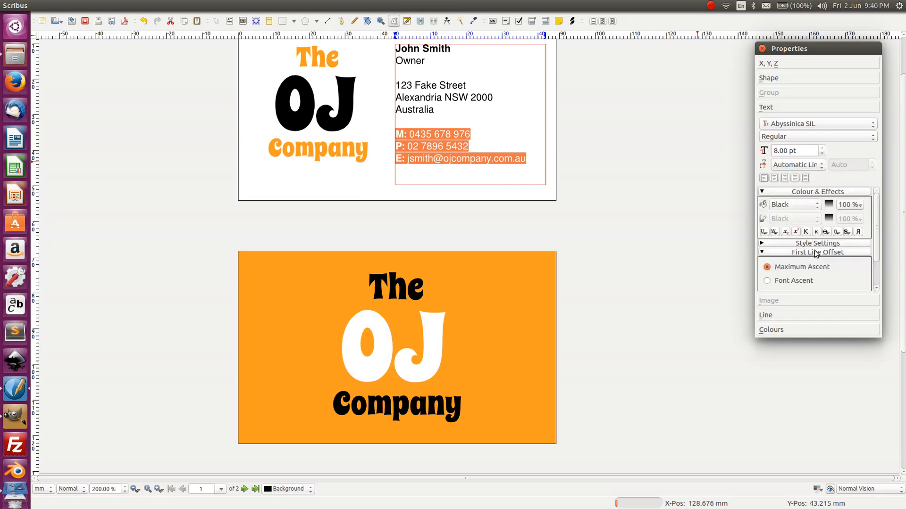
{"action": "left_click", "coordinate": [816, 253]}
{"action": "left_click", "coordinate": [813, 263]}
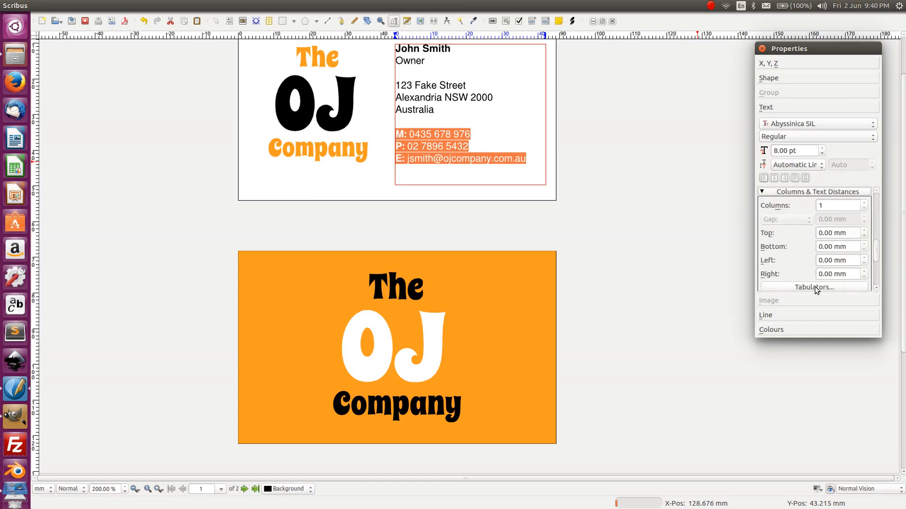
{"action": "left_click", "coordinate": [815, 288]}
{"action": "left_click", "coordinate": [725, 160]}
{"action": "mouse_move", "coordinate": [725, 159]}
{"action": "left_mouse_down"}
{"action": "mouse_move", "coordinate": [732, 159]}
{"action": "mouse_move", "coordinate": [712, 159]}
{"action": "mouse_move", "coordinate": [714, 151]}
{"action": "left_mouse_up"}
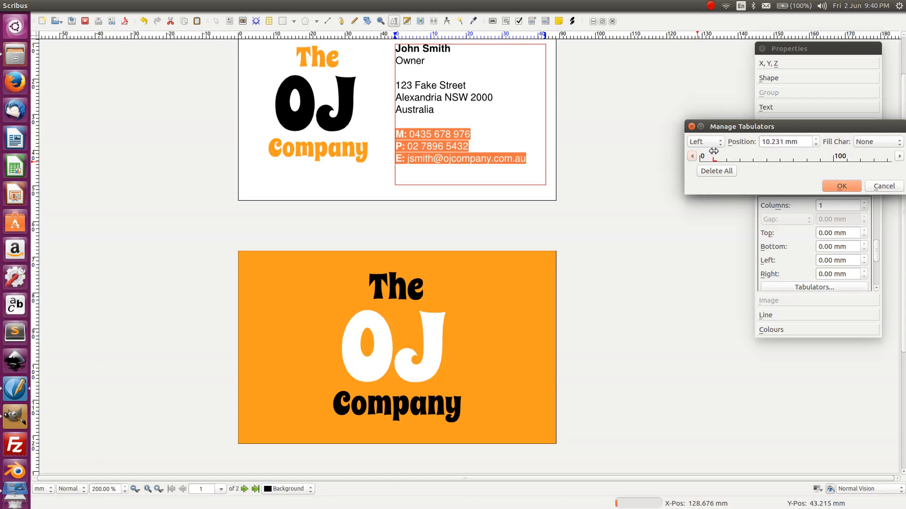
- Apply the tab stop and replace the spaces after M:, P: and E: with tabs
{"action": "left_click", "coordinate": [842, 188]}
{"action": "left_click", "coordinate": [419, 134]}
{"action": "key", "text": "Left"}
{"action": "key", "text": "Left"}
{"action": "key", "text": "BackSpace"}
{"action": "key", "text": "Tab"}
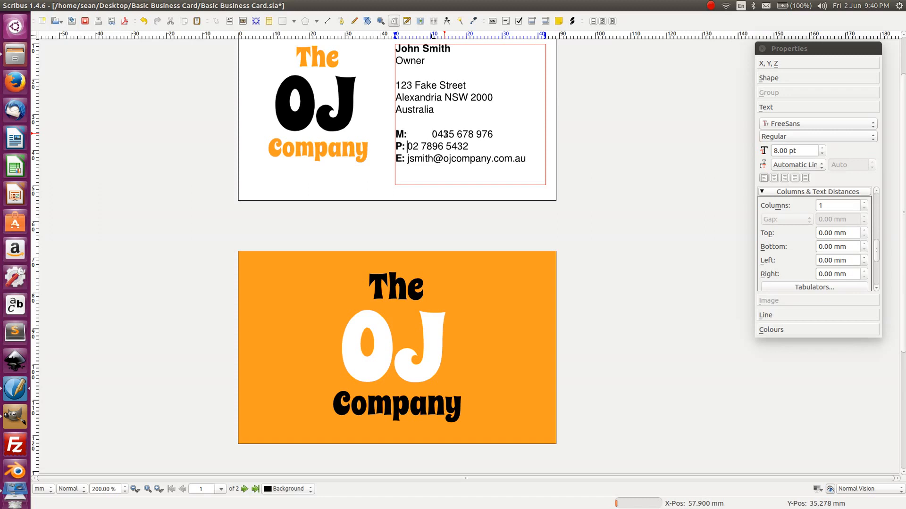
{"action": "key", "text": "BackSpace"}
{"action": "key", "text": "Tab"}
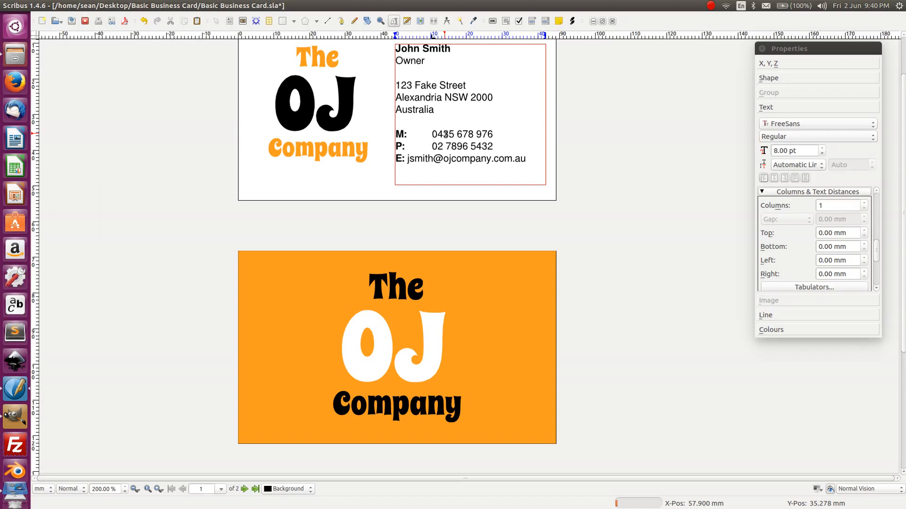
{"action": "key", "text": "BackSpace"}
{"action": "key", "text": "Tab"}
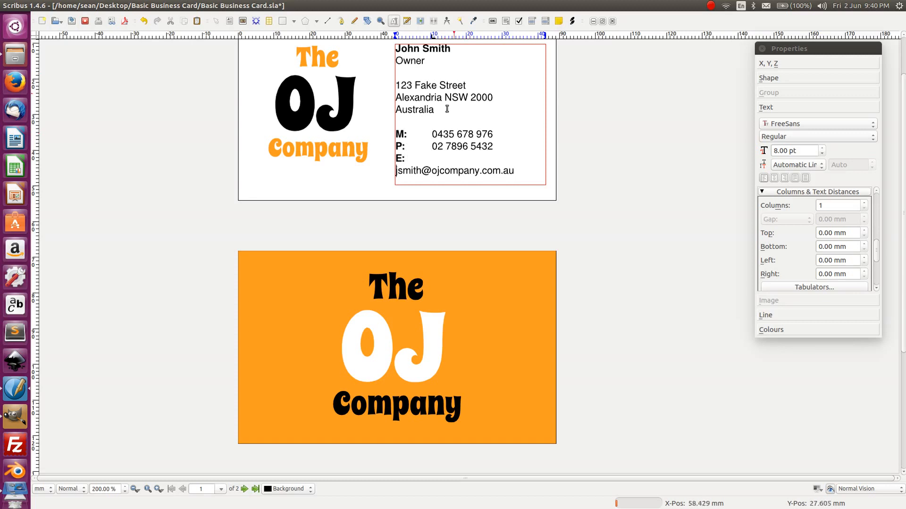
- Give all the contact text a tab stop positioned at 2 mm
{"action": "key", "text": "ctrl+a"}
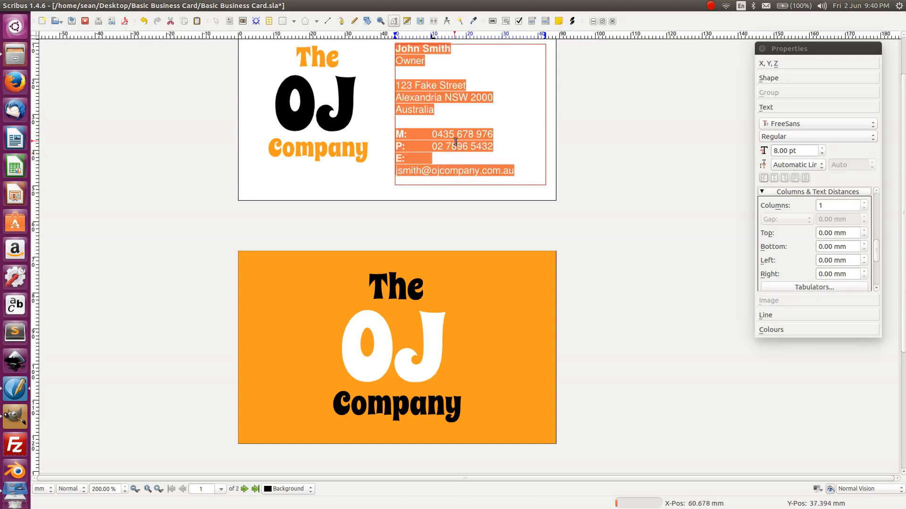
{"action": "left_click", "coordinate": [875, 247]}
{"action": "mouse_move", "coordinate": [876, 257]}
{"action": "left_mouse_down"}
{"action": "mouse_move", "coordinate": [876, 280]}
{"action": "mouse_move", "coordinate": [877, 263]}
{"action": "left_mouse_up"}
{"action": "left_click", "coordinate": [851, 277]}
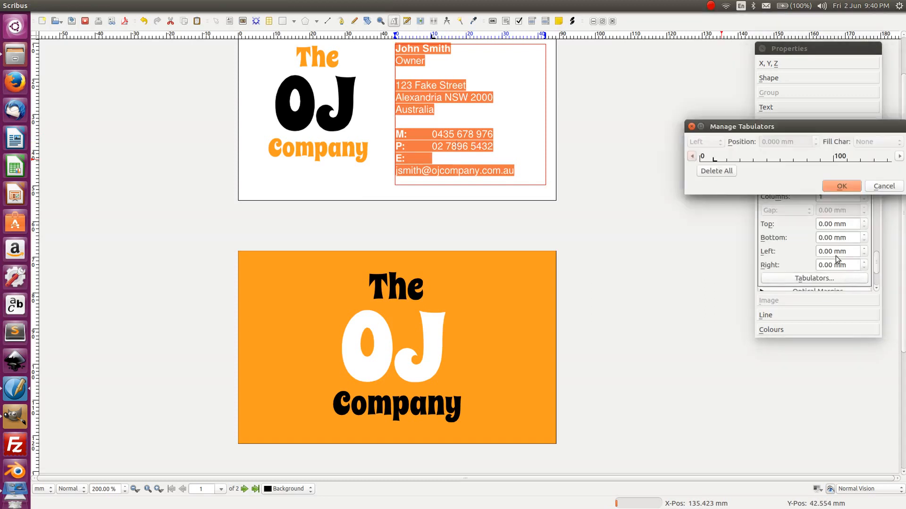
{"action": "left_click_drag", "start_coordinate": [713, 157], "coordinate": [710, 158]}
{"action": "left_click_drag", "start_coordinate": [801, 142], "coordinate": [746, 142]}
{"action": "type", "text": "2"}
{"action": "key", "text": "Tab"}
{"action": "left_click", "coordinate": [840, 189]}
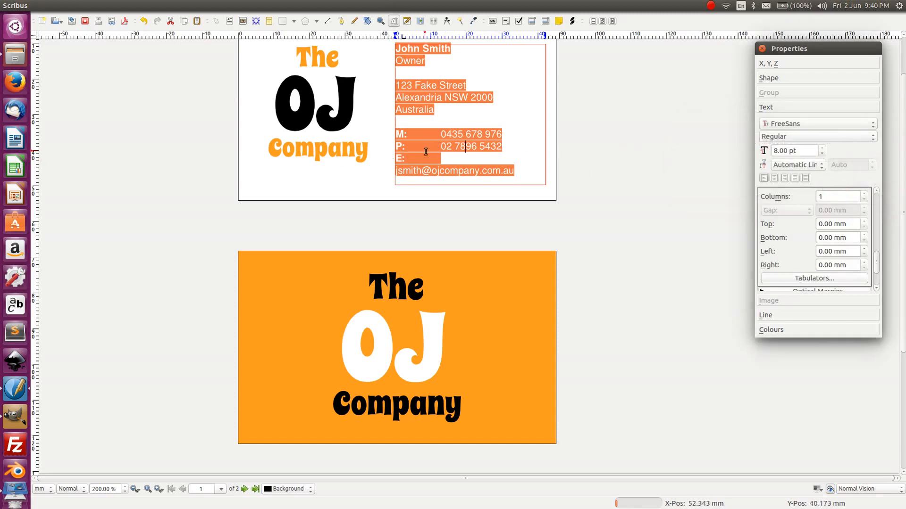
- Redo the tab after M: and replace the tab stop with one at about 2.5 mm
{"action": "left_click", "coordinate": [451, 135]}
{"action": "key", "text": "BackSpace"}
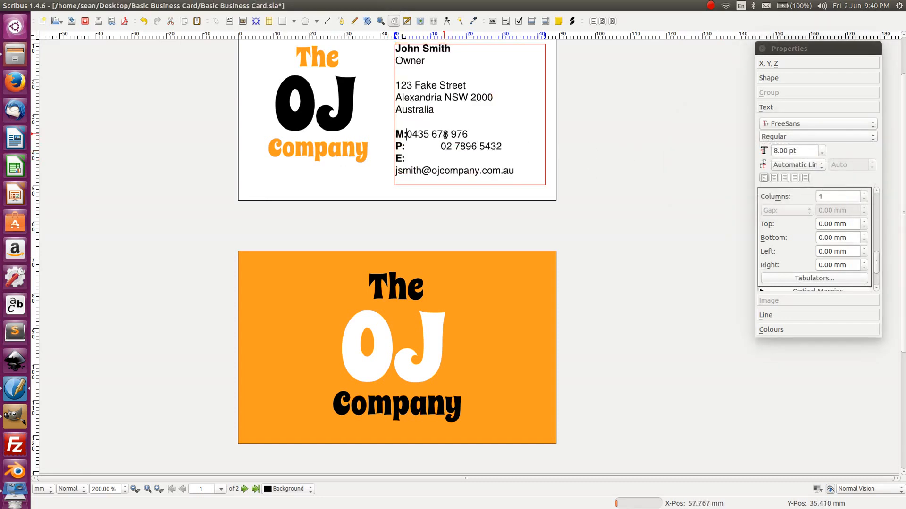
{"action": "key", "text": "Tab"}
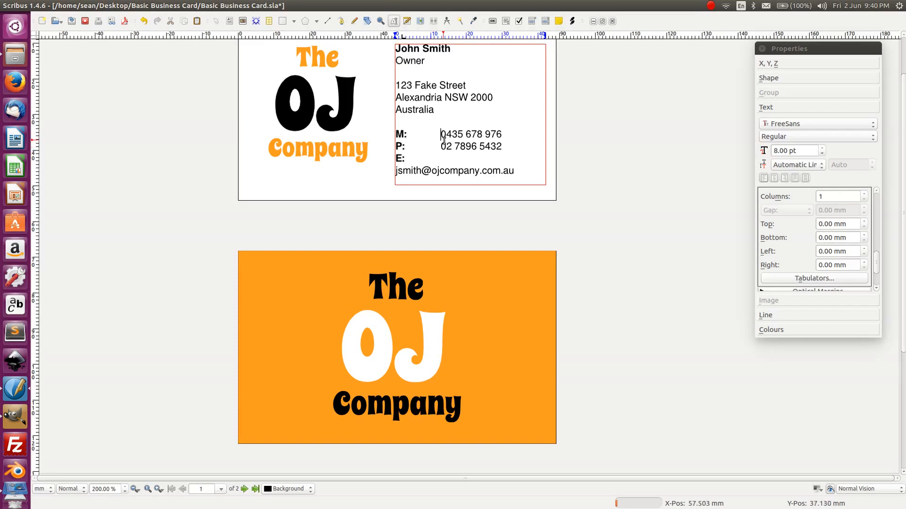
{"action": "key", "text": "ctrl+a"}
{"action": "left_click", "coordinate": [813, 278]}
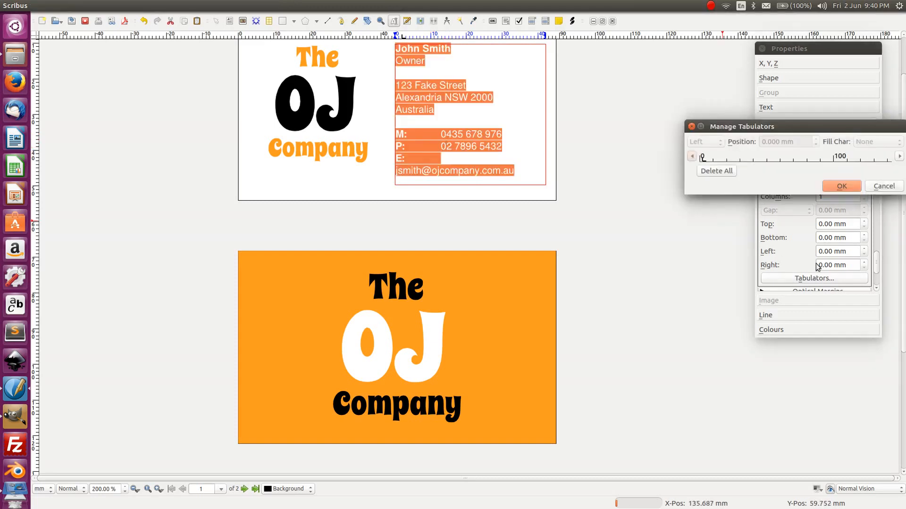
{"action": "mouse_move", "coordinate": [702, 160]}
{"action": "left_mouse_down"}
{"action": "mouse_move", "coordinate": [717, 167]}
{"action": "mouse_move", "coordinate": [703, 159]}
{"action": "left_mouse_up"}
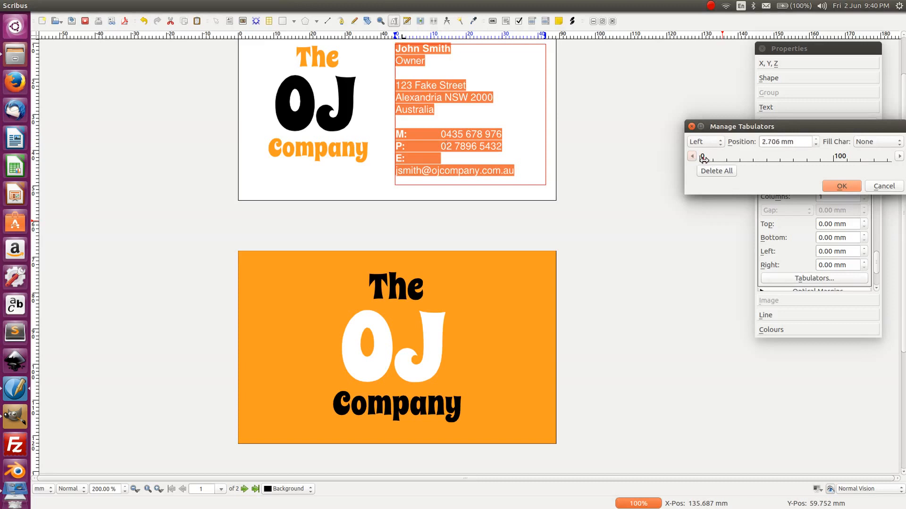
{"action": "left_click_drag", "start_coordinate": [806, 140], "coordinate": [751, 140]}
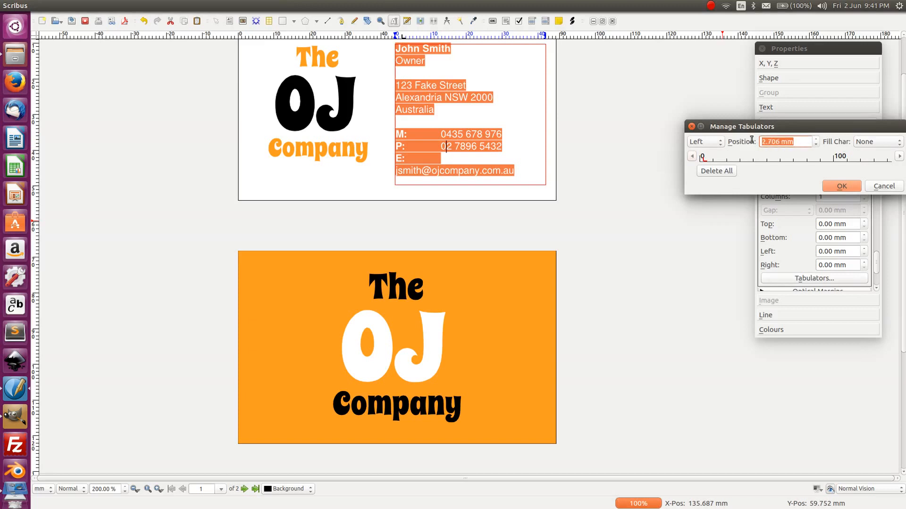
{"action": "left_click", "coordinate": [724, 170]}
{"action": "left_click", "coordinate": [706, 158]}
{"action": "left_click_drag", "start_coordinate": [704, 158], "coordinate": [703, 158]}
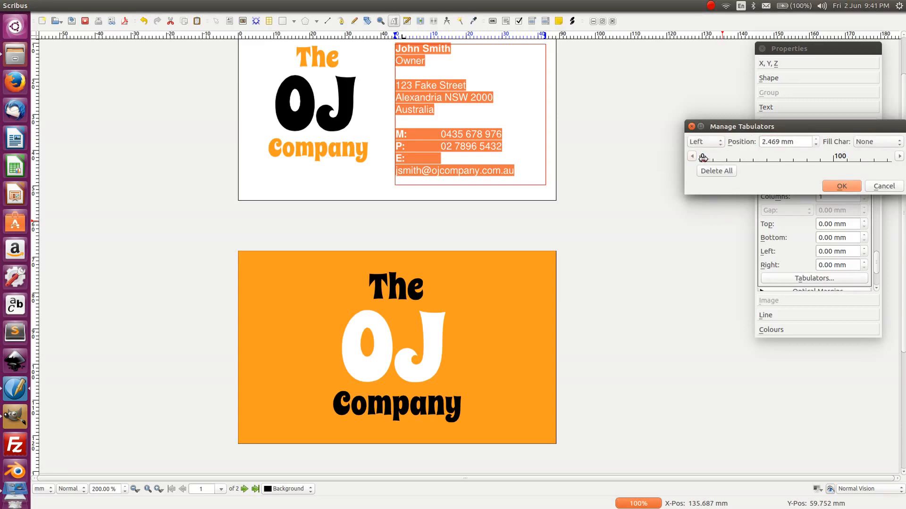
{"action": "left_click", "coordinate": [841, 186]}
- Remove the tabs before the P: and M: numbers and join the email onto the E: line
{"action": "left_click", "coordinate": [431, 142]}
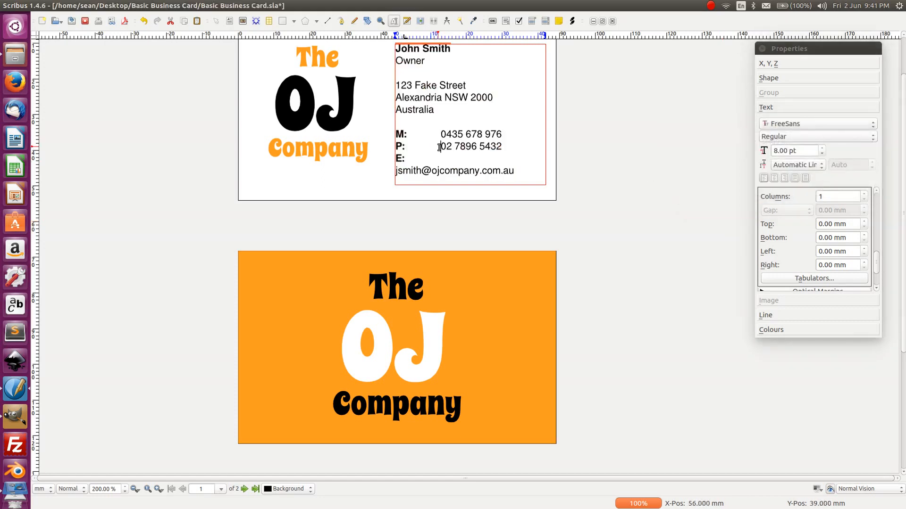
{"action": "key", "text": "BackSpace"}
{"action": "key", "text": "Tab"}
{"action": "key", "text": "BackSpace"}
{"action": "left_click", "coordinate": [440, 133]}
{"action": "key", "text": "BackSpace"}
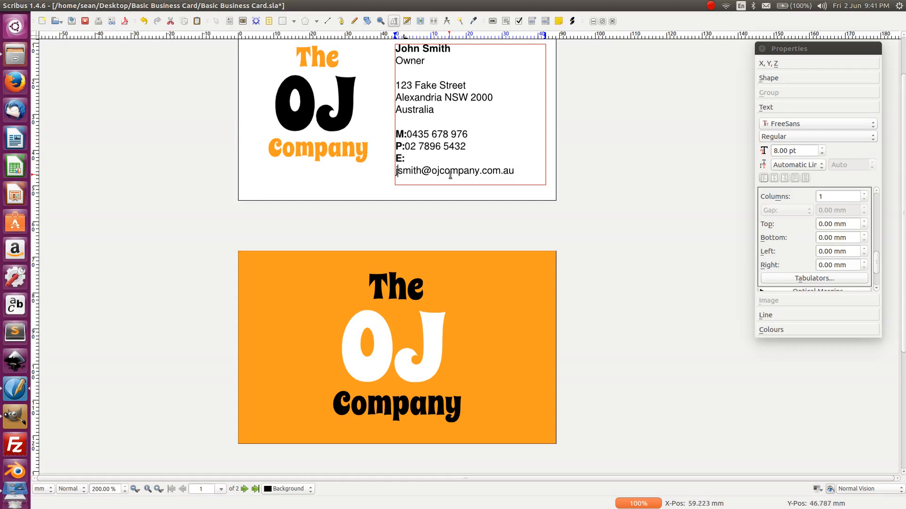
{"action": "key", "text": "BackSpace"}
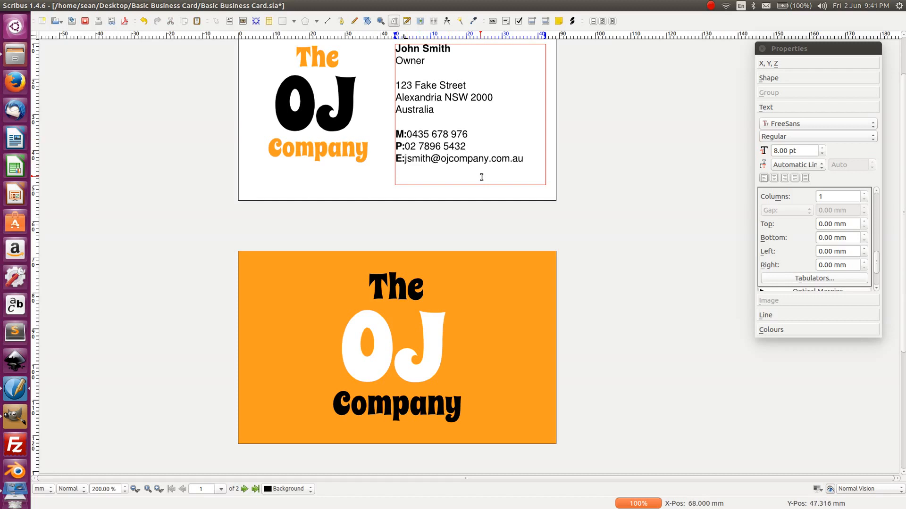
- Add another tab stop to all the contact text in Tabulators
{"action": "key", "text": "ctrl+a"}
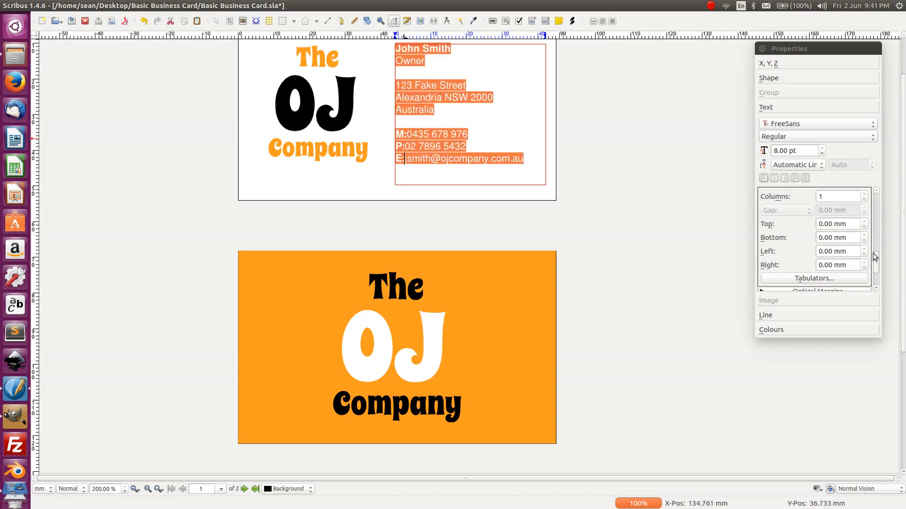
{"action": "left_click", "coordinate": [837, 278]}
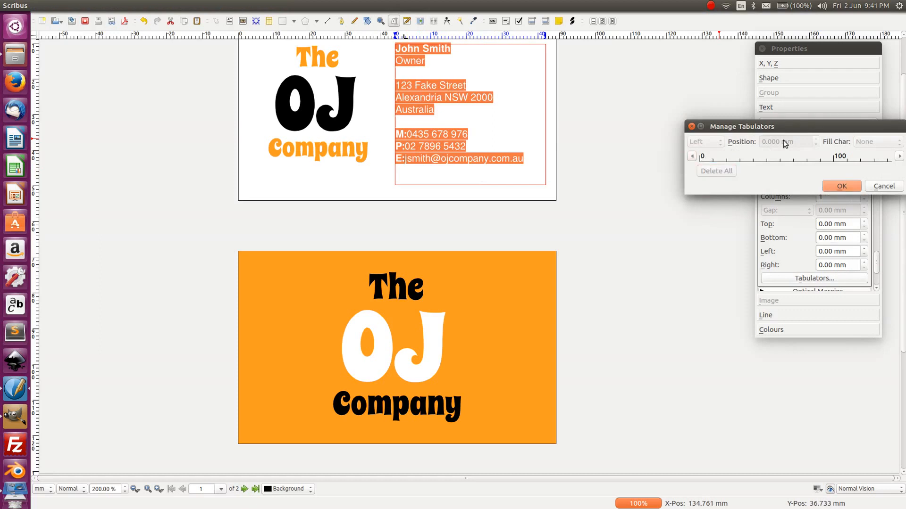
{"action": "left_click", "coordinate": [710, 159]}
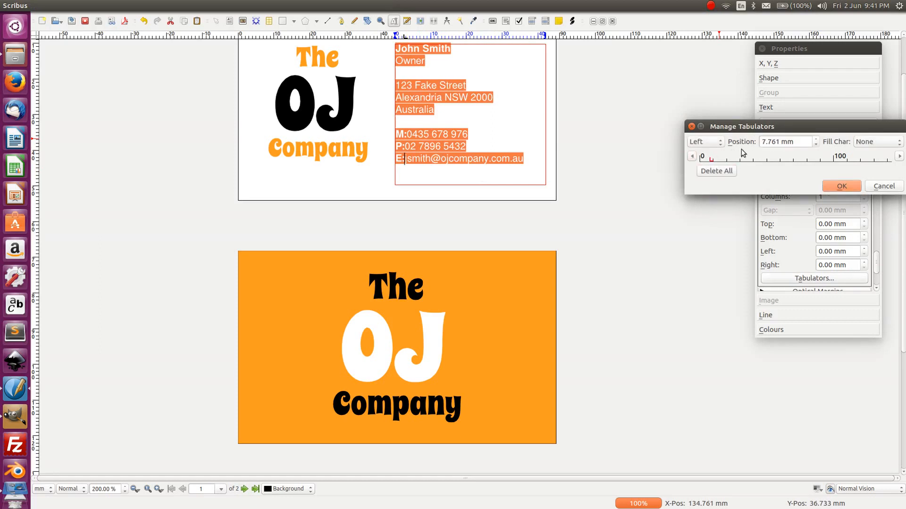
{"action": "left_click_drag", "start_coordinate": [801, 143], "coordinate": [719, 147]}
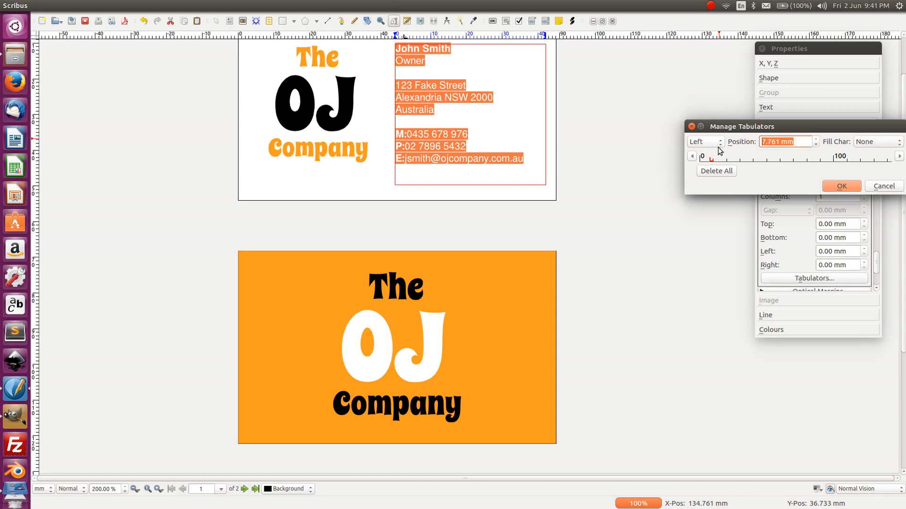
{"action": "left_click", "coordinate": [840, 185]}
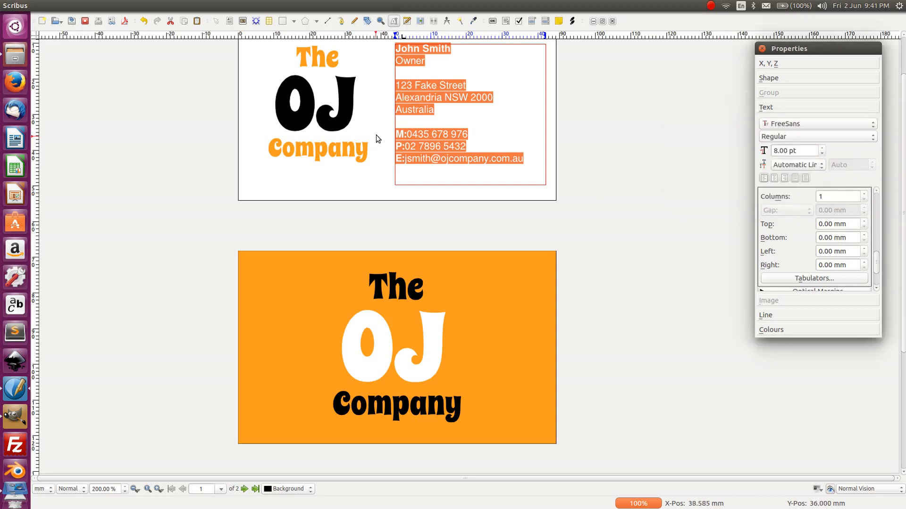
- Insert tabs after M:, P: and E:, undoing the one that pushed the email down
{"action": "left_click", "coordinate": [406, 134]}
{"action": "key", "text": "Tab"}
{"action": "left_click", "coordinate": [405, 146]}
{"action": "key", "text": "Tab"}
{"action": "left_click", "coordinate": [405, 158]}
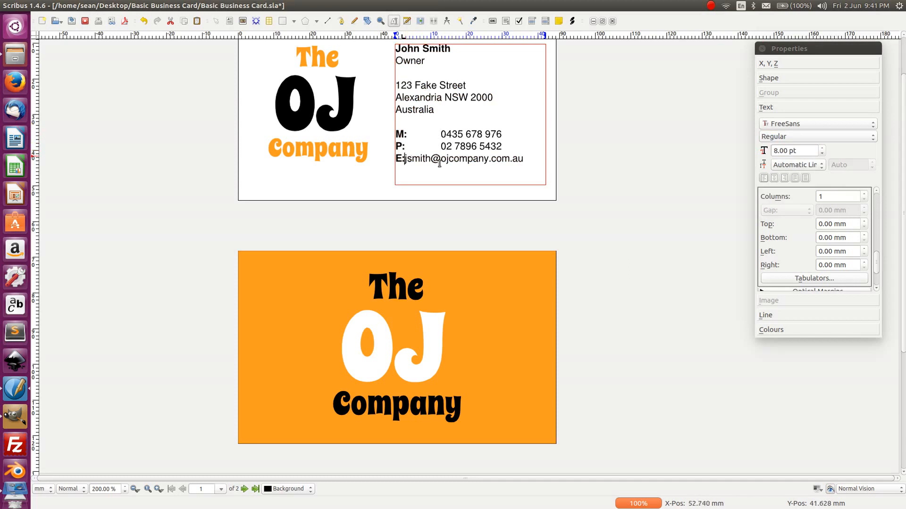
{"action": "key", "text": "Tab"}
{"action": "key", "text": "ctrl+z"}
{"action": "key", "text": "ctrl+z"}
{"action": "key", "text": "ctrl+z"}
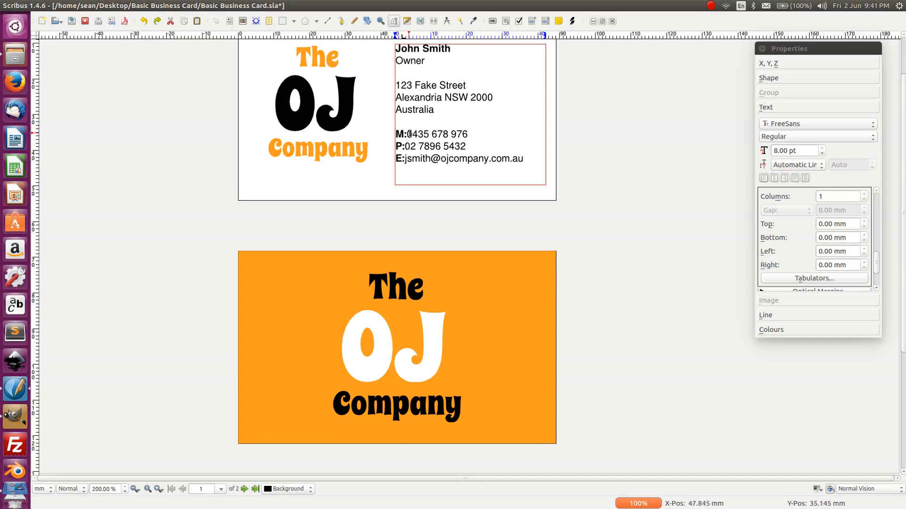
- Replace the contact text's tab stop with a new, lower one around 4.292 mm
{"action": "key", "text": "ctrl+a"}
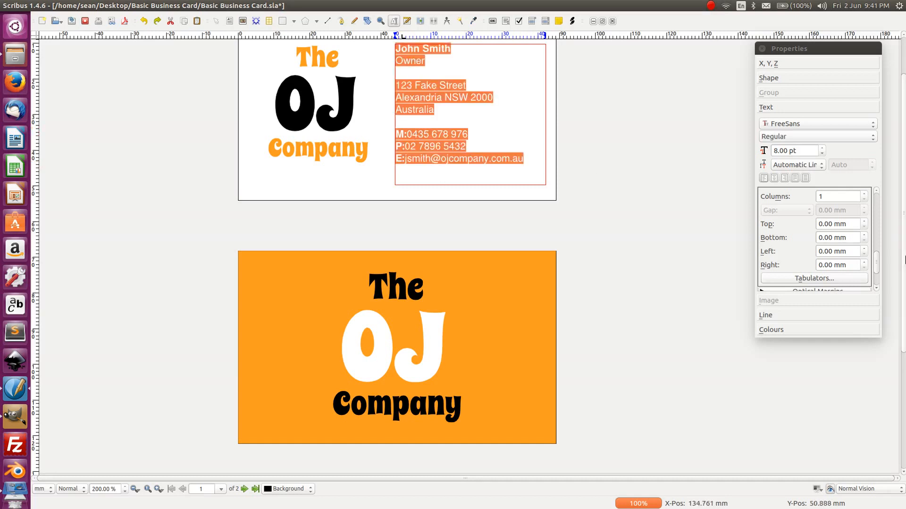
{"action": "left_click", "coordinate": [798, 278]}
{"action": "left_click", "coordinate": [708, 171]}
{"action": "left_click", "coordinate": [705, 158]}
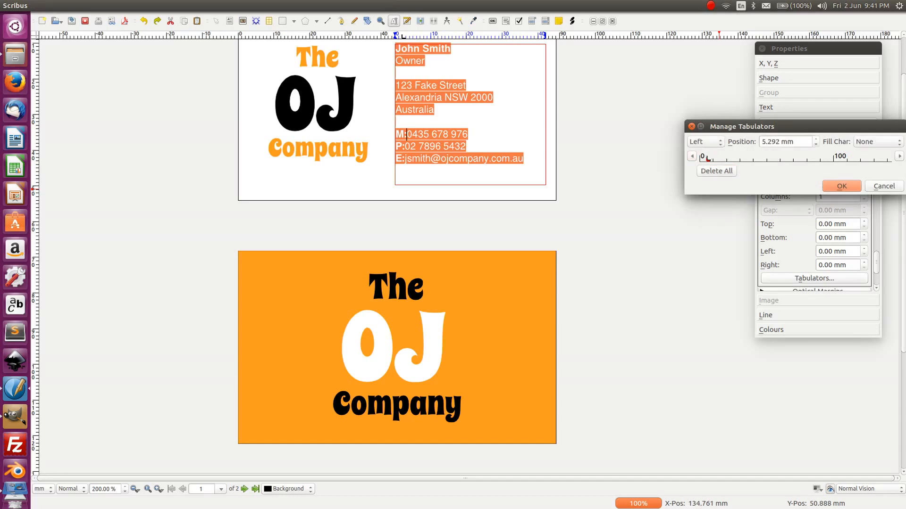
{"action": "left_click", "coordinate": [818, 145]}
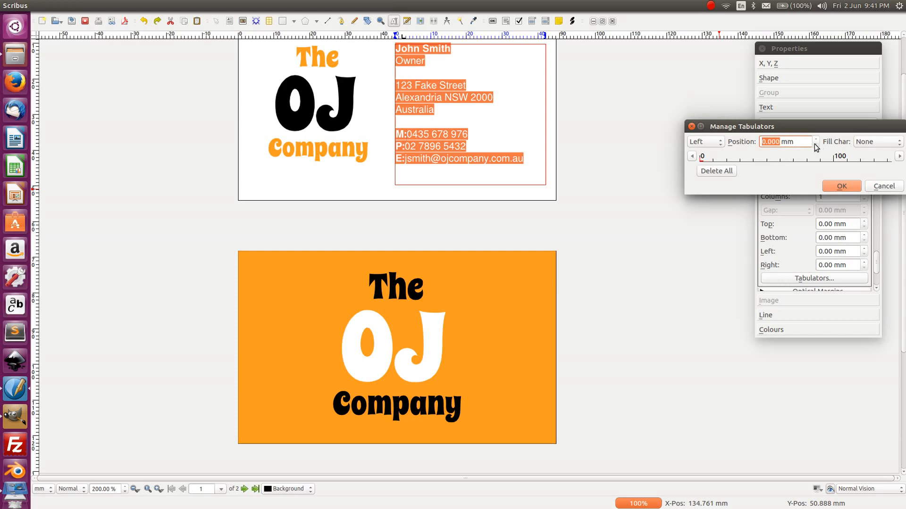
{"action": "type", "text": "1"}
{"action": "left_click", "coordinate": [836, 184]}
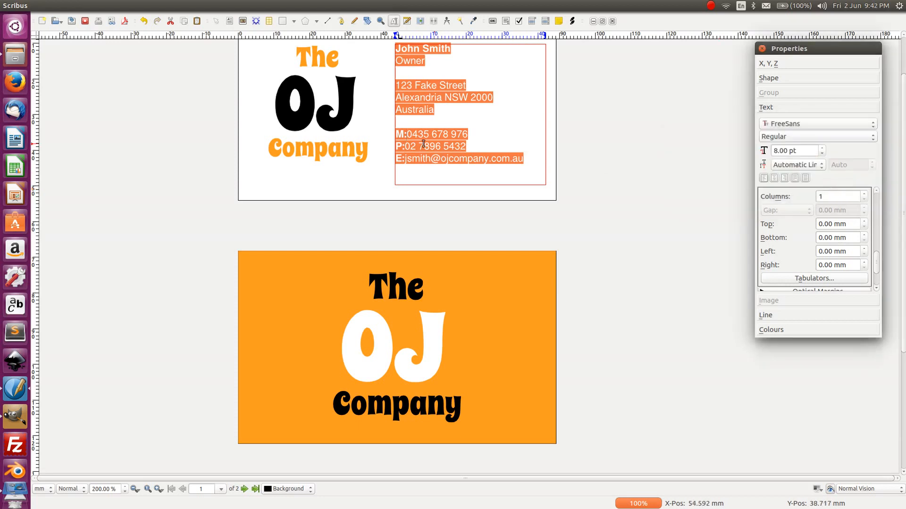
- Insert tabs after the M:, P: and E: labels
{"action": "left_click", "coordinate": [408, 137]}
{"action": "key", "text": "Tab"}
{"action": "left_click", "coordinate": [405, 146]}
{"action": "key", "text": "Tab"}
{"action": "left_click", "coordinate": [405, 159]}
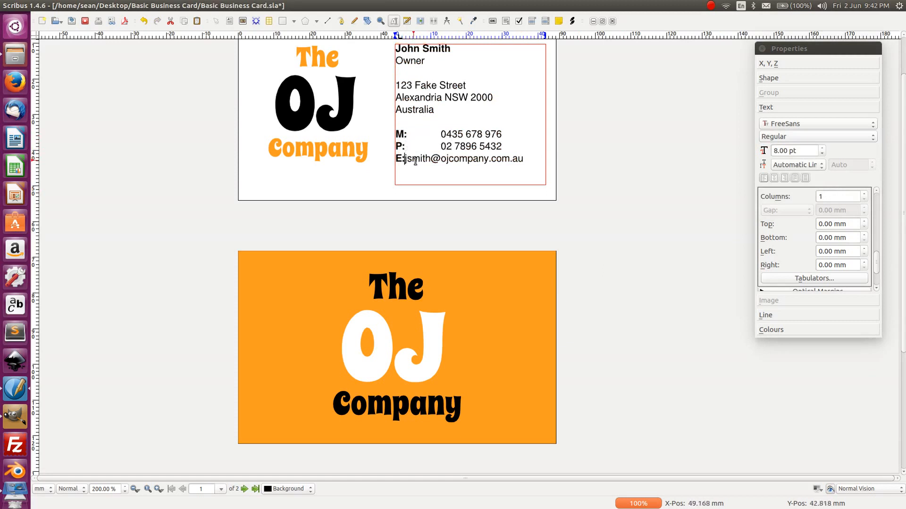
{"action": "key", "text": "Tab"}
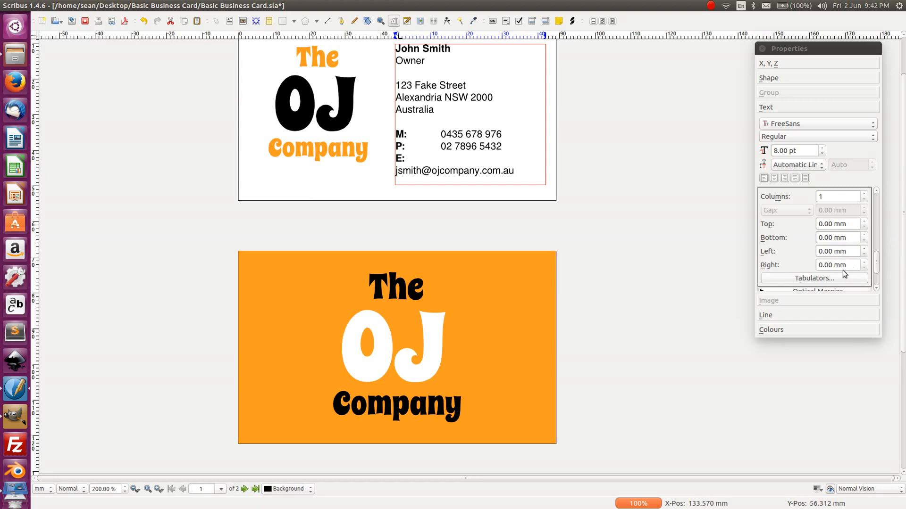
- Try a new tab stop near 7 mm, then cancel without applying and deselect the frame
{"action": "key", "text": "ctrl+a"}
{"action": "left_click", "coordinate": [800, 279]}
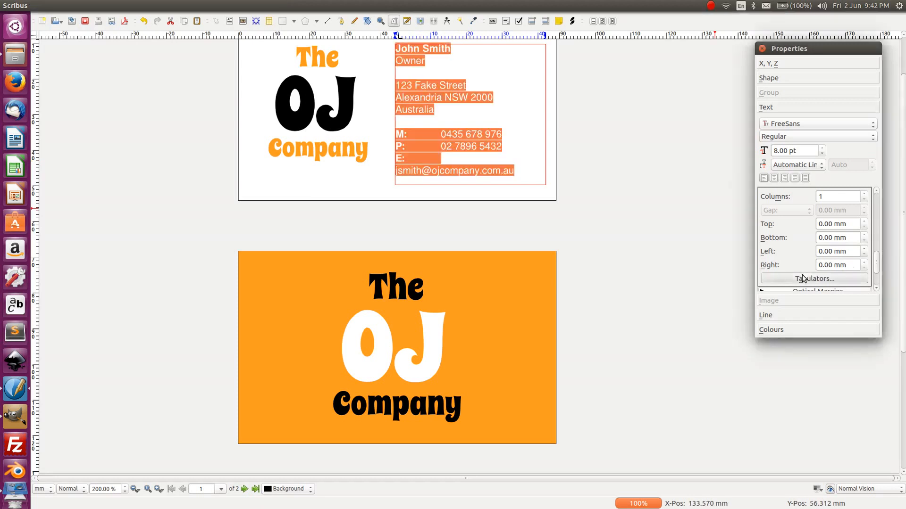
{"action": "left_click", "coordinate": [707, 172]}
{"action": "left_click", "coordinate": [710, 158]}
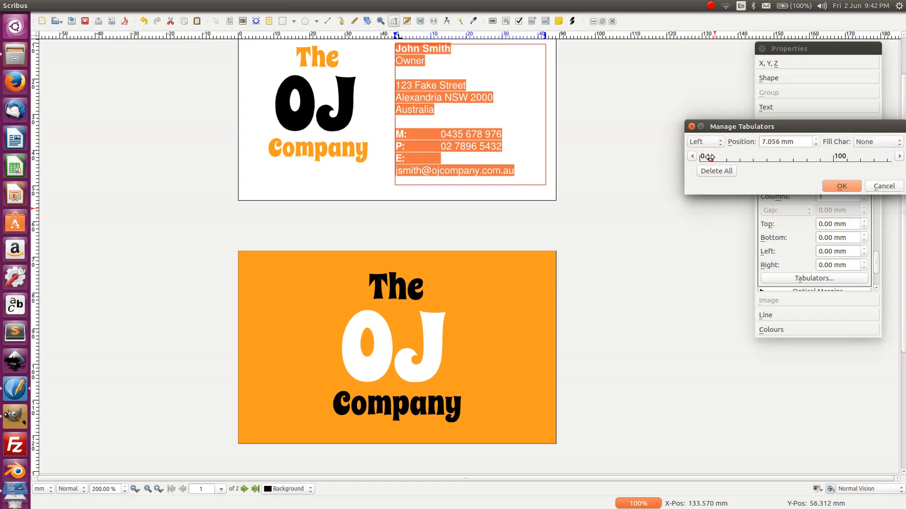
{"action": "left_click_drag", "start_coordinate": [709, 157], "coordinate": [702, 157]}
{"action": "left_click", "coordinate": [883, 186]}
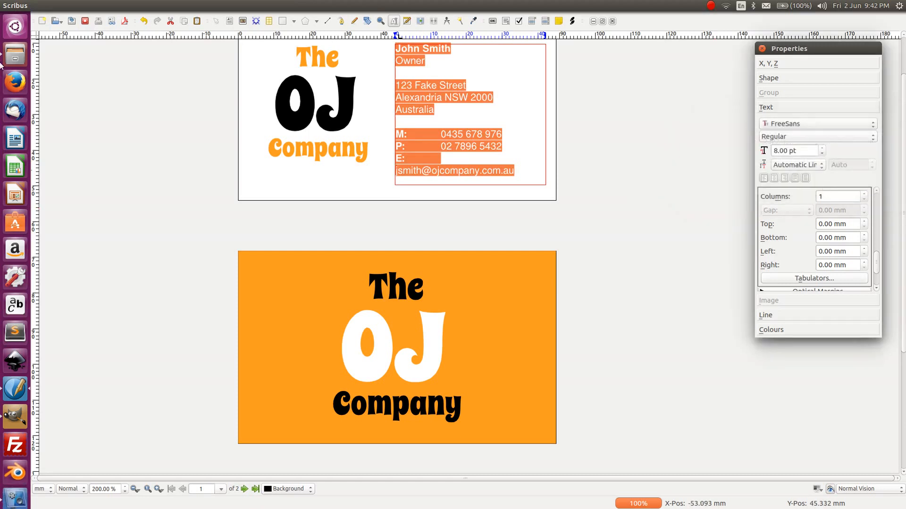
{"action": "left_click", "coordinate": [137, 73]}
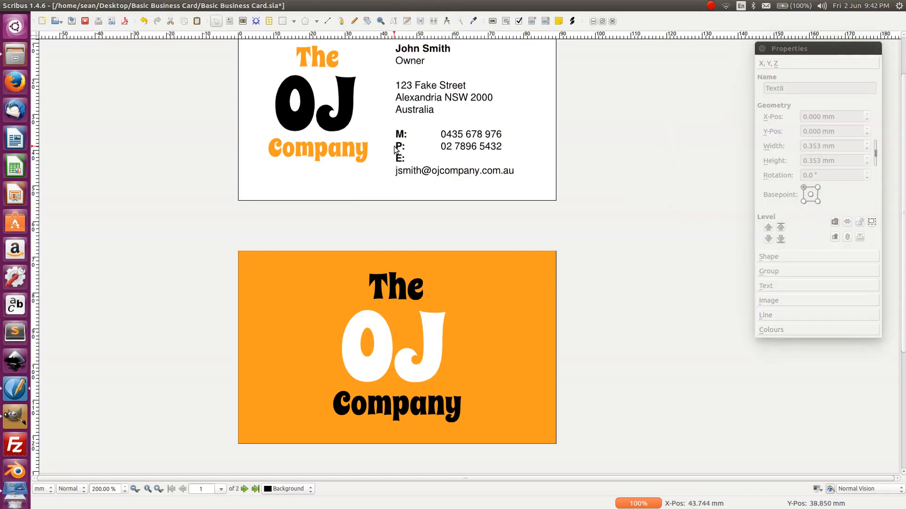
- Remove the tabs after M: and P: and join the email back onto the E: line
{"action": "left_click", "coordinate": [419, 171]}
{"action": "double_click", "coordinate": [441, 144]}
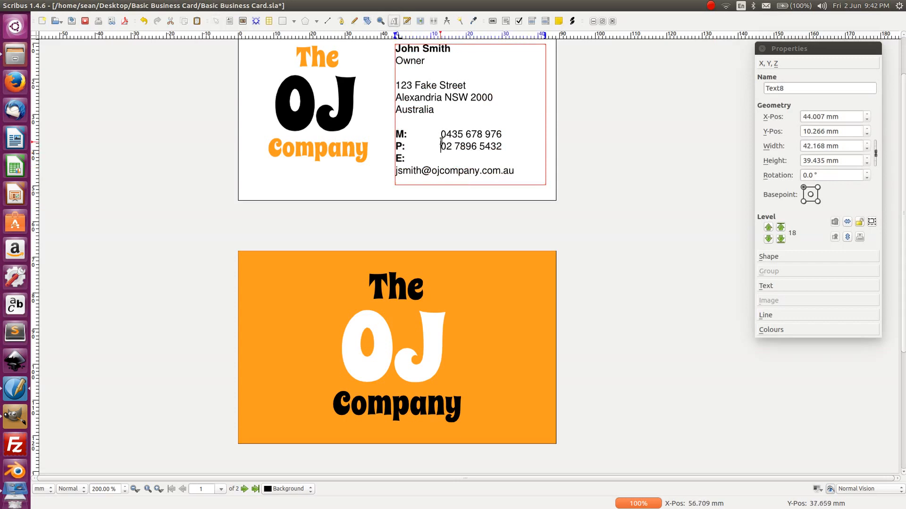
{"action": "left_click", "coordinate": [441, 135]}
{"action": "key", "text": "BackSpace"}
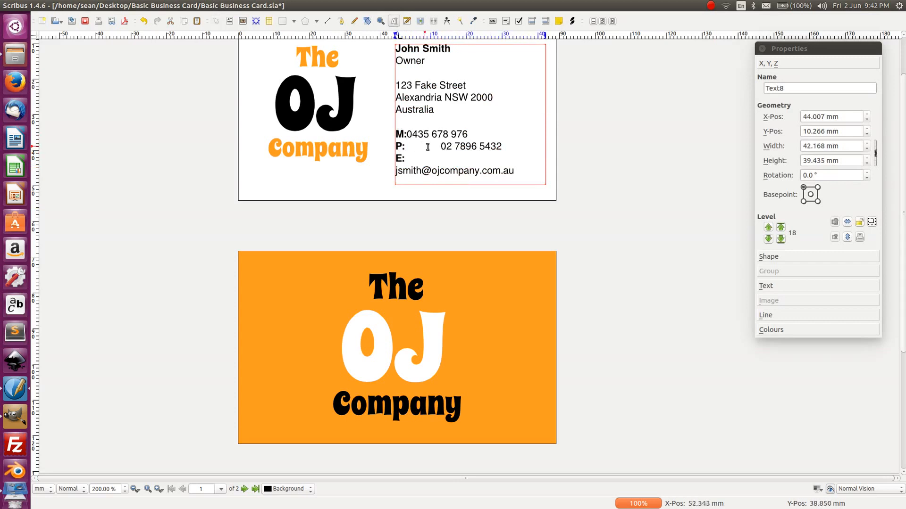
{"action": "left_click", "coordinate": [441, 146]}
{"action": "key", "text": "BackSpace"}
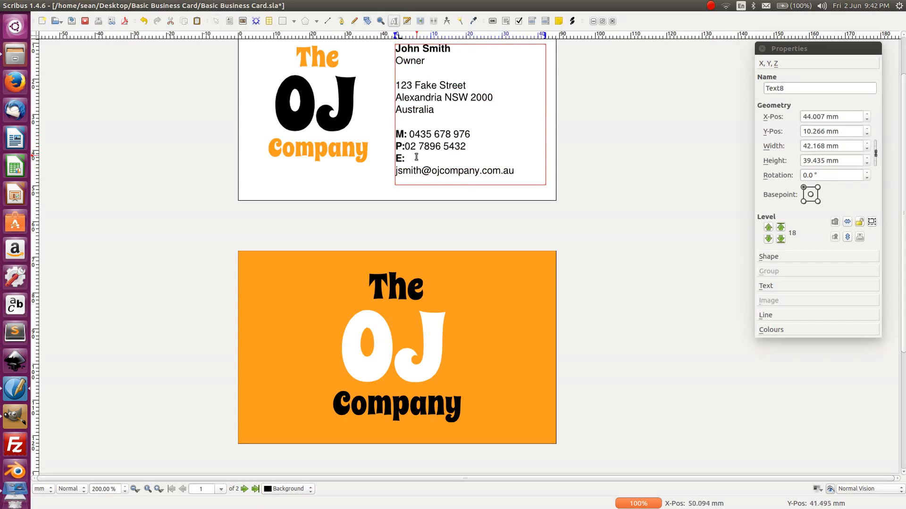
{"action": "left_click", "coordinate": [447, 174]}
{"action": "key", "text": "BackSpace"}
{"action": "left_click", "coordinate": [178, 75]}
- Change the contact frame's tab stop from 25.4 mm to 2 mm
{"action": "left_click", "coordinate": [450, 148]}
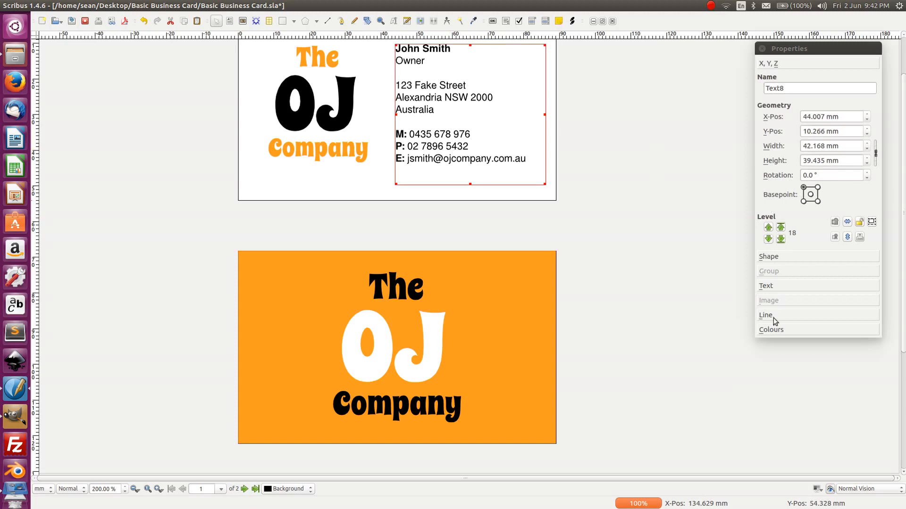
{"action": "left_click", "coordinate": [781, 289]}
{"action": "left_click", "coordinate": [800, 279]}
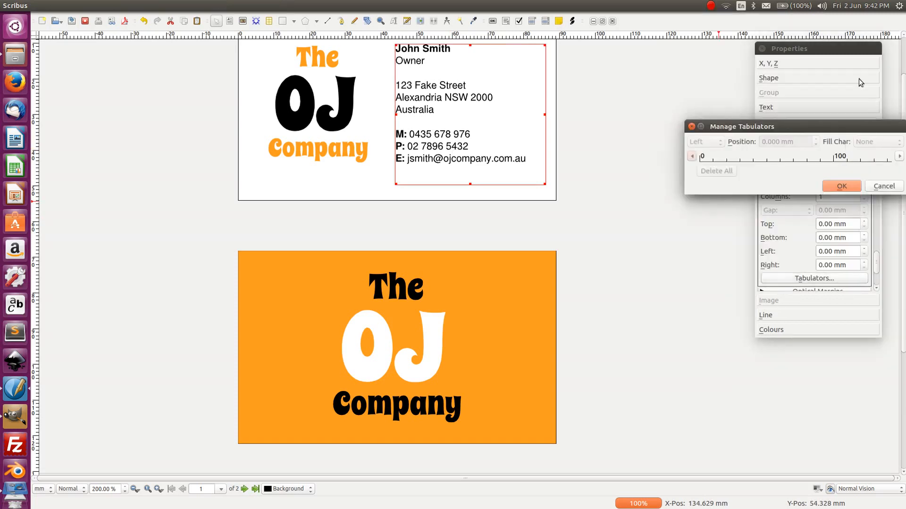
{"action": "left_click", "coordinate": [734, 158]}
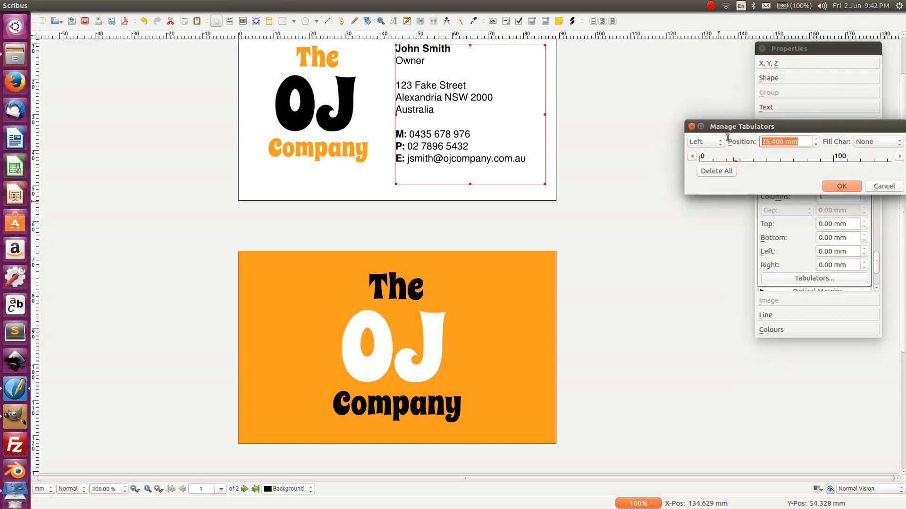
{"action": "type", "text": "2"}
{"action": "key", "text": "Tab"}
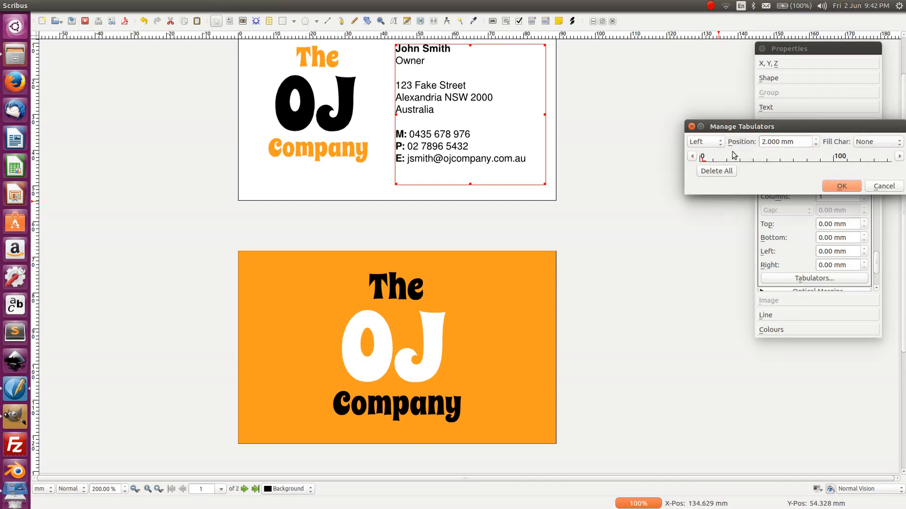
{"action": "left_click", "coordinate": [833, 190]}
{"action": "left_click", "coordinate": [661, 177]}
- Try tabs before the mobile and phone numbers, then undo them and deselect the frame
{"action": "double_click", "coordinate": [410, 136]}
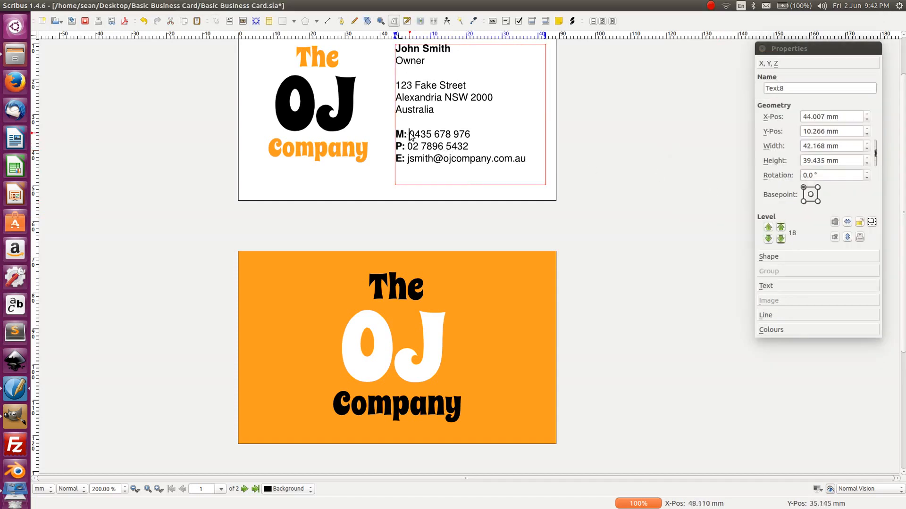
{"action": "key", "text": "Tab"}
{"action": "left_click", "coordinate": [407, 146]}
{"action": "key", "text": "Tab"}
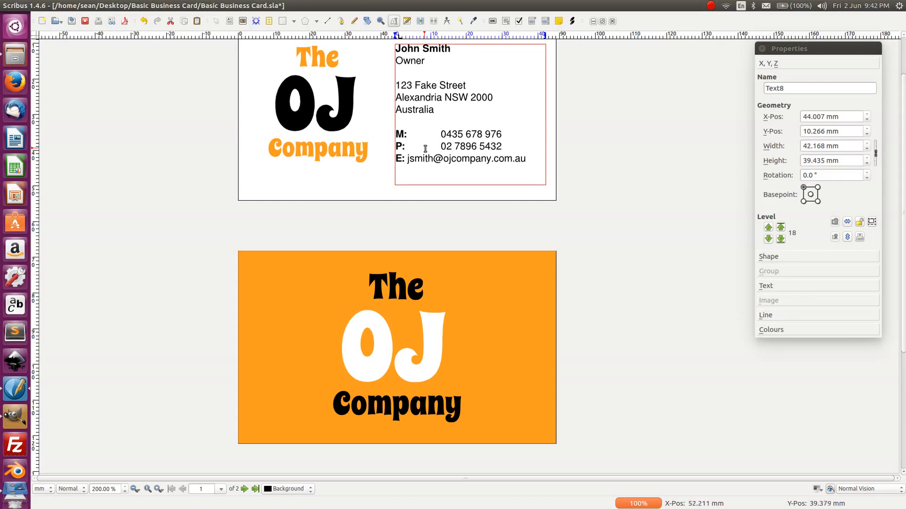
{"action": "key", "text": "BackSpace"}
{"action": "key", "text": "BackSpace"}
{"action": "key", "text": "Tab"}
{"action": "key", "text": "ctrl+z"}
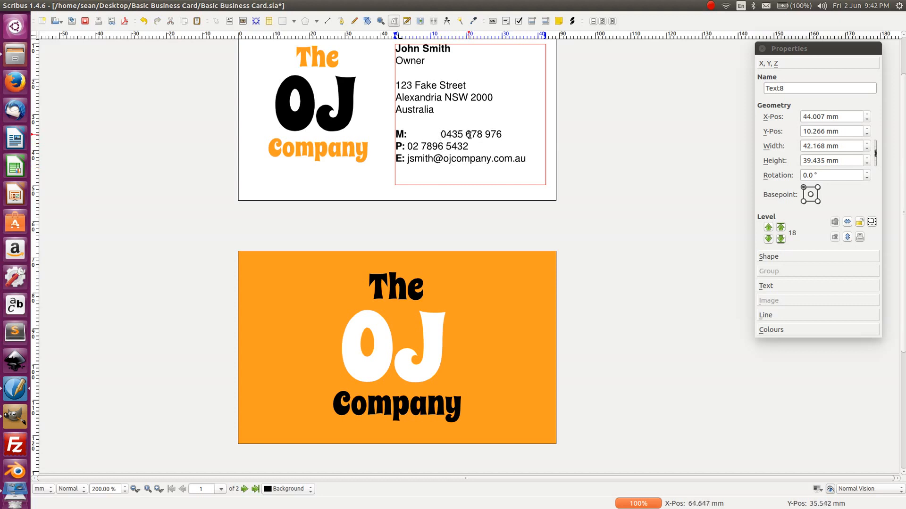
{"action": "key", "text": "BackSpace"}
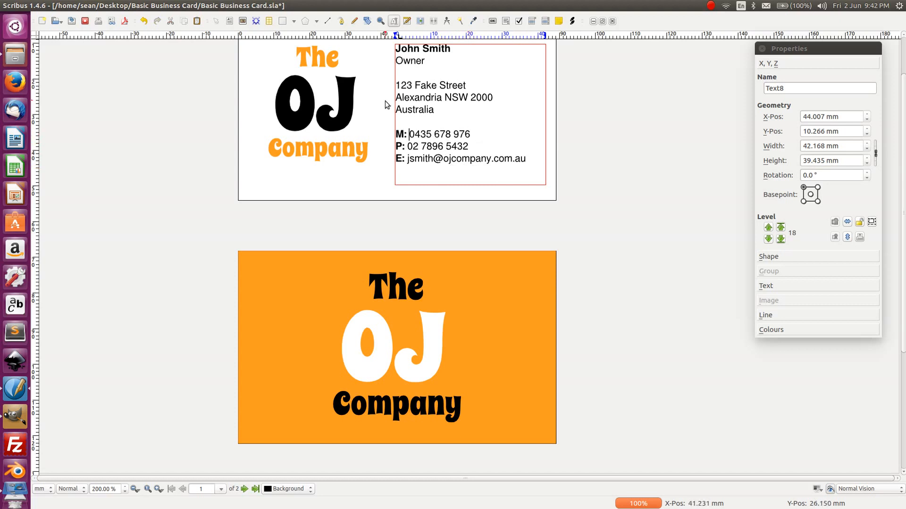
{"action": "left_click", "coordinate": [159, 78]}
{"action": "scroll", "coordinate": [548, 168], "scroll_direction": "up", "scroll_amount": 2}
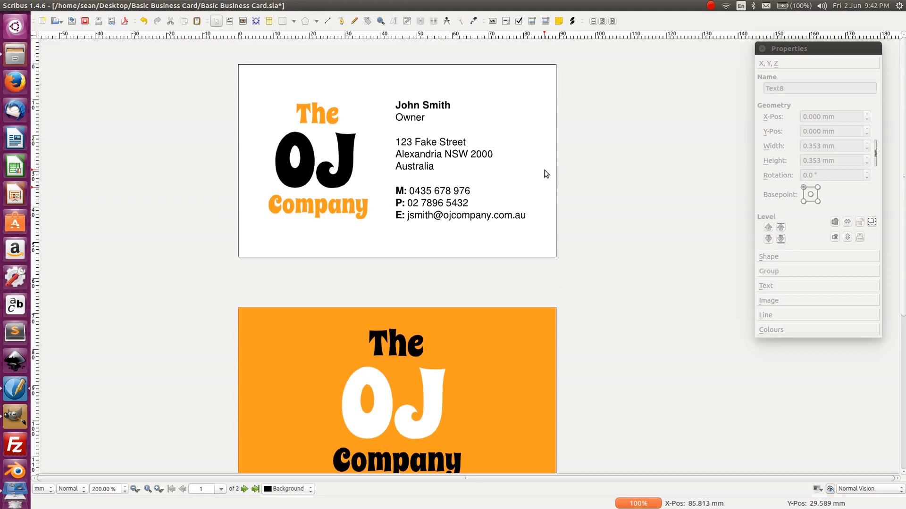
- Save the card, quit Scribus, and open Basic Business Card.pdf from the folder
{"action": "key", "text": "ctrl+s"}
{"action": "mouse_move", "coordinate": [36, 6]}
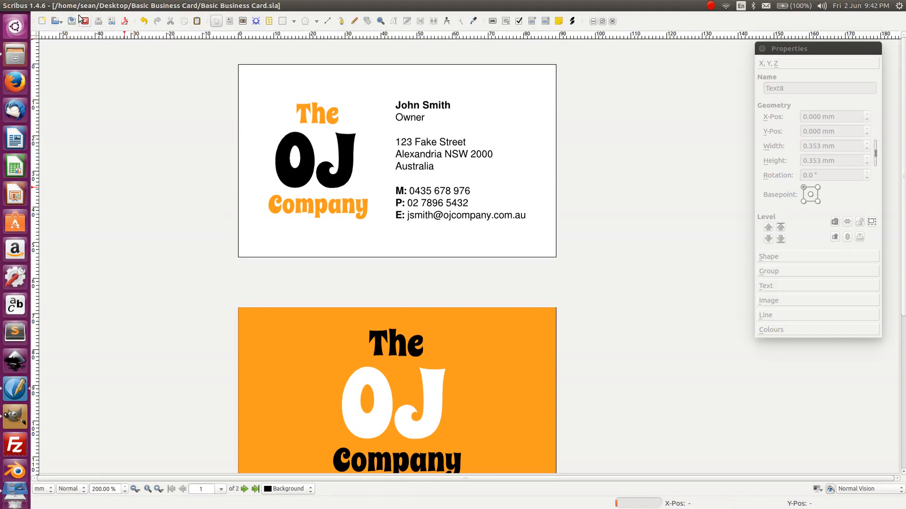
{"action": "left_click", "coordinate": [40, 5]}
{"action": "left_click", "coordinate": [62, 209]}
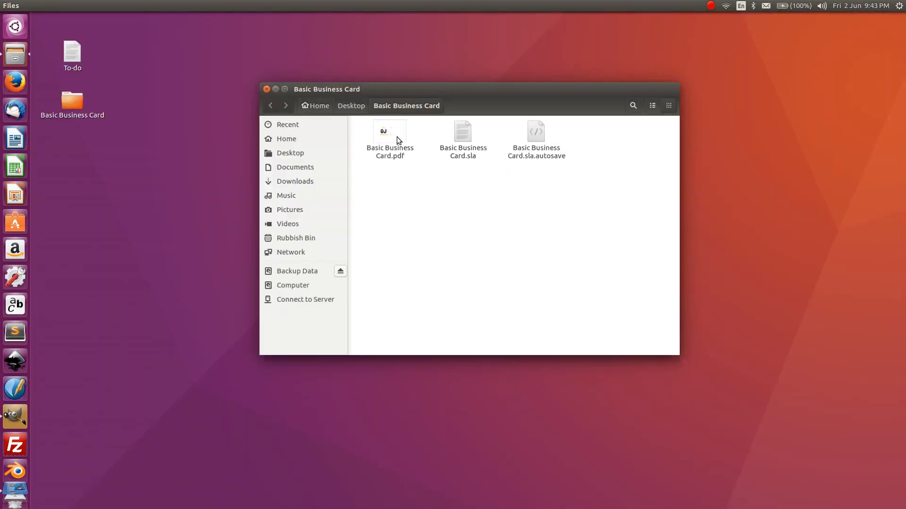
{"action": "double_click", "coordinate": [397, 136]}
- Scroll to the card's back page in the PDF and return to the contact front
{"action": "scroll", "coordinate": [384, 272], "scroll_direction": "down", "scroll_amount": 5}
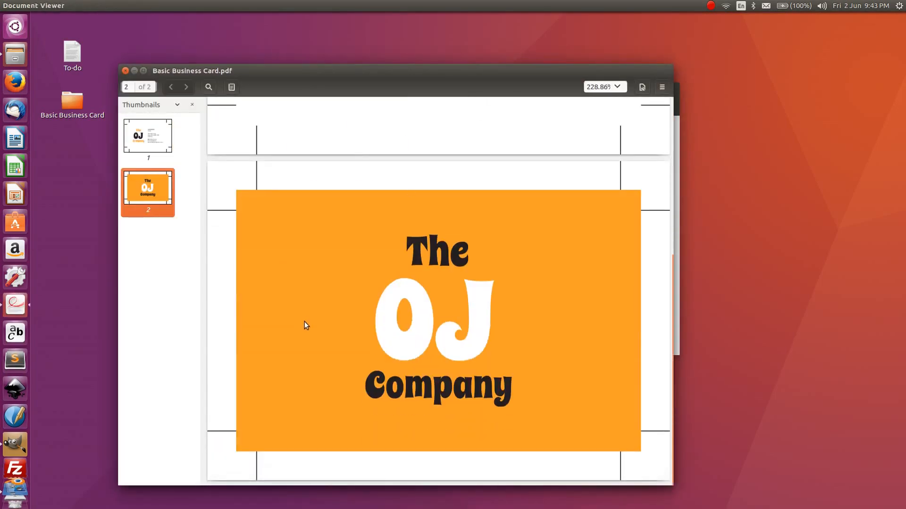
{"action": "scroll", "coordinate": [304, 322], "scroll_direction": "up", "scroll_amount": 3}
{"action": "scroll", "coordinate": [307, 324], "scroll_direction": "up", "scroll_amount": 2}
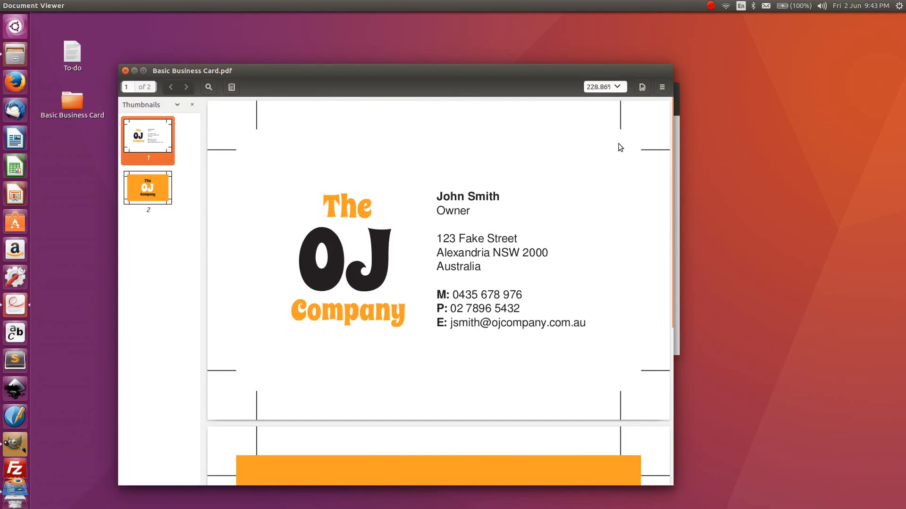